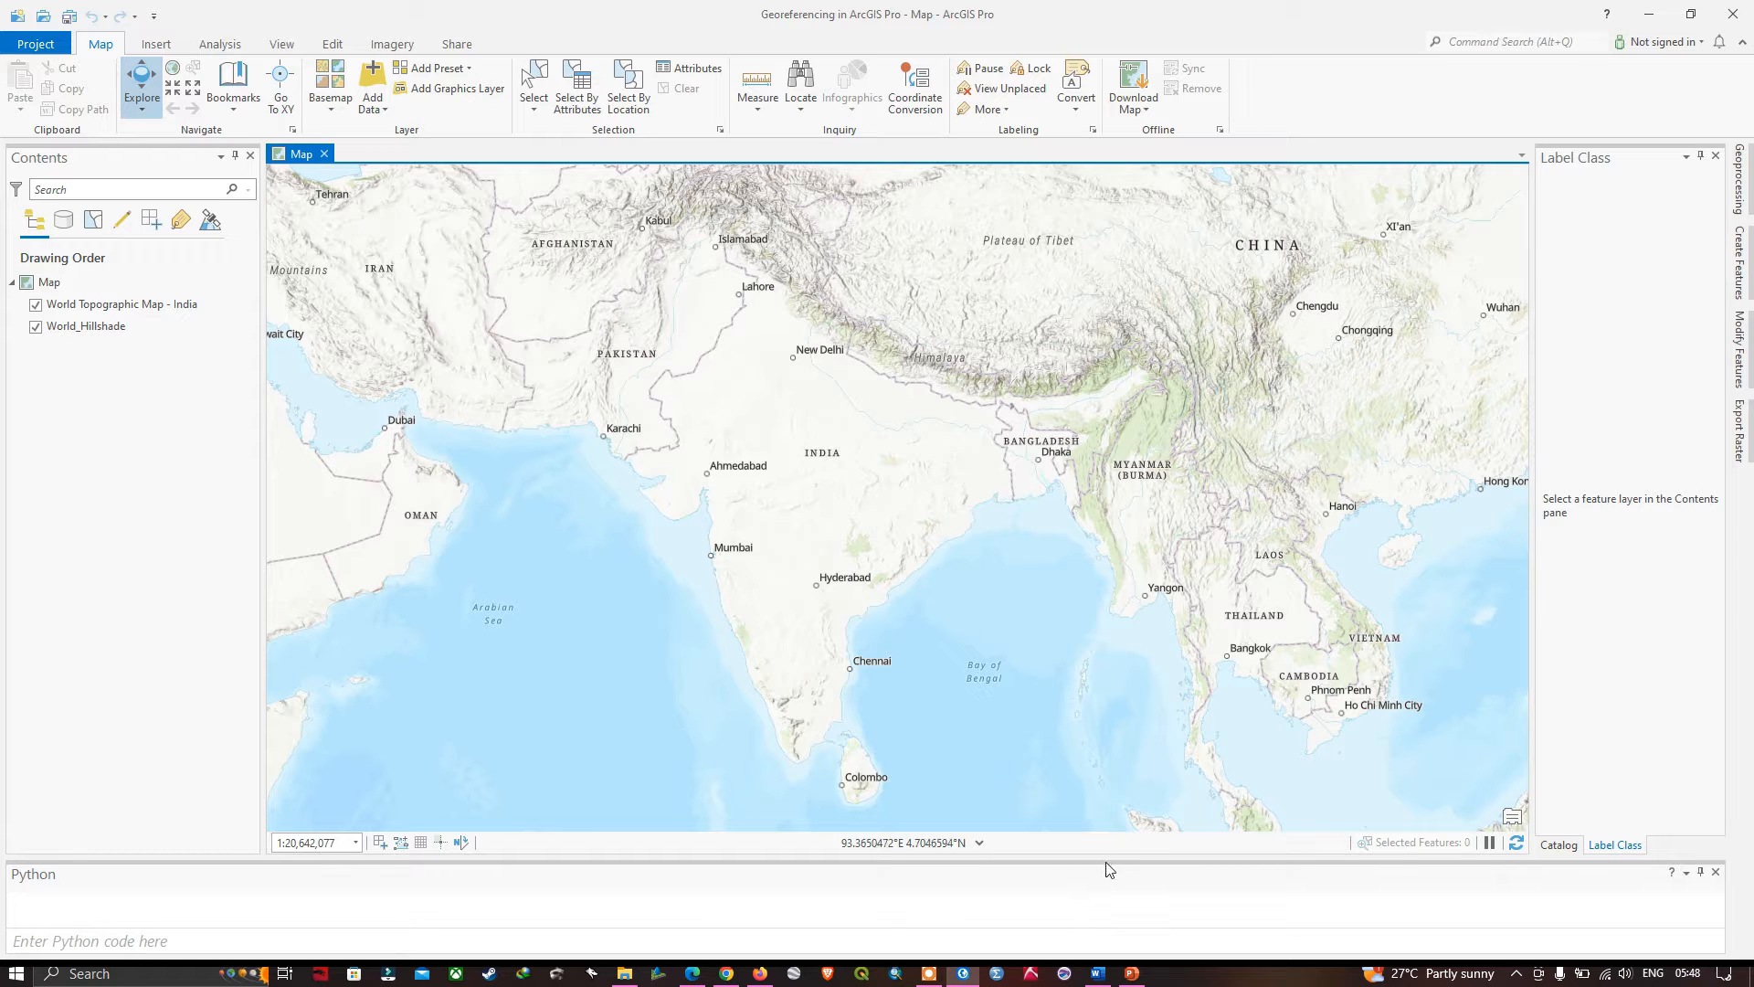
- Switch to the Word document and read through its georeferencing guide and key steps, and return to ArcGIS Pro
{"action": "left_click", "coordinate": [1097, 974]}
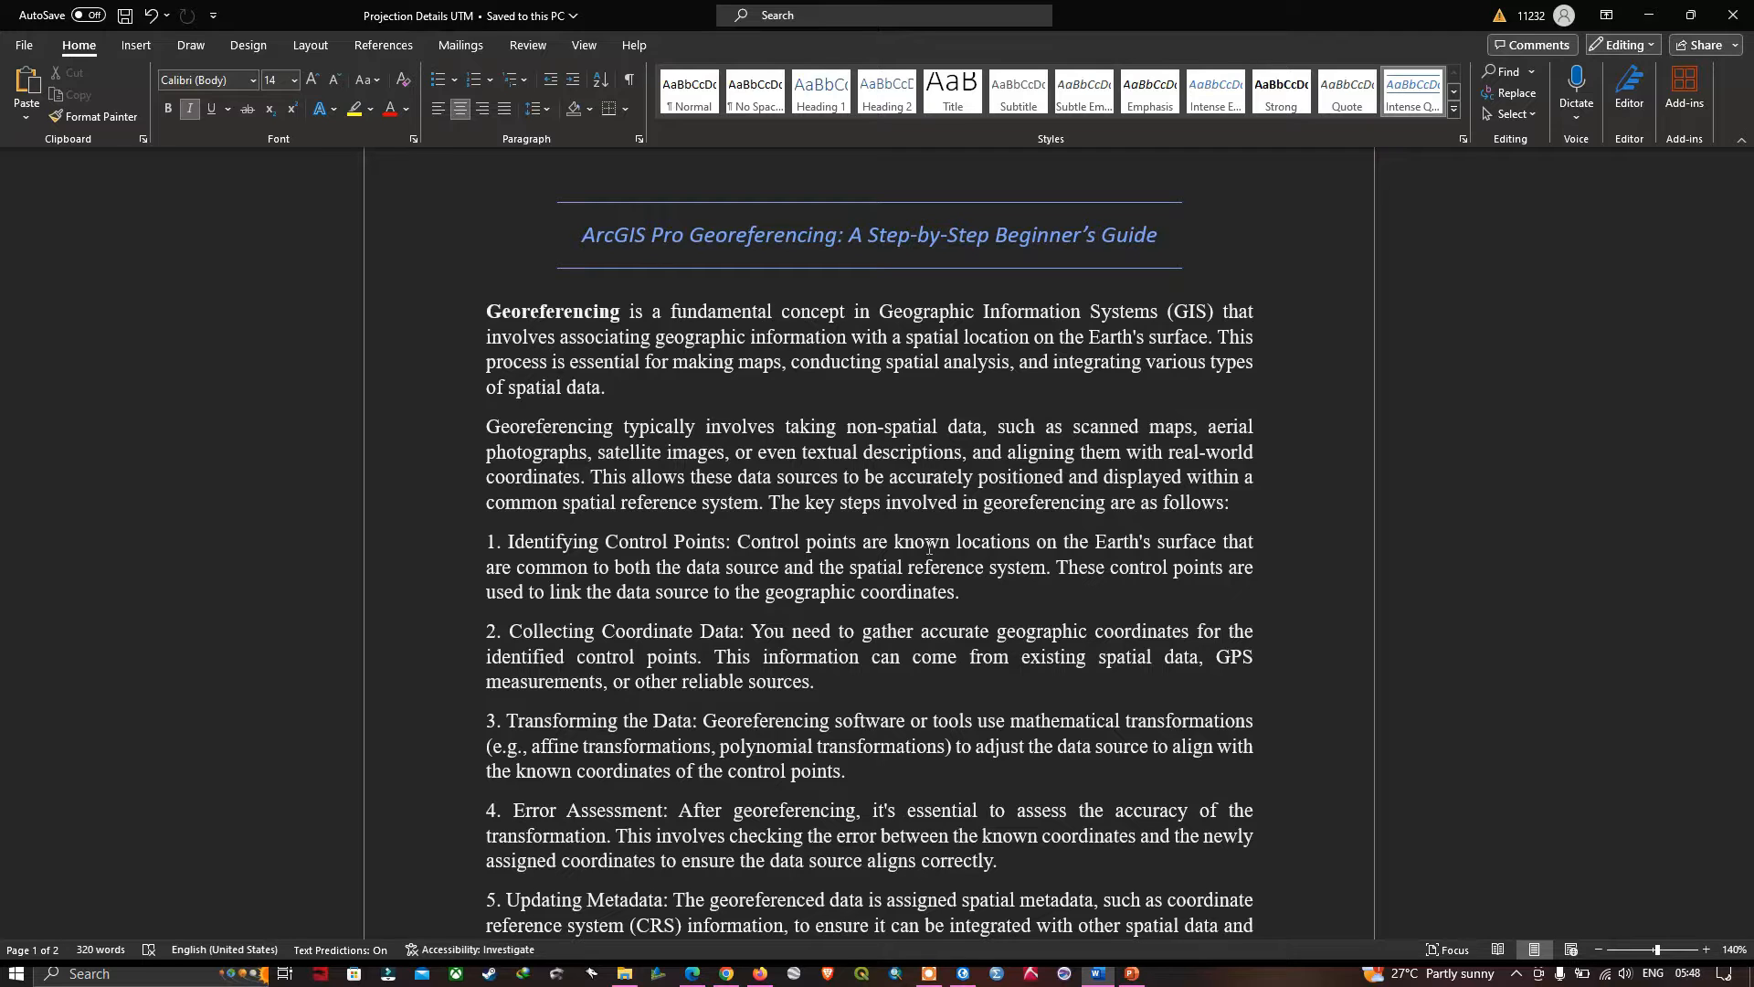
{"action": "scroll", "coordinate": [929, 547], "scroll_direction": "down", "scroll_amount": 3}
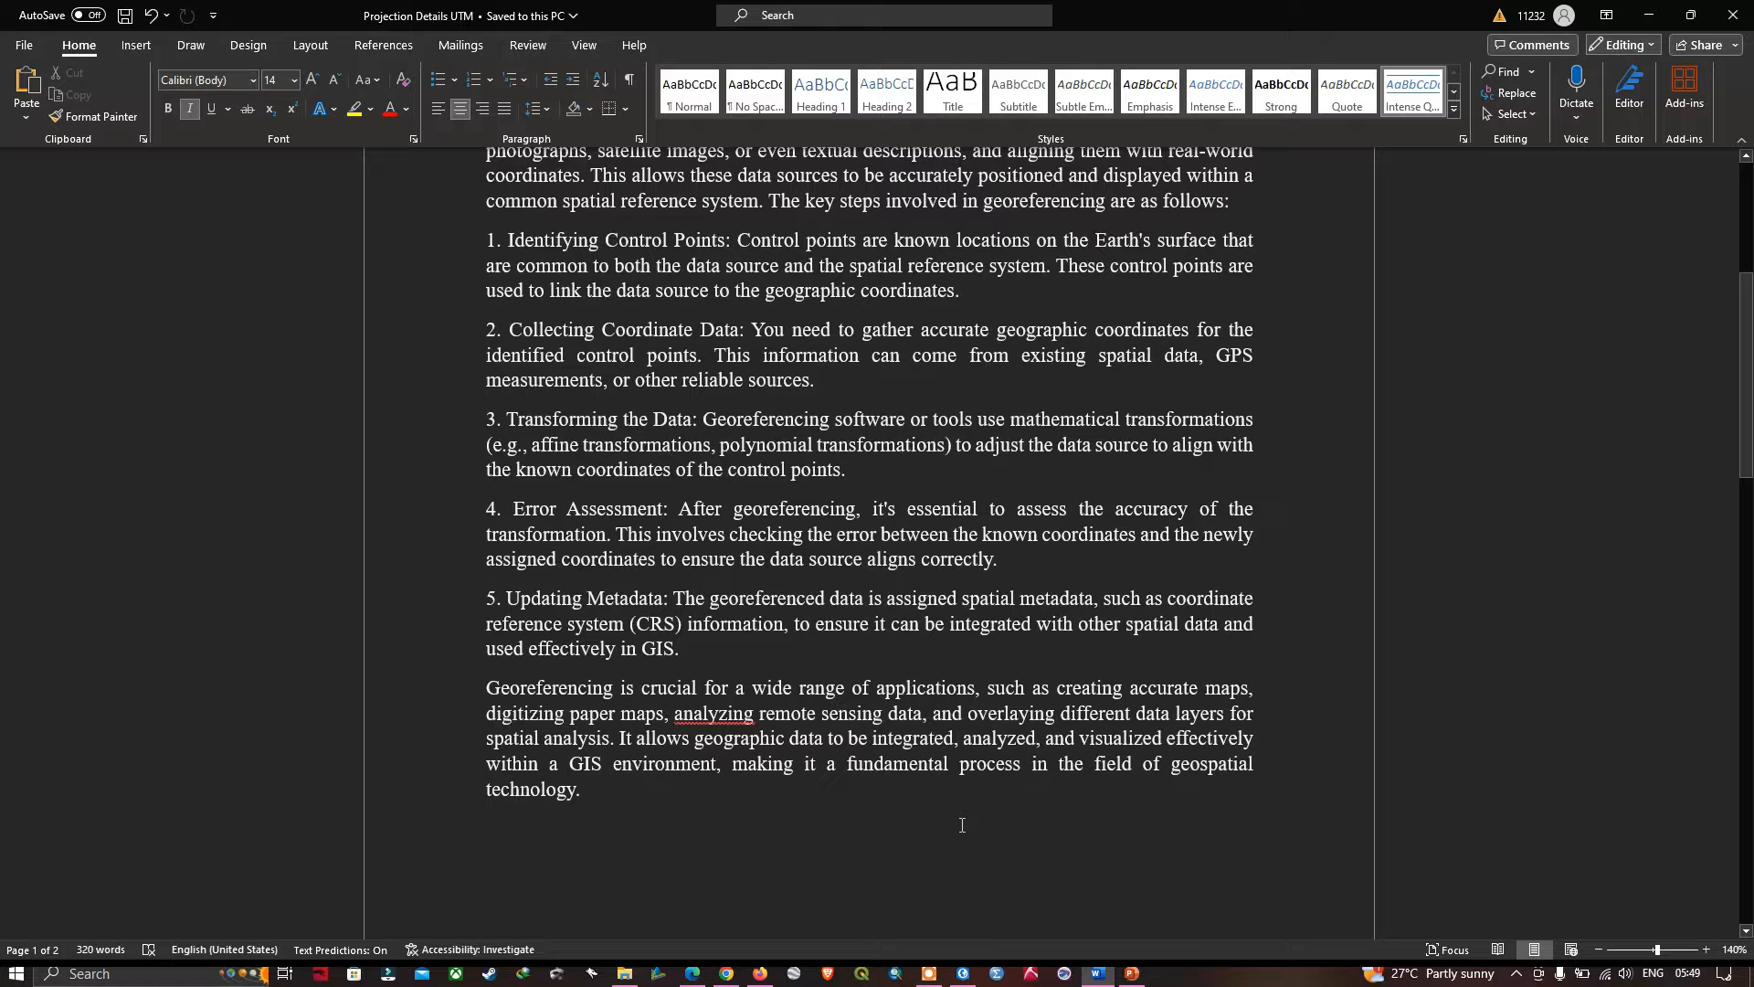
{"action": "key", "text": "alt+Tab"}
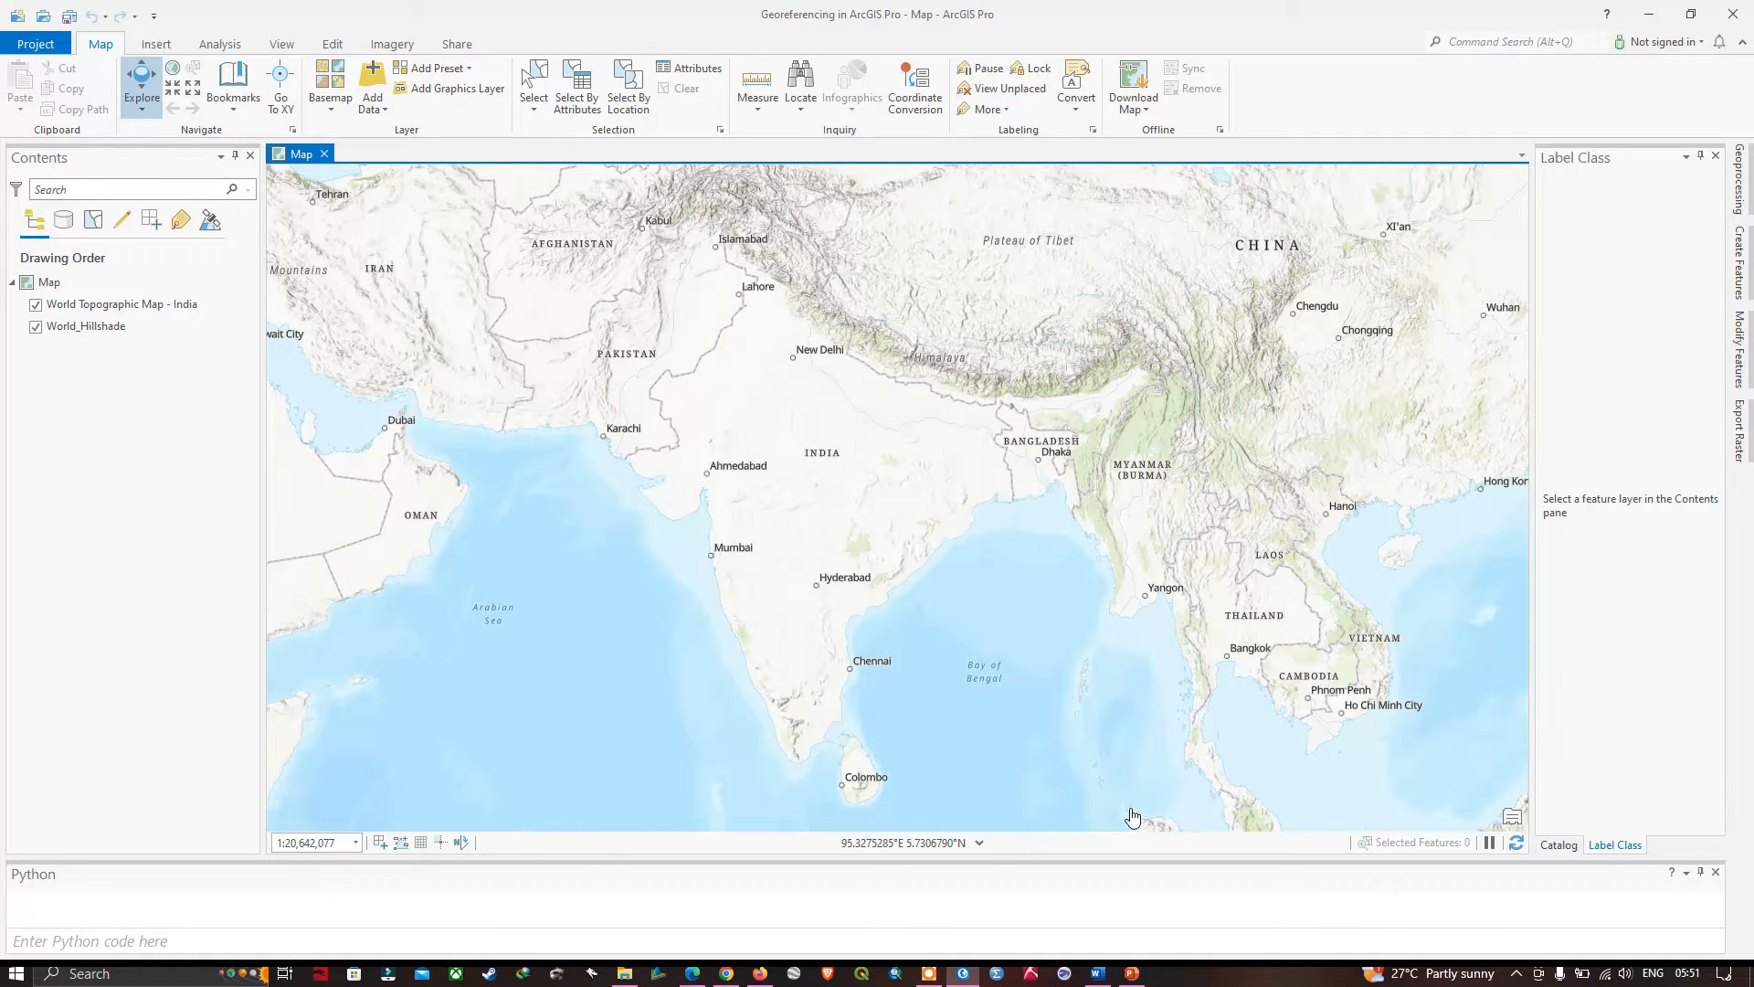
{"action": "key", "text": "alt+Tab"}
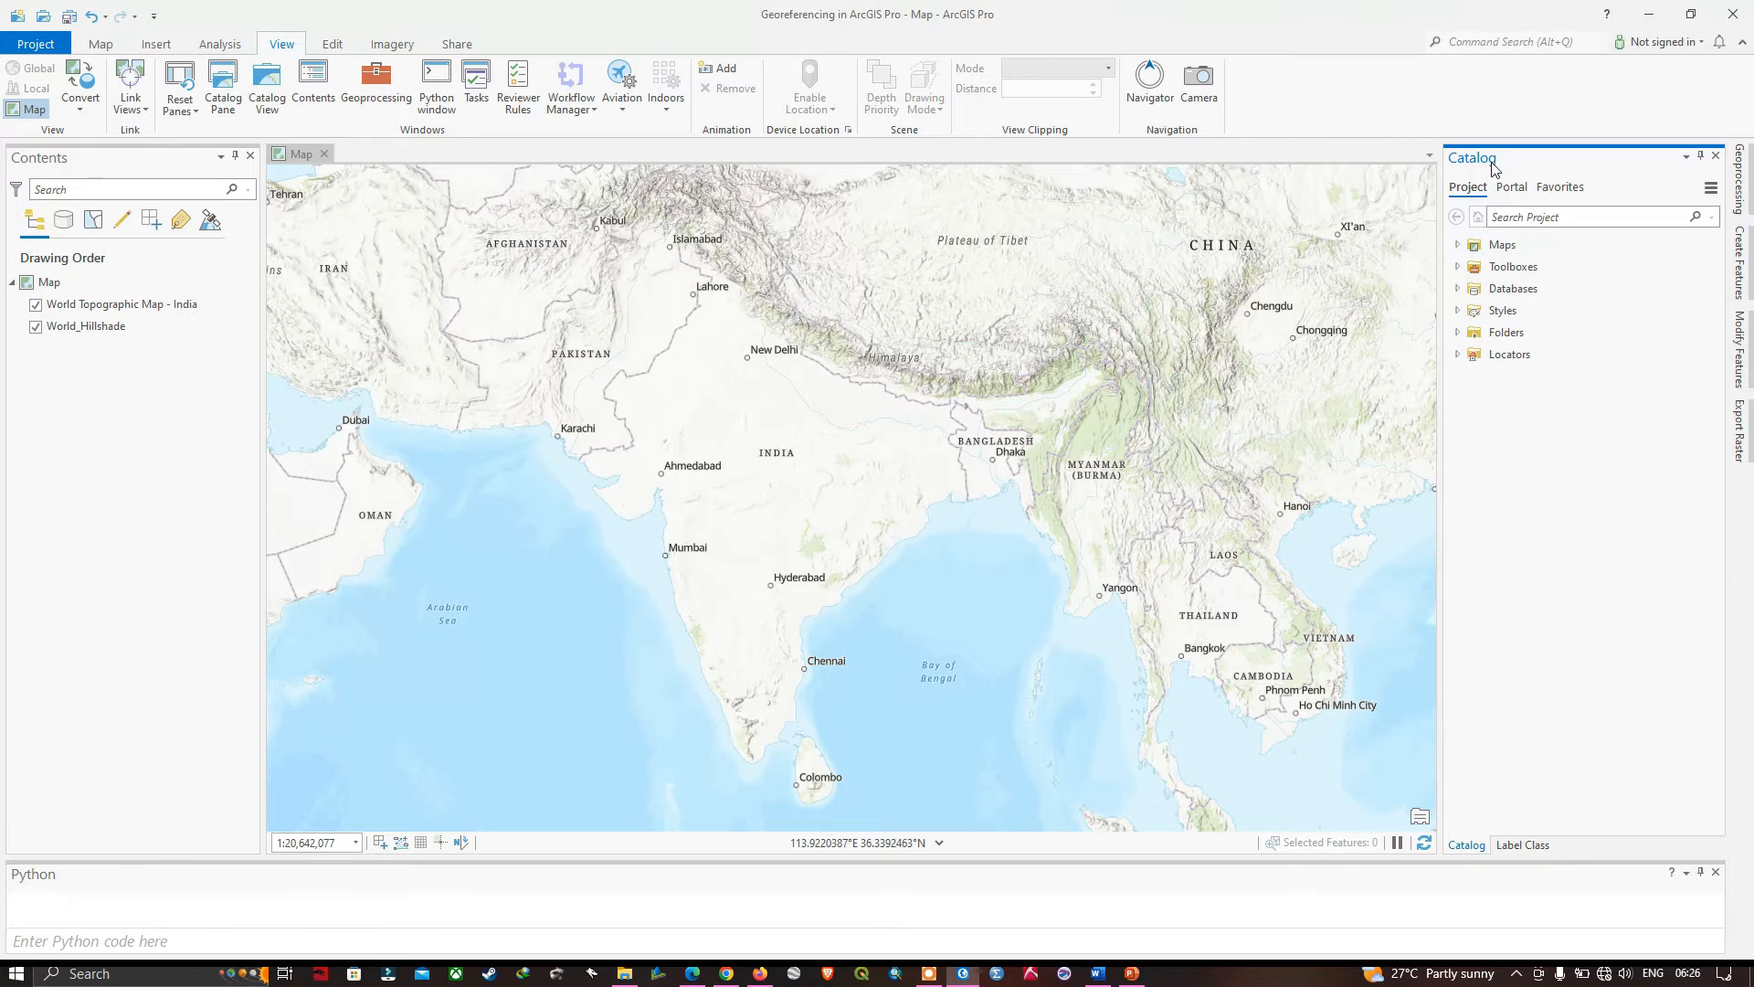
- Add D43D4_48M4.tif from the favourite ArcGIS_Pro folder's georeferencing Raster subfolder, building pyramids and calculating statistics, and zoom to the layer
{"action": "left_click", "coordinate": [1566, 190]}
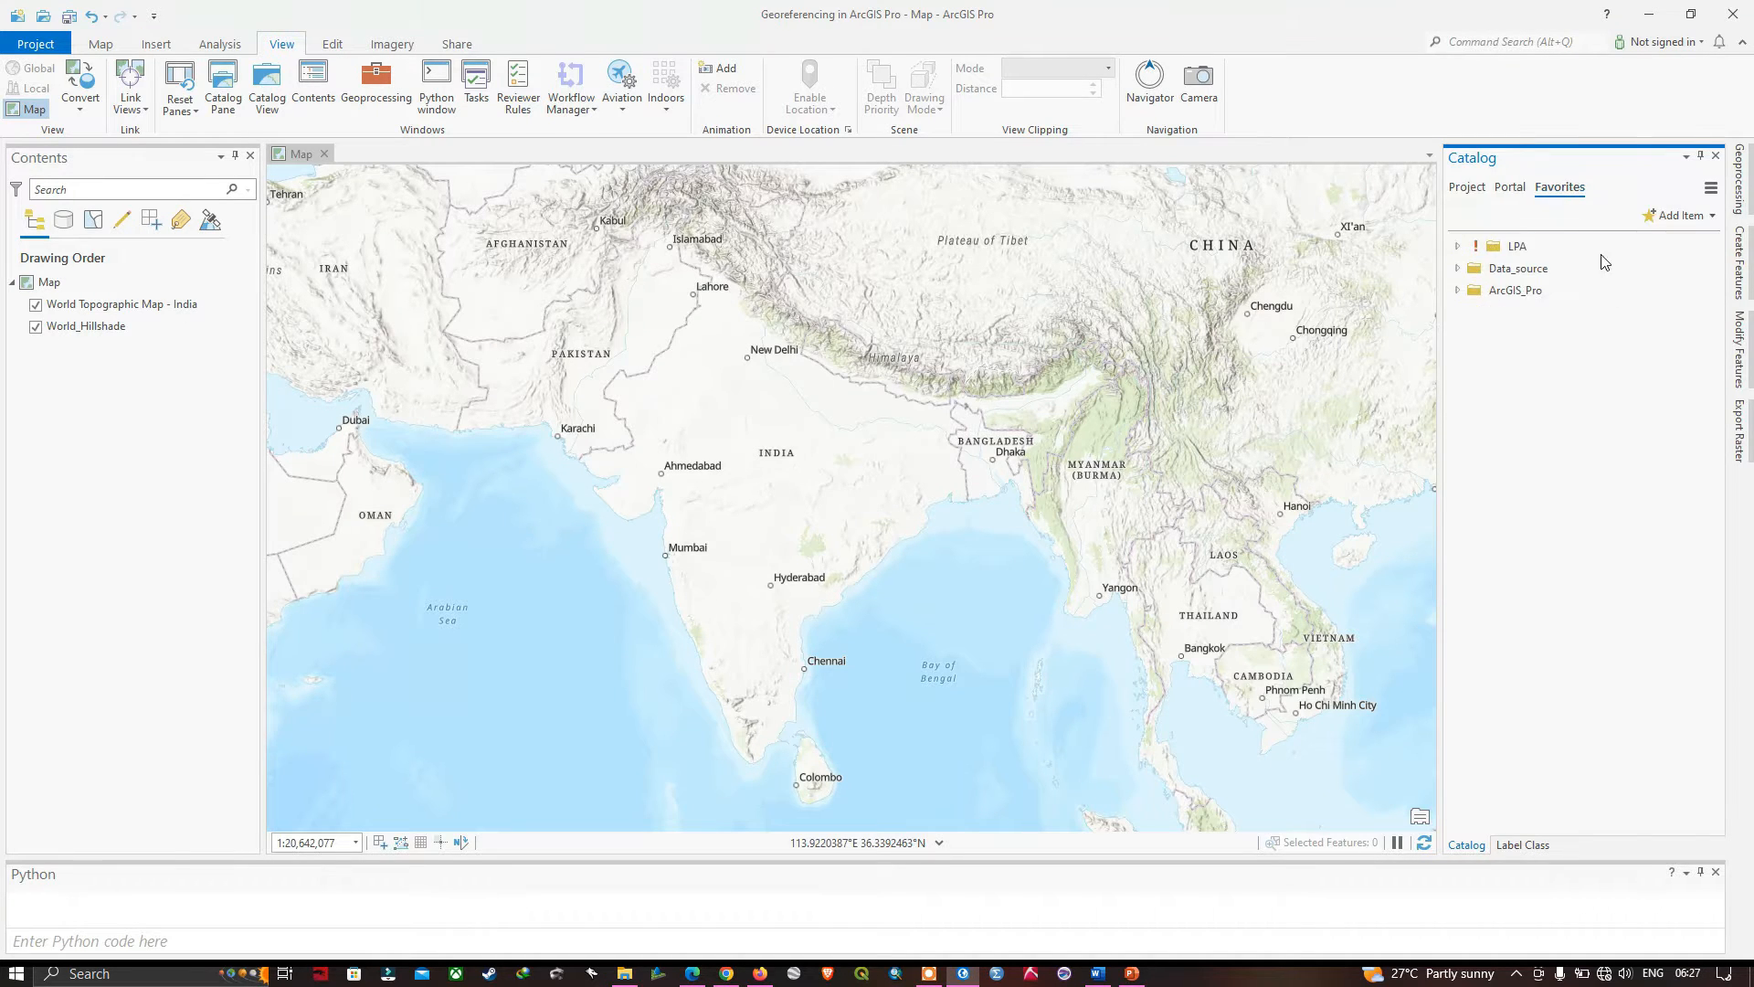
{"action": "left_click", "coordinate": [1457, 292]}
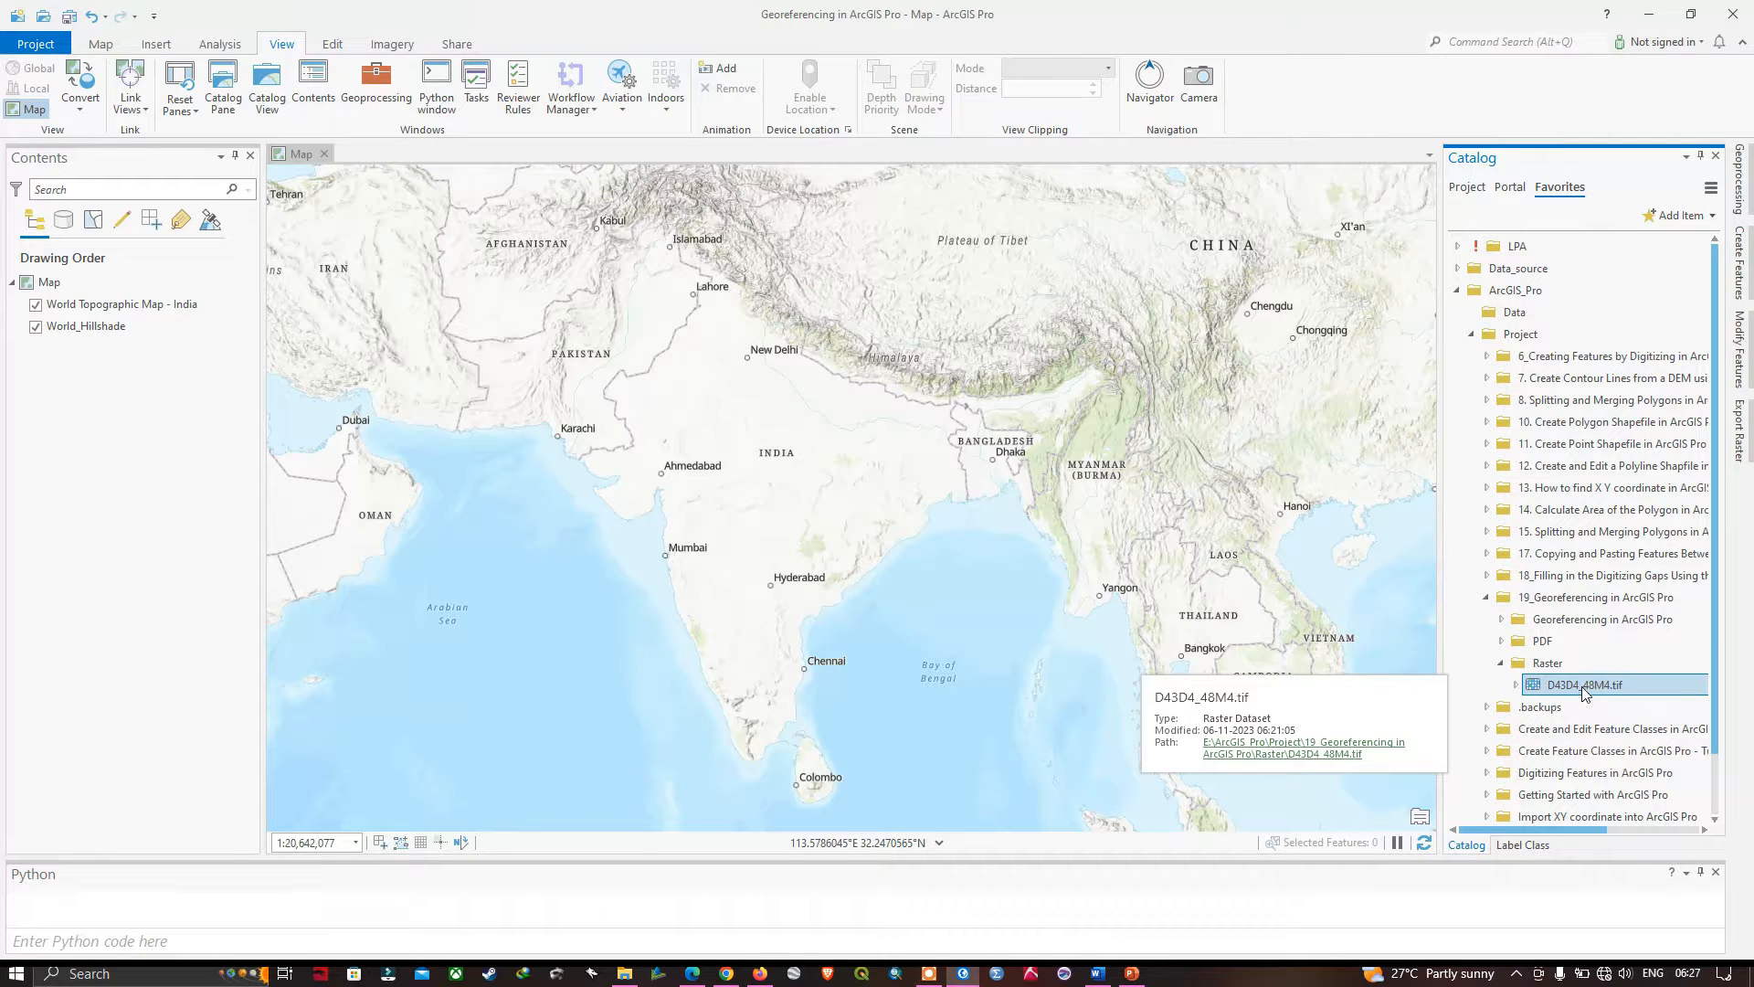
{"action": "left_click_drag", "start_coordinate": [1583, 690], "coordinate": [436, 359]}
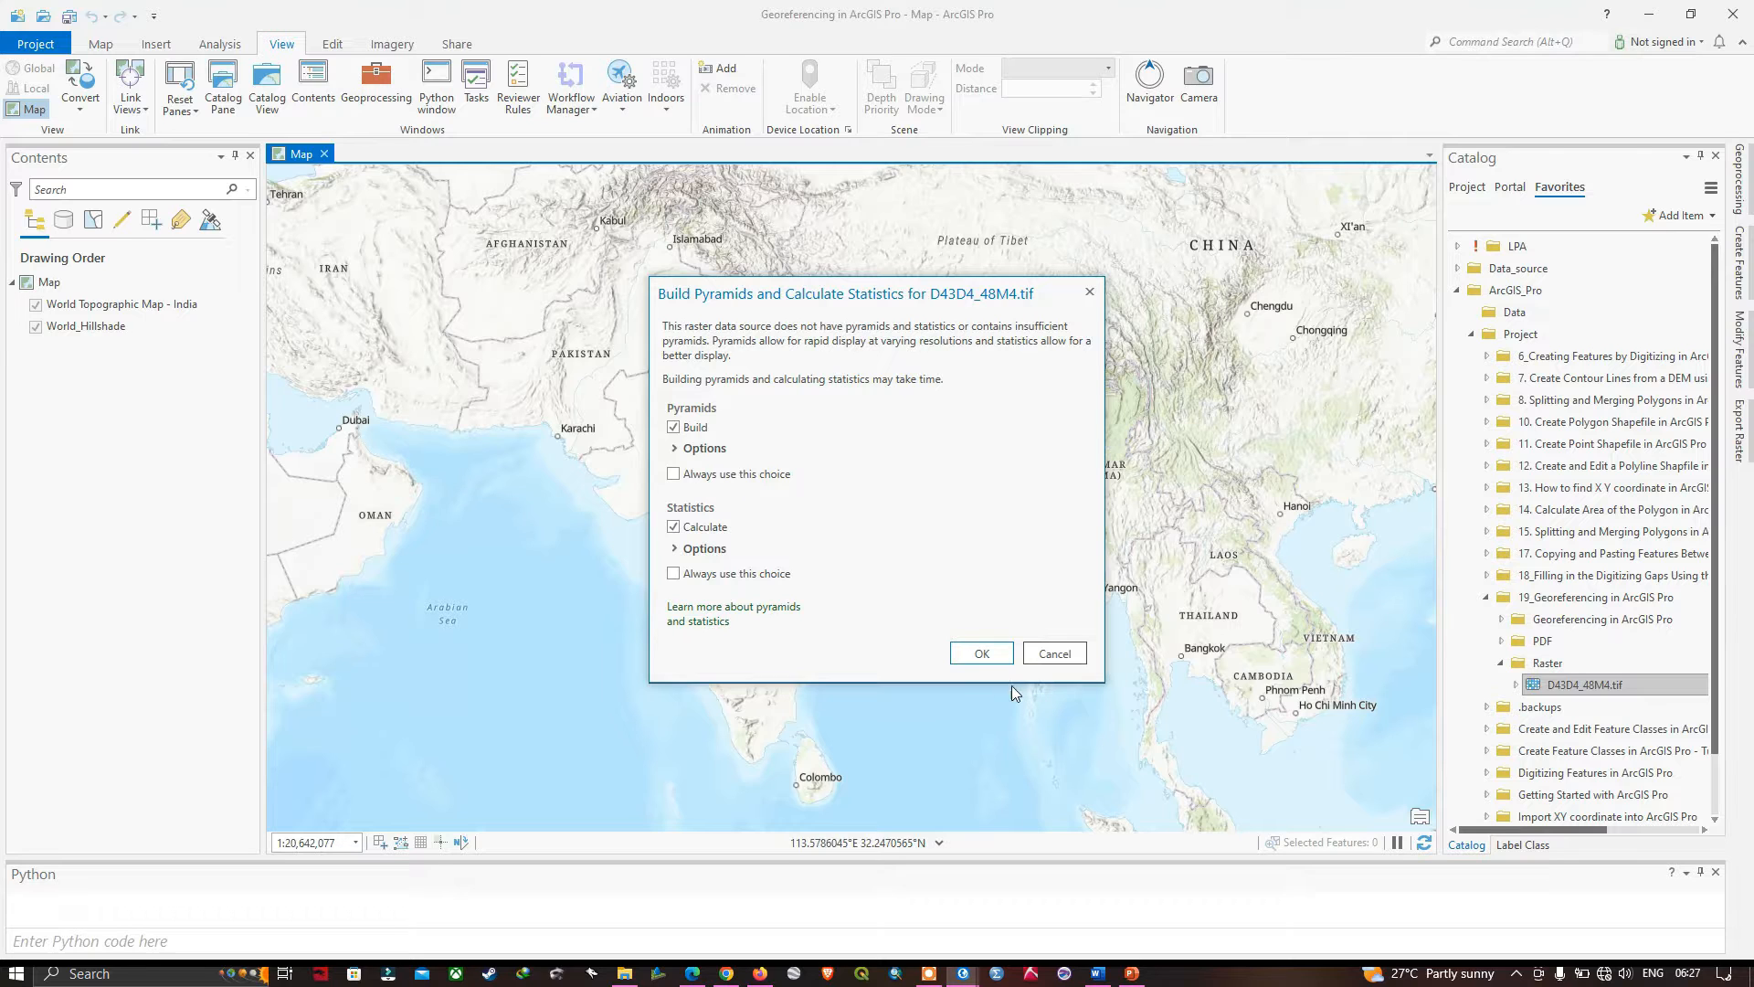
{"action": "left_click", "coordinate": [996, 655]}
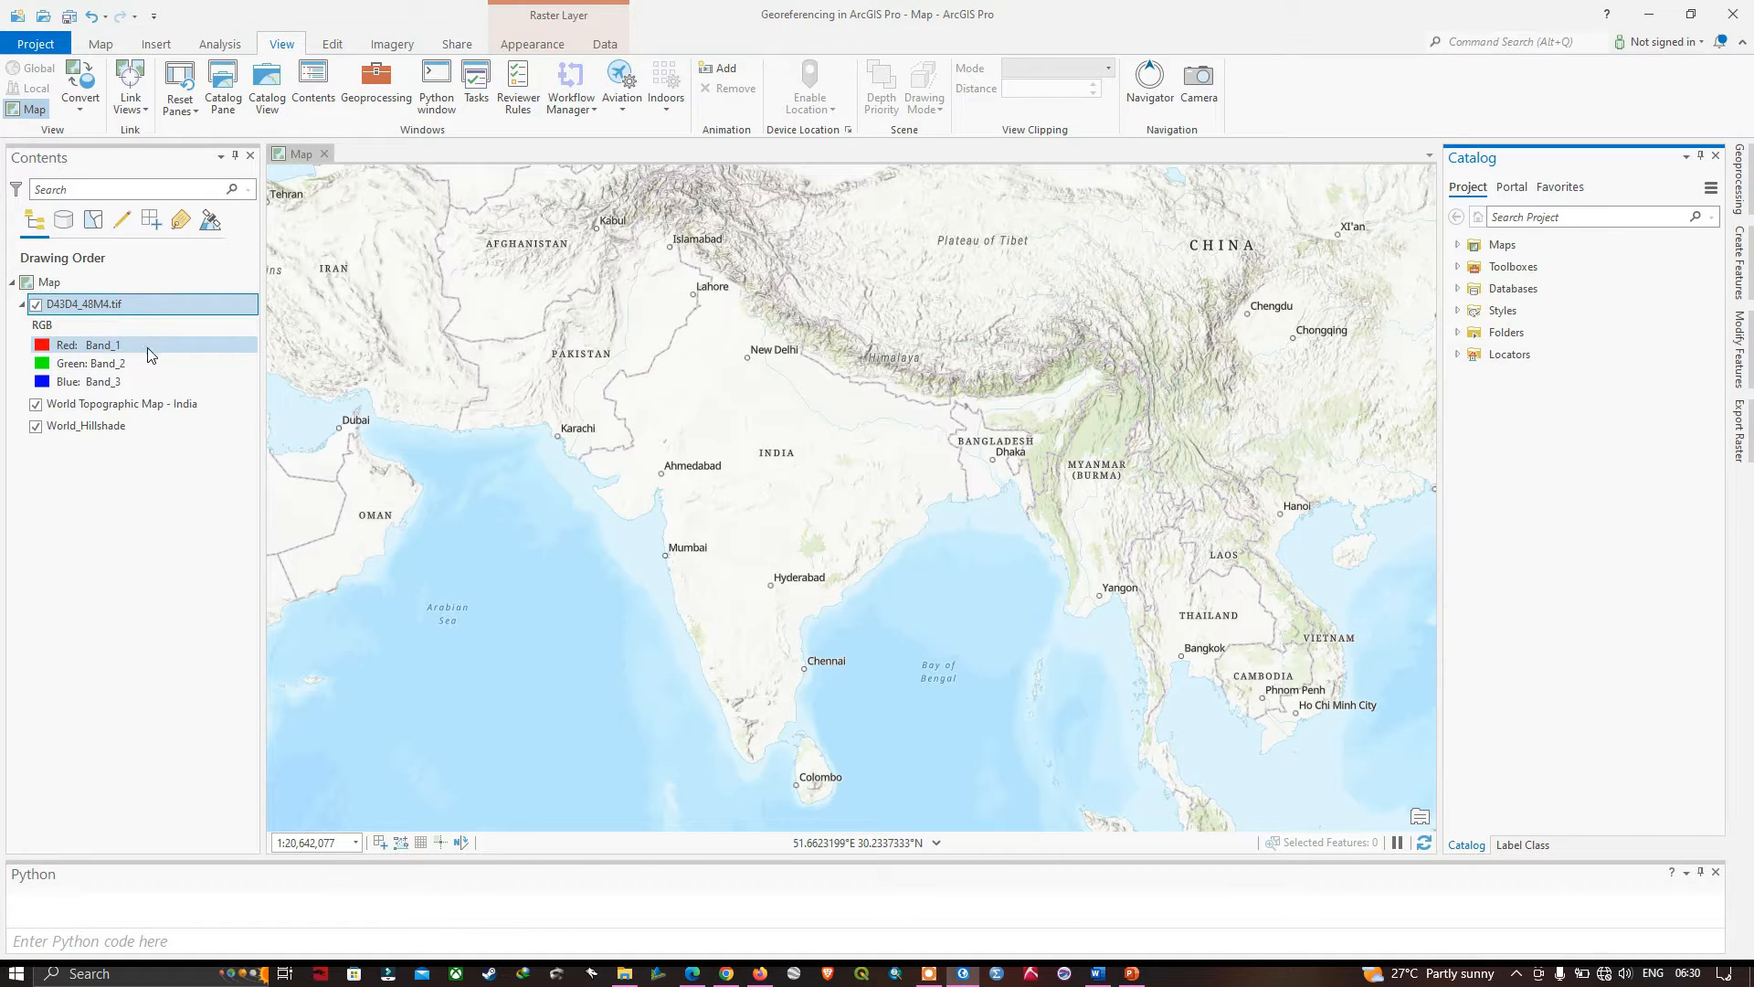
{"action": "left_click", "coordinate": [87, 309]}
{"action": "right_click", "coordinate": [84, 306]}
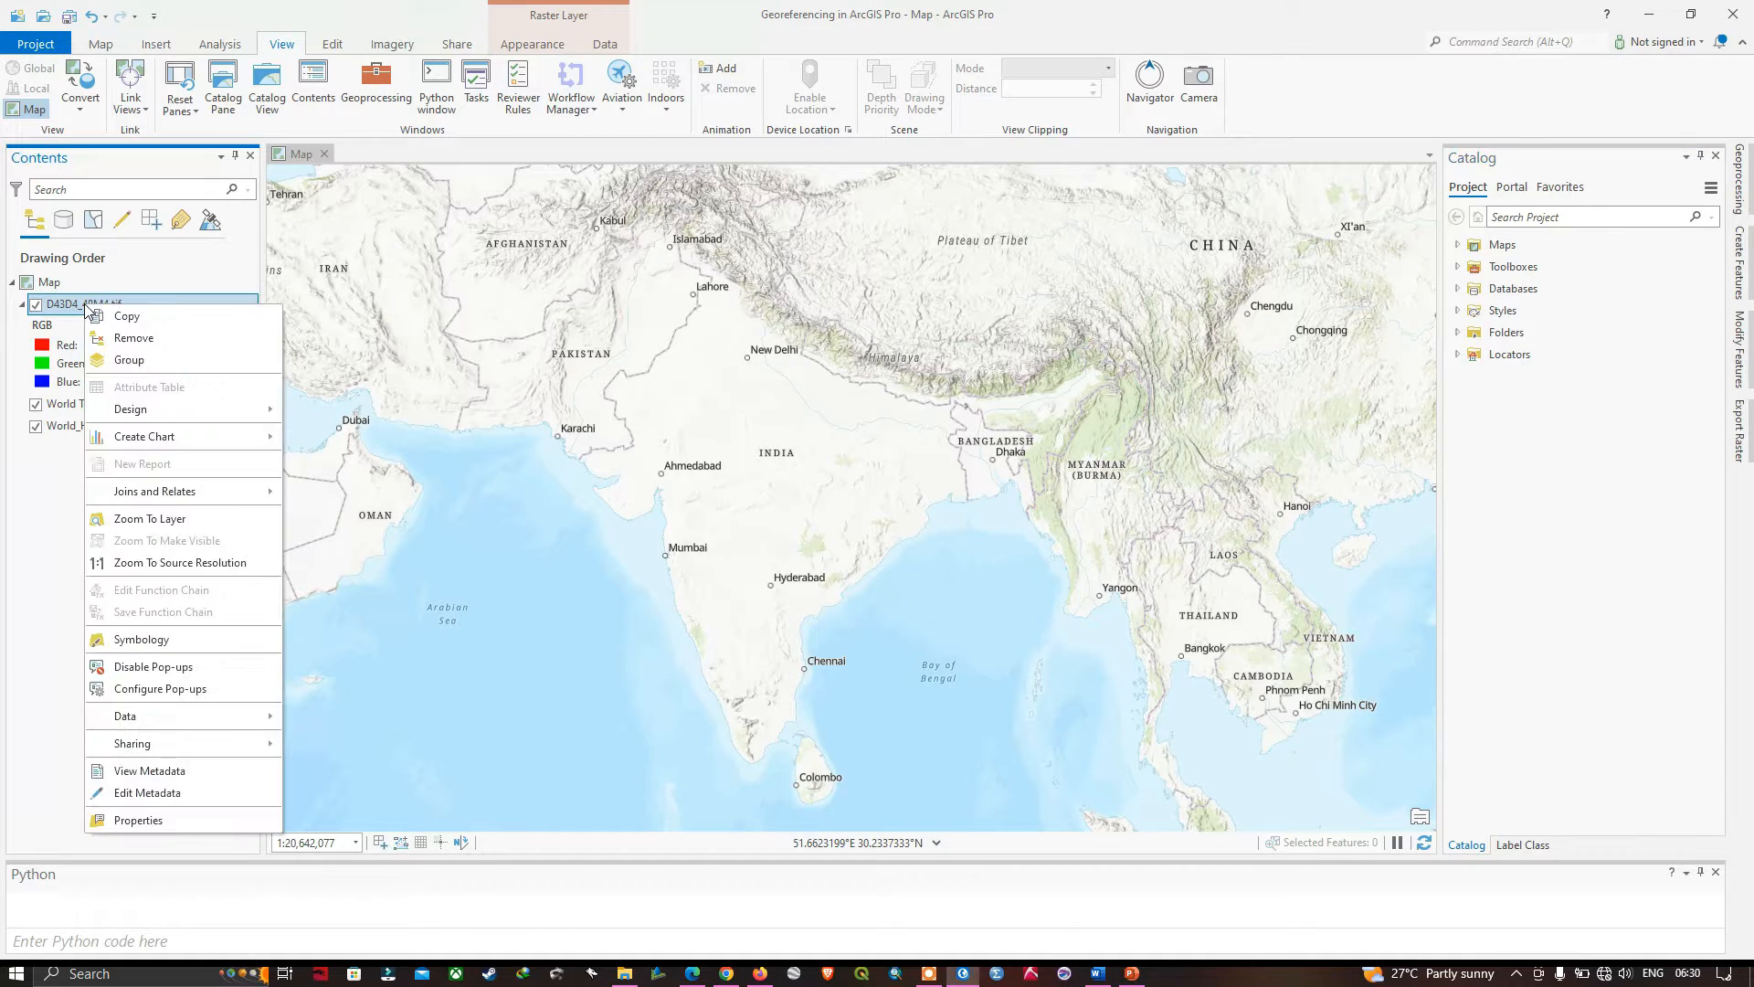
{"action": "left_click", "coordinate": [168, 520]}
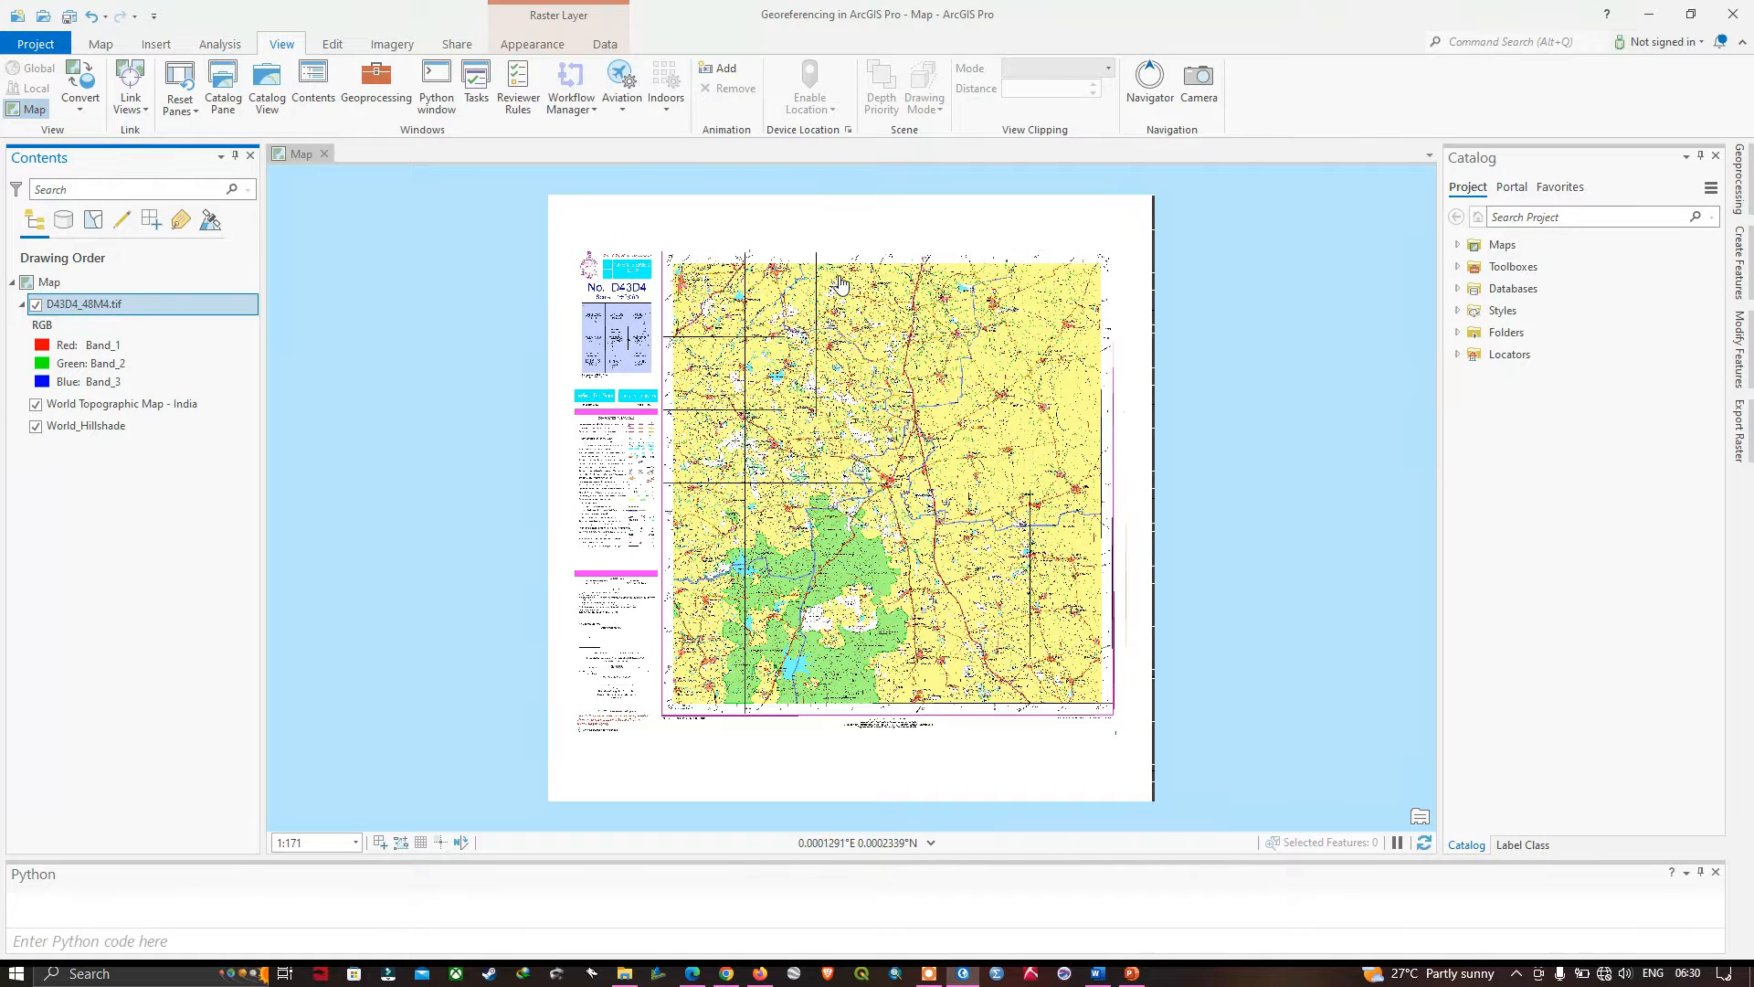
{"action": "key", "text": "Tab"}
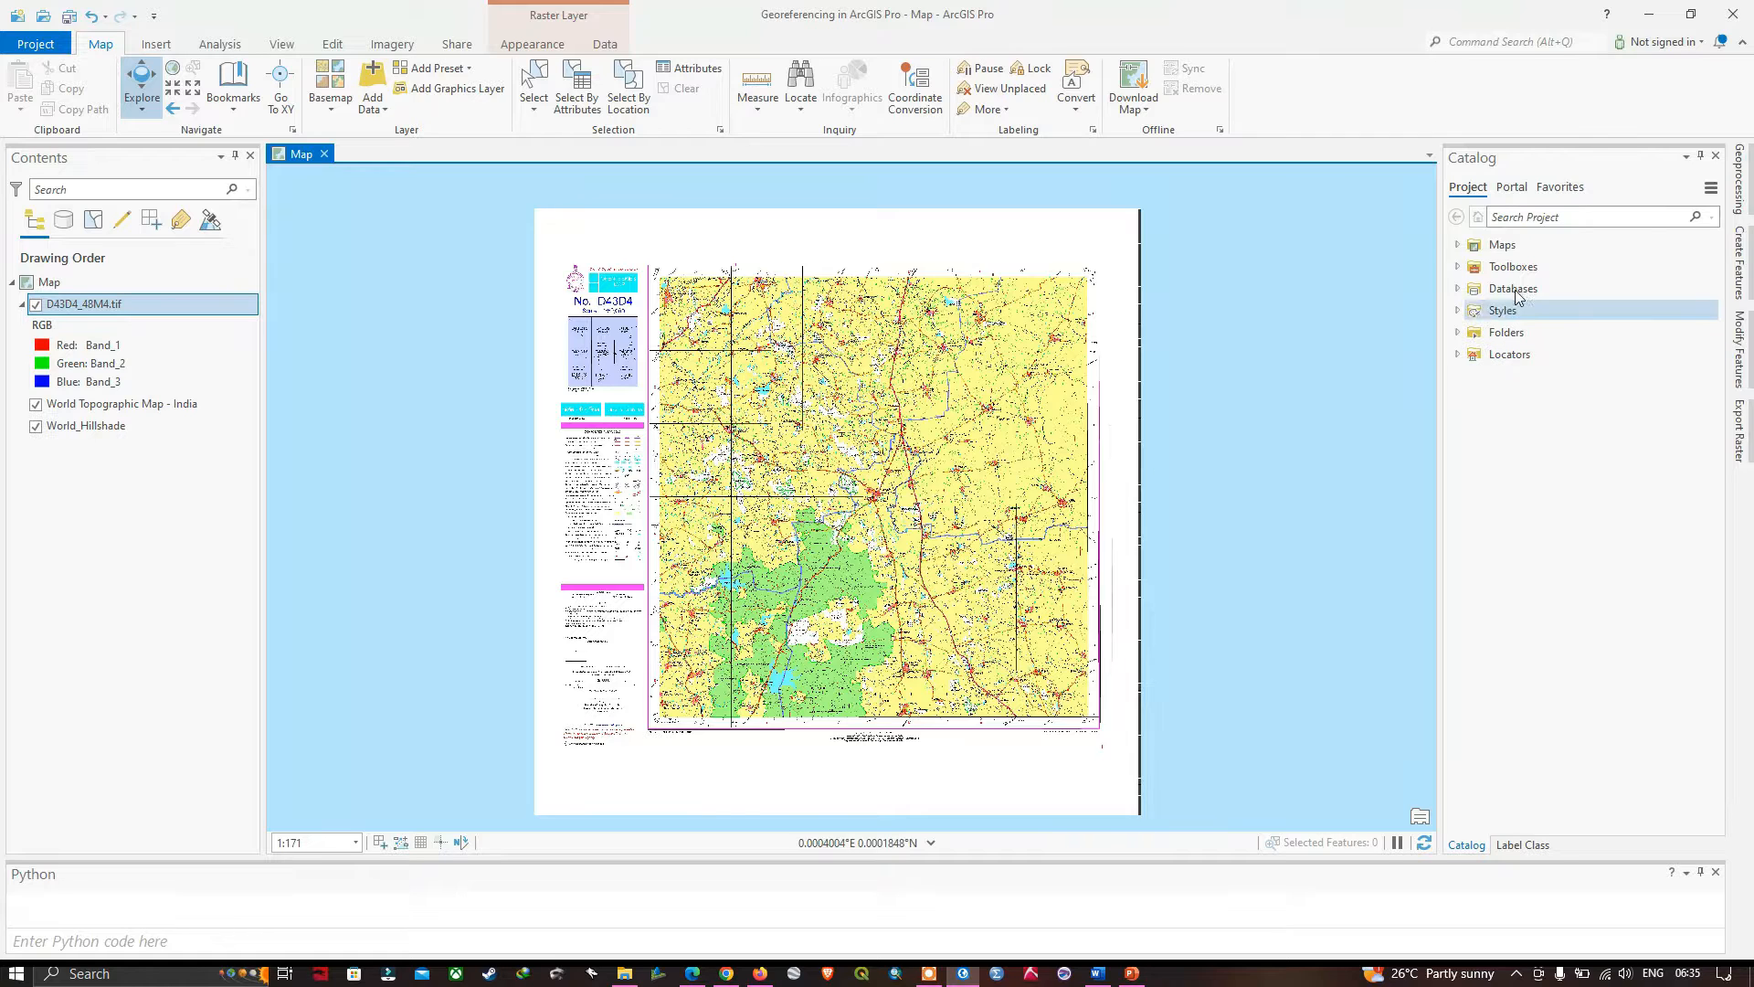
- Add D43D4_48M4.tif to the map a second time through Add Data, and remove the duplicate layer
{"action": "left_click", "coordinate": [382, 113]}
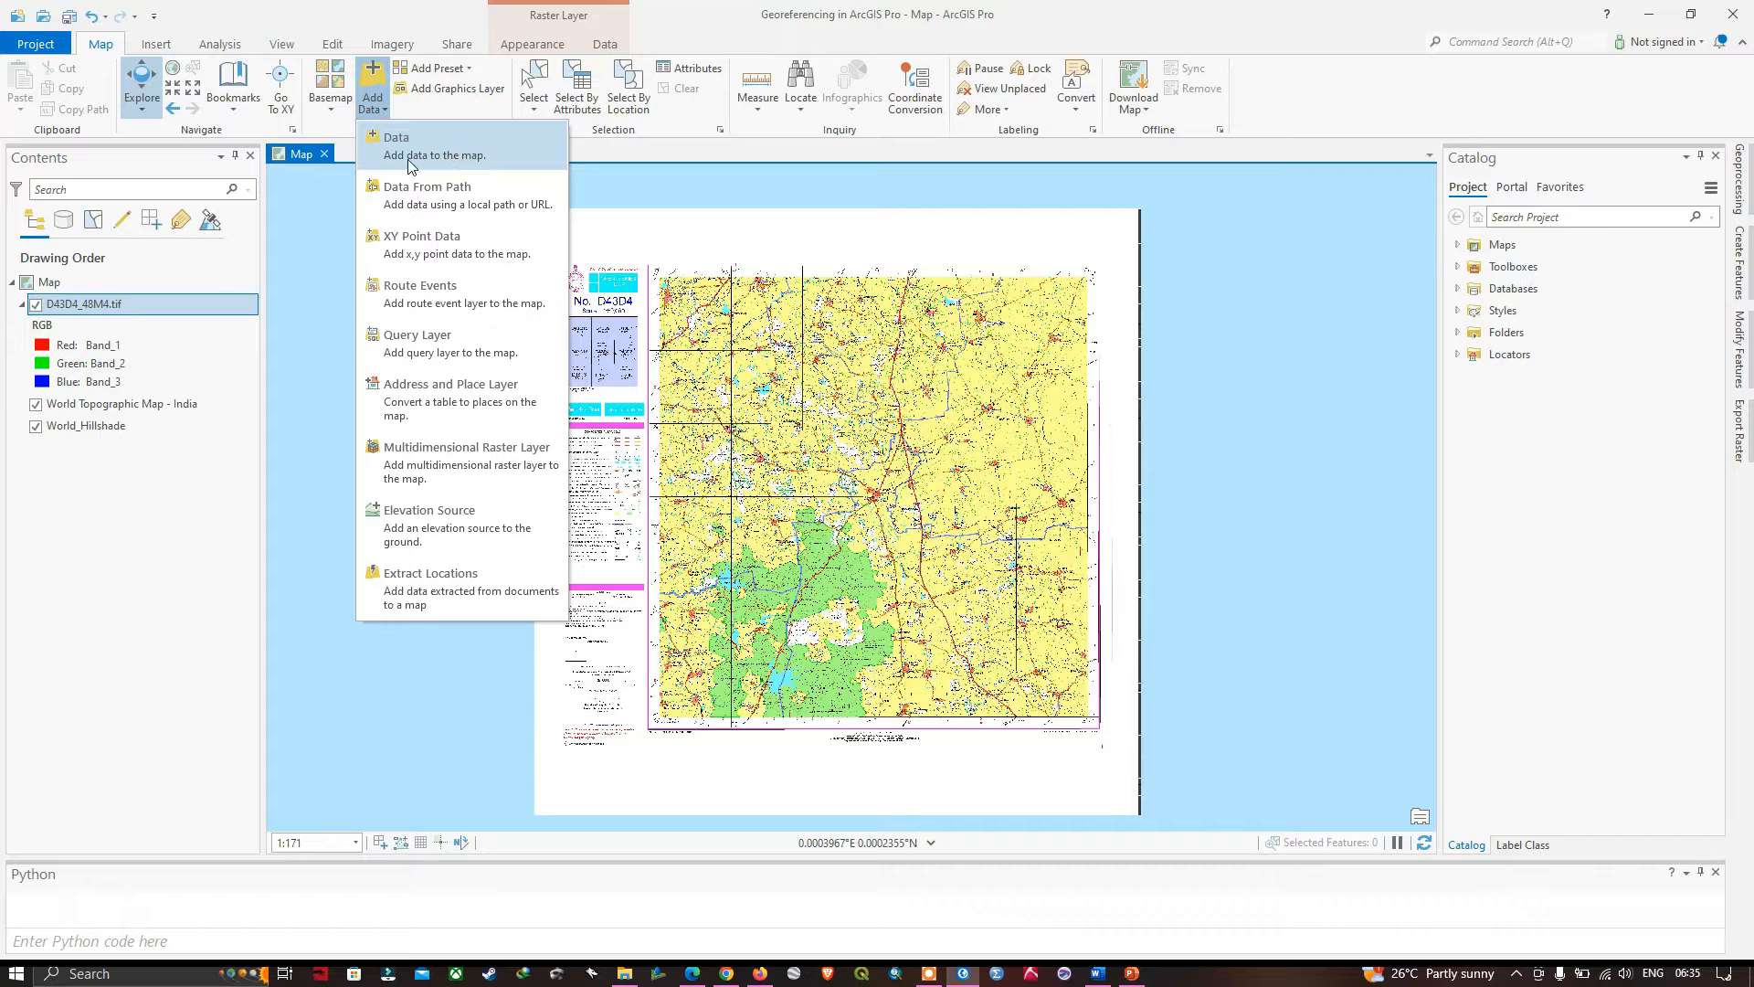
{"action": "left_click", "coordinate": [490, 161]}
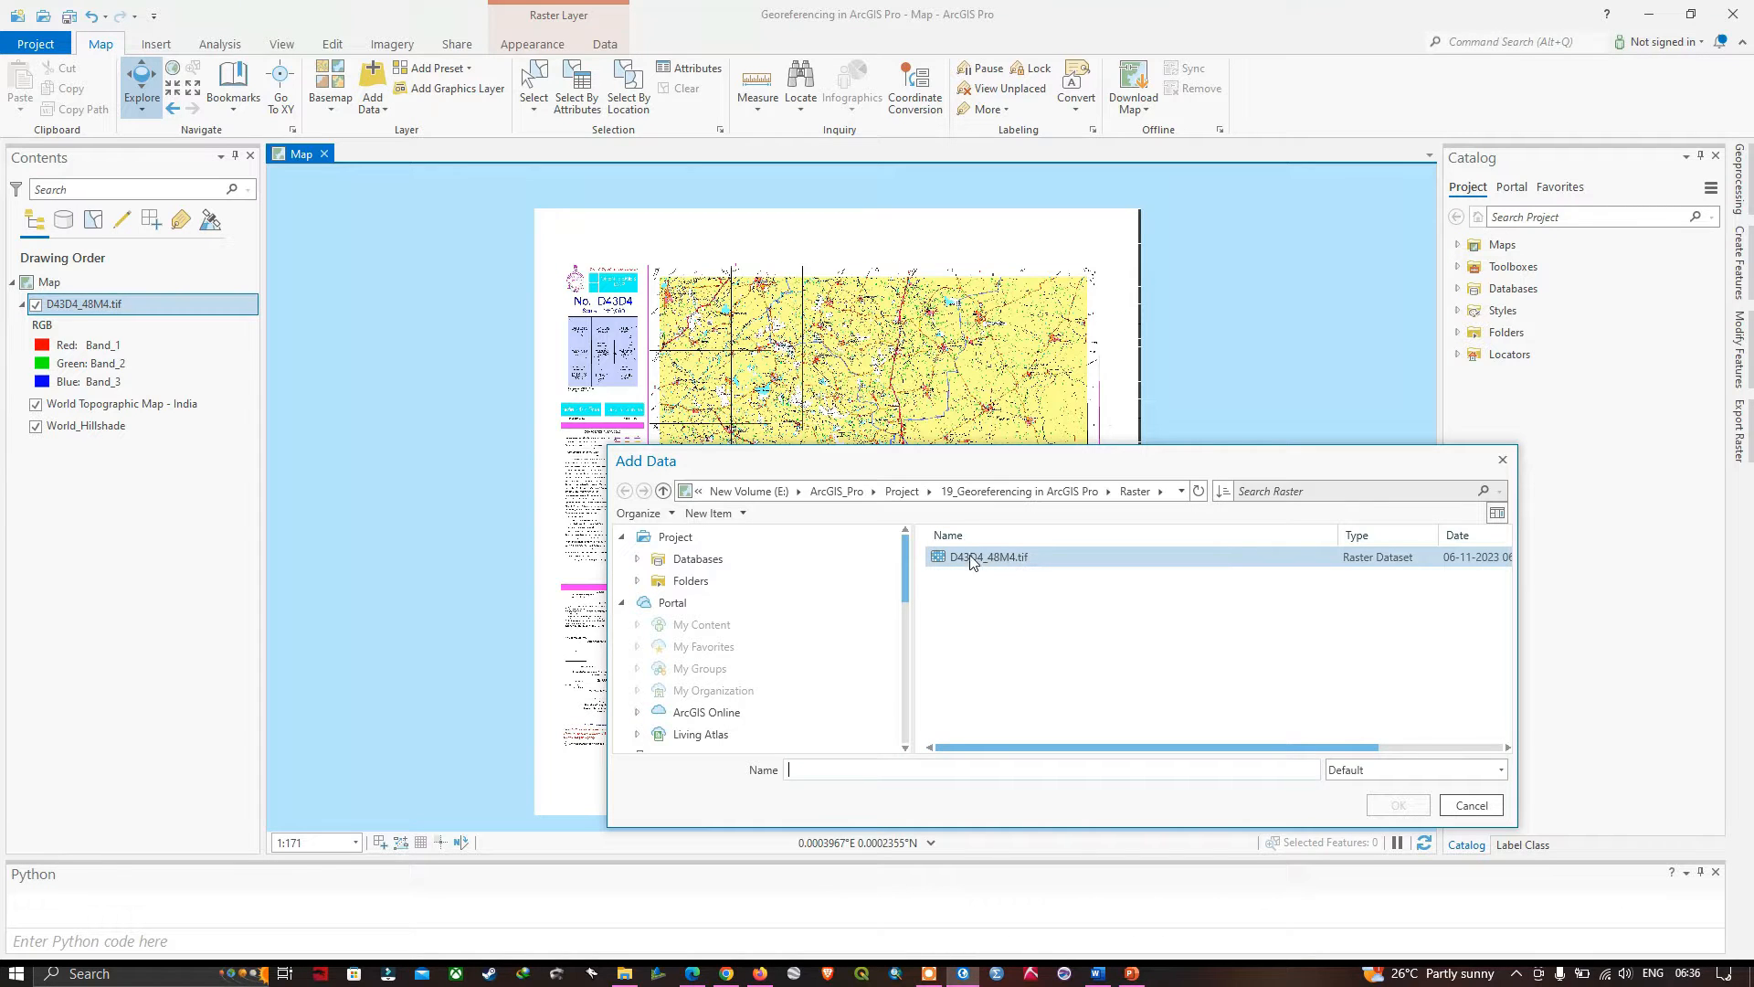
{"action": "left_click", "coordinate": [999, 559]}
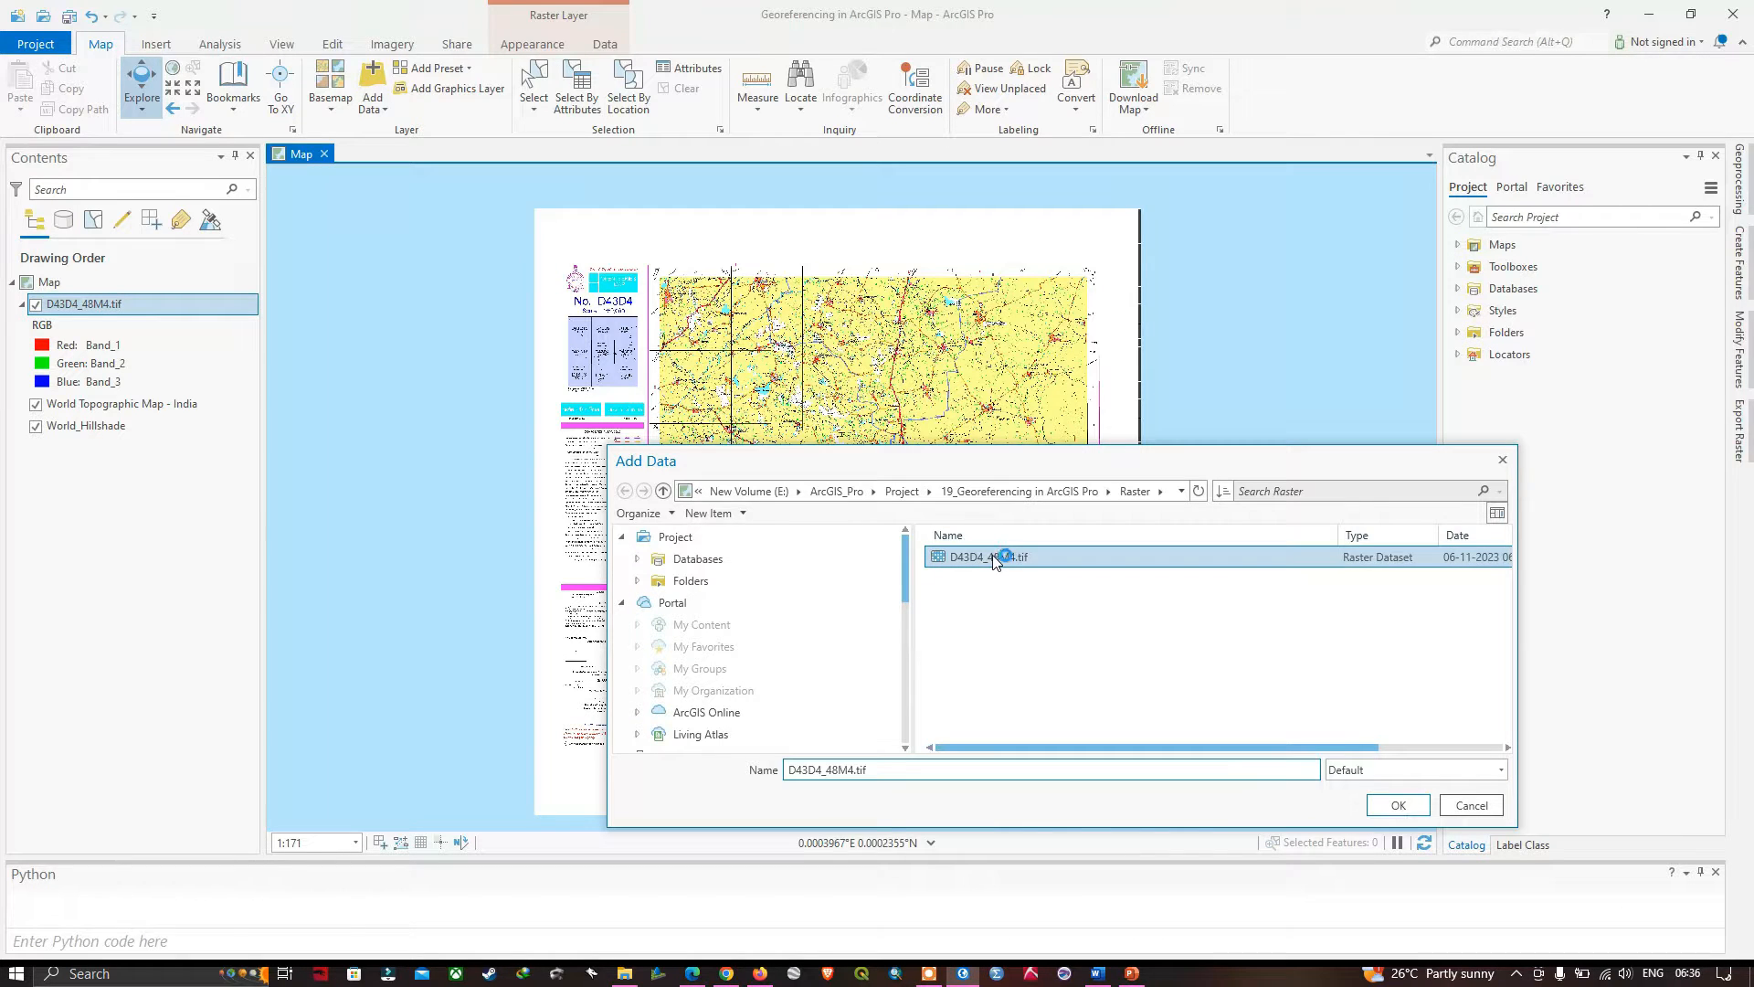
{"action": "left_click", "coordinate": [1399, 805]}
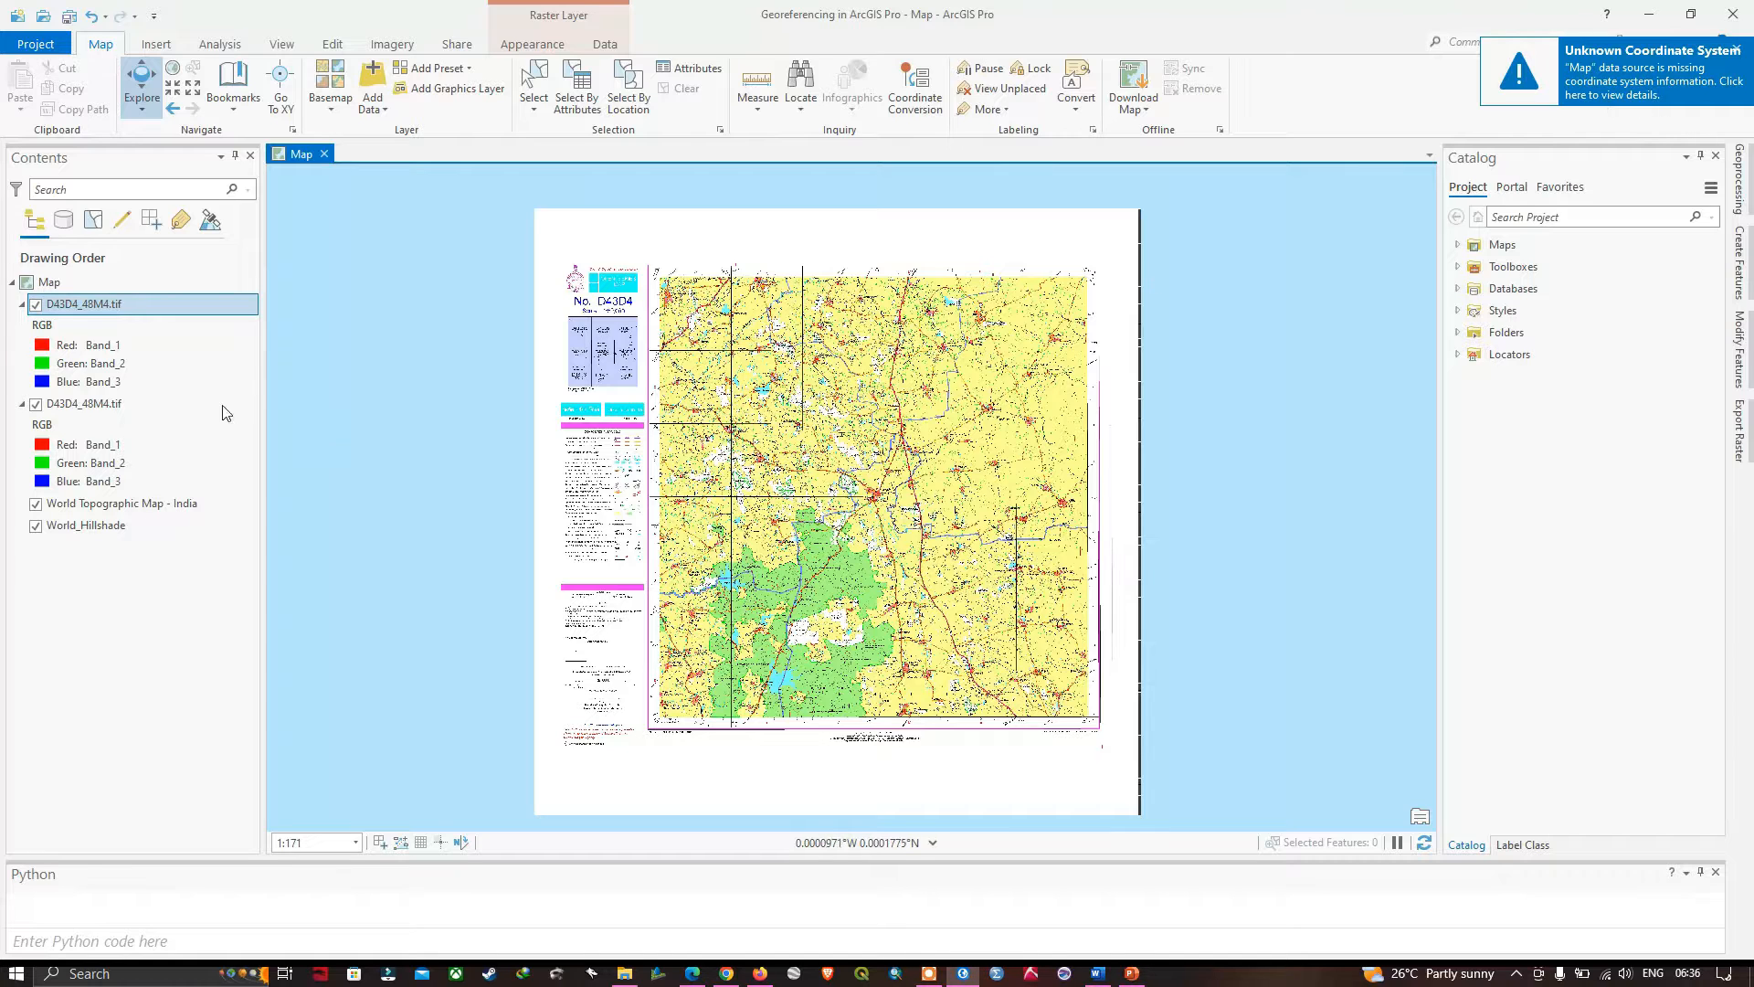
{"action": "right_click", "coordinate": [92, 405]}
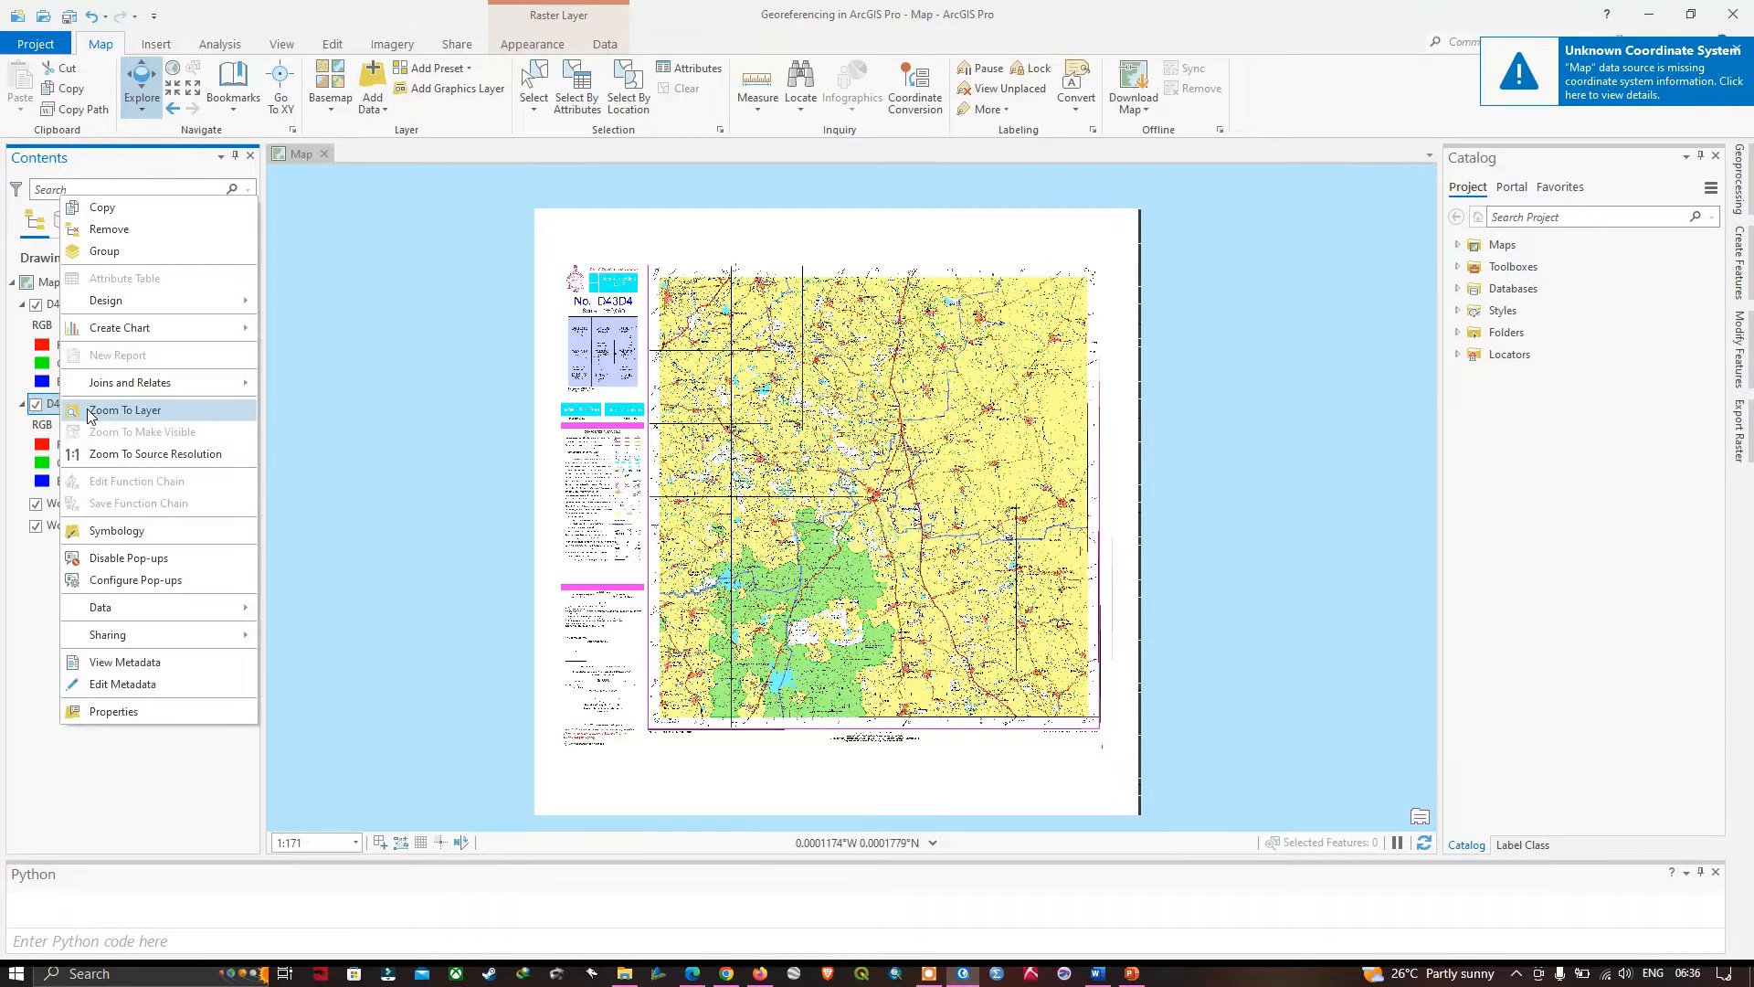
{"action": "left_click", "coordinate": [105, 229]}
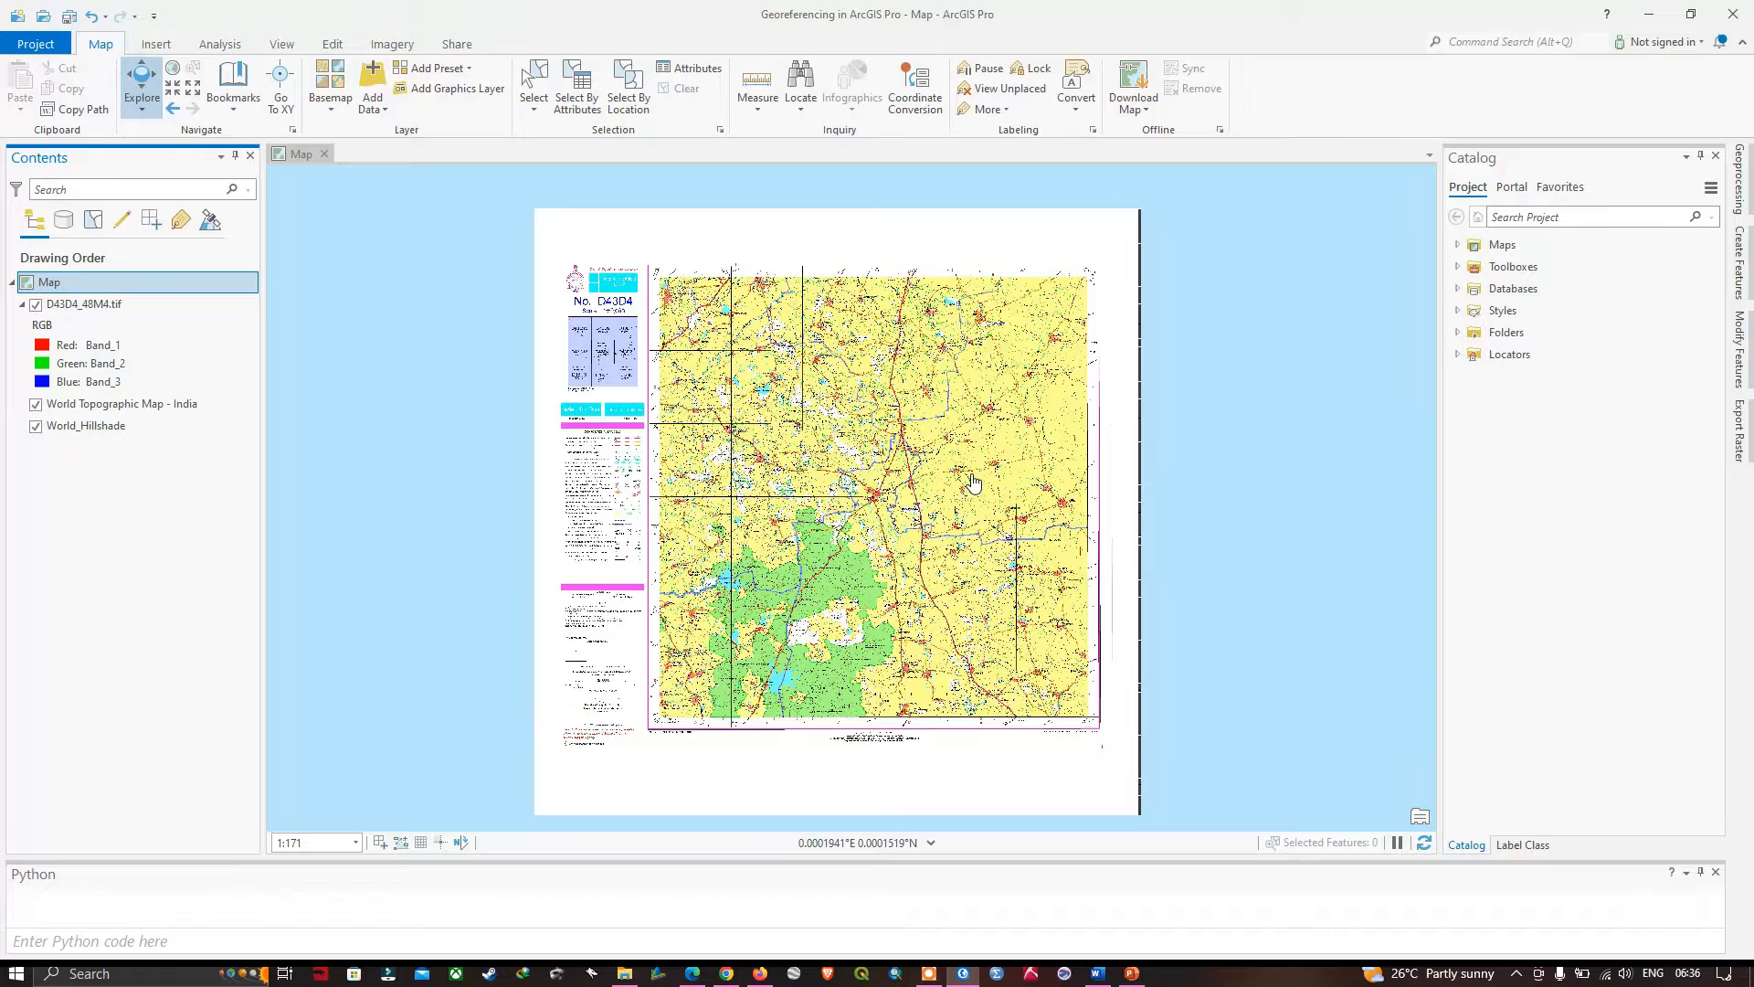
- Examine the latitude and longitude labels along the toposheet's upper edge, from its upper-left corner to its upper-right corner
{"action": "scroll", "coordinate": [656, 260], "scroll_direction": "up", "scroll_amount": 2}
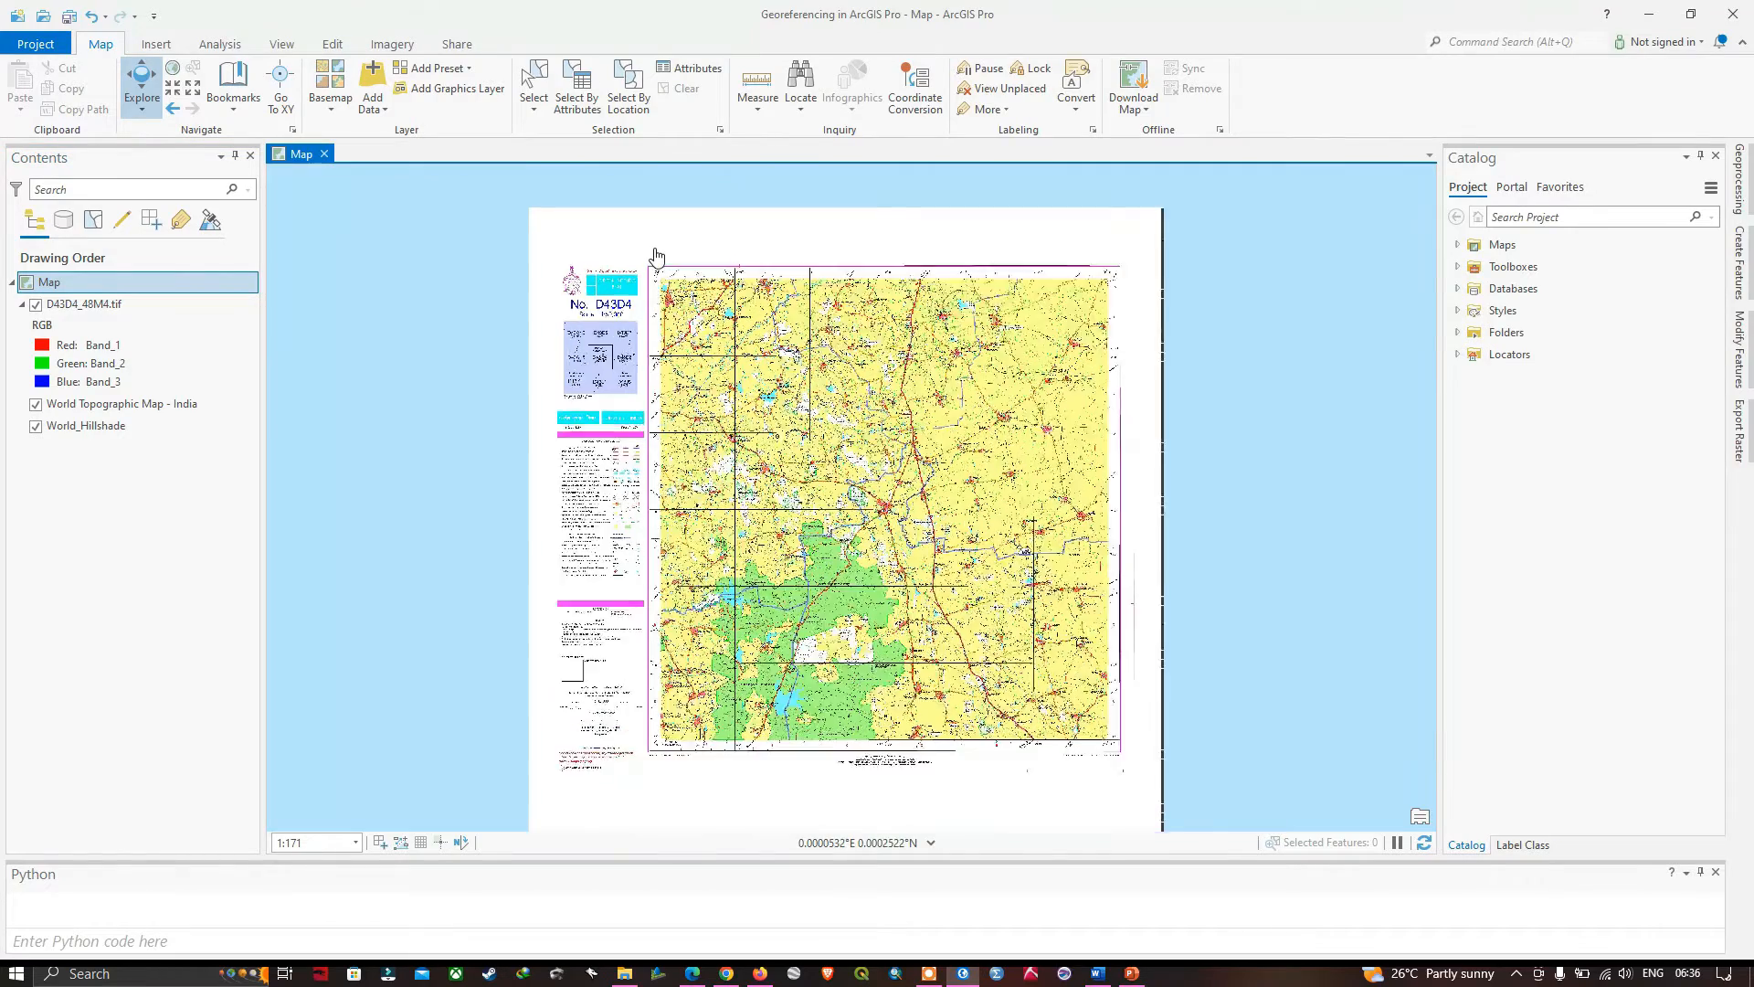
{"action": "scroll", "coordinate": [657, 270], "scroll_direction": "up", "scroll_amount": 5}
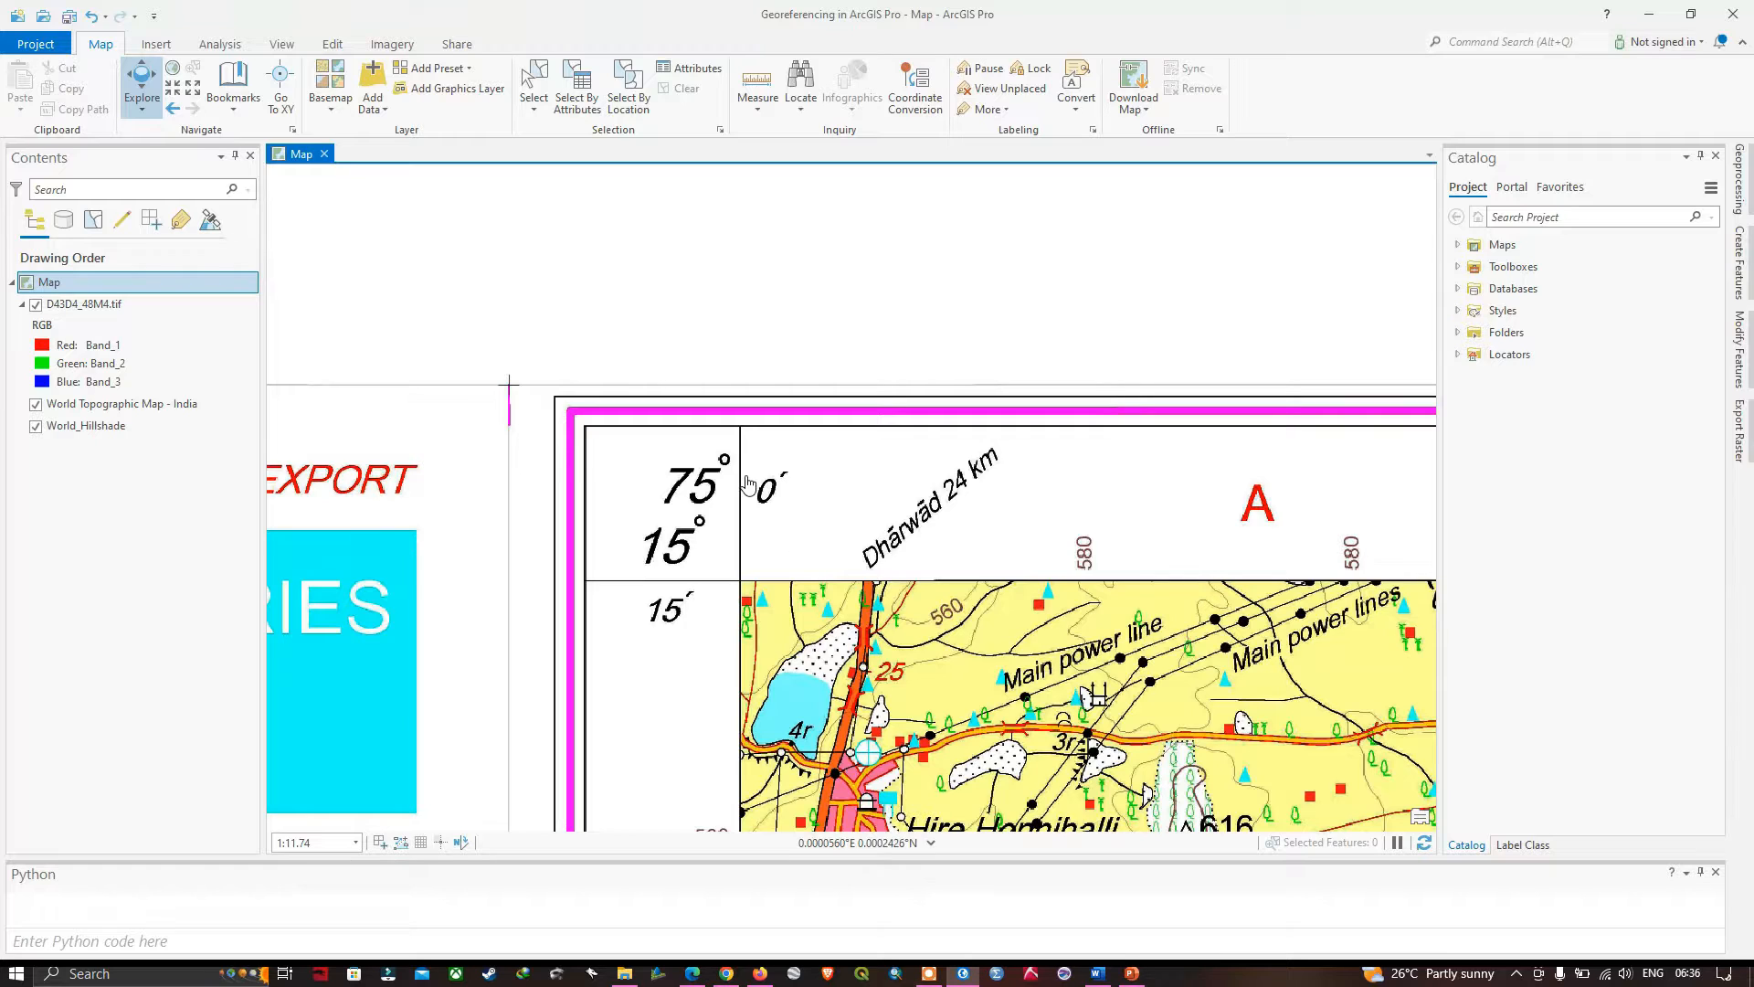
{"action": "left_click_drag", "start_coordinate": [1113, 619], "coordinate": [740, 561]}
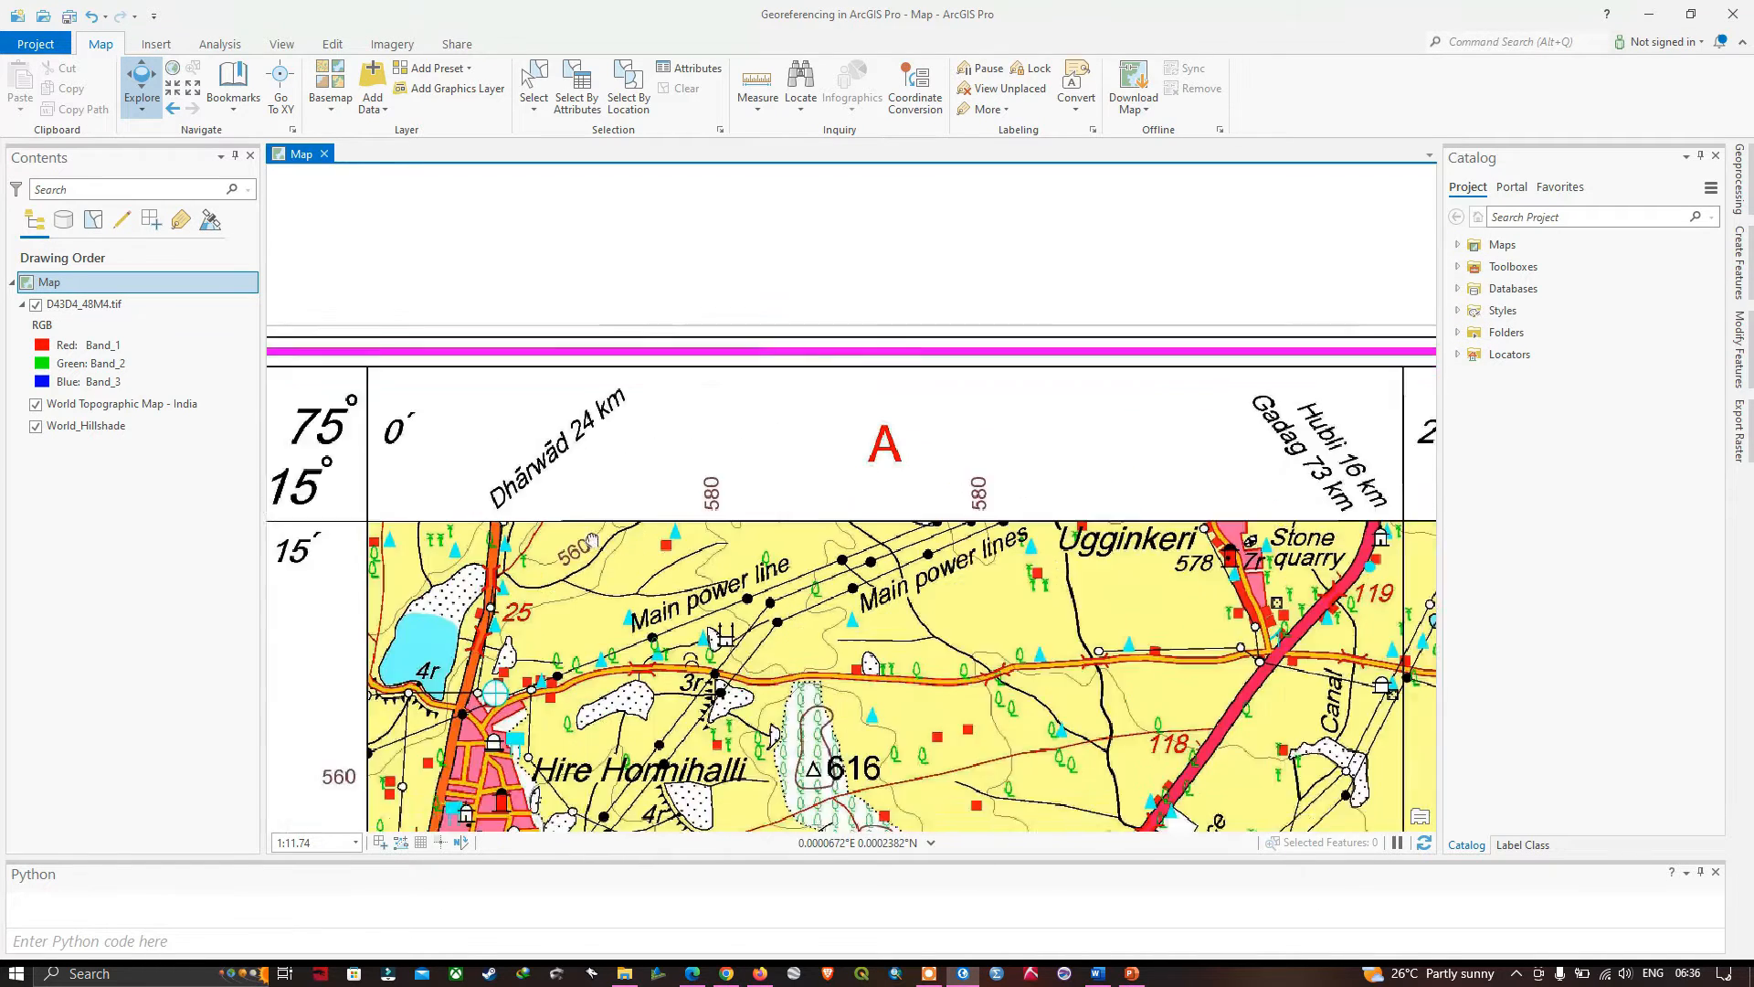
{"action": "left_click_drag", "start_coordinate": [1116, 571], "coordinate": [658, 521]}
{"action": "left_click_drag", "start_coordinate": [1095, 521], "coordinate": [515, 505]}
{"action": "scroll", "coordinate": [974, 519], "scroll_direction": "down", "scroll_amount": 4}
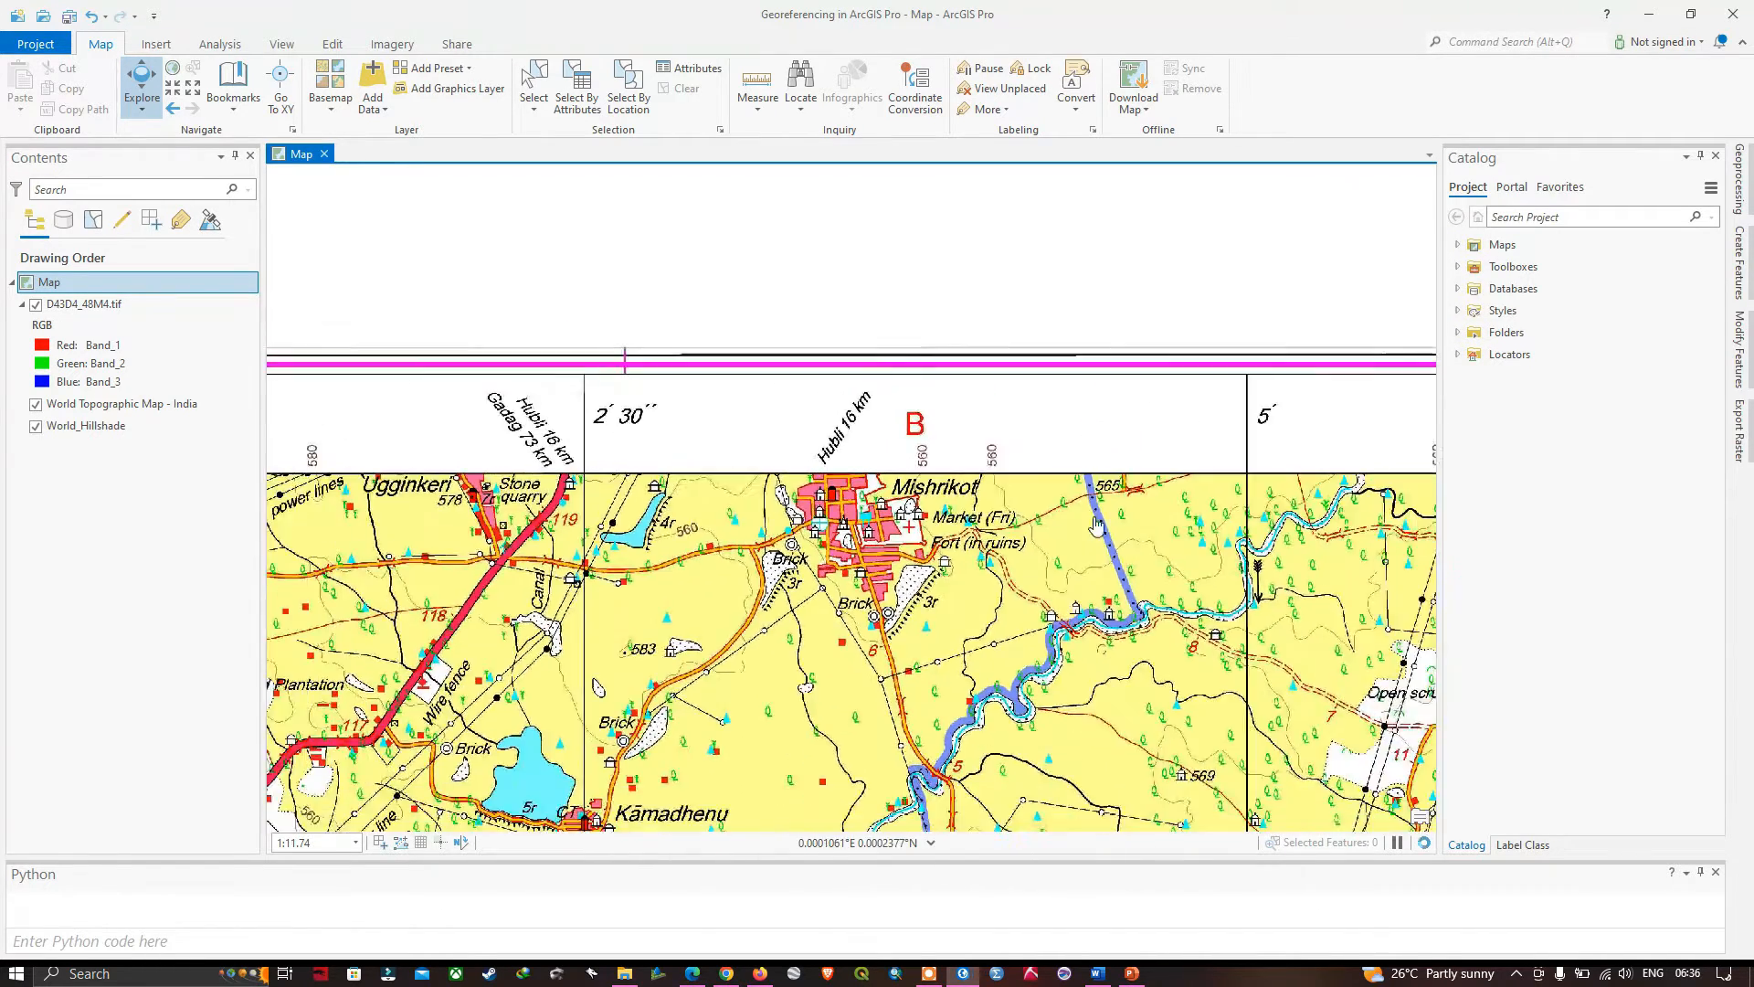
{"action": "left_click_drag", "start_coordinate": [917, 514], "coordinate": [204, 470]}
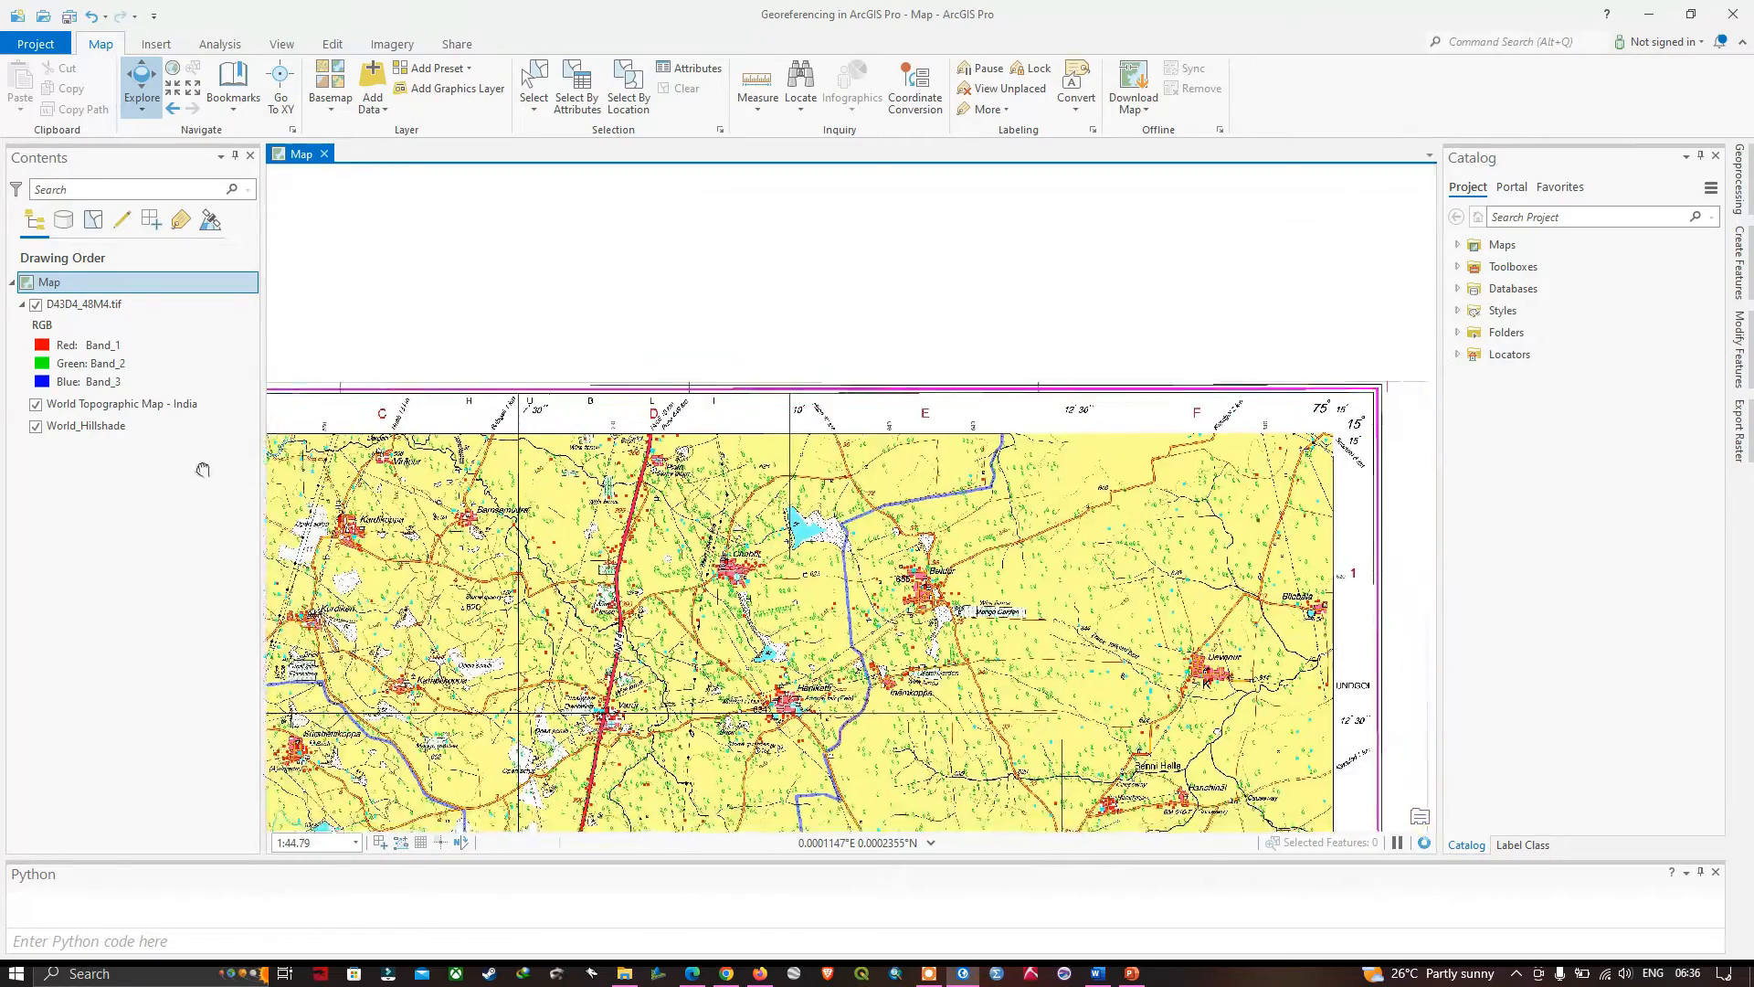
{"action": "left_click_drag", "start_coordinate": [1112, 430], "coordinate": [949, 430]}
{"action": "scroll", "coordinate": [1215, 418], "scroll_direction": "up", "scroll_amount": 4}
{"action": "scroll", "coordinate": [1114, 440], "scroll_direction": "up", "scroll_amount": 2}
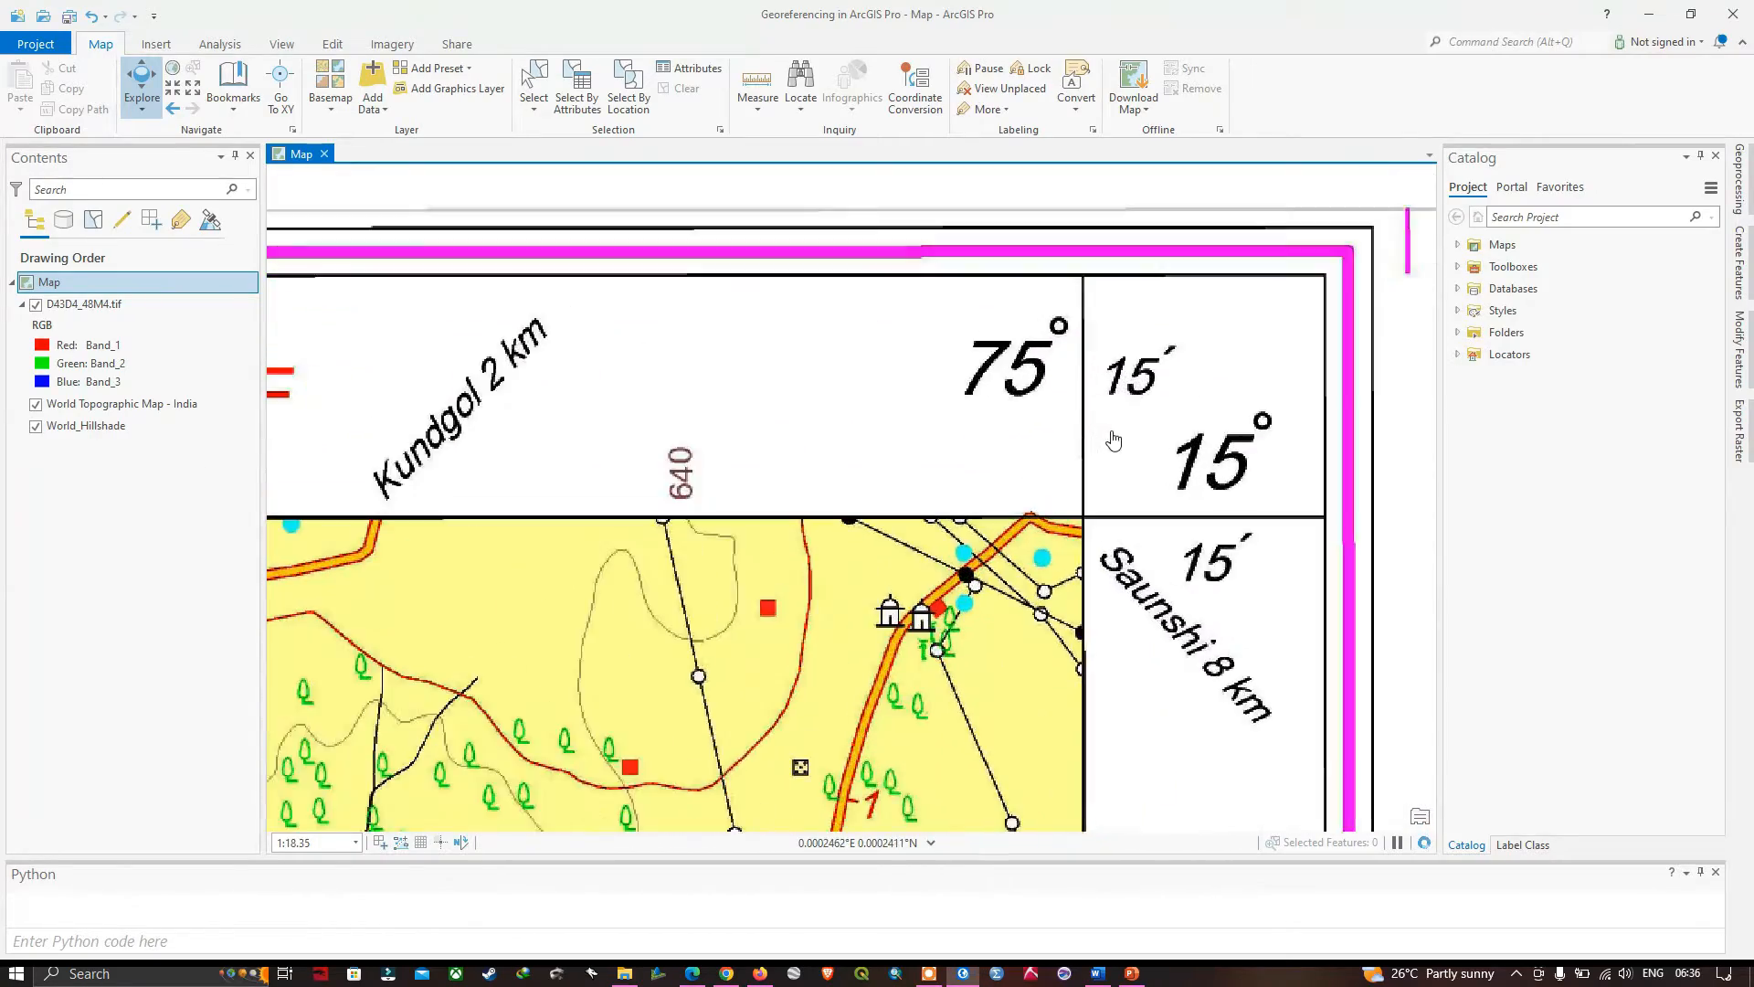
{"action": "scroll", "coordinate": [1117, 449], "scroll_direction": "down", "scroll_amount": 6}
- Examine the latitude and longitude labels at the toposheet's lower-left and lower-right corners
{"action": "scroll", "coordinate": [667, 736], "scroll_direction": "up", "scroll_amount": 5}
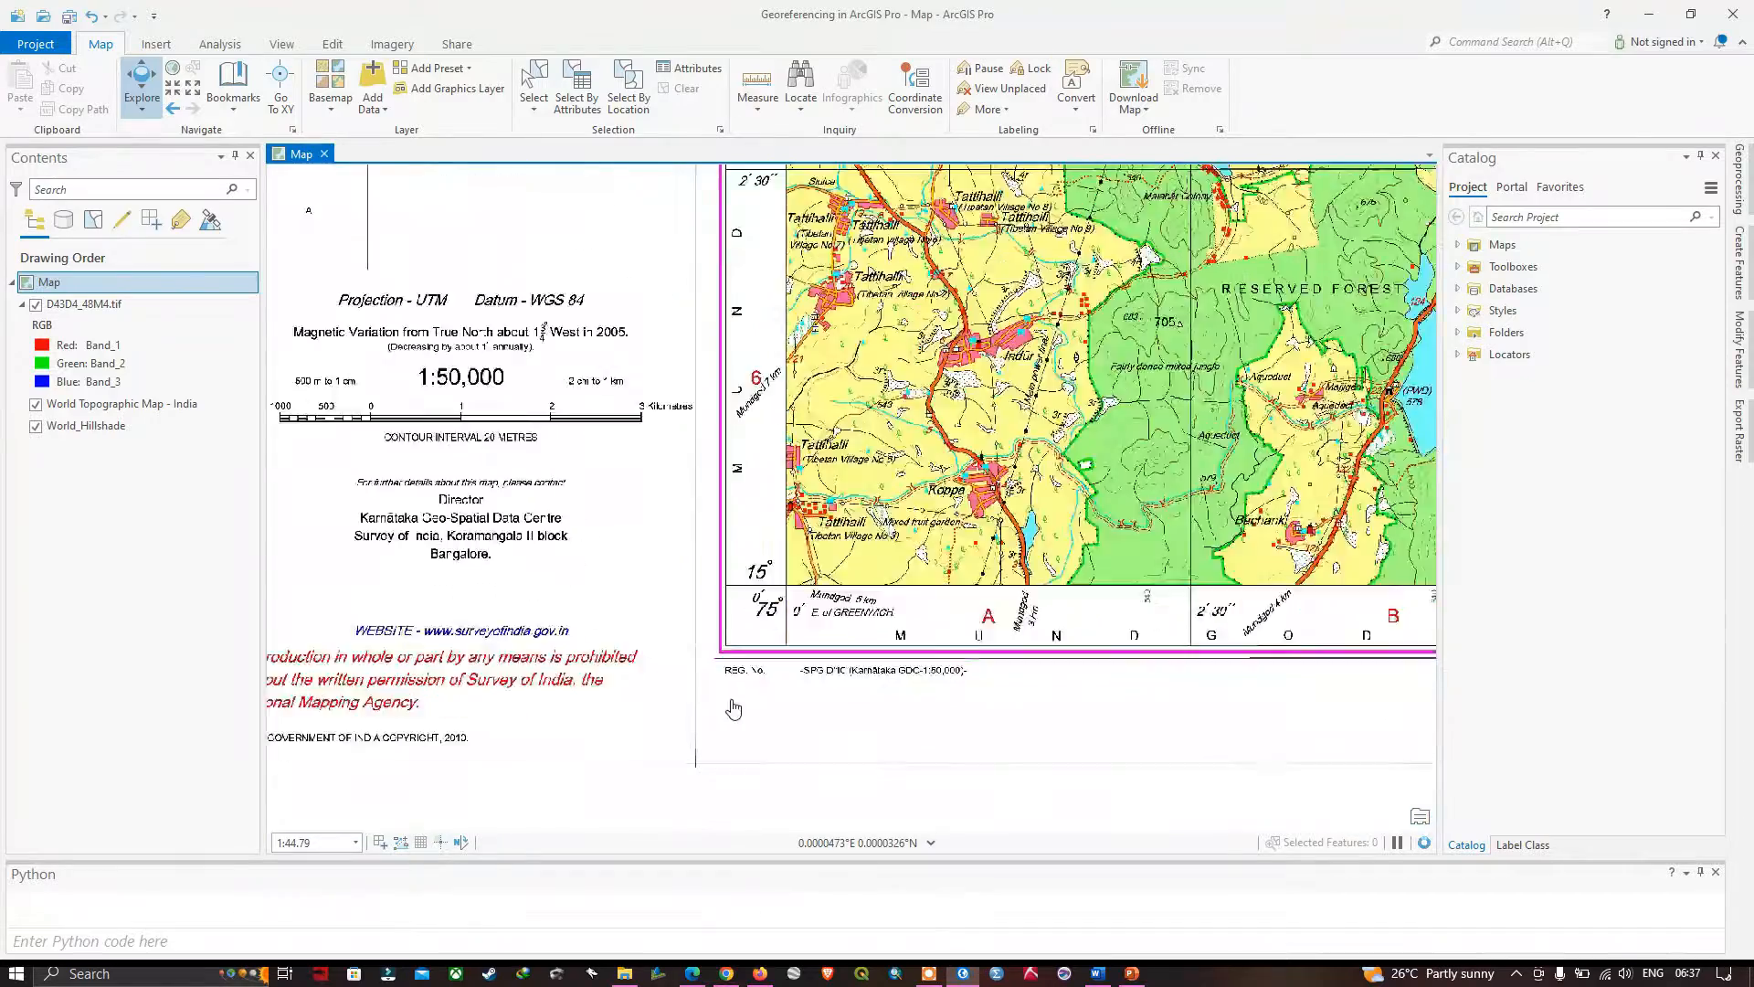
{"action": "left_click_drag", "start_coordinate": [881, 448], "coordinate": [817, 524]}
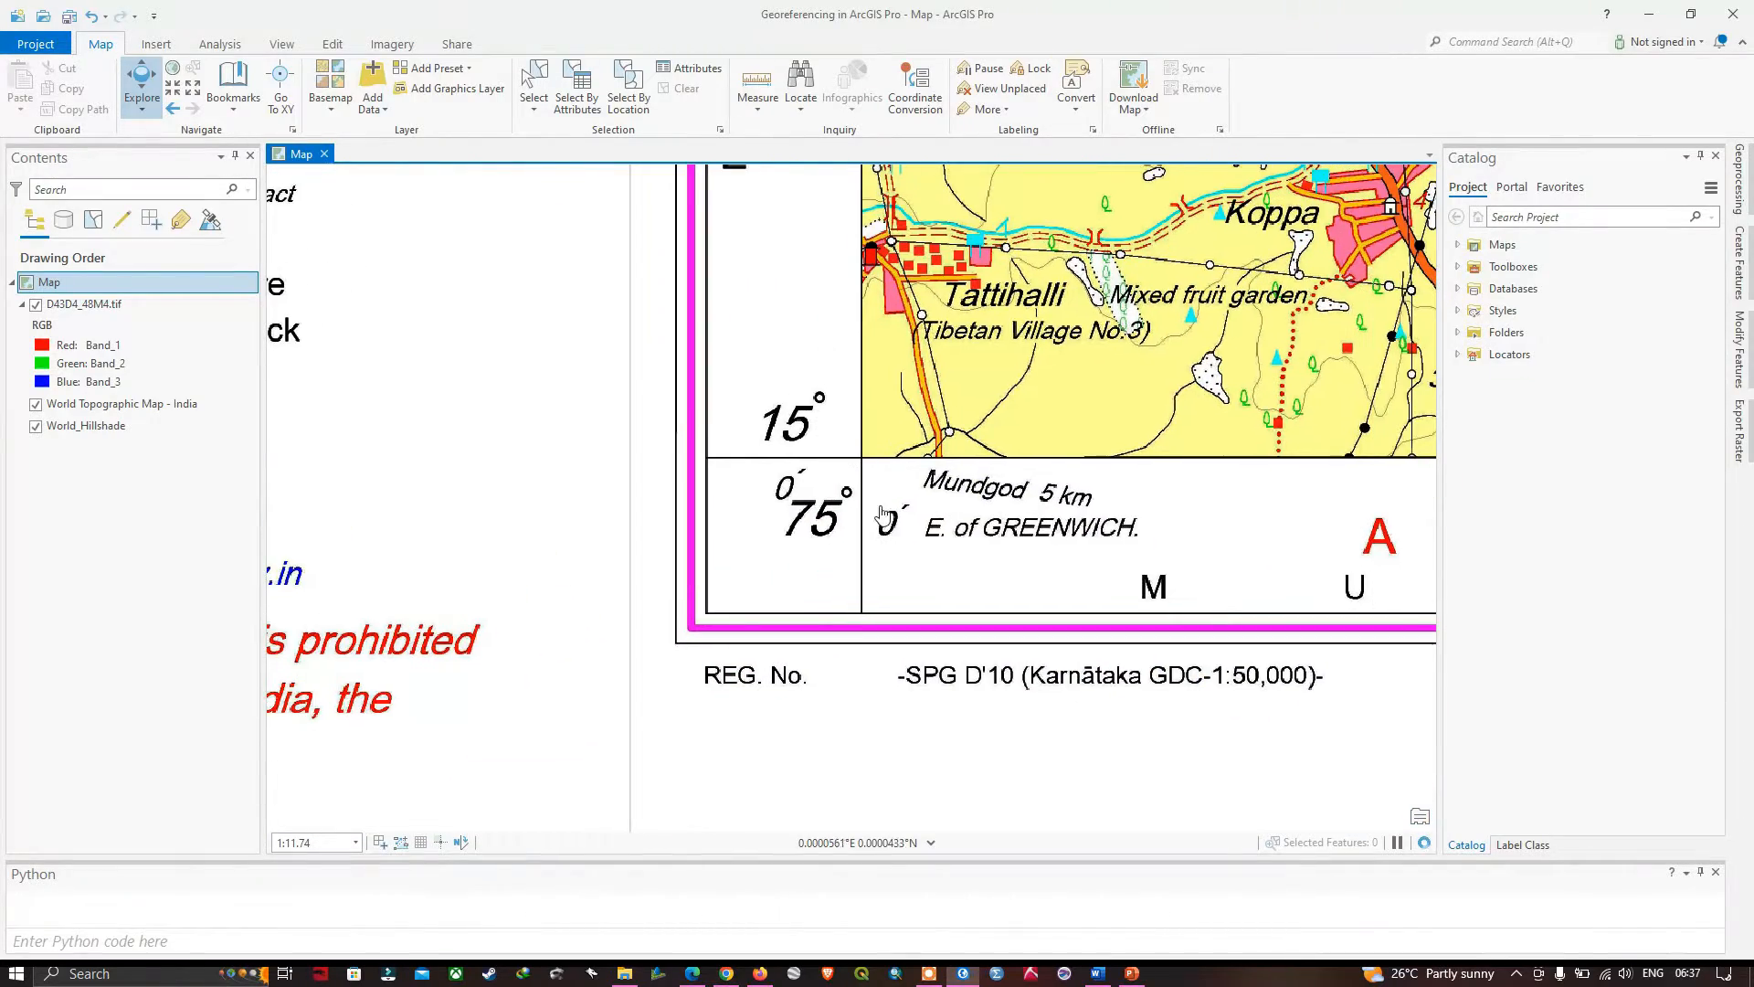
{"action": "left_click_drag", "start_coordinate": [1178, 592], "coordinate": [859, 602]}
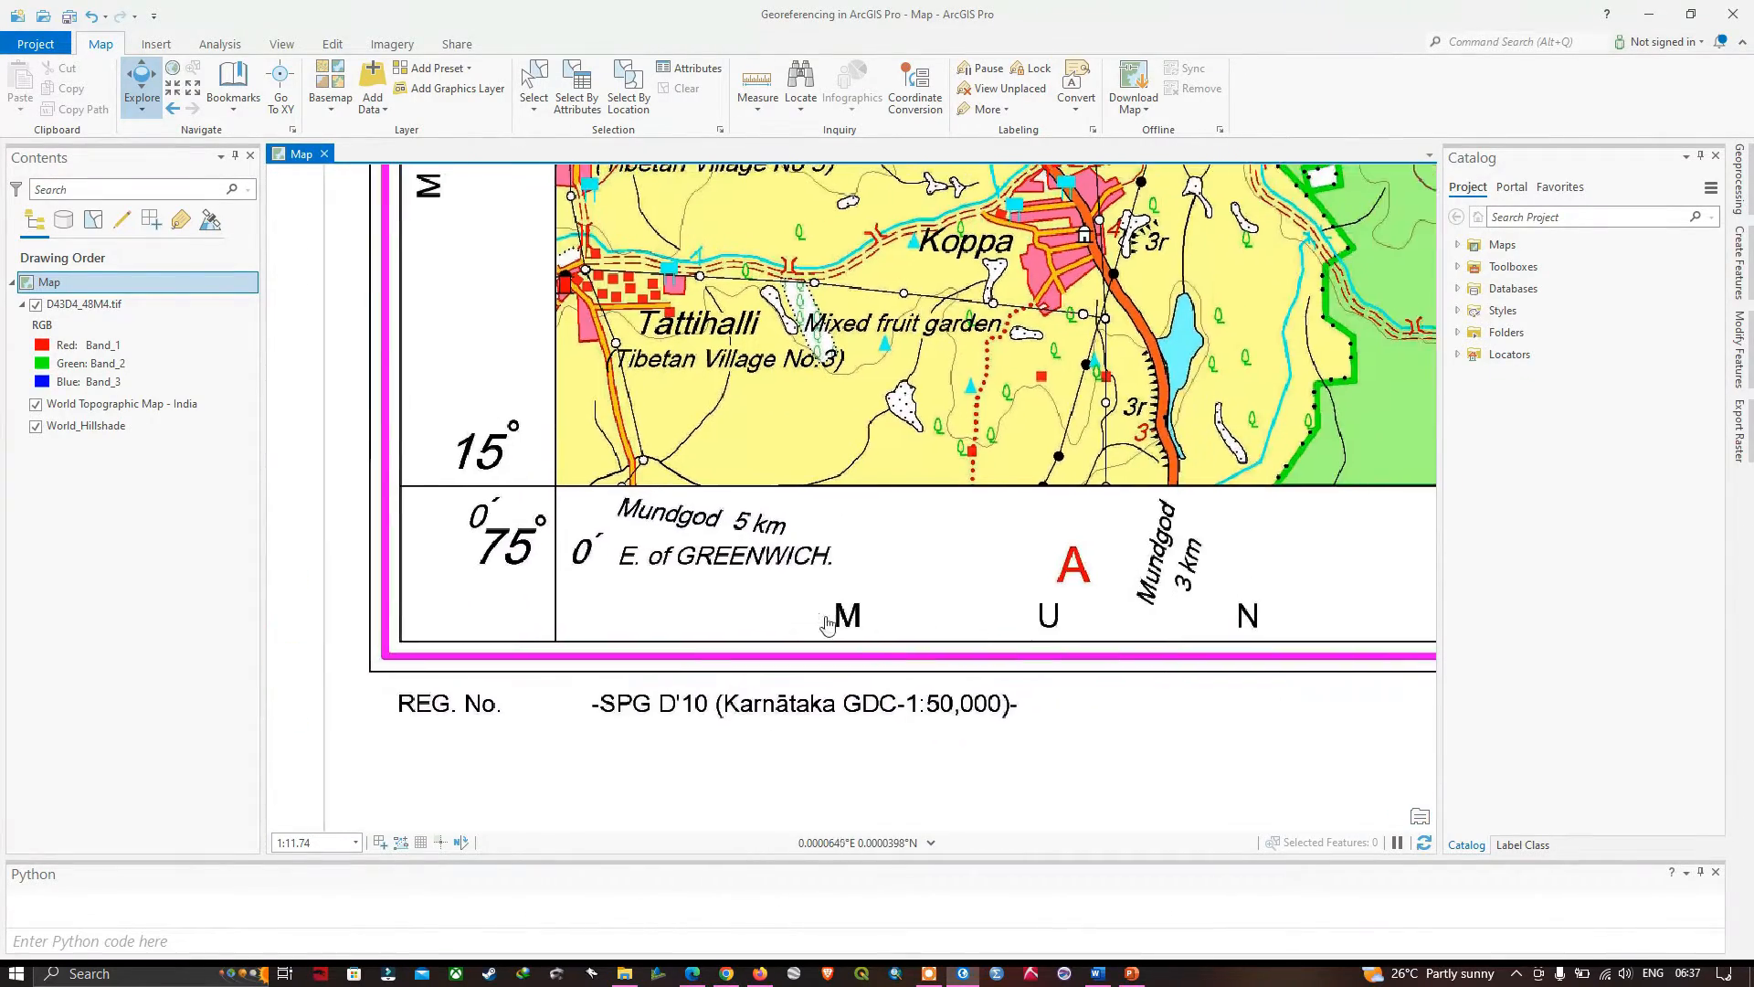
{"action": "scroll", "coordinate": [864, 576], "scroll_direction": "down", "scroll_amount": 3}
{"action": "scroll", "coordinate": [868, 559], "scroll_direction": "up", "scroll_amount": 3}
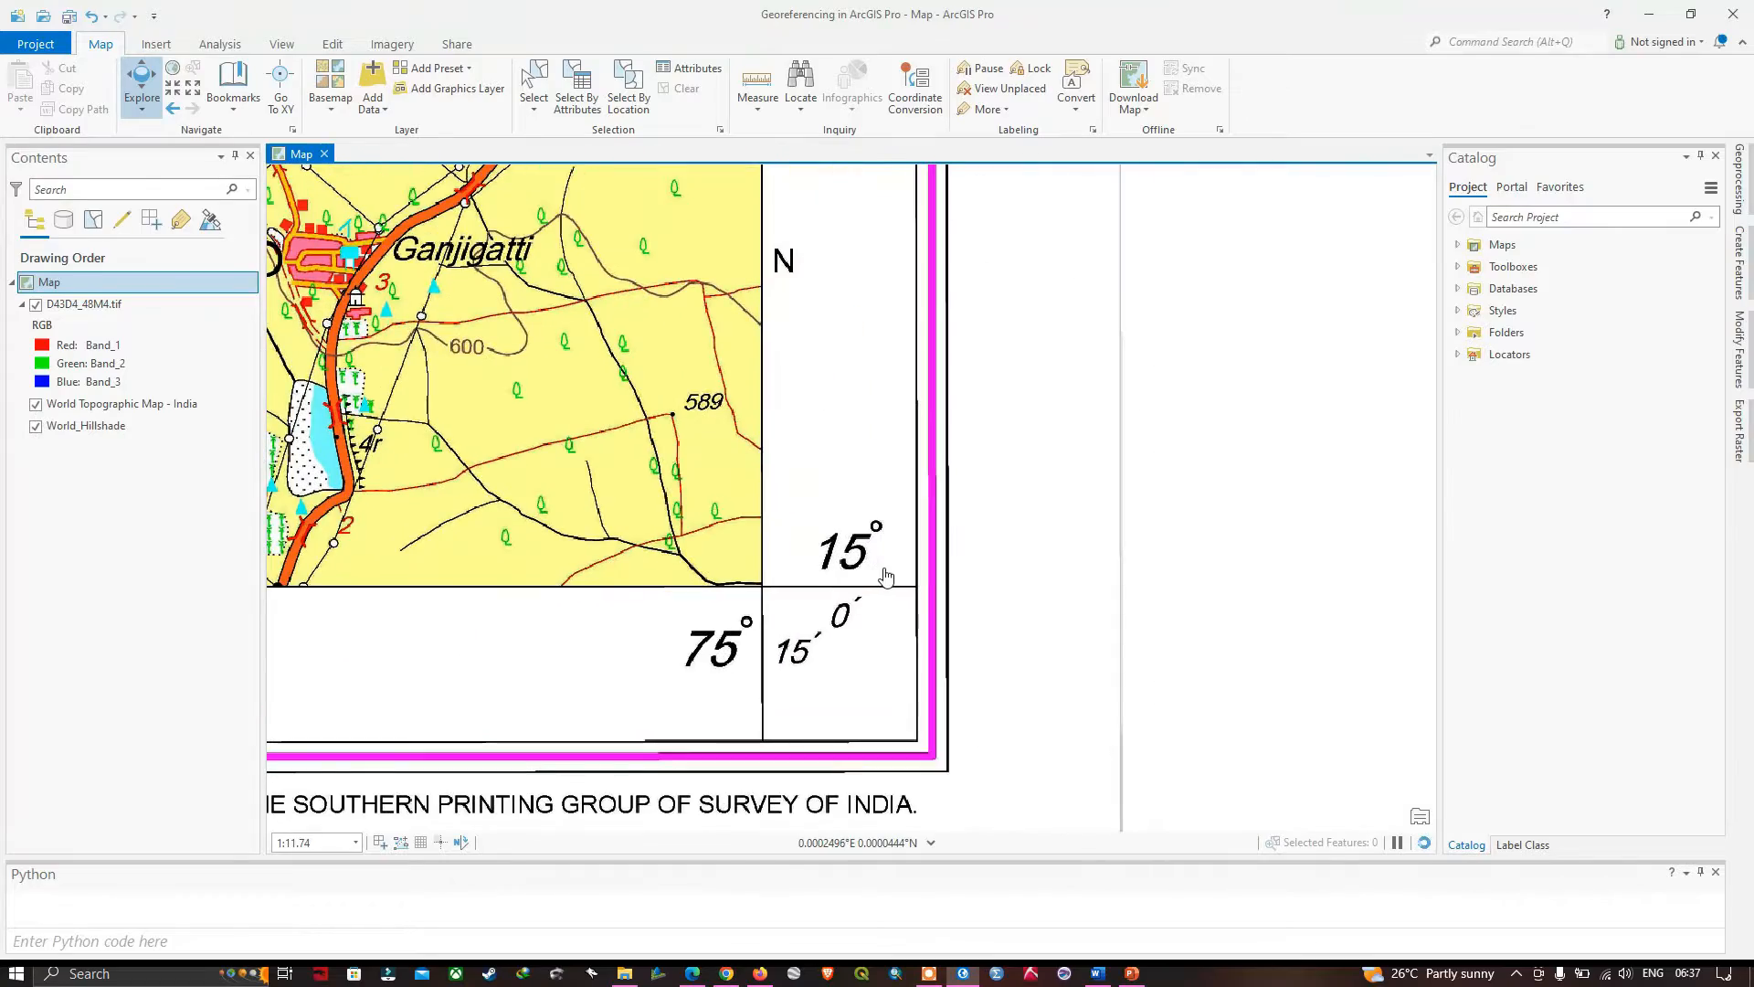
{"action": "scroll", "coordinate": [886, 576], "scroll_direction": "down", "scroll_amount": 3}
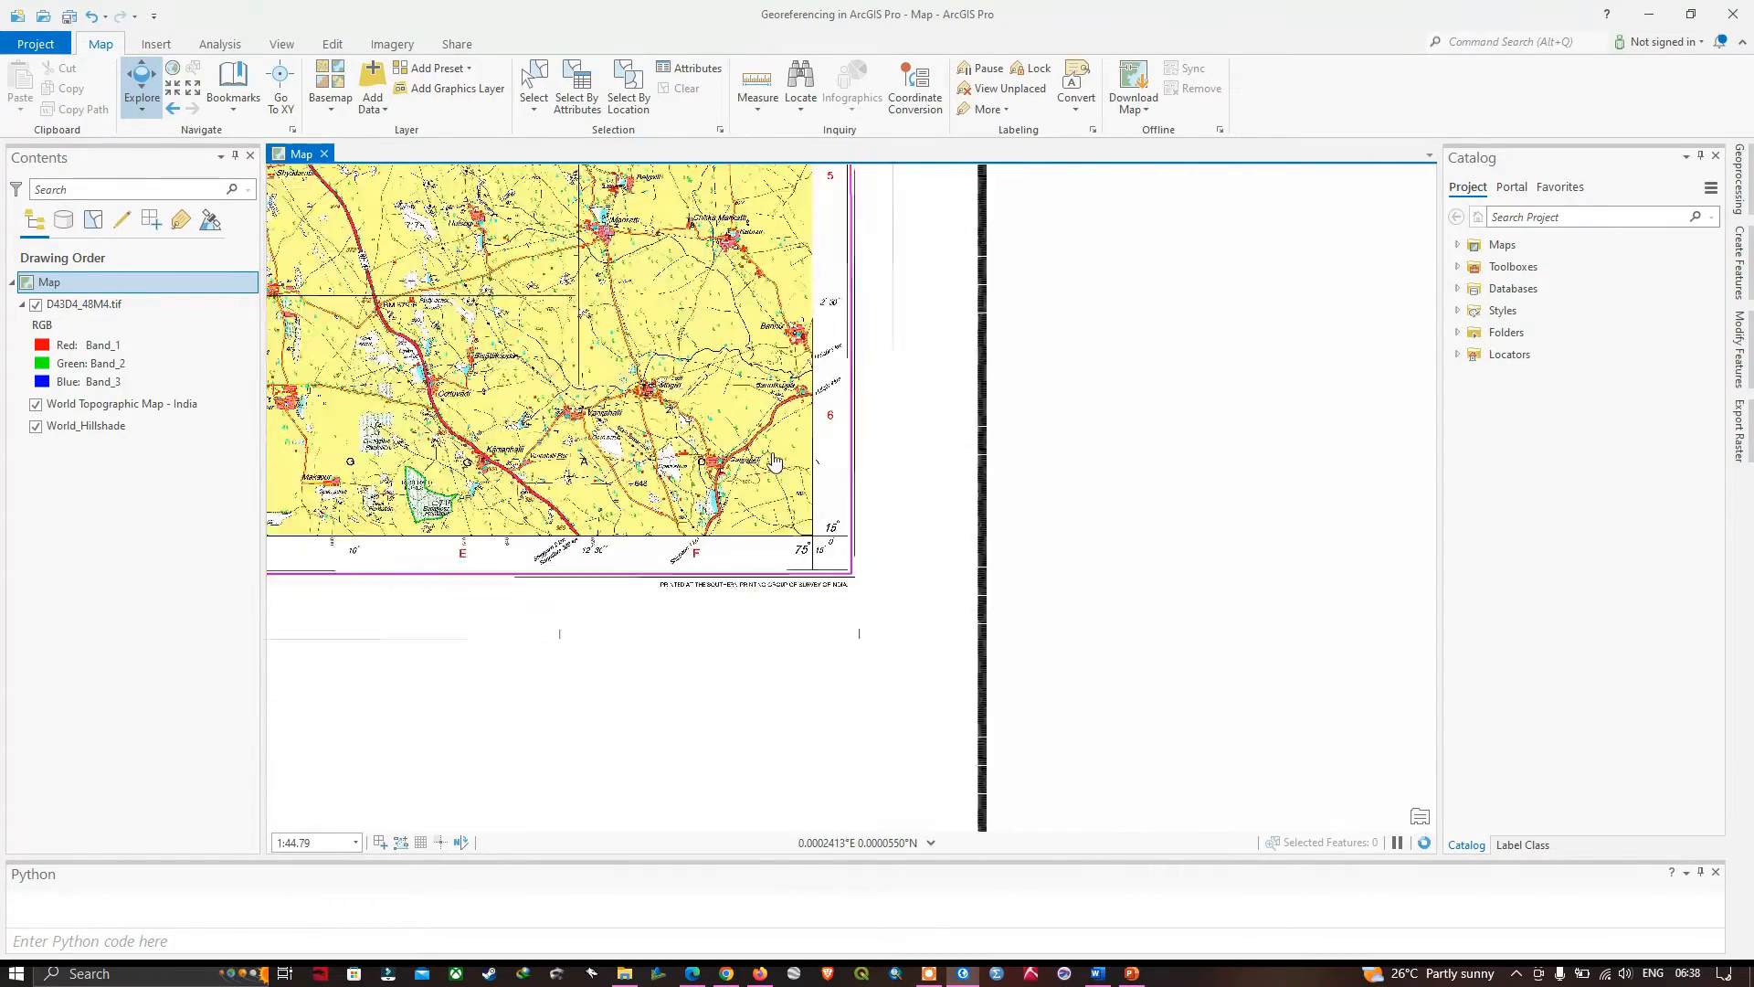
{"action": "scroll", "coordinate": [694, 424], "scroll_direction": "down", "scroll_amount": 3}
{"action": "left_click_drag", "start_coordinate": [592, 340], "coordinate": [941, 563]}
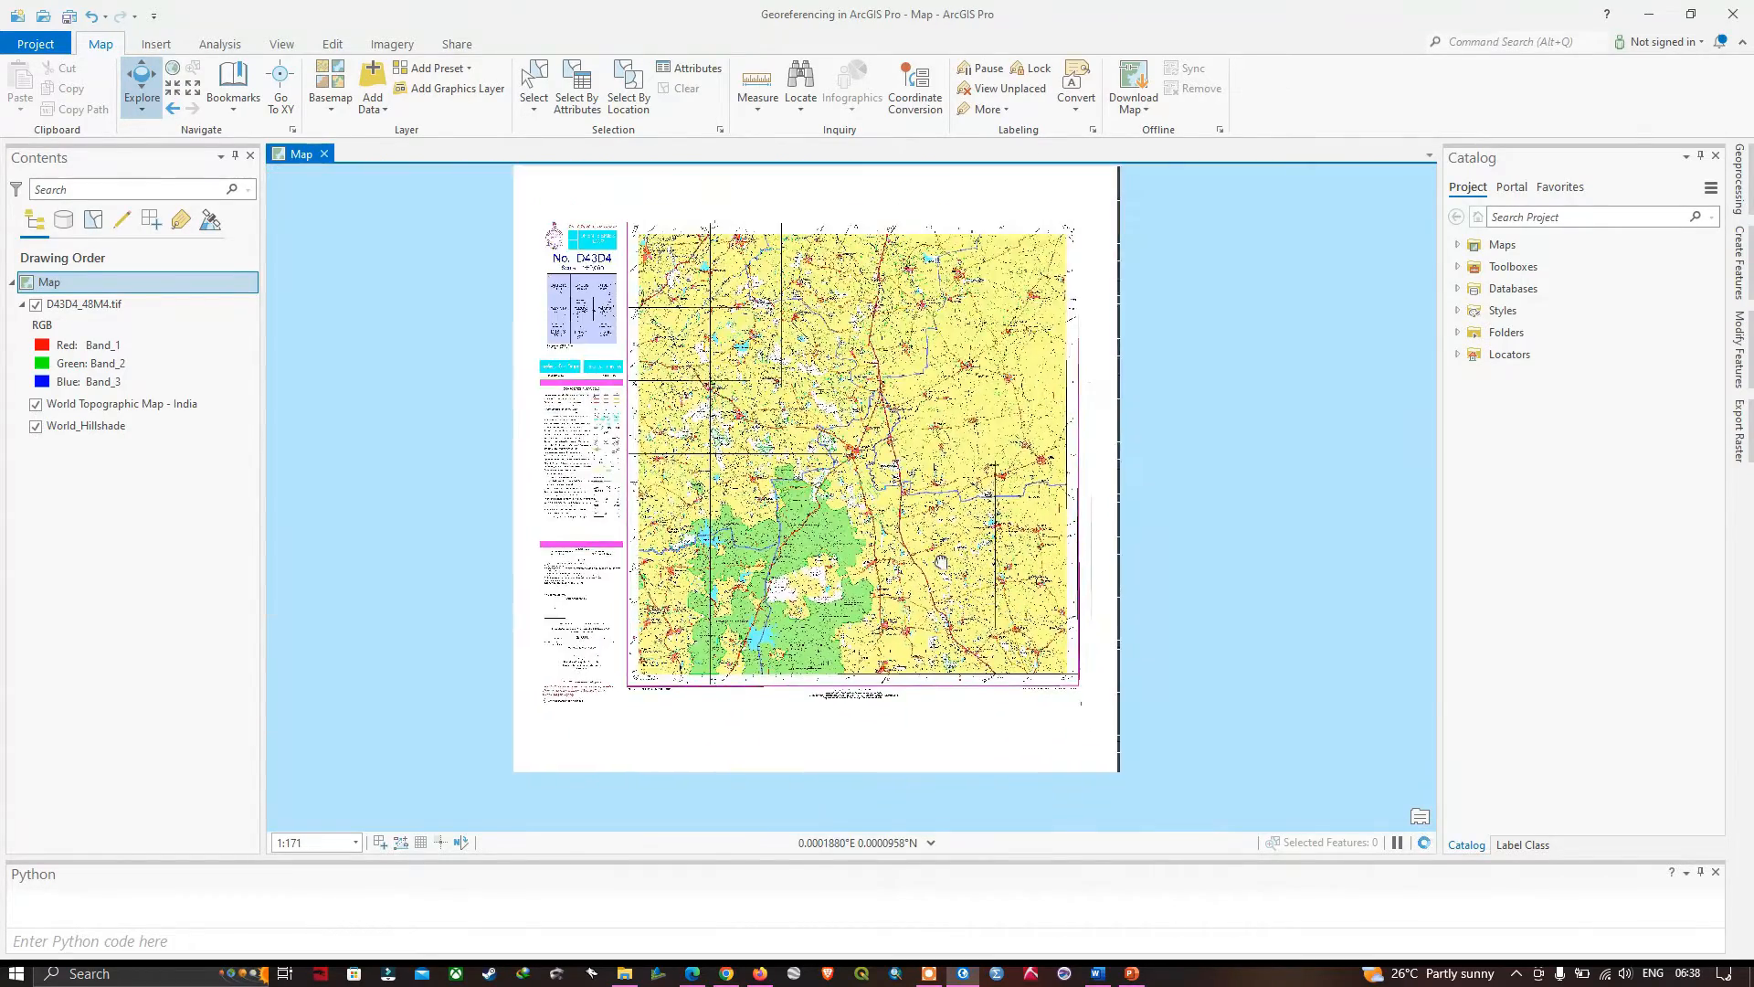
- Examine the toposheet's upper-left corner coordinates again, and read the projection, datum and scale notes in its margin
{"action": "scroll", "coordinate": [645, 249], "scroll_direction": "up", "scroll_amount": 3}
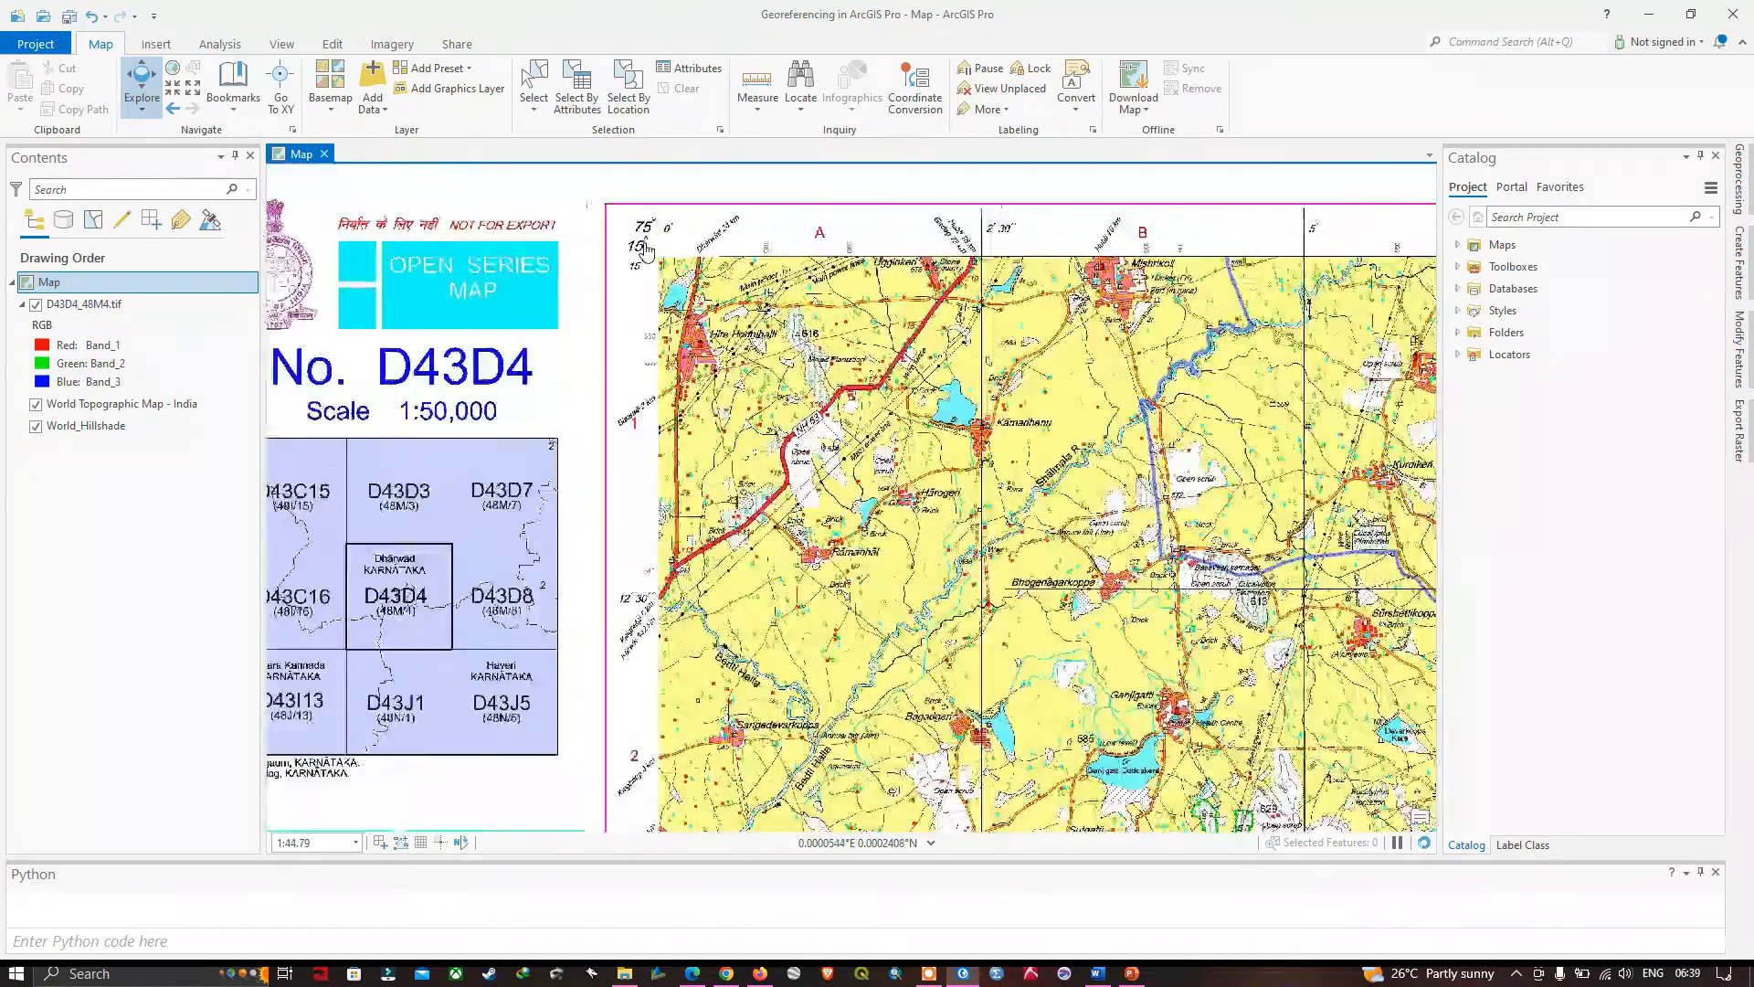
{"action": "scroll", "coordinate": [645, 248], "scroll_direction": "down", "scroll_amount": 1}
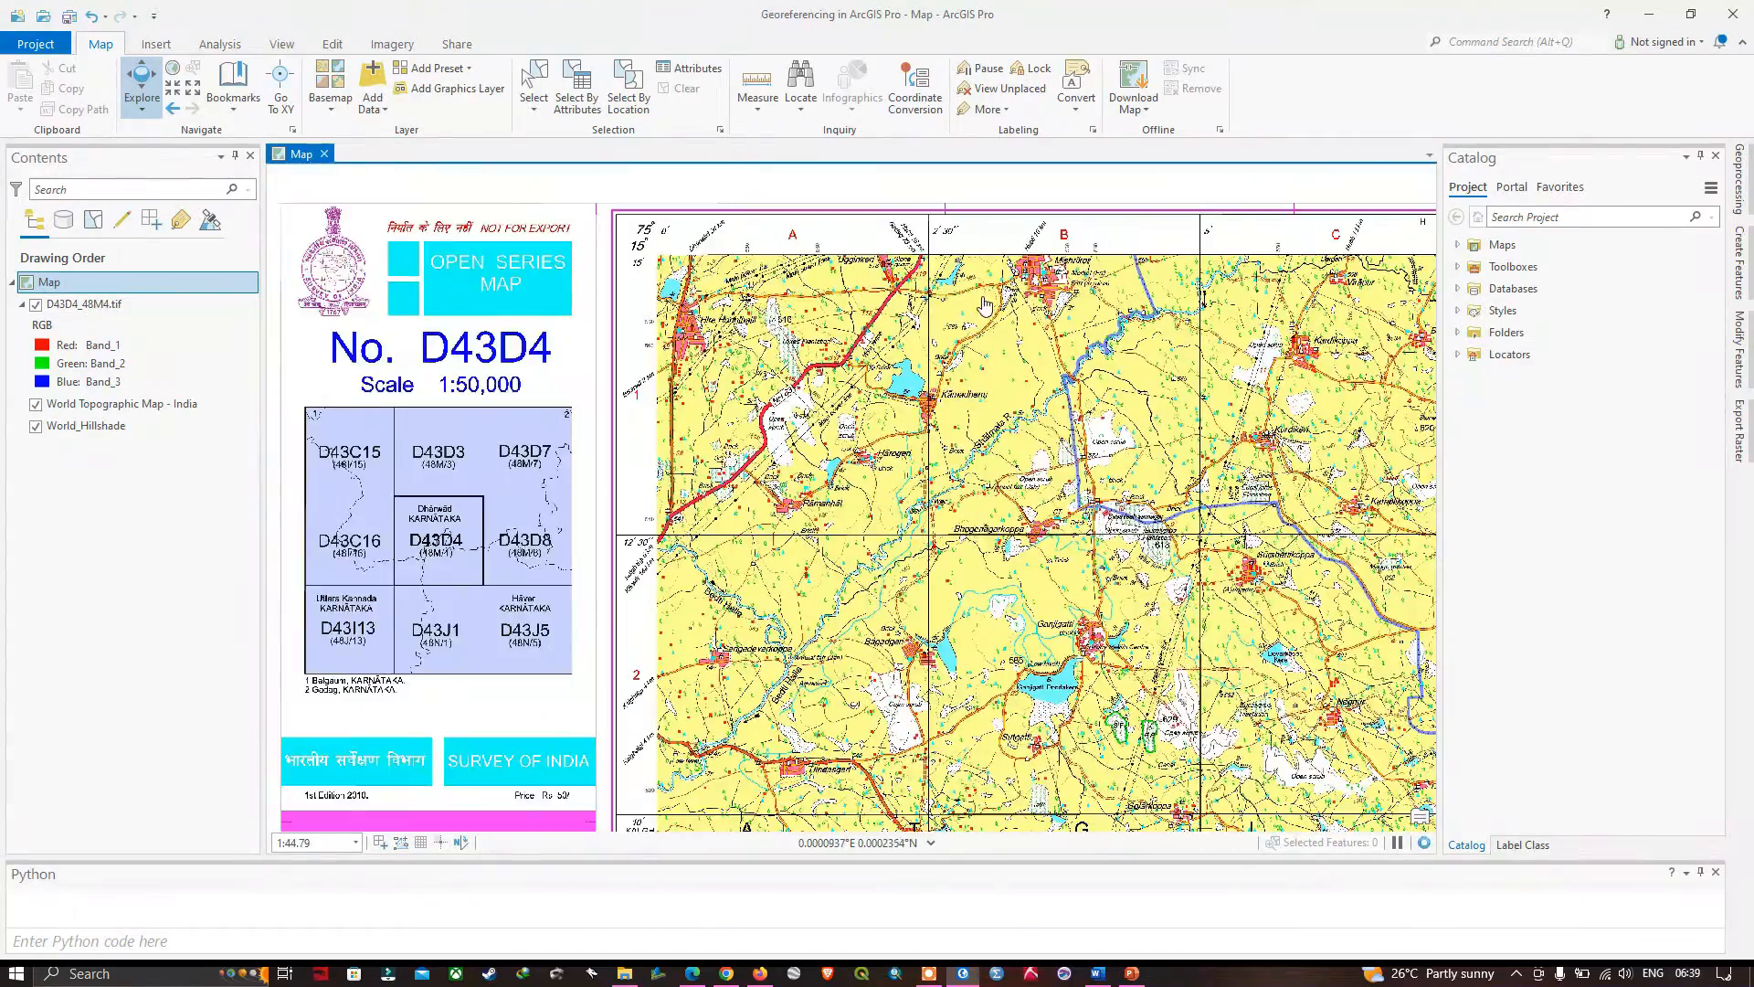
{"action": "scroll", "coordinate": [985, 306], "scroll_direction": "down", "scroll_amount": 1}
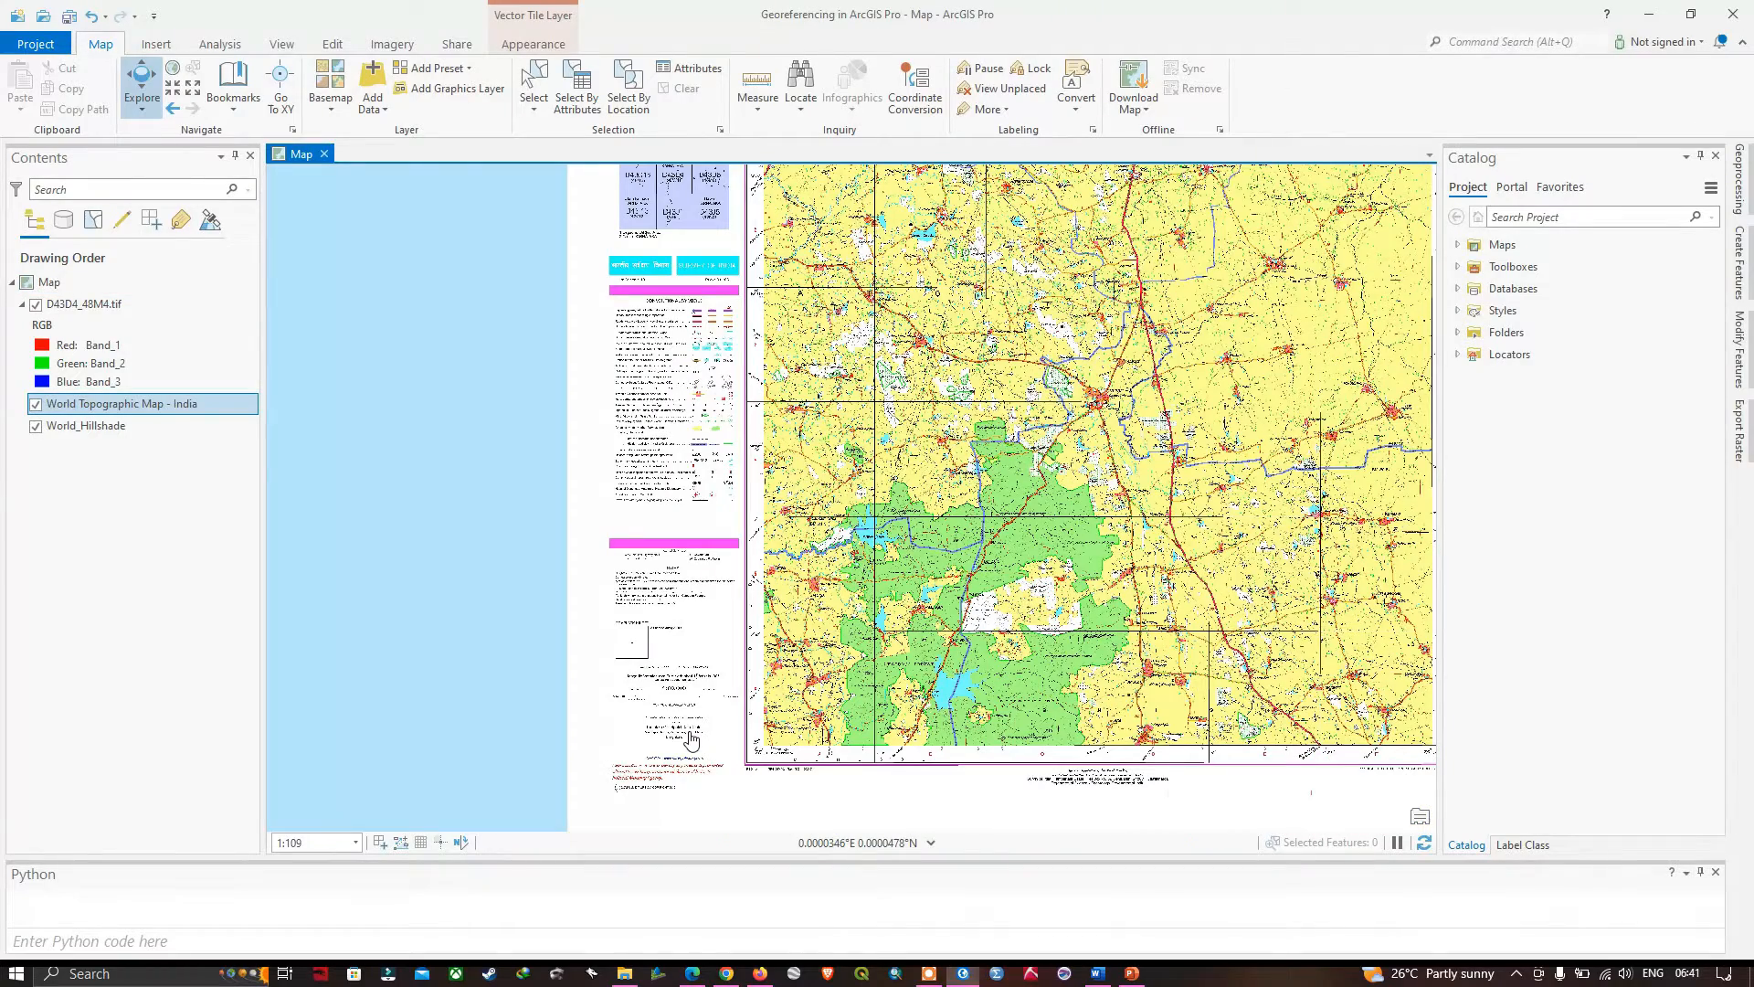
{"action": "scroll", "coordinate": [692, 740], "scroll_direction": "up", "scroll_amount": 4}
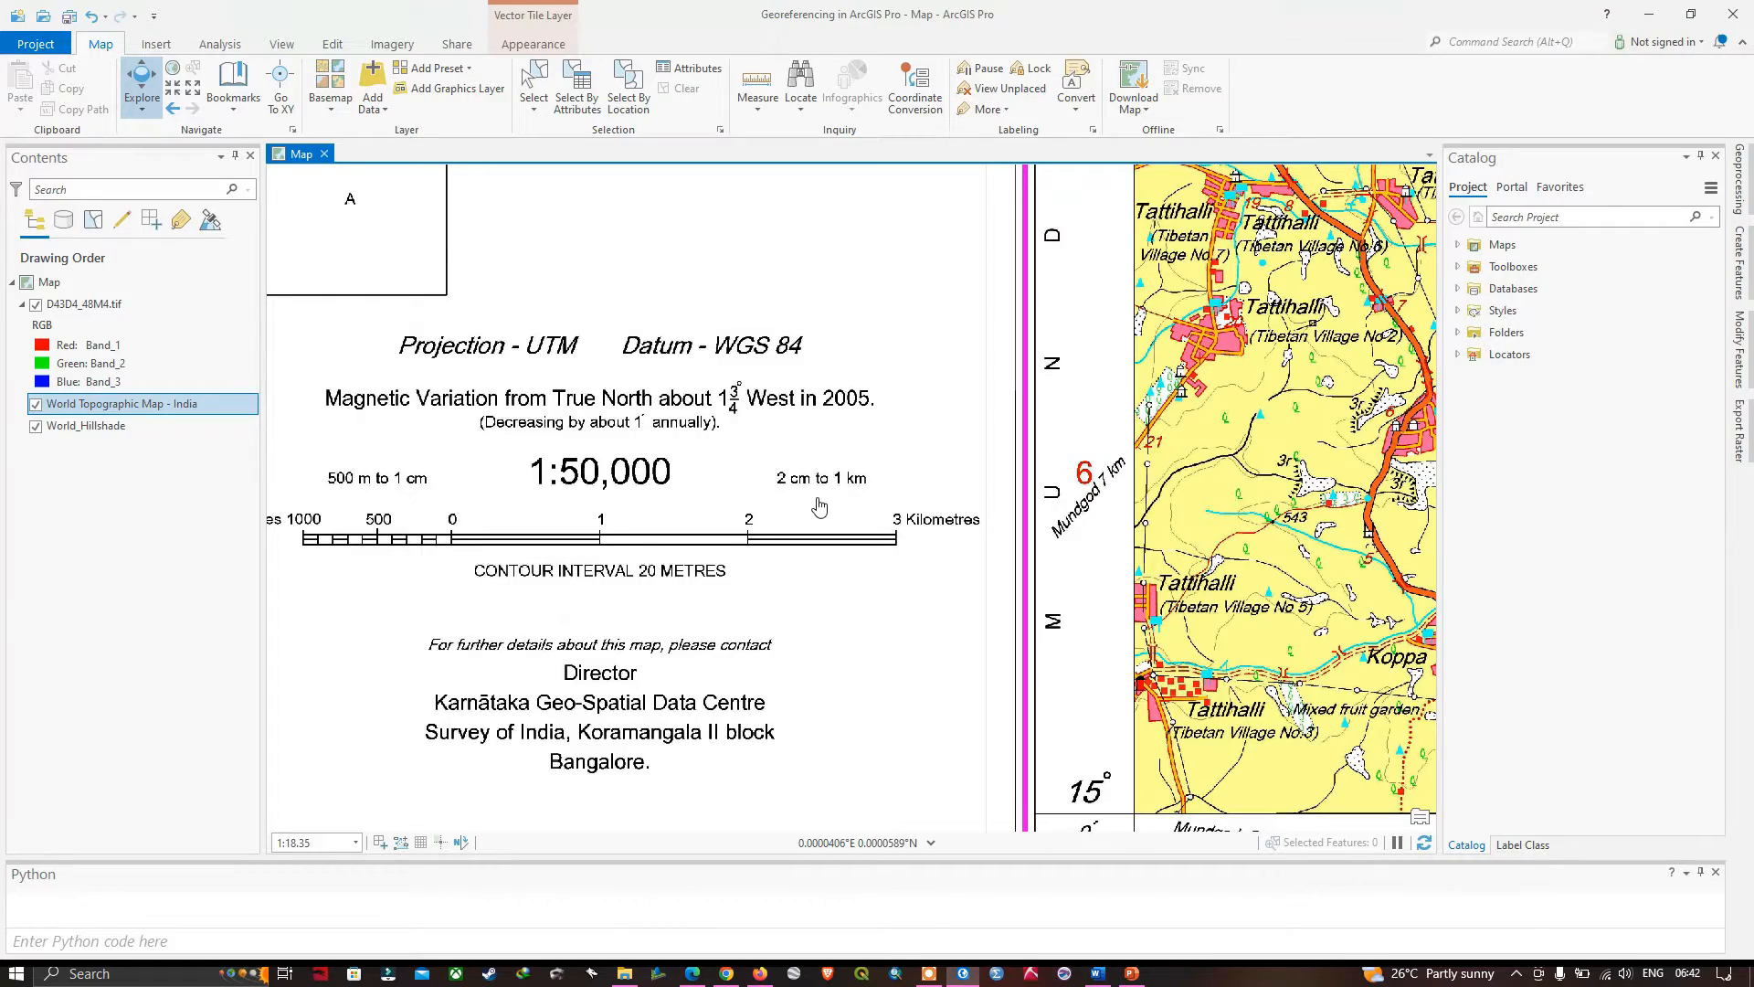
{"action": "scroll", "coordinate": [749, 503], "scroll_direction": "down", "scroll_amount": 6}
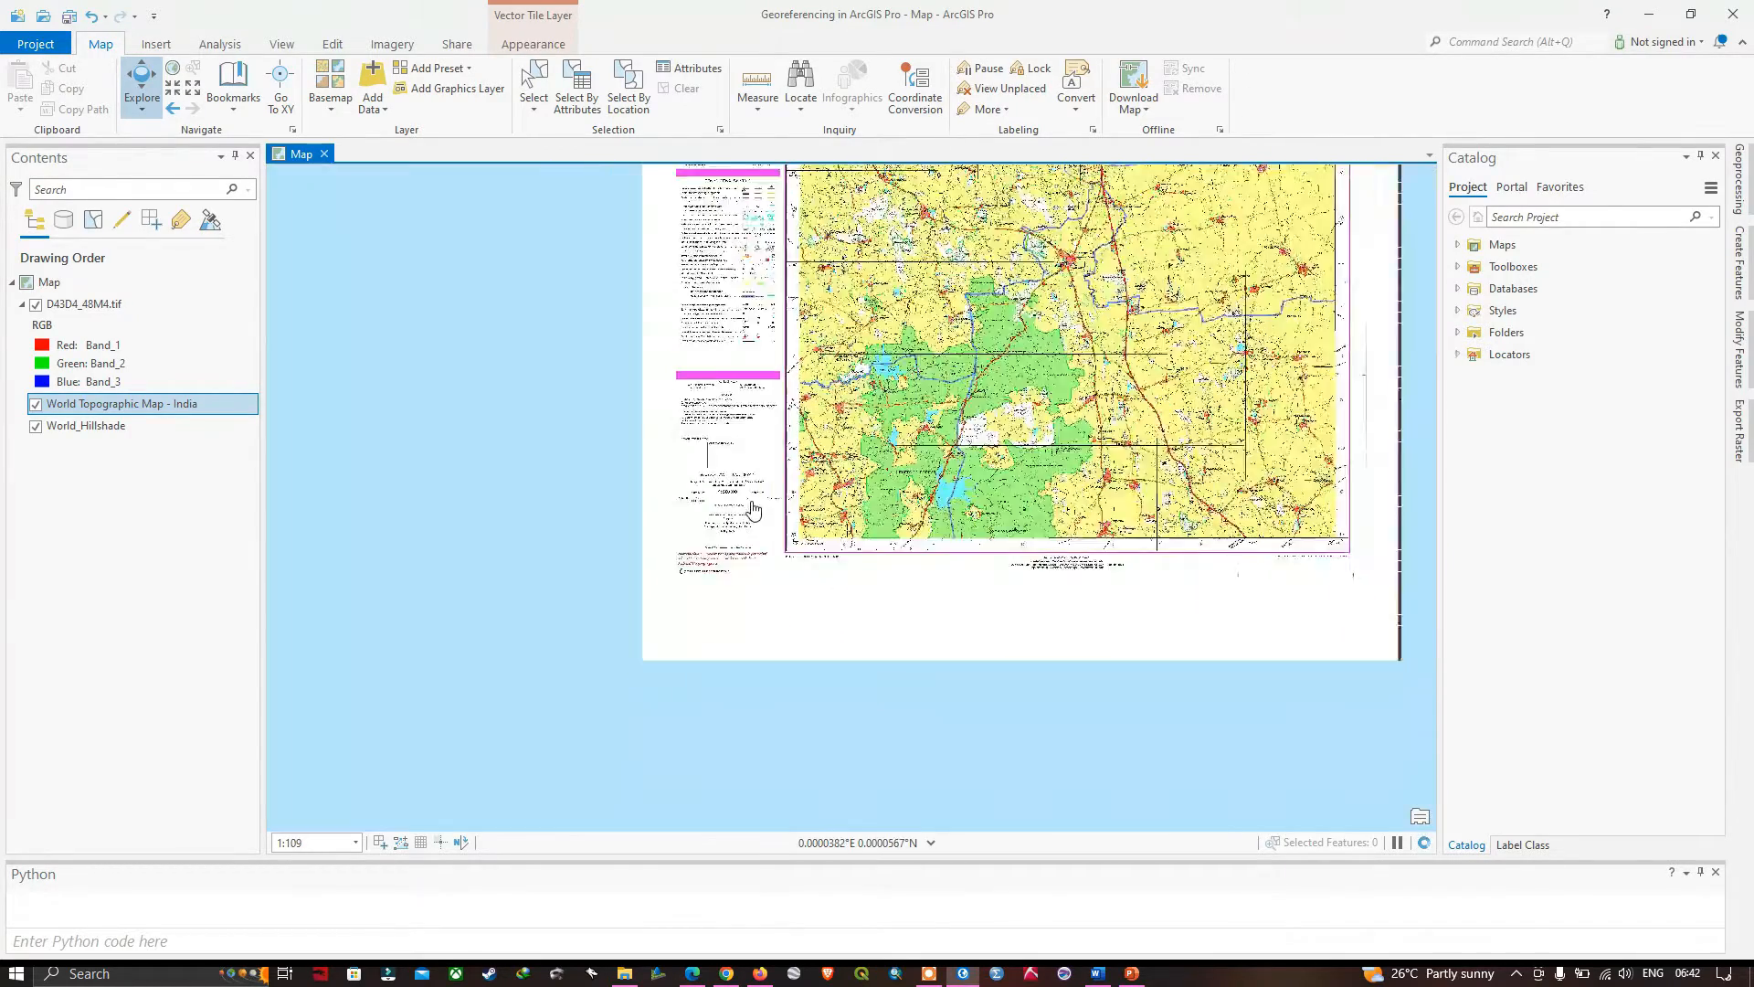
{"action": "scroll", "coordinate": [752, 510], "scroll_direction": "down", "scroll_amount": 1}
{"action": "left_click_drag", "start_coordinate": [752, 510], "coordinate": [542, 520]}
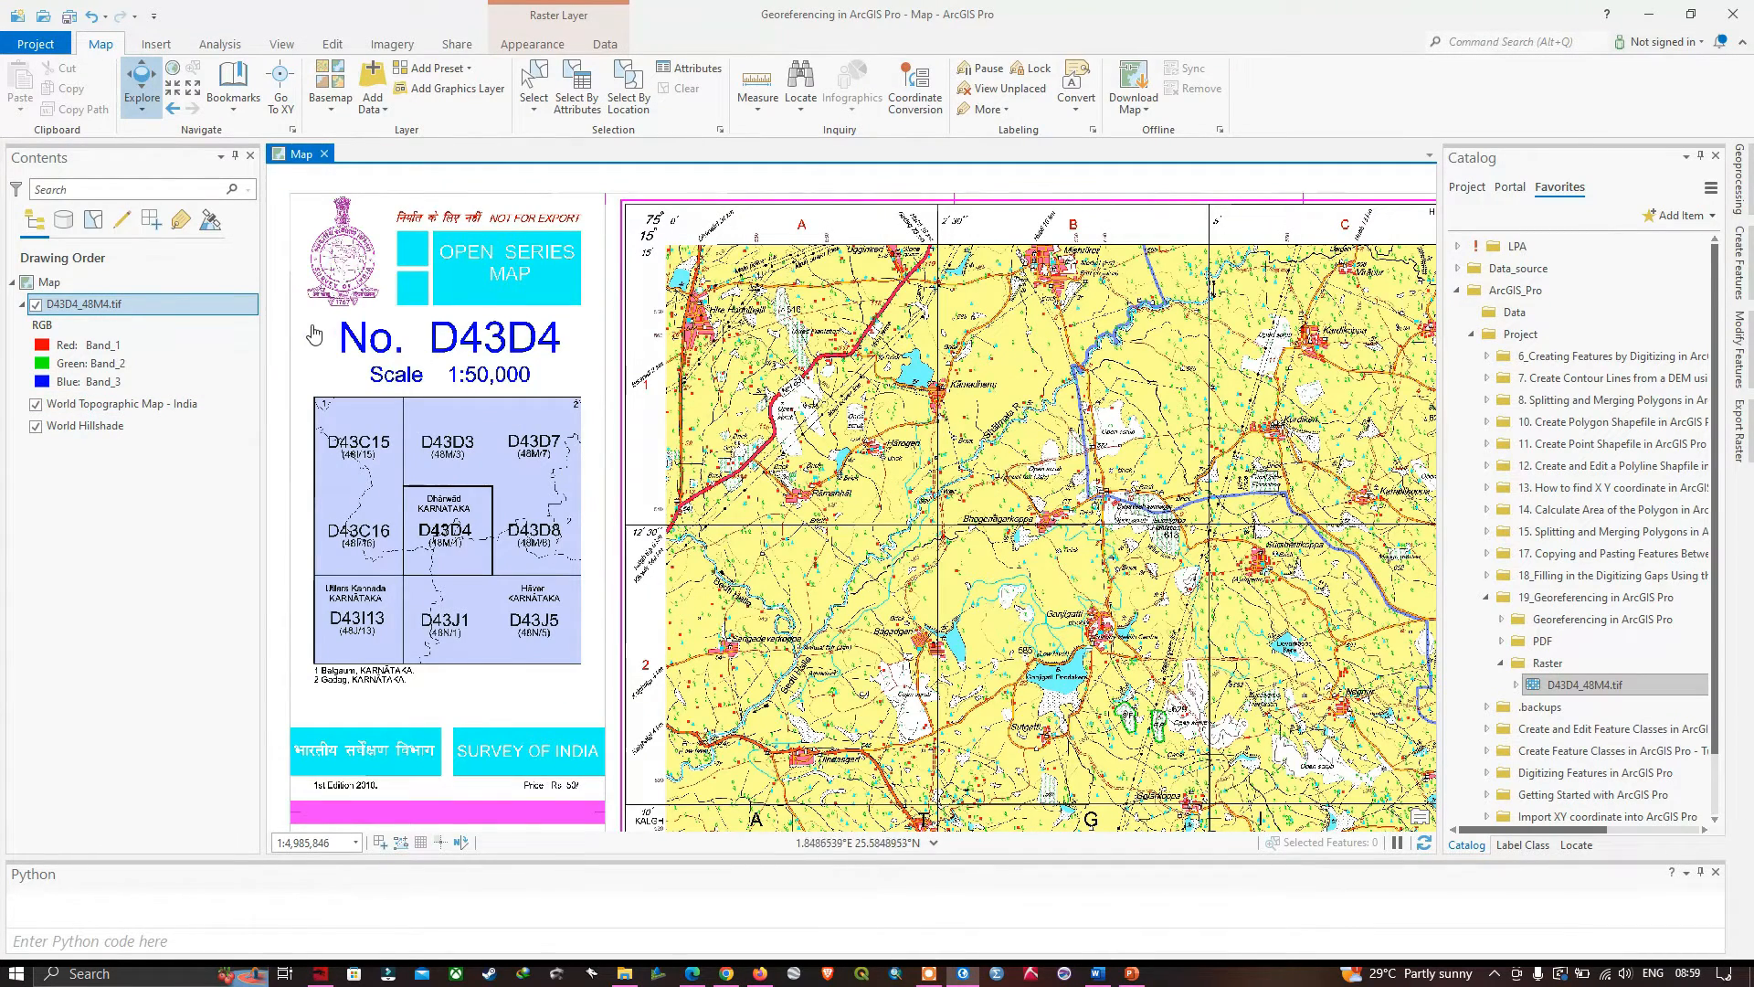
- Start a georeferencing session for the D43D4_48M4.tif raster layer
{"action": "left_click", "coordinate": [402, 46]}
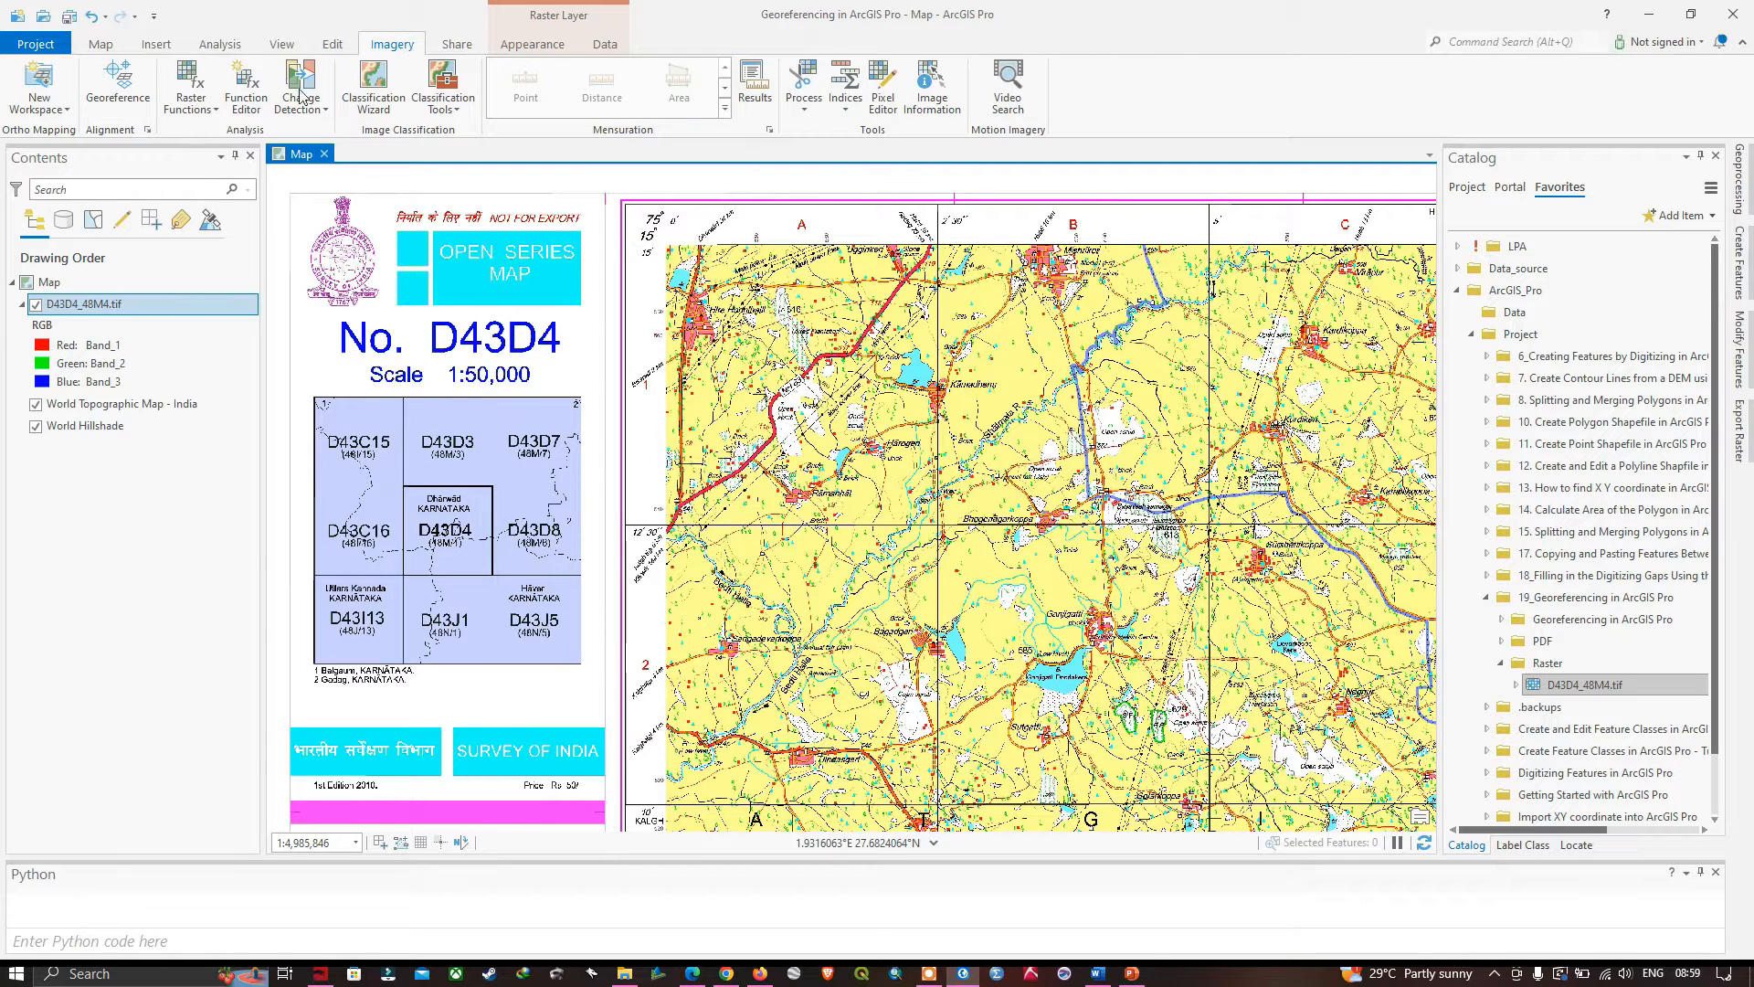
{"action": "left_click", "coordinate": [118, 311]}
{"action": "left_click", "coordinate": [120, 312]}
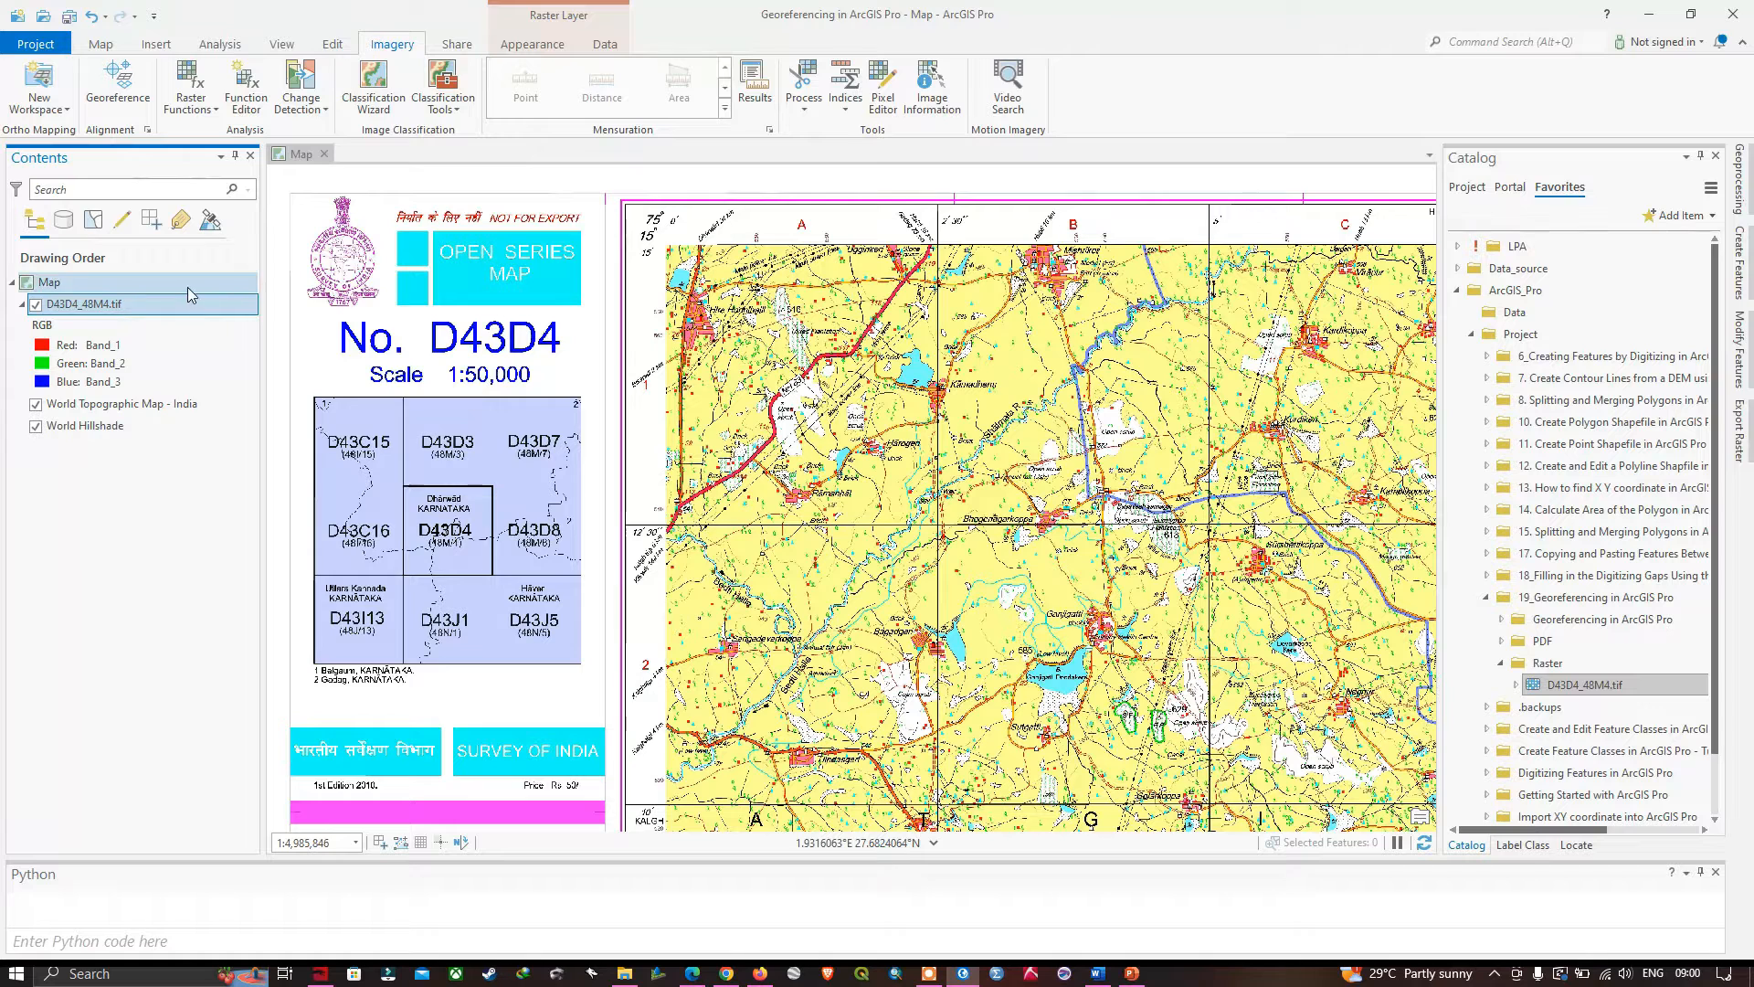
{"action": "left_click", "coordinate": [119, 92]}
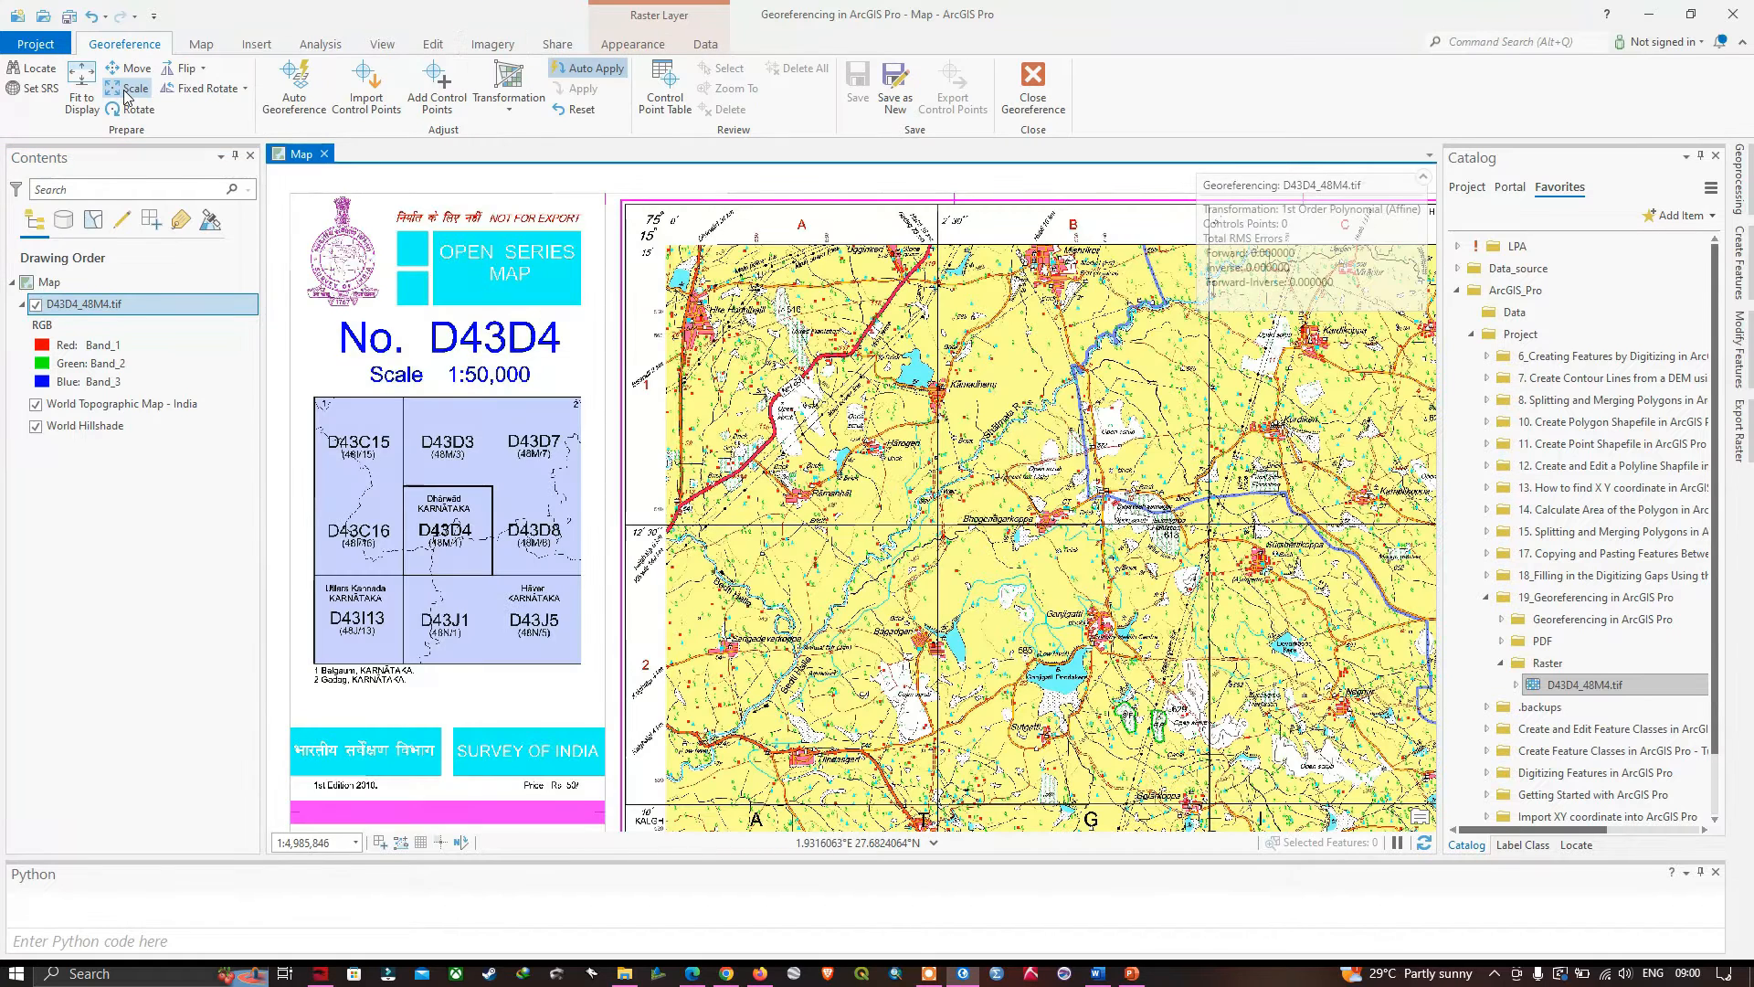
- Set the map's XY coordinate system to WGS 1984 from the World group of geographic coordinate systems
{"action": "left_click", "coordinate": [22, 91]}
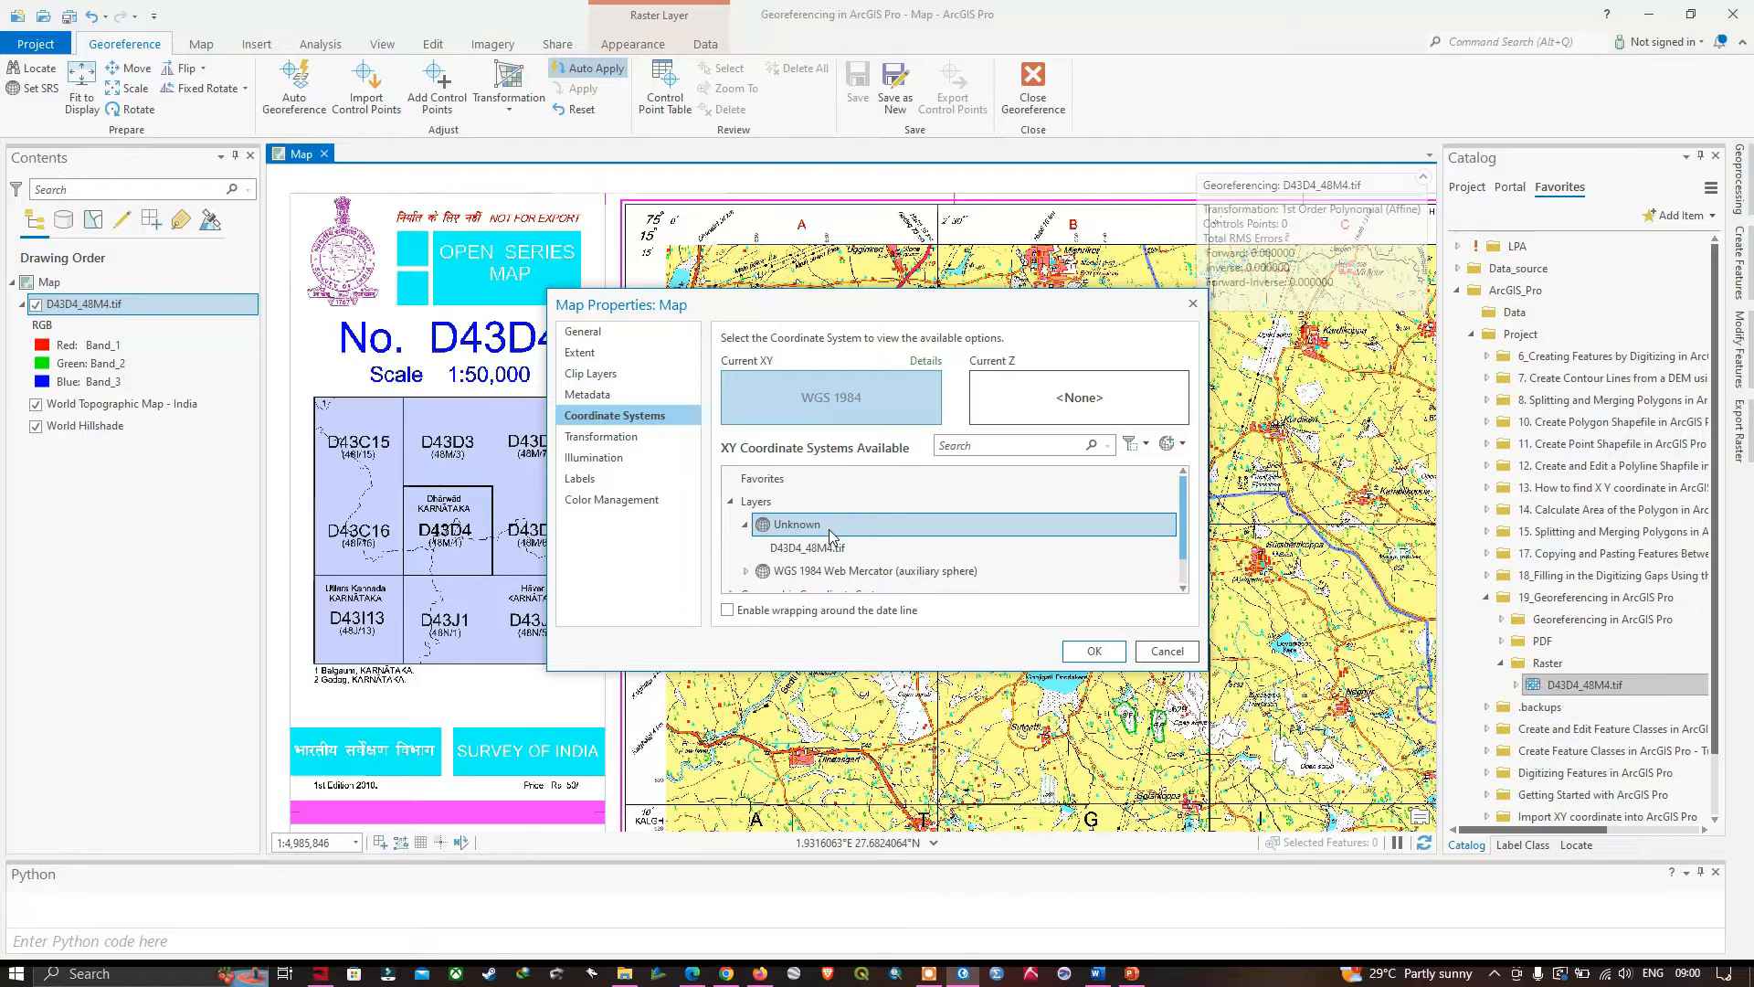
{"action": "scroll", "coordinate": [832, 535], "scroll_direction": "down", "scroll_amount": 1}
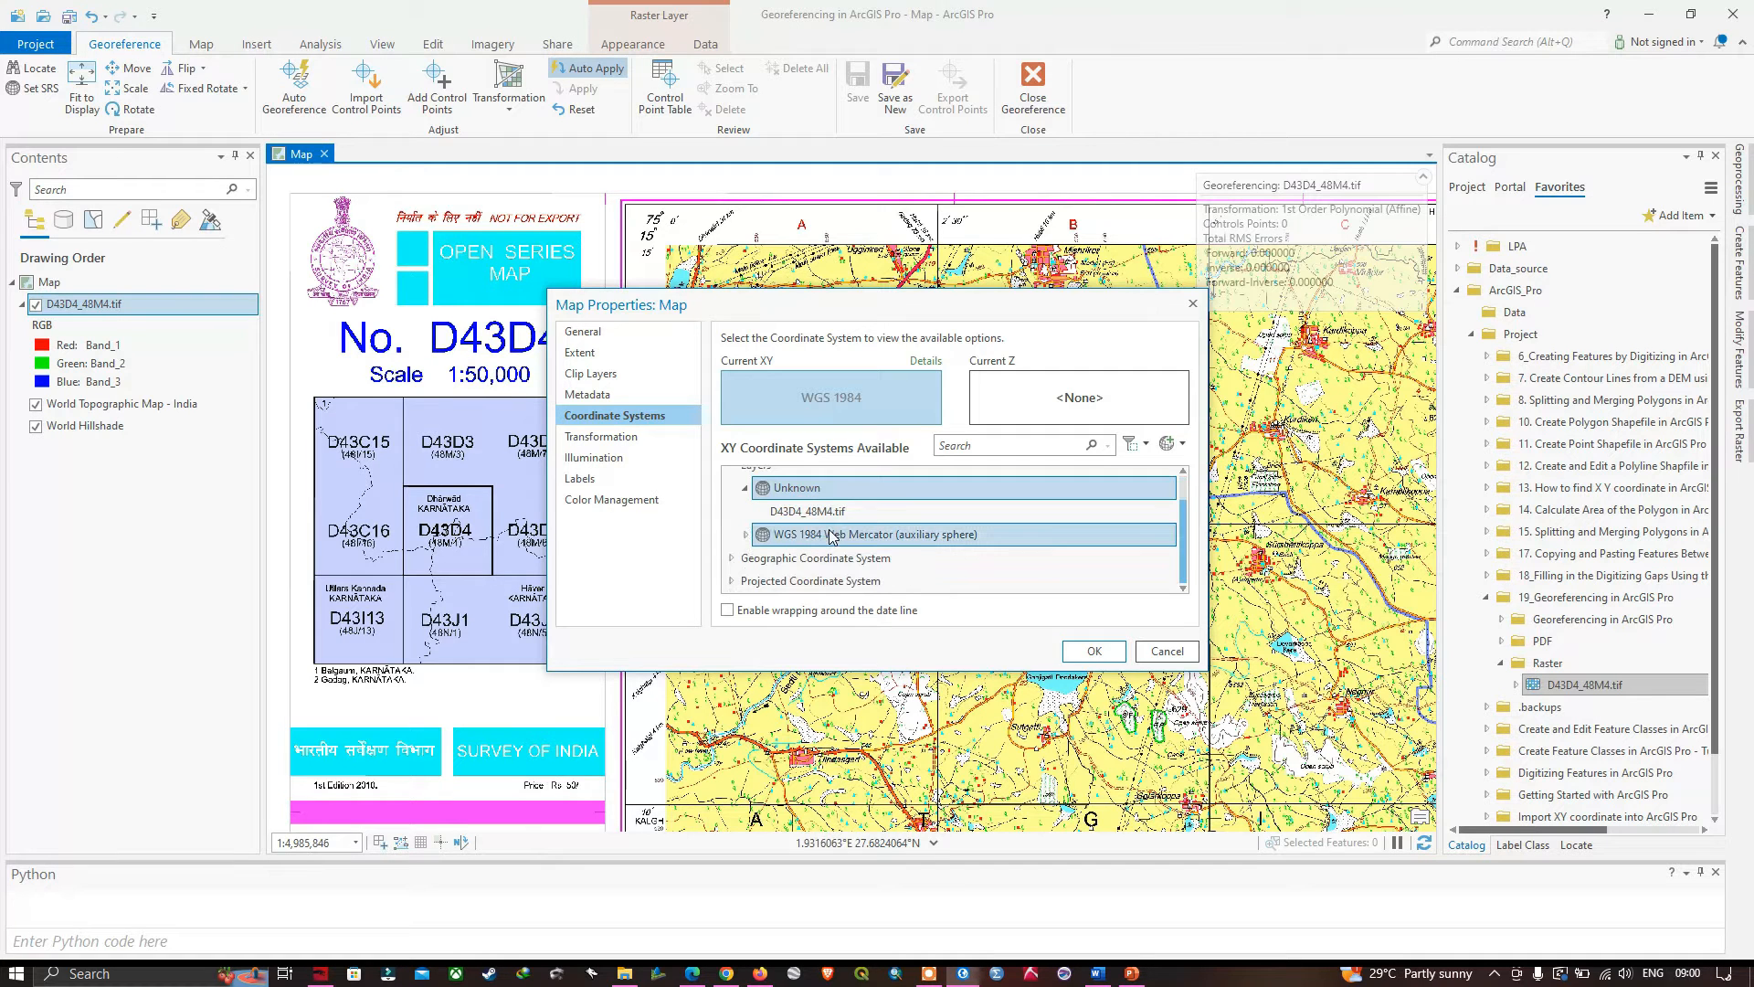
{"action": "left_click", "coordinate": [734, 558]}
{"action": "scroll", "coordinate": [825, 556], "scroll_direction": "down", "scroll_amount": 2}
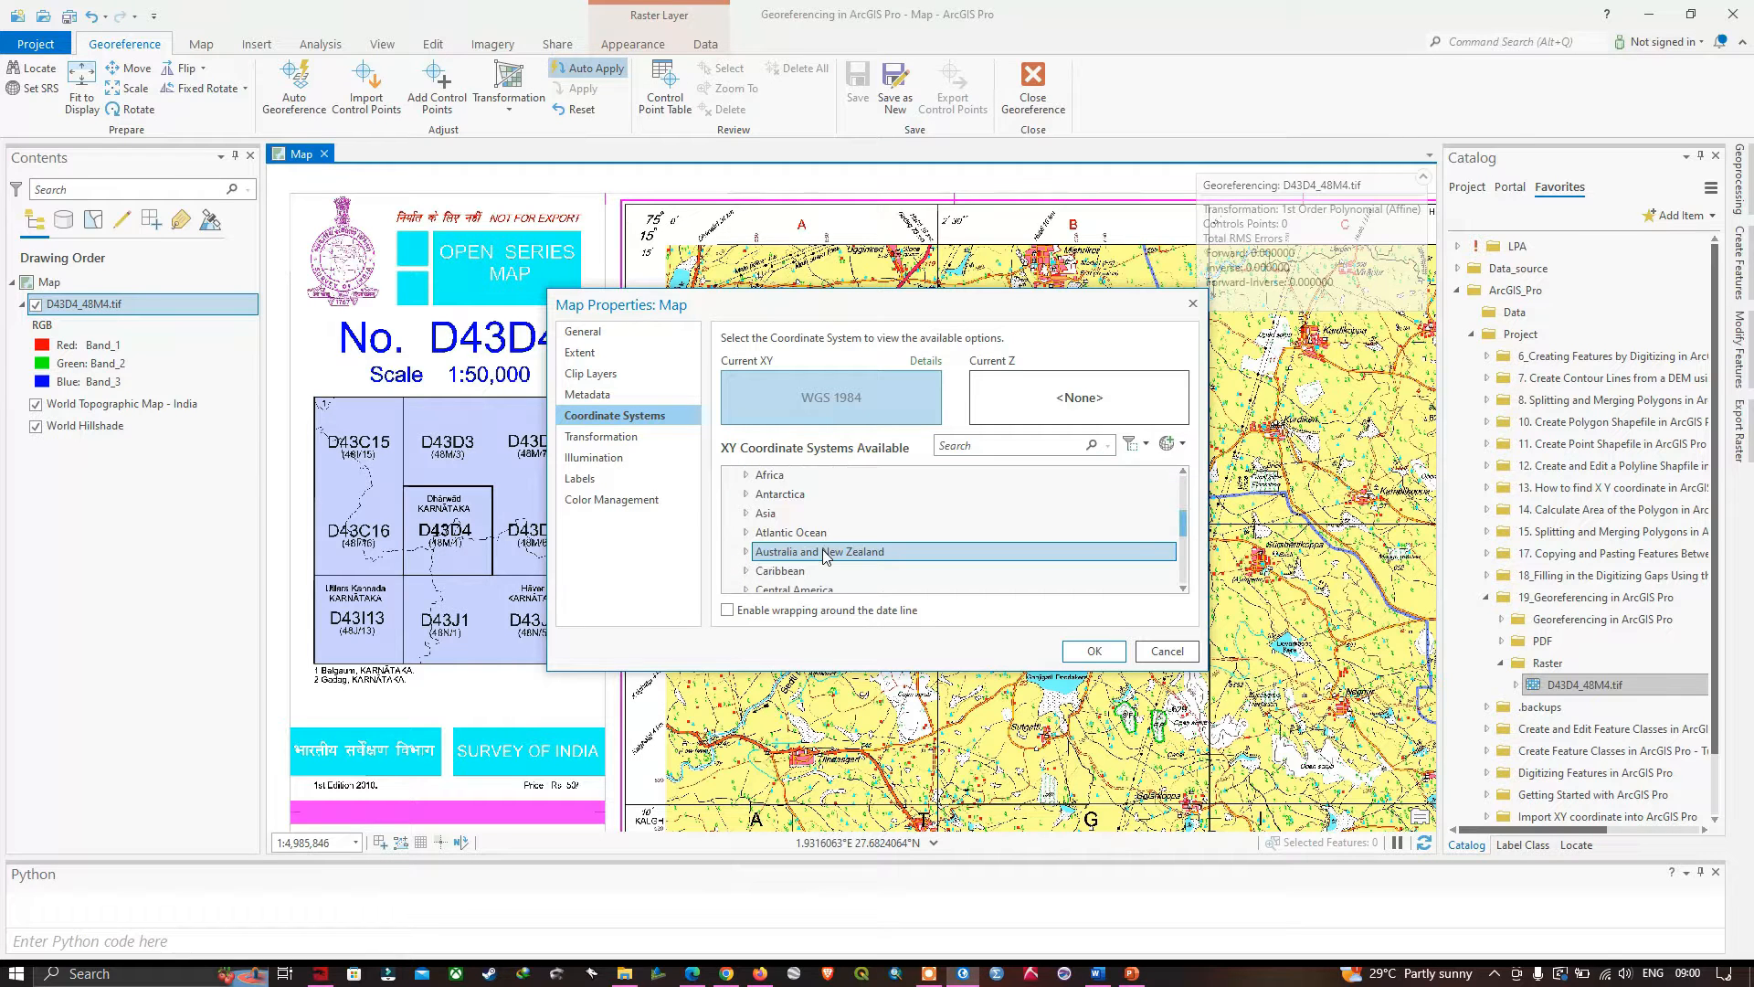
{"action": "scroll", "coordinate": [820, 548], "scroll_direction": "down", "scroll_amount": 4}
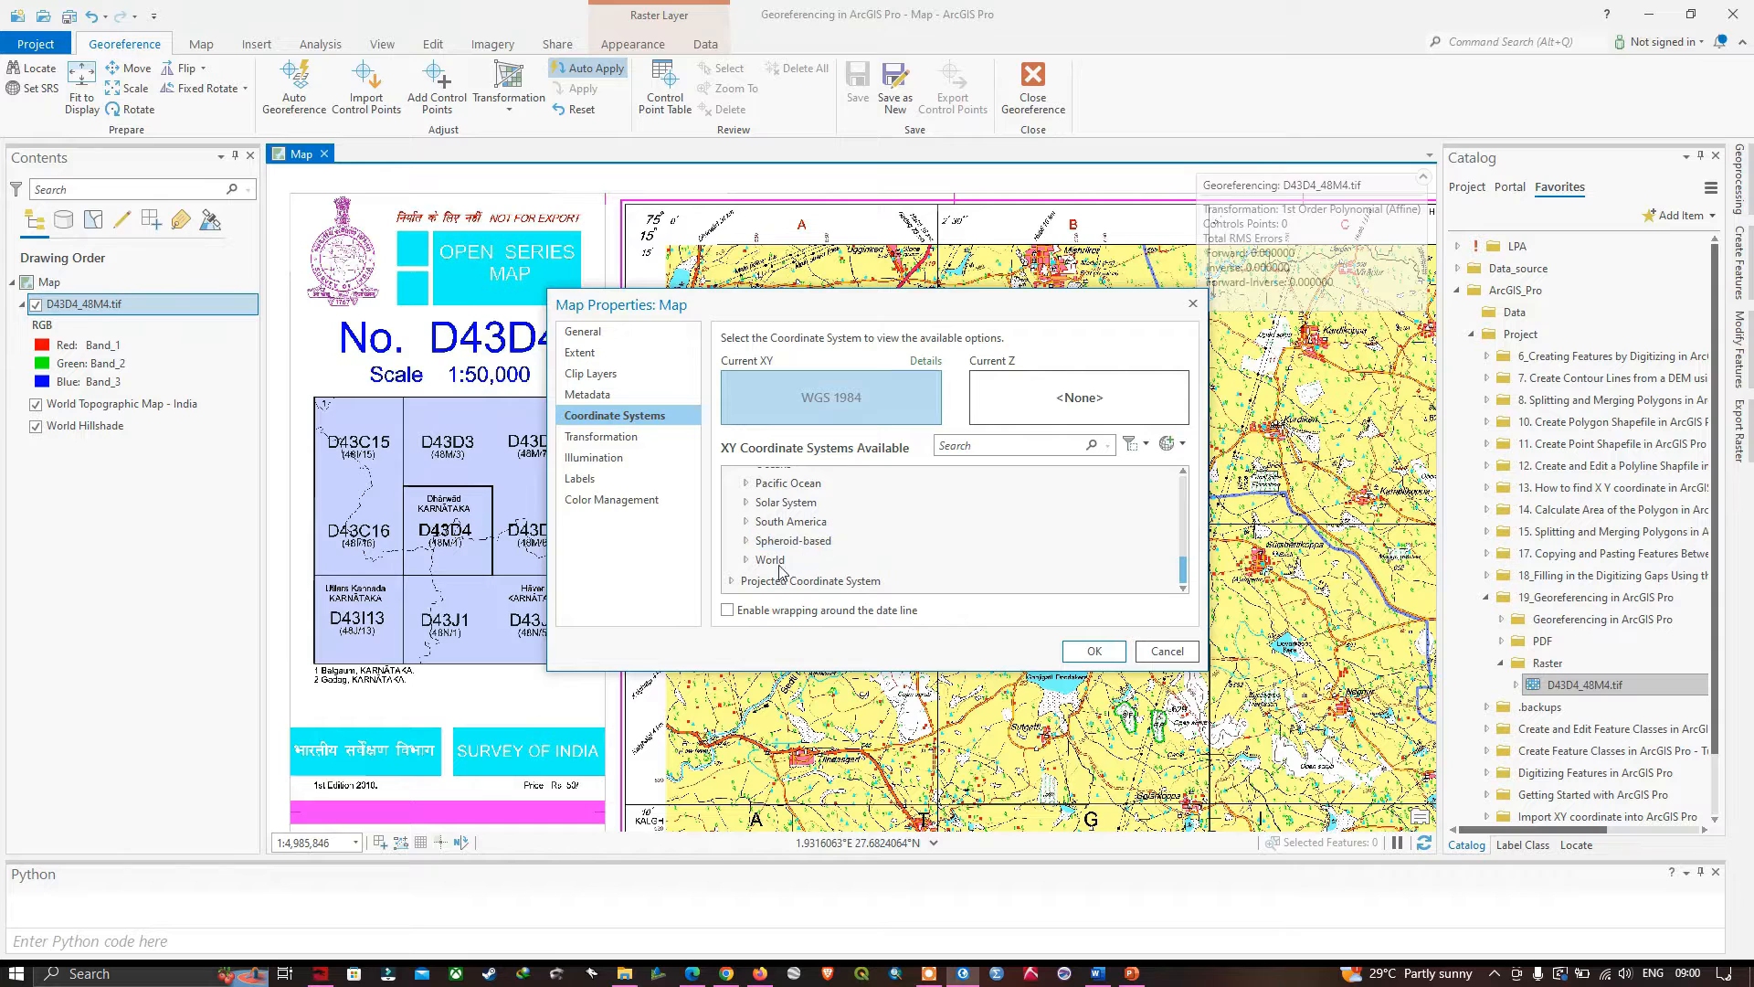
{"action": "left_click", "coordinate": [746, 561]}
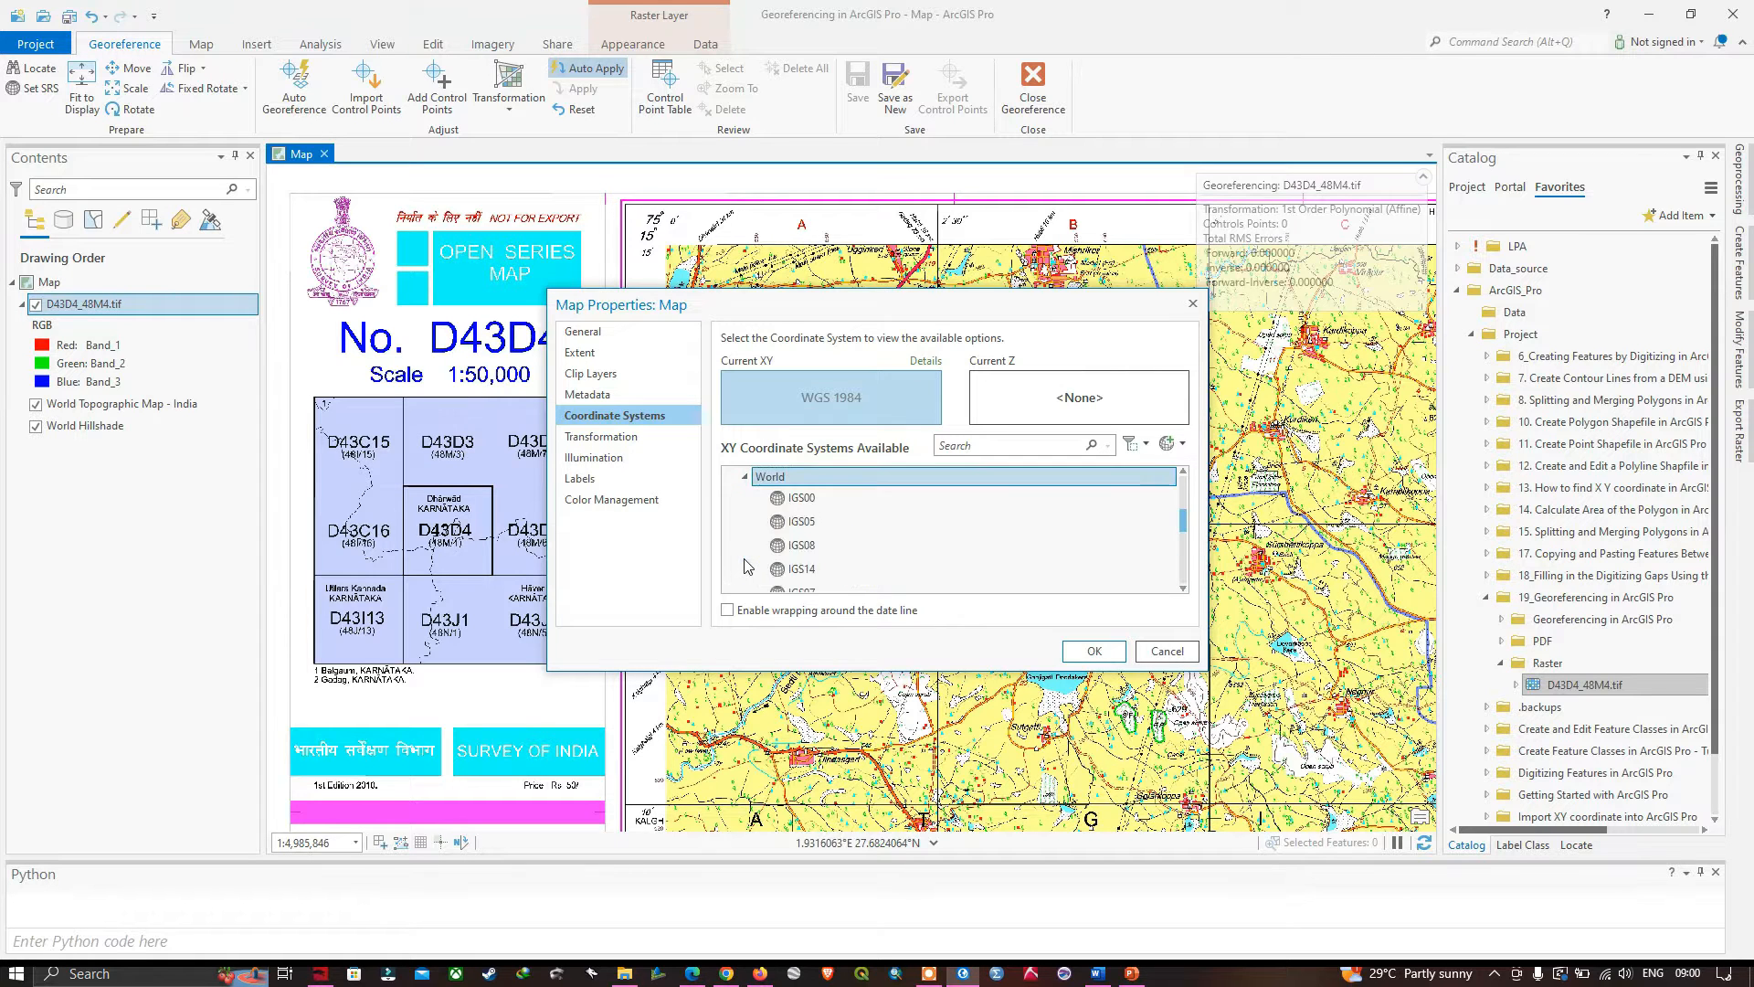
{"action": "scroll", "coordinate": [804, 567], "scroll_direction": "down", "scroll_amount": 6}
{"action": "scroll", "coordinate": [804, 568], "scroll_direction": "down", "scroll_amount": 4}
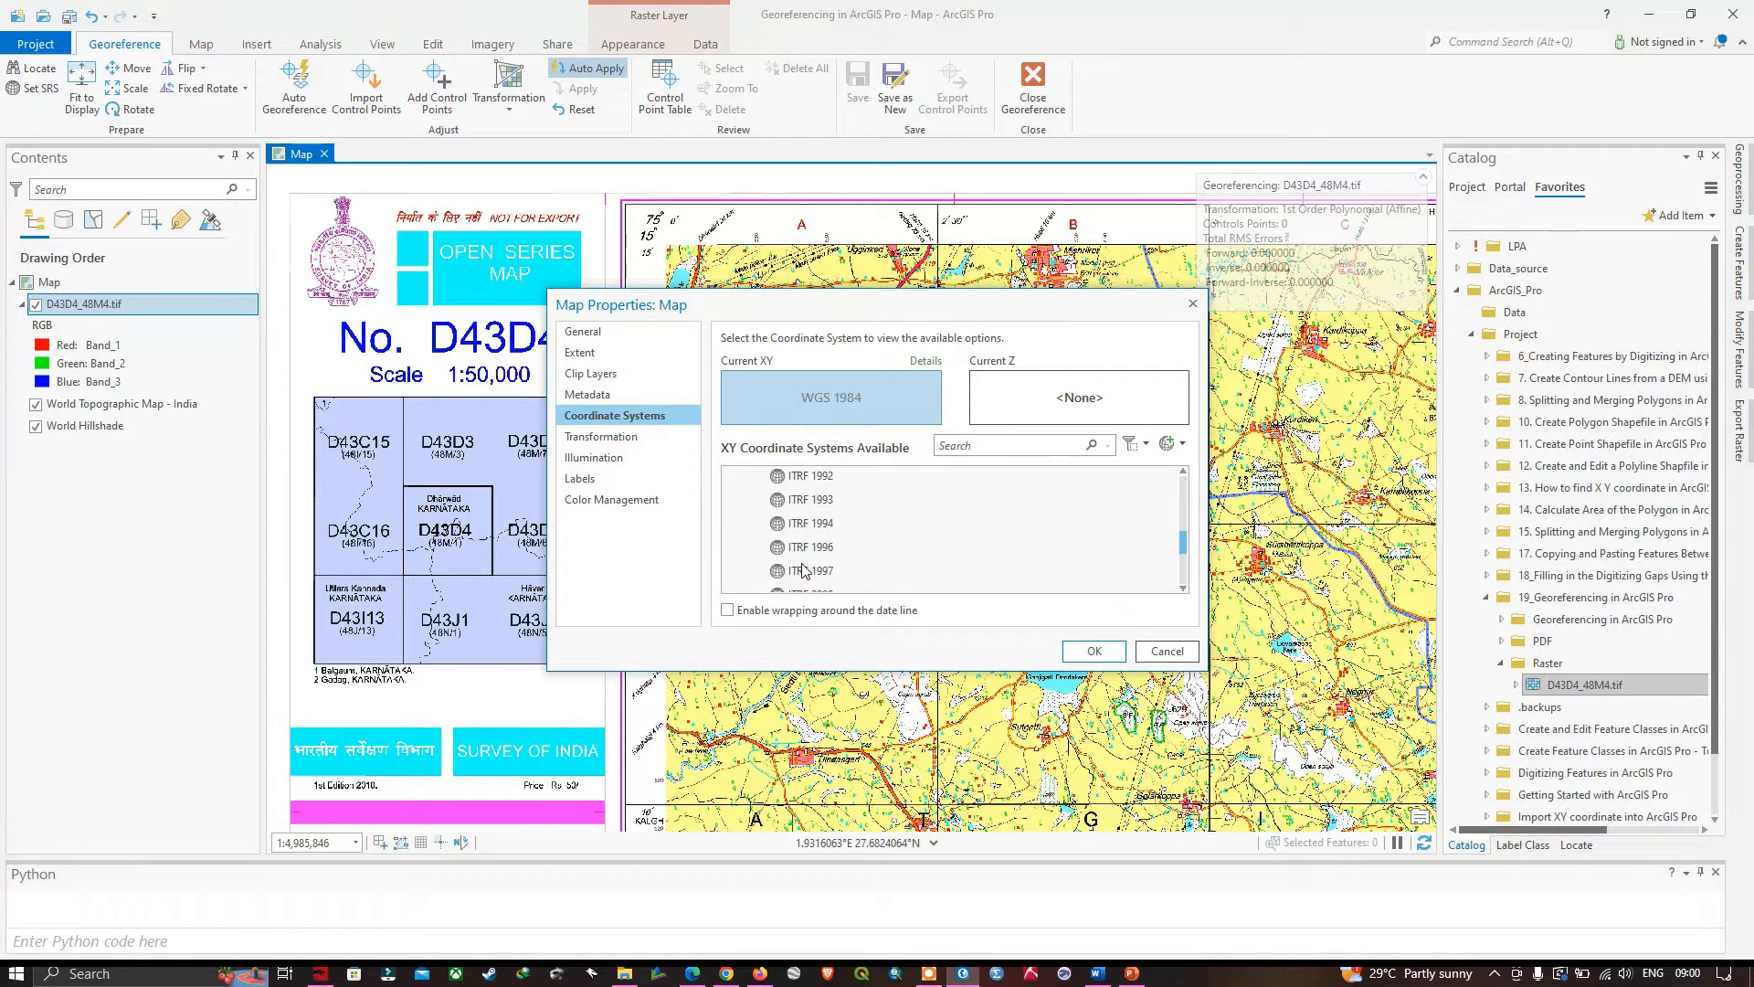
{"action": "scroll", "coordinate": [804, 569], "scroll_direction": "down", "scroll_amount": 1}
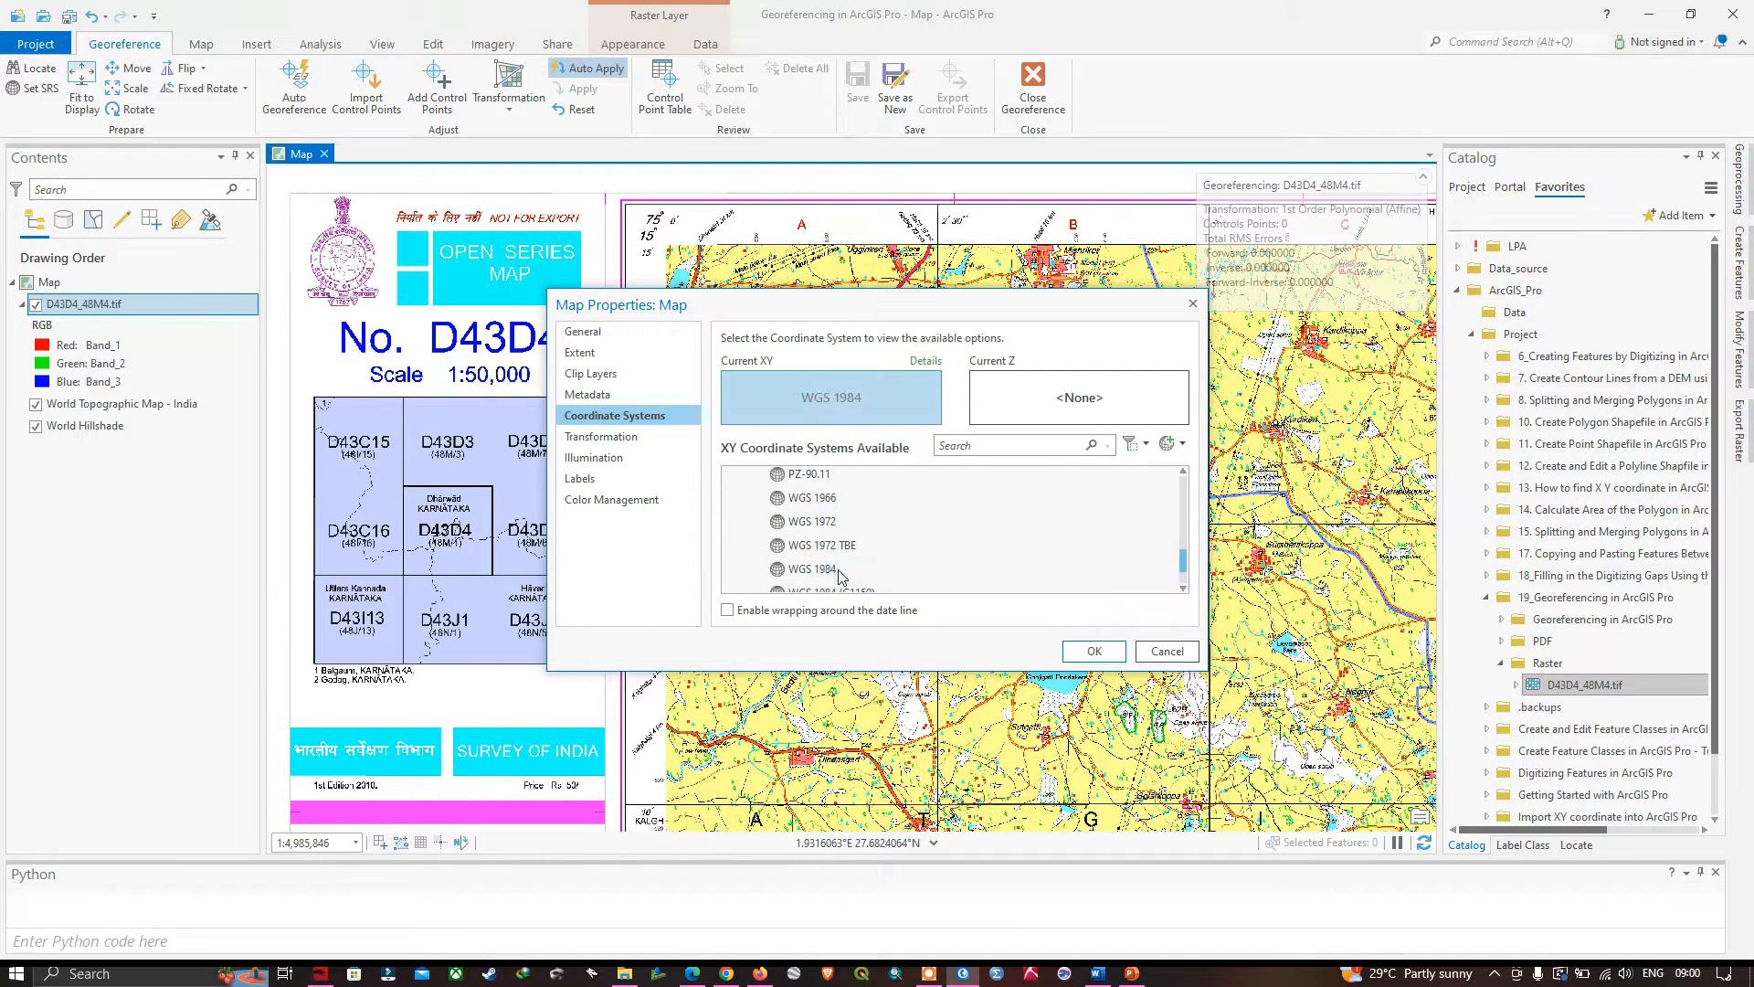
{"action": "left_click", "coordinate": [1095, 651]}
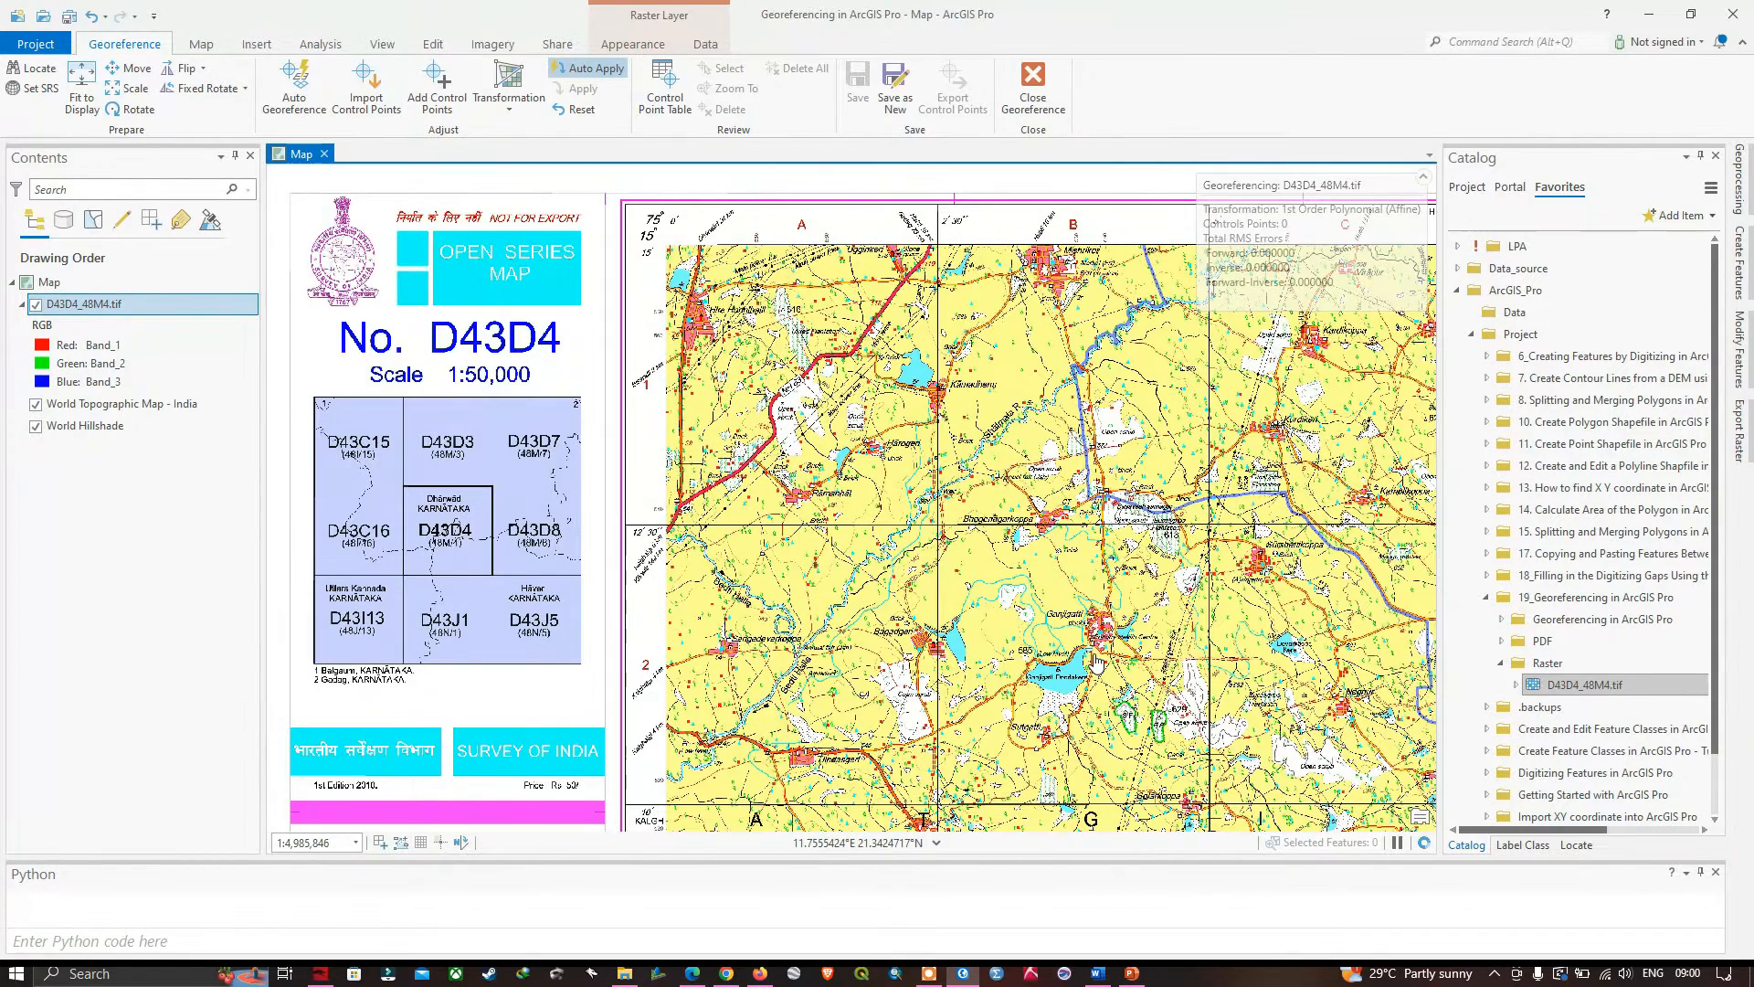
- Turn off automatic application of the transformation for the georeferencing control points
{"action": "scroll", "coordinate": [655, 636], "scroll_direction": "down", "scroll_amount": 2}
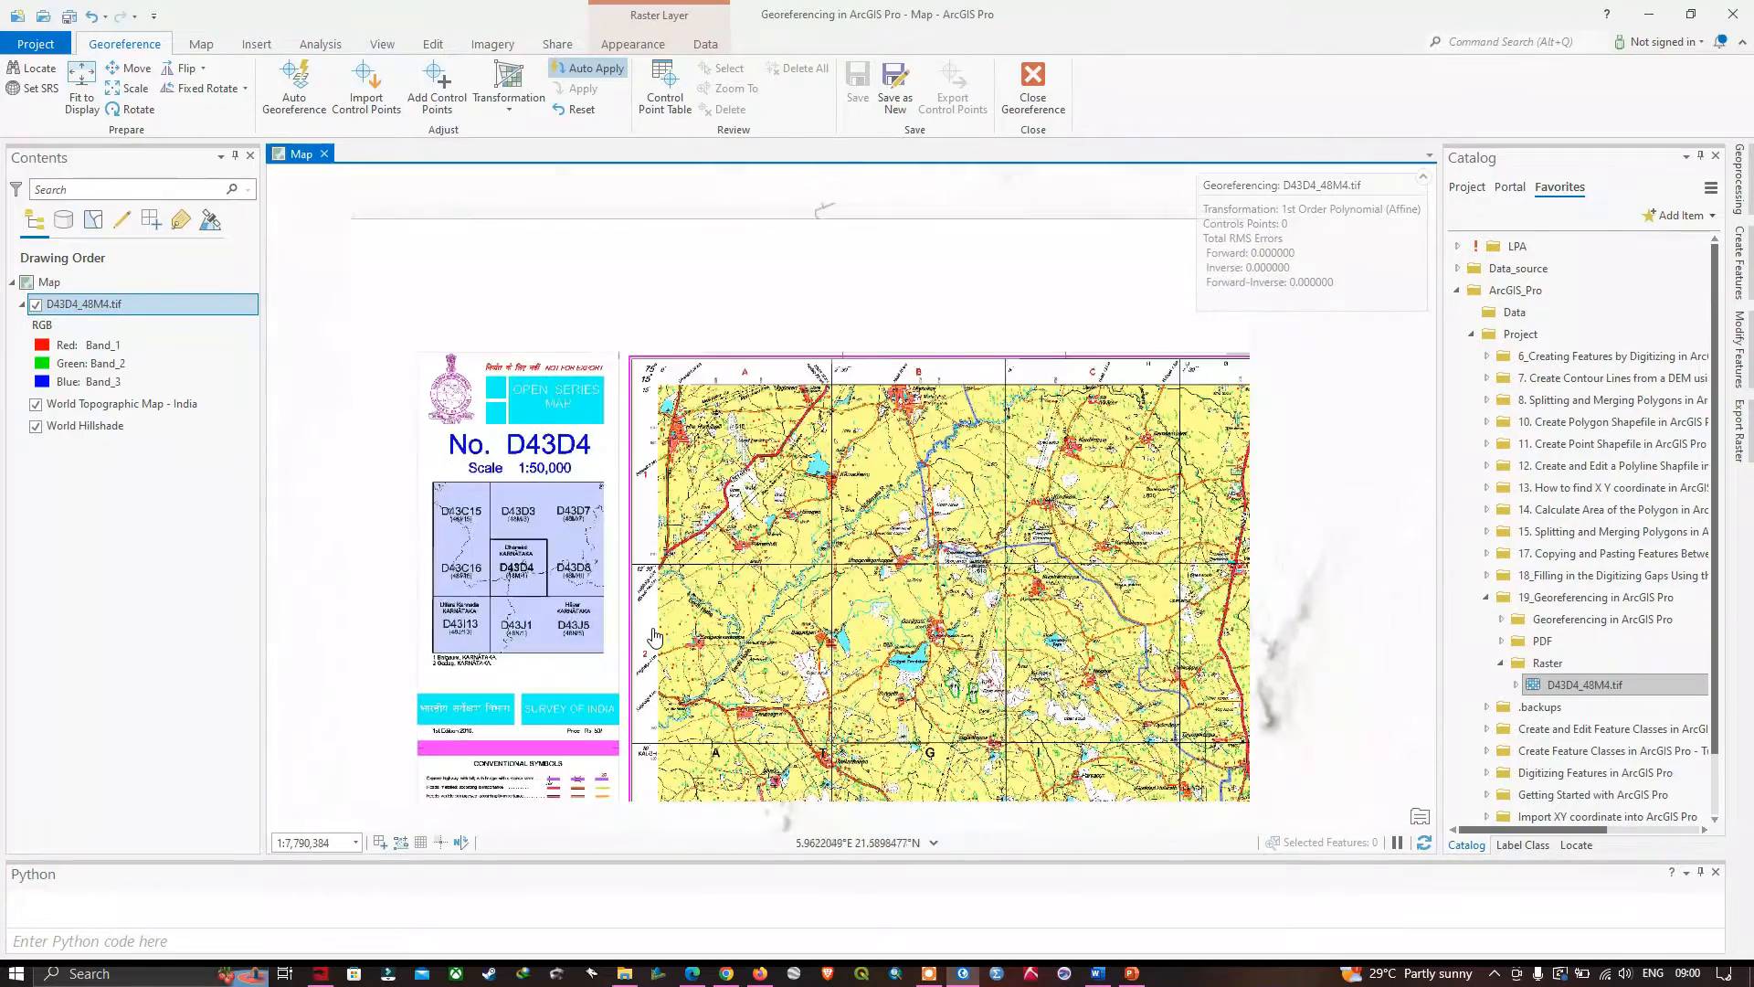
{"action": "scroll", "coordinate": [656, 635], "scroll_direction": "down", "scroll_amount": 2}
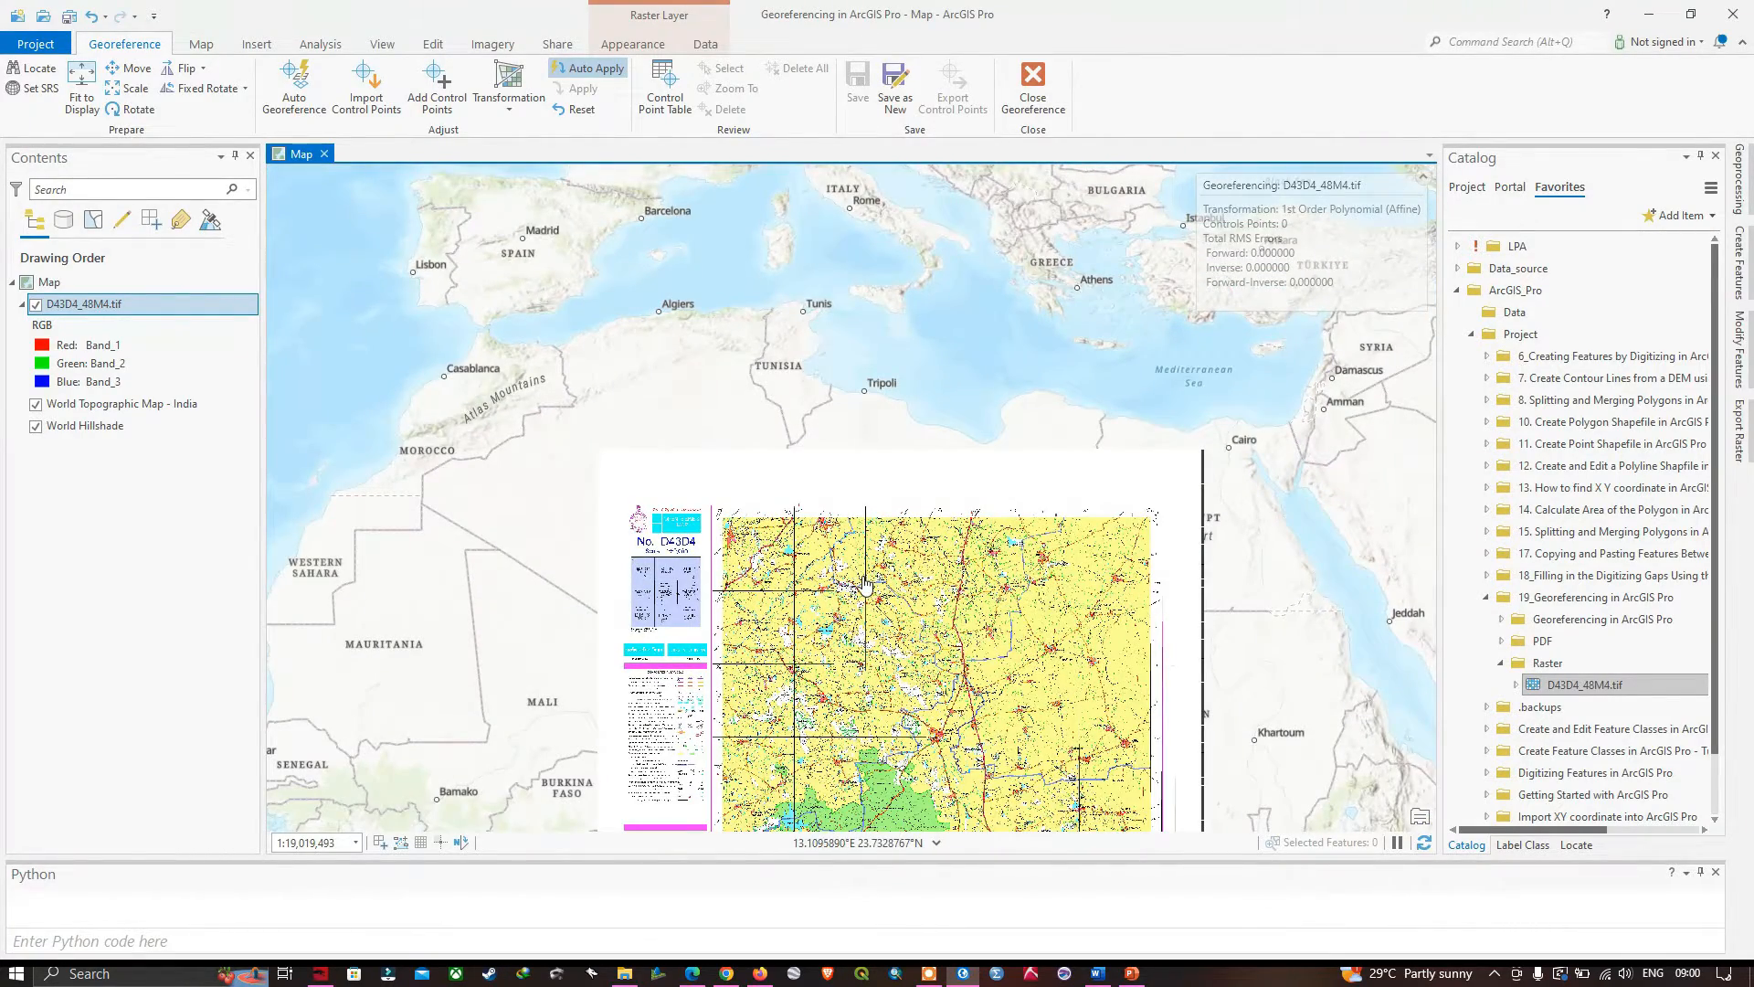
{"action": "left_click_drag", "start_coordinate": [865, 585], "coordinate": [700, 409]}
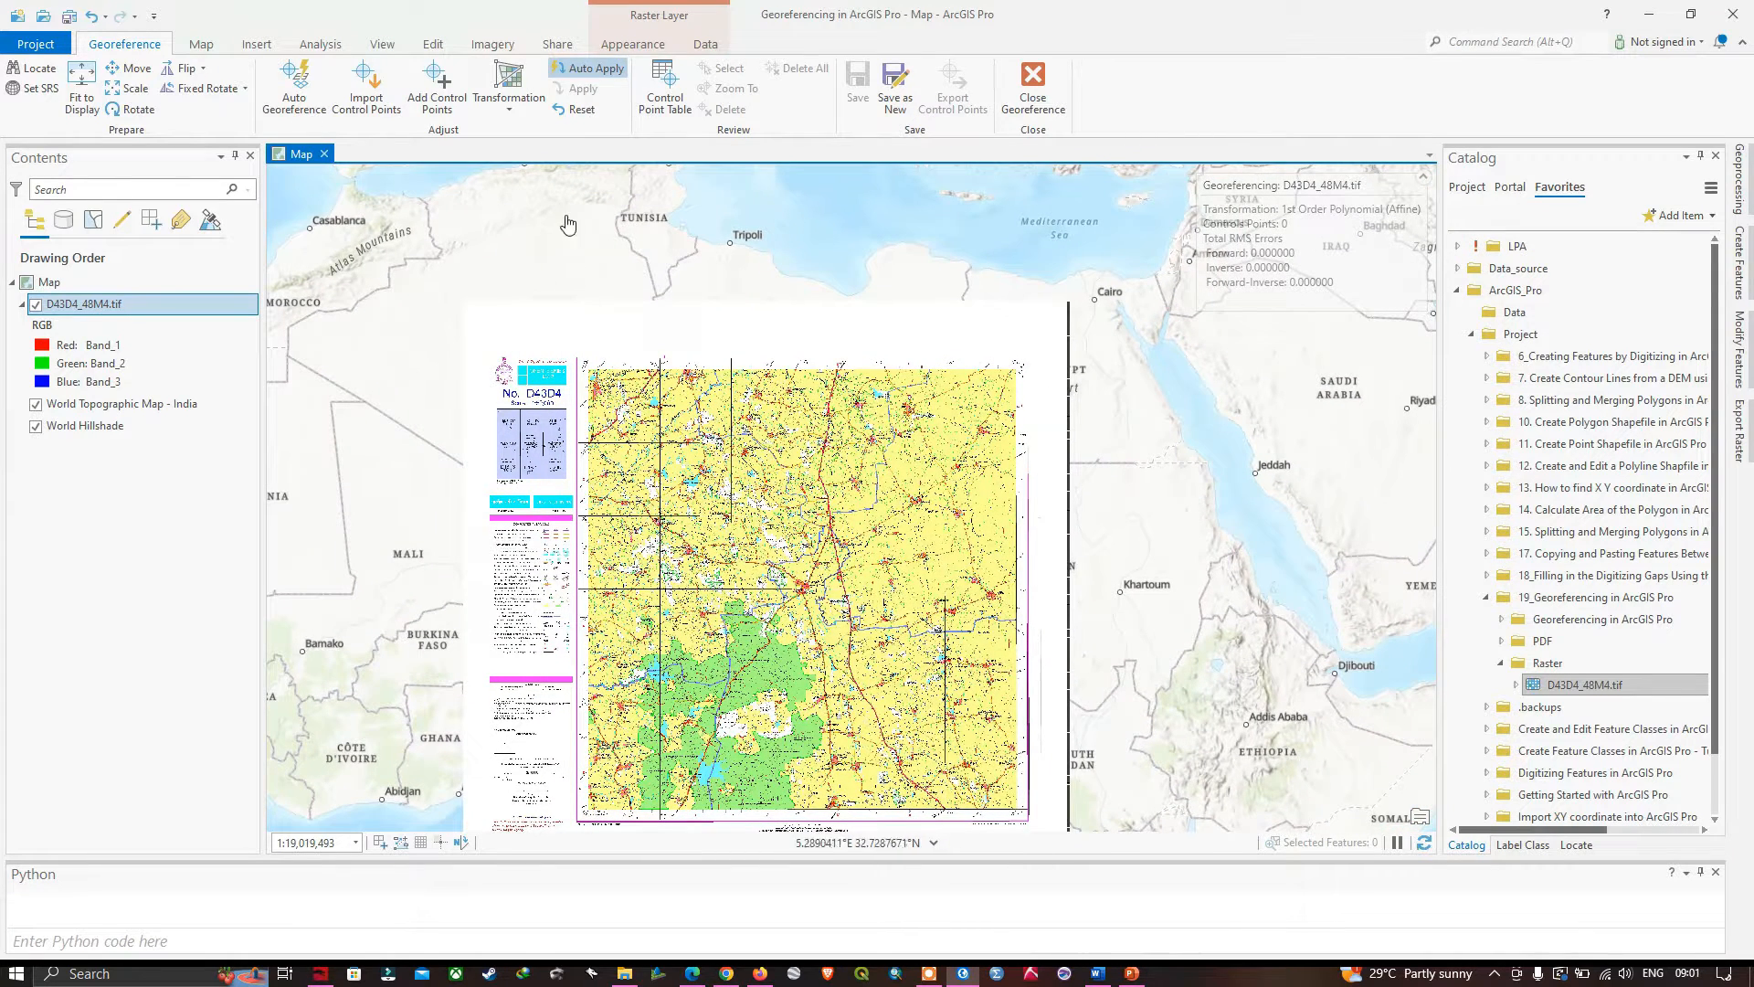
{"action": "left_click", "coordinate": [589, 73]}
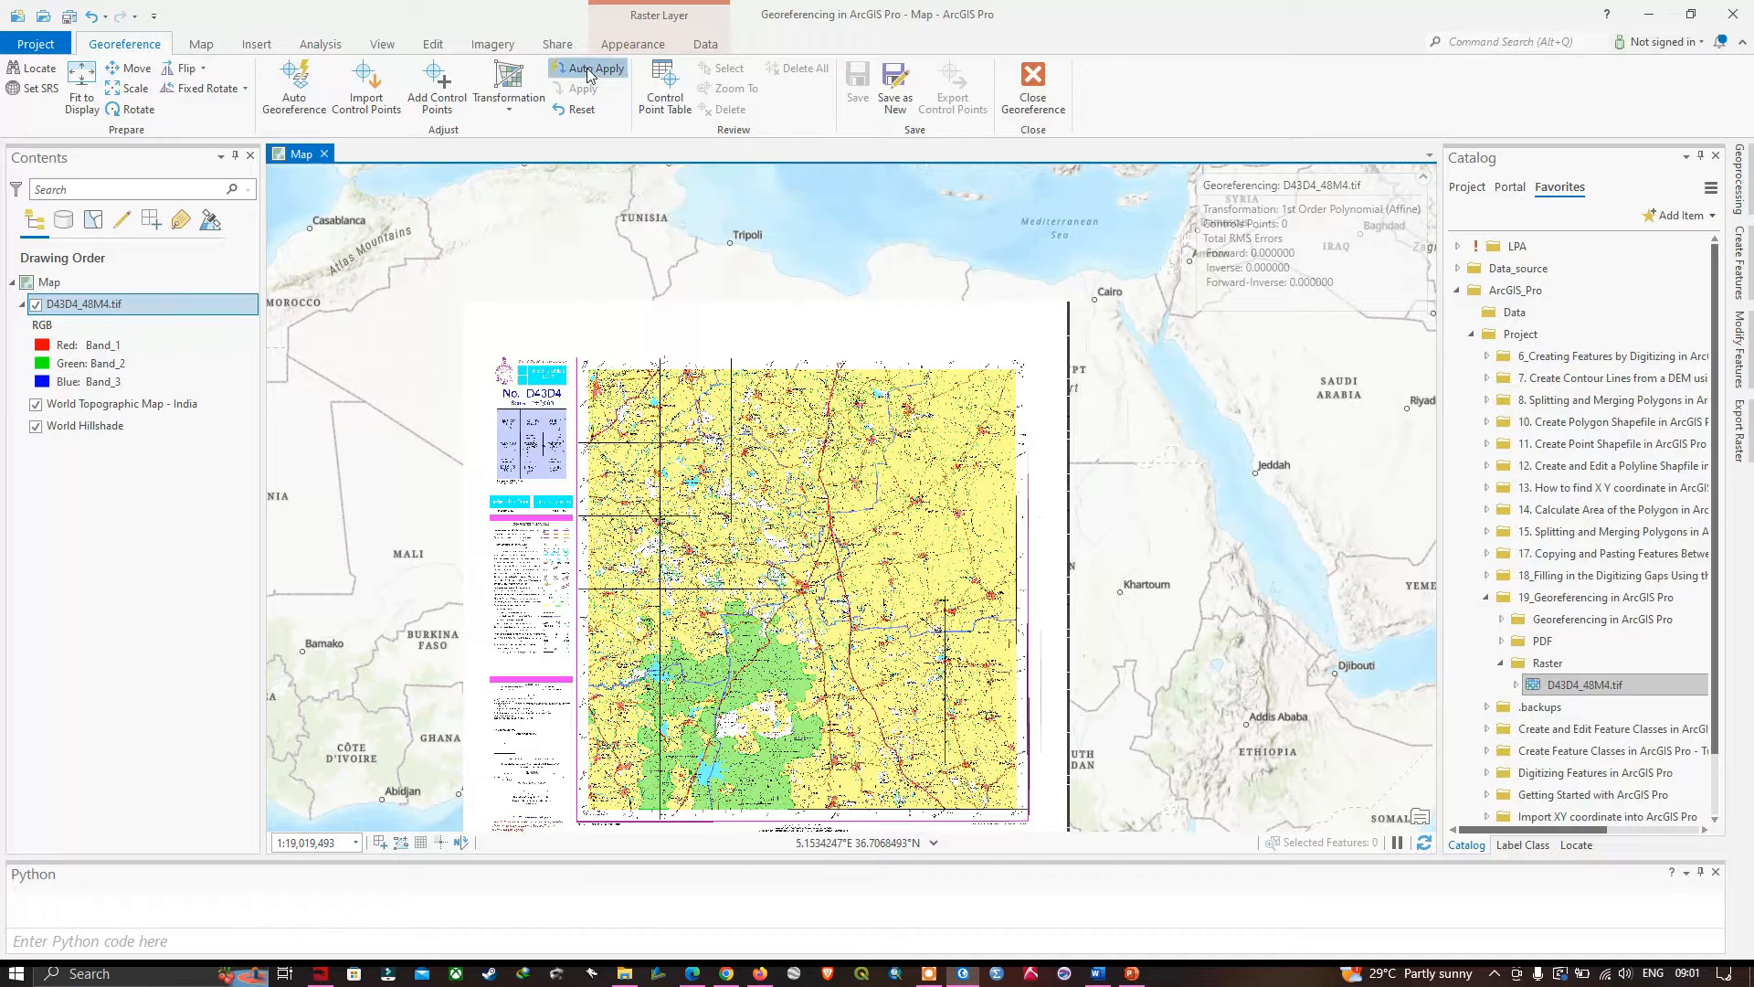
- Place a control point's source at the toposheet's upper-left graticule intersection (75° 0′, 15° 15′) and open its target coordinates
{"action": "left_click", "coordinate": [439, 108]}
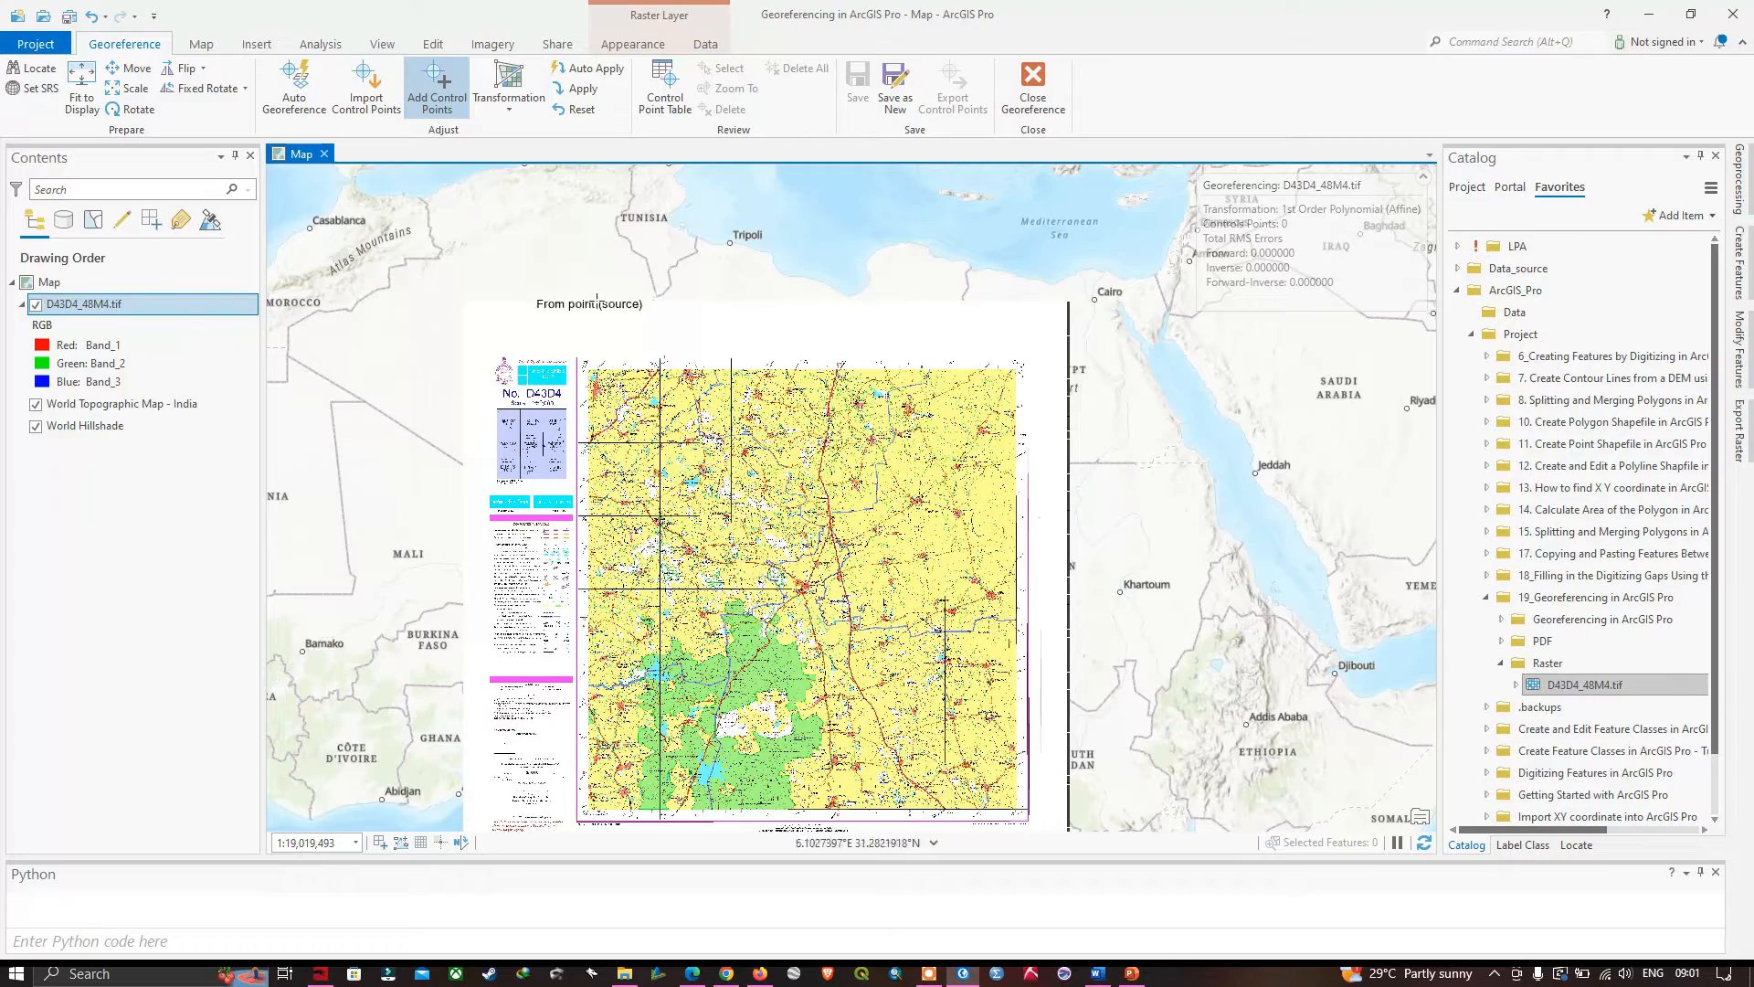
{"action": "scroll", "coordinate": [590, 363], "scroll_direction": "up", "scroll_amount": 3}
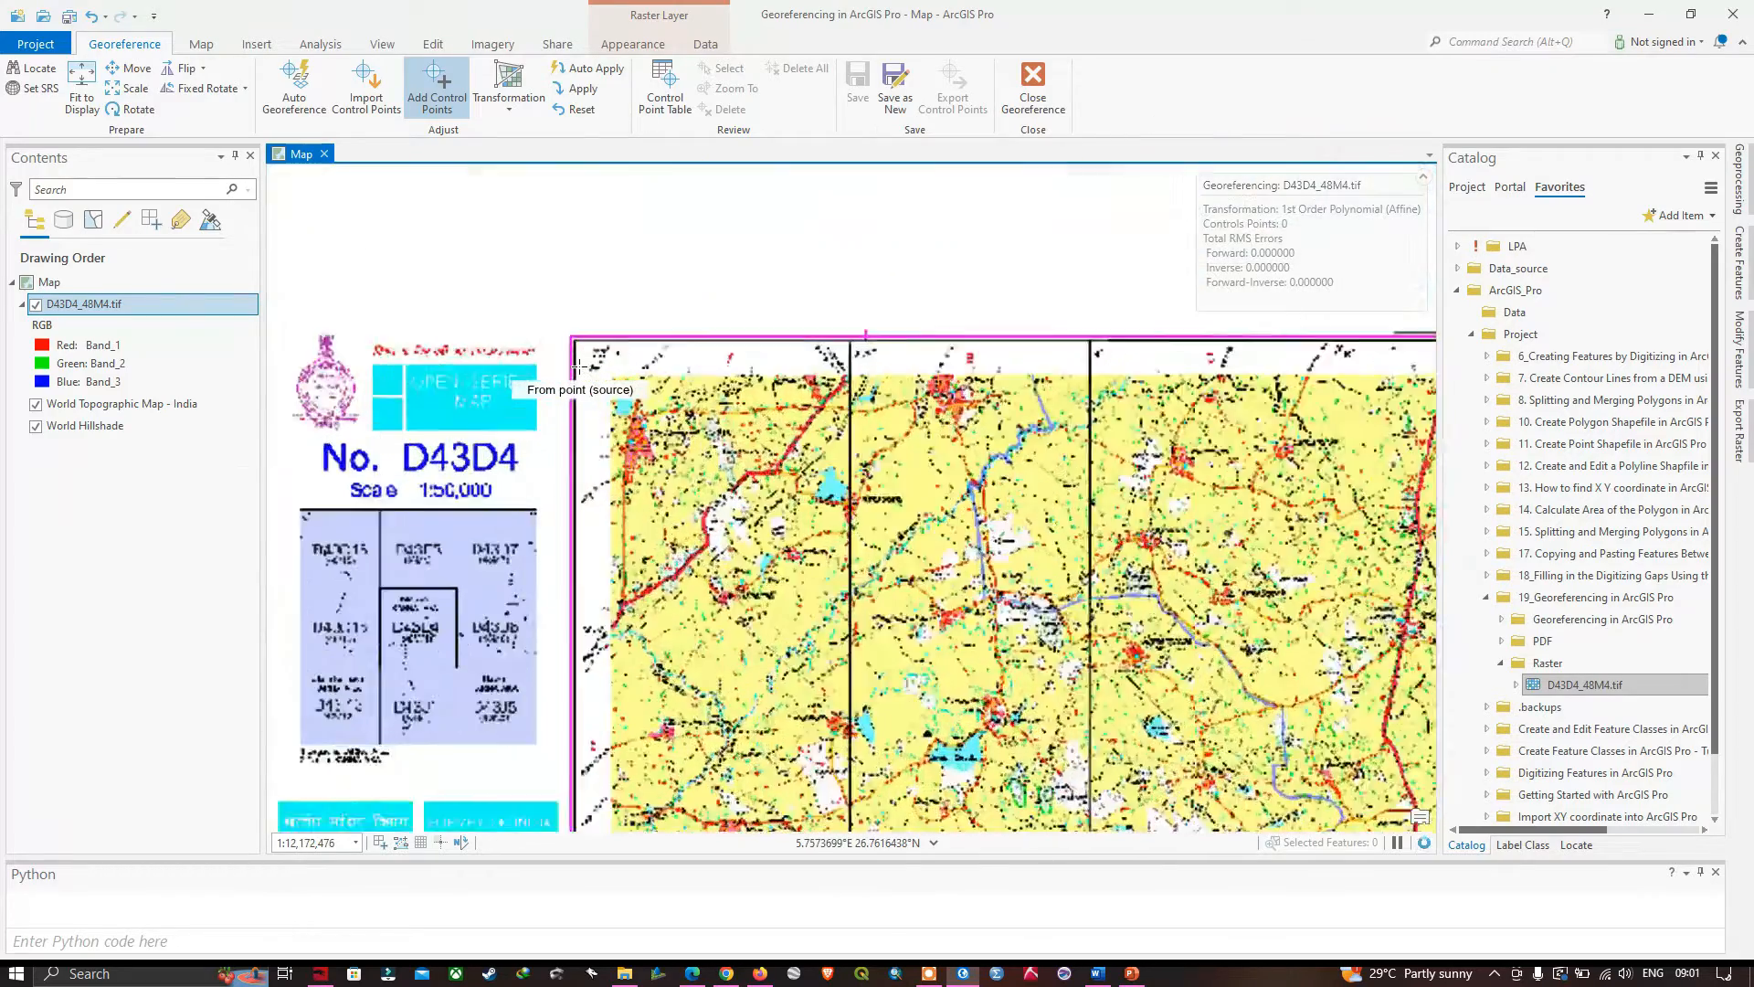
{"action": "scroll", "coordinate": [578, 366], "scroll_direction": "up", "scroll_amount": 2}
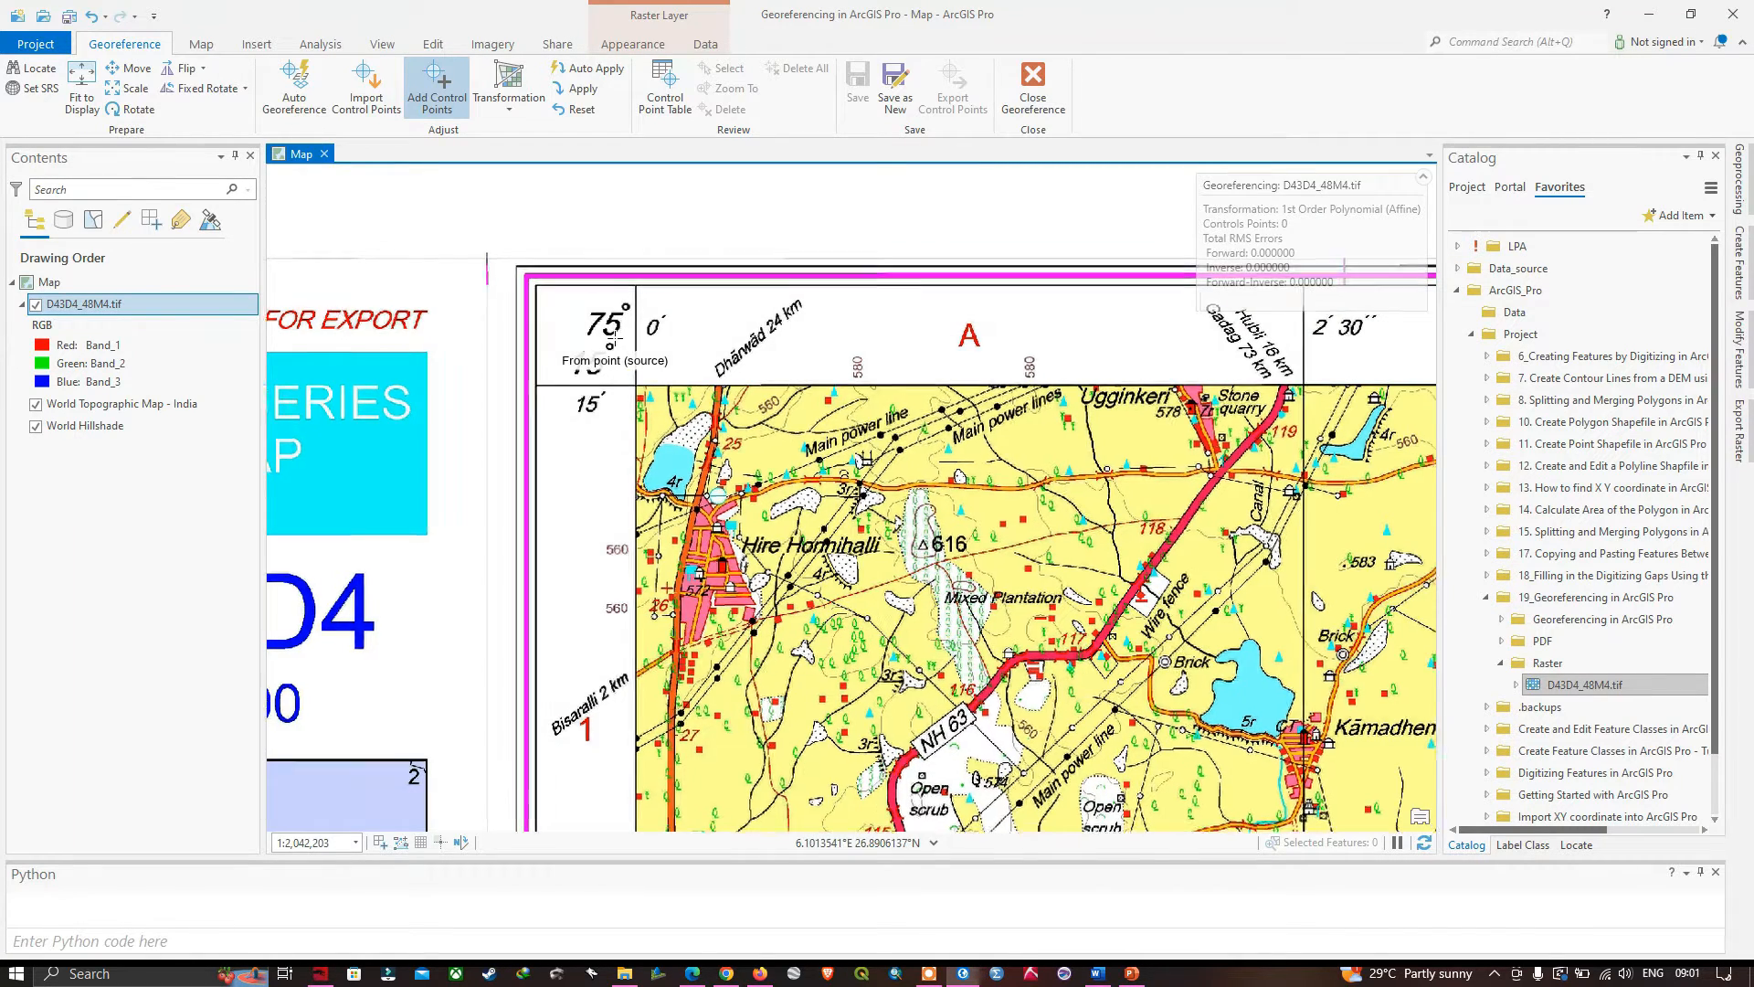
{"action": "scroll", "coordinate": [613, 343], "scroll_direction": "up", "scroll_amount": 1}
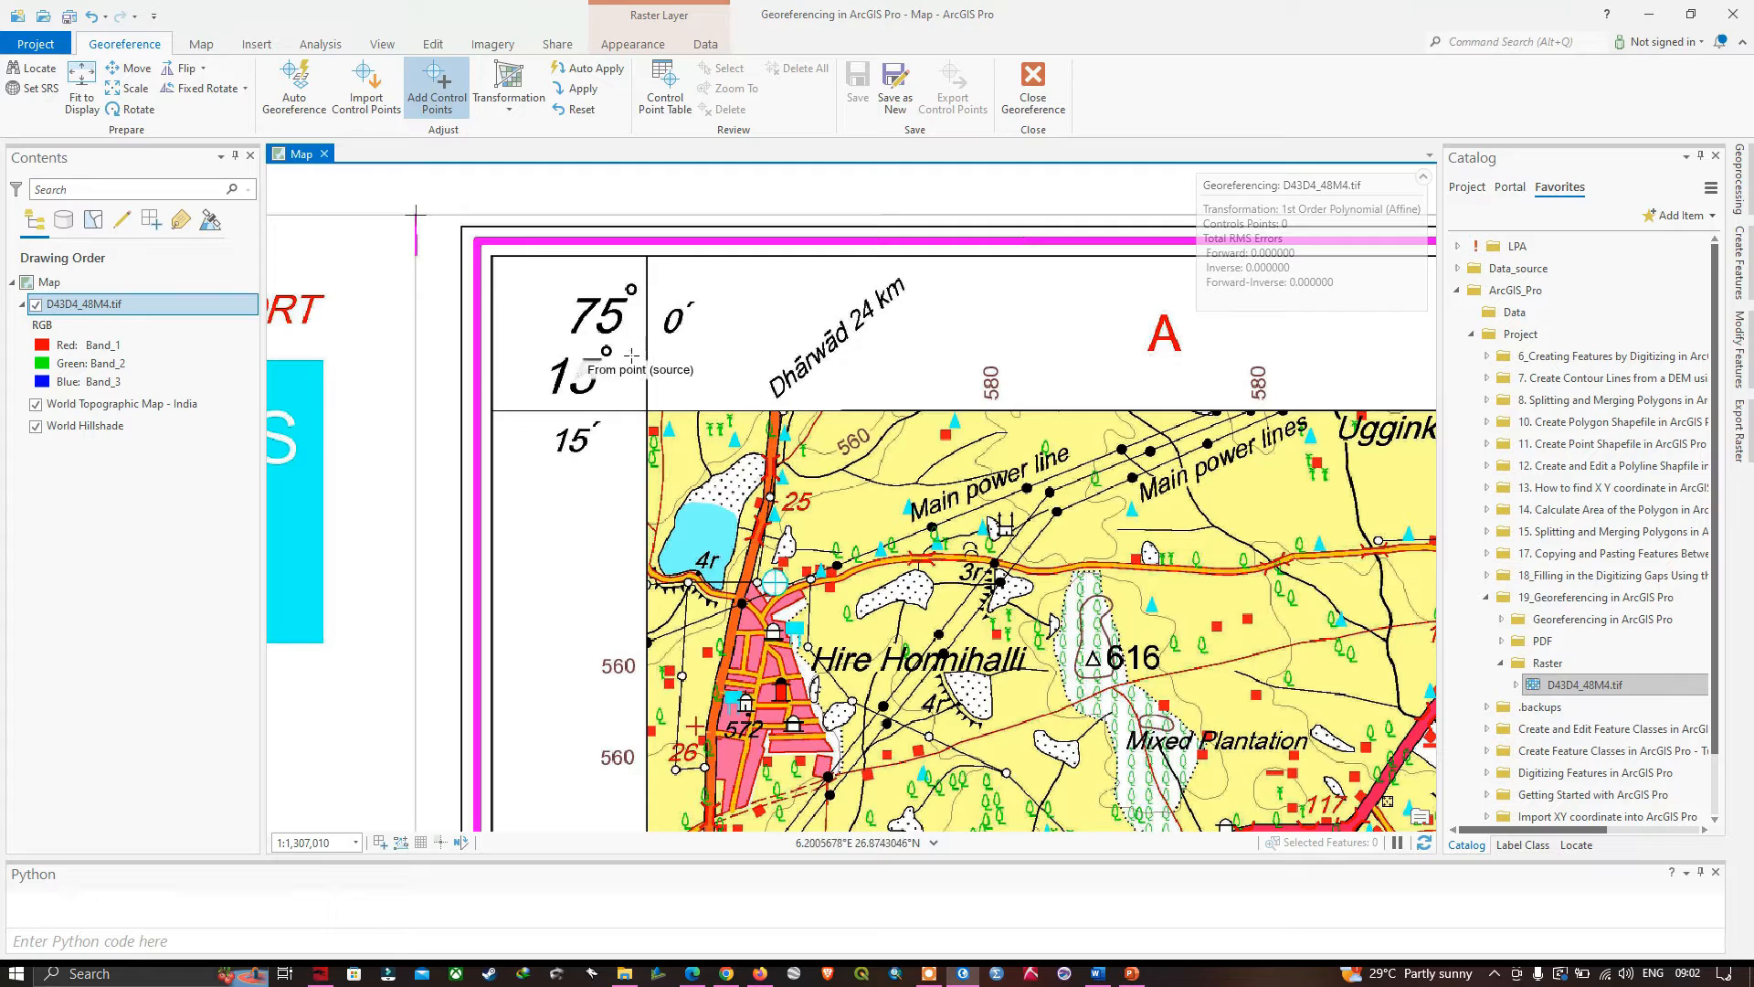
{"action": "scroll", "coordinate": [645, 413], "scroll_direction": "up", "scroll_amount": 3}
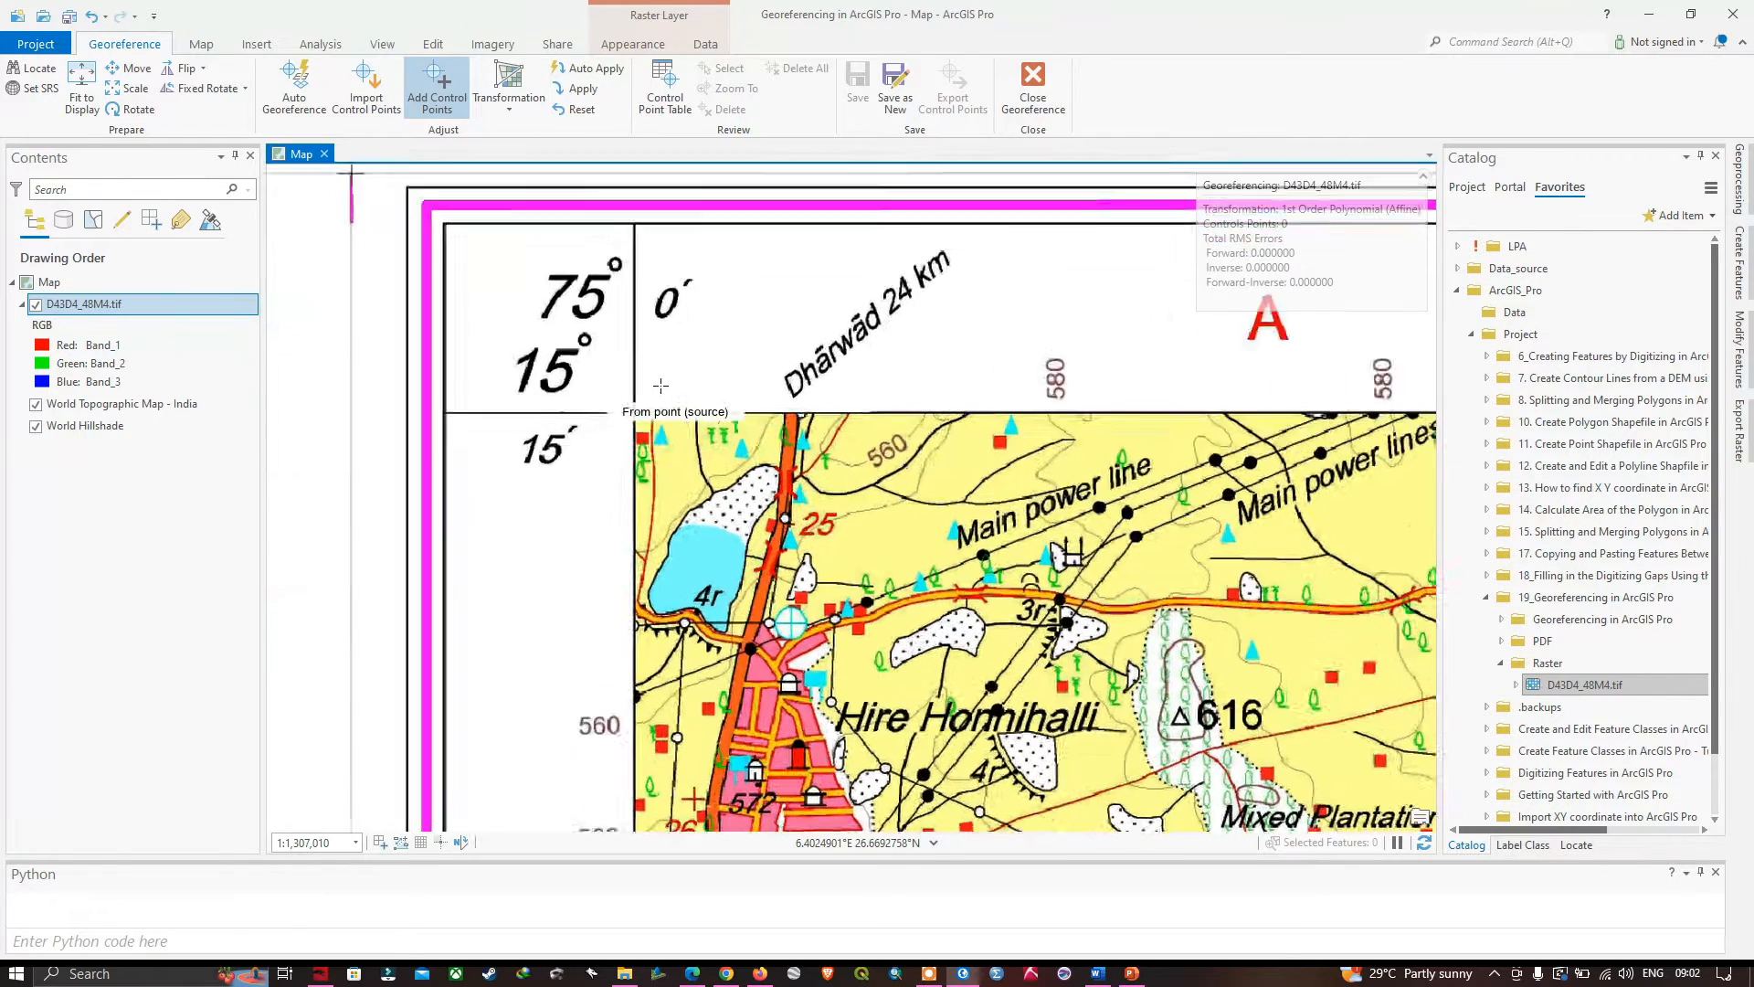
{"action": "scroll", "coordinate": [591, 437], "scroll_direction": "up", "scroll_amount": 2}
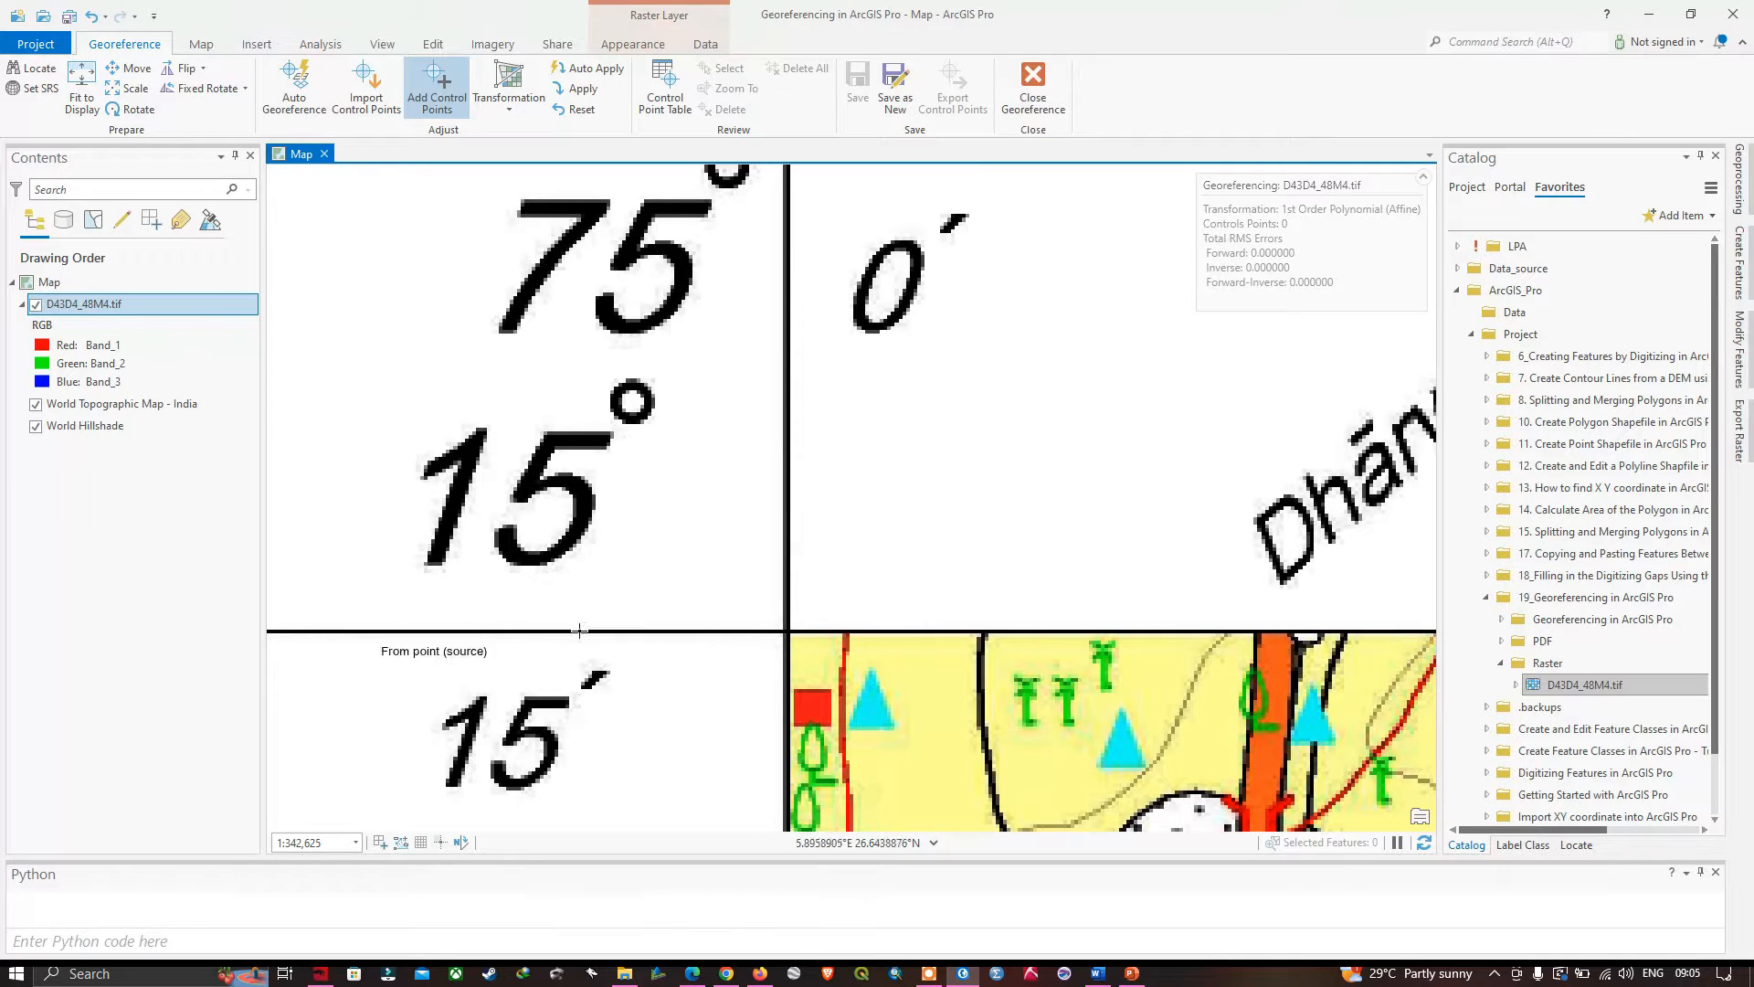
{"action": "left_click", "coordinate": [787, 633]}
{"action": "right_click", "coordinate": [787, 632]}
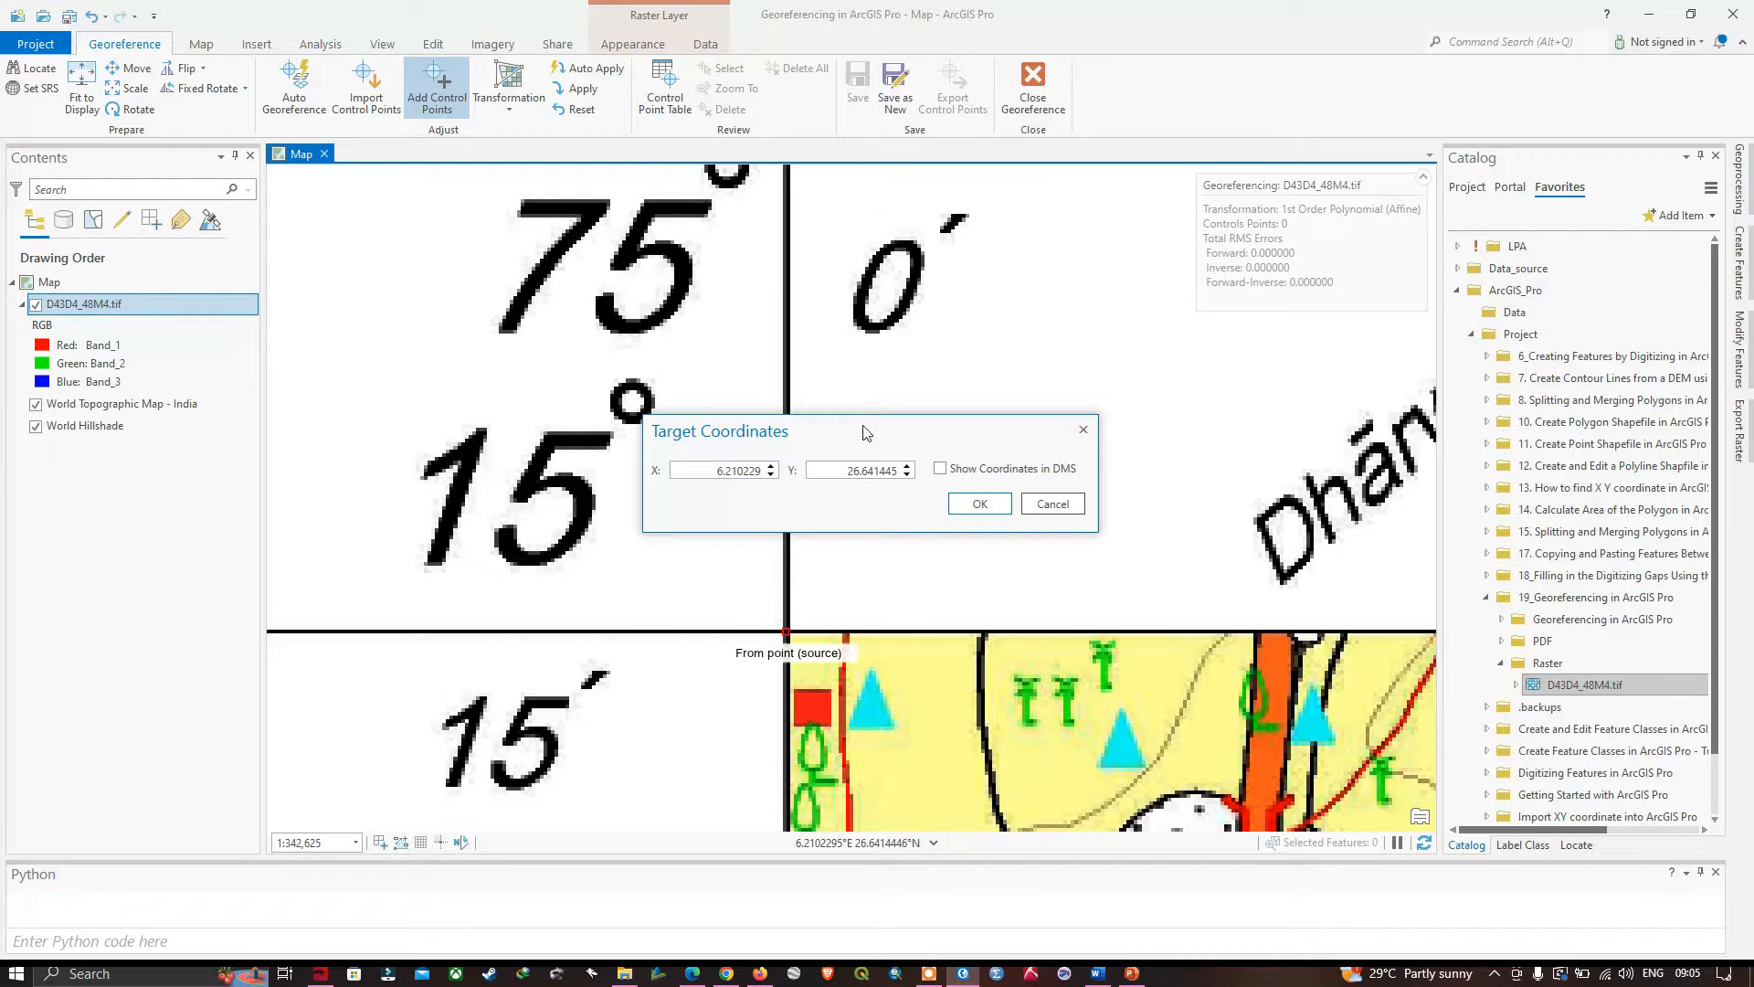
{"action": "left_click_drag", "start_coordinate": [870, 433], "coordinate": [1037, 506]}
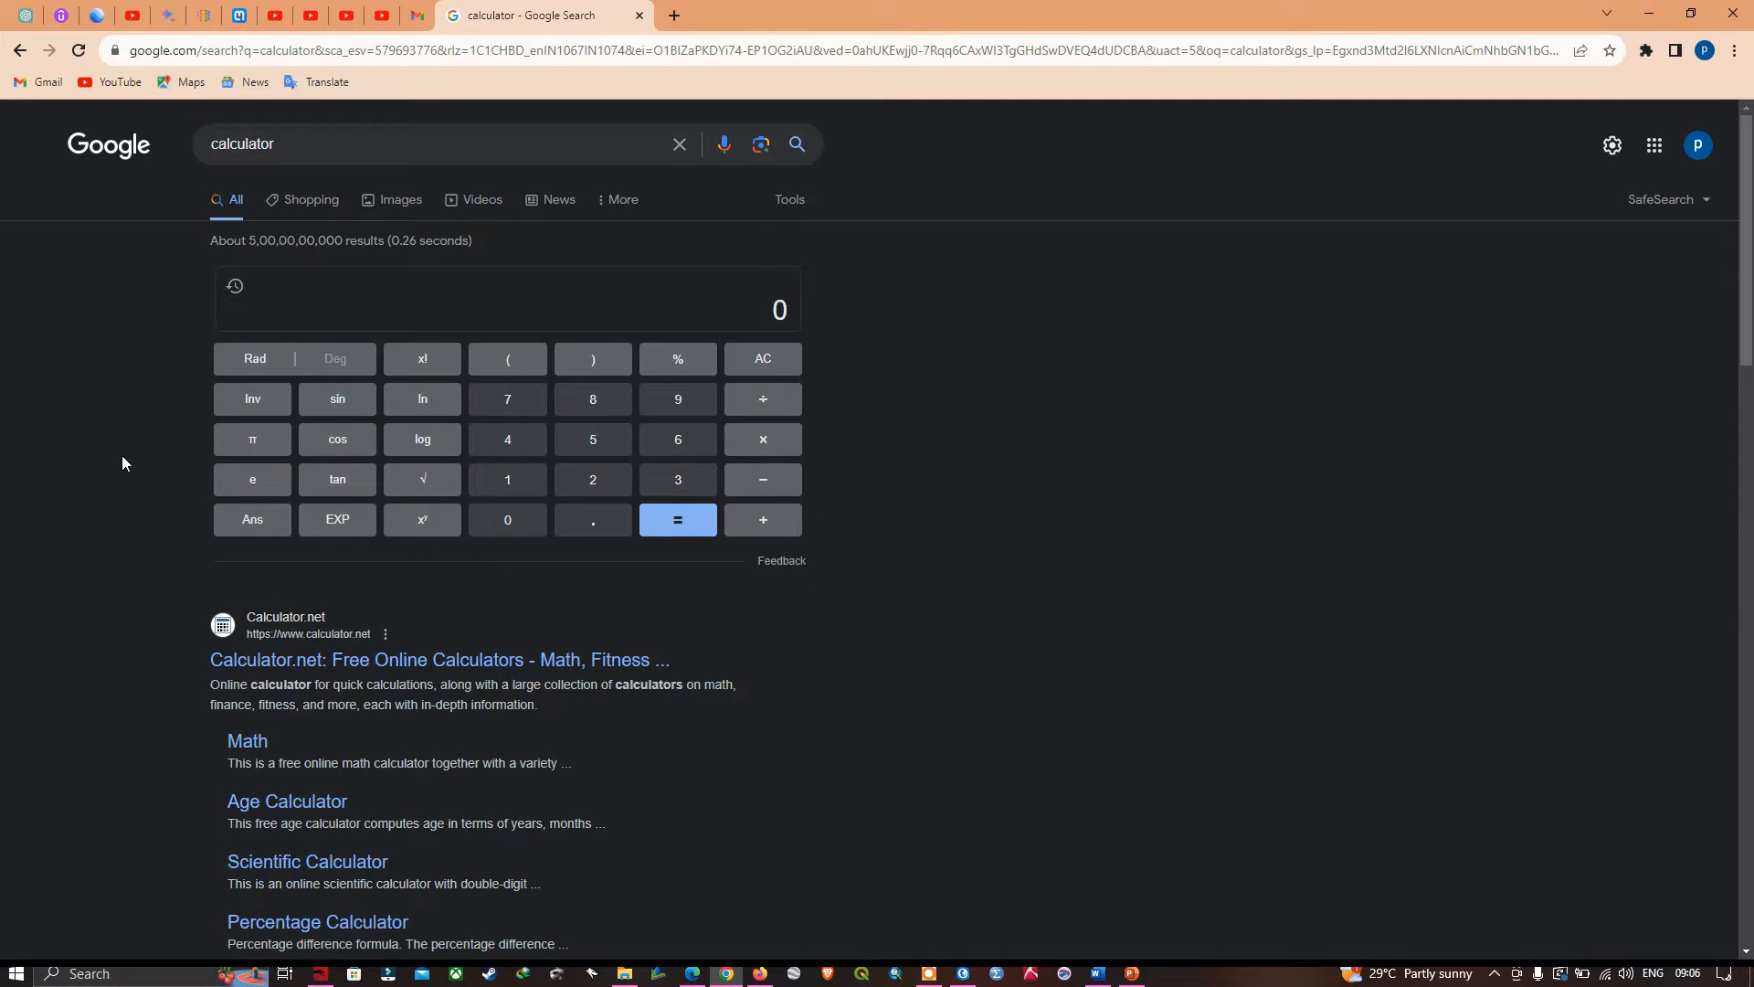
- In Google's calculator, enter the degrees and minutes of the corner's longitude as 75 + 0 ÷ 60
{"action": "left_click", "coordinate": [514, 408]}
{"action": "left_click", "coordinate": [603, 440]}
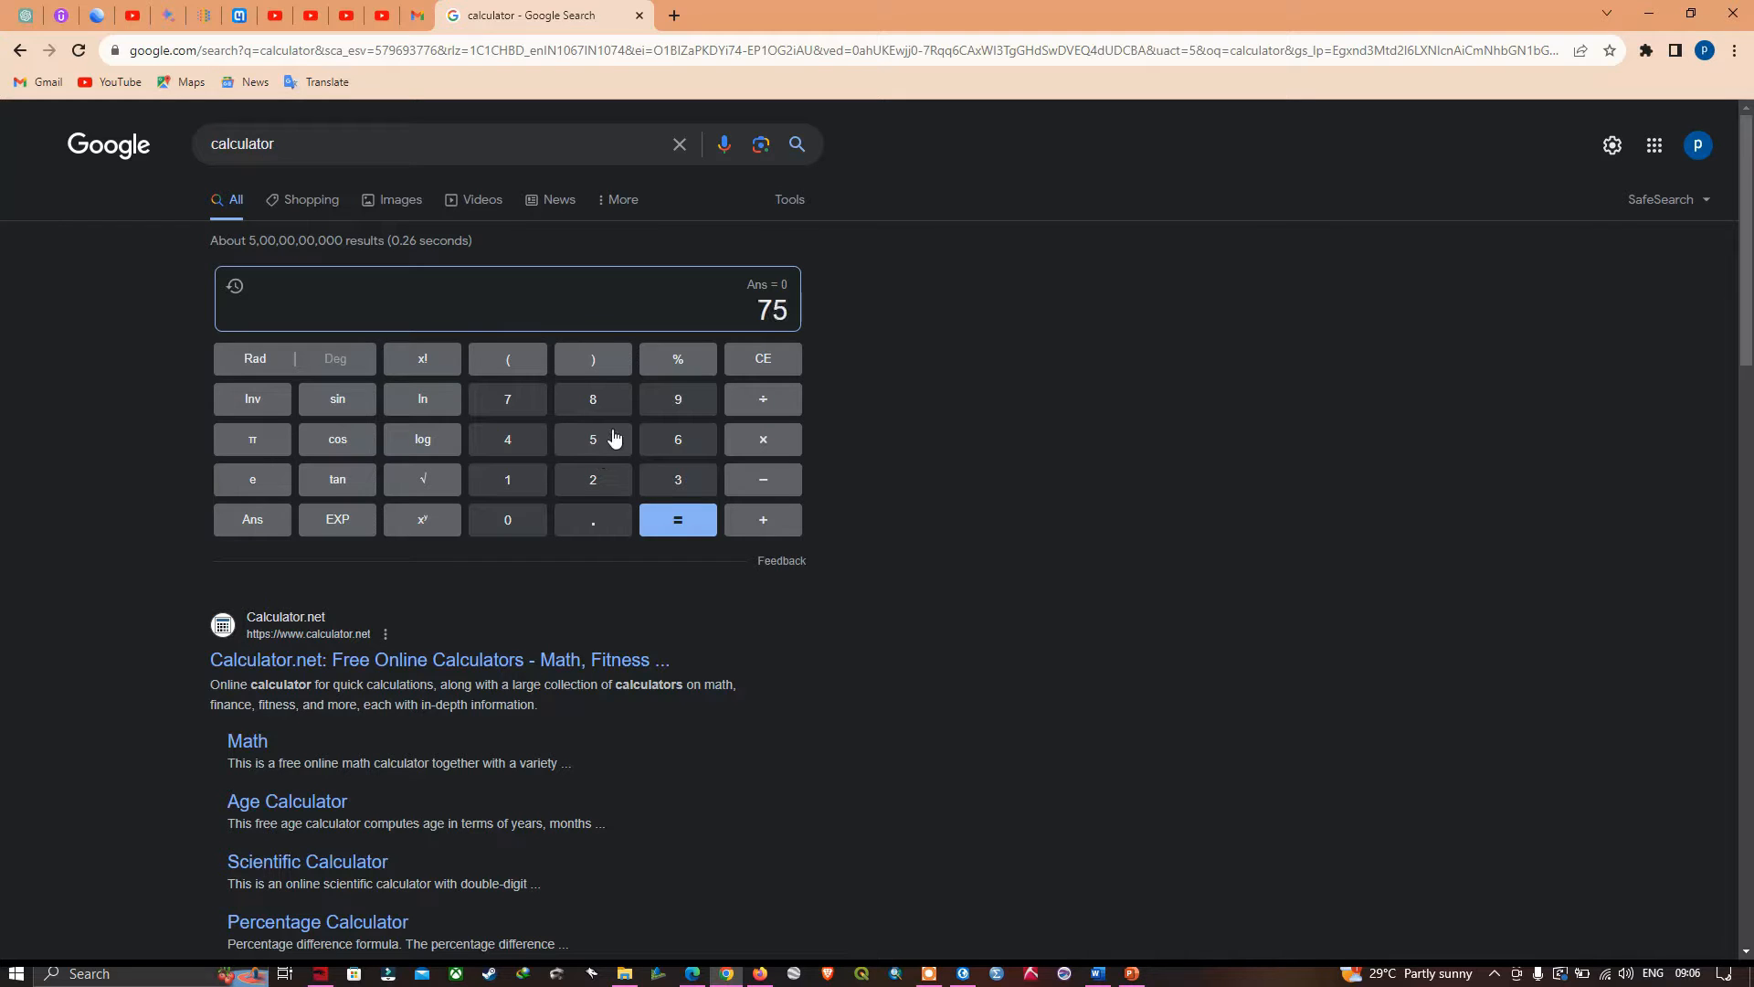
{"action": "left_click", "coordinate": [765, 522]}
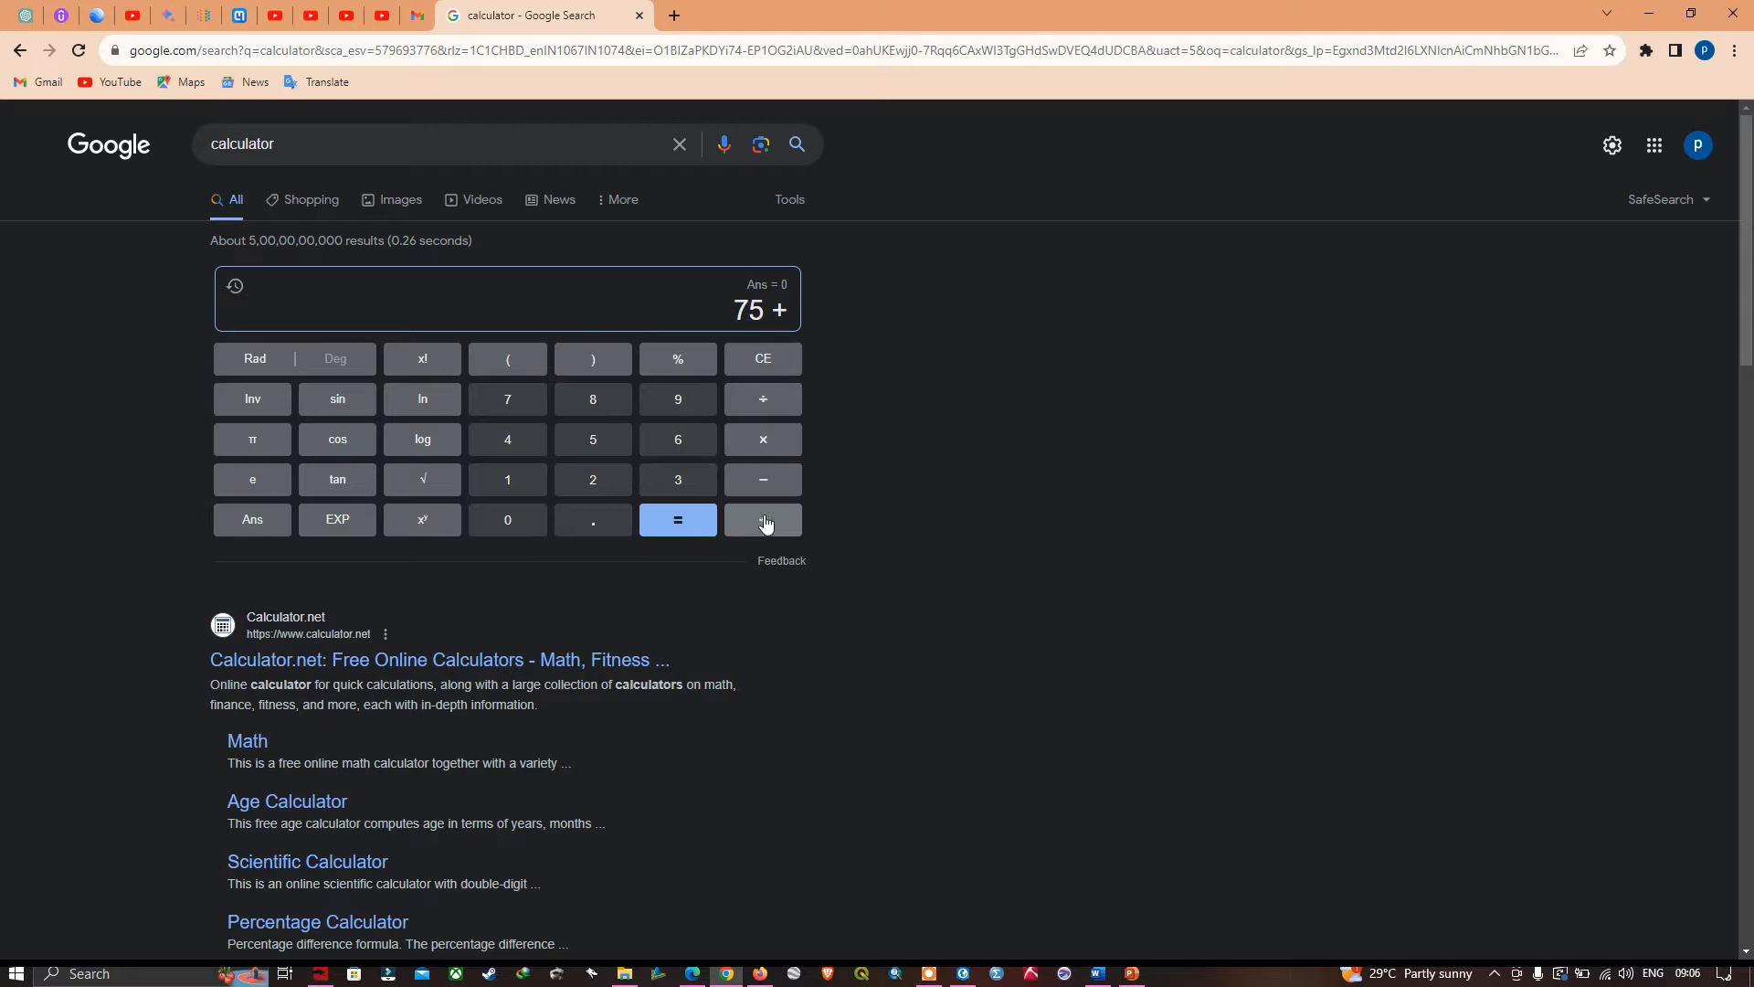
{"action": "left_click", "coordinate": [513, 526]}
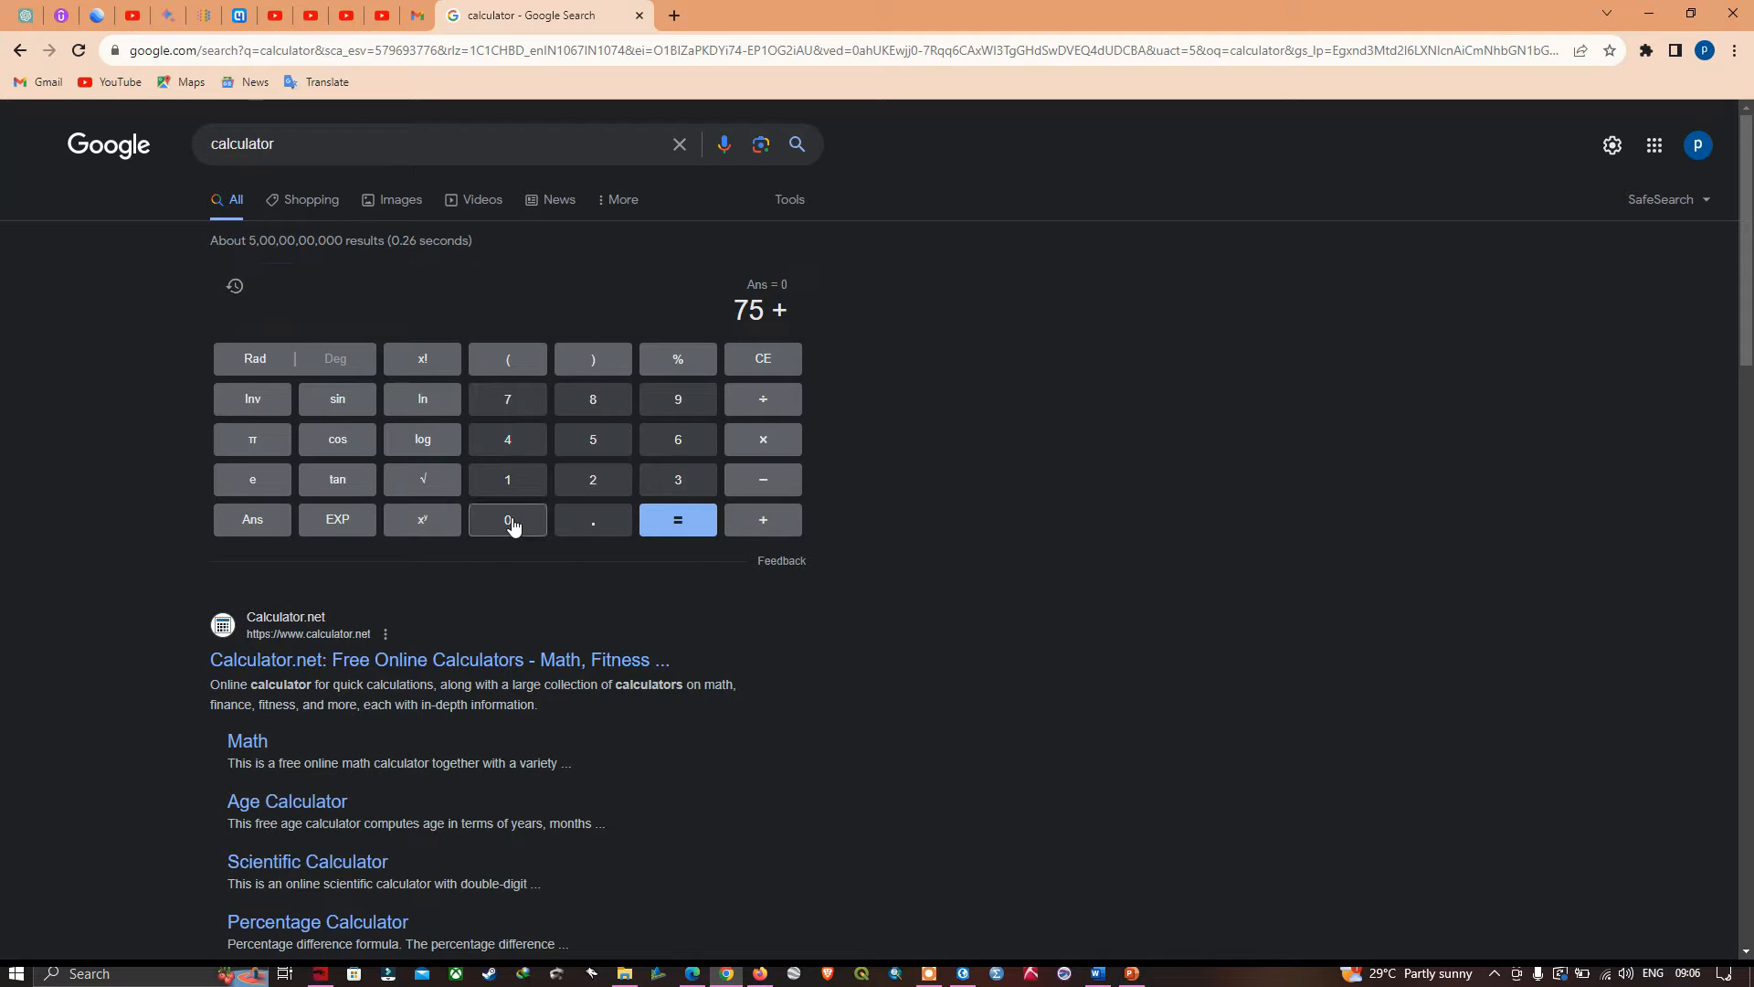
{"action": "left_click", "coordinate": [764, 399]}
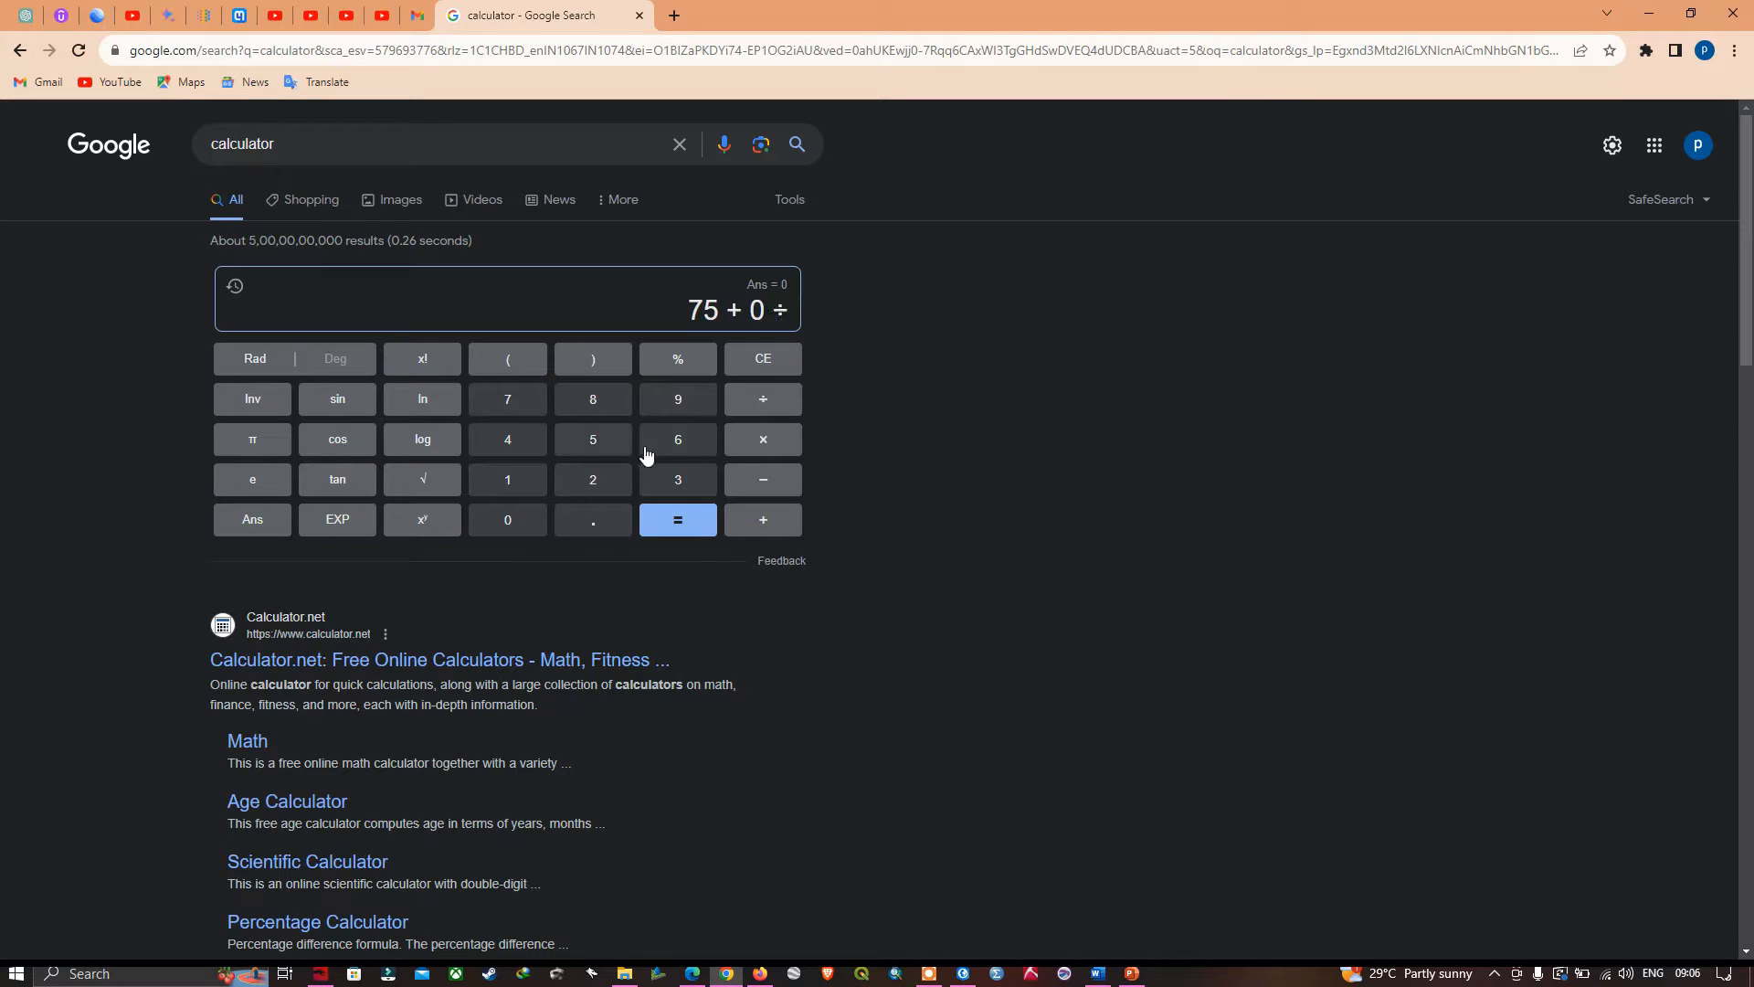
{"action": "left_click", "coordinate": [647, 452]}
{"action": "left_click", "coordinate": [521, 521]}
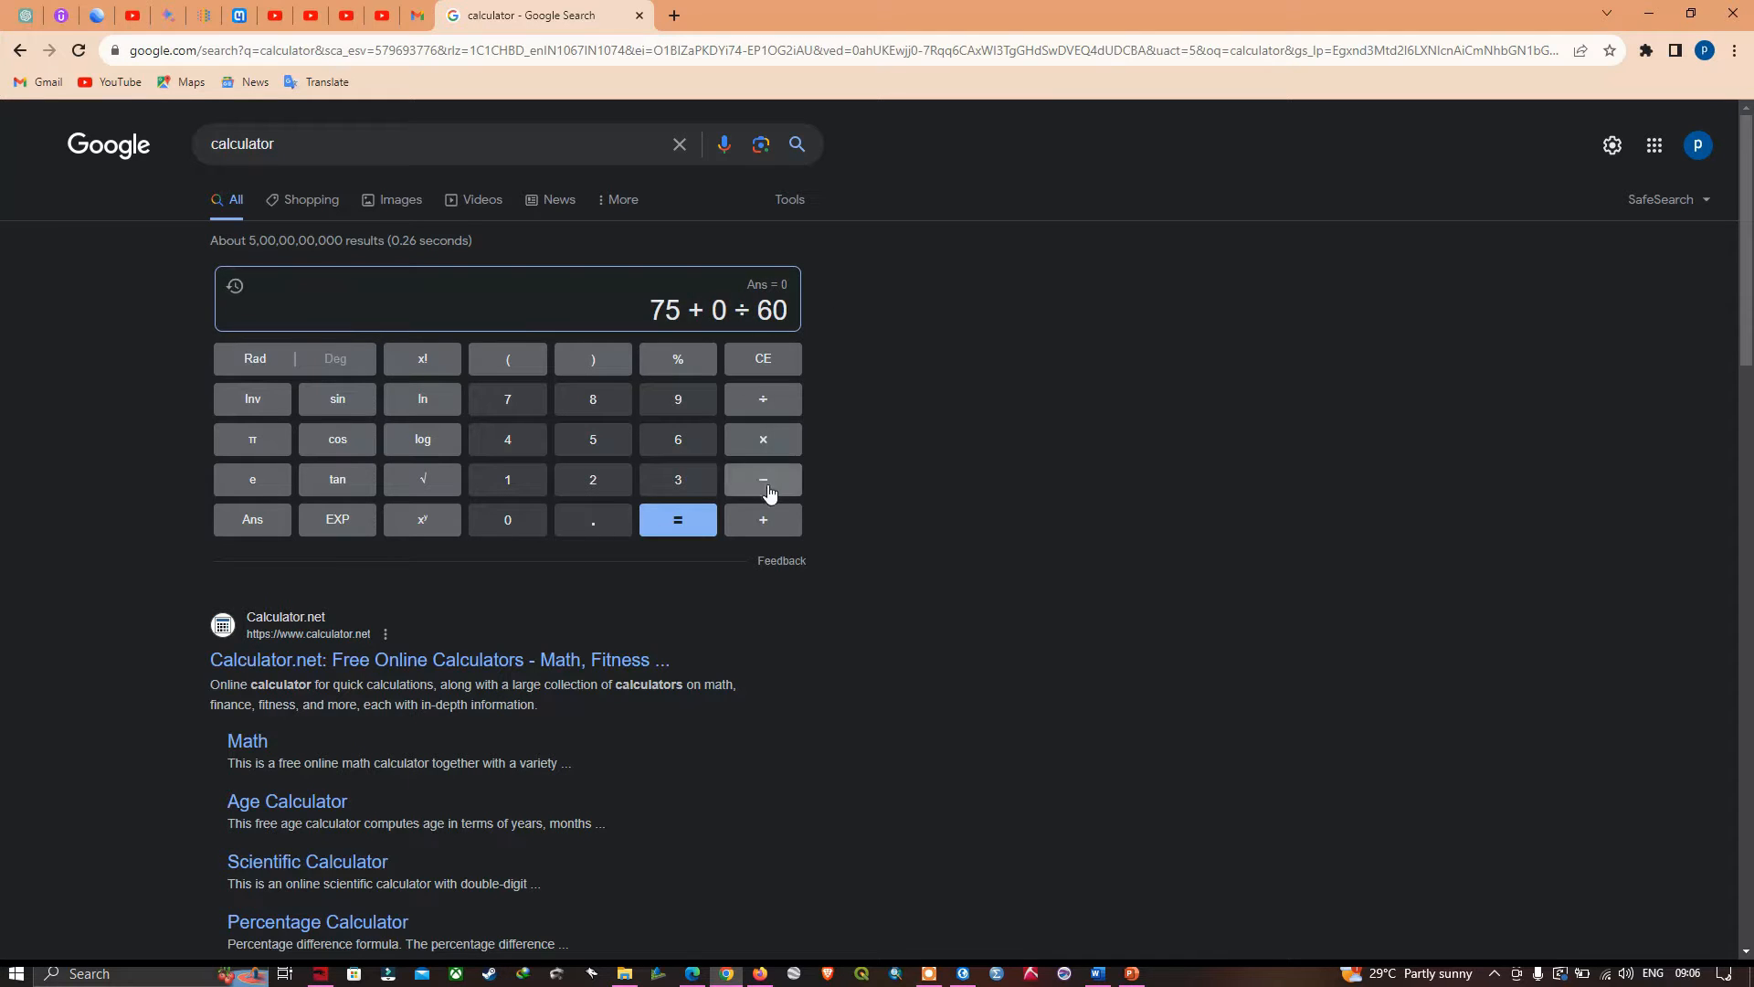
- Recheck the corner's longitude label in ArcGIS Pro and add the seconds term + 0 ÷ 3600 to the calculator expression
{"action": "left_click", "coordinate": [765, 523]}
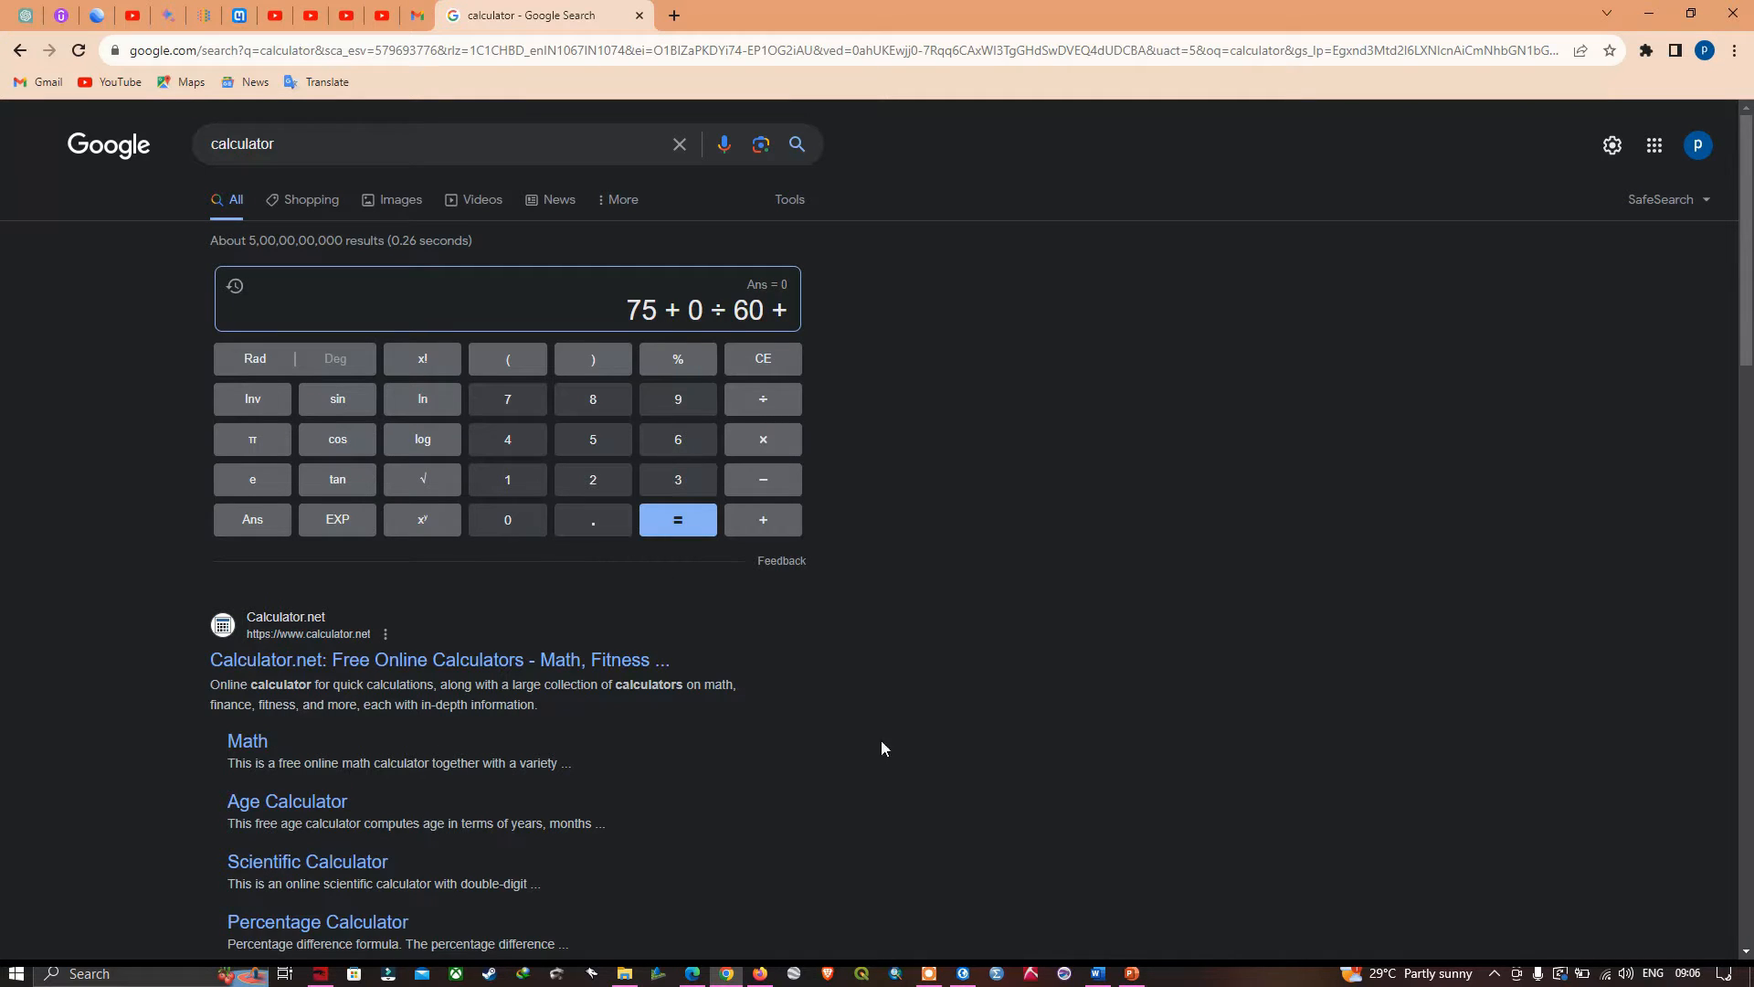
{"action": "left_click", "coordinate": [963, 974]}
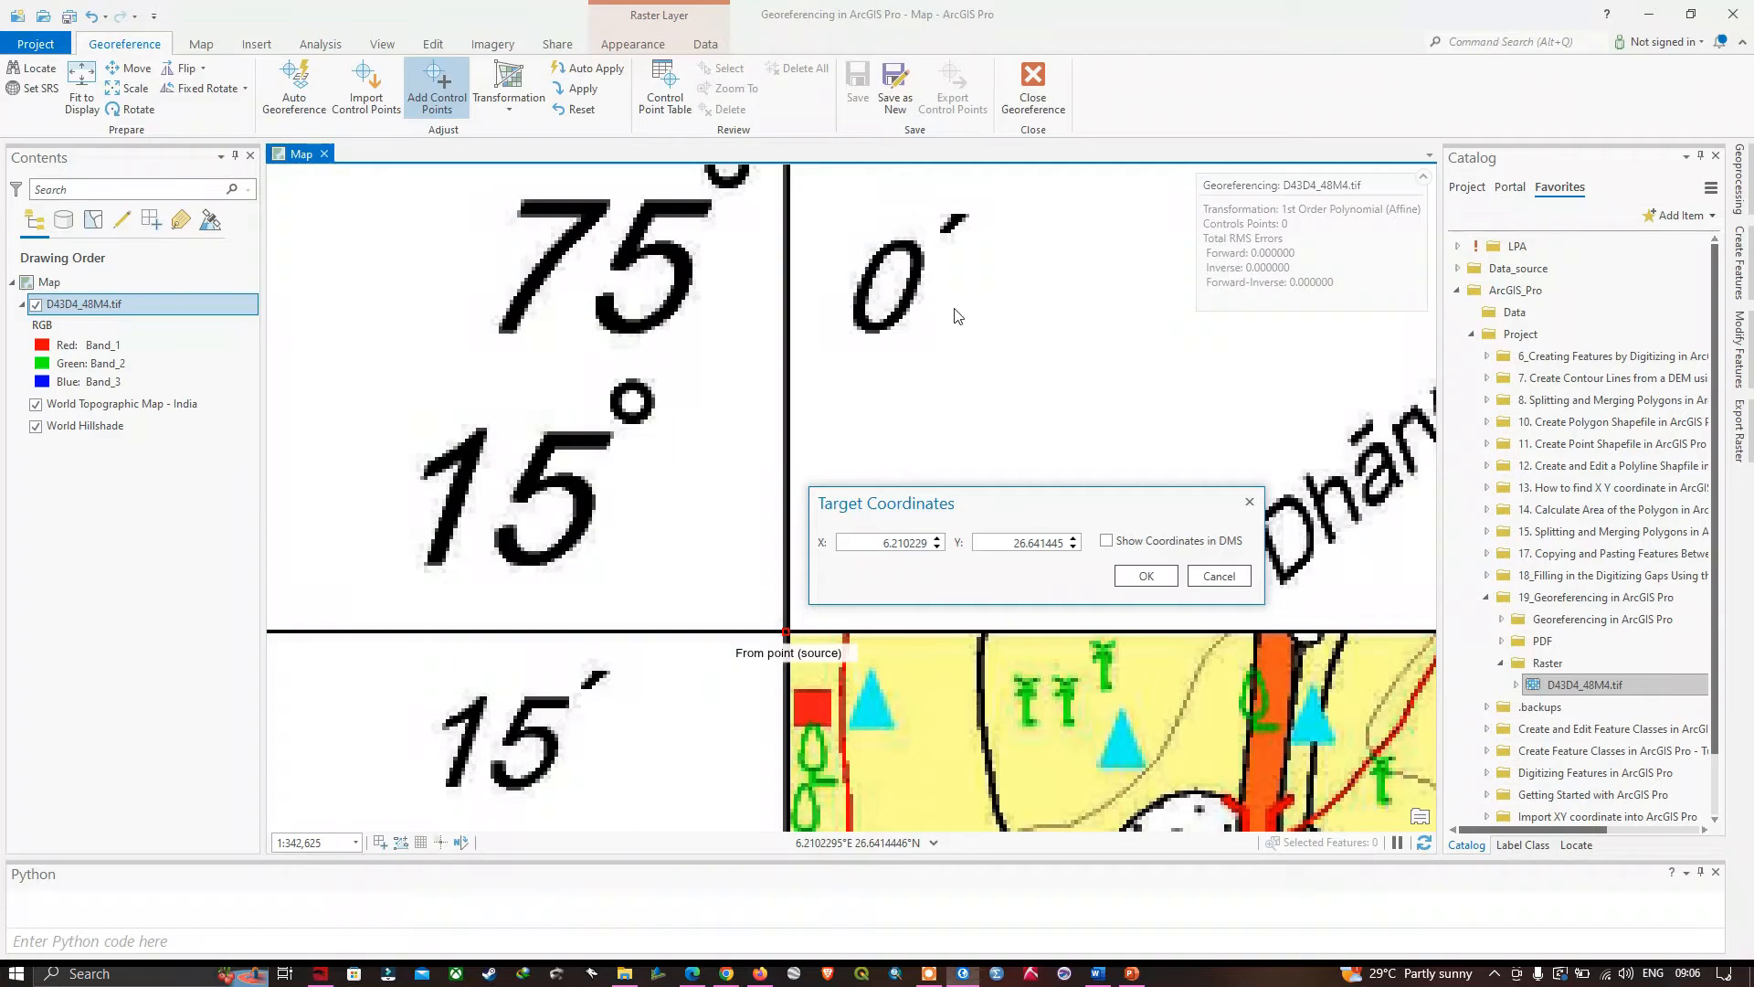
{"action": "left_click", "coordinate": [734, 974]}
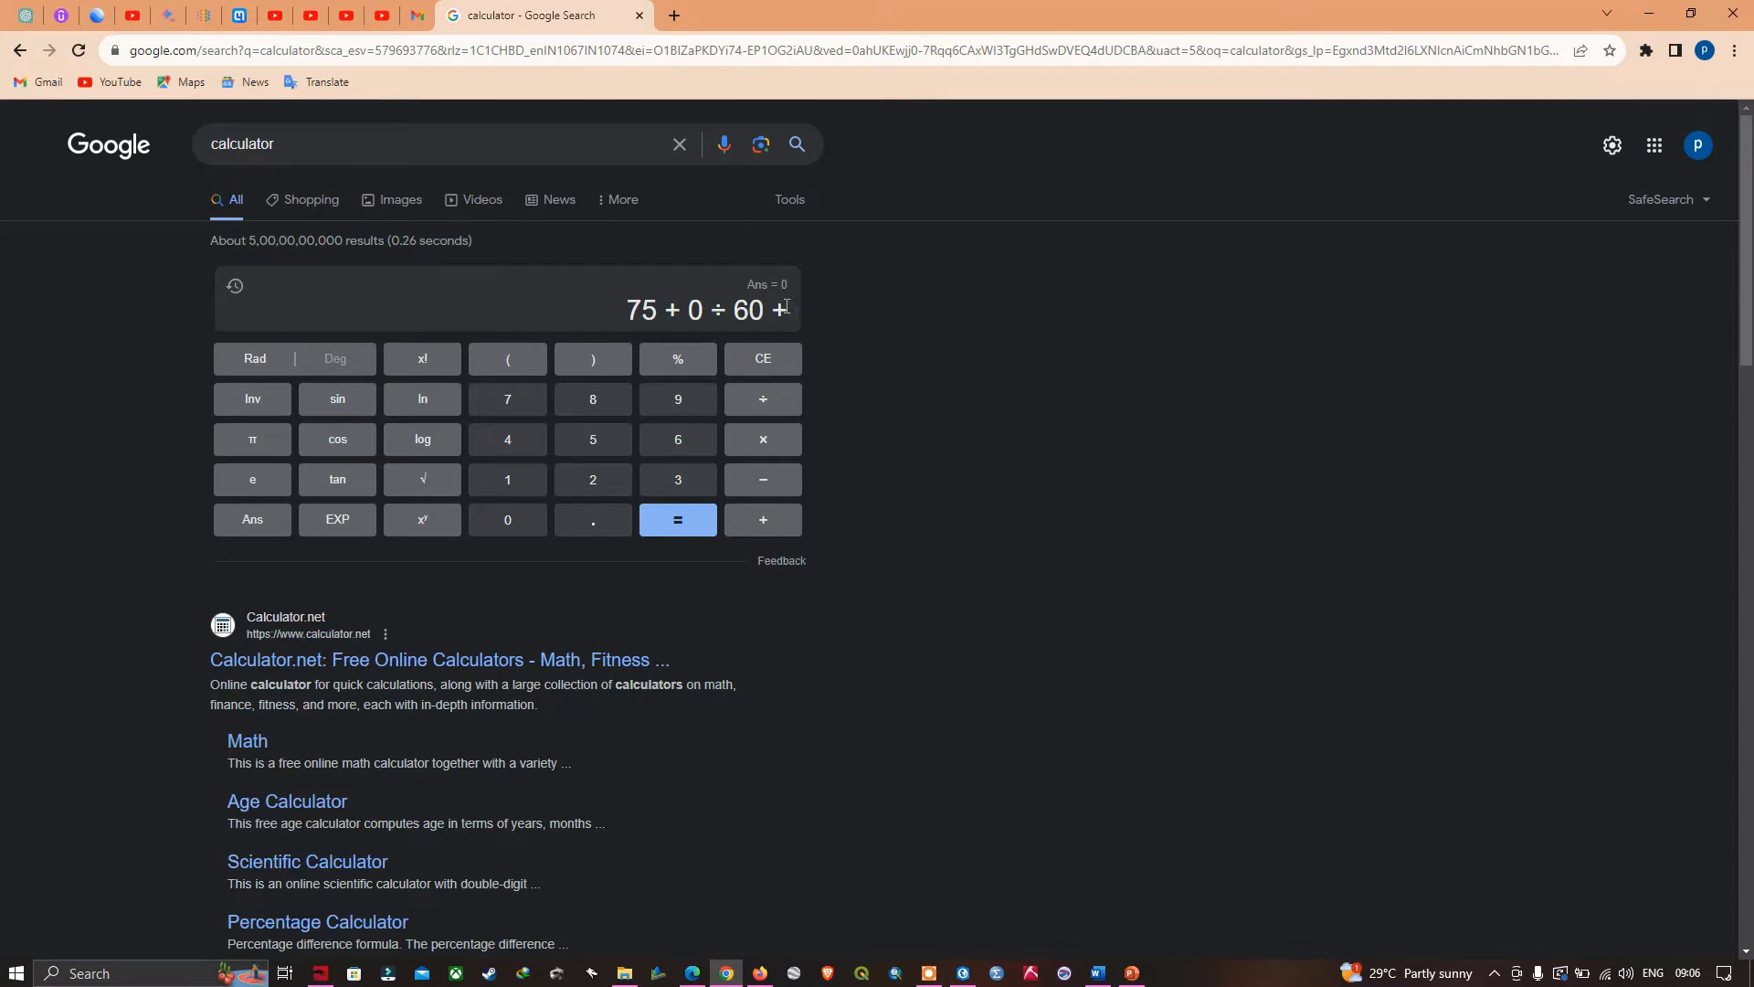
{"action": "left_click", "coordinate": [517, 521]}
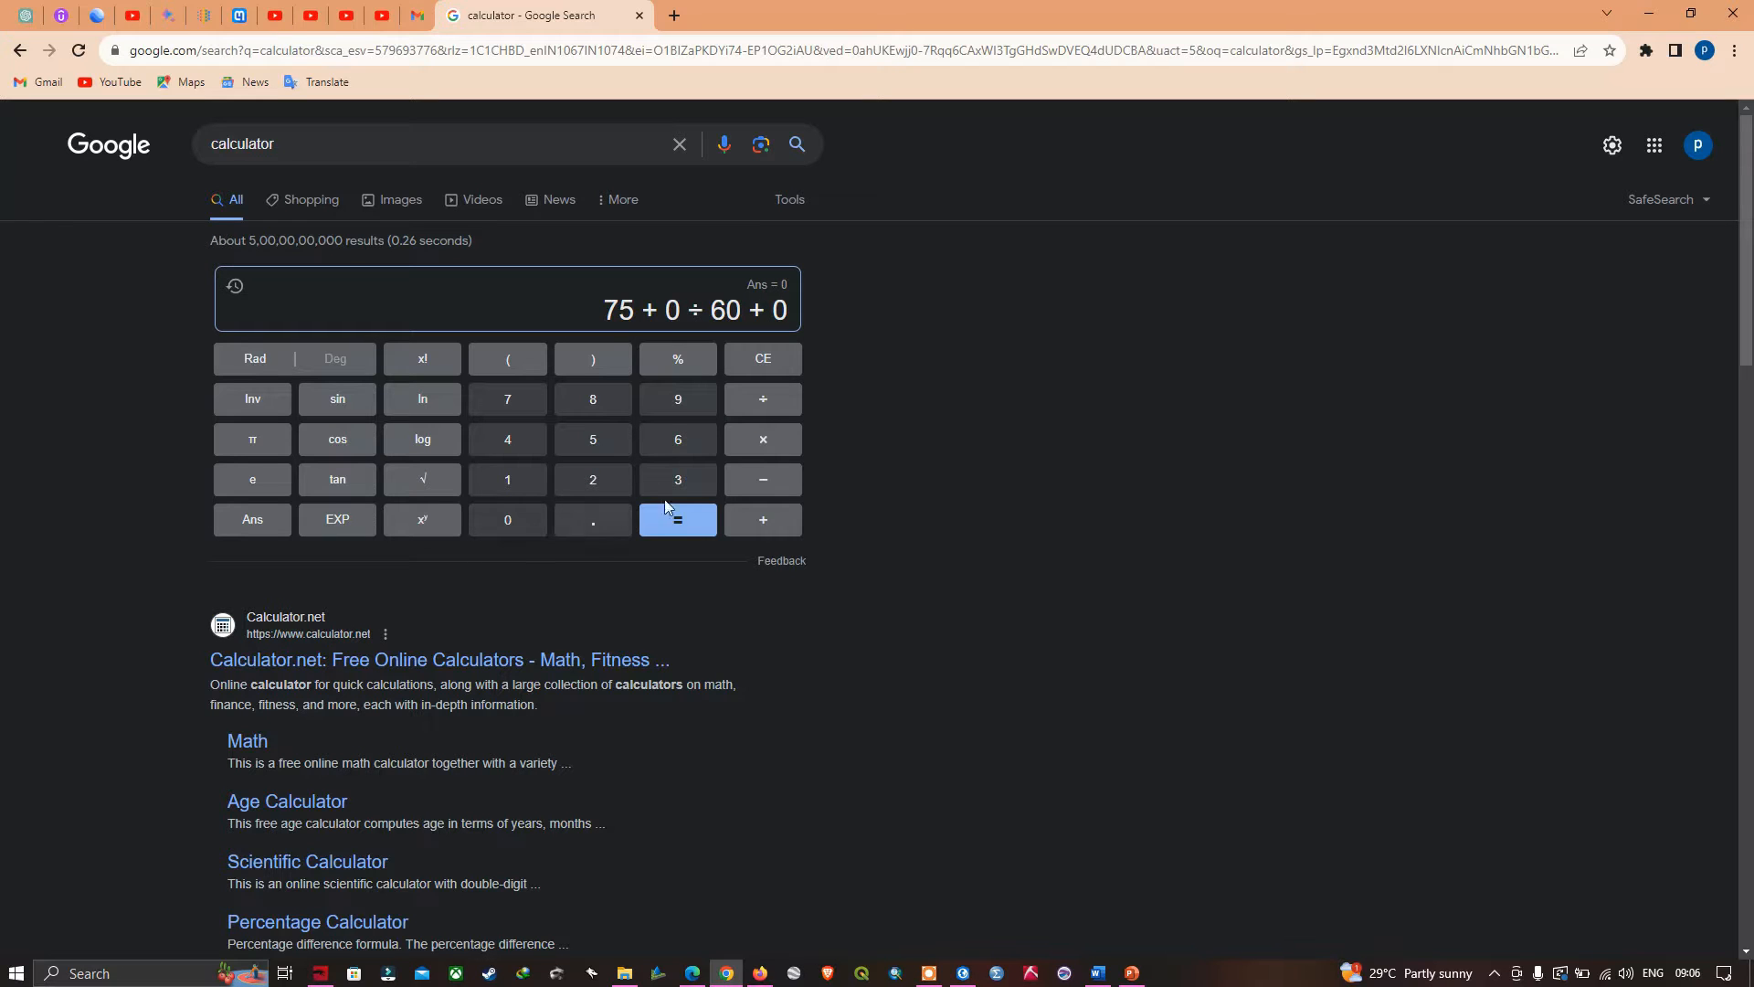
{"action": "left_click", "coordinate": [773, 408]}
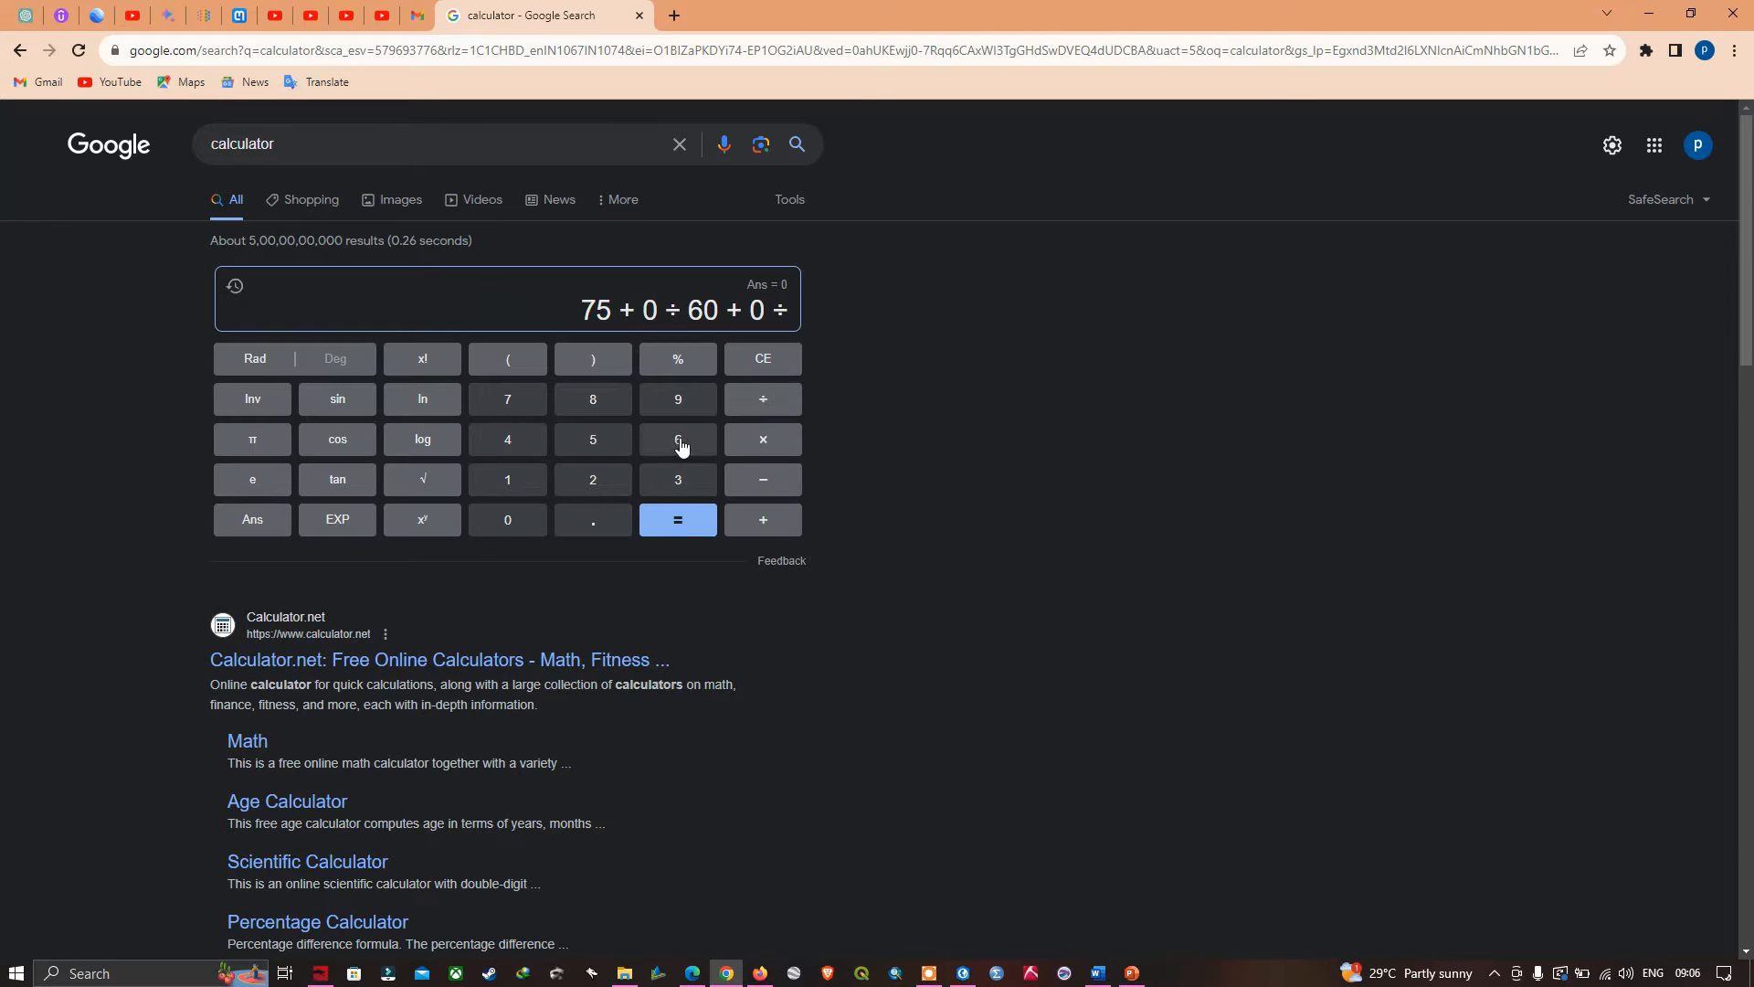
{"action": "left_click", "coordinate": [681, 475]}
{"action": "left_click", "coordinate": [662, 454]}
{"action": "left_click", "coordinate": [548, 521]}
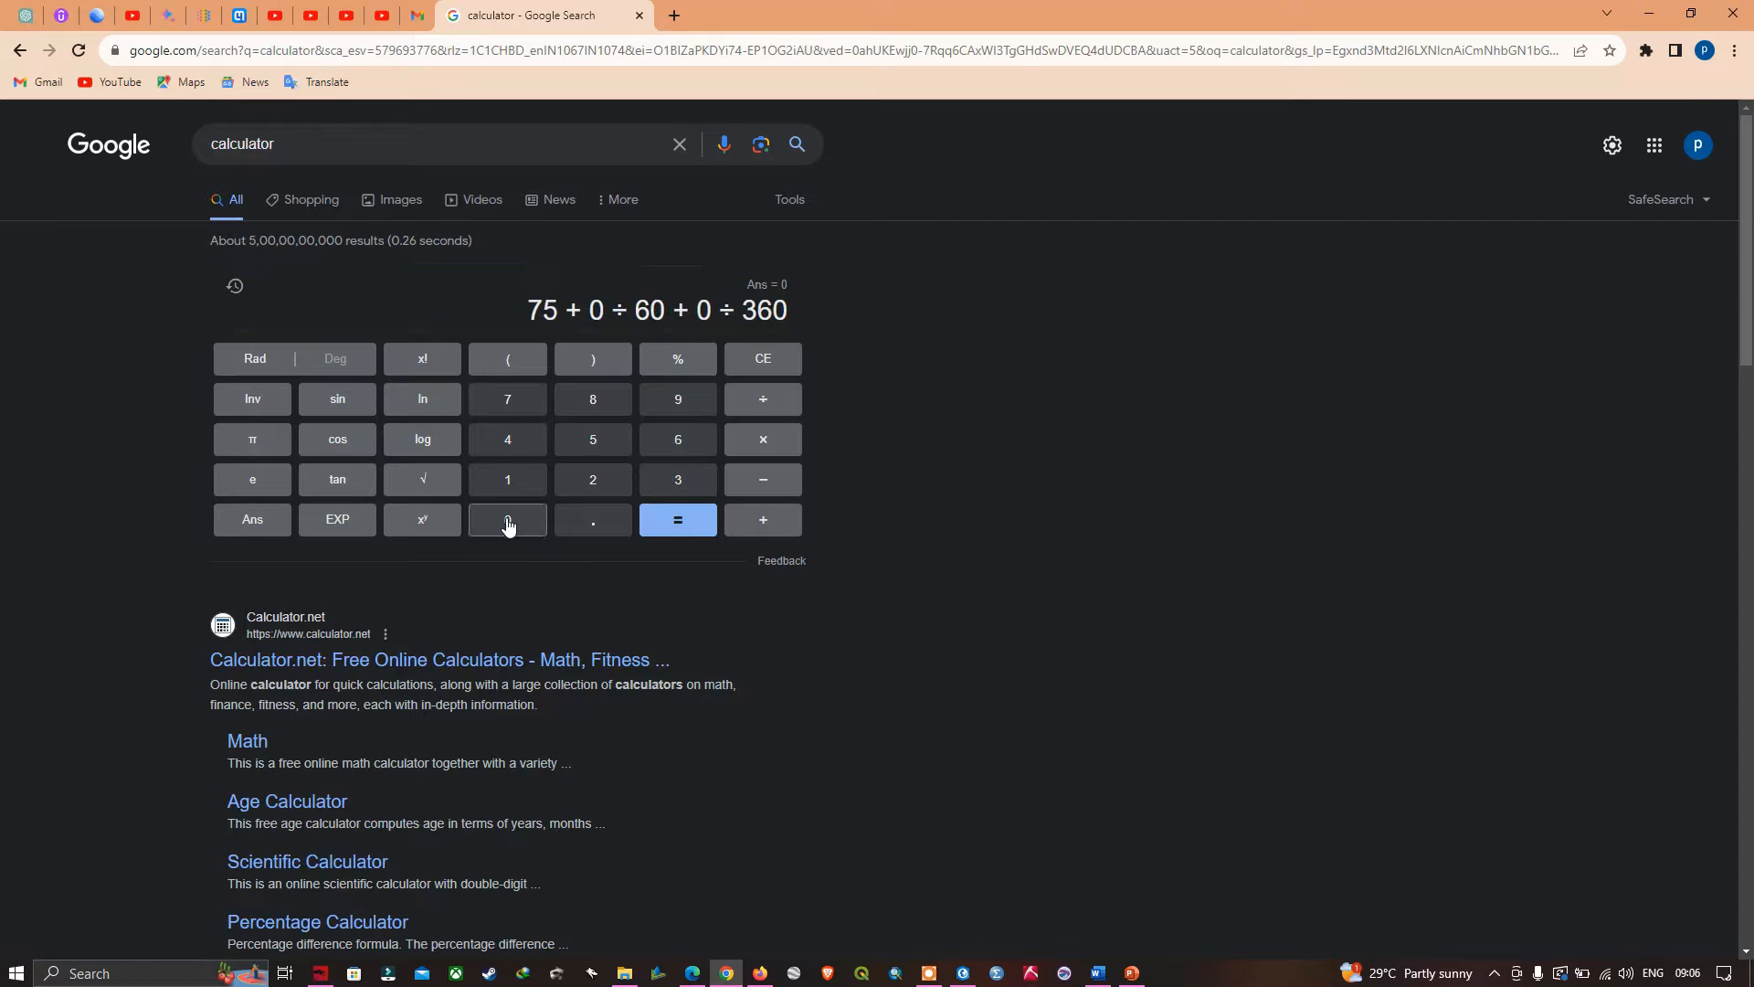
{"action": "left_click", "coordinate": [514, 522]}
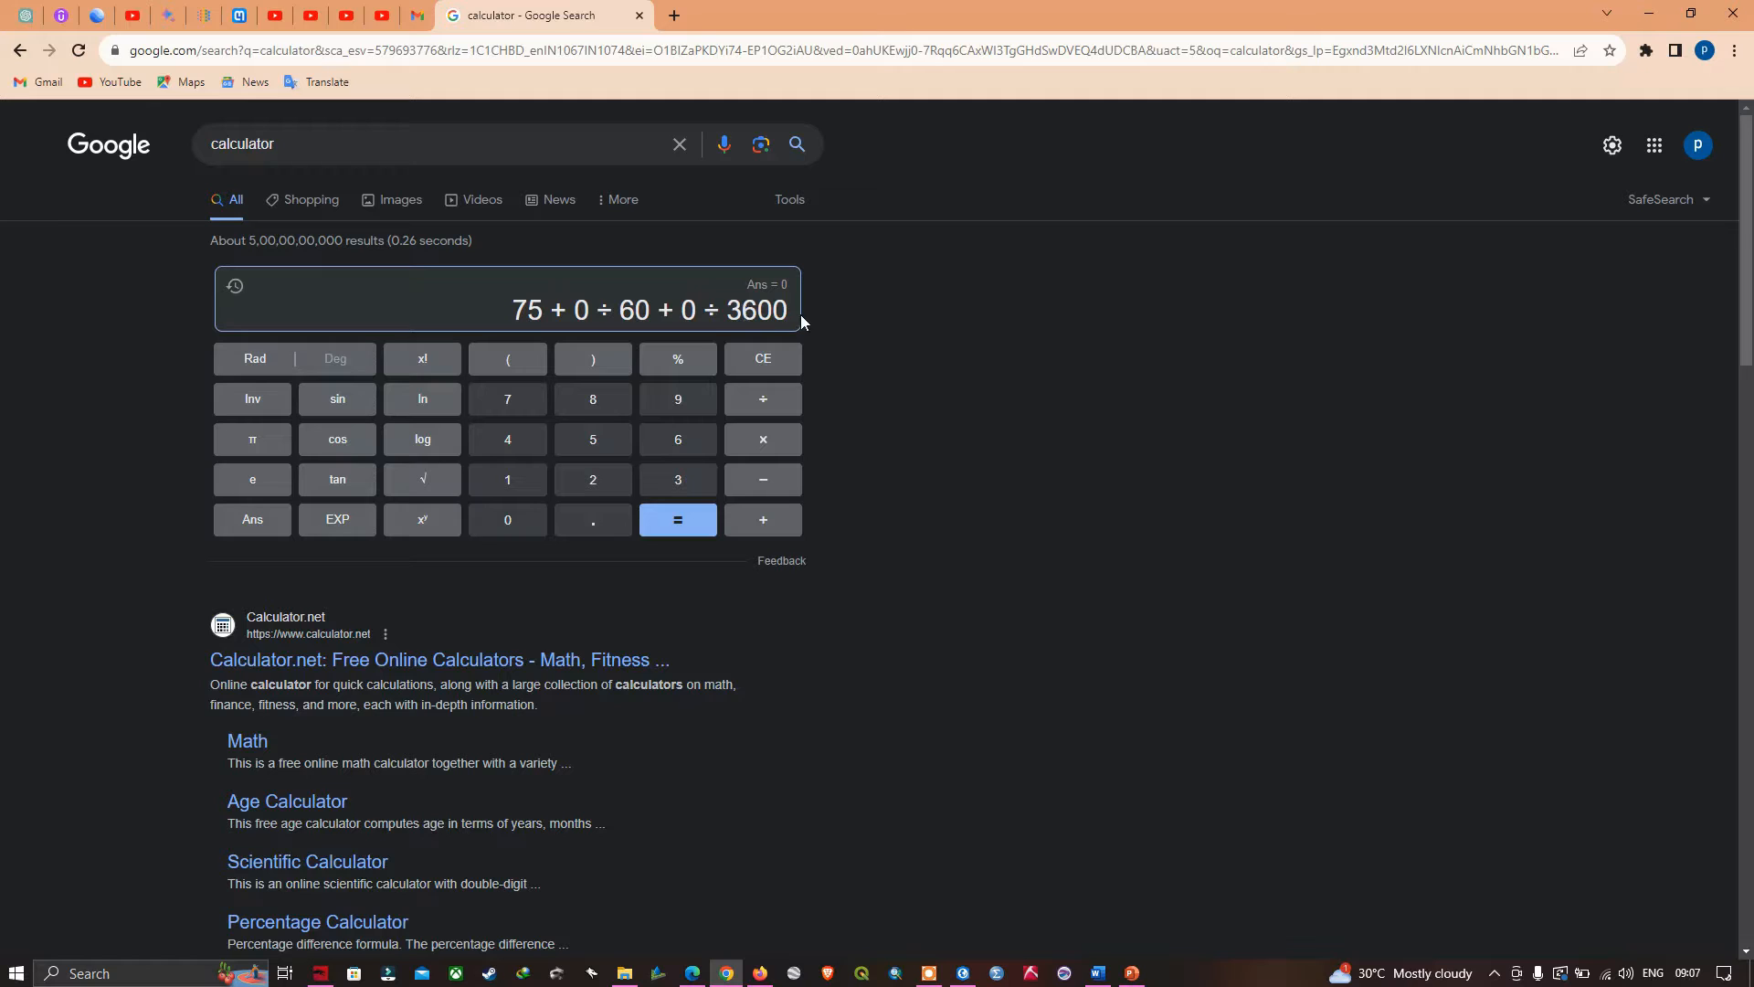
- Evaluate the corner's longitude expression and enter 75 as the control point's target X in ArcGIS Pro
{"action": "left_click", "coordinate": [688, 528]}
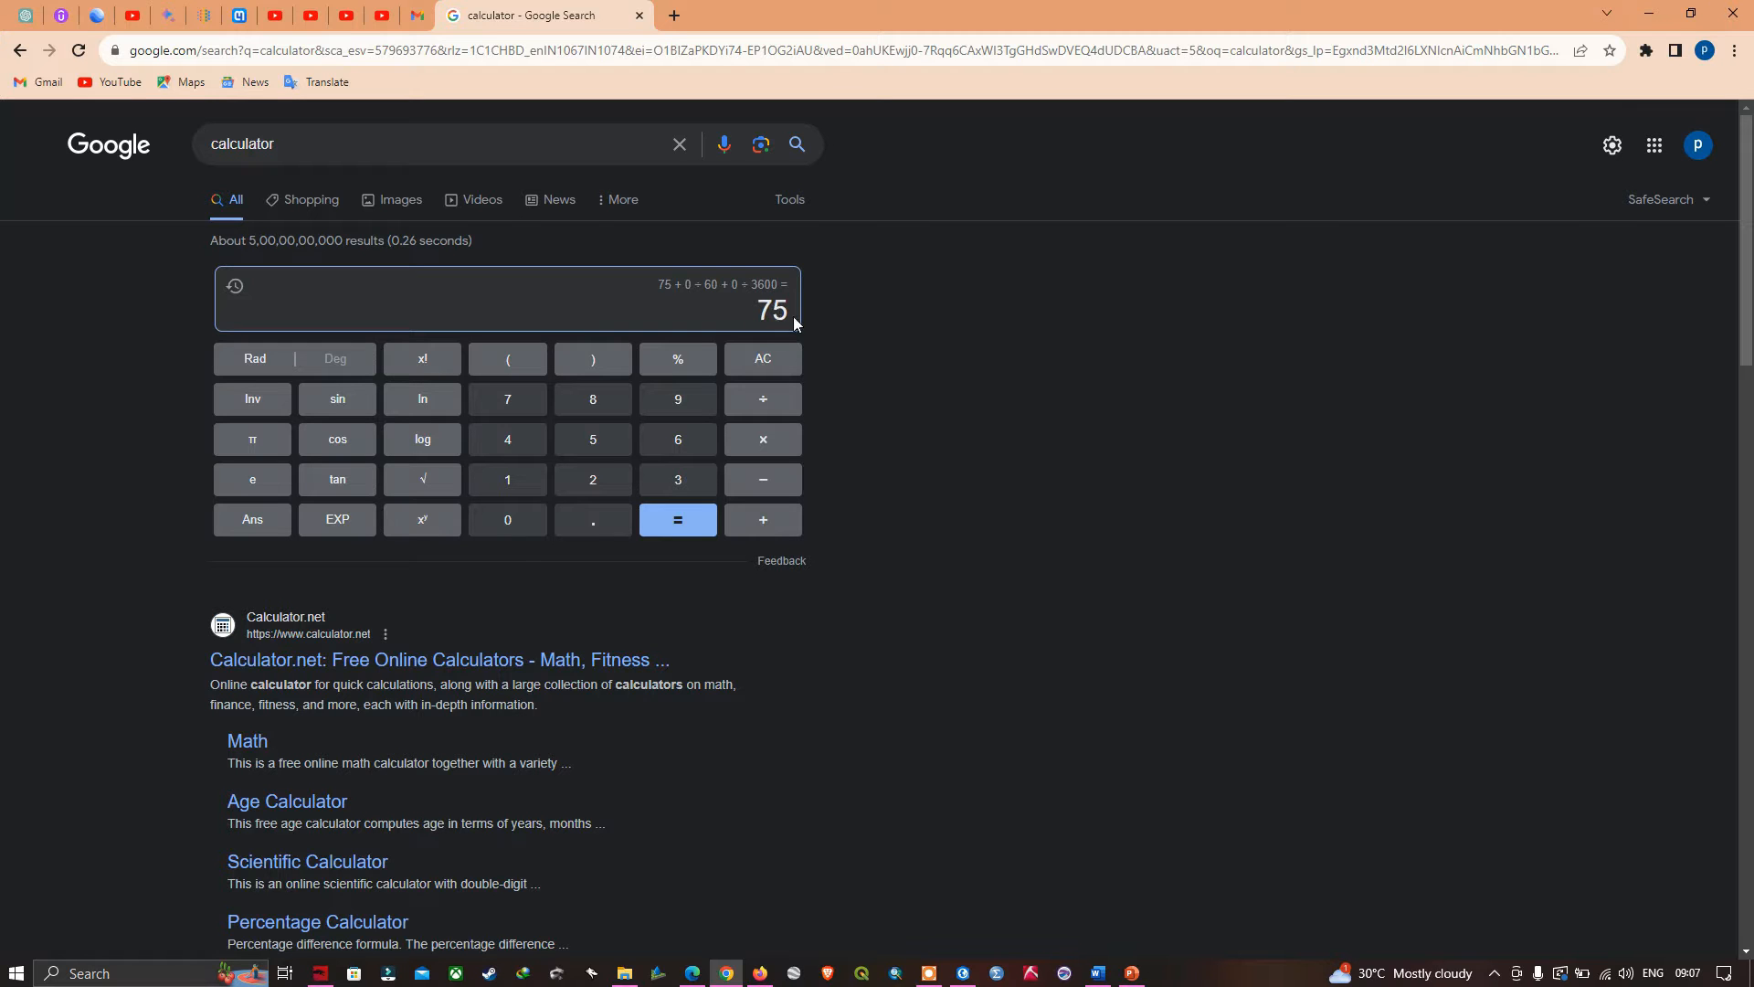
{"action": "key", "text": "alt+Tab"}
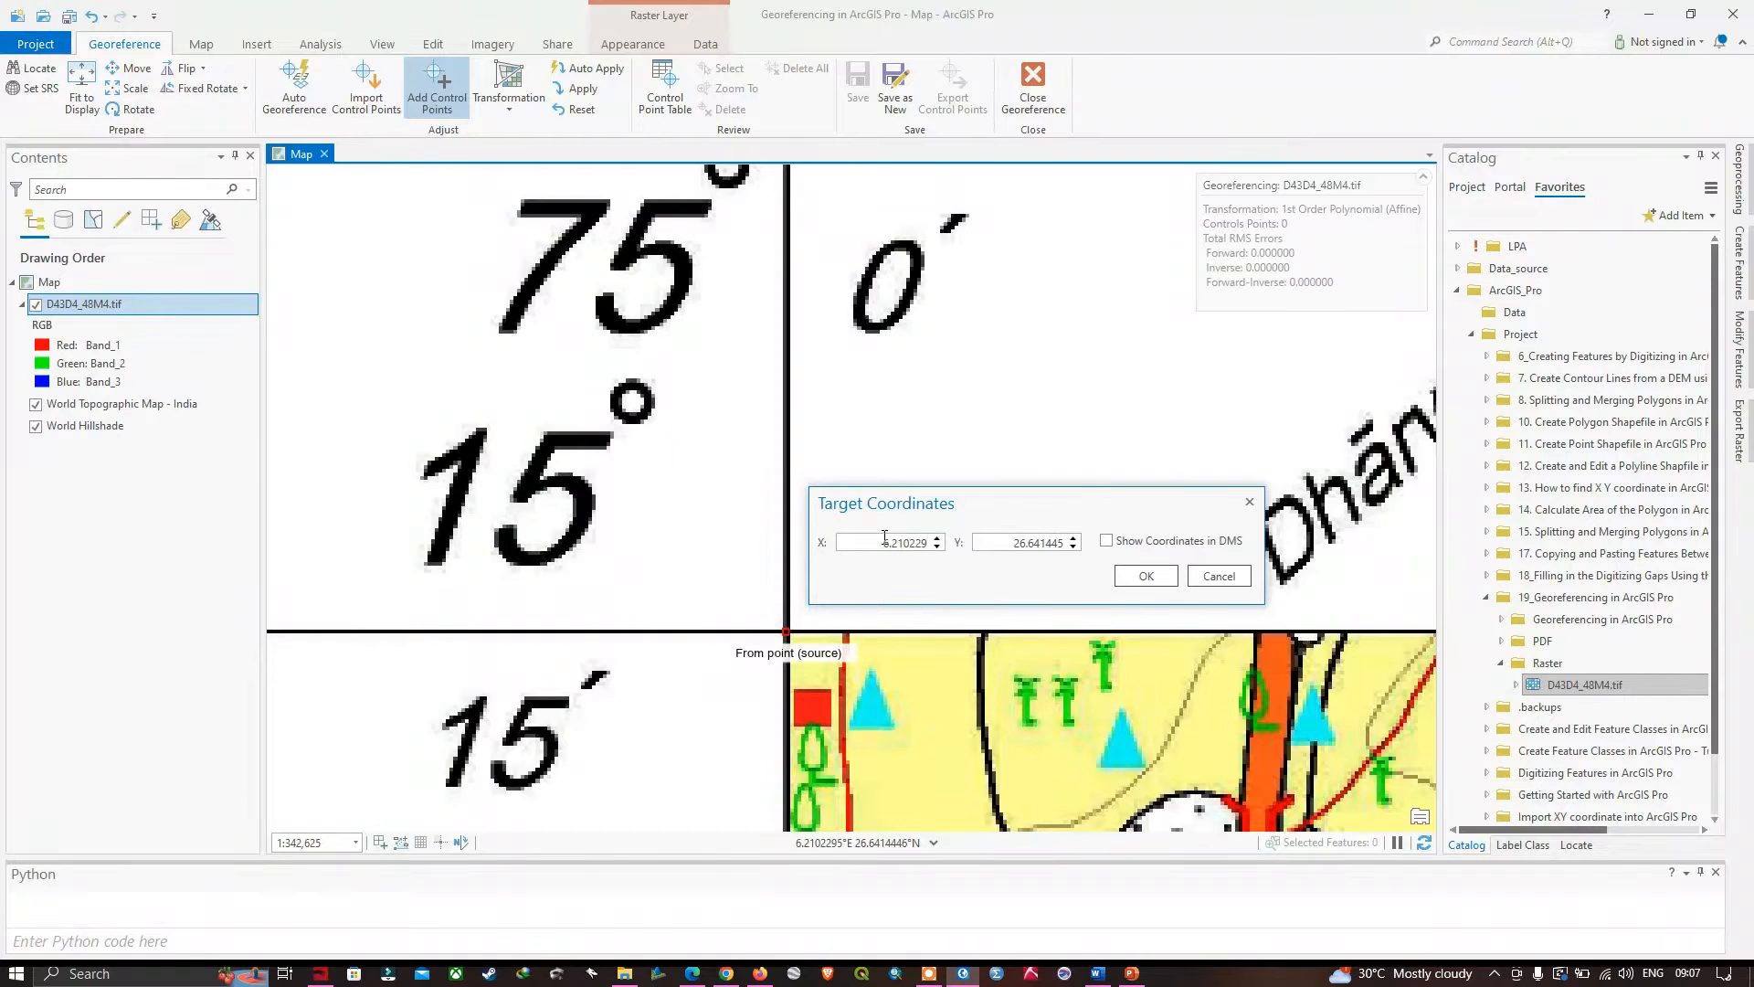
{"action": "left_click_drag", "start_coordinate": [882, 541], "coordinate": [948, 550]}
{"action": "key", "text": "BackSpace"}
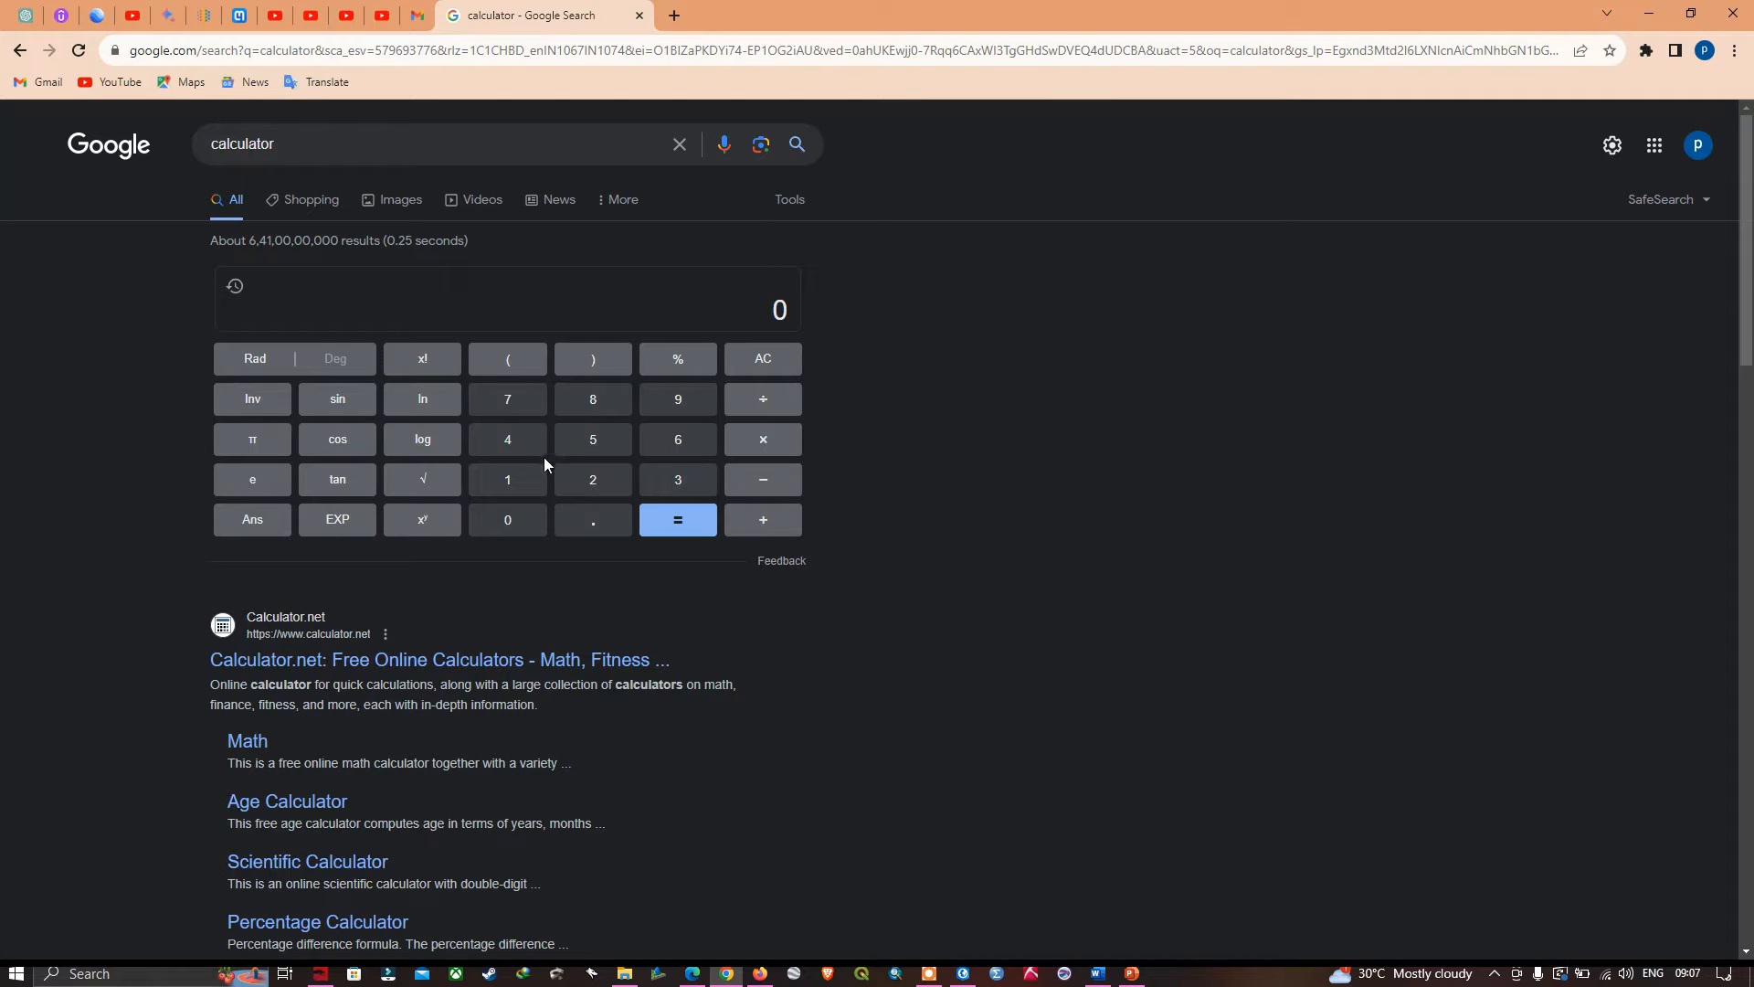
- In Google's calculator, enter the degrees and minutes of the upper-left corner's latitude as 15 + 15 ÷ 60
{"action": "left_click", "coordinate": [502, 485]}
{"action": "left_click", "coordinate": [589, 448]}
{"action": "left_click", "coordinate": [751, 519]}
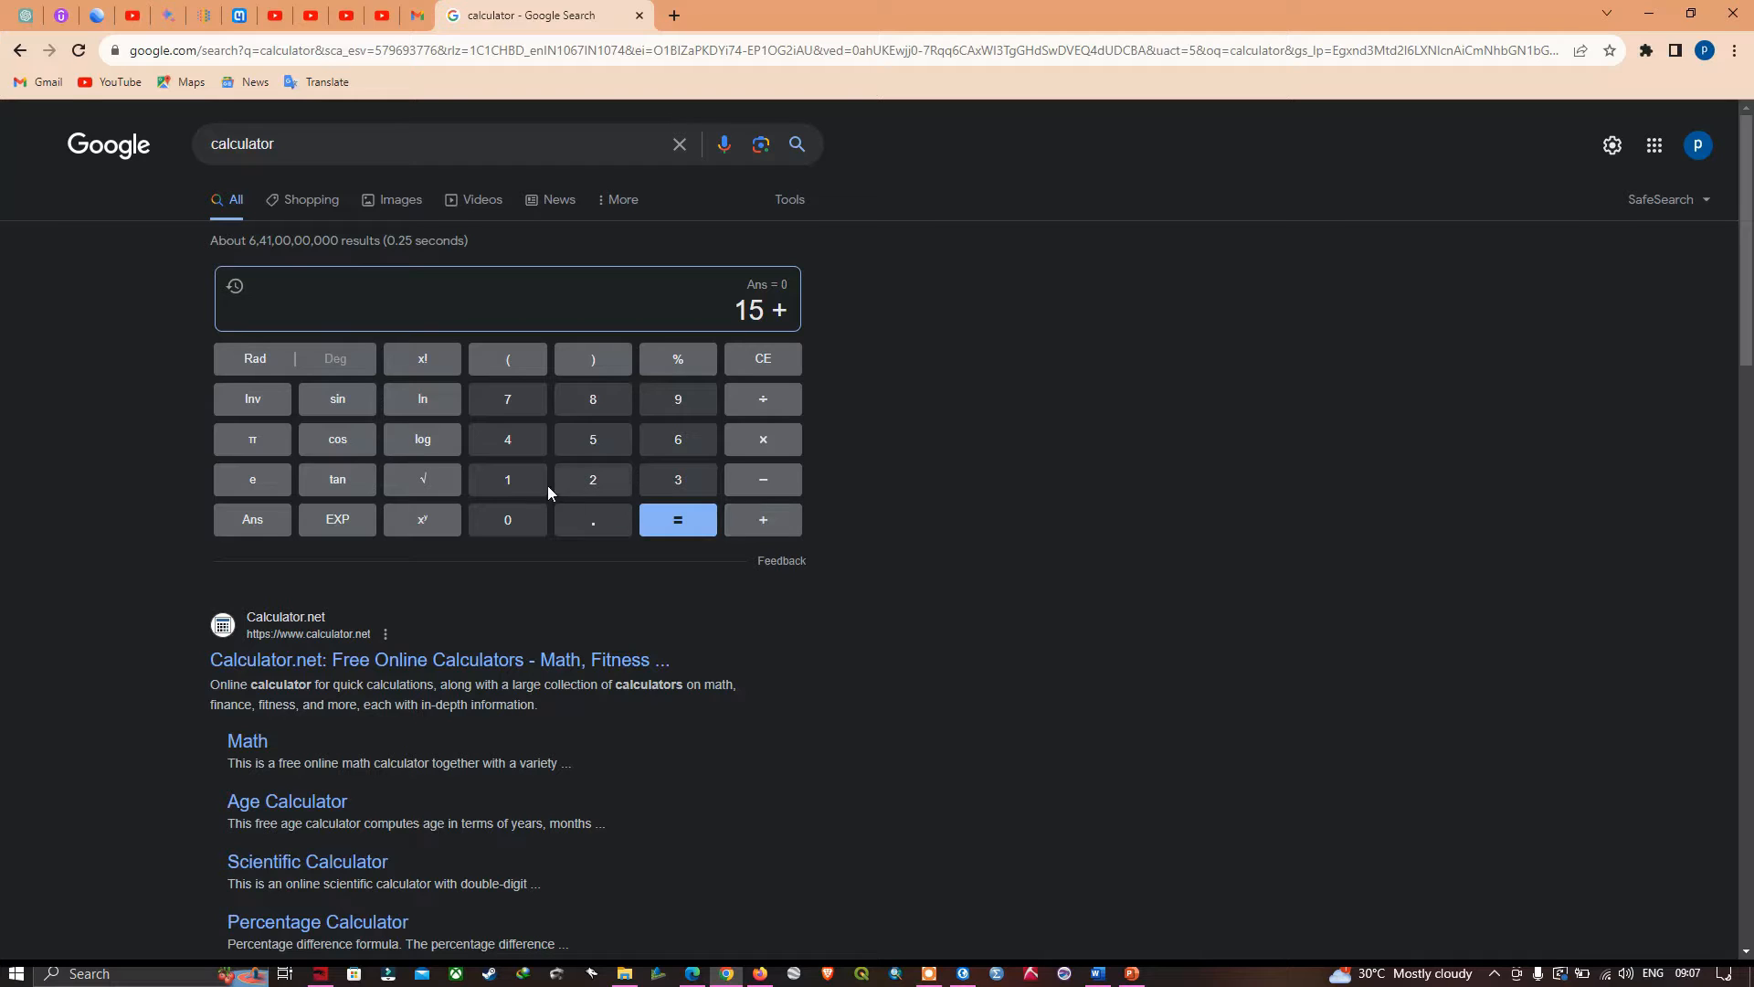
{"action": "left_click", "coordinate": [510, 483]}
{"action": "left_click", "coordinate": [585, 449]}
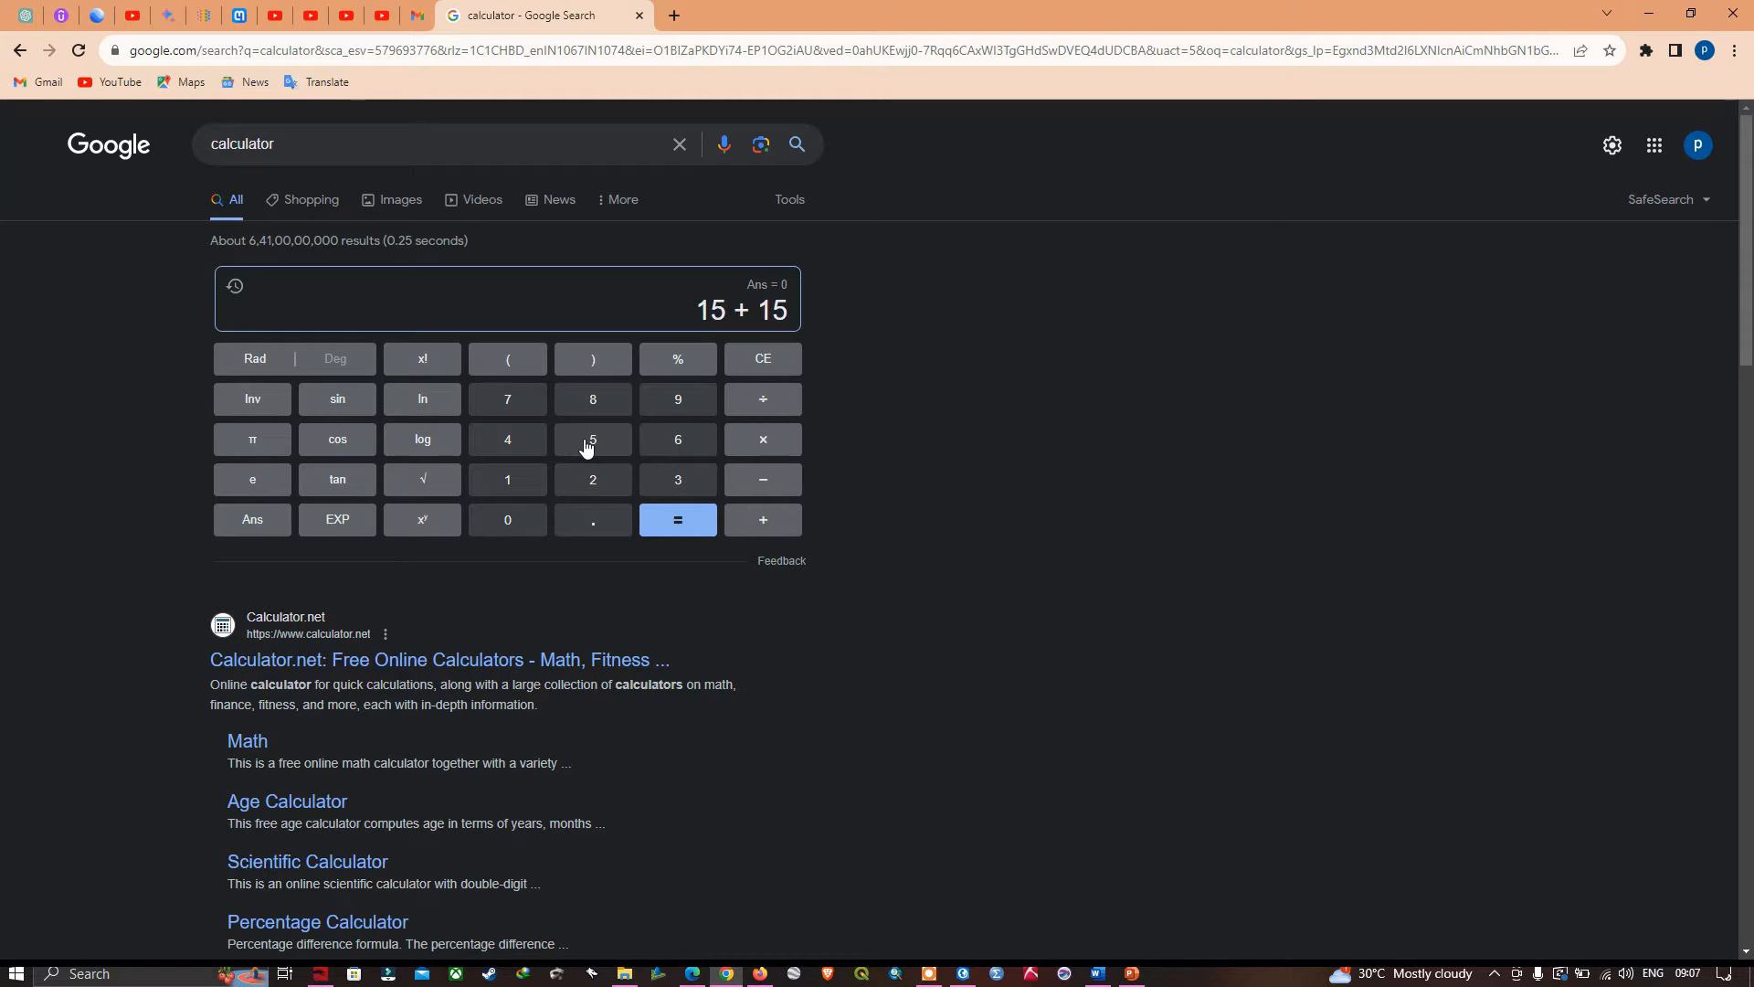
{"action": "left_click", "coordinate": [771, 407]}
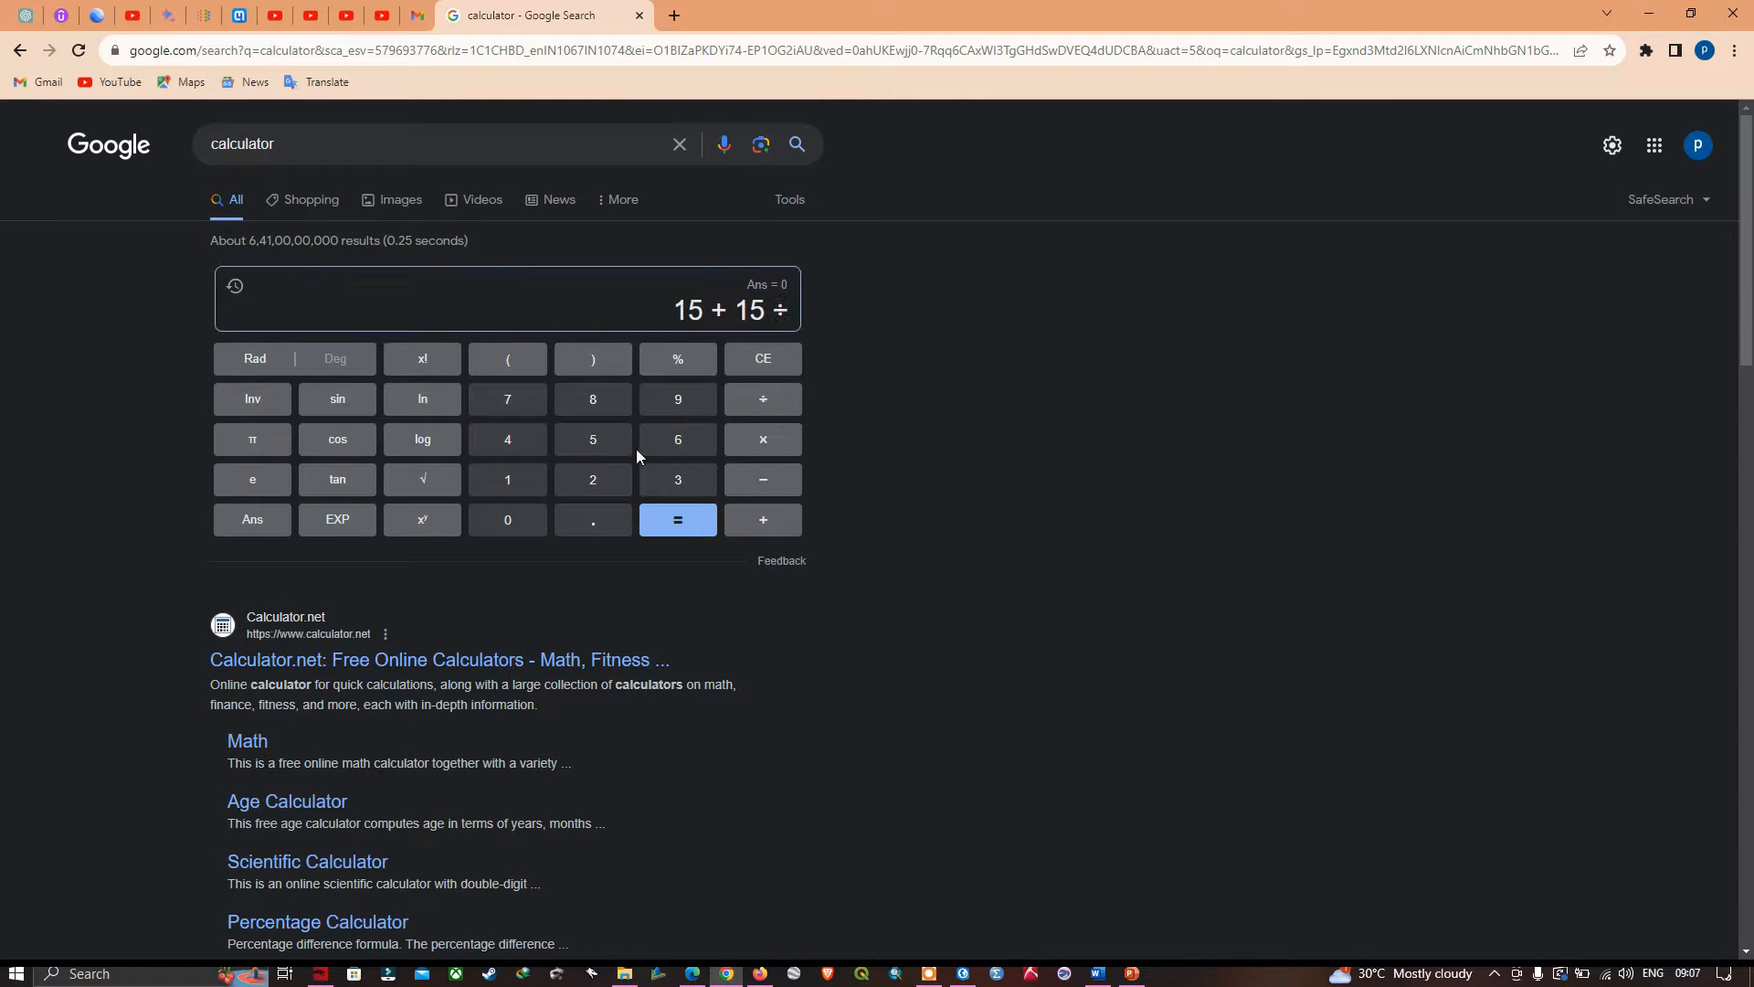
{"action": "left_click", "coordinate": [665, 448]}
{"action": "left_click", "coordinate": [519, 516]}
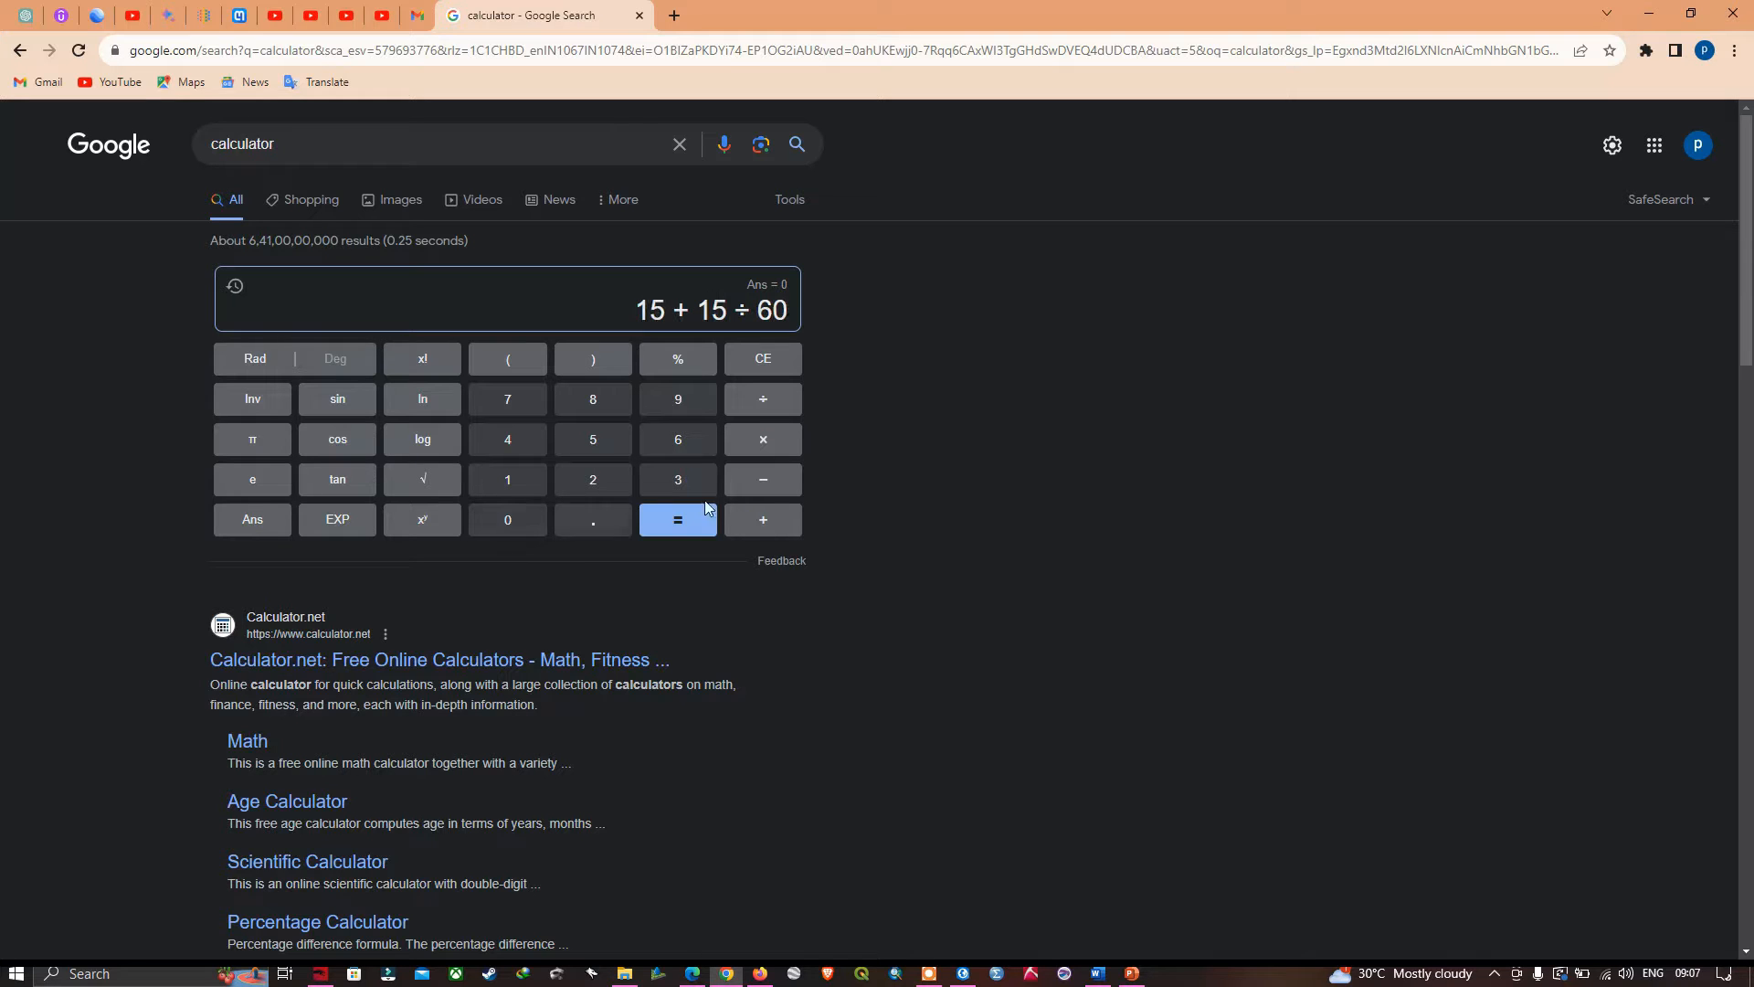
- Add the seconds term + 0 ÷ 3600 to the latitude expression and evaluate it
{"action": "left_click", "coordinate": [766, 521]}
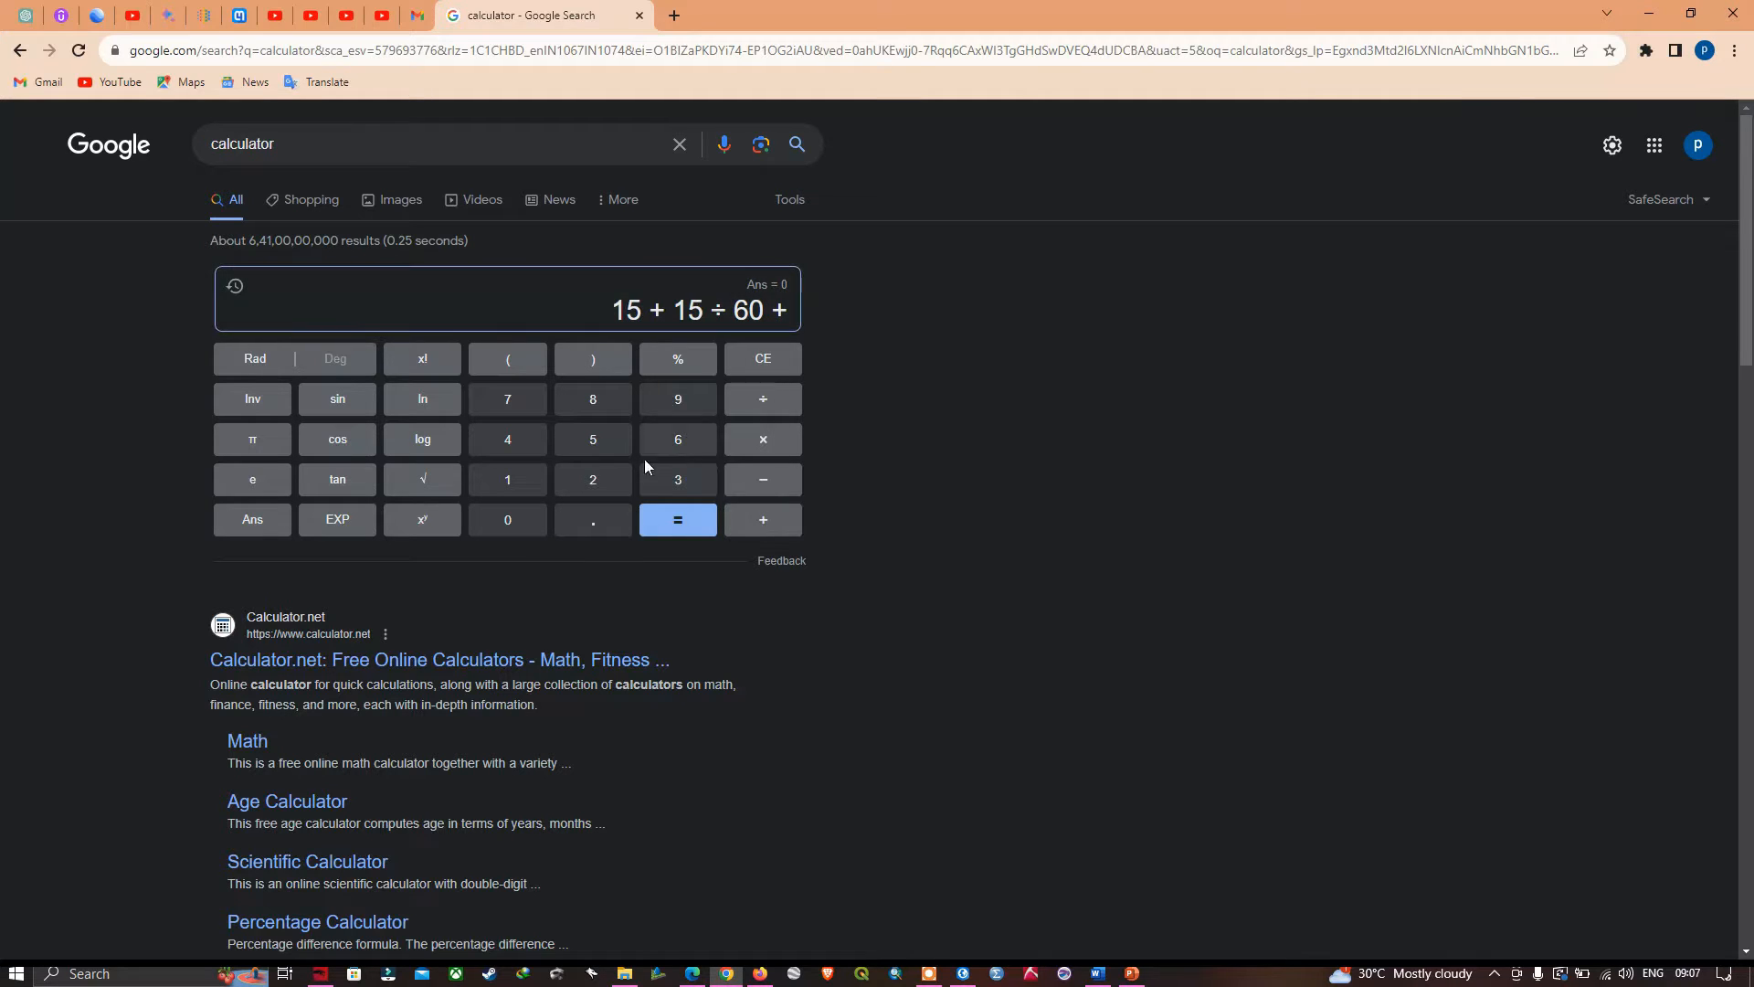
{"action": "left_click", "coordinate": [504, 525]}
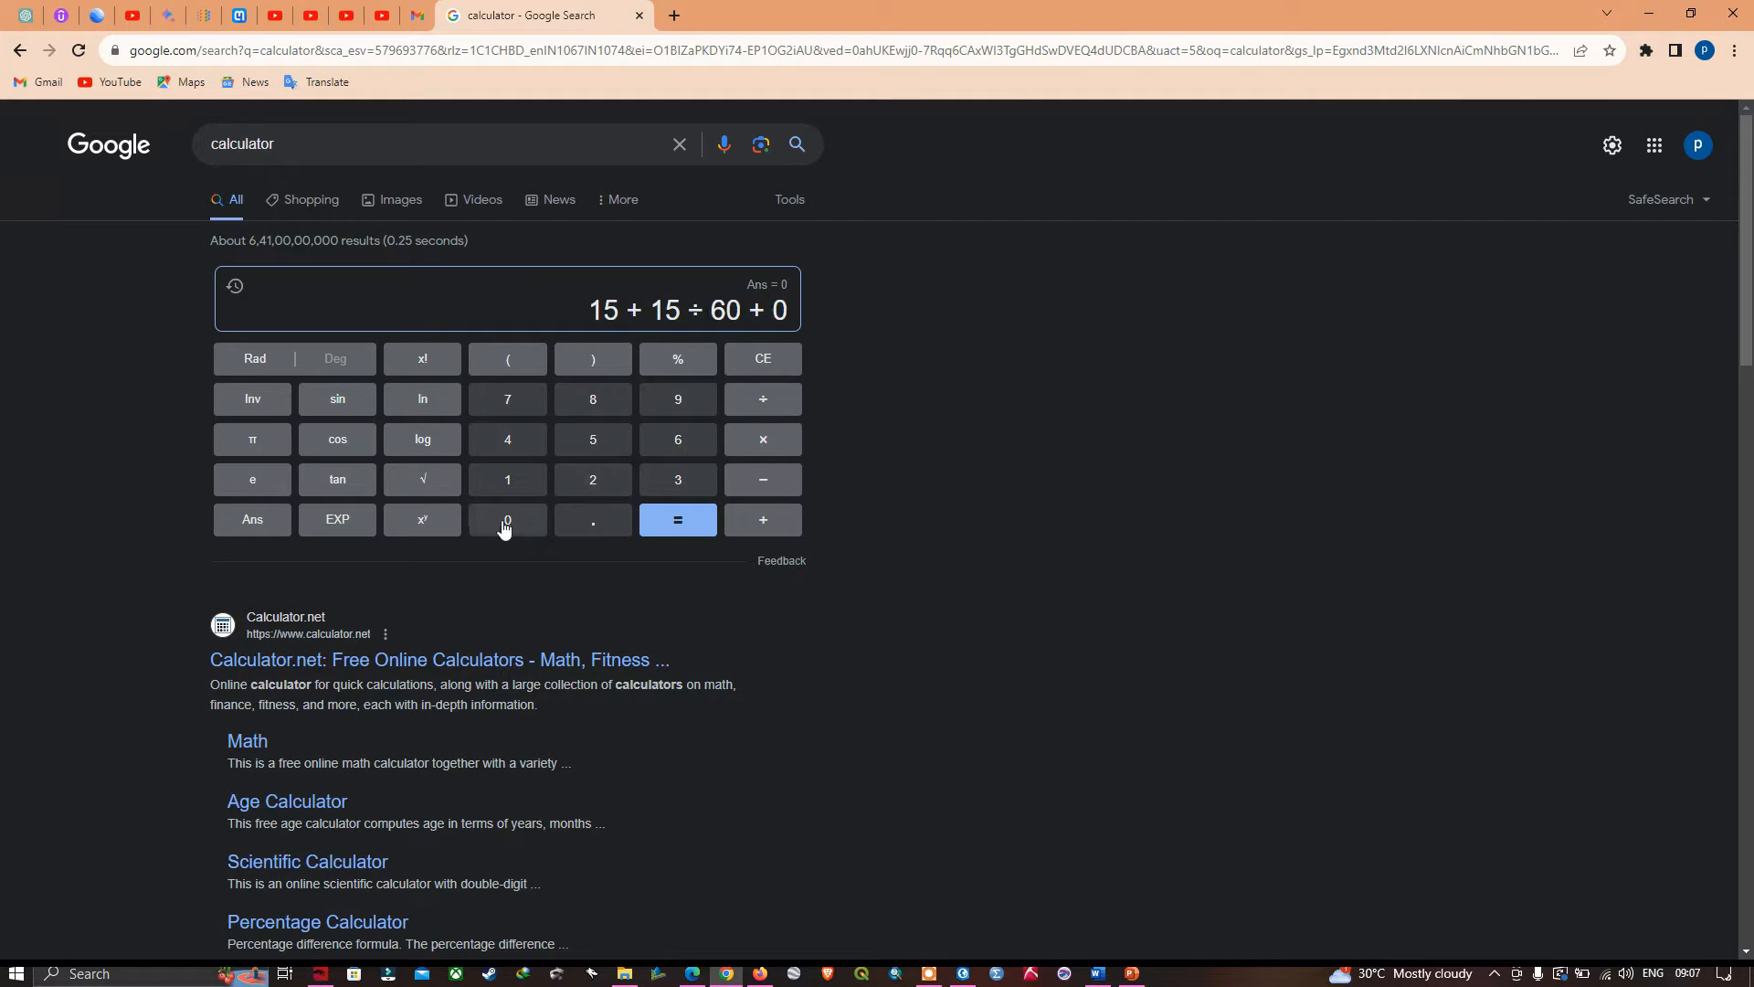
{"action": "left_click", "coordinate": [772, 413]}
{"action": "left_click", "coordinate": [682, 477]}
{"action": "left_click", "coordinate": [687, 448]}
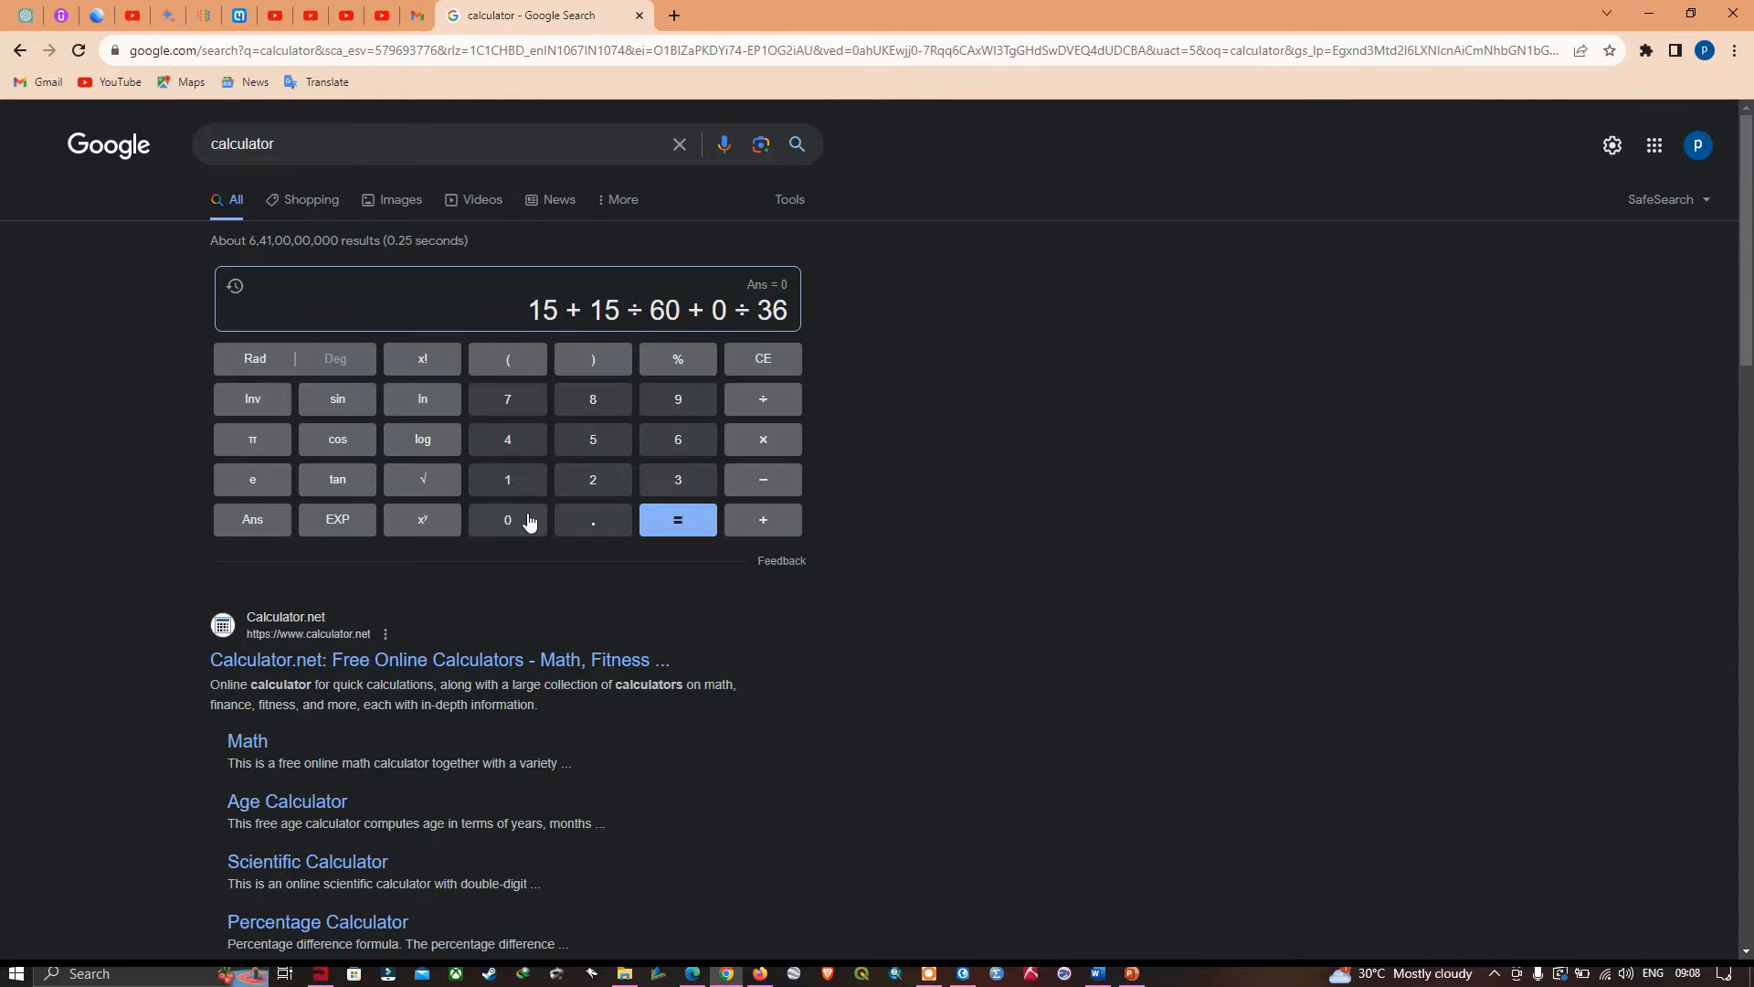
{"action": "left_click", "coordinate": [528, 521]}
{"action": "left_click", "coordinate": [510, 522]}
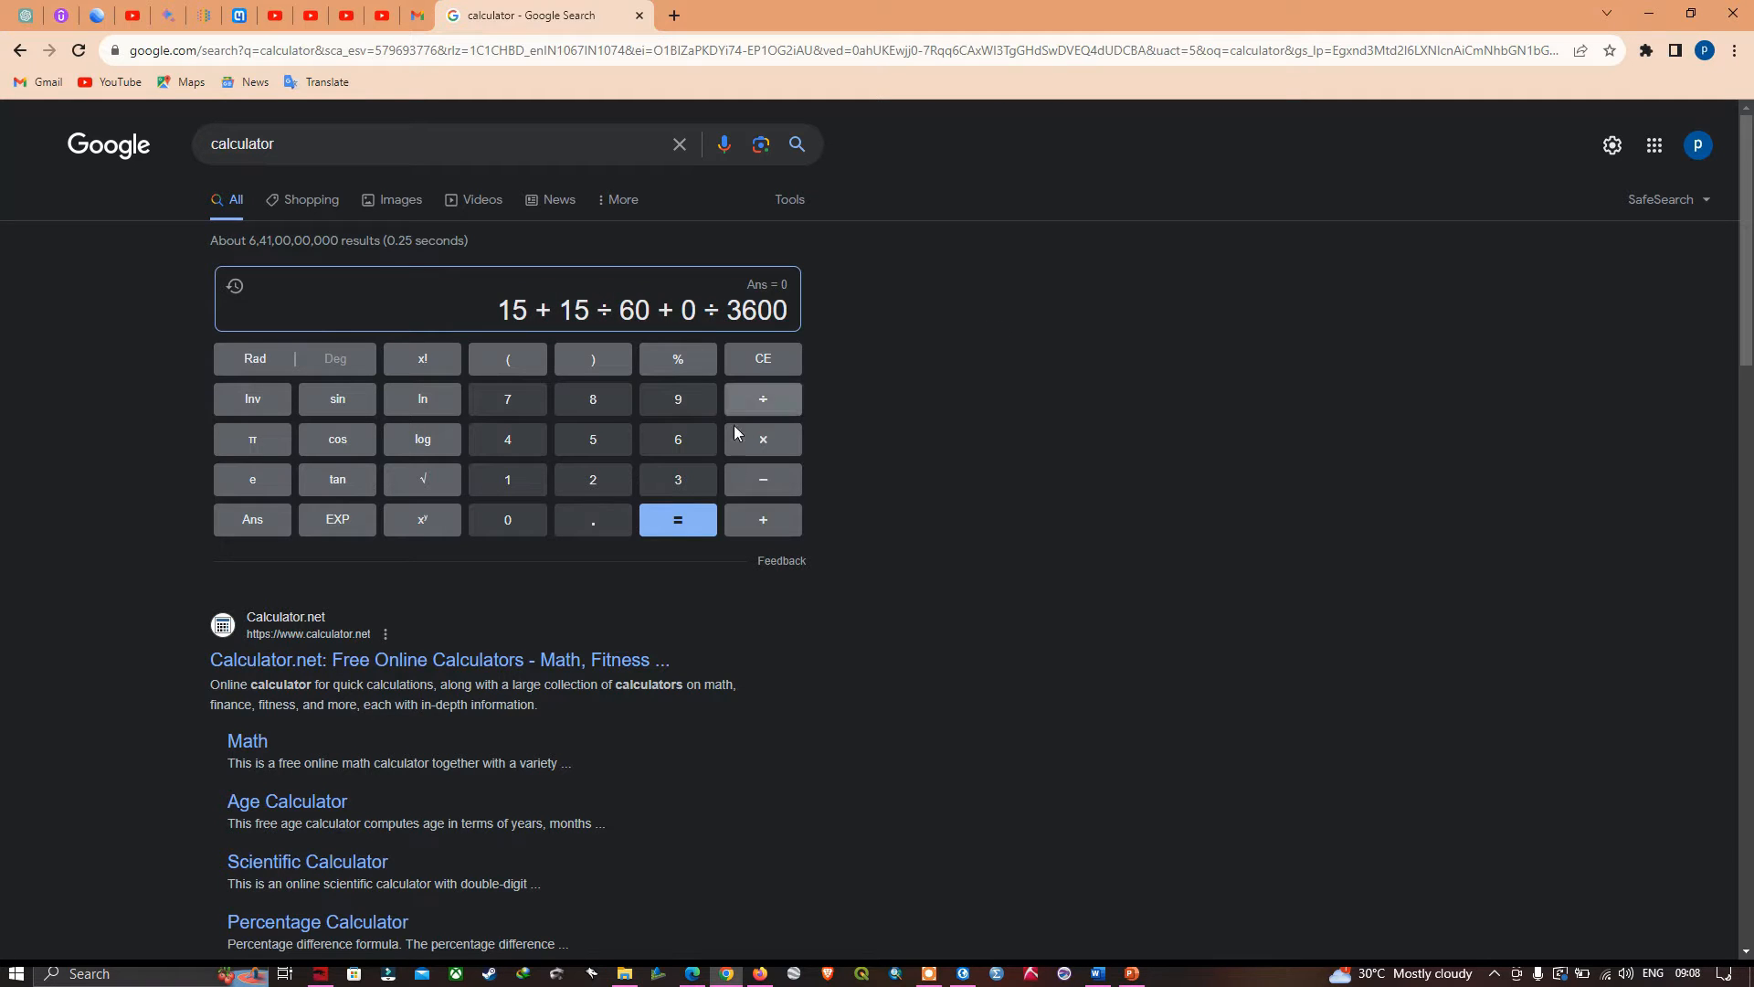
{"action": "left_click", "coordinate": [693, 526]}
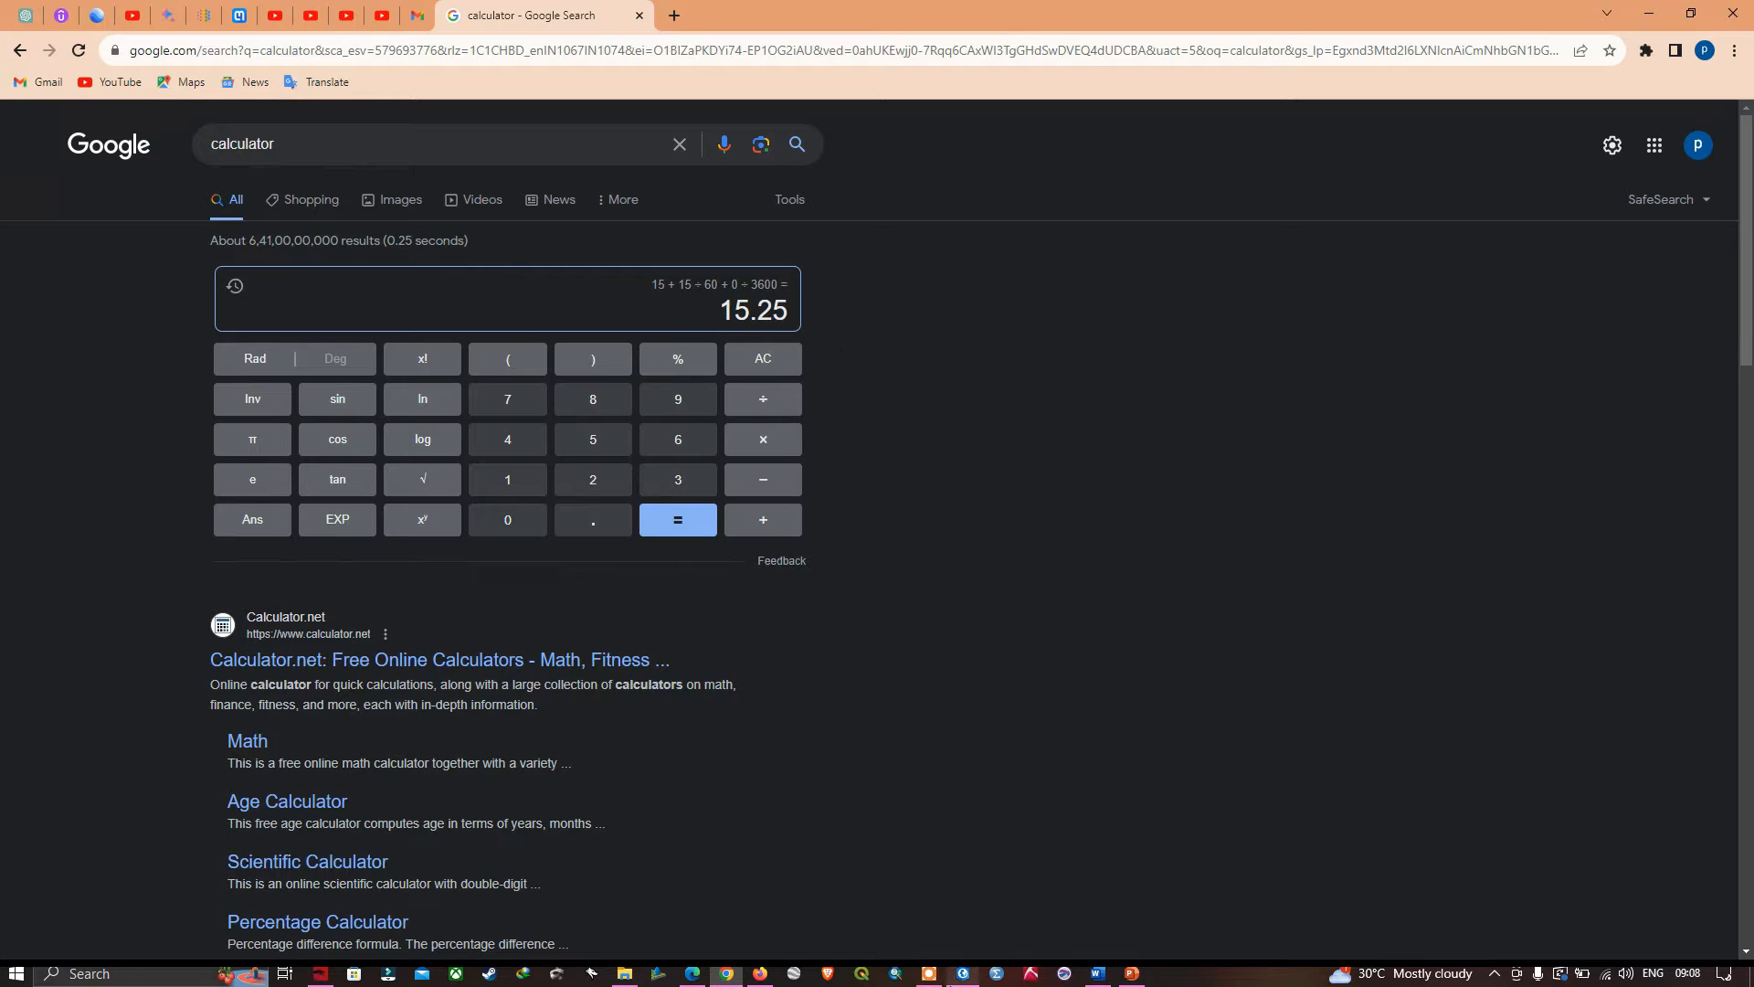
- In ArcGIS Pro, set the upper-left control point's target Y to 15.25 and accept the target coordinates
{"action": "left_click", "coordinate": [964, 973]}
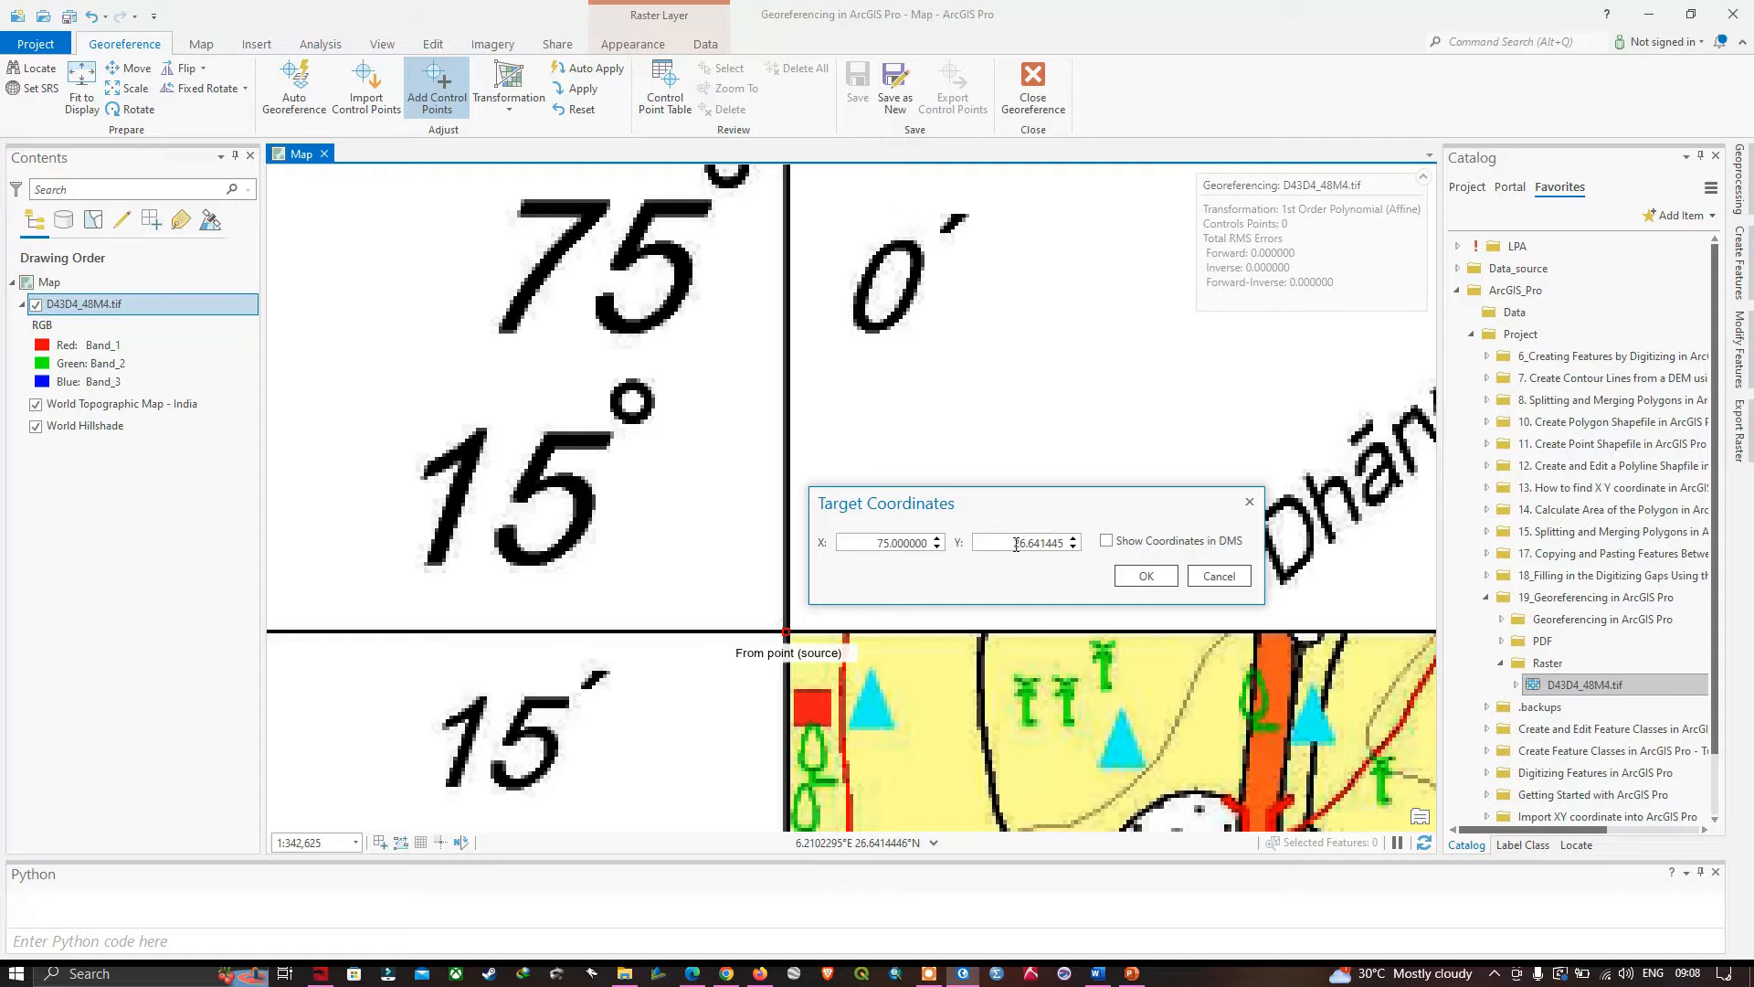
{"action": "left_click_drag", "start_coordinate": [1016, 544], "coordinate": [1118, 594]}
{"action": "key", "text": "BackSpace"}
{"action": "type", "text": "15.25"}
{"action": "left_click", "coordinate": [1148, 581]}
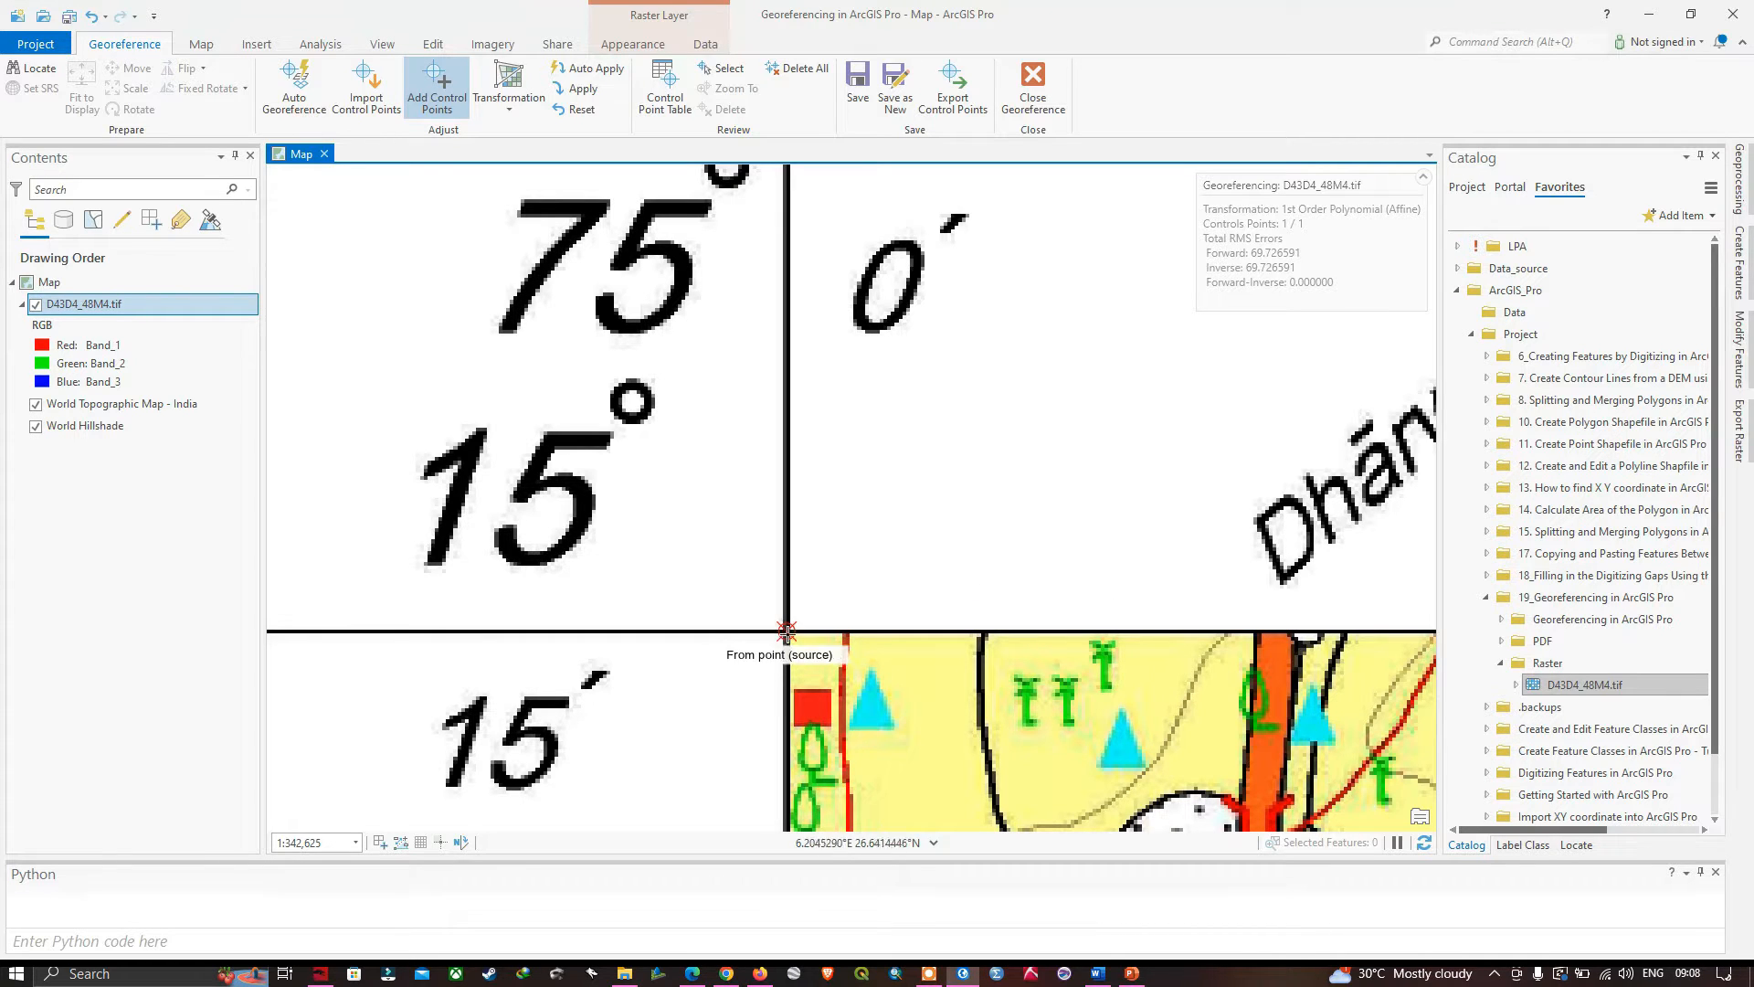
- Place a second control point's source at the toposheet's upper-right graticule intersection (75° 15′, 15° 15′) and open its target coordinates
{"action": "right_click", "coordinate": [95, 305]}
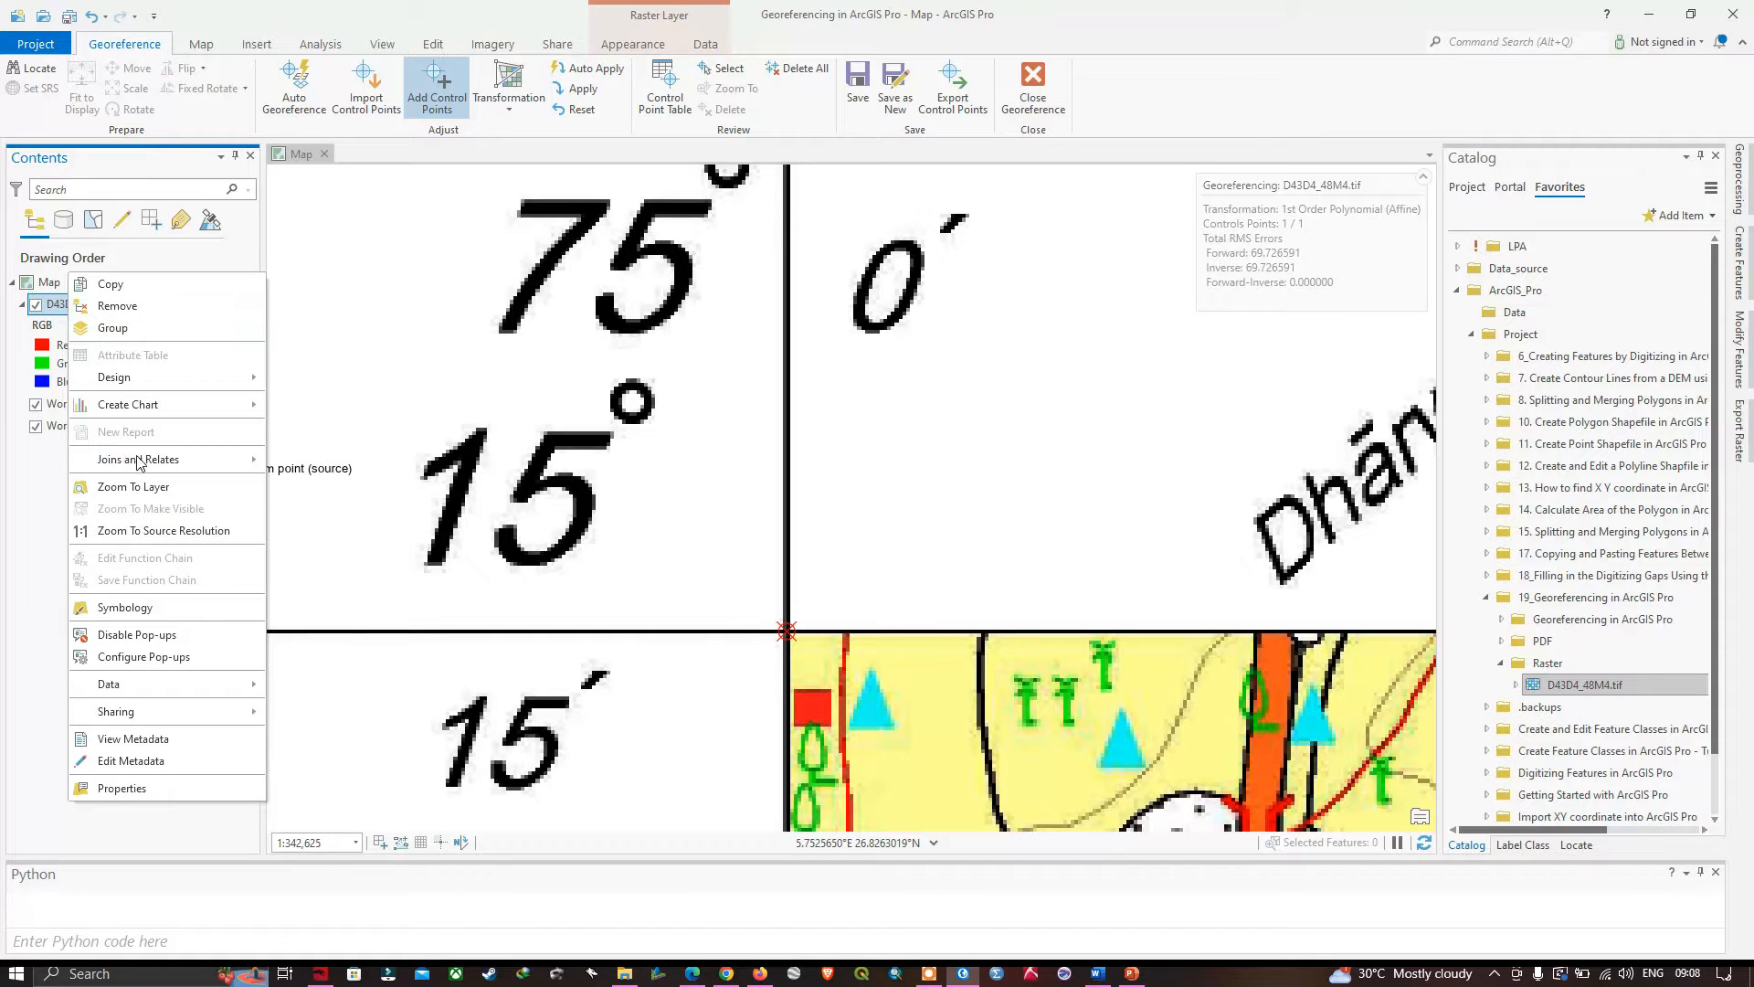
{"action": "left_click", "coordinate": [133, 486]}
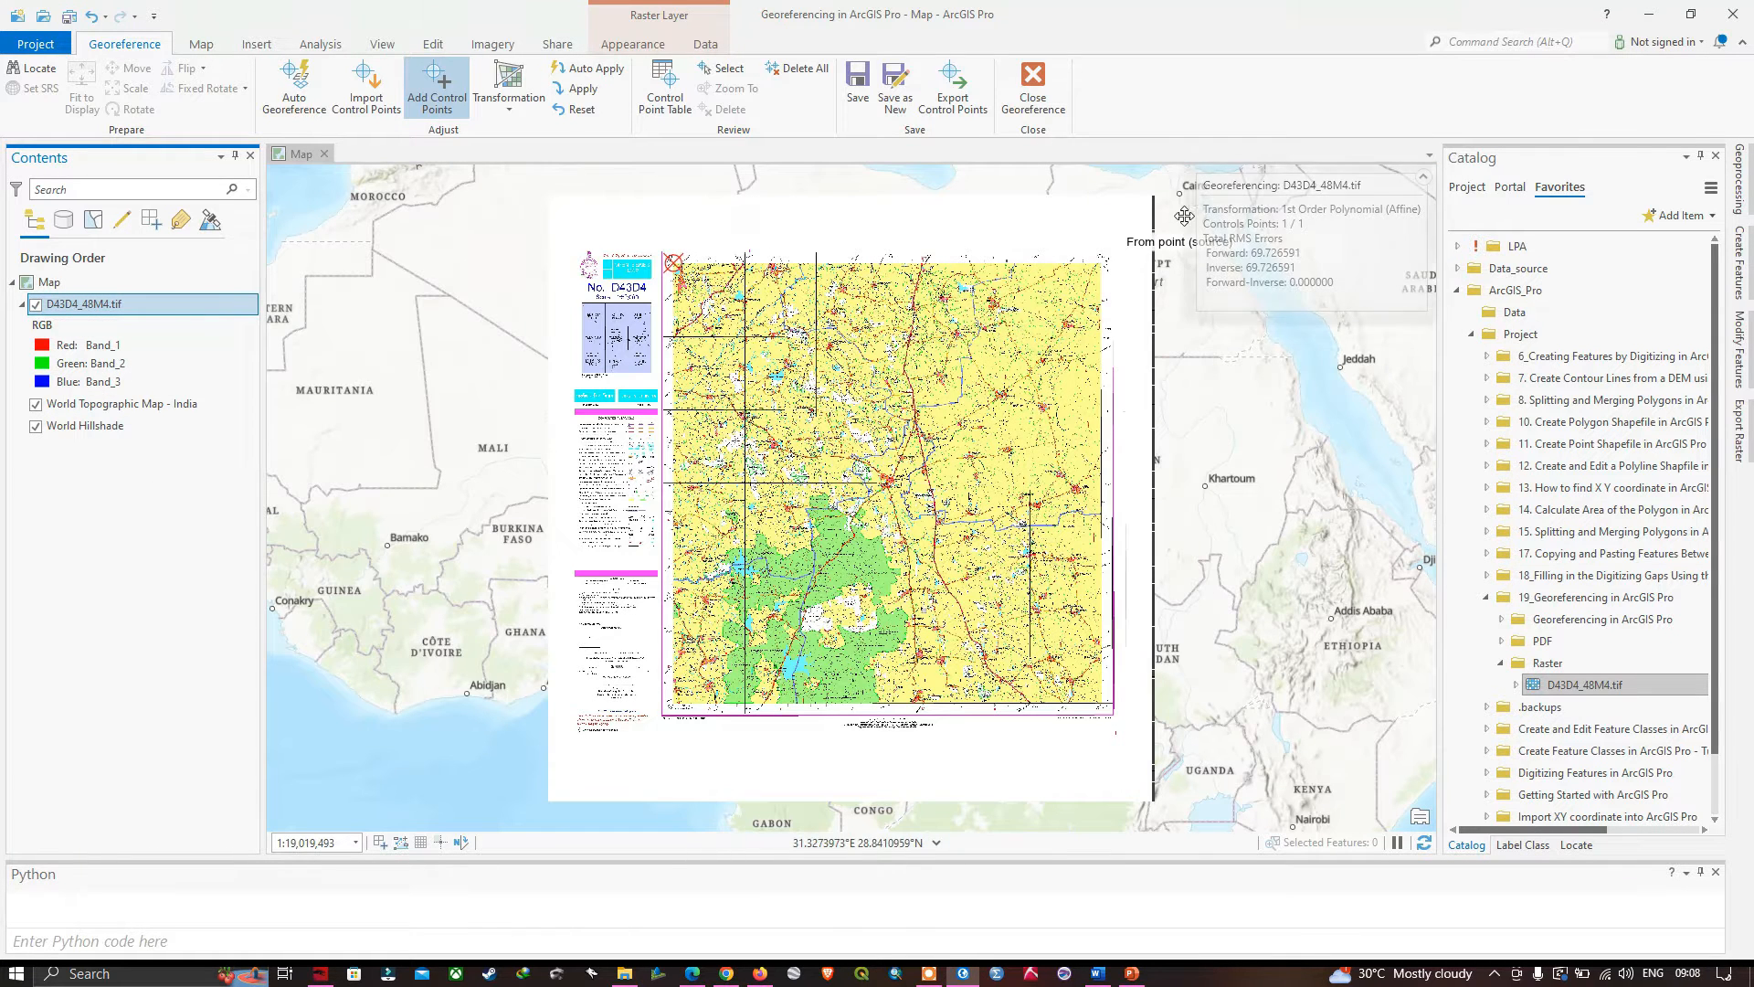
{"action": "scroll", "coordinate": [1064, 269], "scroll_direction": "up", "scroll_amount": 5}
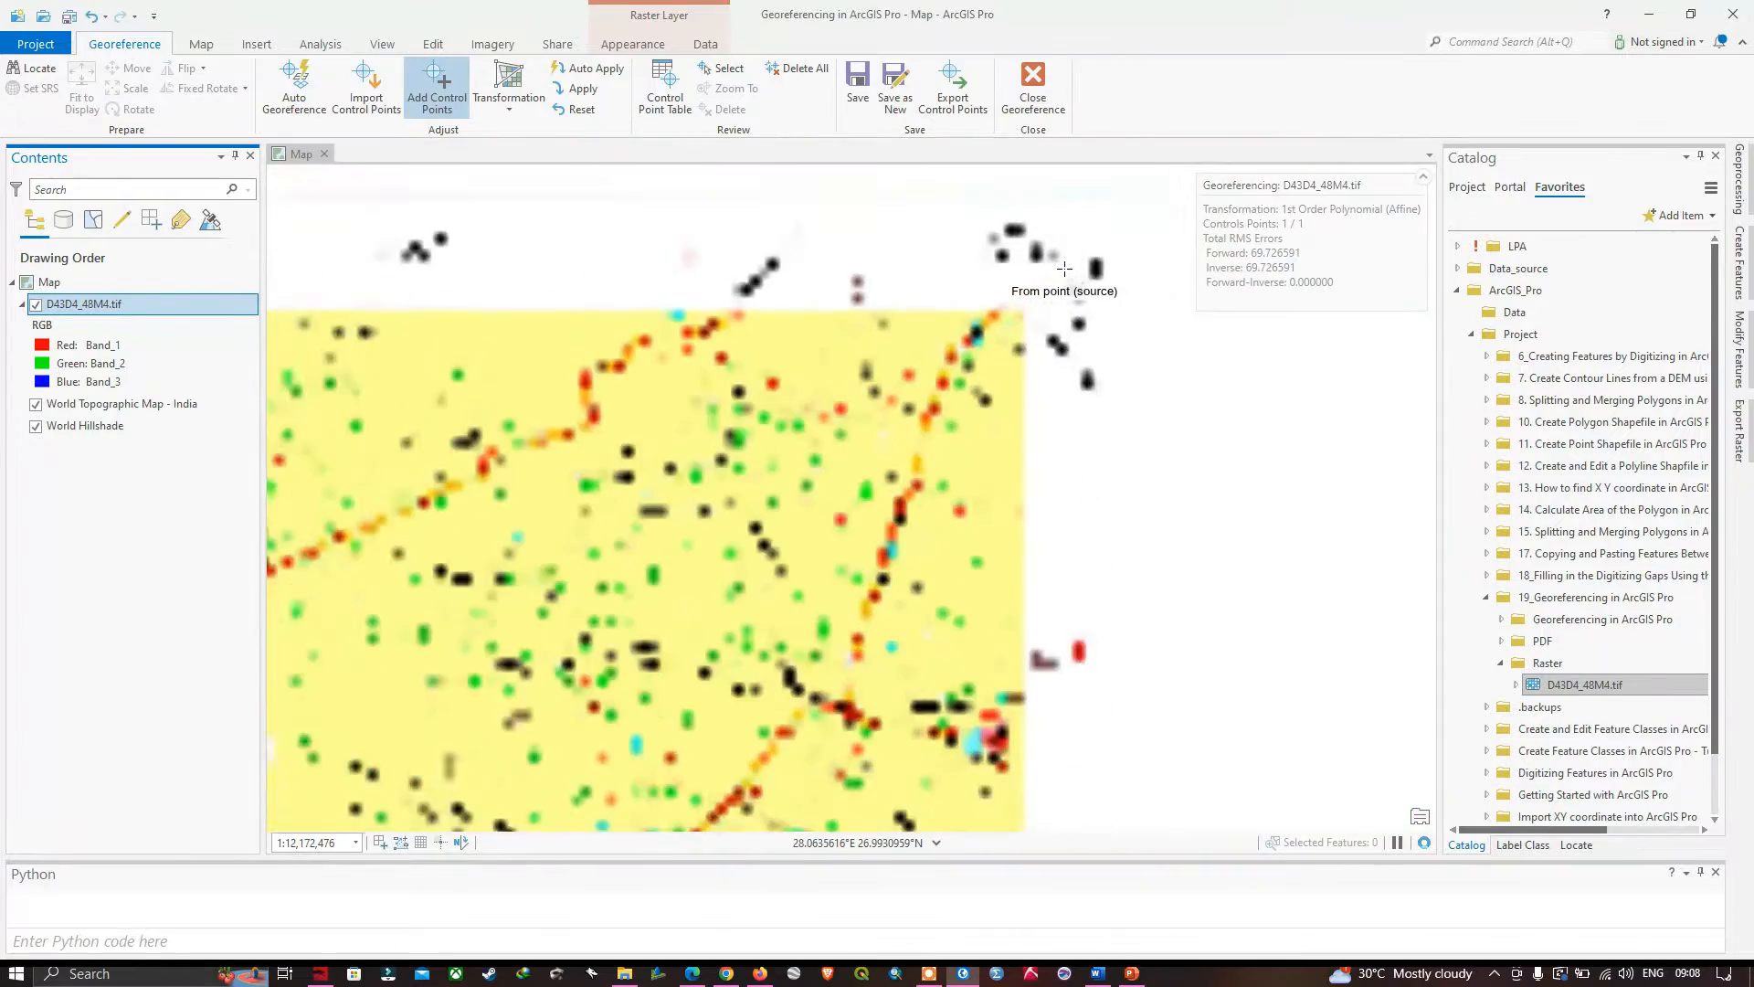
{"action": "scroll", "coordinate": [1065, 269], "scroll_direction": "up", "scroll_amount": 4}
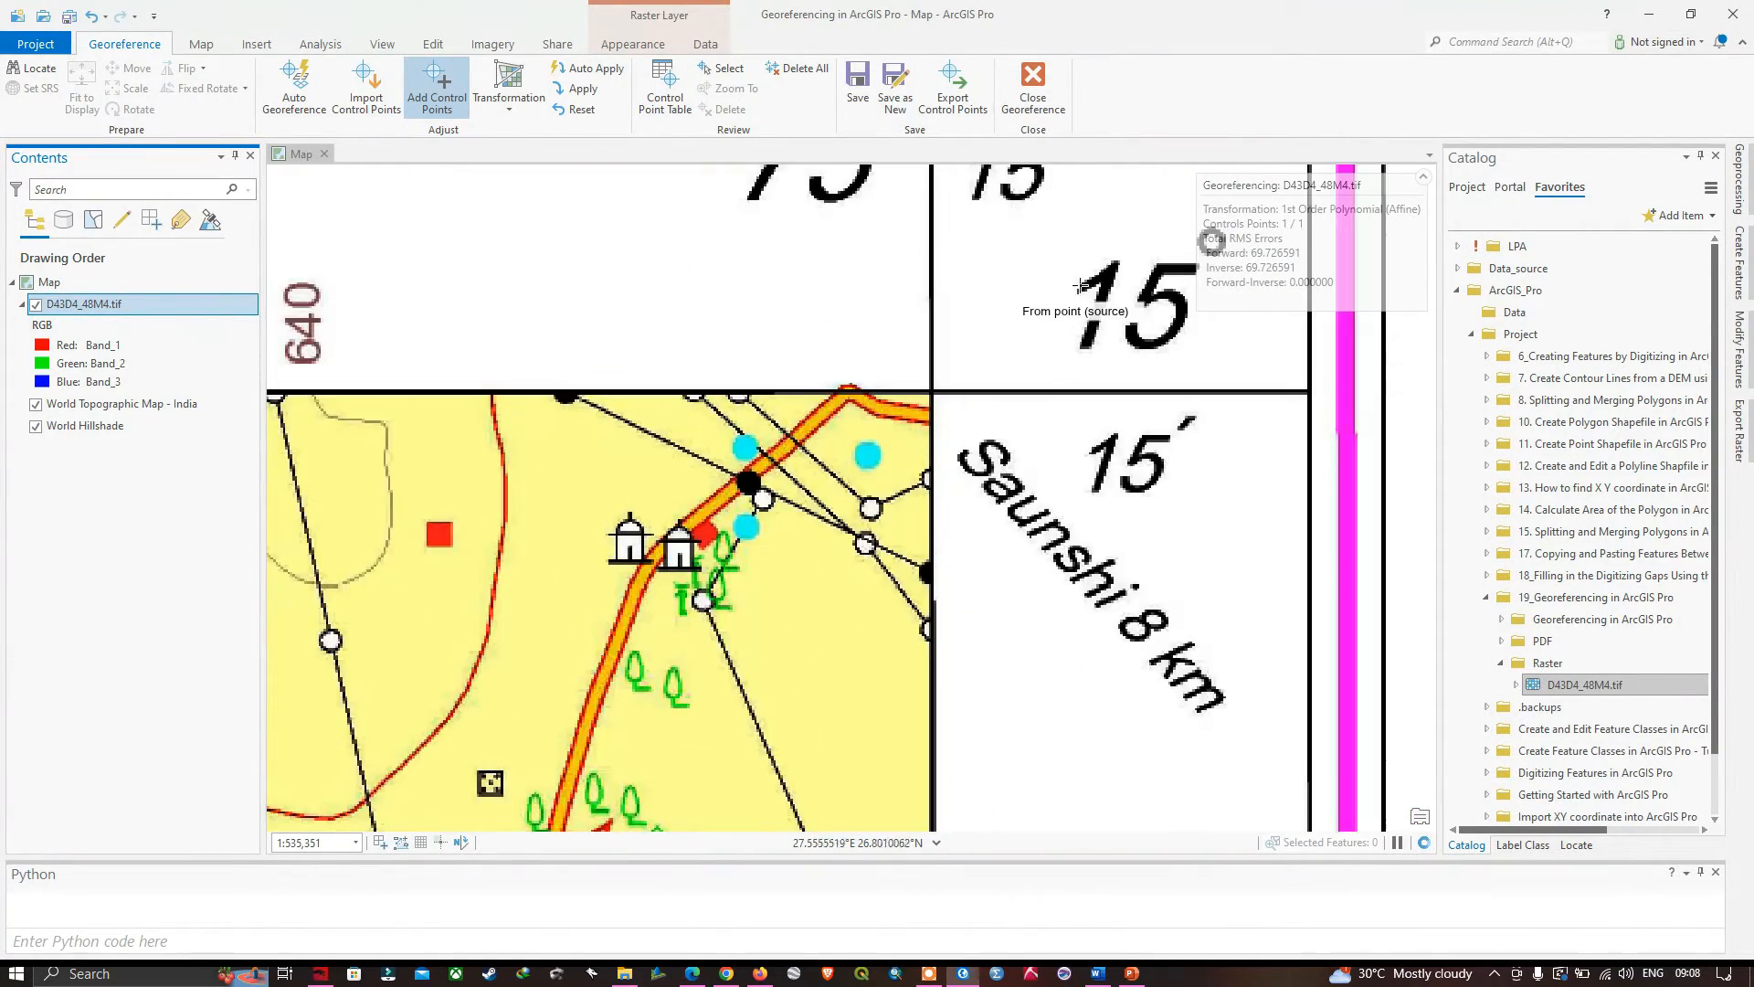
{"action": "left_click_drag", "start_coordinate": [1080, 287], "coordinate": [1004, 463]}
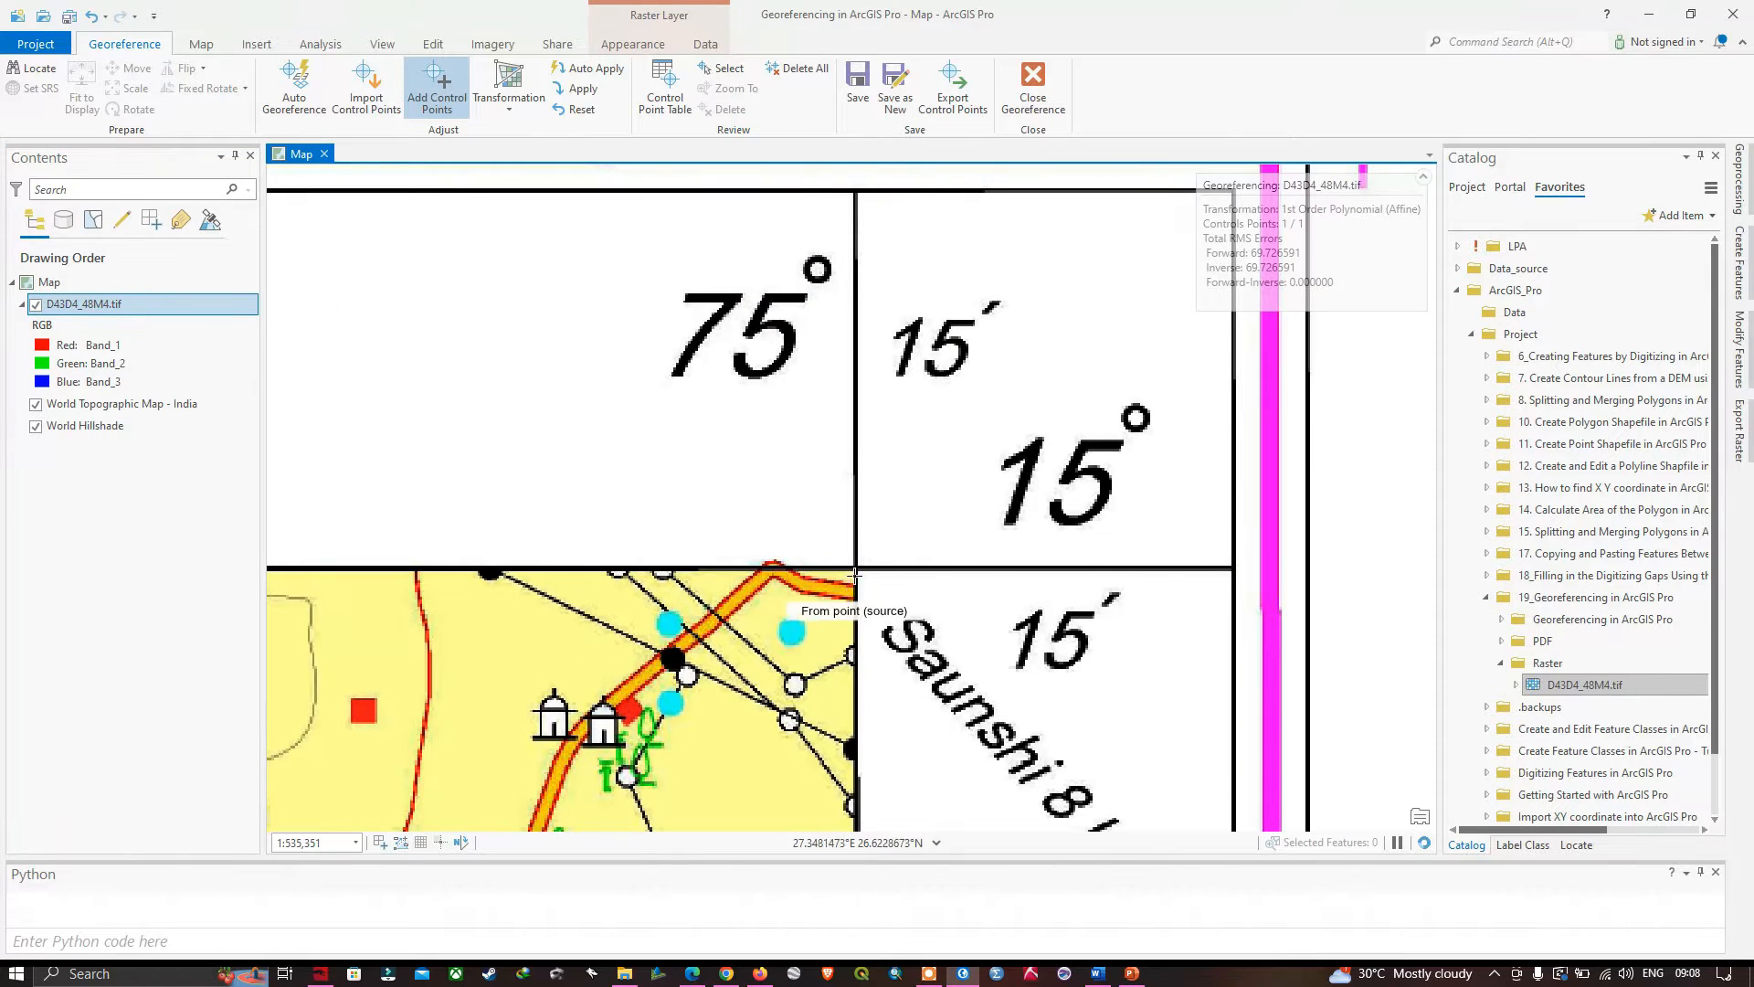
{"action": "scroll", "coordinate": [855, 573], "scroll_direction": "up", "scroll_amount": 2}
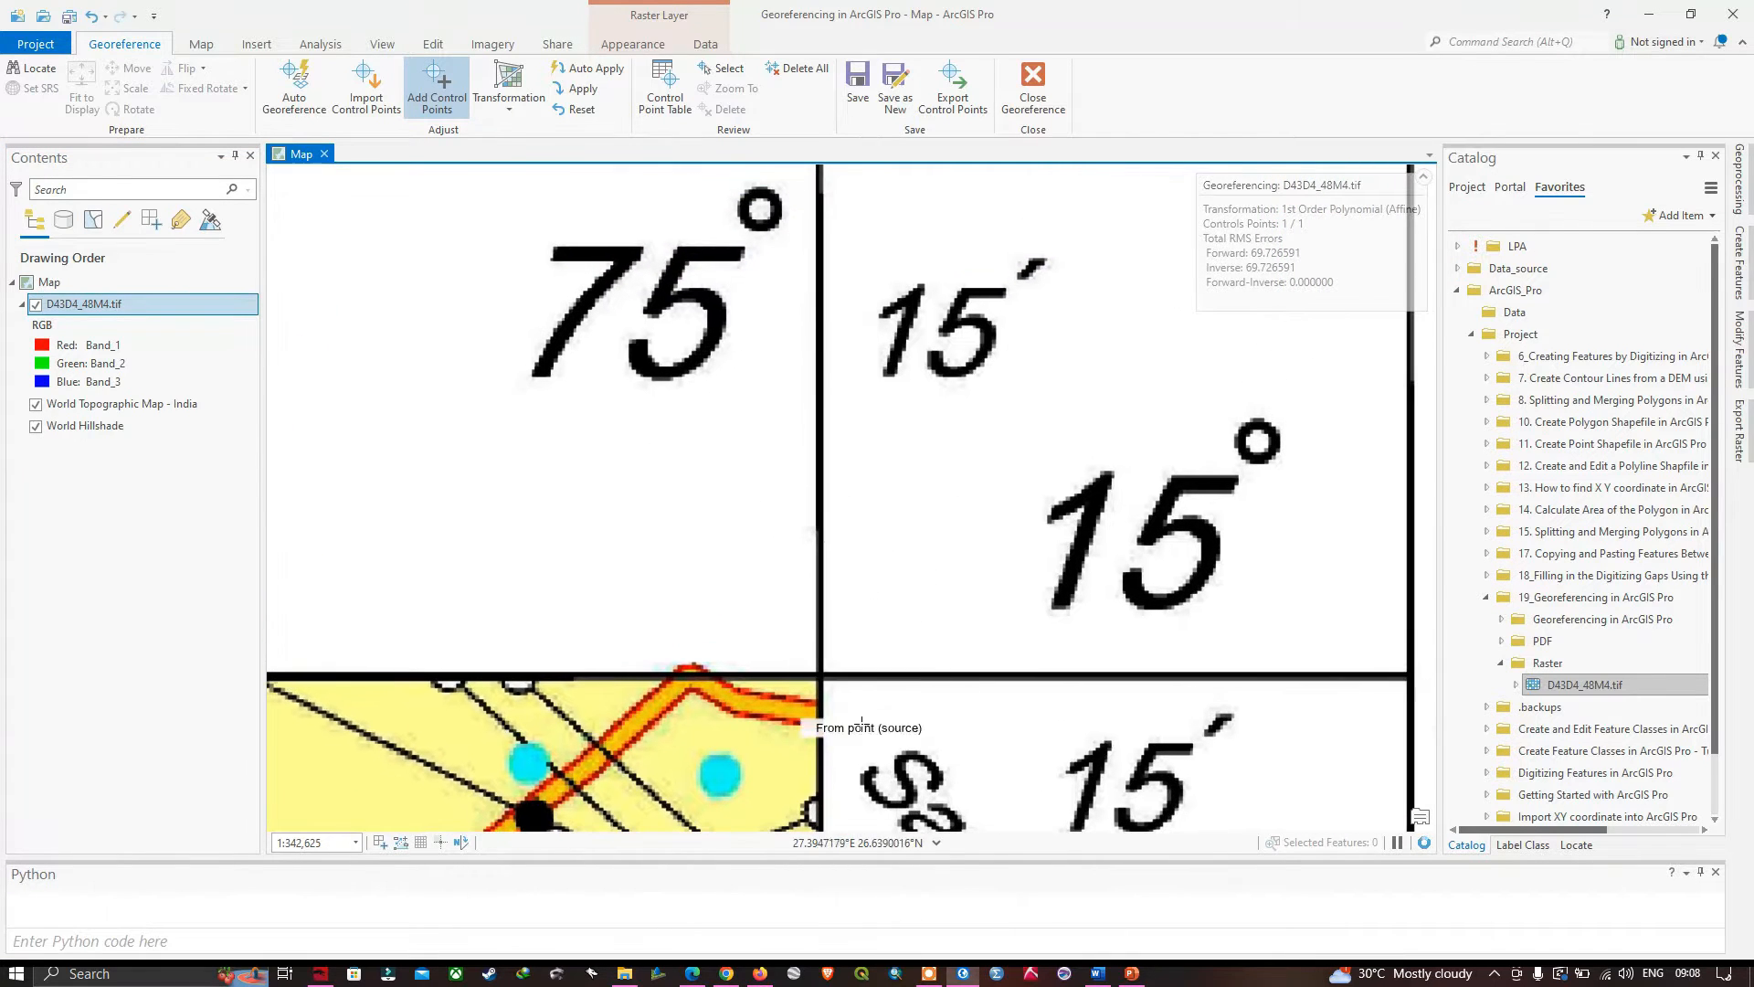
{"action": "left_click", "coordinate": [820, 676]}
{"action": "right_click", "coordinate": [819, 677]}
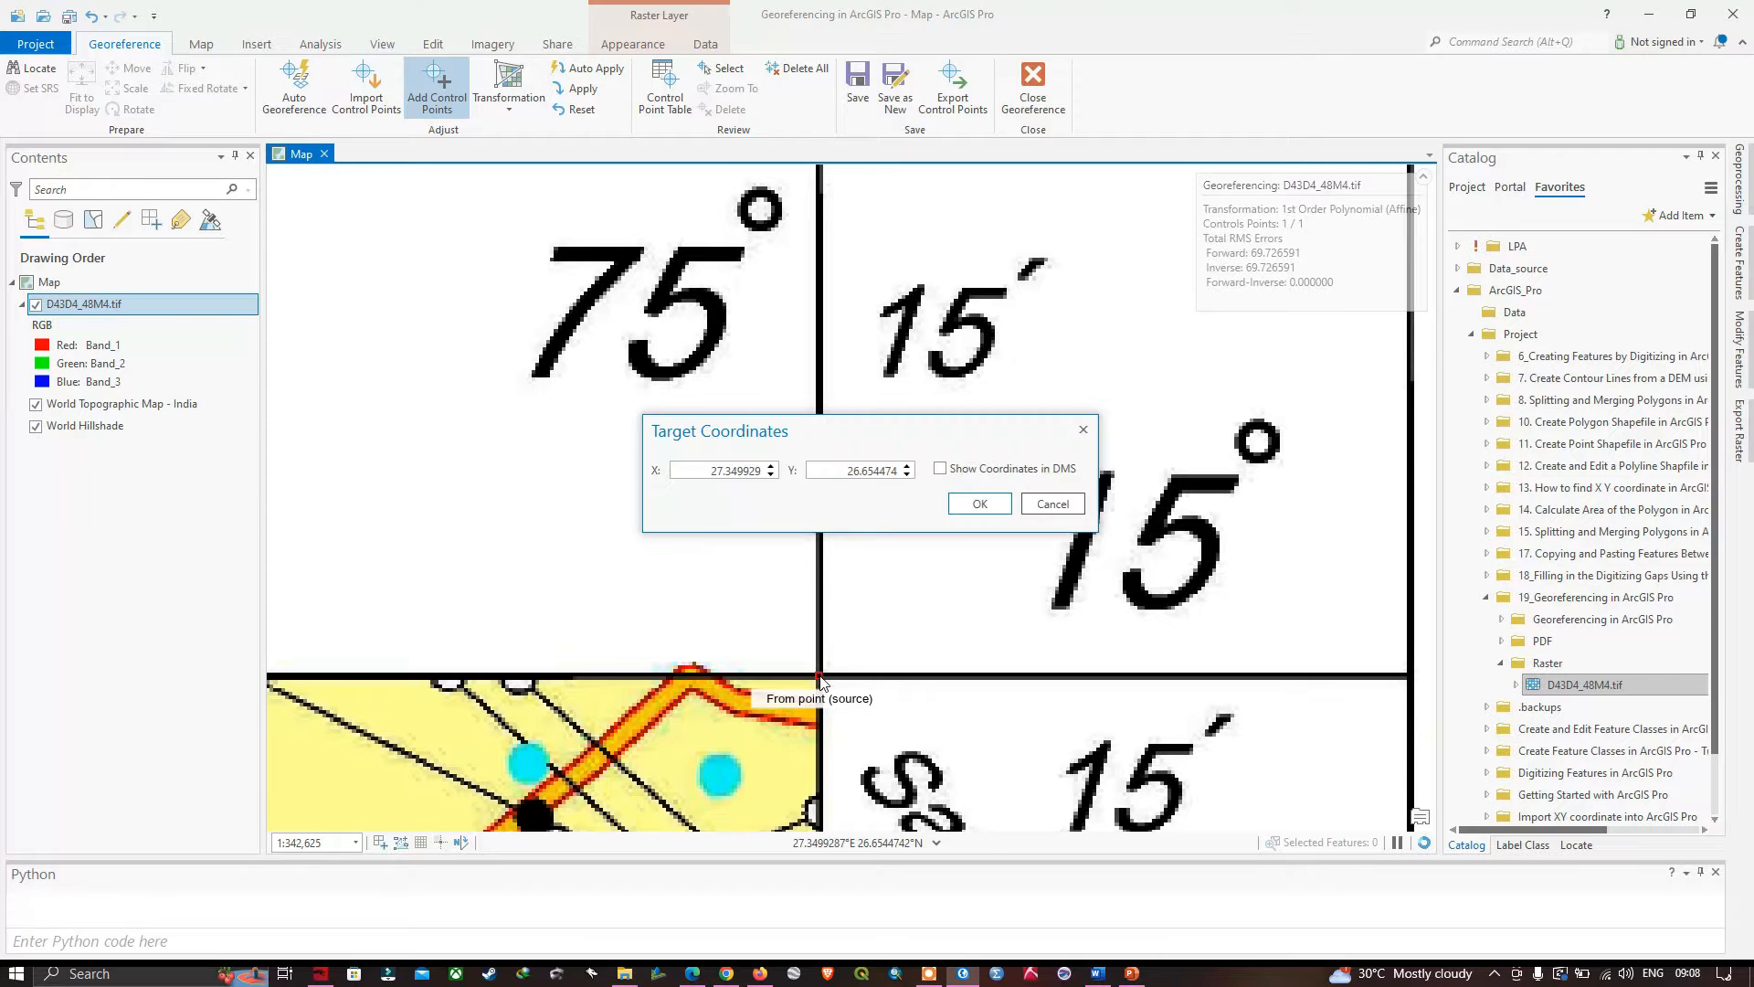
{"action": "left_click_drag", "start_coordinate": [903, 430], "coordinate": [695, 470]}
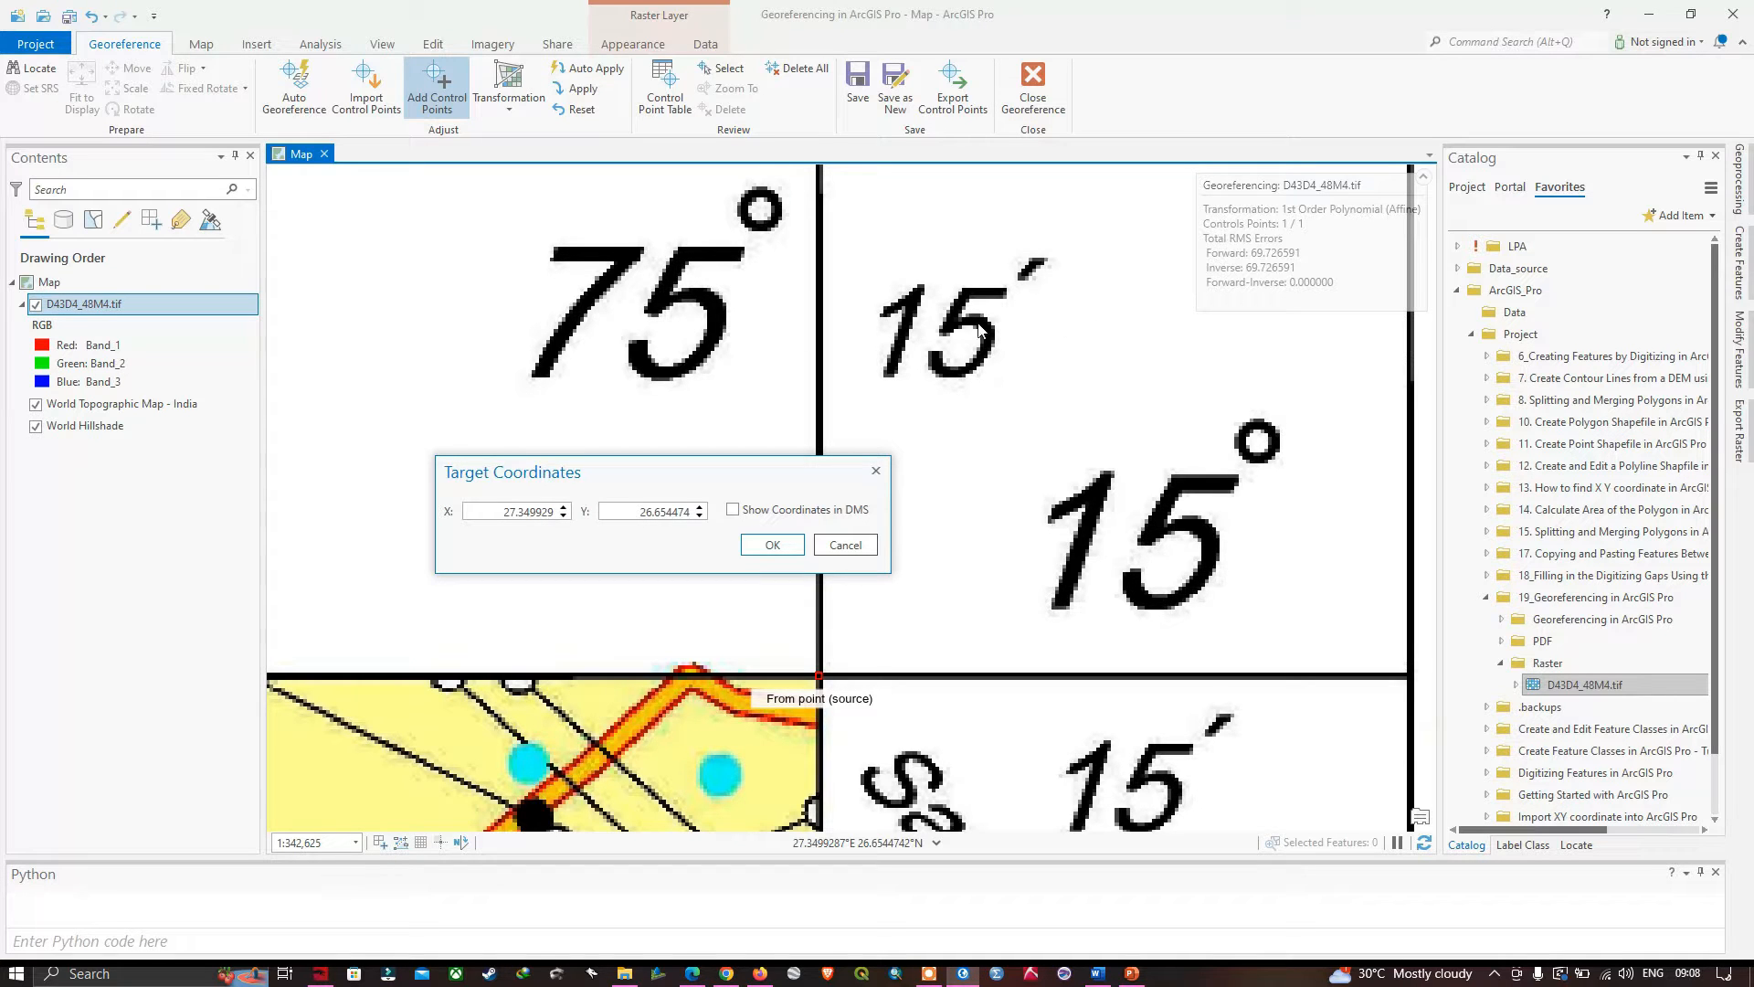
- In Google's calculator, enter the degrees and minutes of the upper-right corner's latitude as 15 + 15 ÷ 60
{"action": "key", "text": "alt+Tab"}
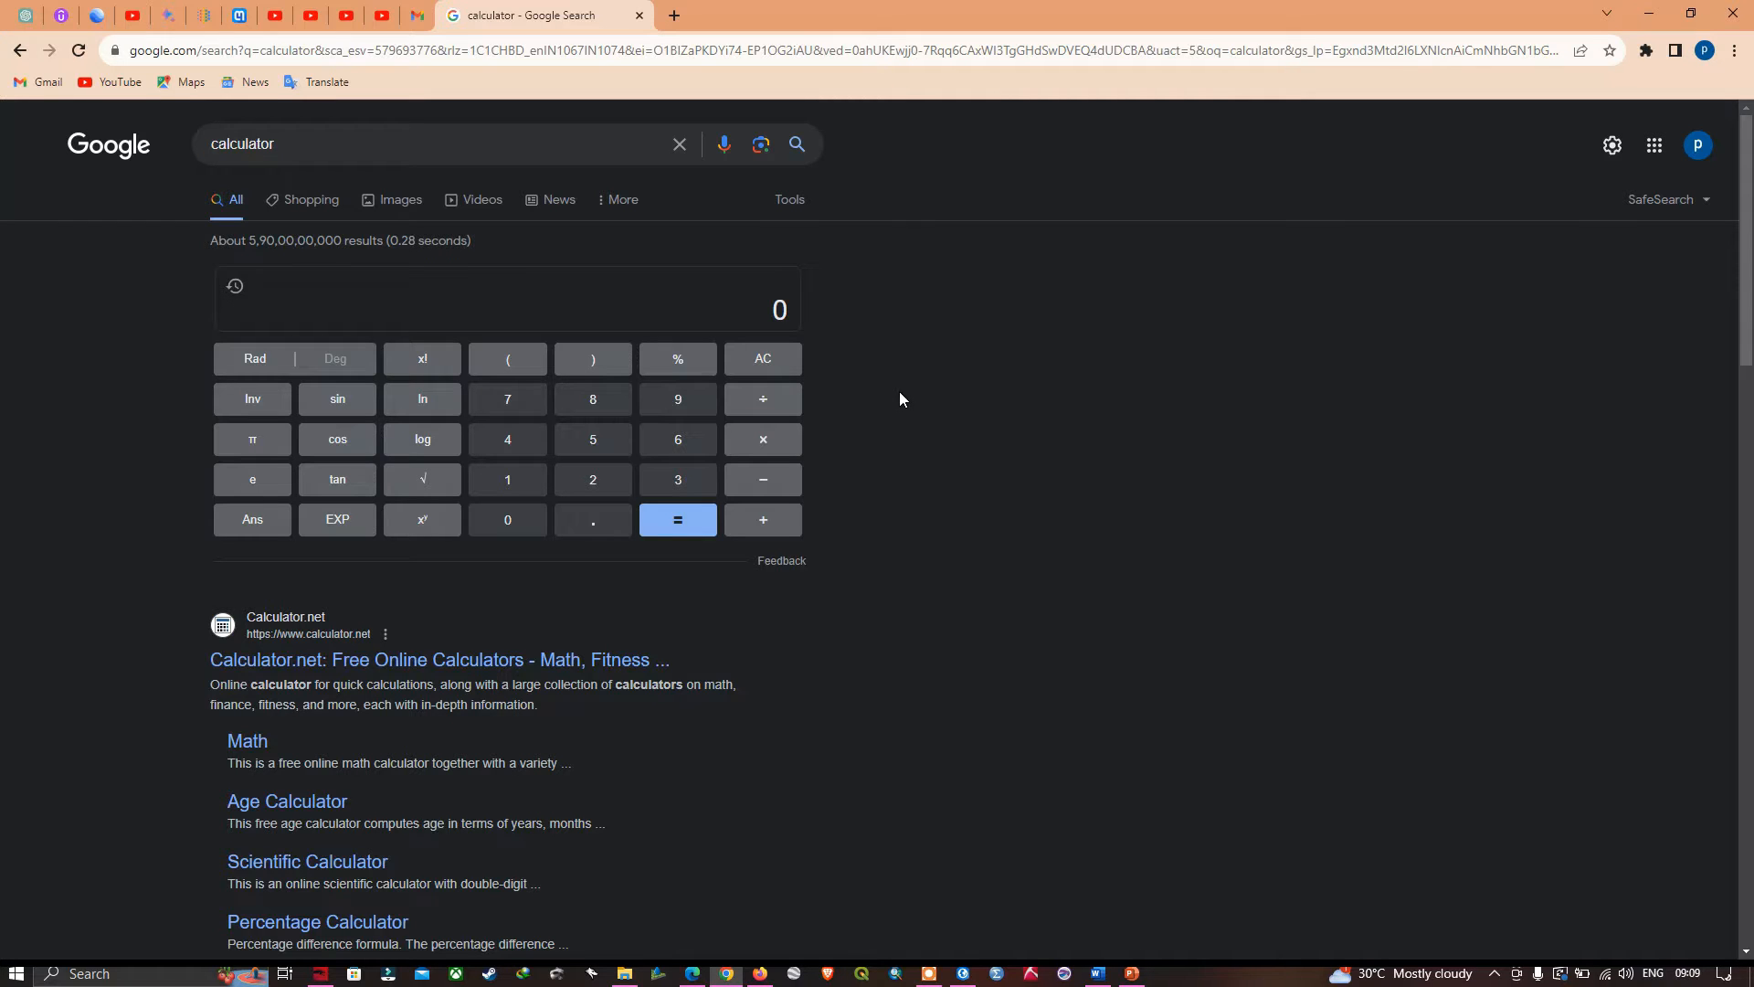
{"action": "left_click", "coordinate": [521, 484]}
{"action": "left_click", "coordinate": [591, 442]}
{"action": "left_click", "coordinate": [758, 528]}
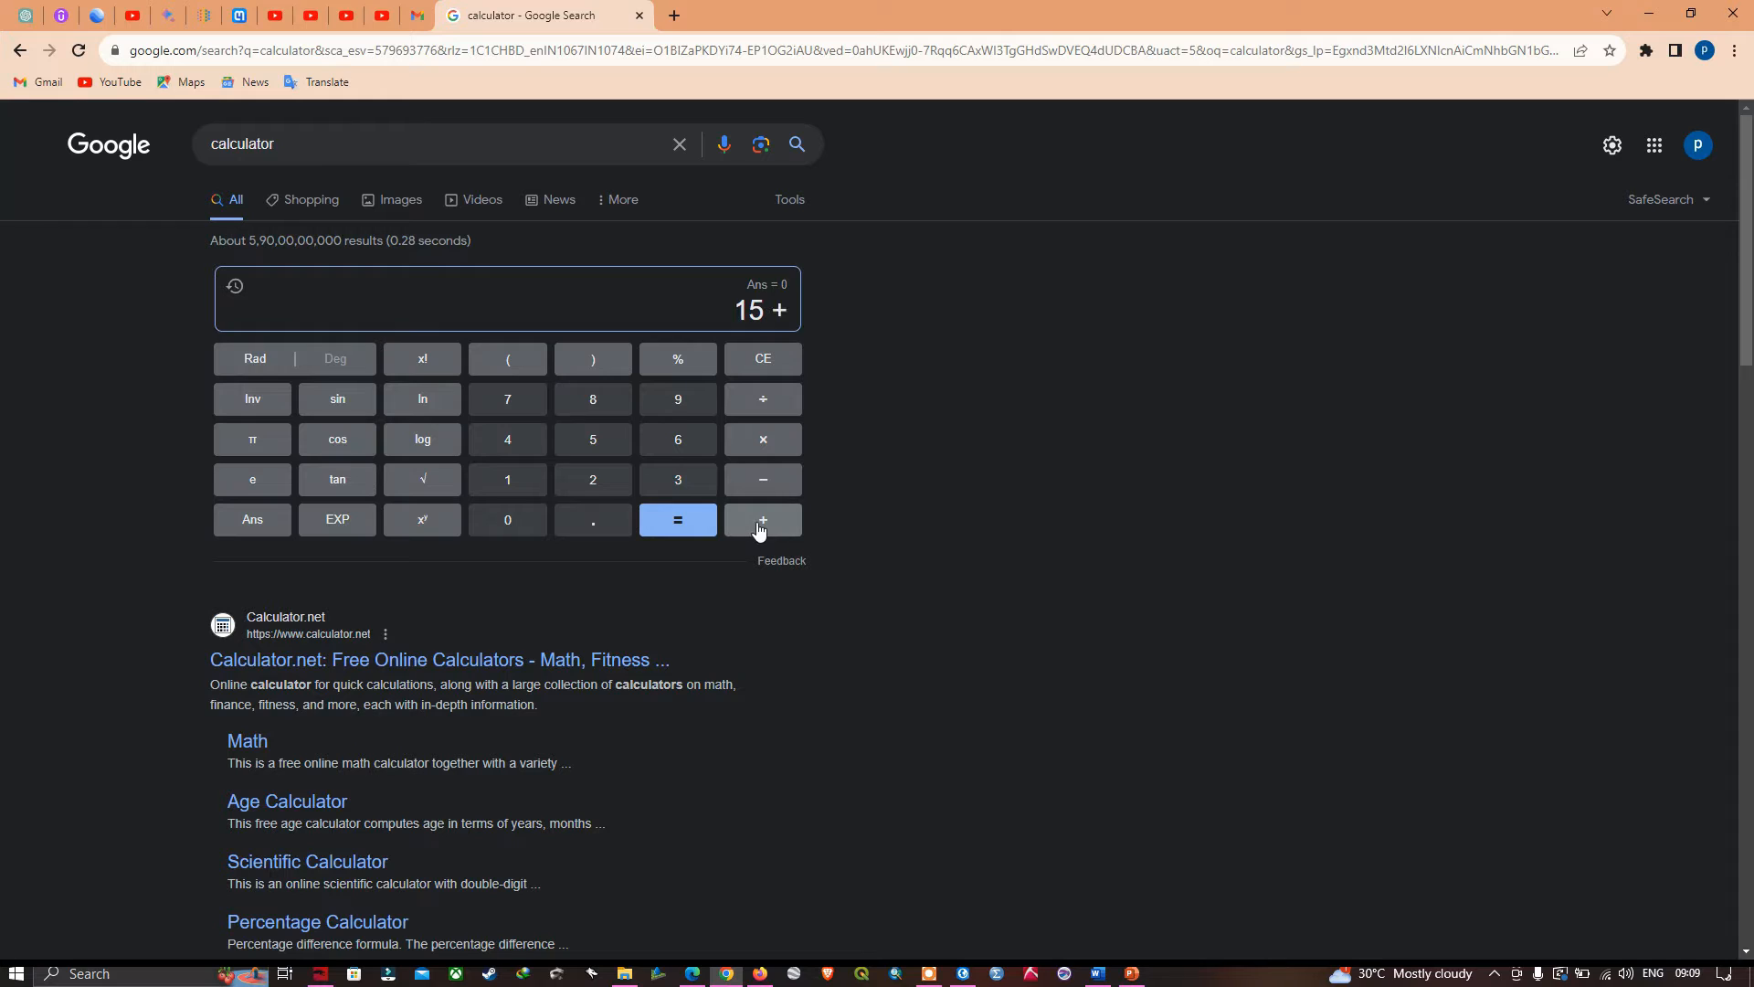
{"action": "left_click", "coordinate": [521, 484]}
{"action": "left_click", "coordinate": [616, 447]}
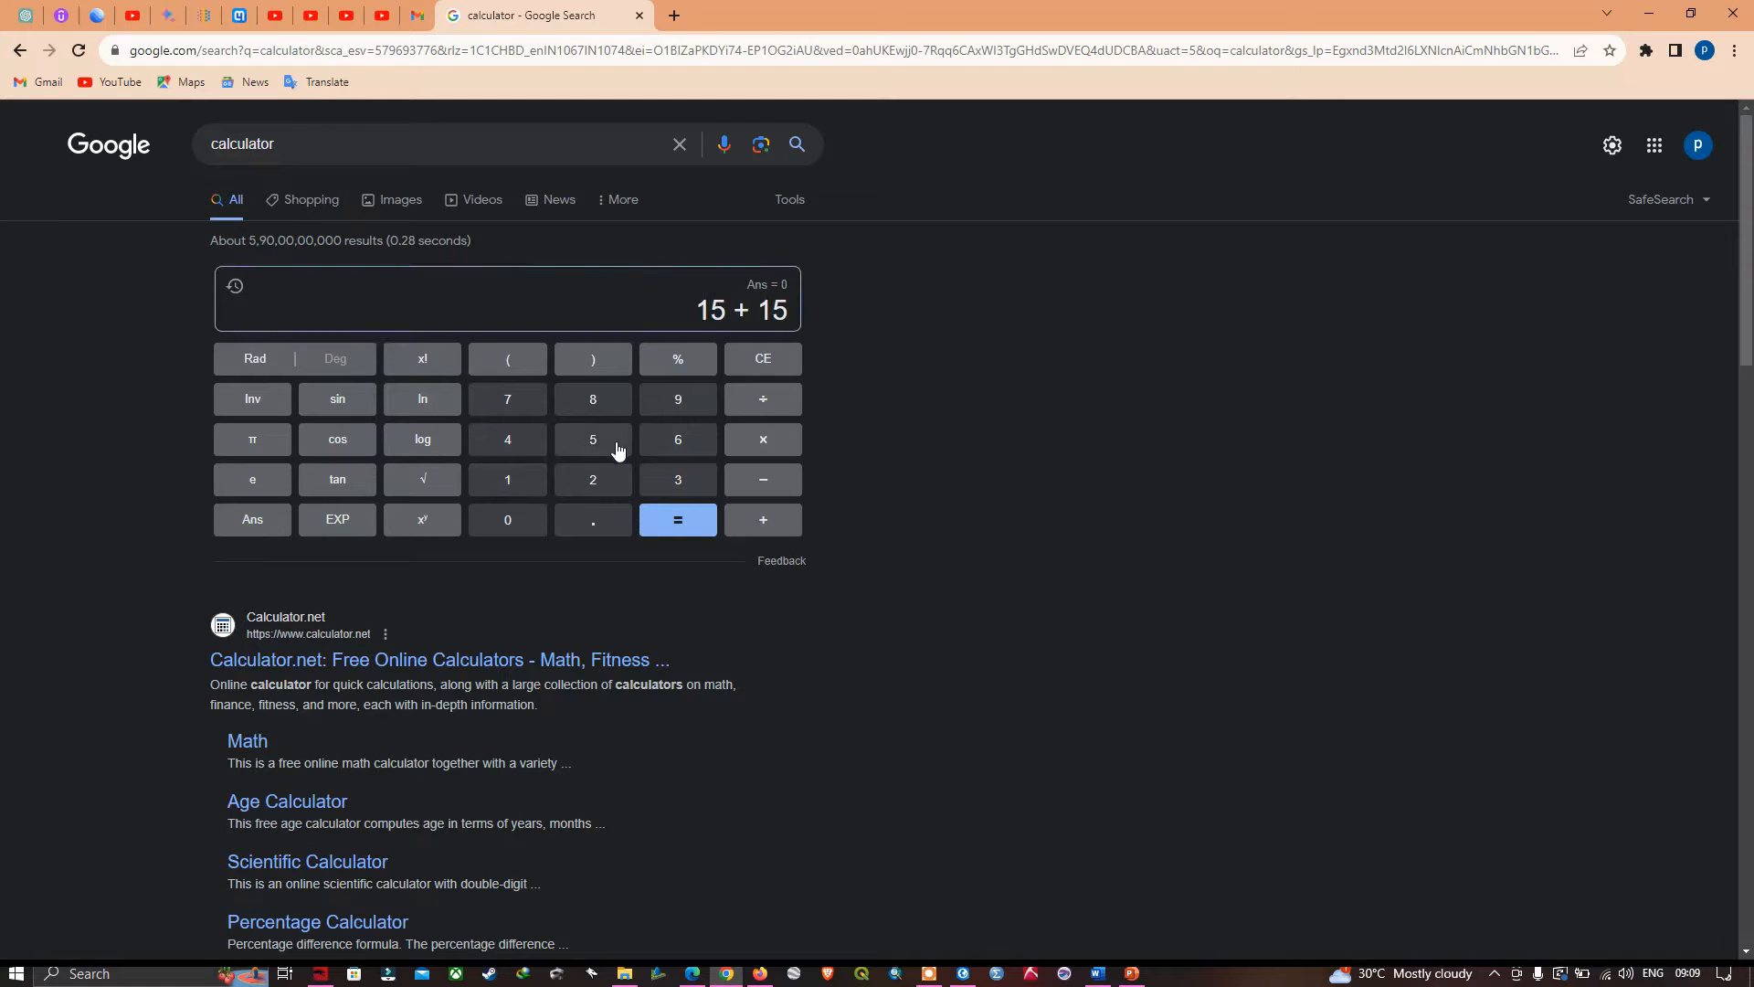
{"action": "left_click", "coordinate": [778, 404]}
{"action": "left_click", "coordinate": [687, 452]}
{"action": "left_click", "coordinate": [524, 523]}
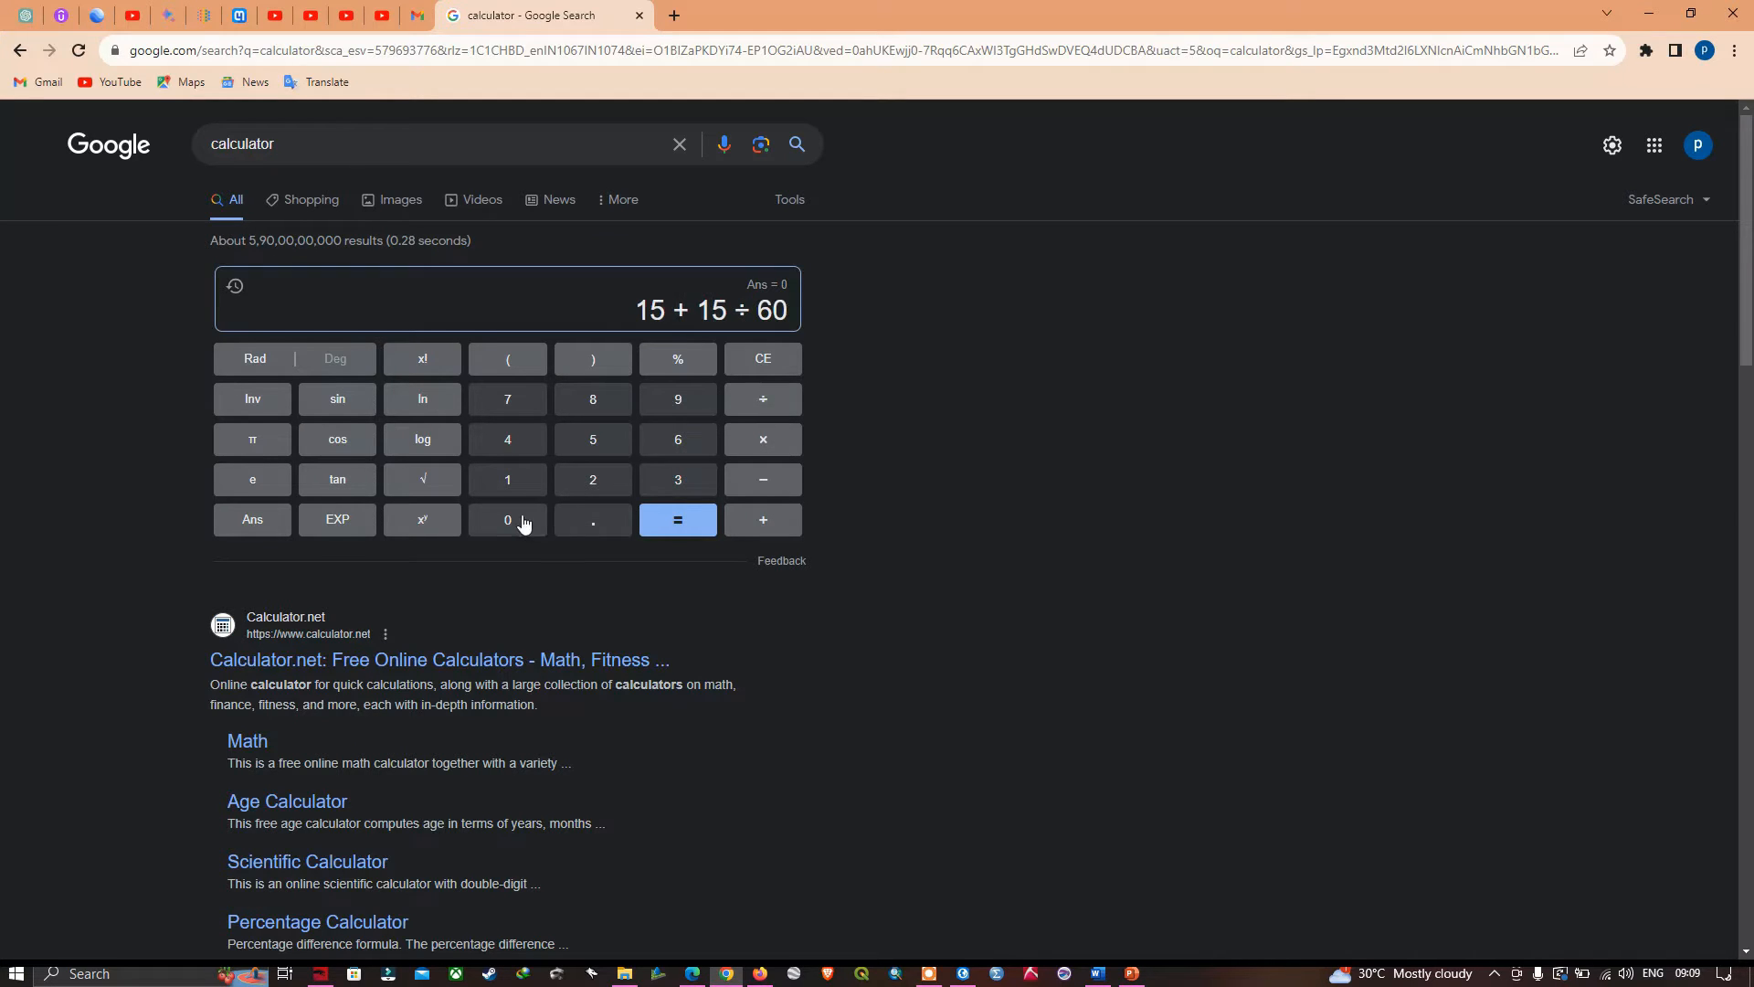
- Complete the upper-right corner's latitude expression with the seconds term + 0 ÷ 3600 and evaluate it
{"action": "left_click", "coordinate": [779, 521]}
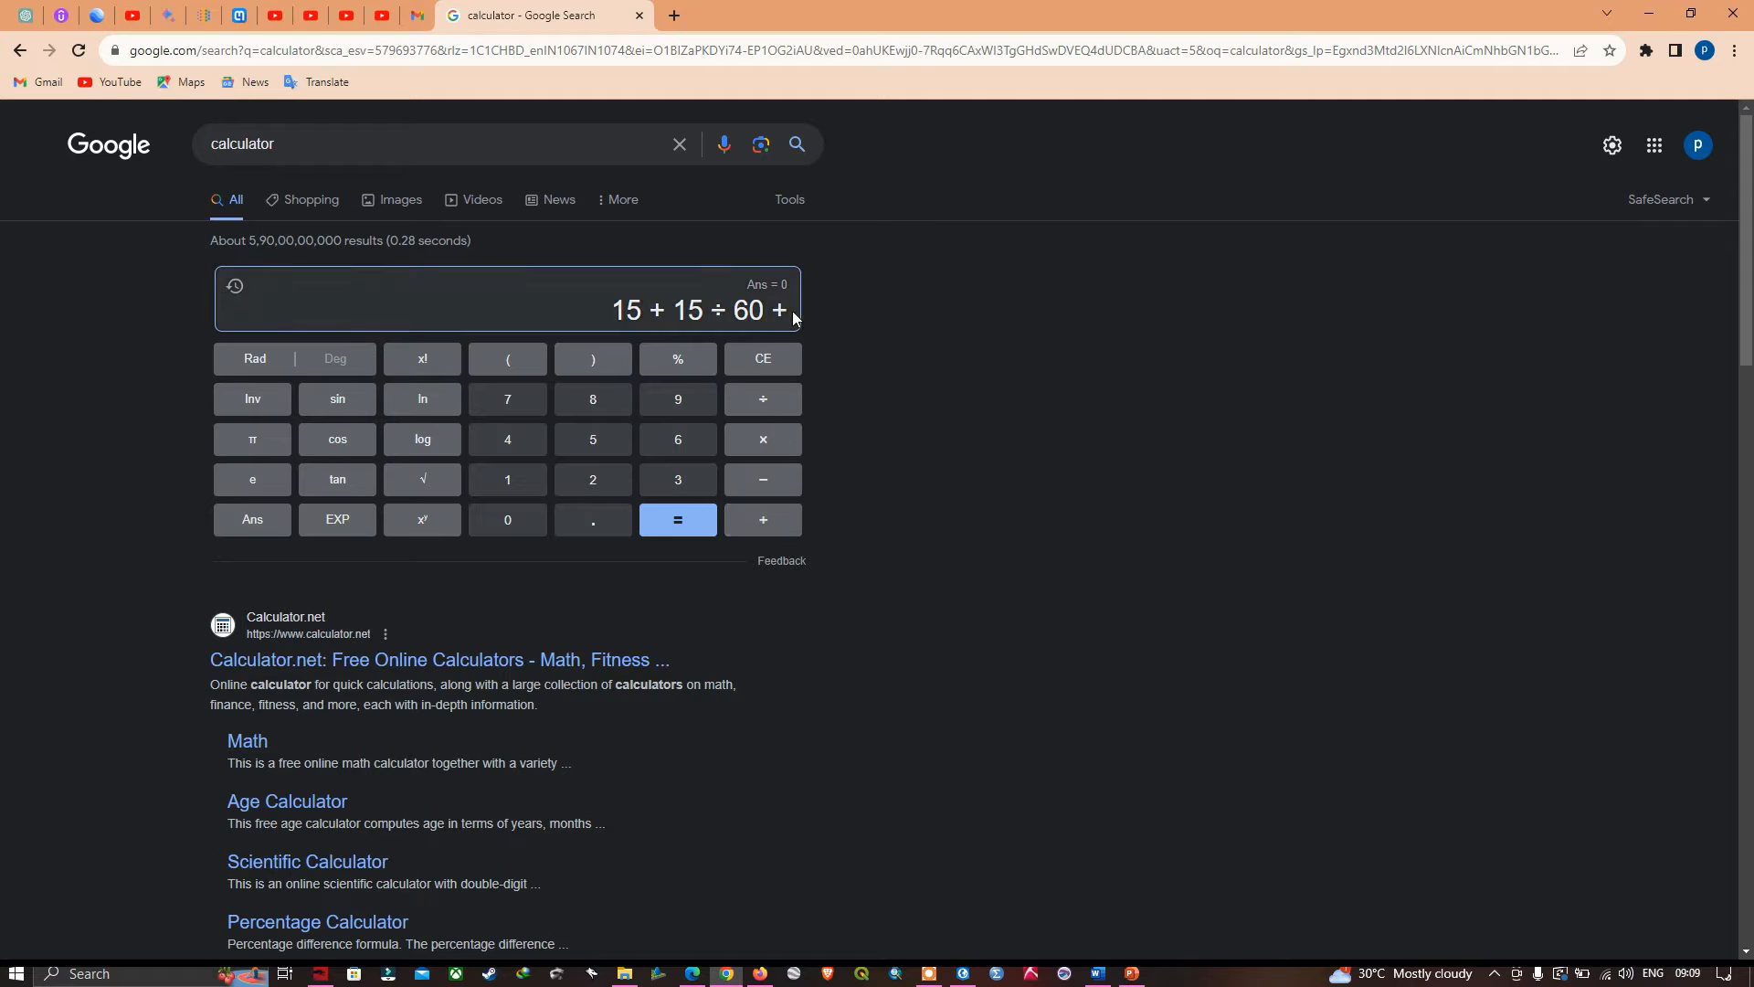
{"action": "left_click", "coordinate": [523, 522]}
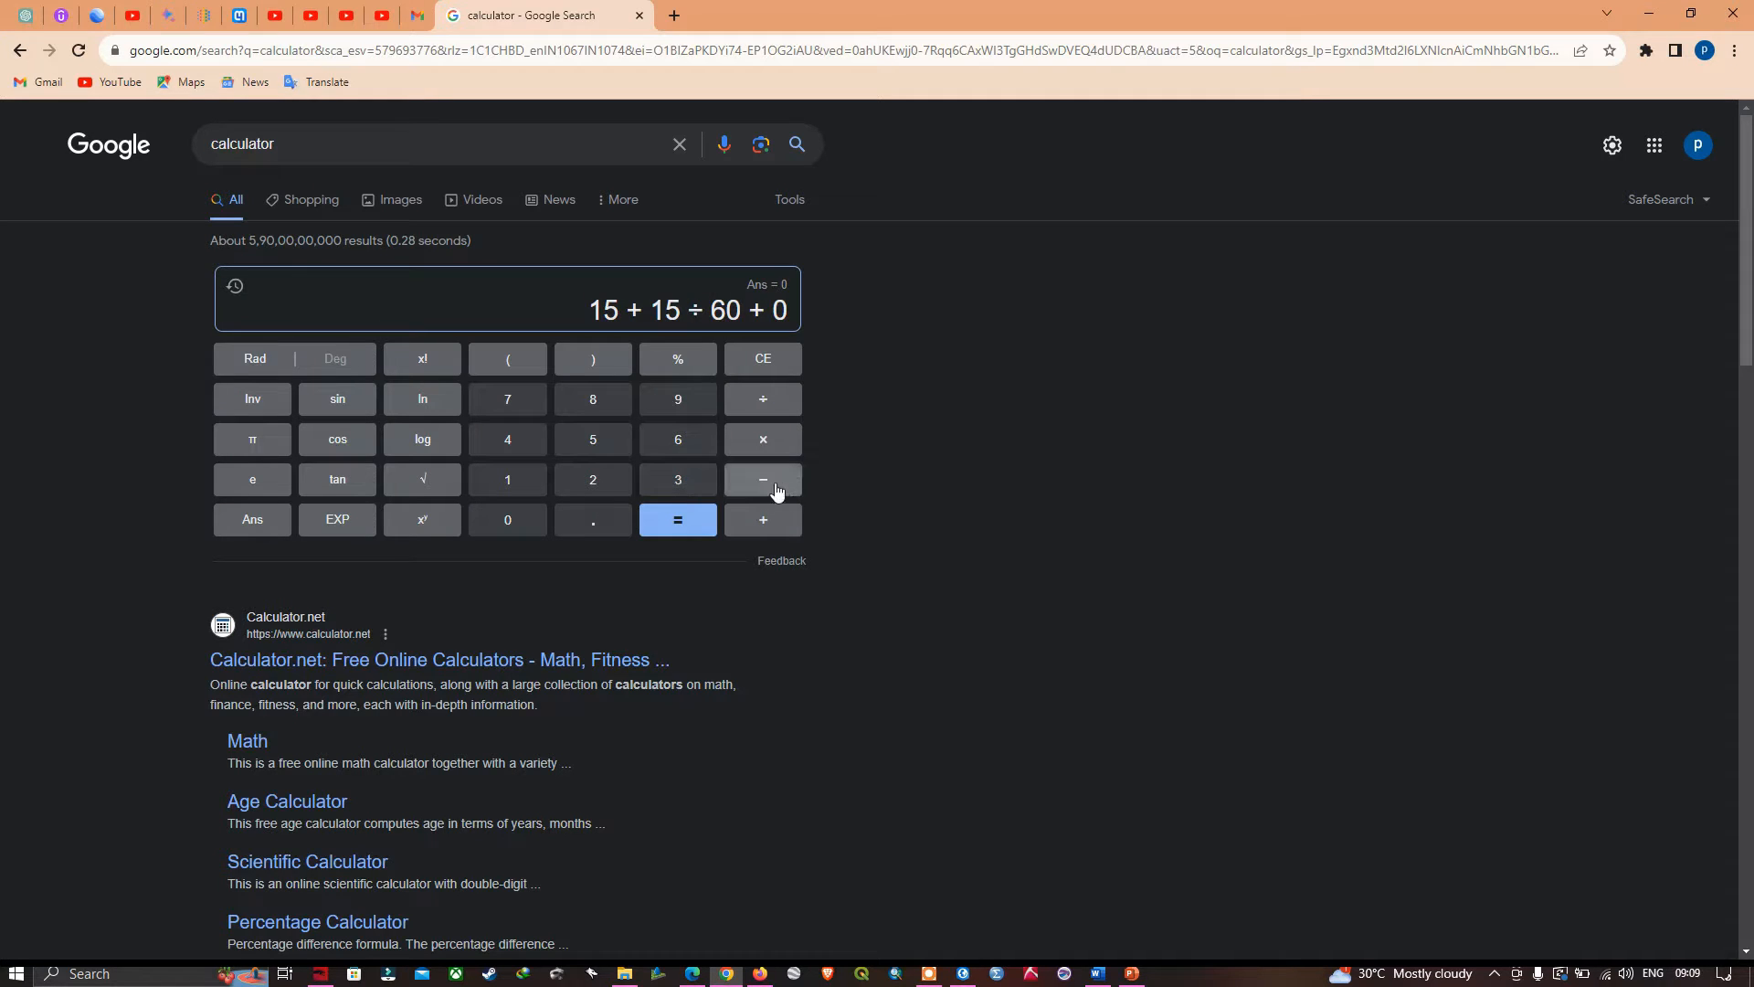
{"action": "left_click", "coordinate": [778, 407]}
{"action": "left_click", "coordinate": [684, 480]}
{"action": "left_click", "coordinate": [678, 440]}
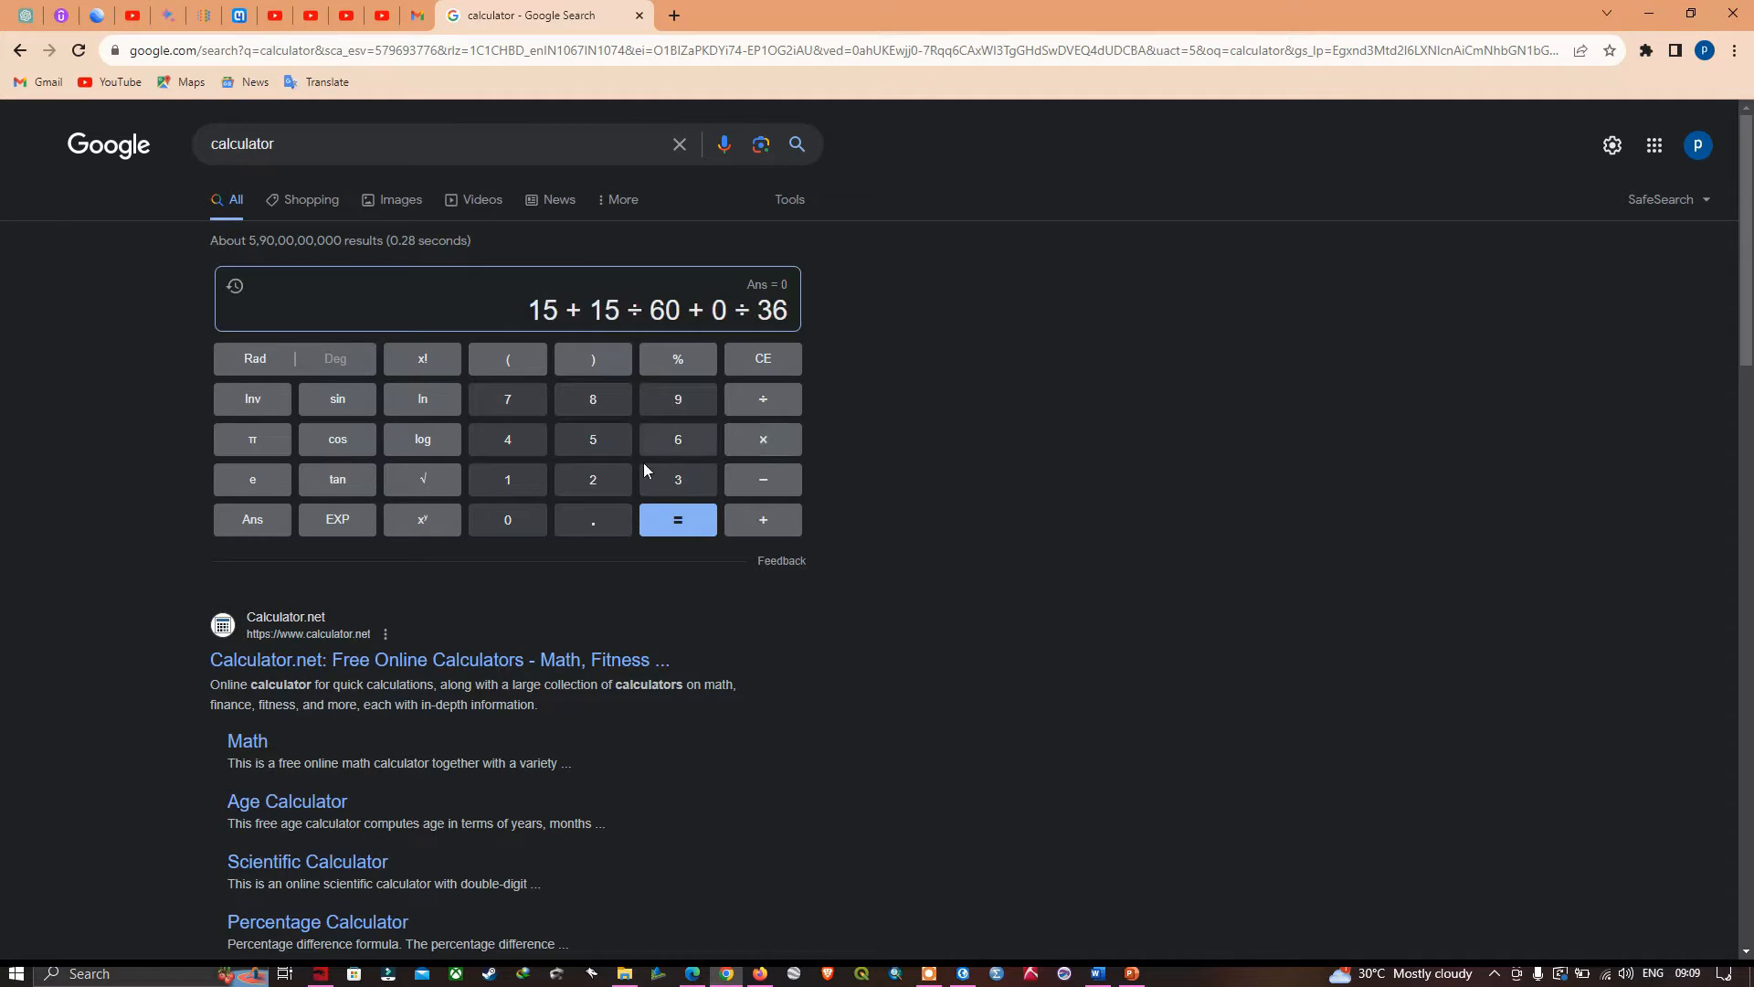
{"action": "left_click", "coordinate": [509, 523]}
{"action": "left_click", "coordinate": [509, 523]}
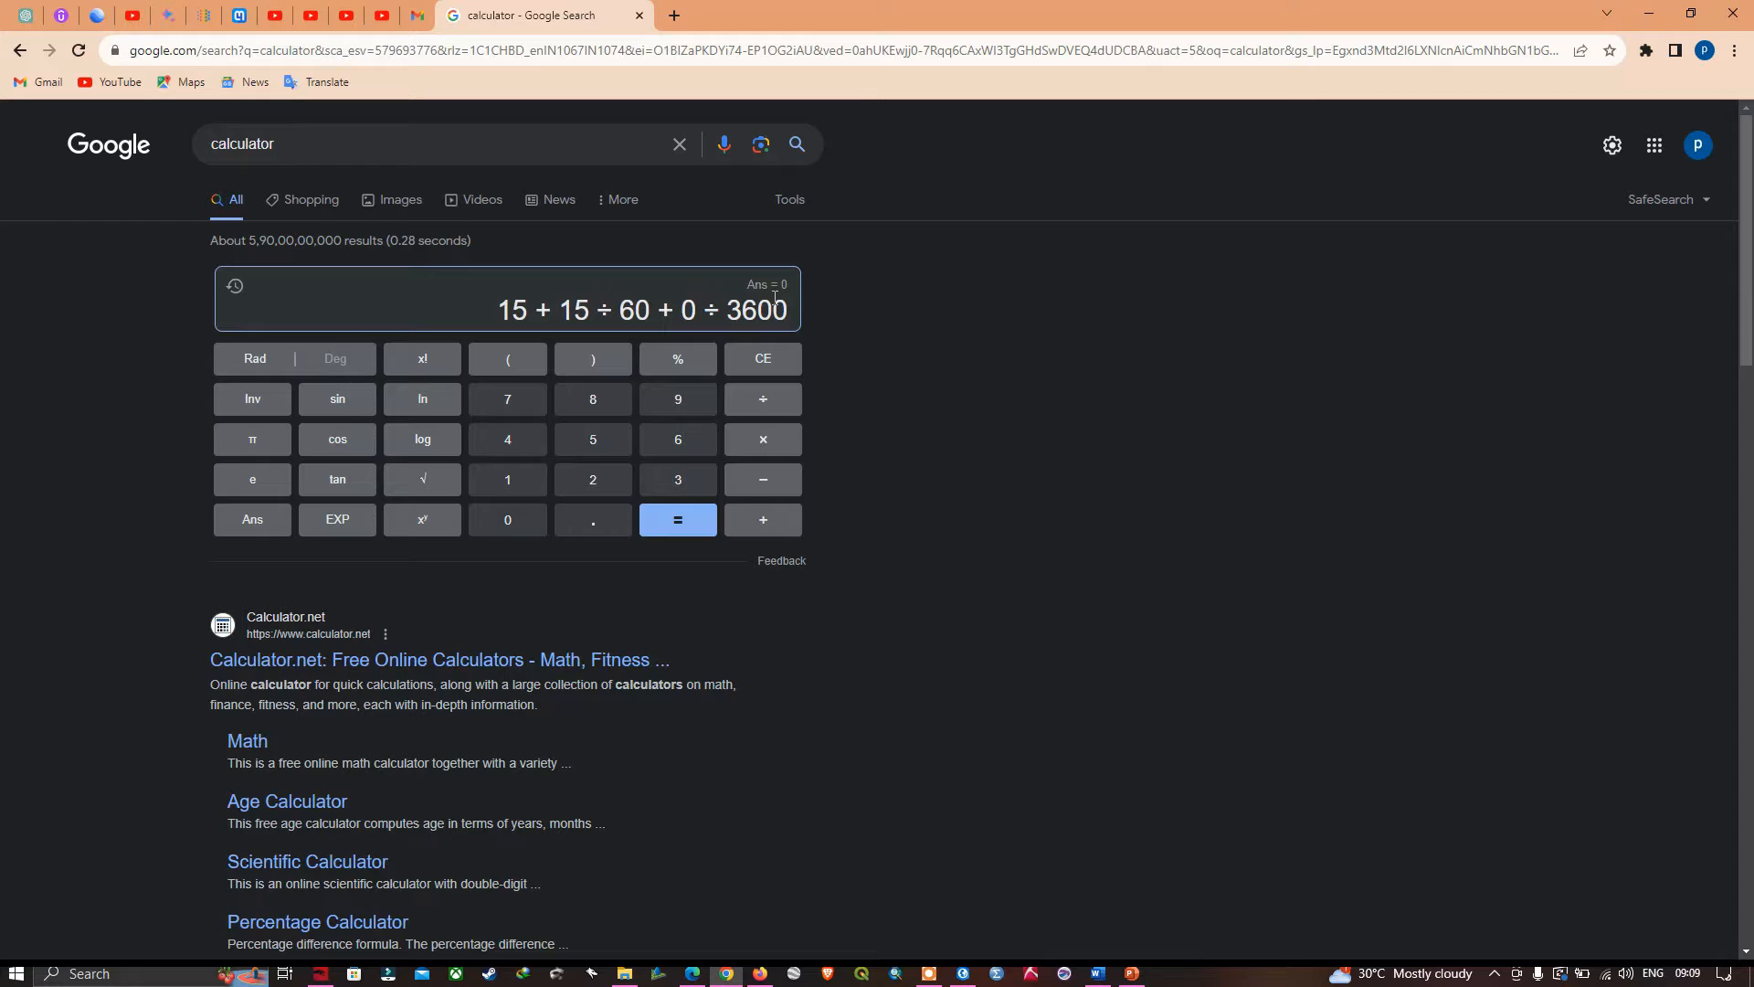
{"action": "left_click", "coordinate": [681, 517]}
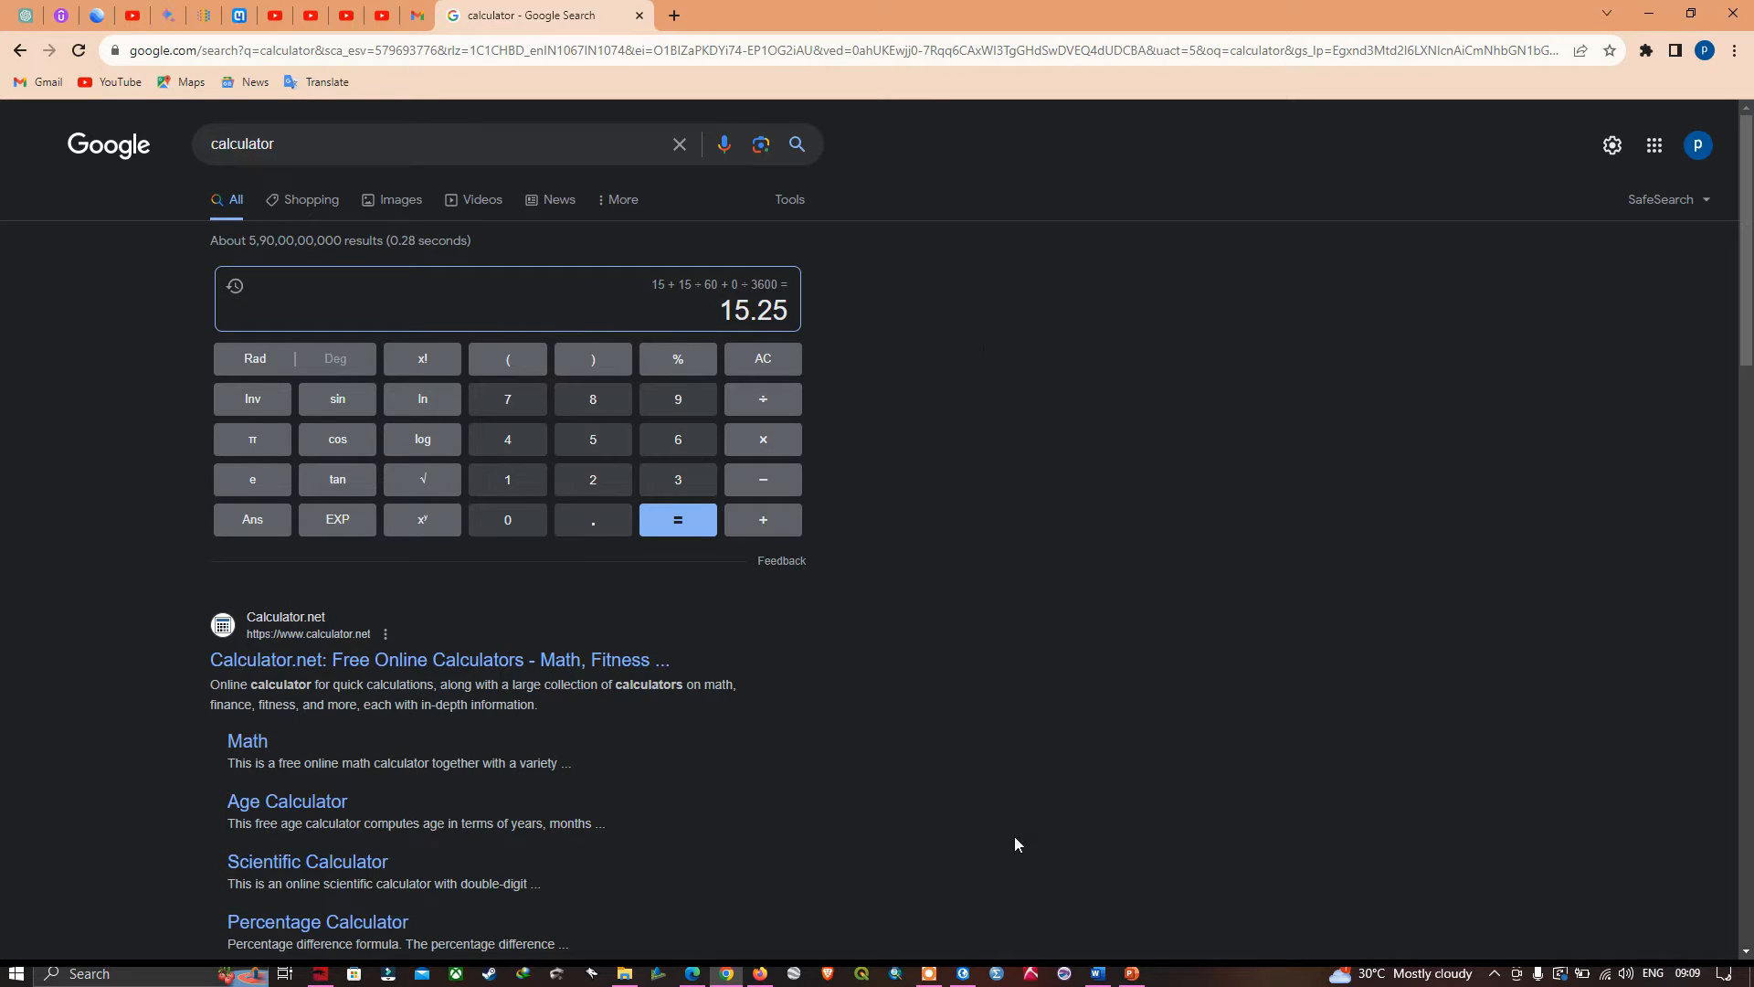
- In ArcGIS Pro, set the upper-right control point's target Y to 15.25, keeping the dialog clear of the corner's coordinate labels
{"action": "left_click", "coordinate": [965, 972]}
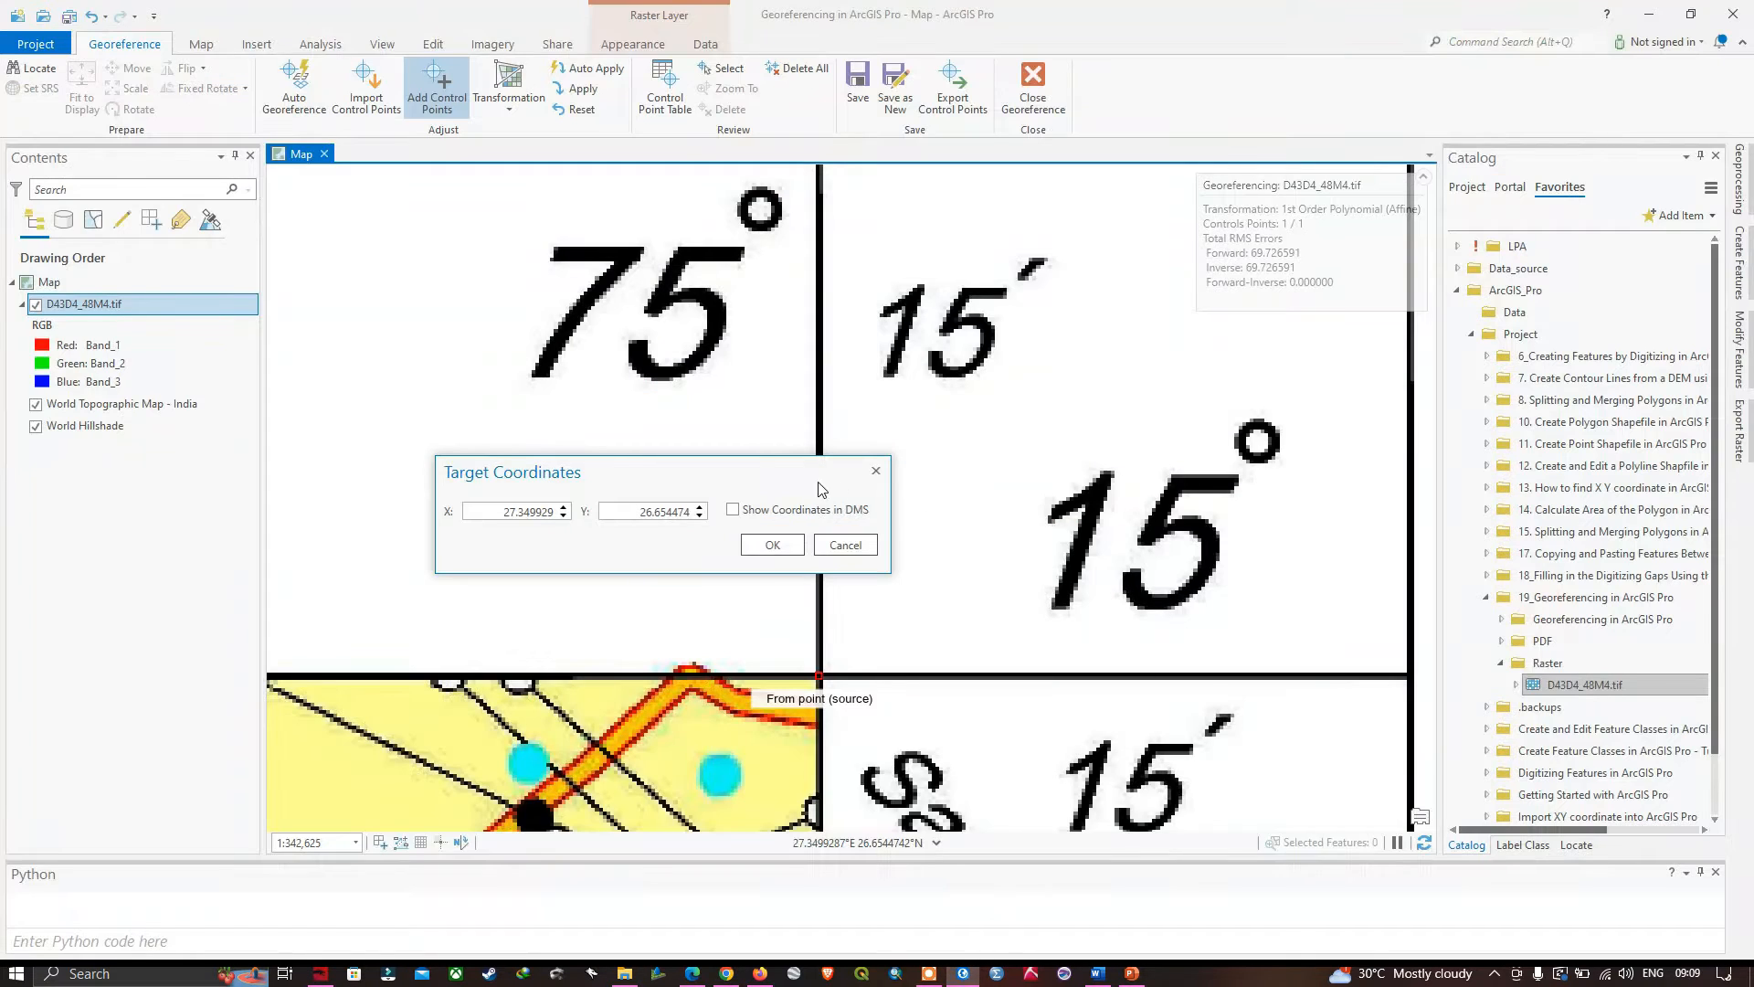
{"action": "left_click_drag", "start_coordinate": [781, 490], "coordinate": [1134, 612]}
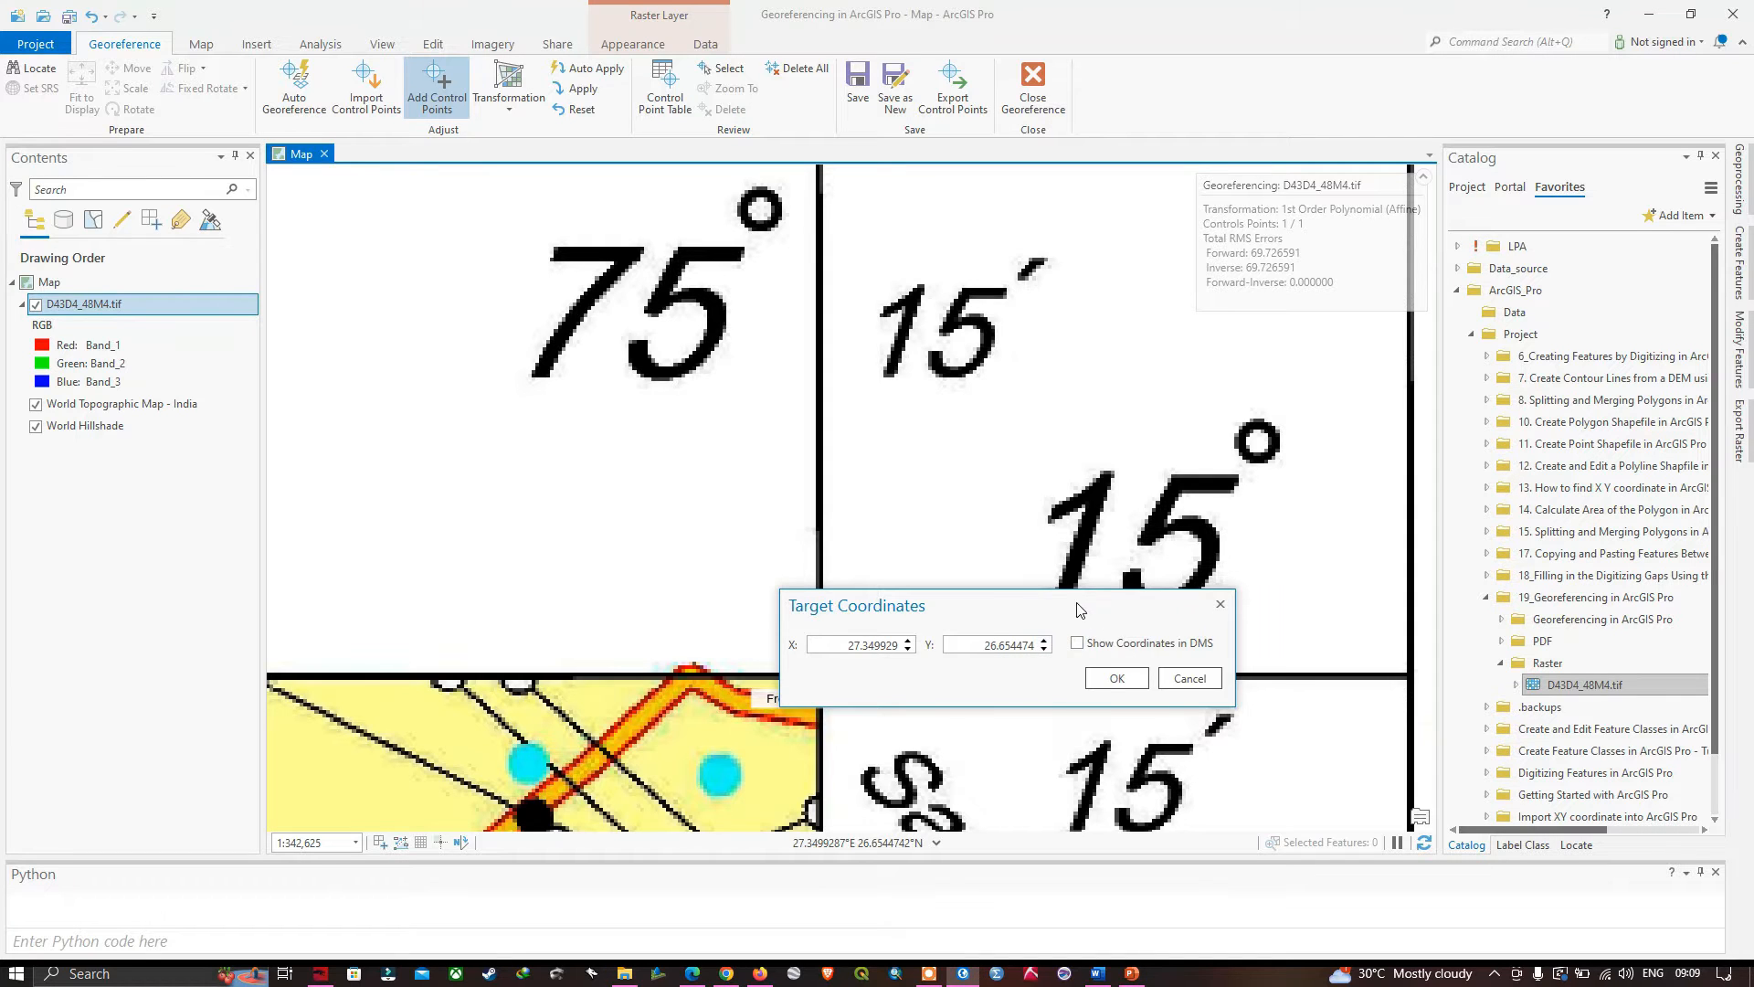
{"action": "left_click_drag", "start_coordinate": [1078, 610], "coordinate": [735, 553]}
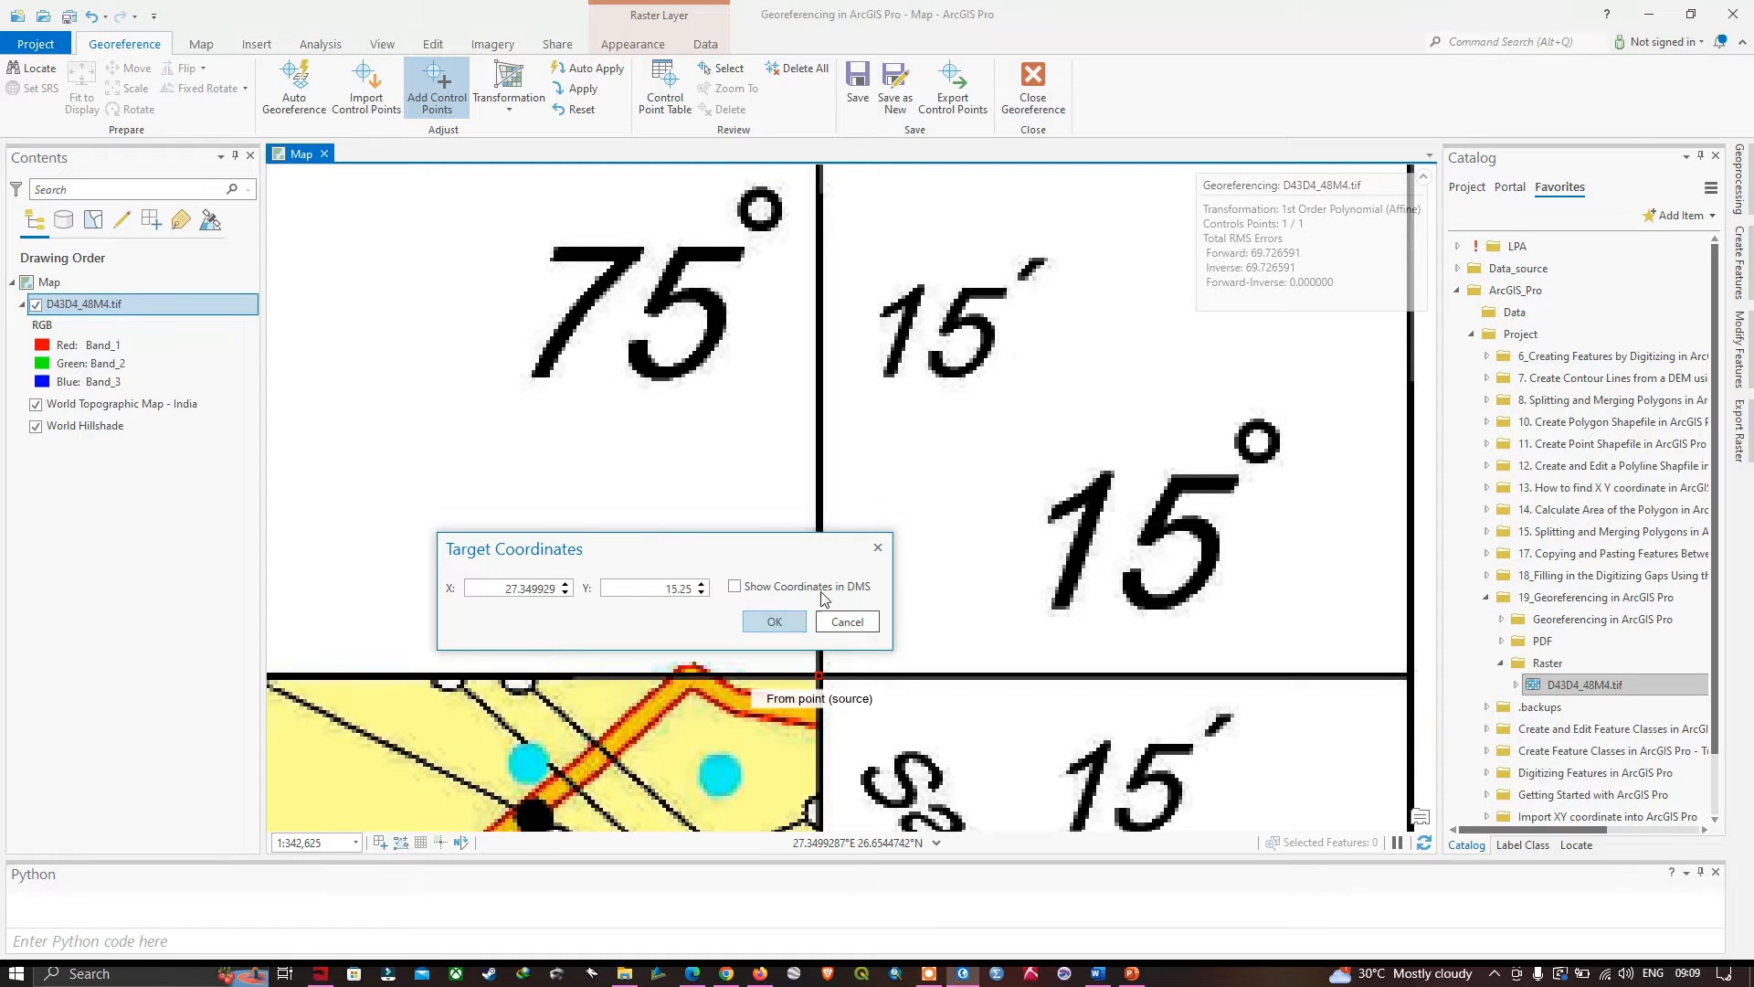
{"action": "left_click_drag", "start_coordinate": [751, 550], "coordinate": [981, 617]}
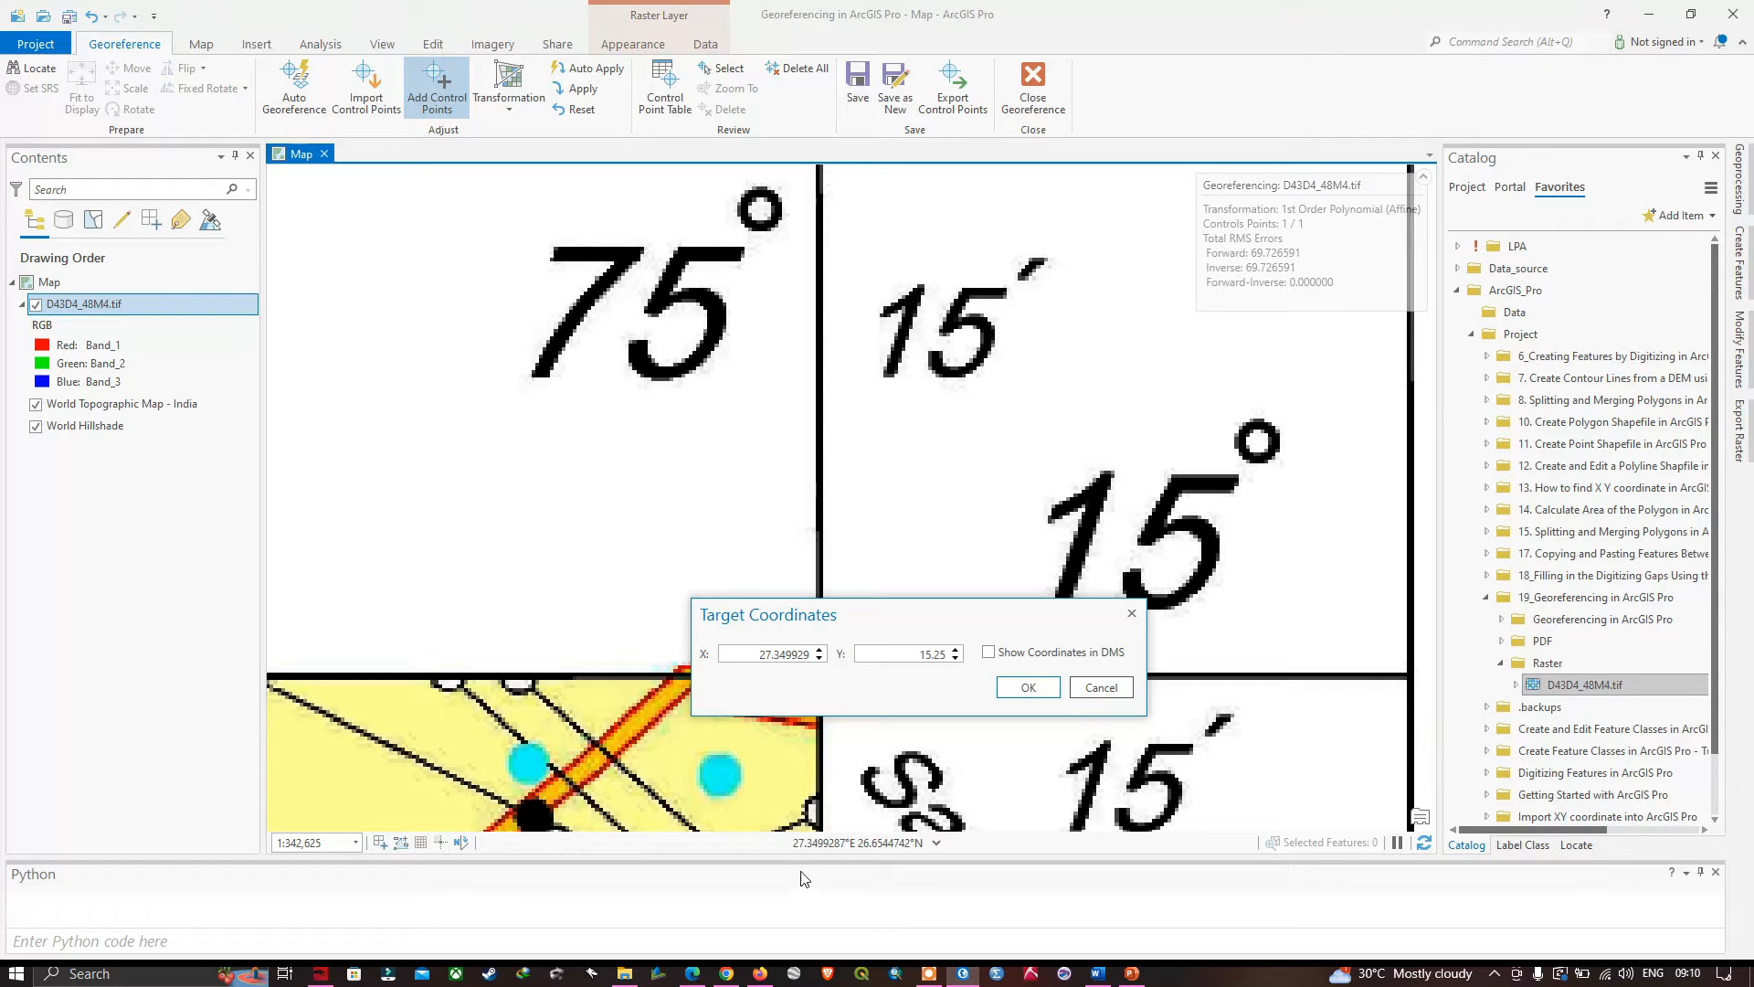
- In Google's calculator, start a fresh calculation and enter the upper-right corner's longitude degrees and minutes as 75 + 15 ÷ 60
{"action": "key", "text": "alt+Tab"}
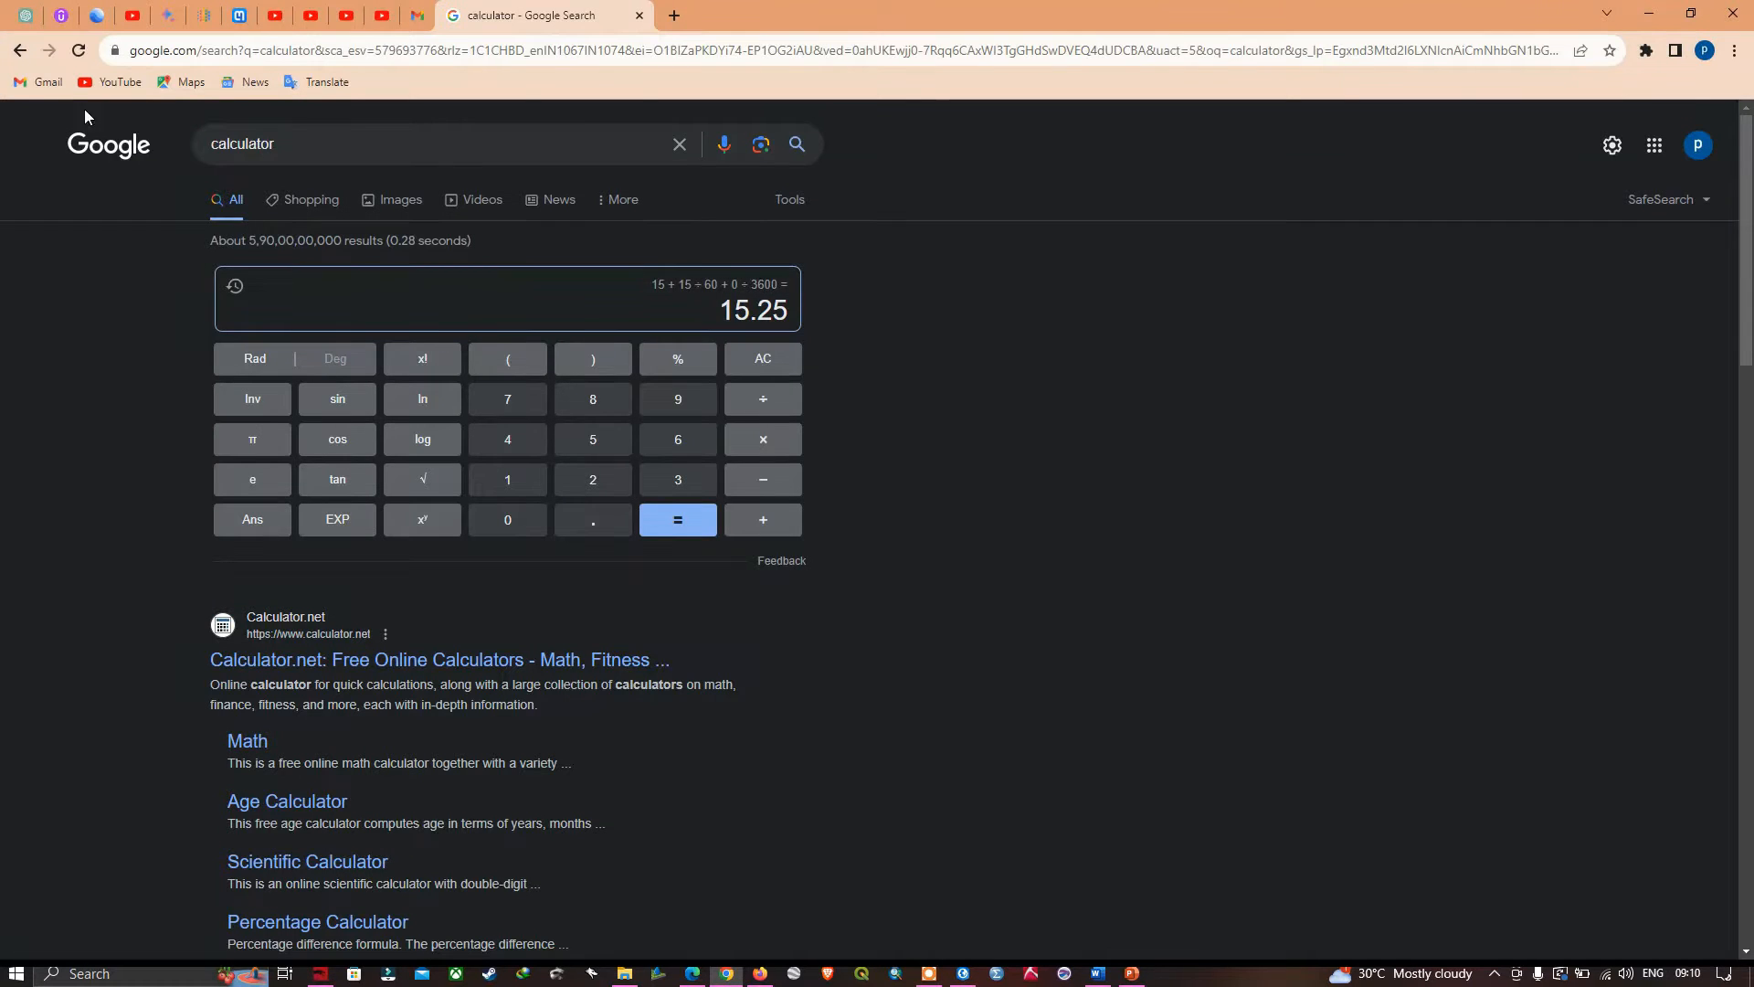
{"action": "left_click", "coordinate": [79, 51]}
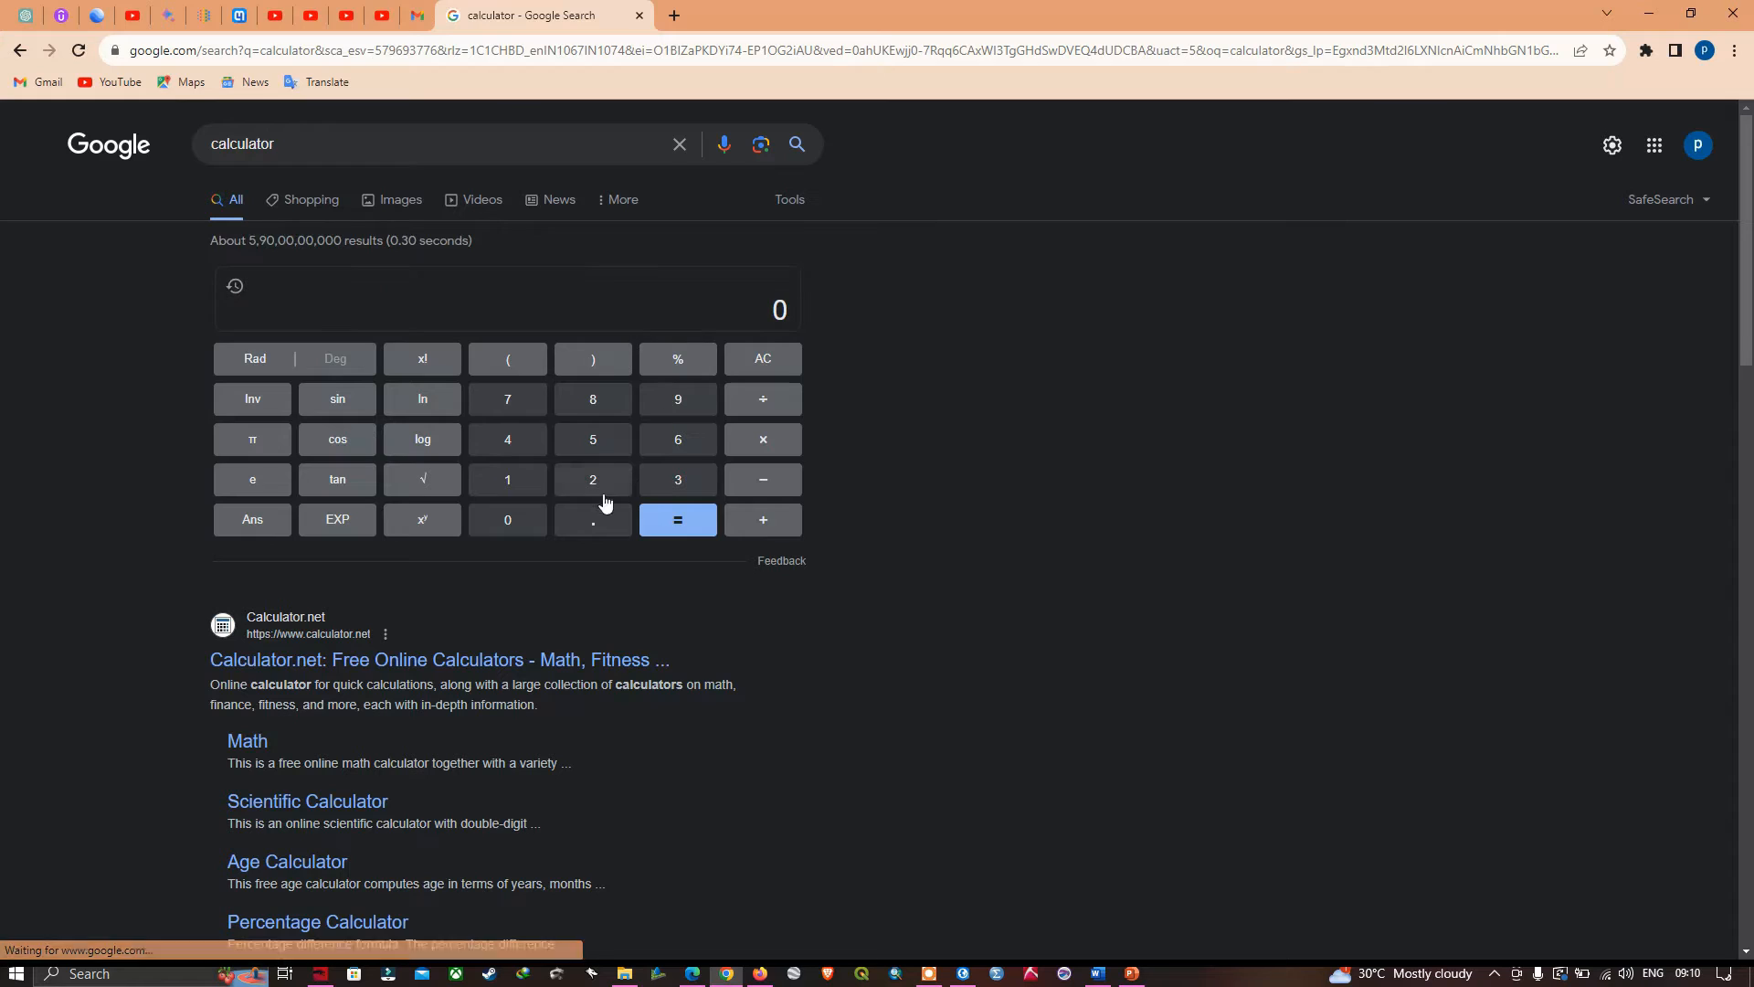
{"action": "left_click", "coordinate": [508, 402]}
{"action": "left_click", "coordinate": [593, 442]}
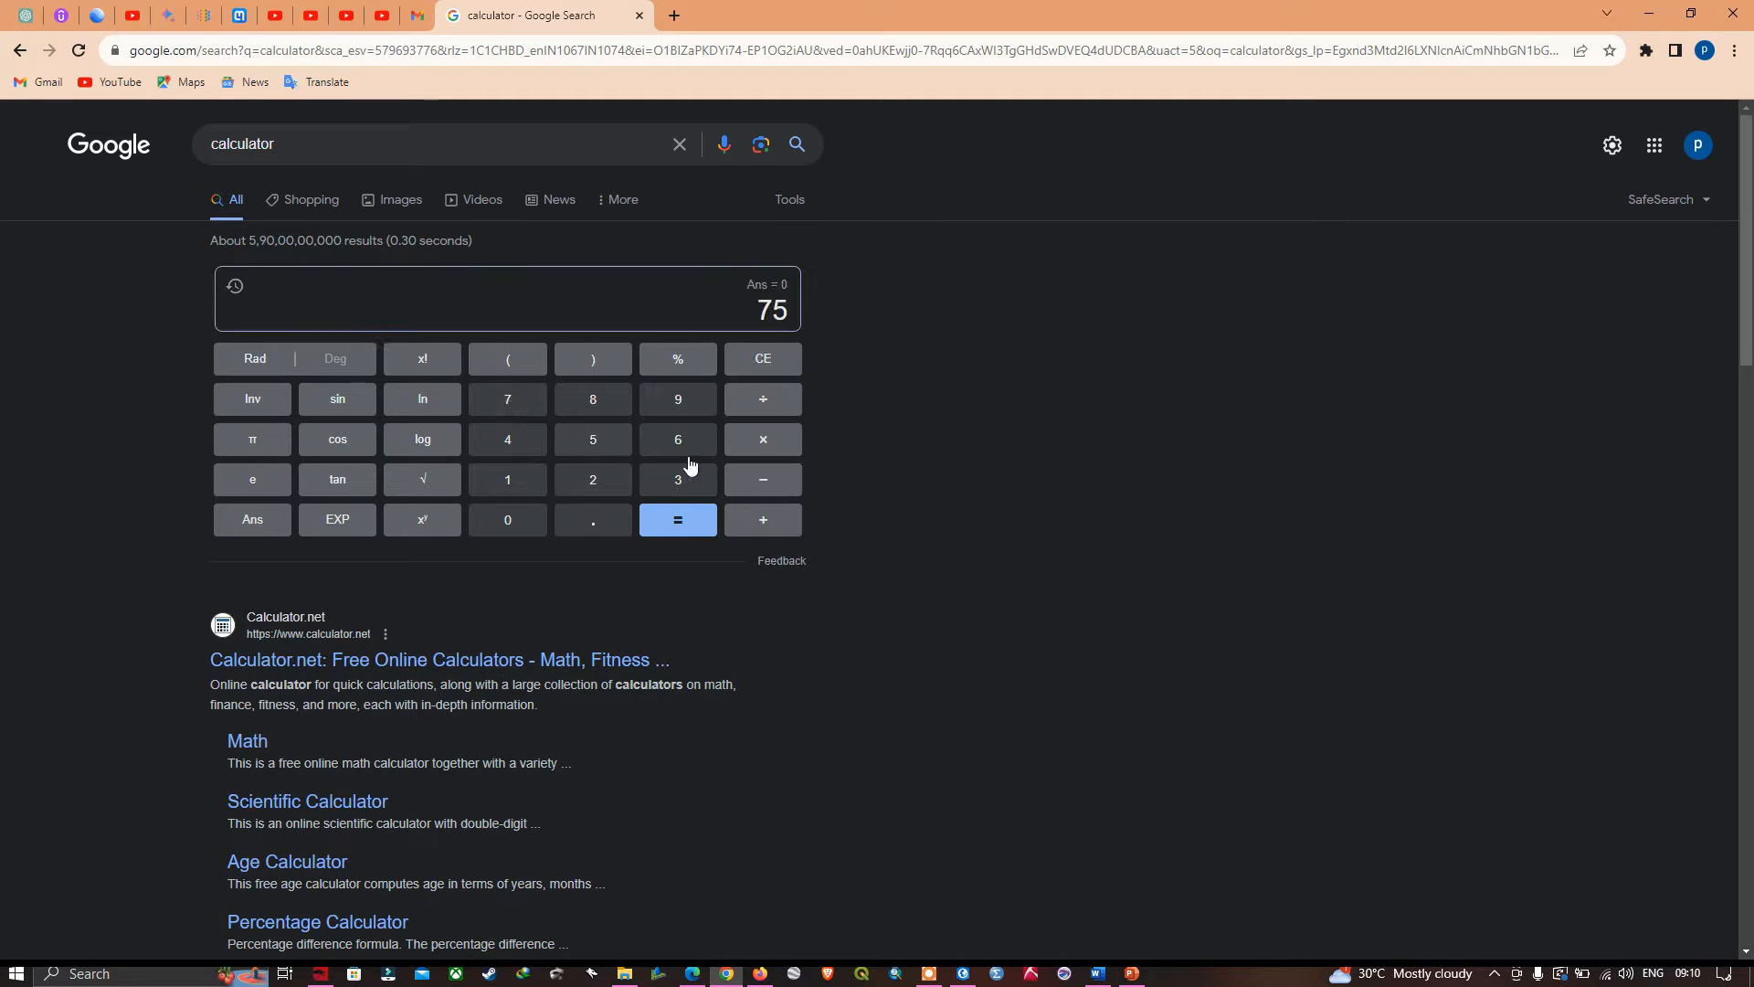
{"action": "left_click", "coordinate": [772, 518]}
{"action": "left_click", "coordinate": [509, 485]}
{"action": "left_click", "coordinate": [595, 448]}
{"action": "left_click", "coordinate": [745, 418]}
{"action": "left_click", "coordinate": [692, 440]}
{"action": "left_click", "coordinate": [530, 519]}
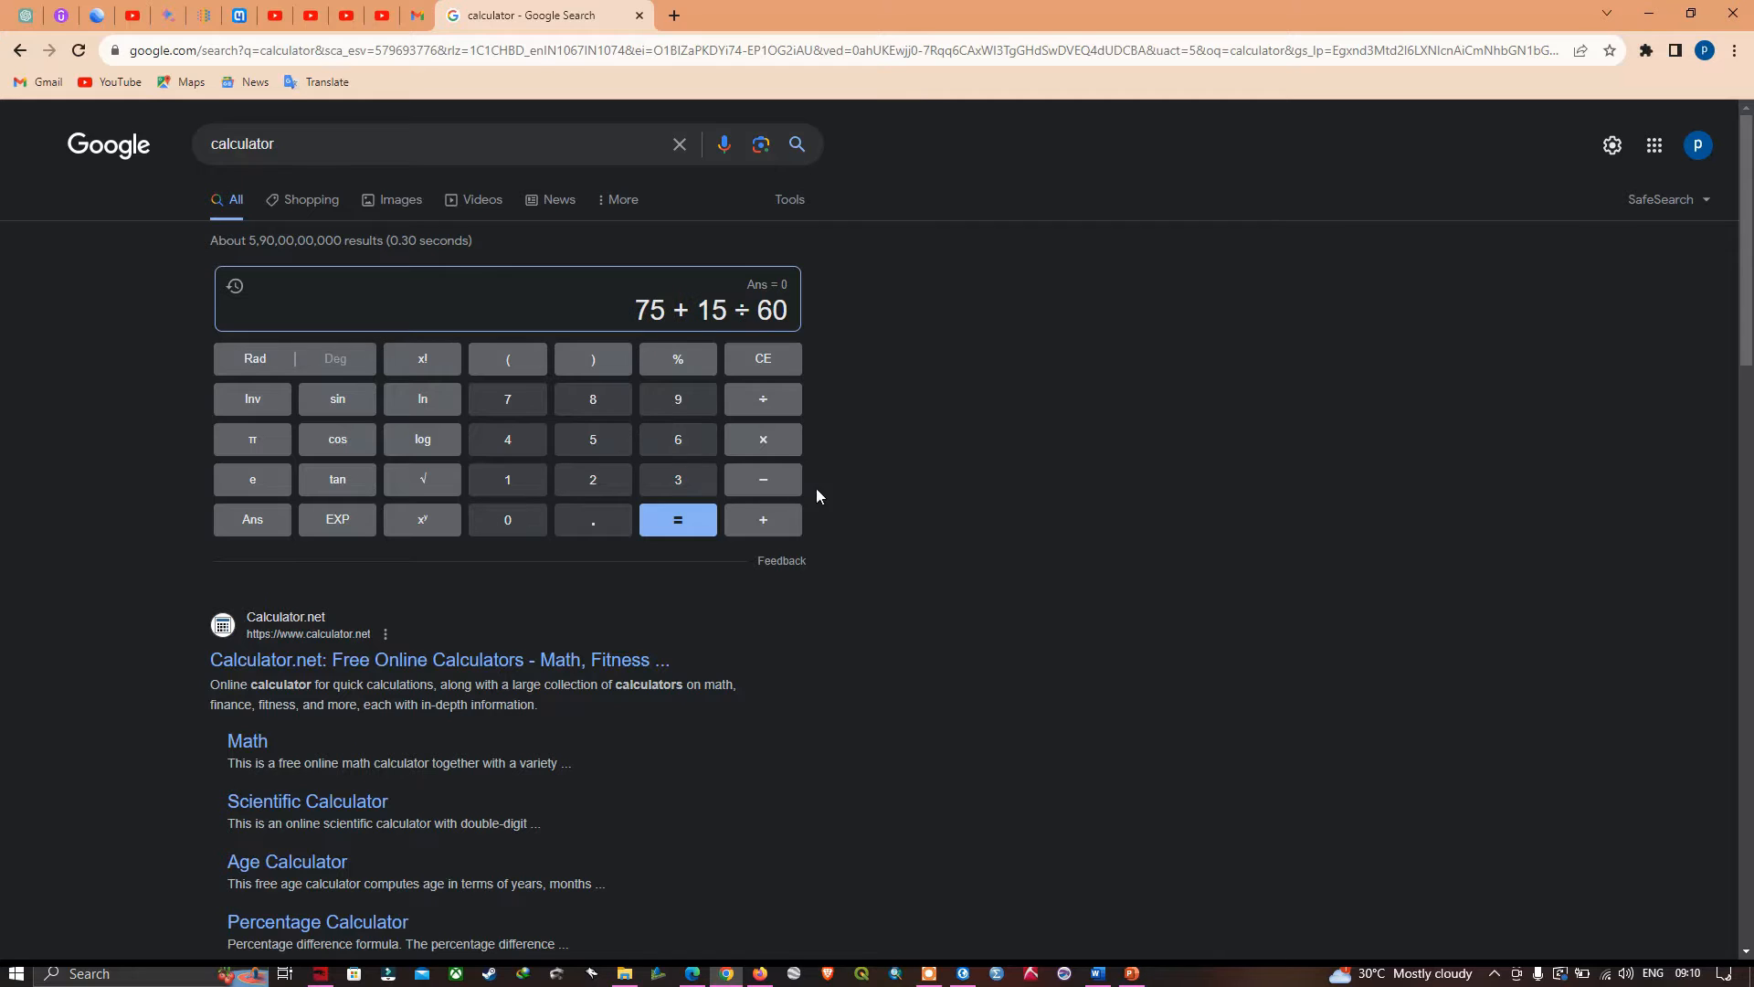
- Complete the upper-right corner's longitude expression with the seconds term + 0 ÷ 3600 and evaluate it
{"action": "left_click", "coordinate": [775, 521]}
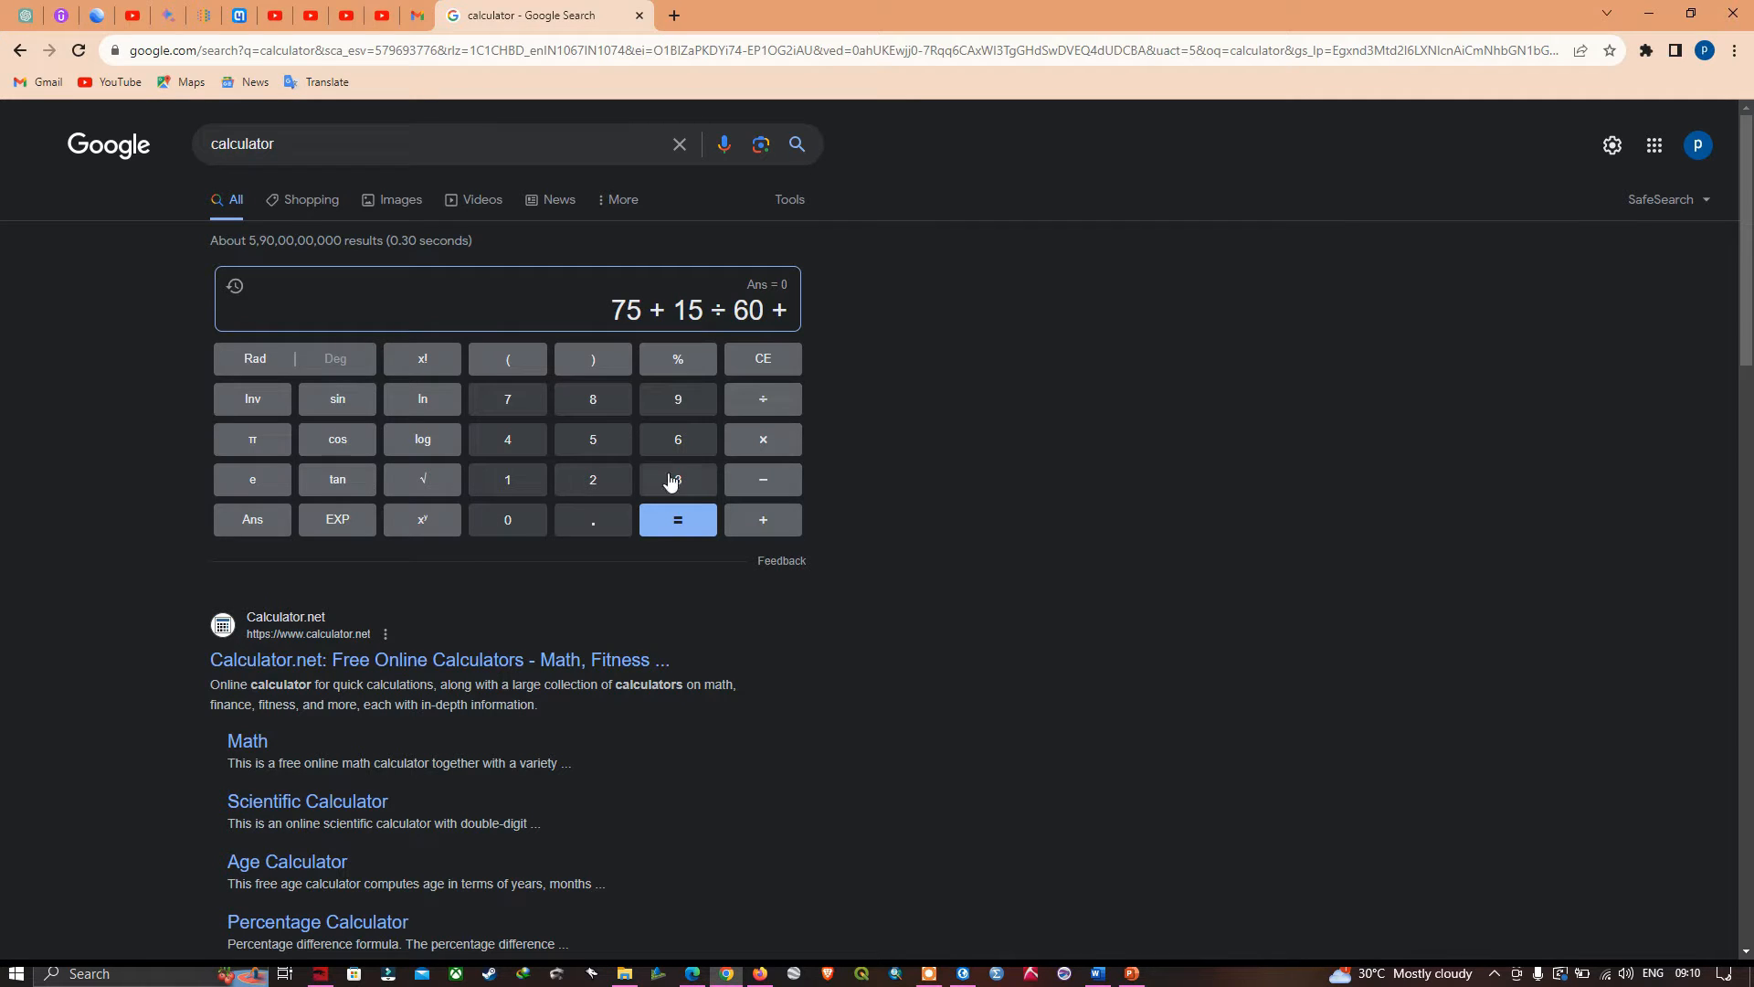
{"action": "left_click", "coordinate": [498, 528]}
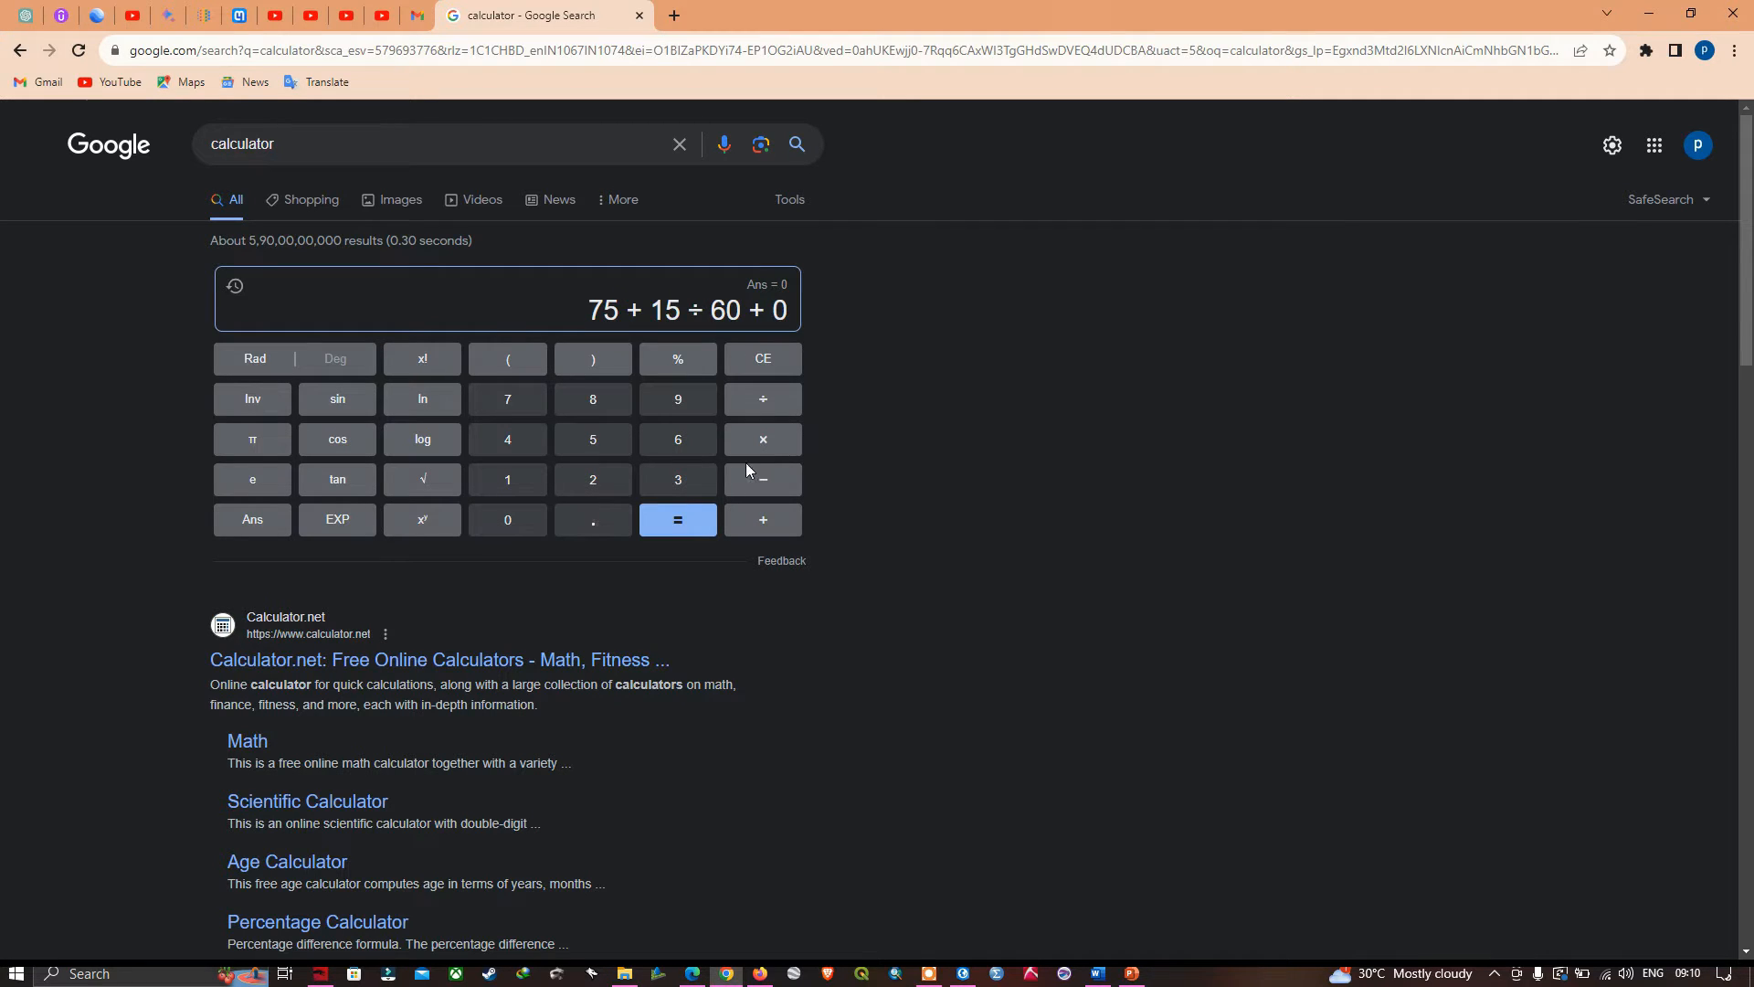
{"action": "left_click", "coordinate": [773, 403]}
{"action": "left_click", "coordinate": [685, 481]}
{"action": "left_click", "coordinate": [678, 446]}
{"action": "left_click", "coordinate": [512, 521]}
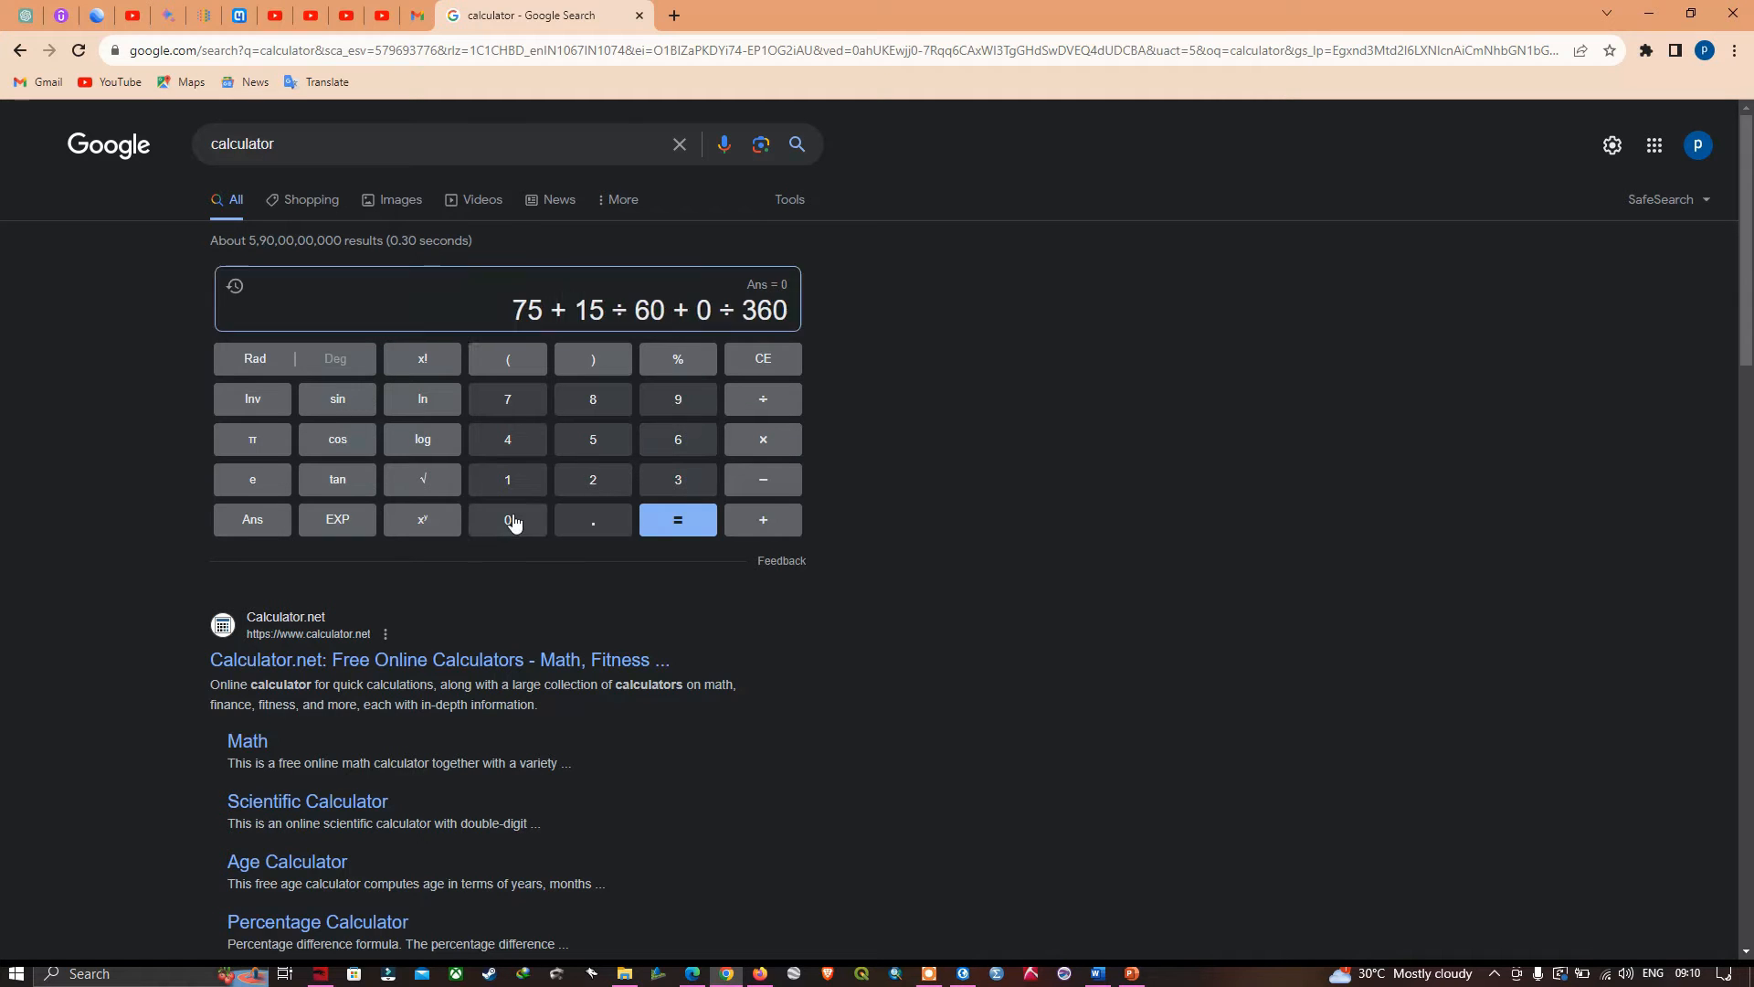
{"action": "left_click", "coordinate": [513, 521]}
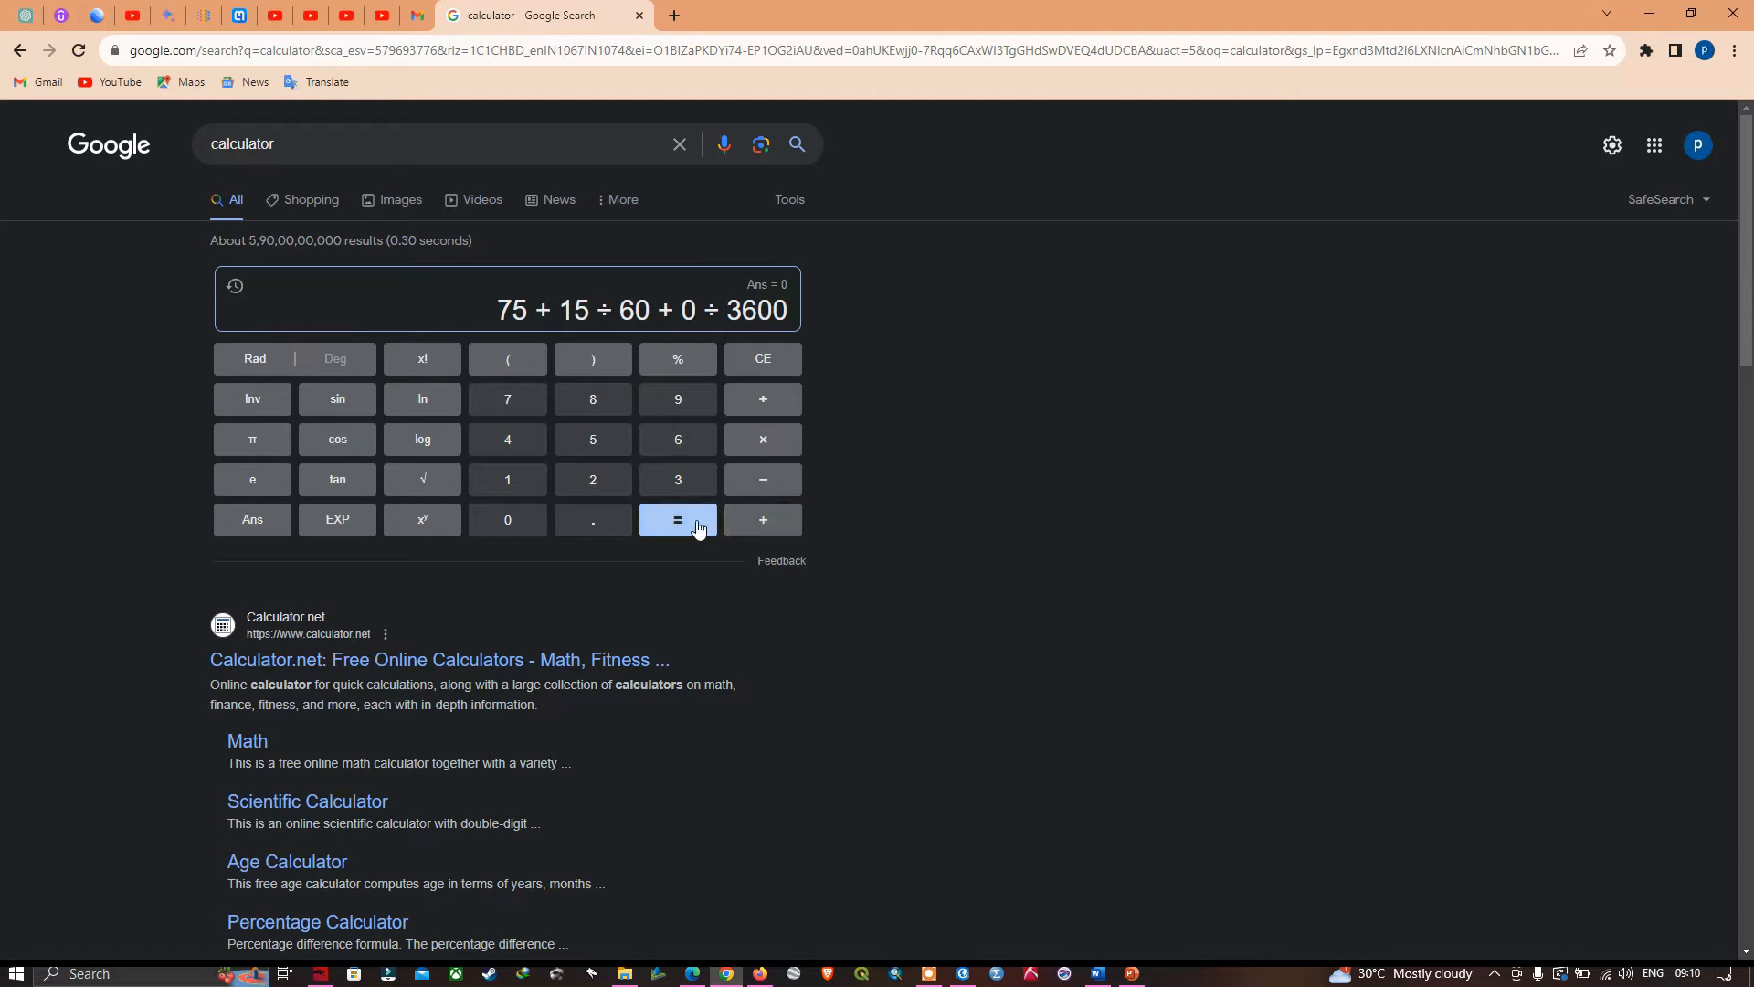
{"action": "left_click", "coordinate": [698, 528]}
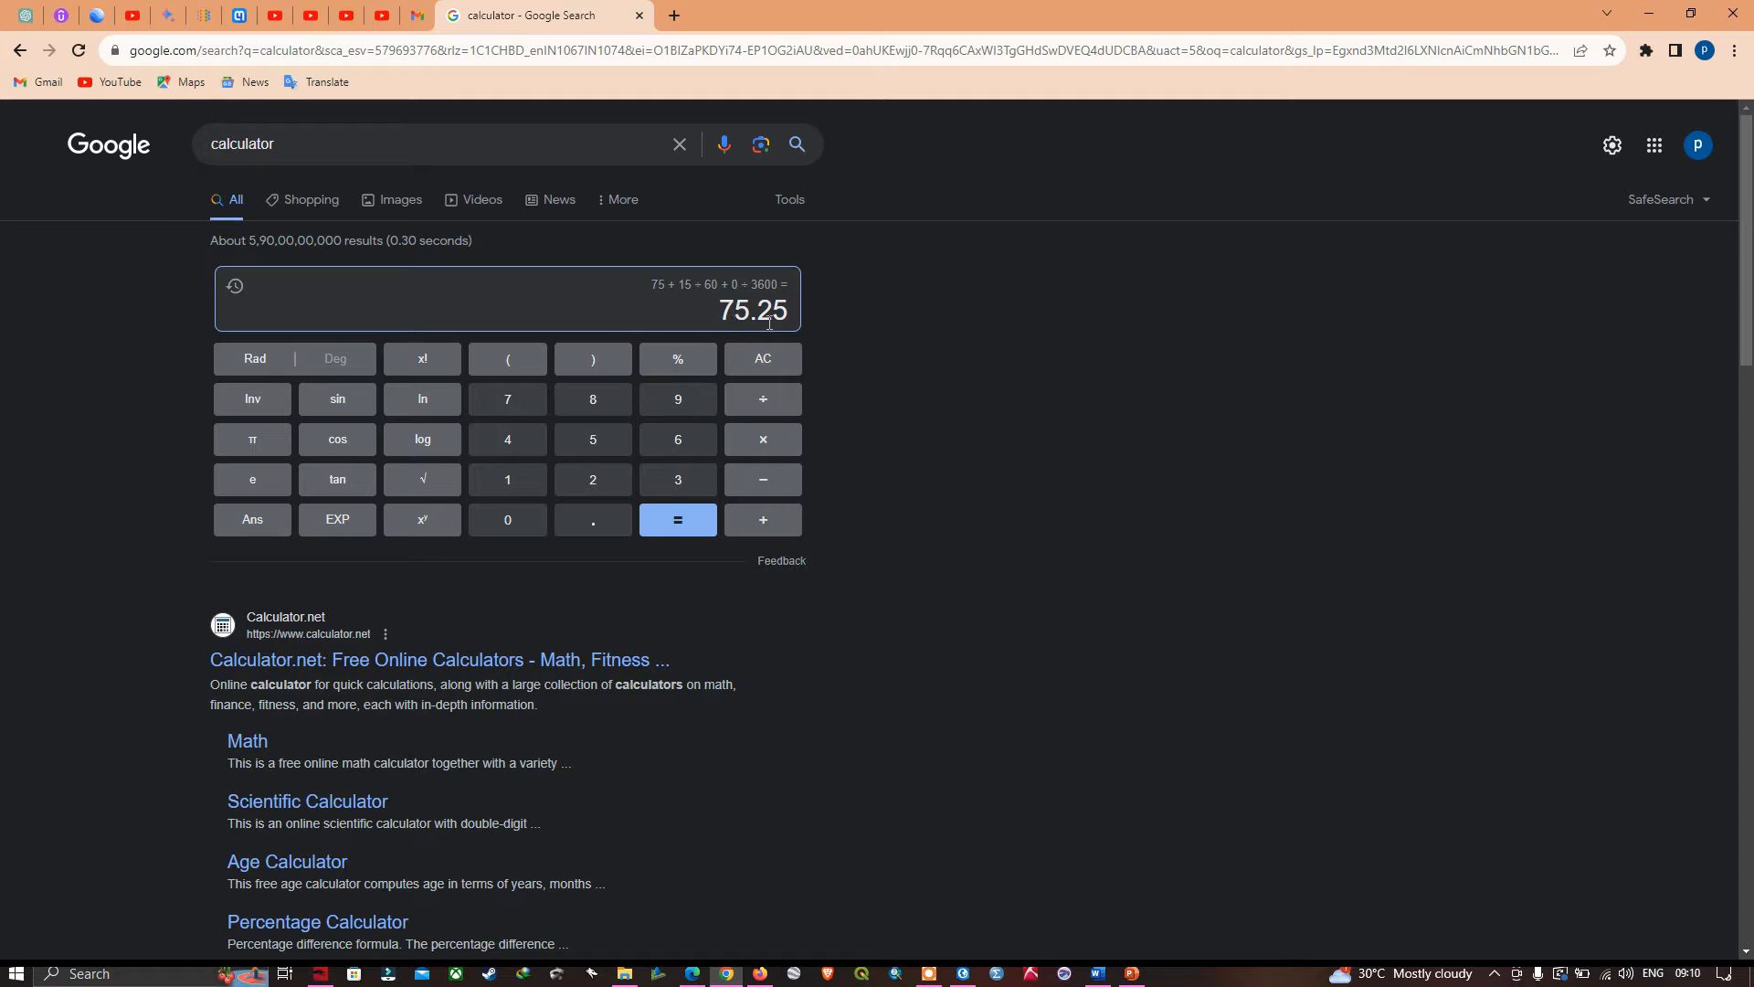
- In ArcGIS Pro, set the upper-right control point's target X to 75.25 and accept its target coordinates
{"action": "key", "text": "alt+Tab"}
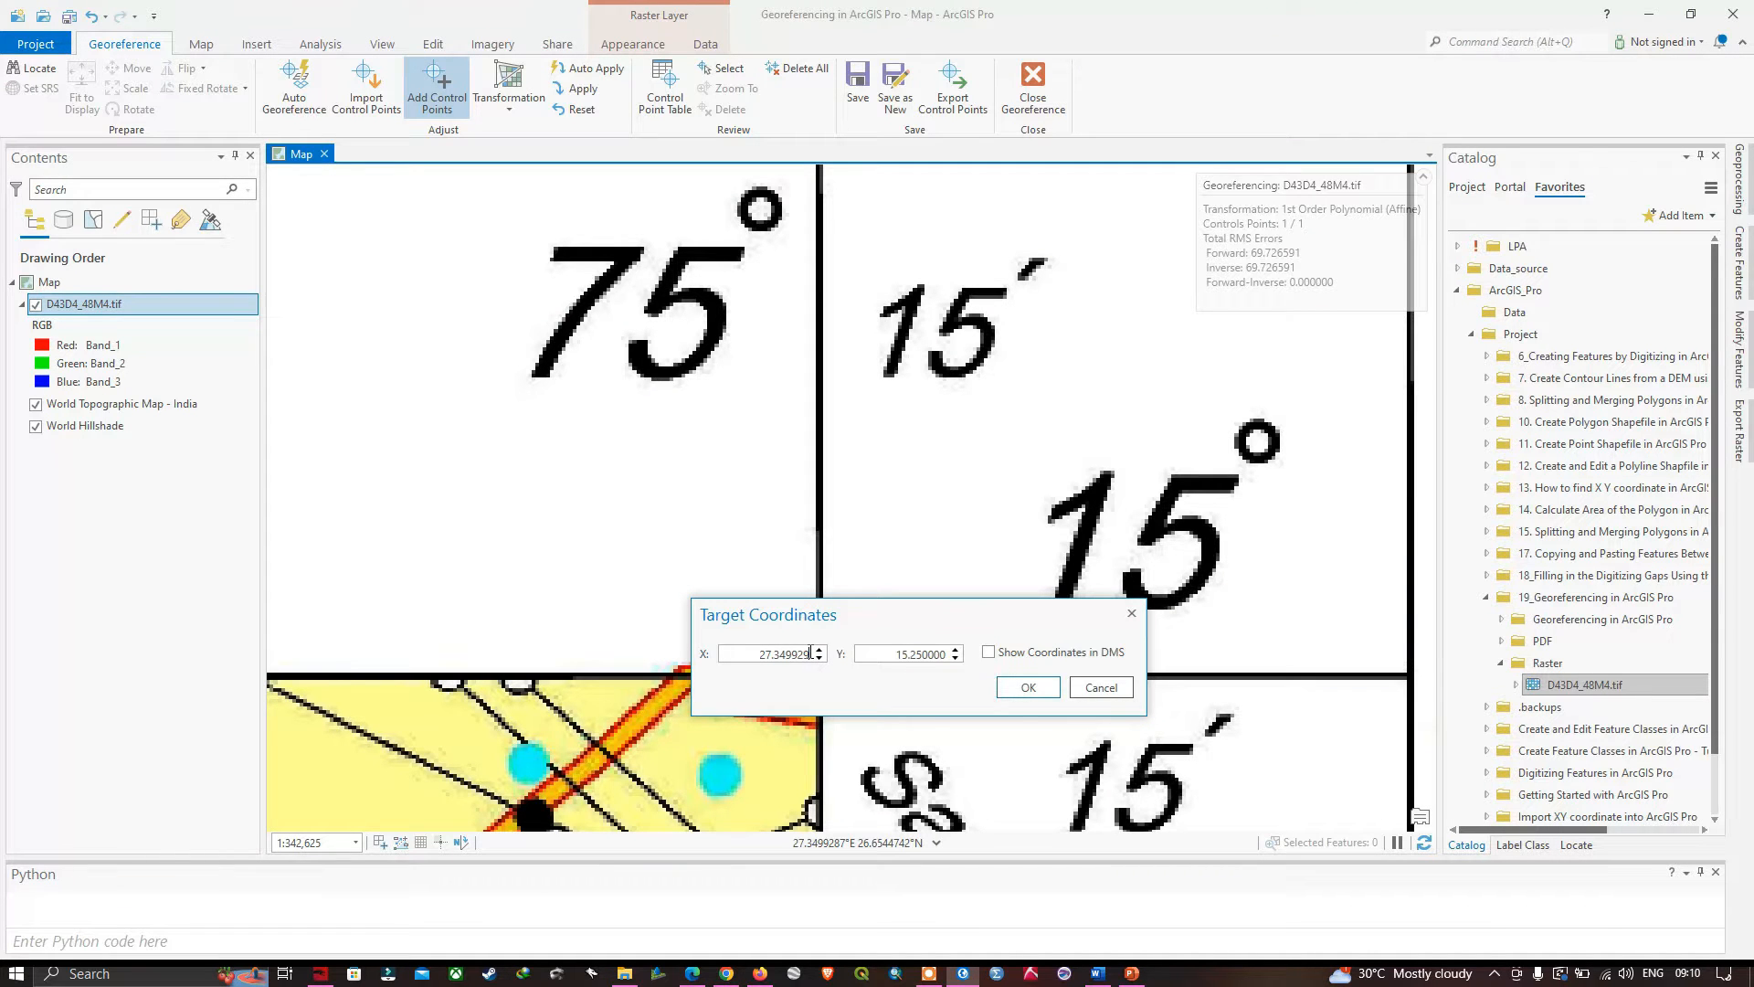
{"action": "left_click_drag", "start_coordinate": [811, 653], "coordinate": [751, 656]}
{"action": "key", "text": "BackSpace"}
{"action": "left_click", "coordinate": [1029, 690]}
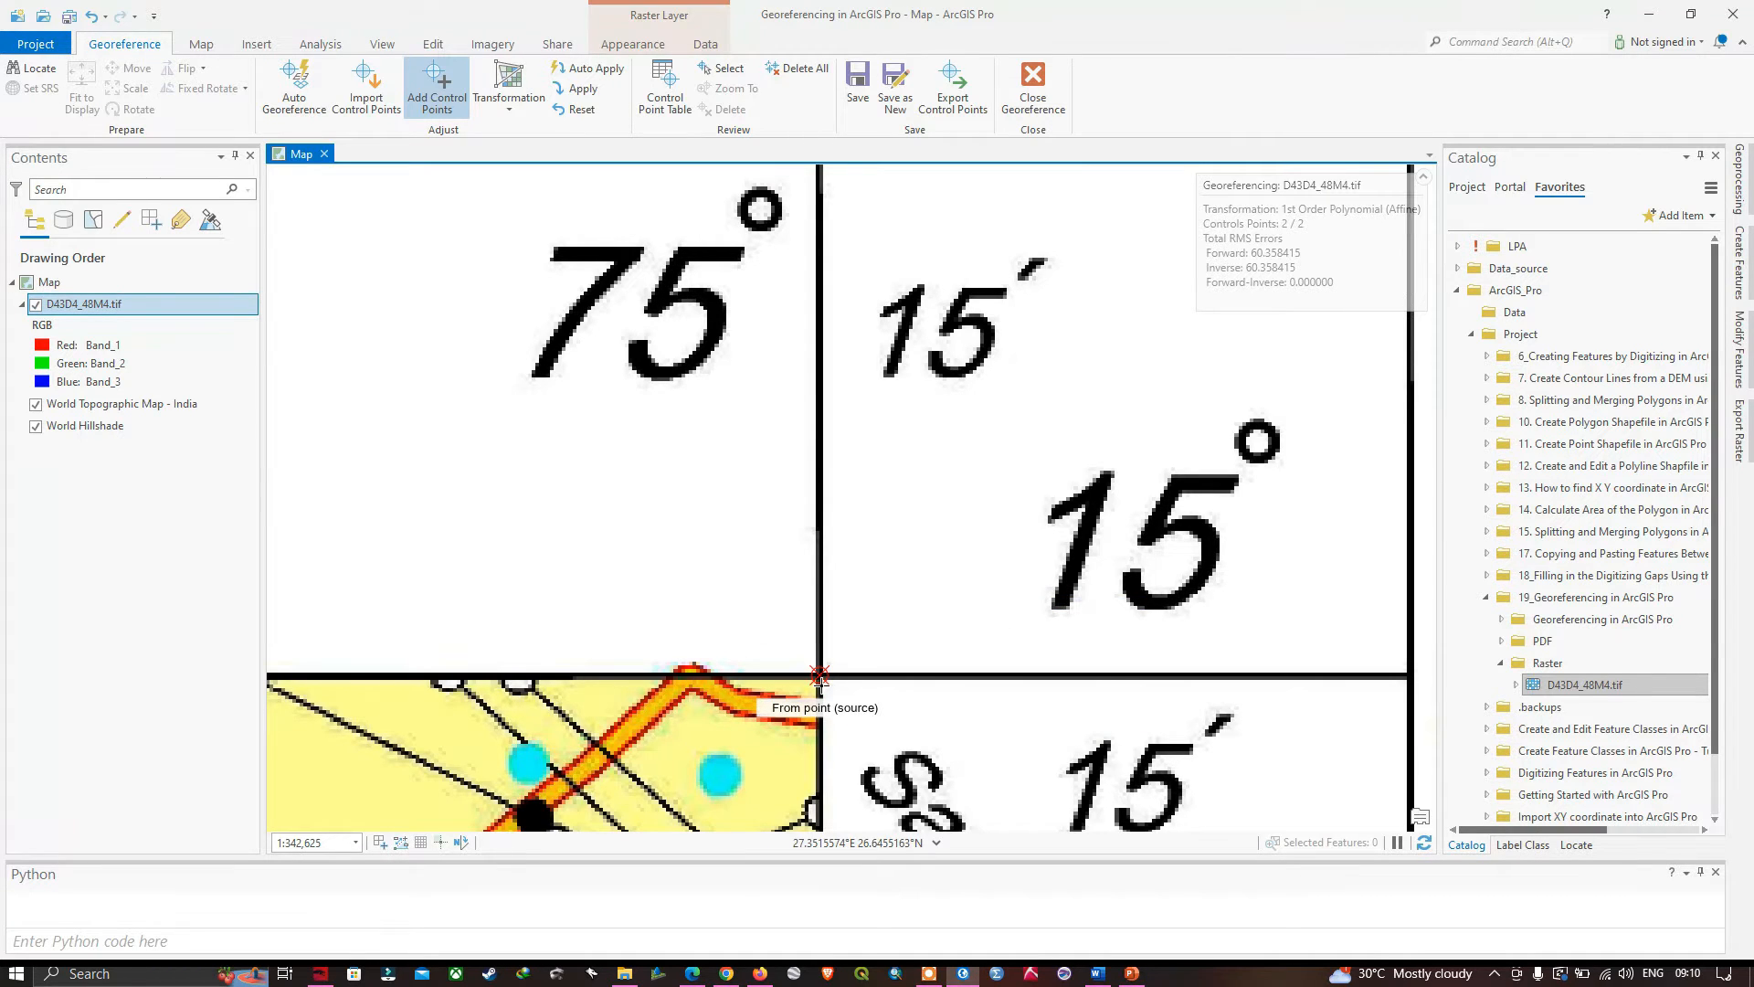
- Place a third control point's source at the toposheet's lower-right graticule intersection (75° 15′, 15° 0′) and open its target coordinates
{"action": "scroll", "coordinate": [904, 713], "scroll_direction": "down", "scroll_amount": 4}
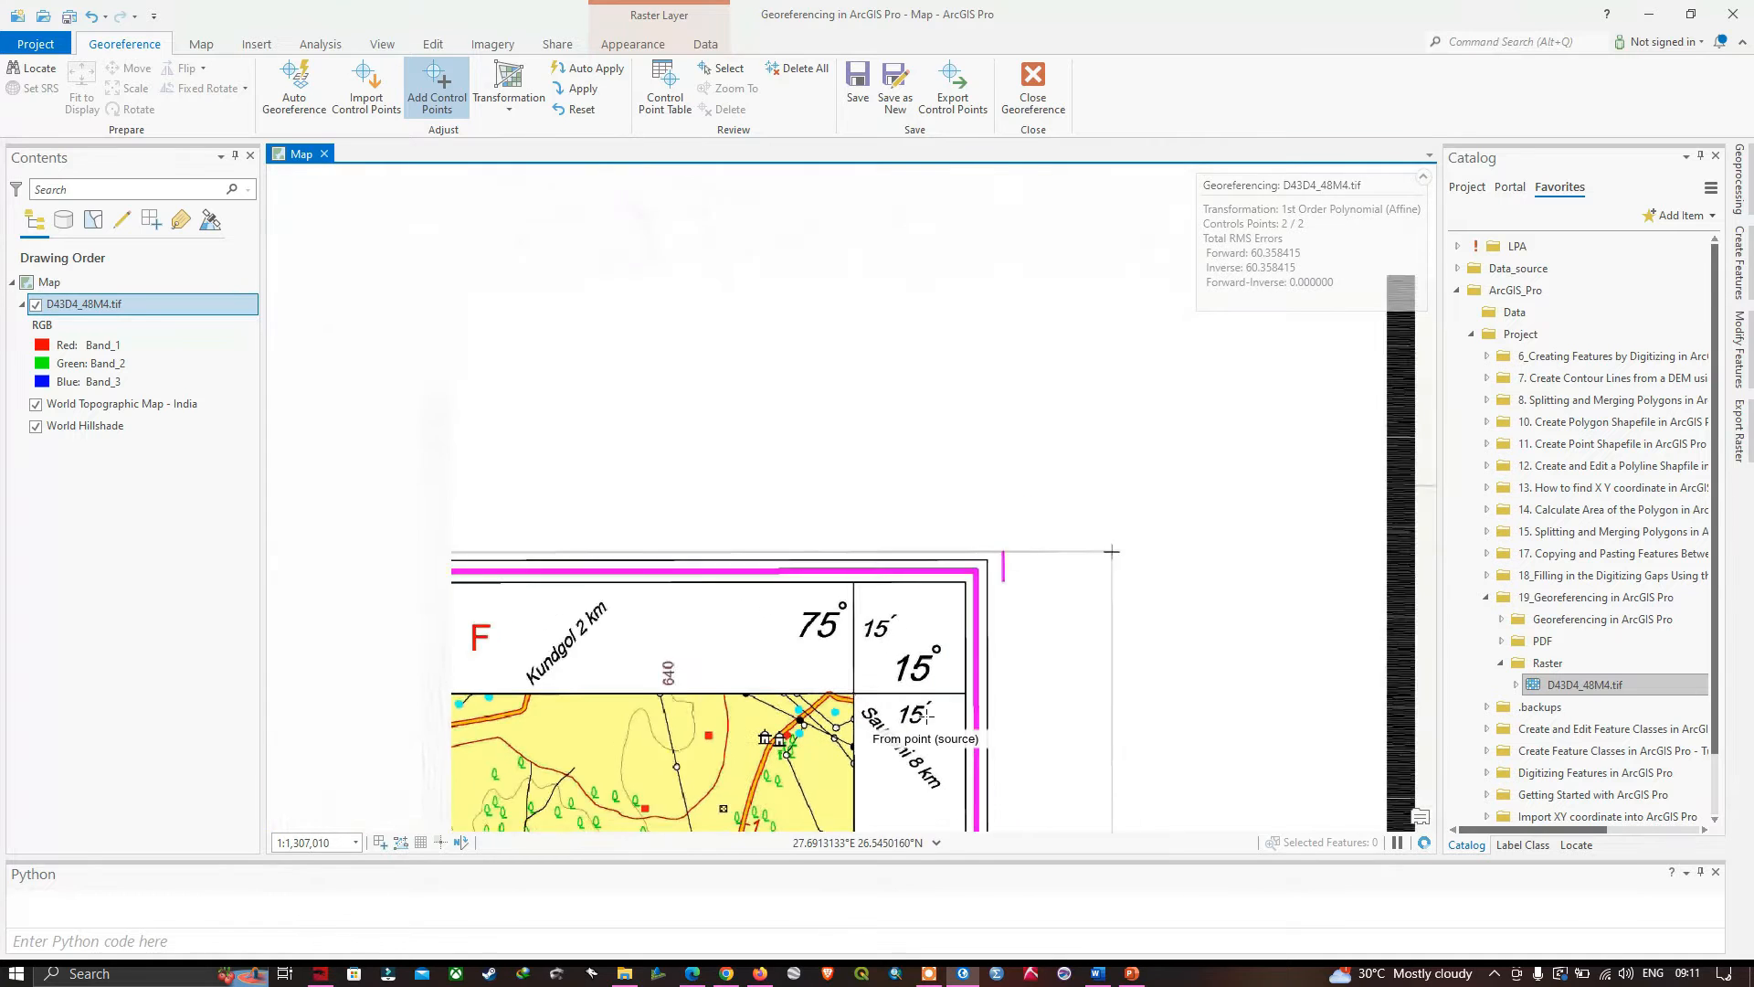
{"action": "right_click", "coordinate": [119, 307]}
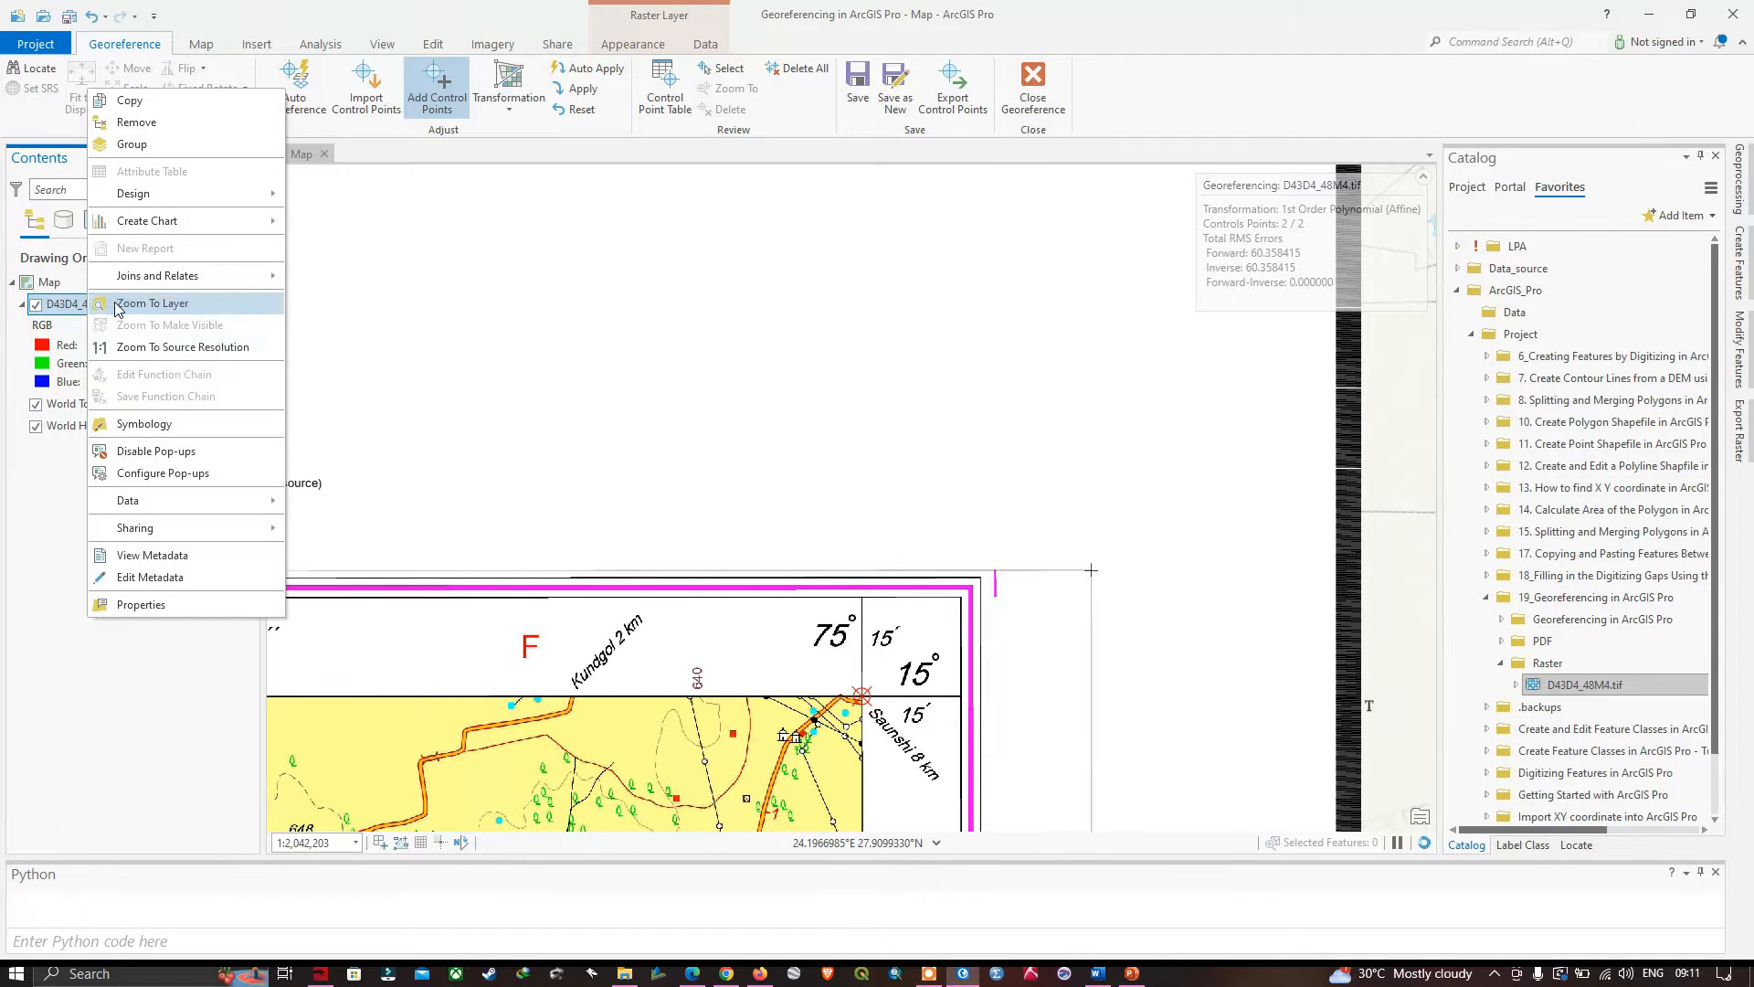
{"action": "left_click", "coordinate": [119, 304]}
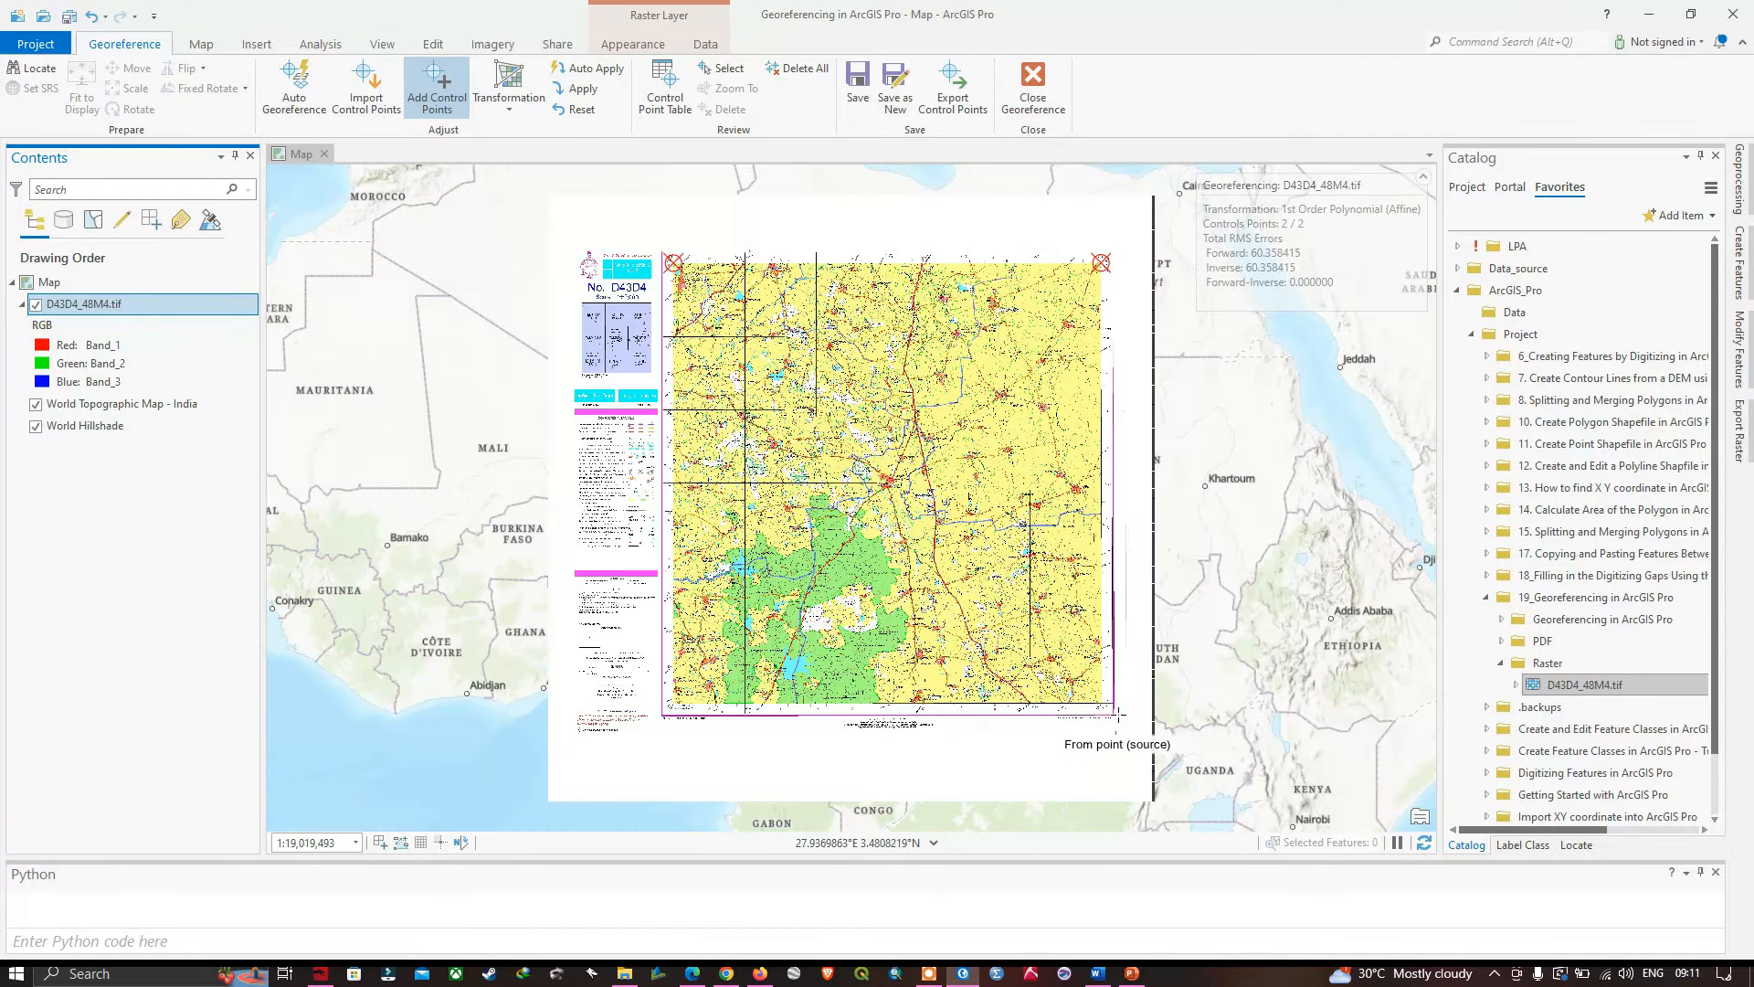
{"action": "scroll", "coordinate": [1117, 715], "scroll_direction": "up", "scroll_amount": 5}
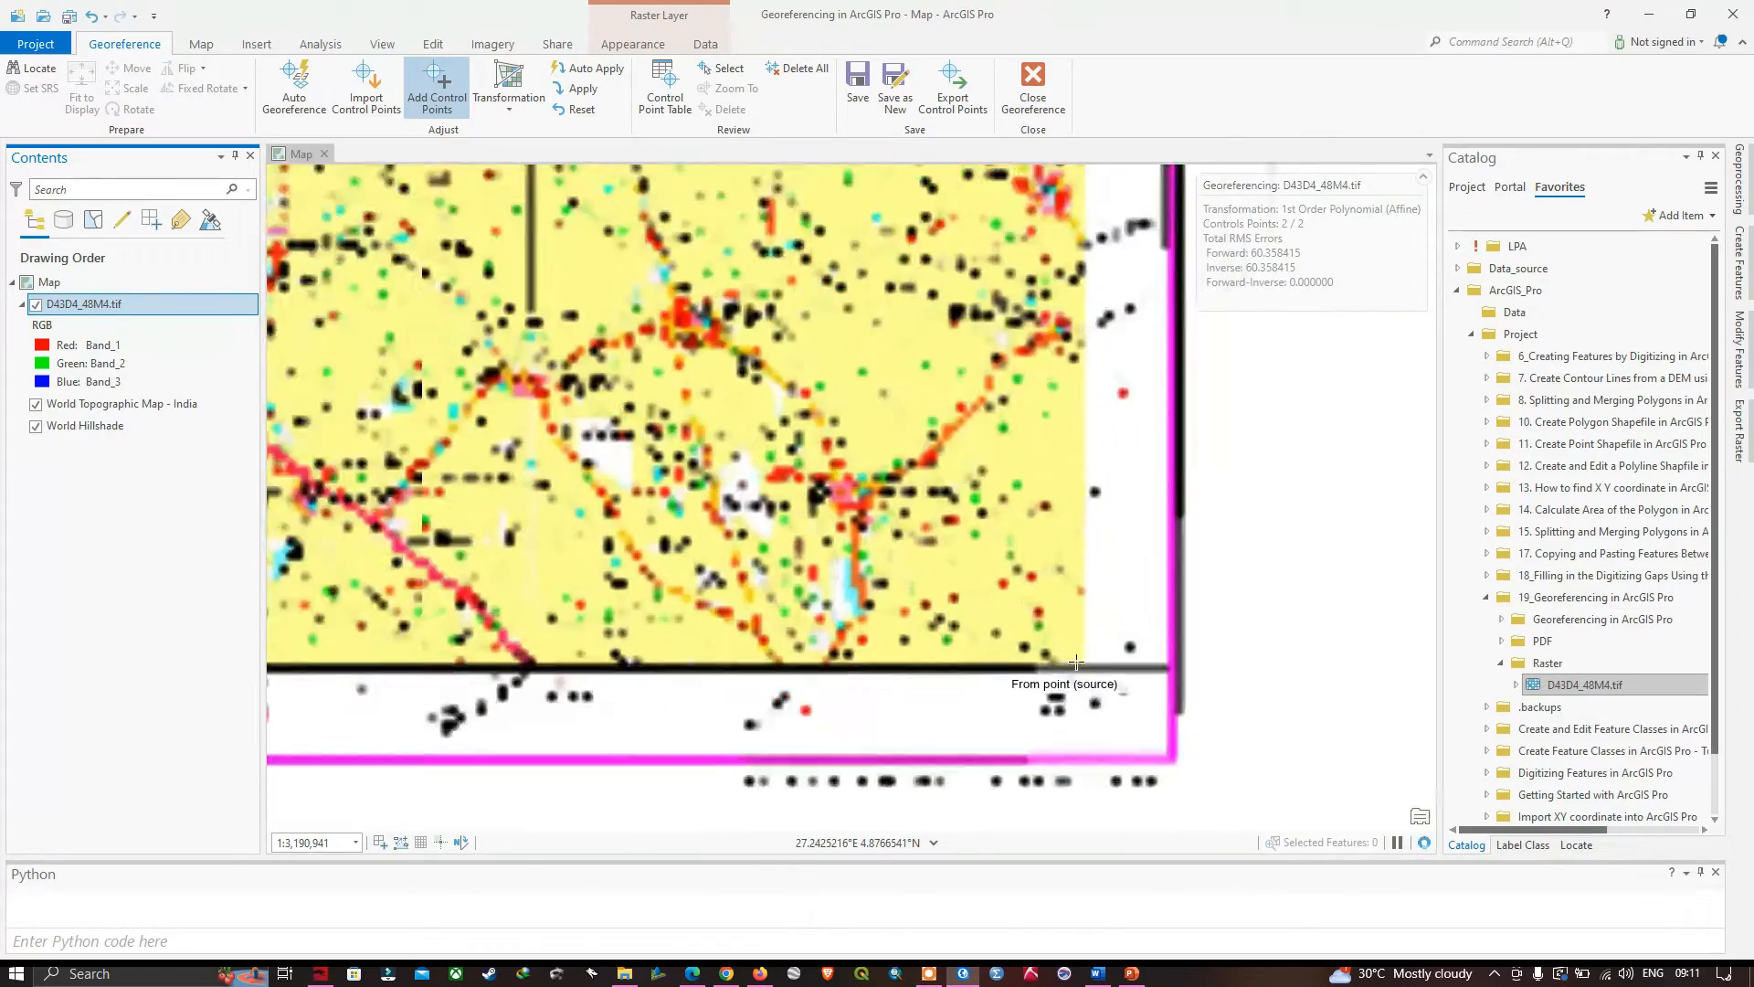
{"action": "scroll", "coordinate": [1077, 662], "scroll_direction": "up", "scroll_amount": 4}
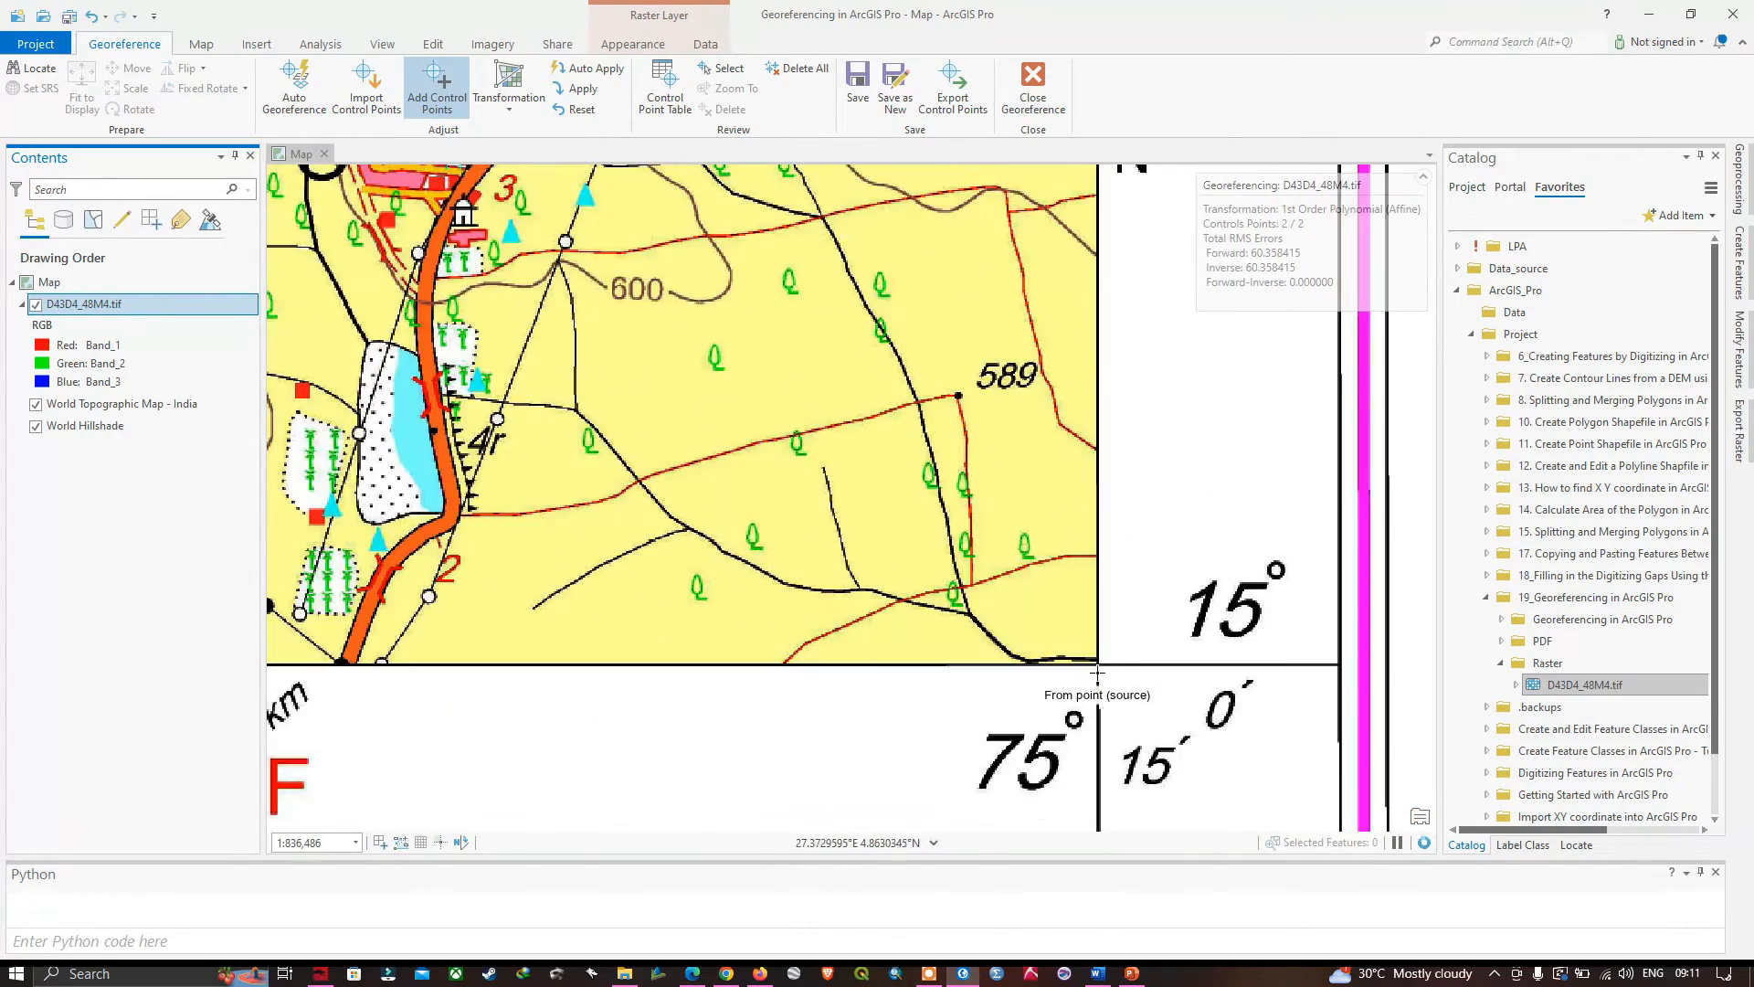
{"action": "scroll", "coordinate": [1098, 670], "scroll_direction": "up", "scroll_amount": 2}
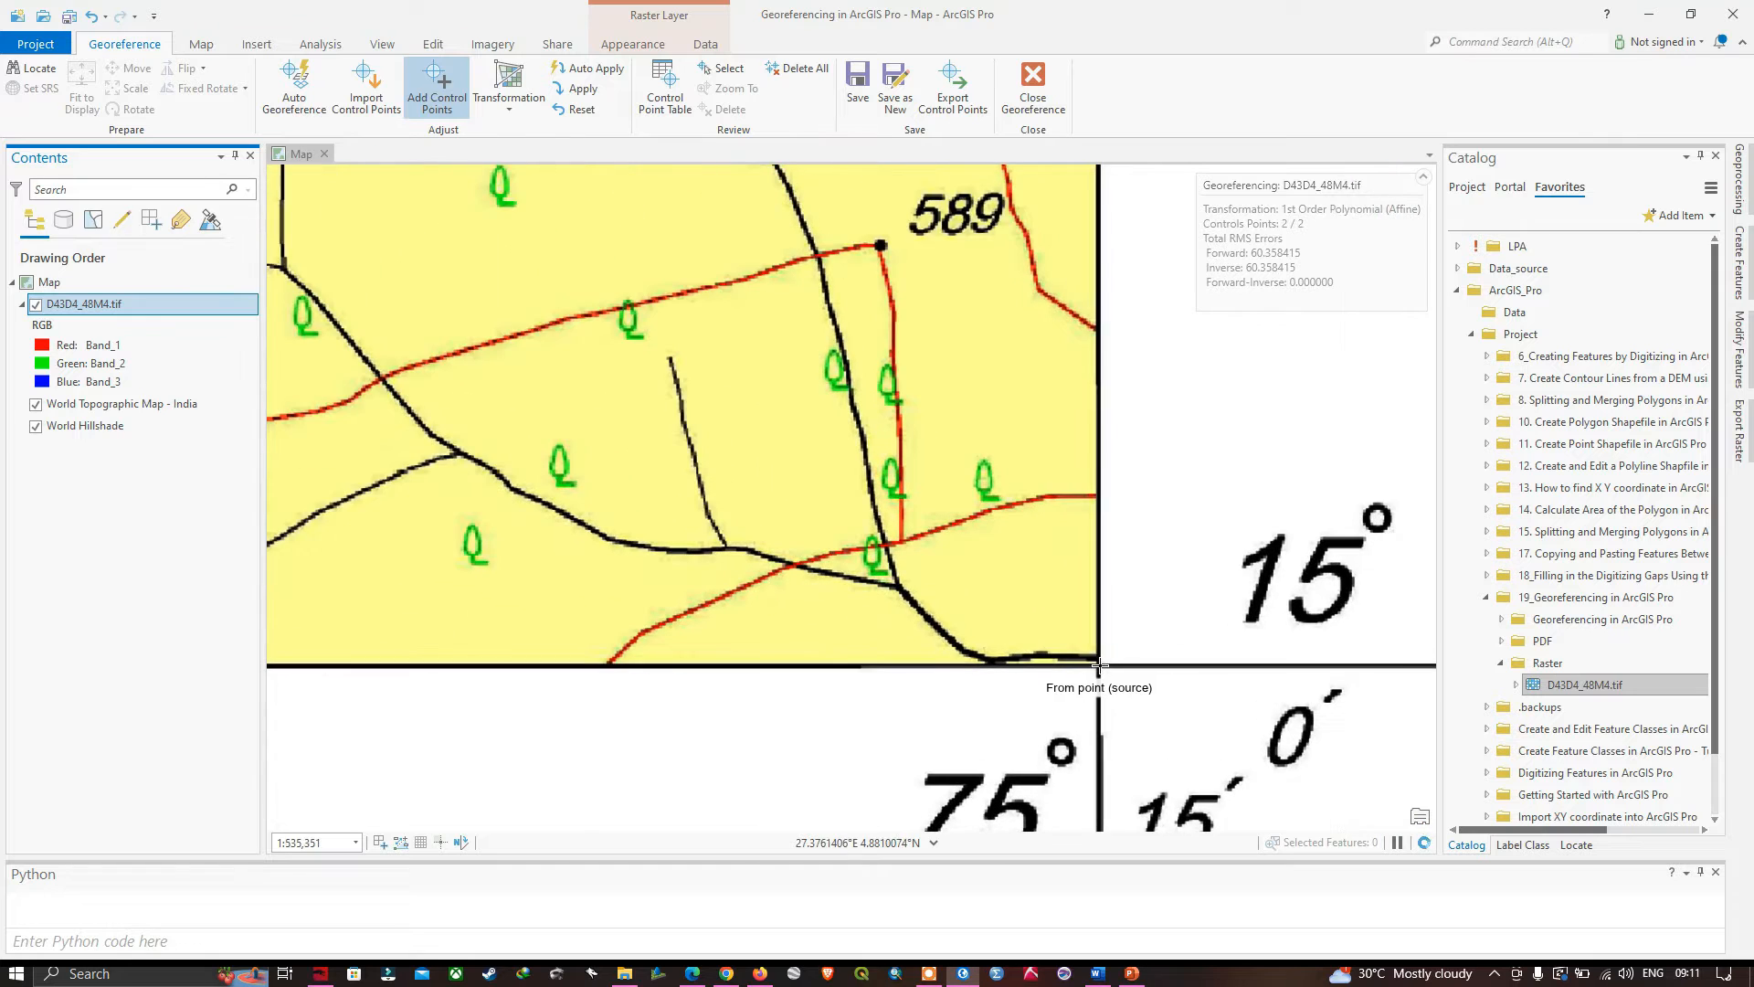
{"action": "scroll", "coordinate": [1099, 670], "scroll_direction": "down", "scroll_amount": 2}
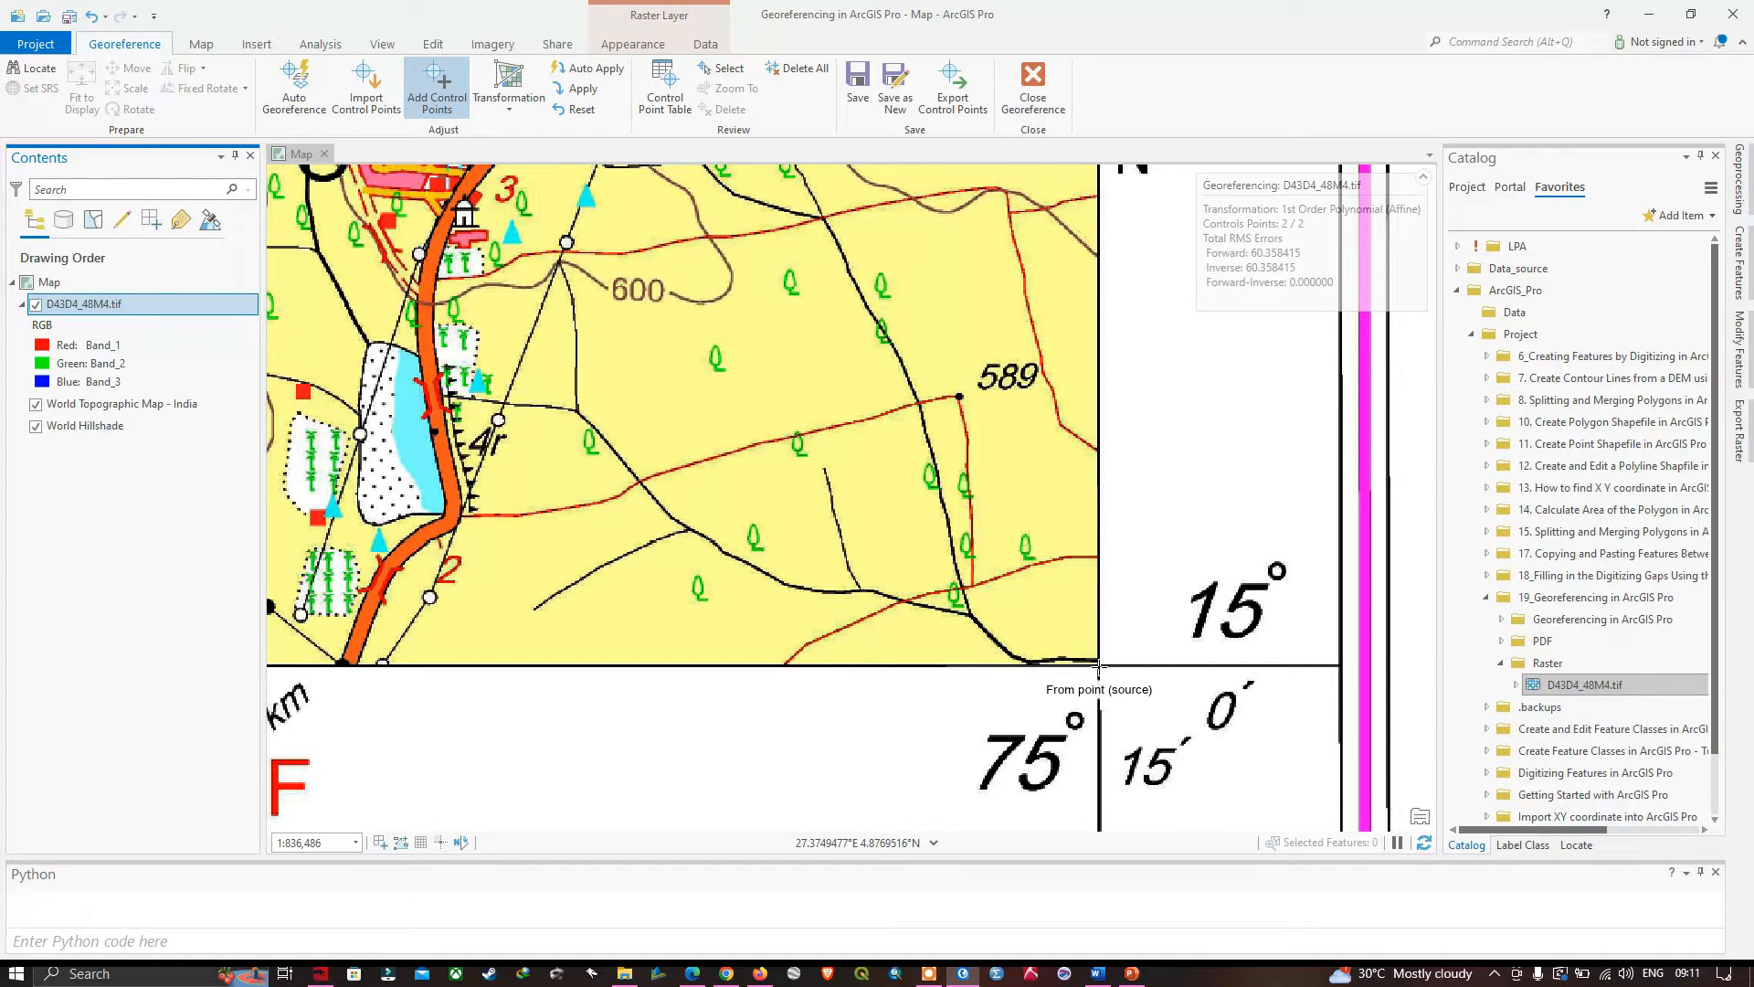
{"action": "scroll", "coordinate": [1098, 668], "scroll_direction": "up", "scroll_amount": 1}
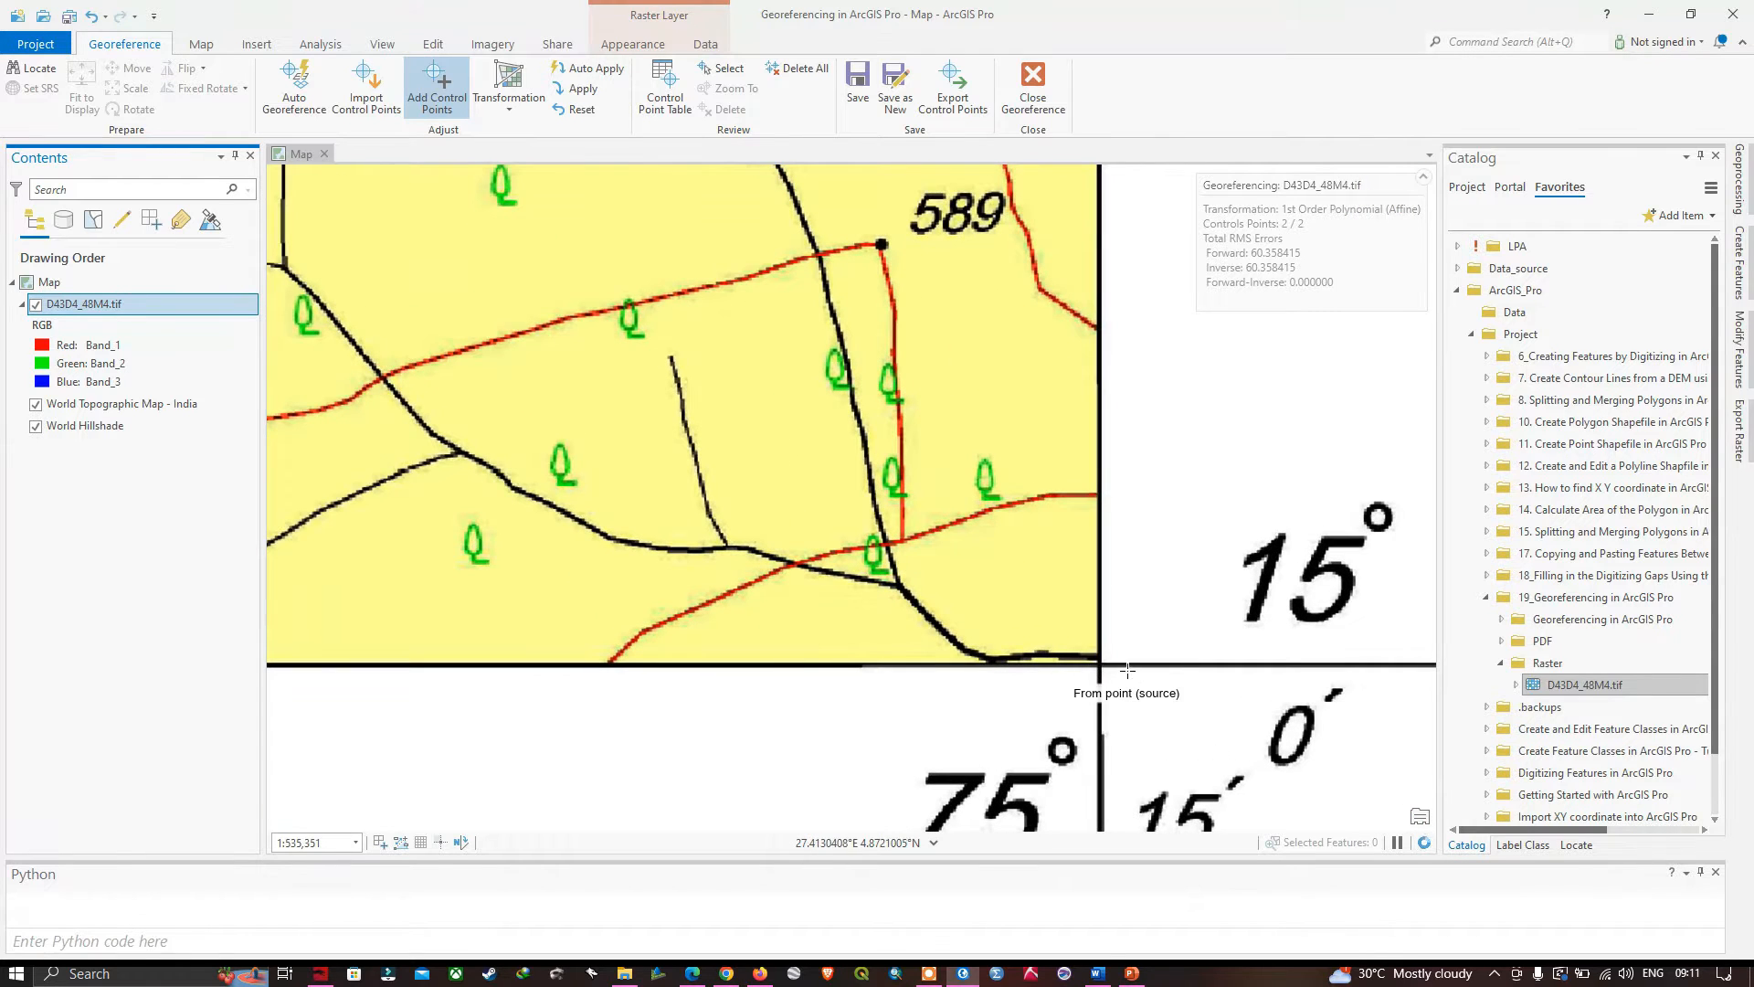
{"action": "scroll", "coordinate": [1090, 600], "scroll_direction": "up", "scroll_amount": 1}
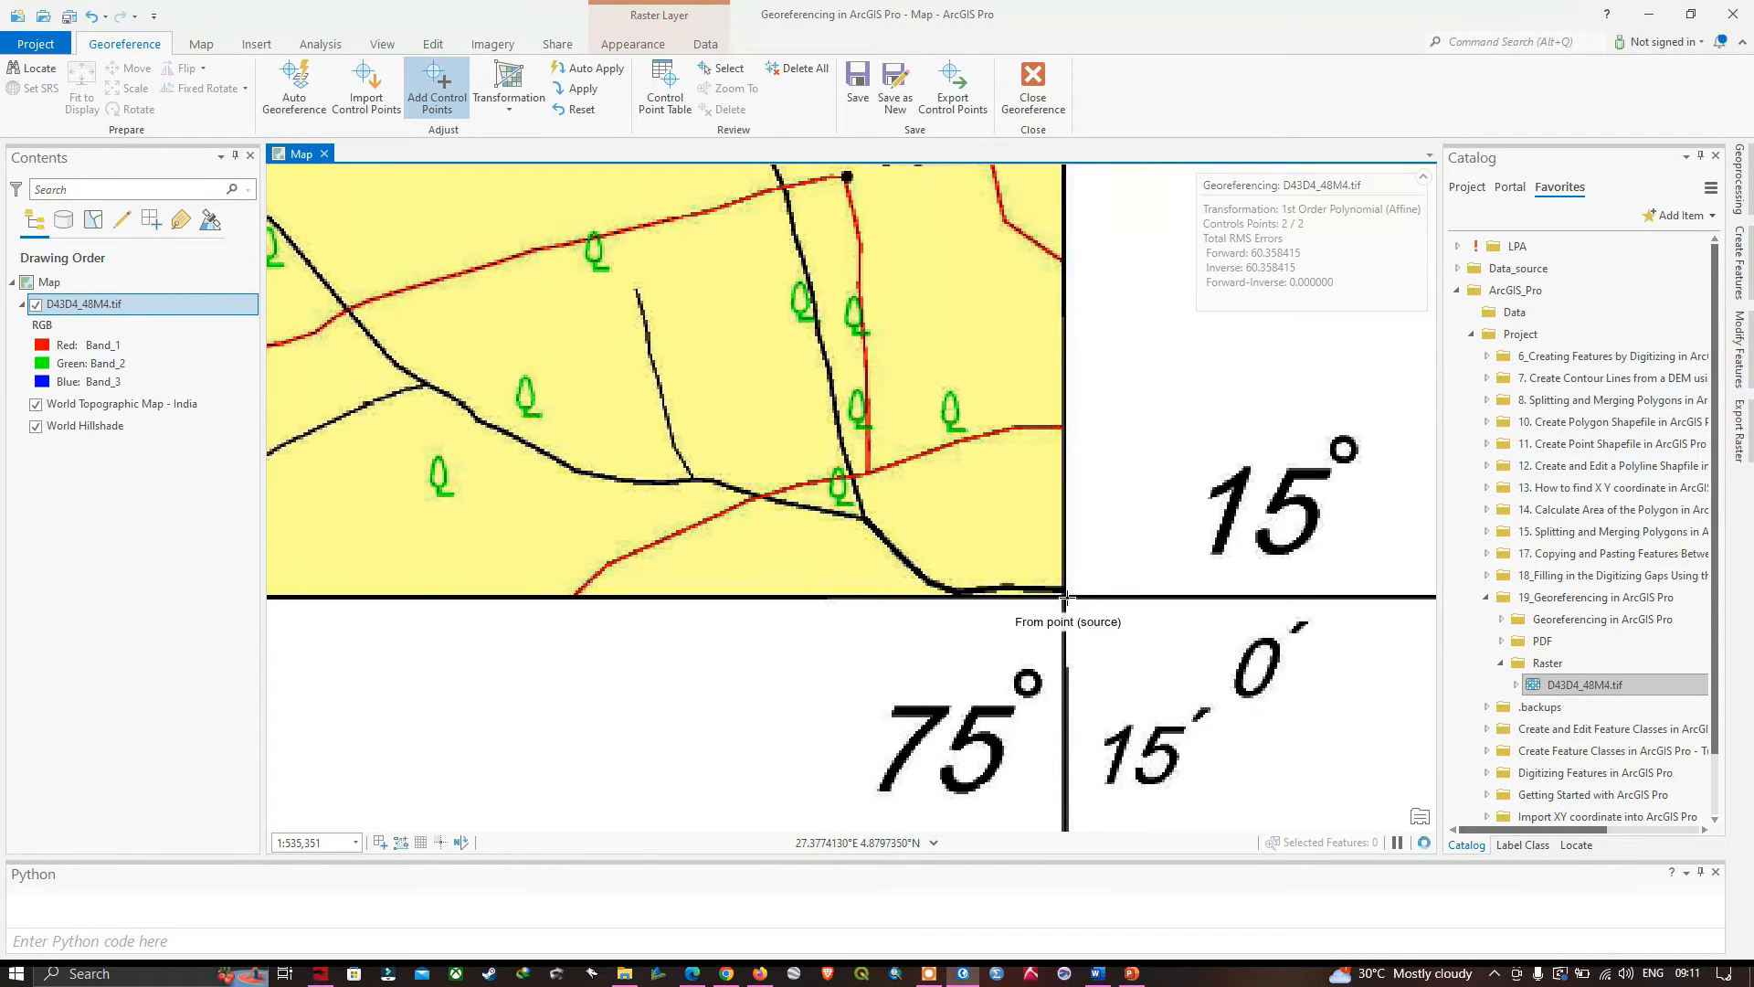
{"action": "left_click", "coordinate": [1065, 596]}
{"action": "right_click", "coordinate": [1066, 595]}
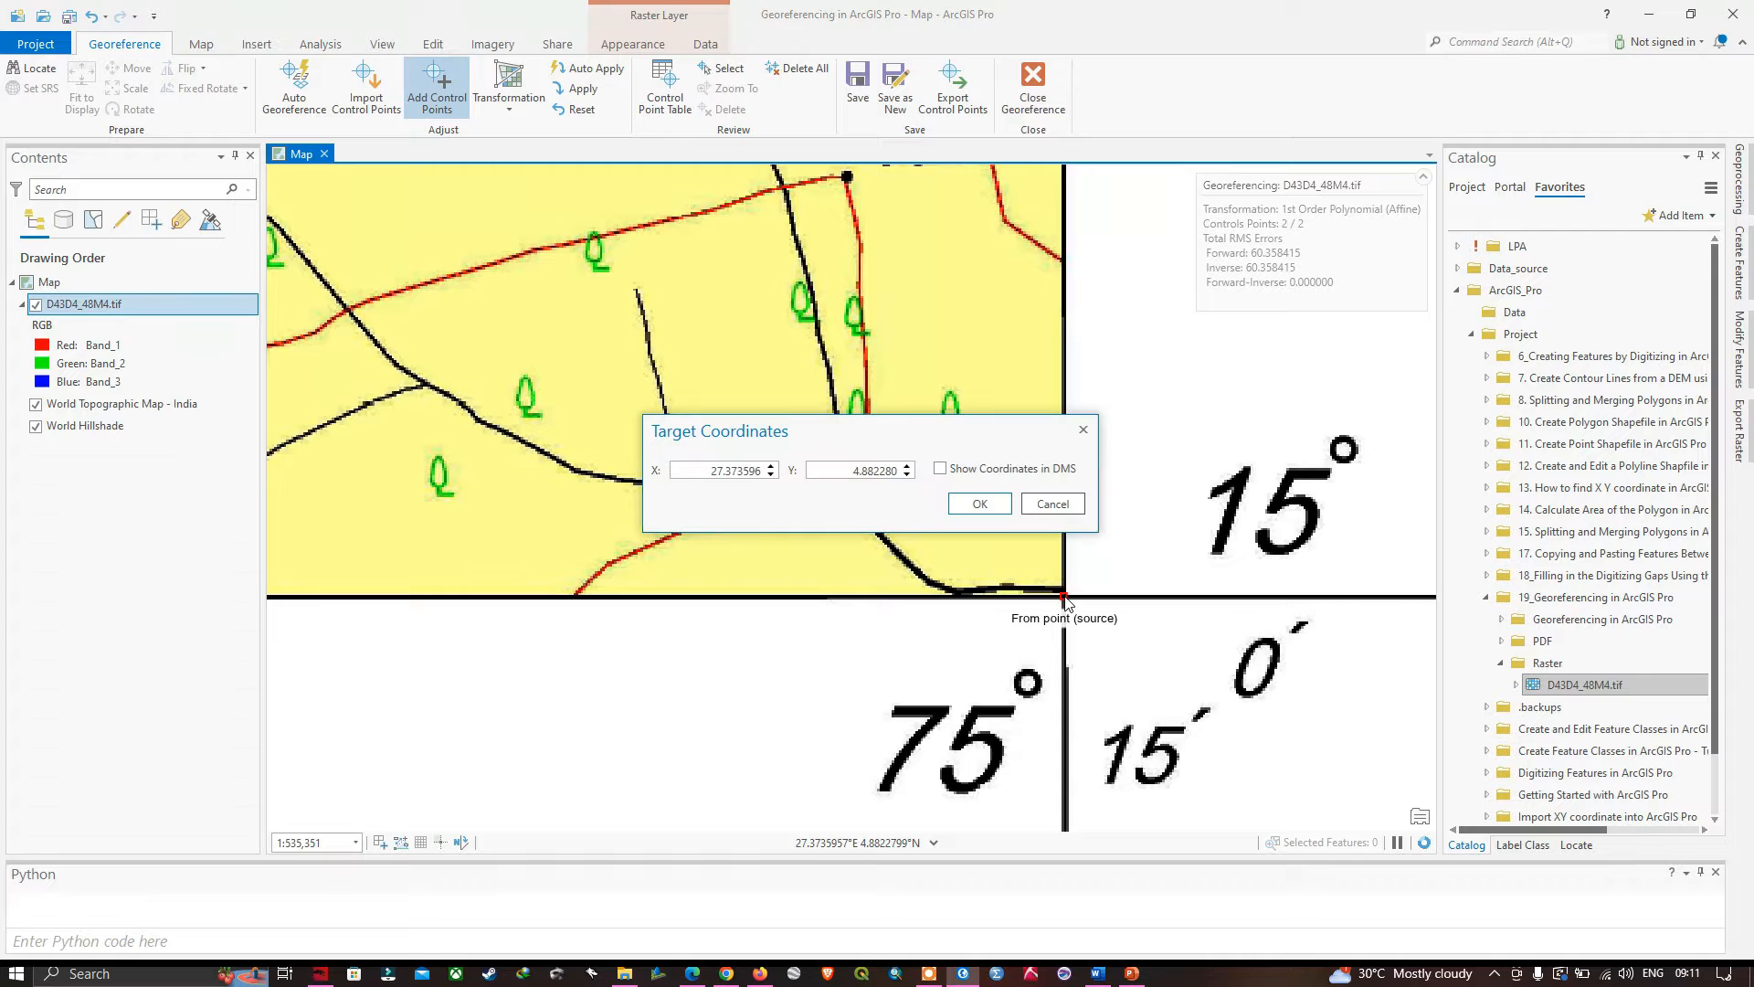
- Set the lower-right control point's target coordinates to X 75.25 and Y 15.0, and accept them
{"action": "left_click_drag", "start_coordinate": [947, 444], "coordinate": [991, 382]}
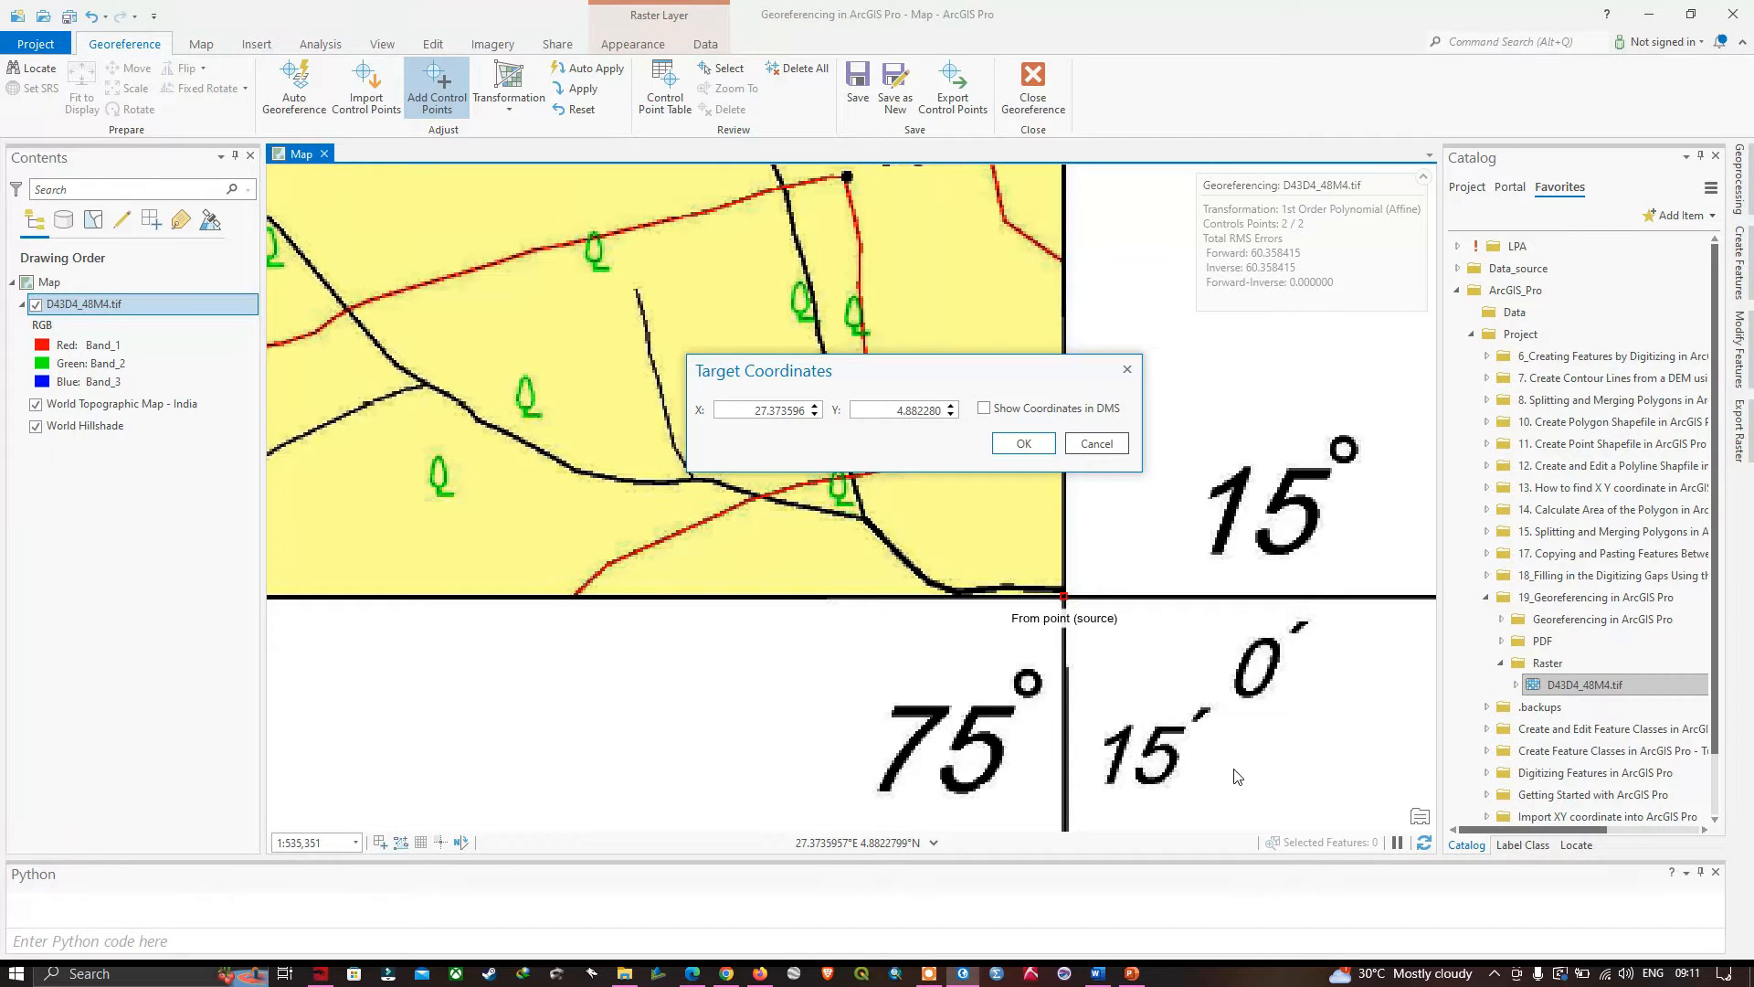
{"action": "double_click", "coordinate": [803, 414]}
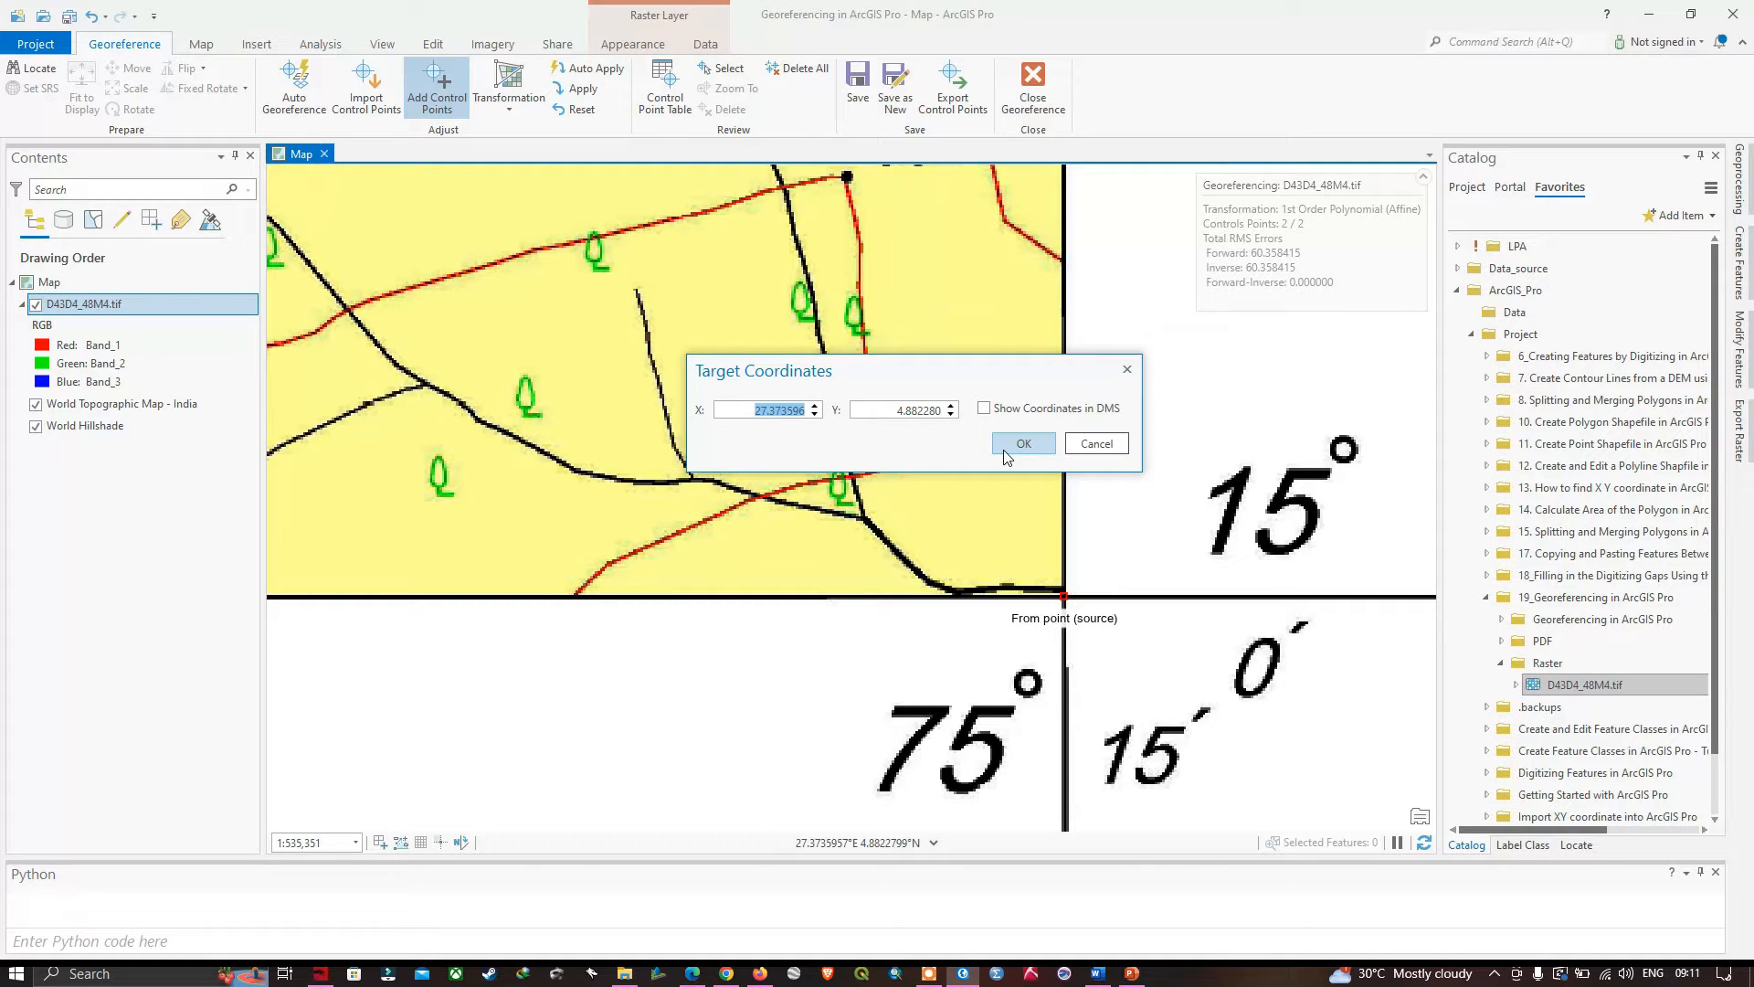
{"action": "type", "text": "75.25"}
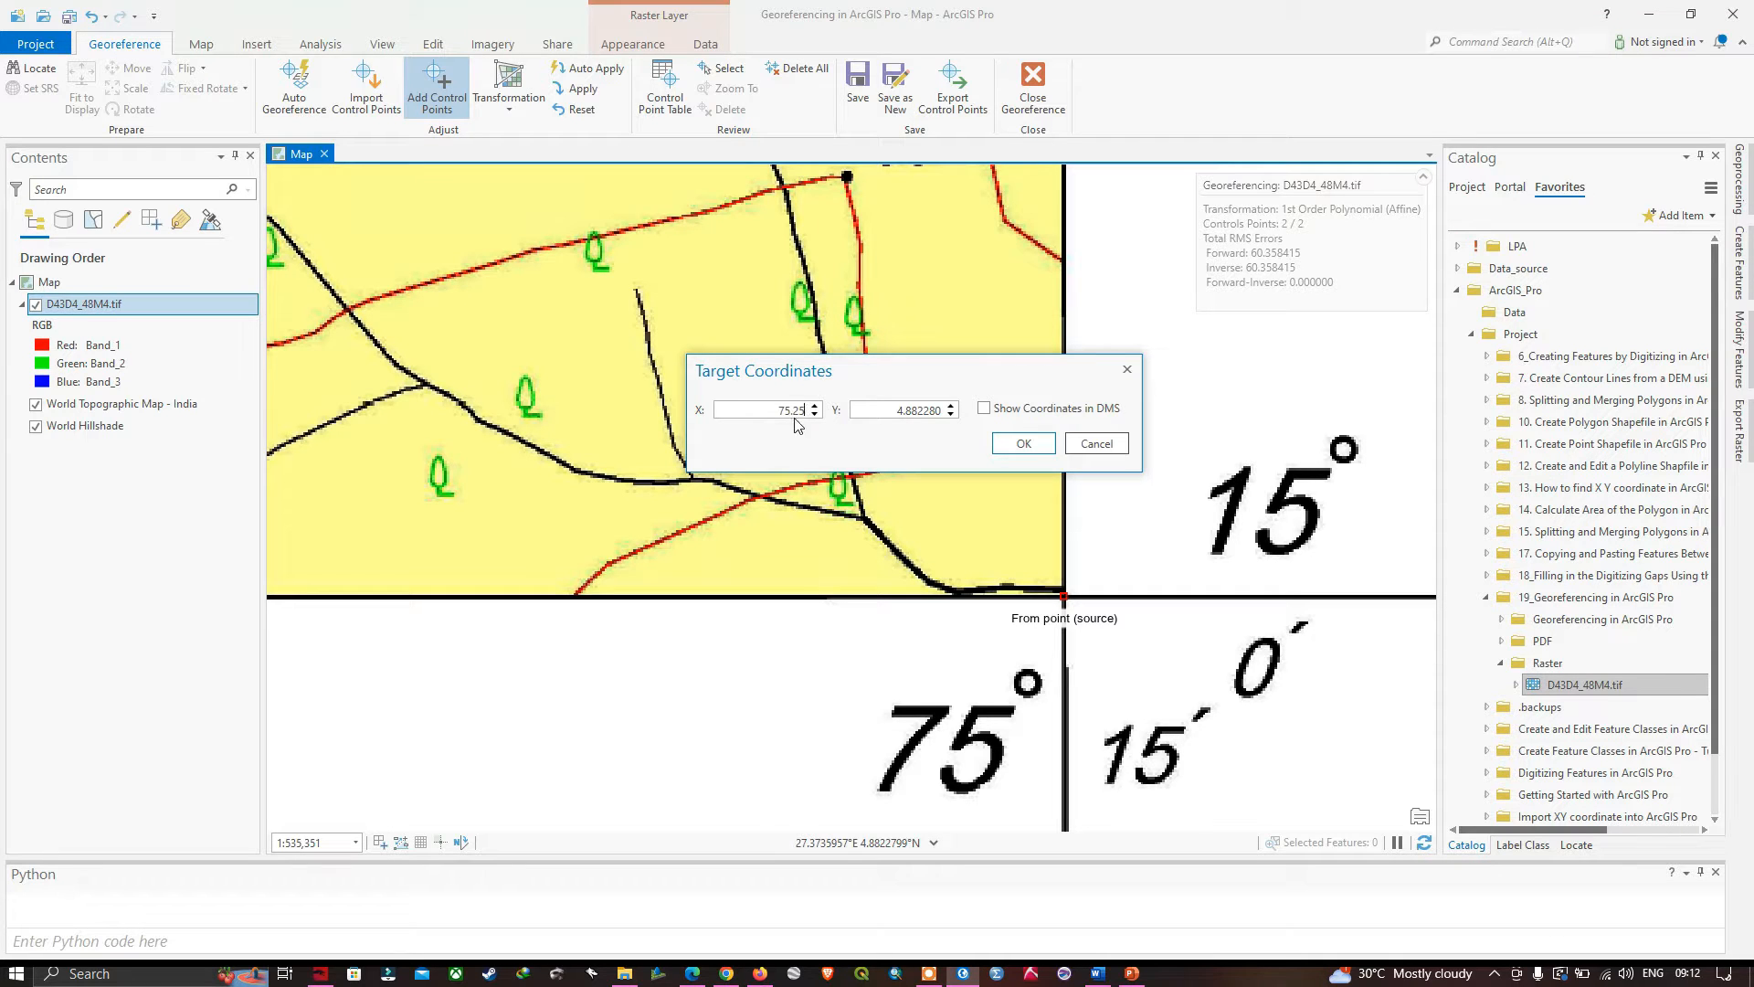
{"action": "left_click_drag", "start_coordinate": [907, 379], "coordinate": [854, 396]}
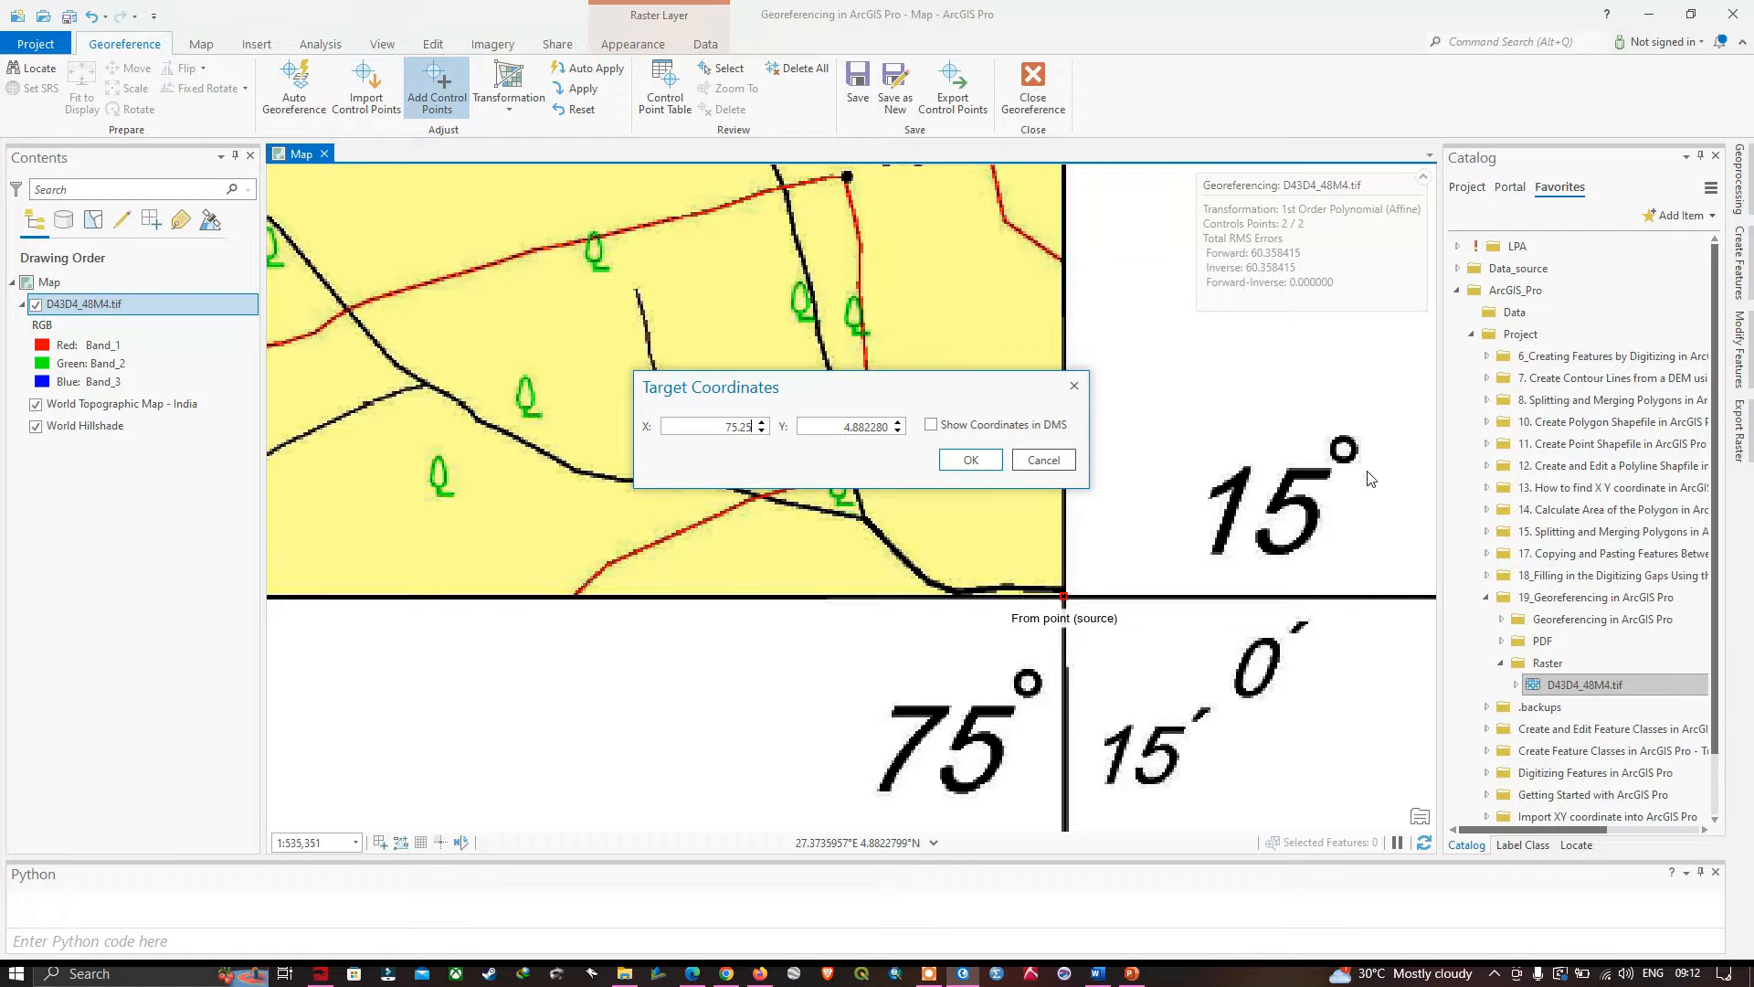
{"action": "left_click", "coordinate": [888, 427]}
{"action": "key", "text": "BackSpace"}
{"action": "key", "text": "BackSpace"}
{"action": "key", "text": "BackSpace"}
{"action": "key", "text": "BackSpace"}
{"action": "key", "text": "BackSpace"}
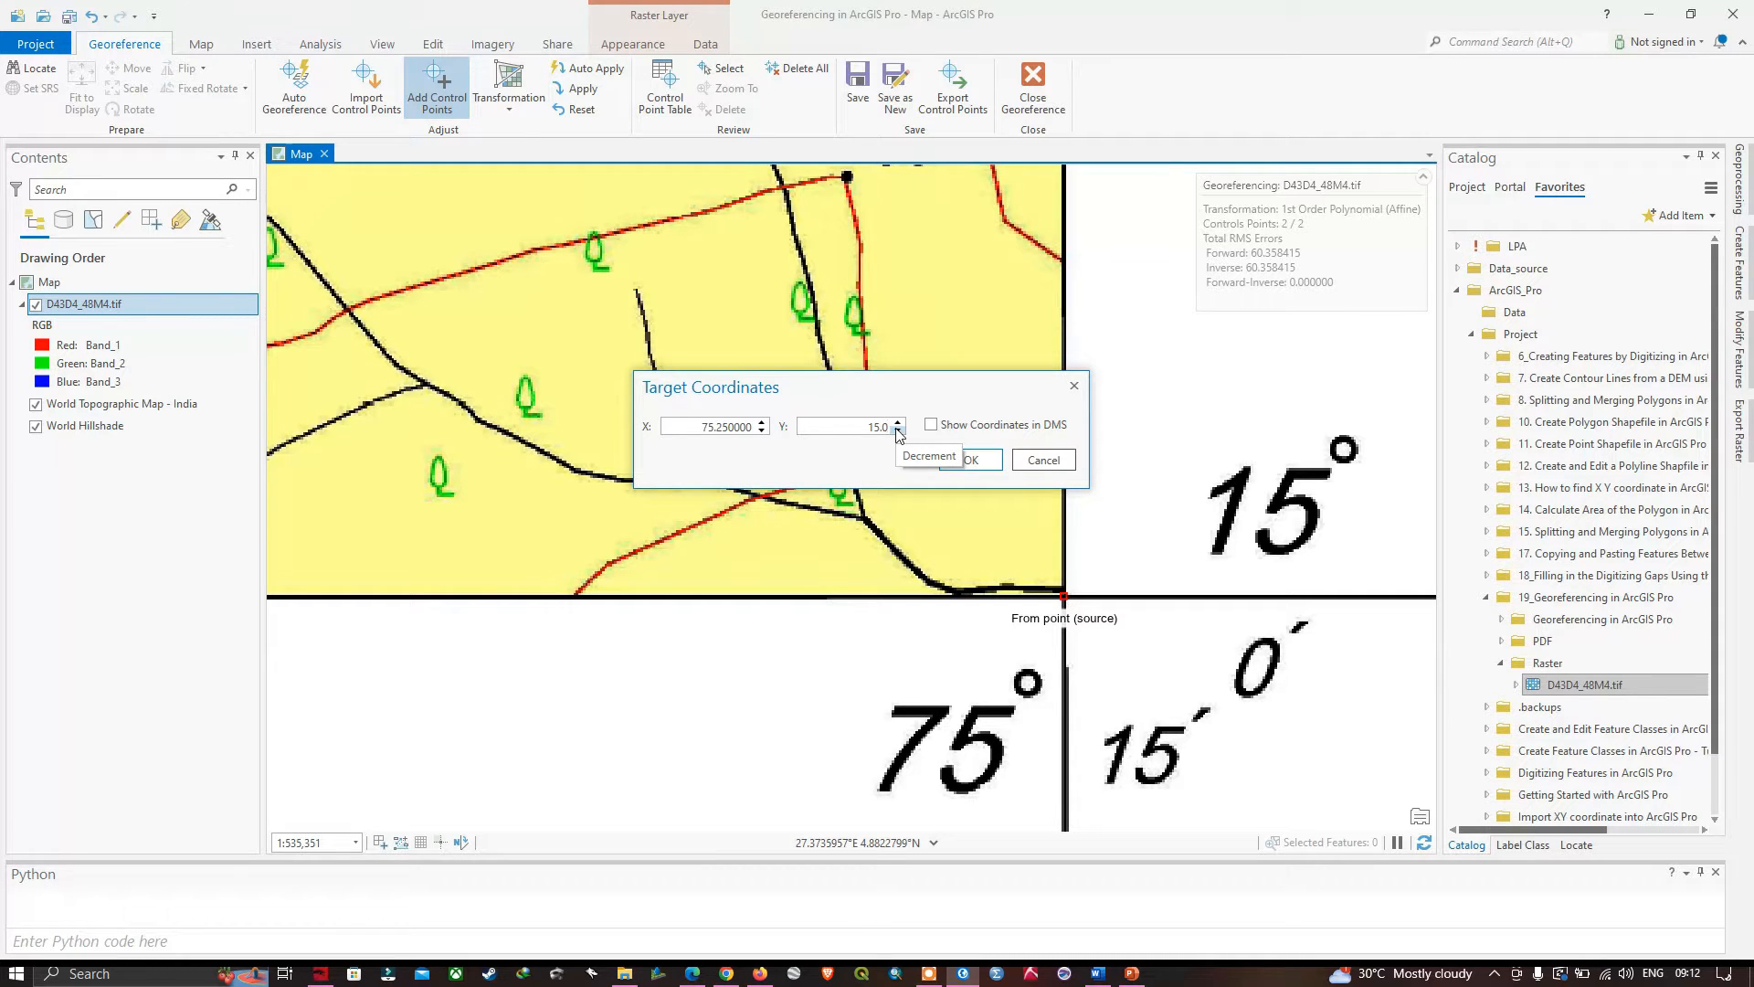
{"action": "left_click", "coordinate": [970, 460]}
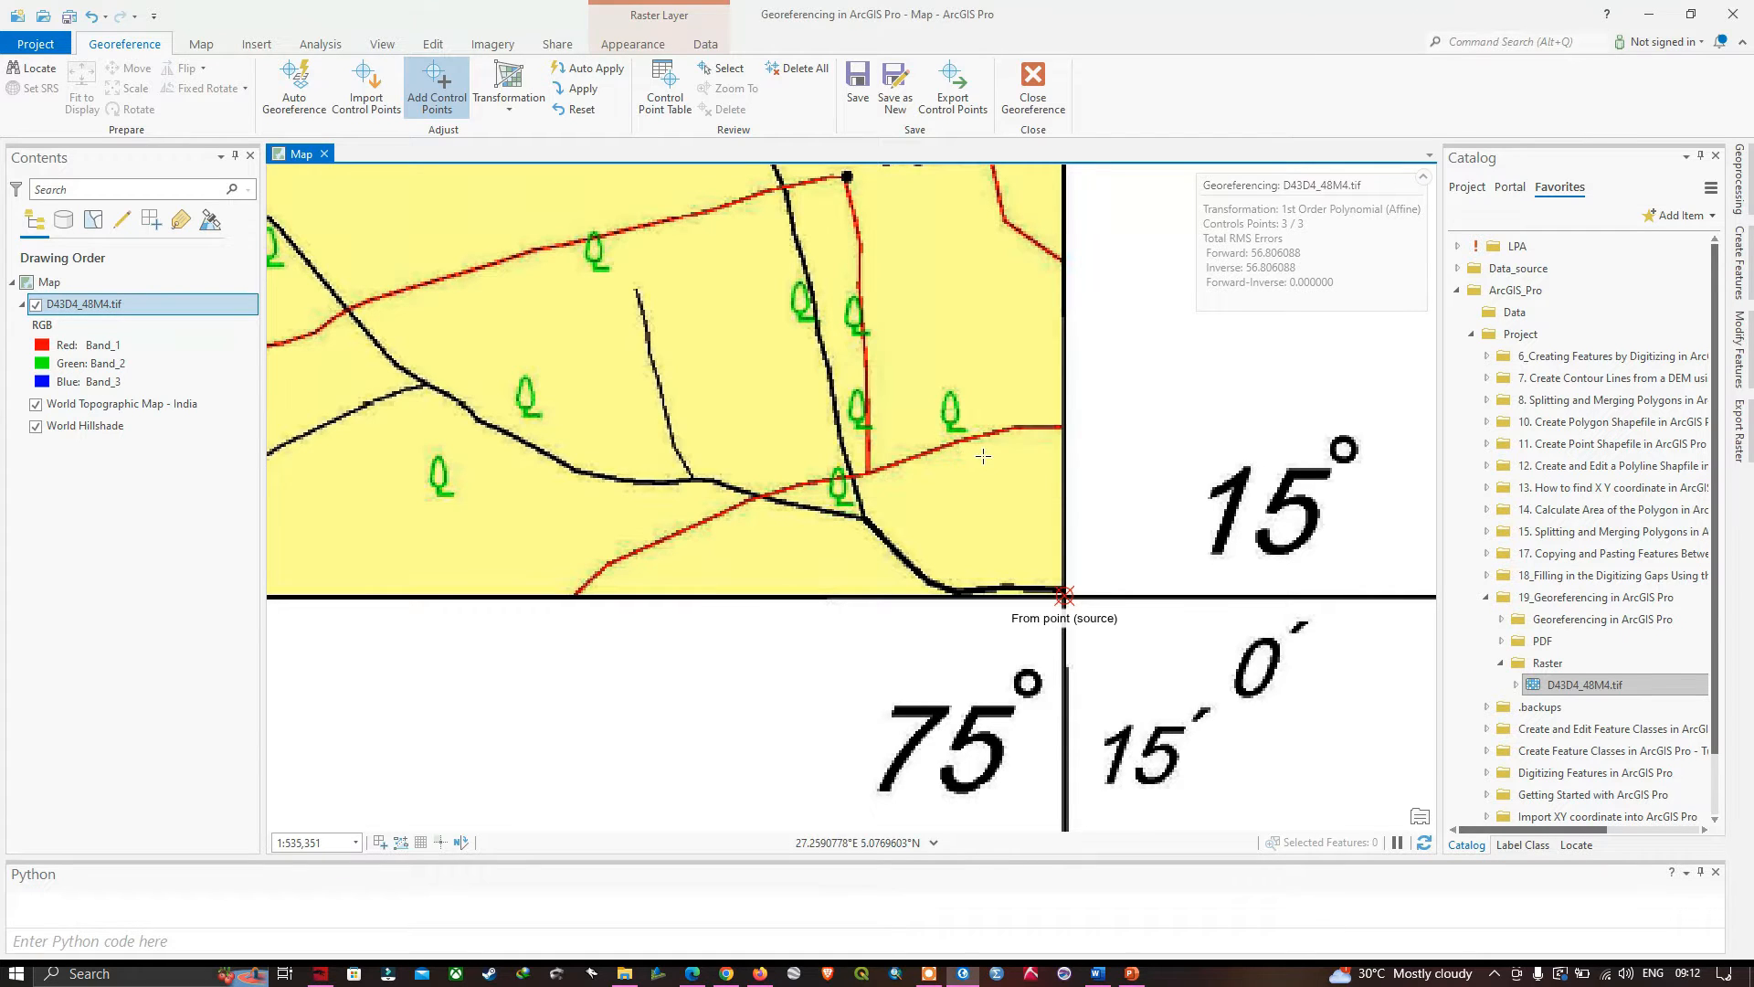
- Place a fourth control point's source at the toposheet's lower-left graticule intersection (75° 0′, 15° 0′) and open its target coordinates
{"action": "right_click", "coordinate": [105, 306]}
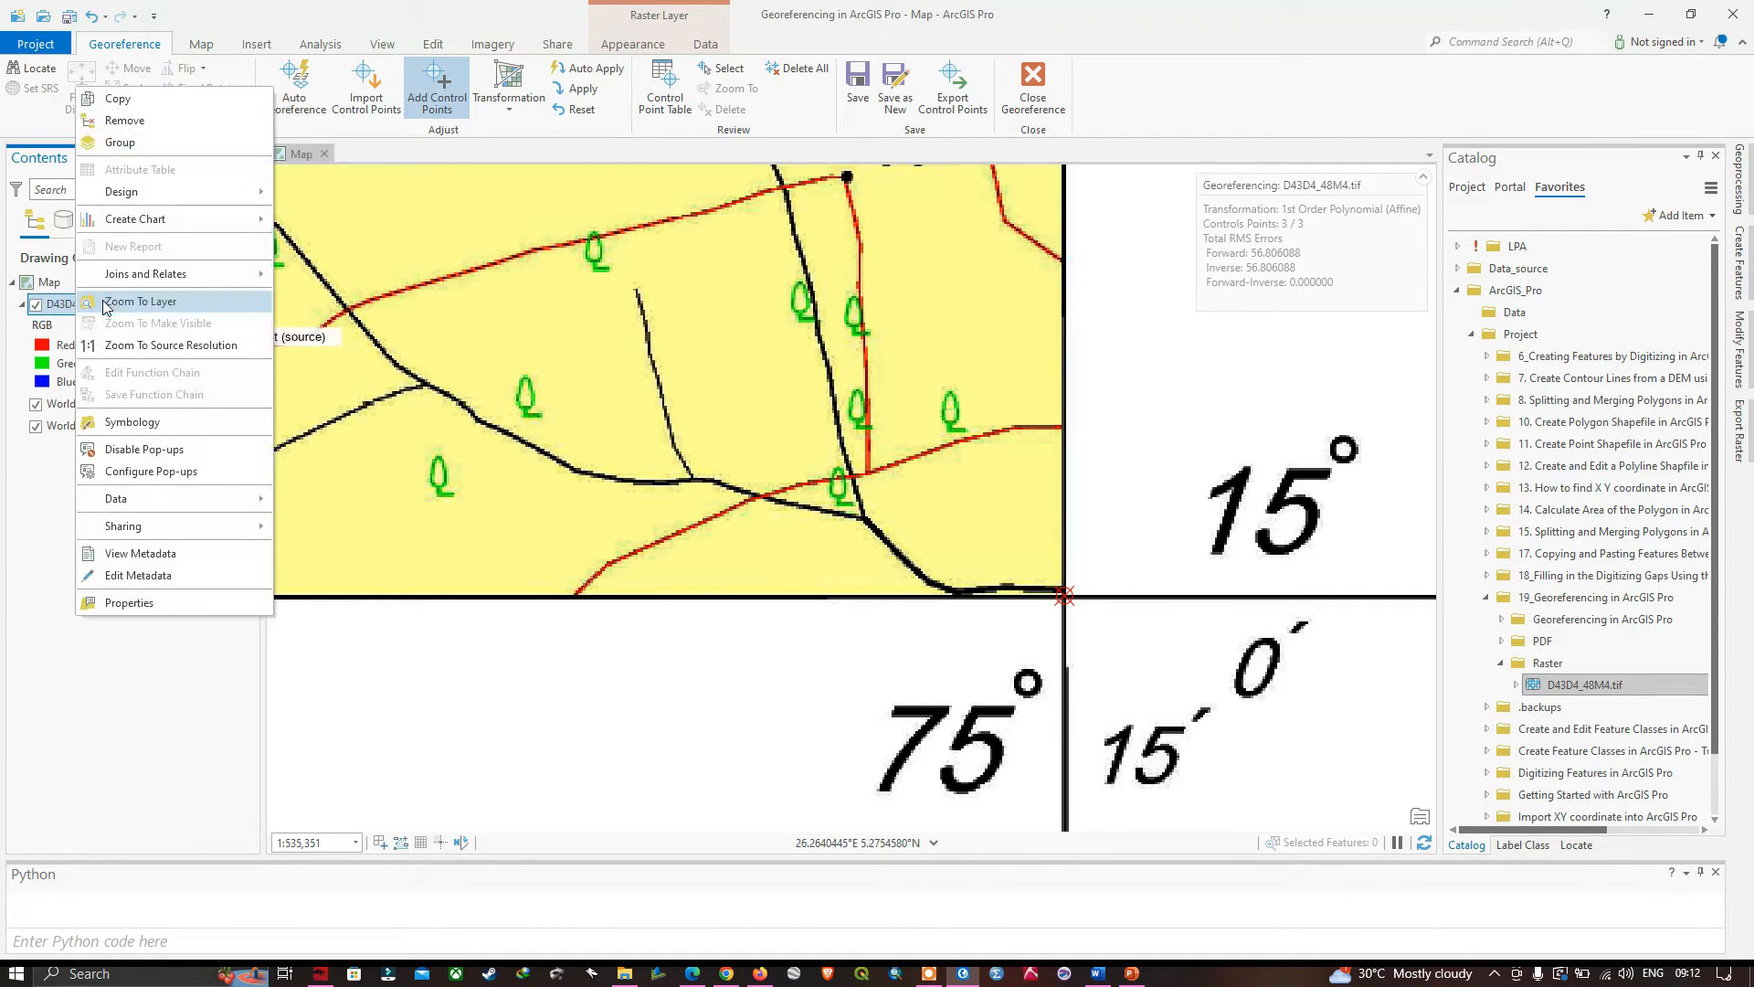
{"action": "left_click", "coordinate": [162, 306]}
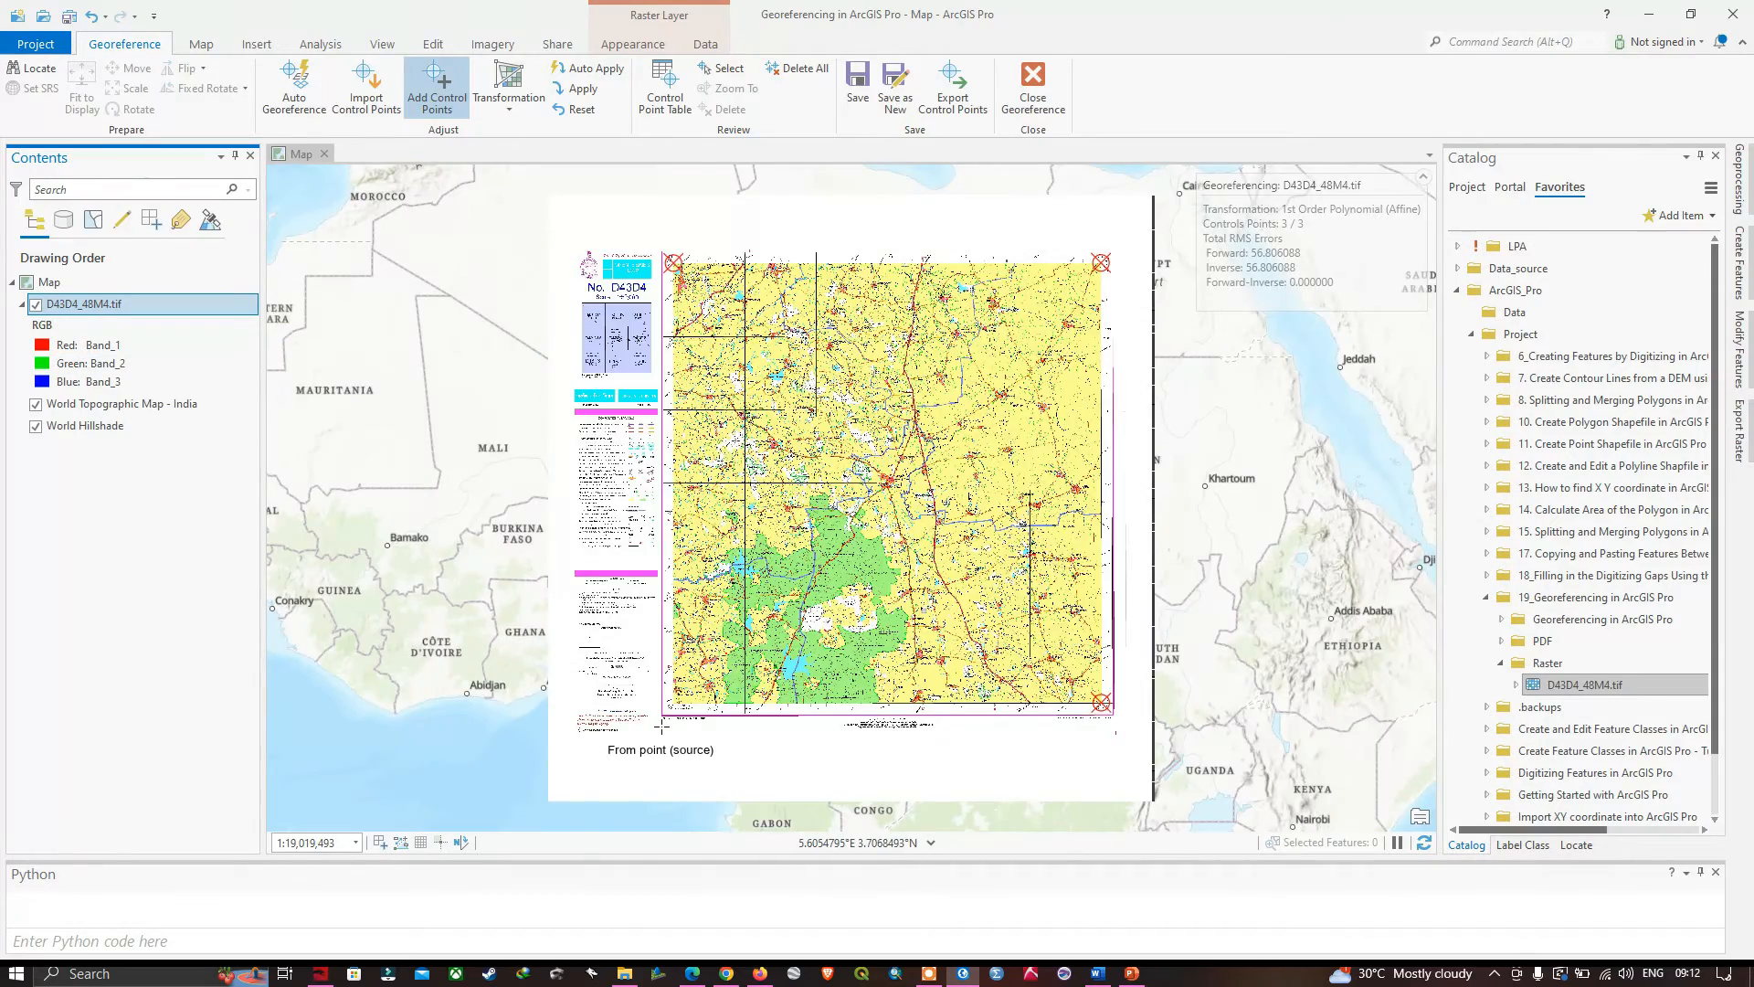
{"action": "scroll", "coordinate": [661, 728], "scroll_direction": "up", "scroll_amount": 5}
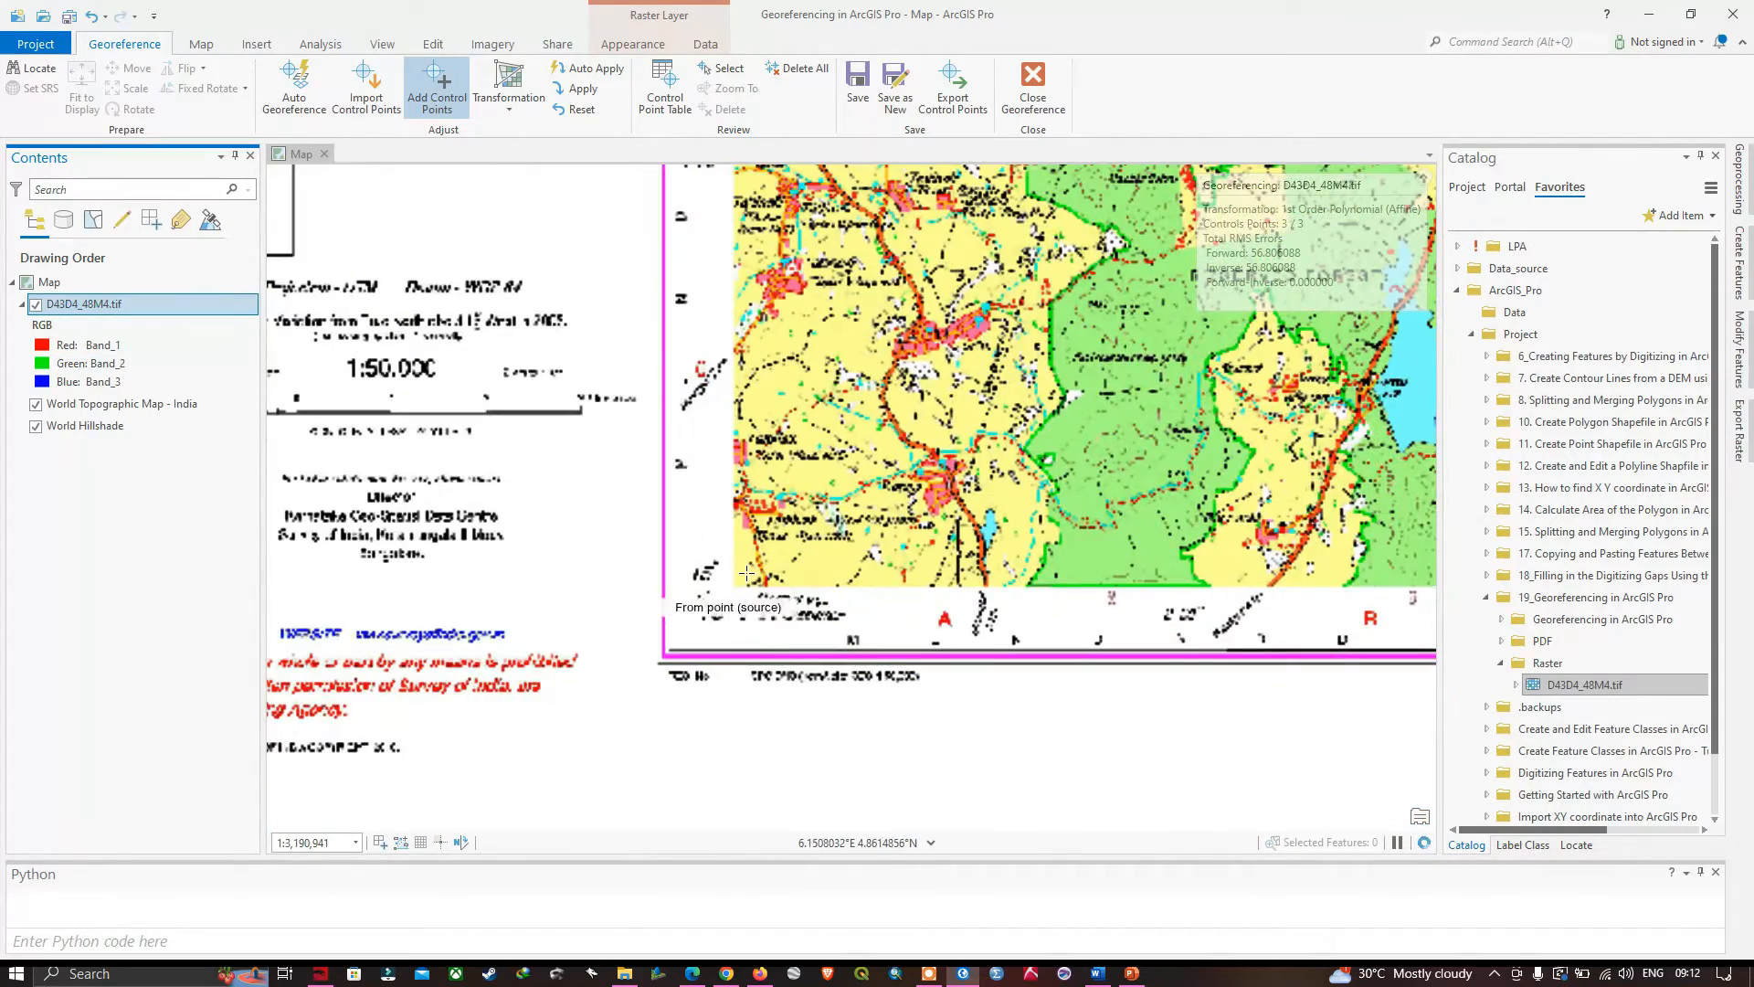
{"action": "scroll", "coordinate": [720, 598], "scroll_direction": "up", "scroll_amount": 3}
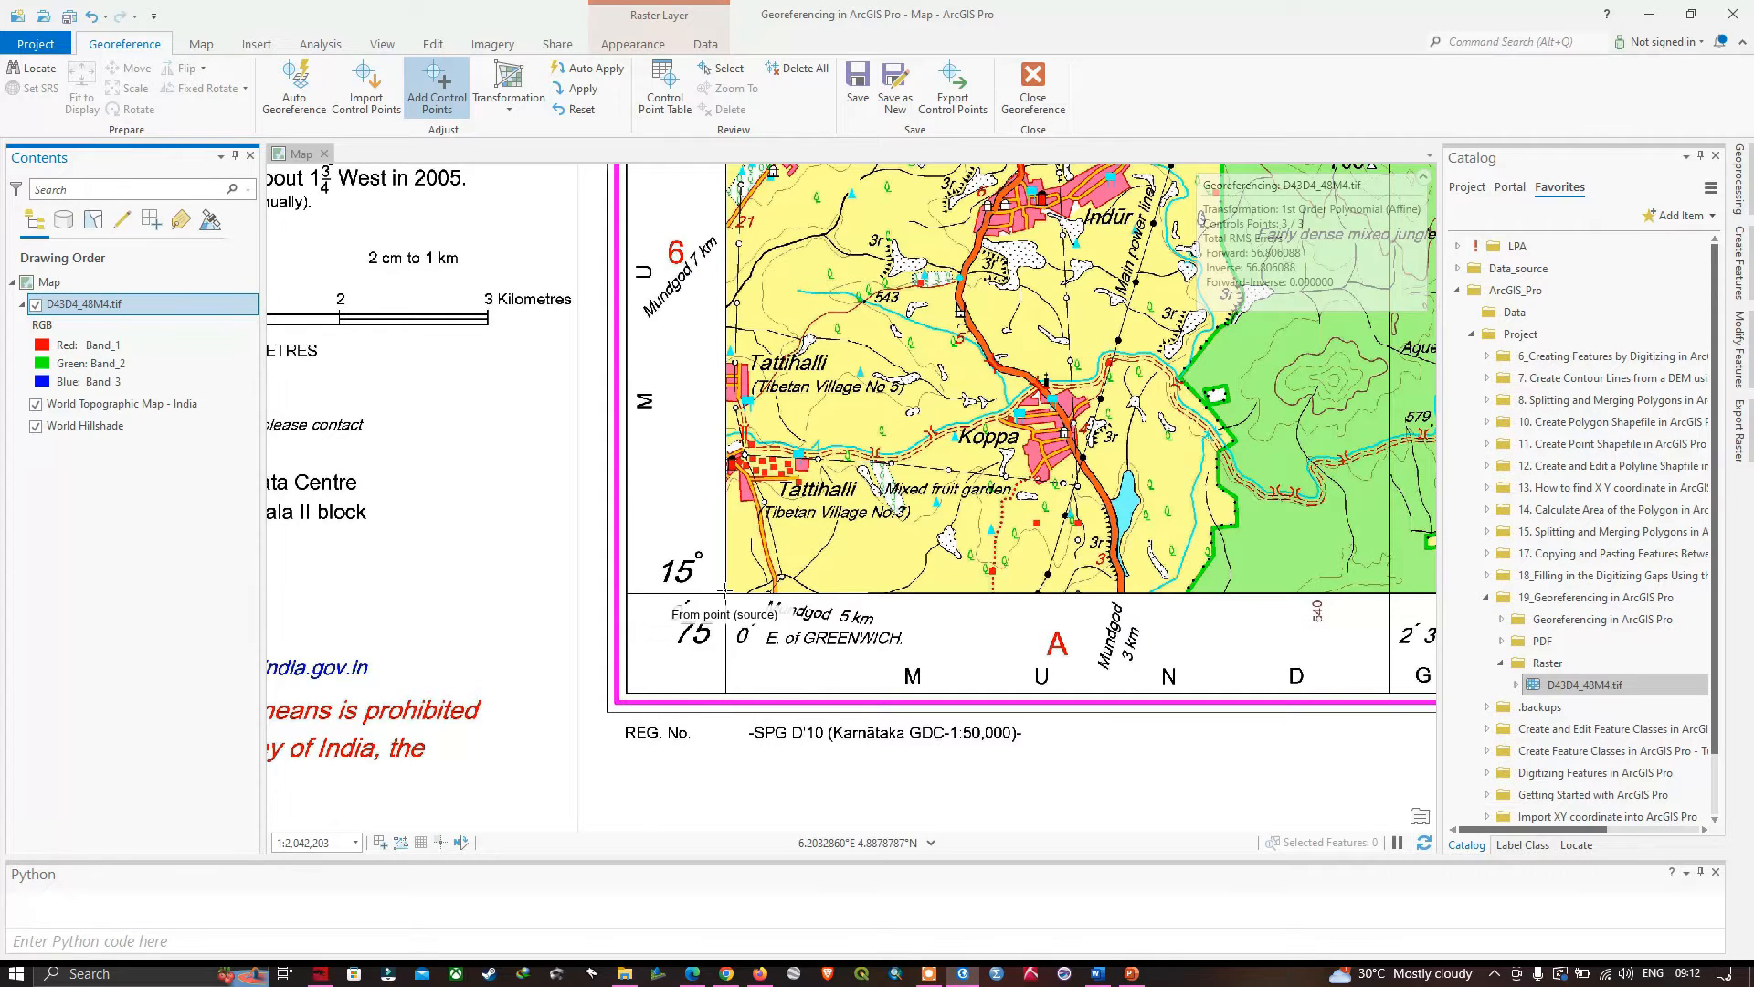
{"action": "scroll", "coordinate": [725, 592], "scroll_direction": "up", "scroll_amount": 6}
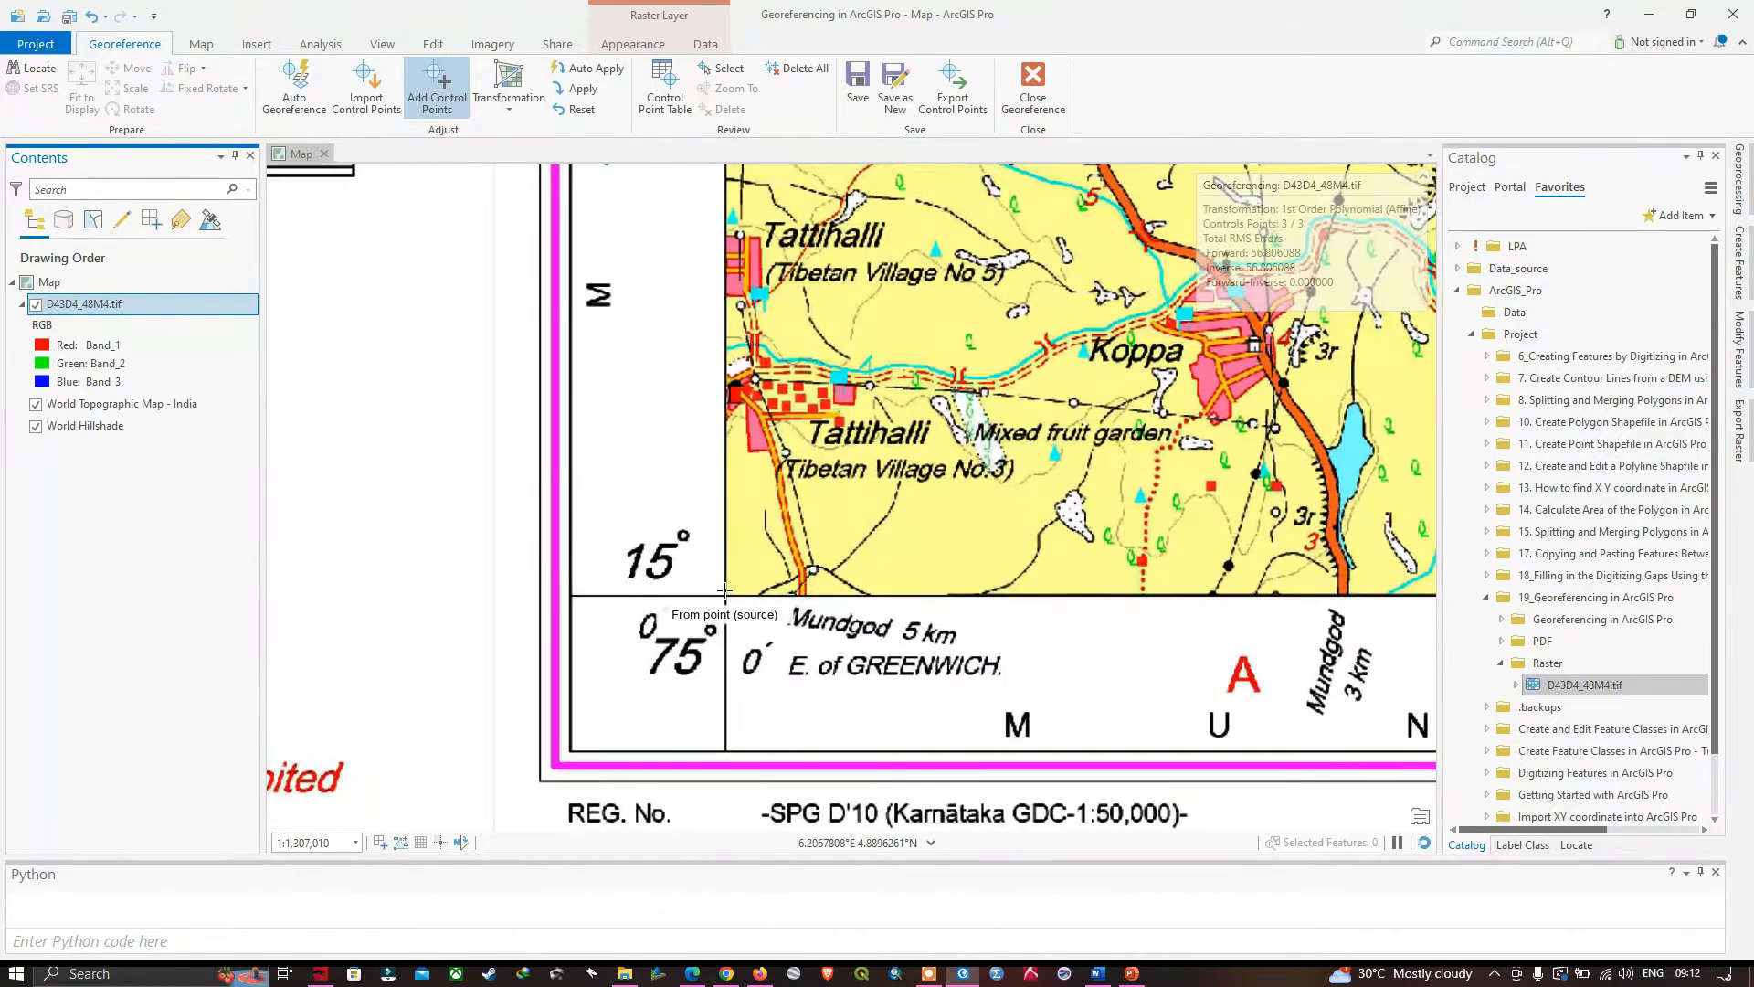
{"action": "scroll", "coordinate": [727, 599], "scroll_direction": "up", "scroll_amount": 2}
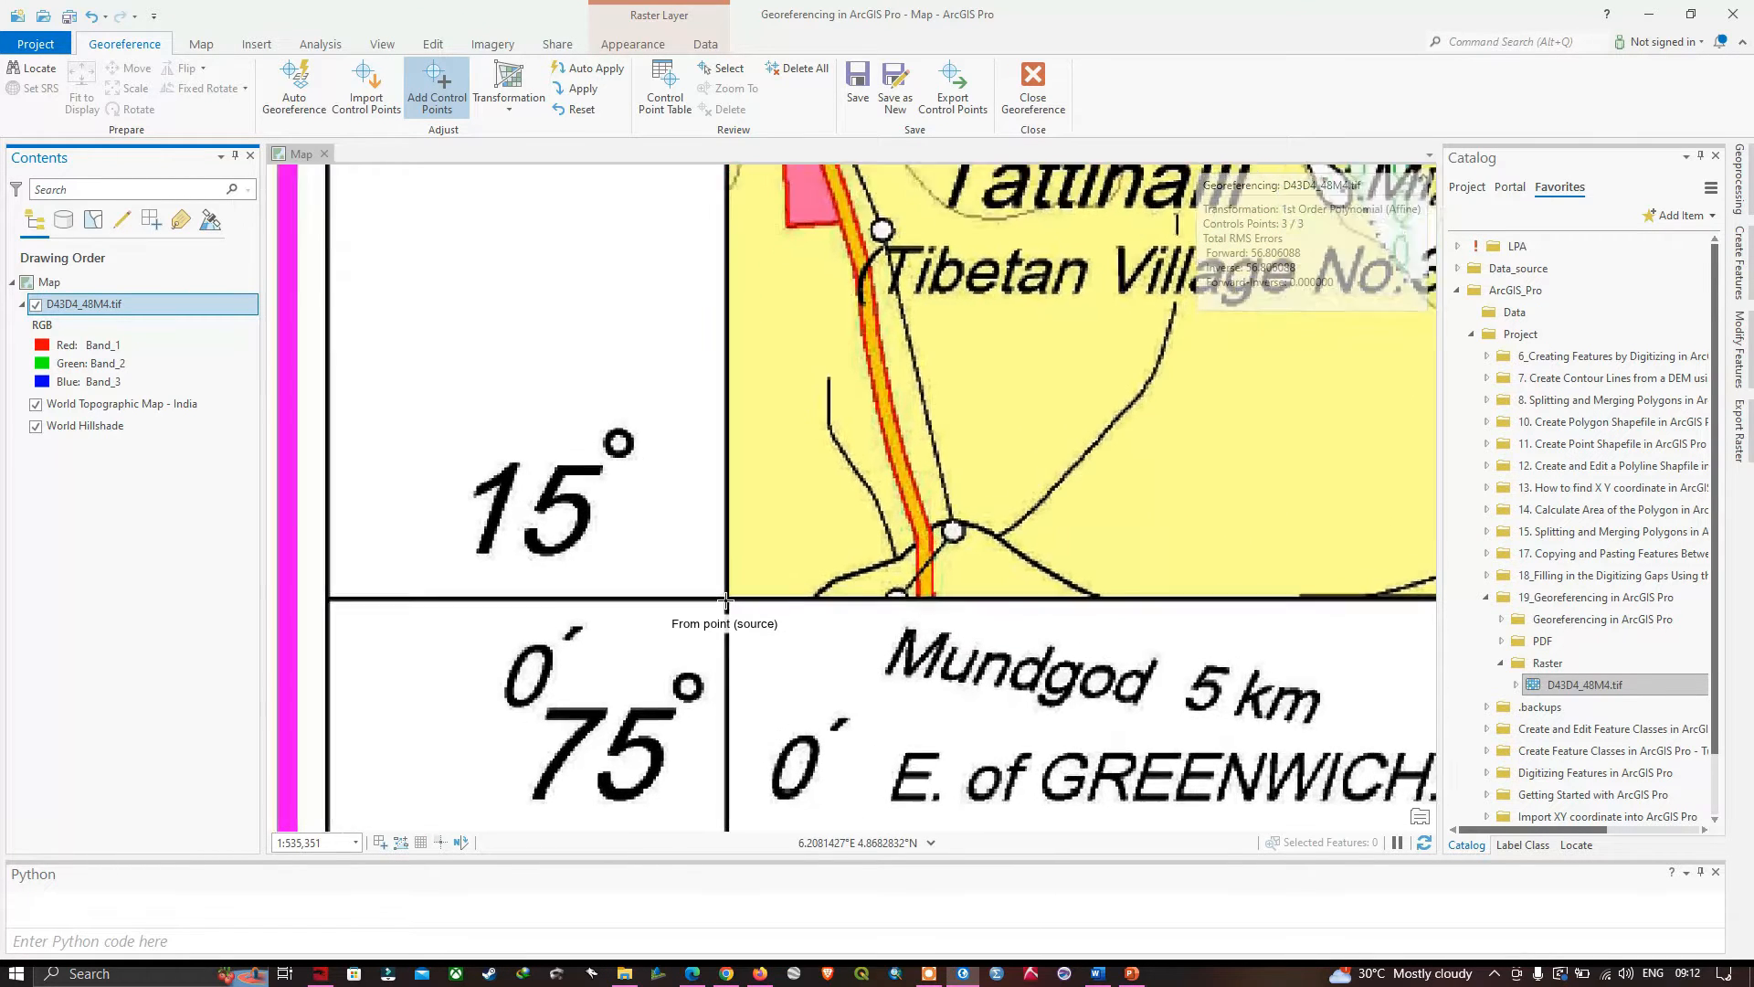
{"action": "scroll", "coordinate": [726, 600], "scroll_direction": "up", "scroll_amount": 2}
{"action": "left_click_drag", "start_coordinate": [742, 722], "coordinate": [768, 503]}
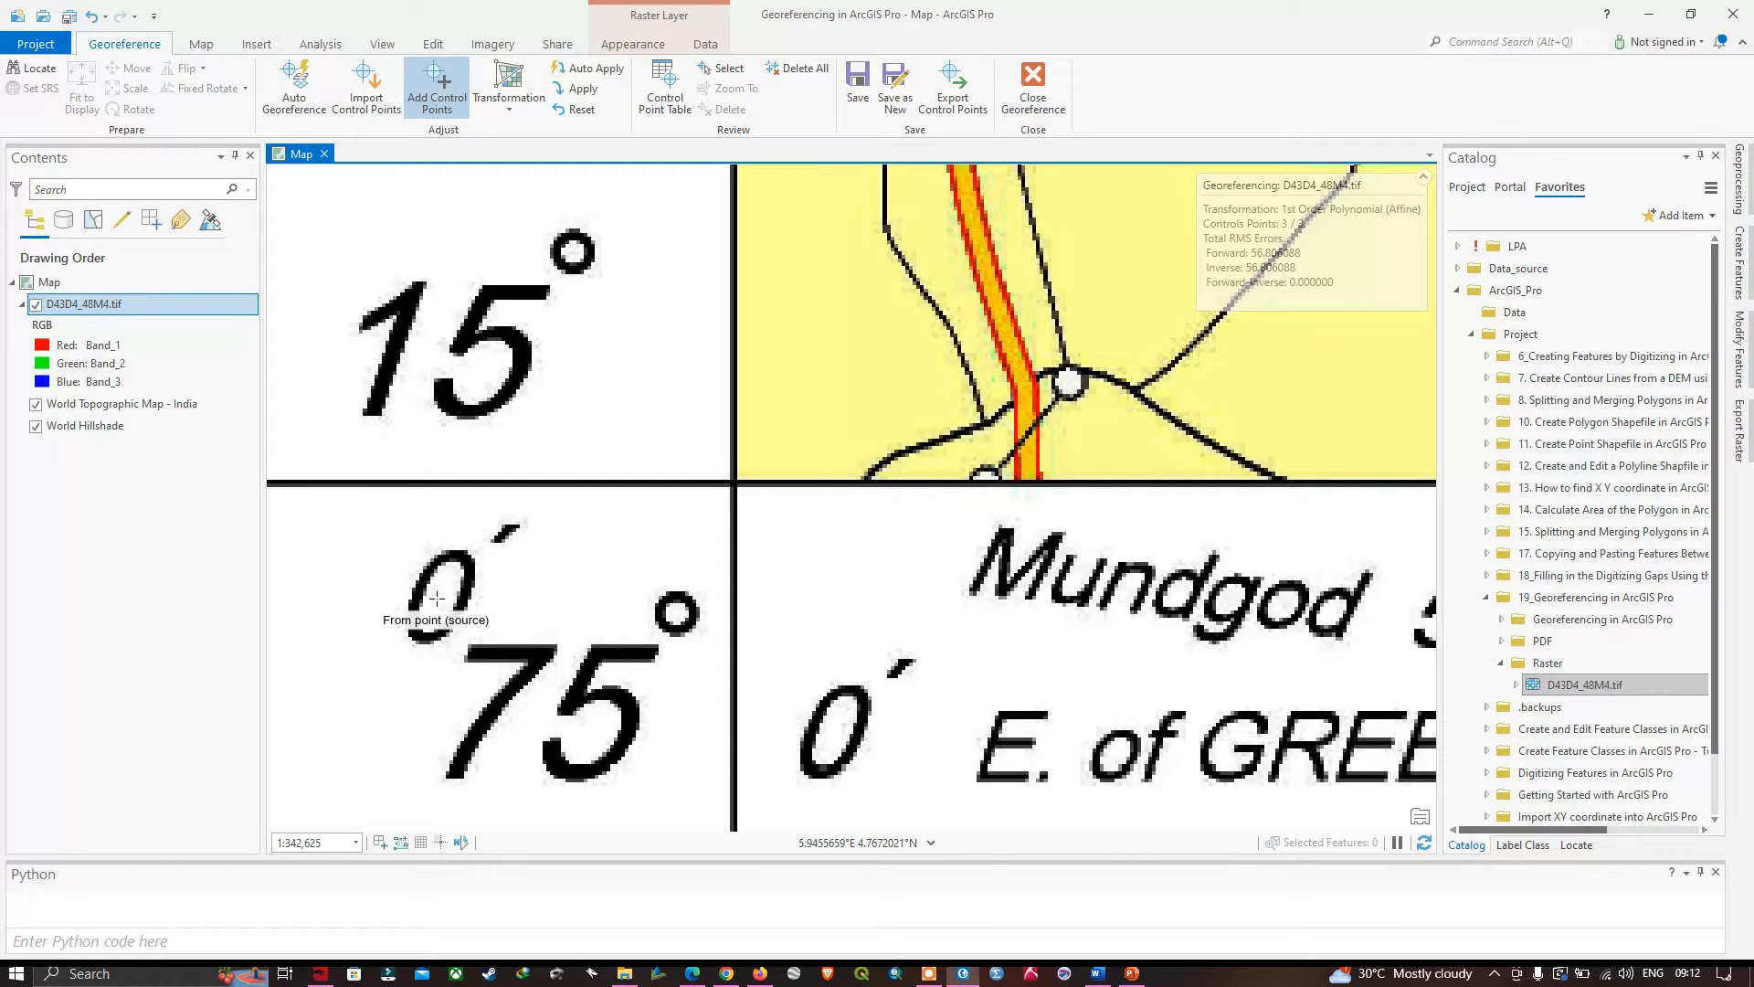
{"action": "left_click", "coordinate": [733, 485]}
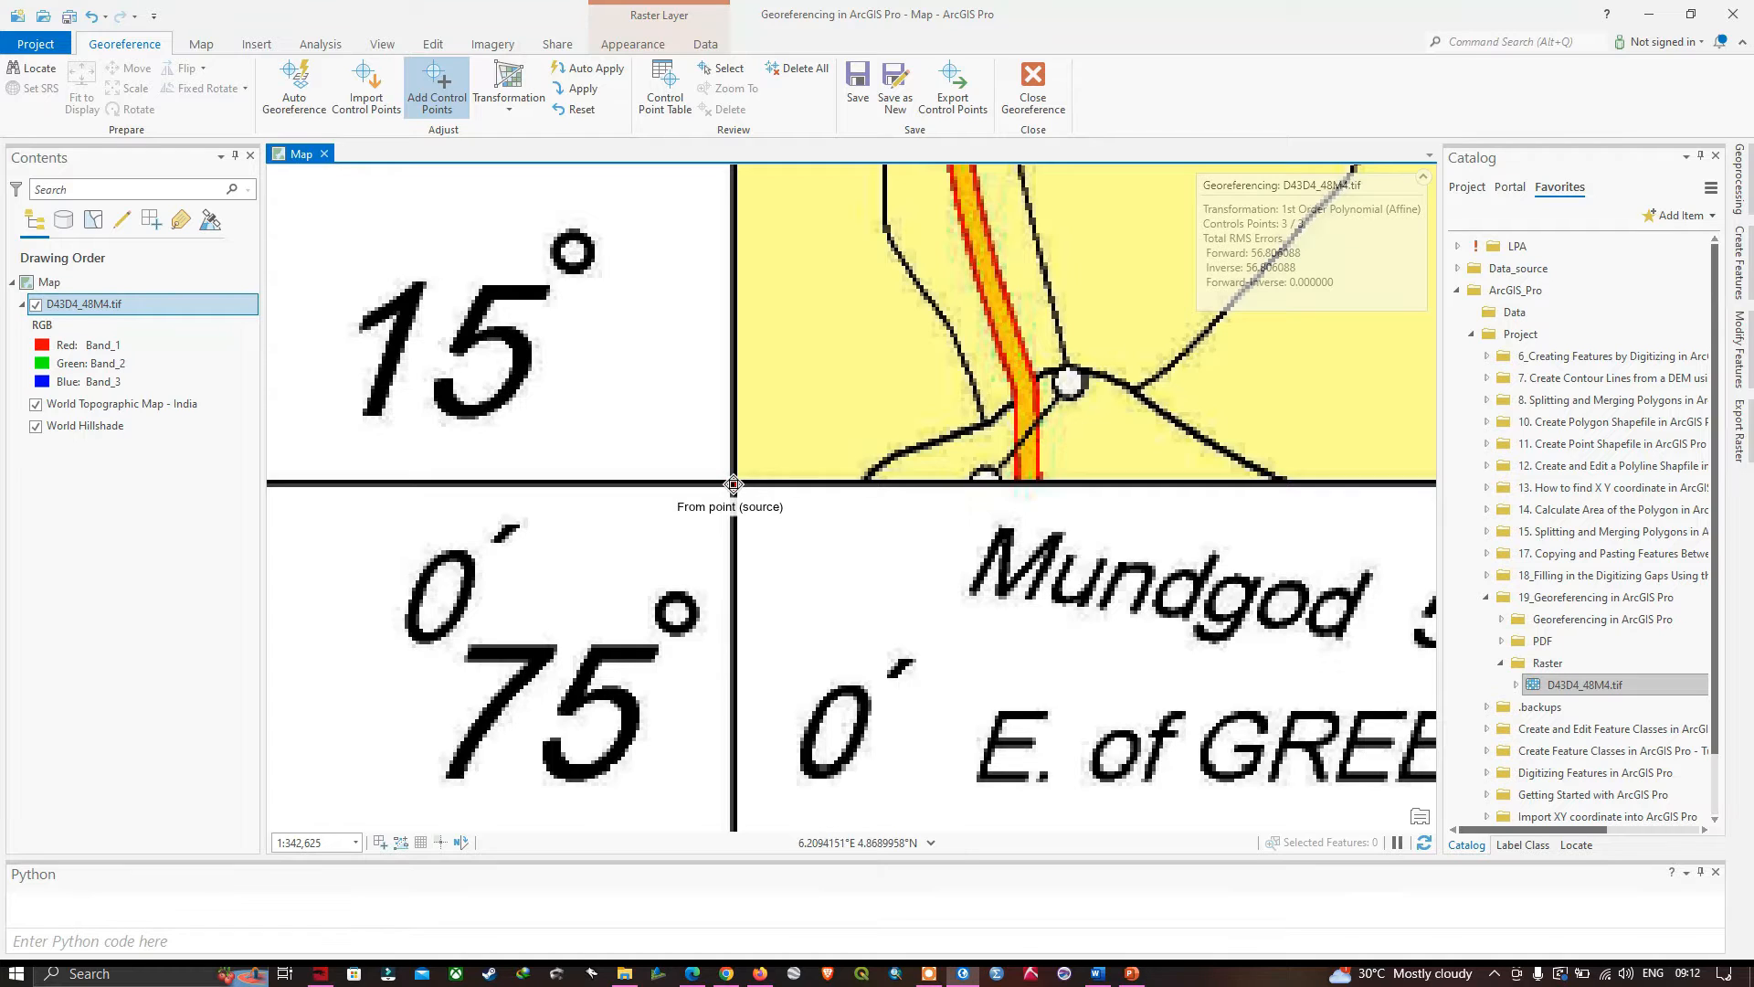
{"action": "right_click", "coordinate": [733, 485]}
{"action": "left_click_drag", "start_coordinate": [896, 439], "coordinate": [1040, 449]}
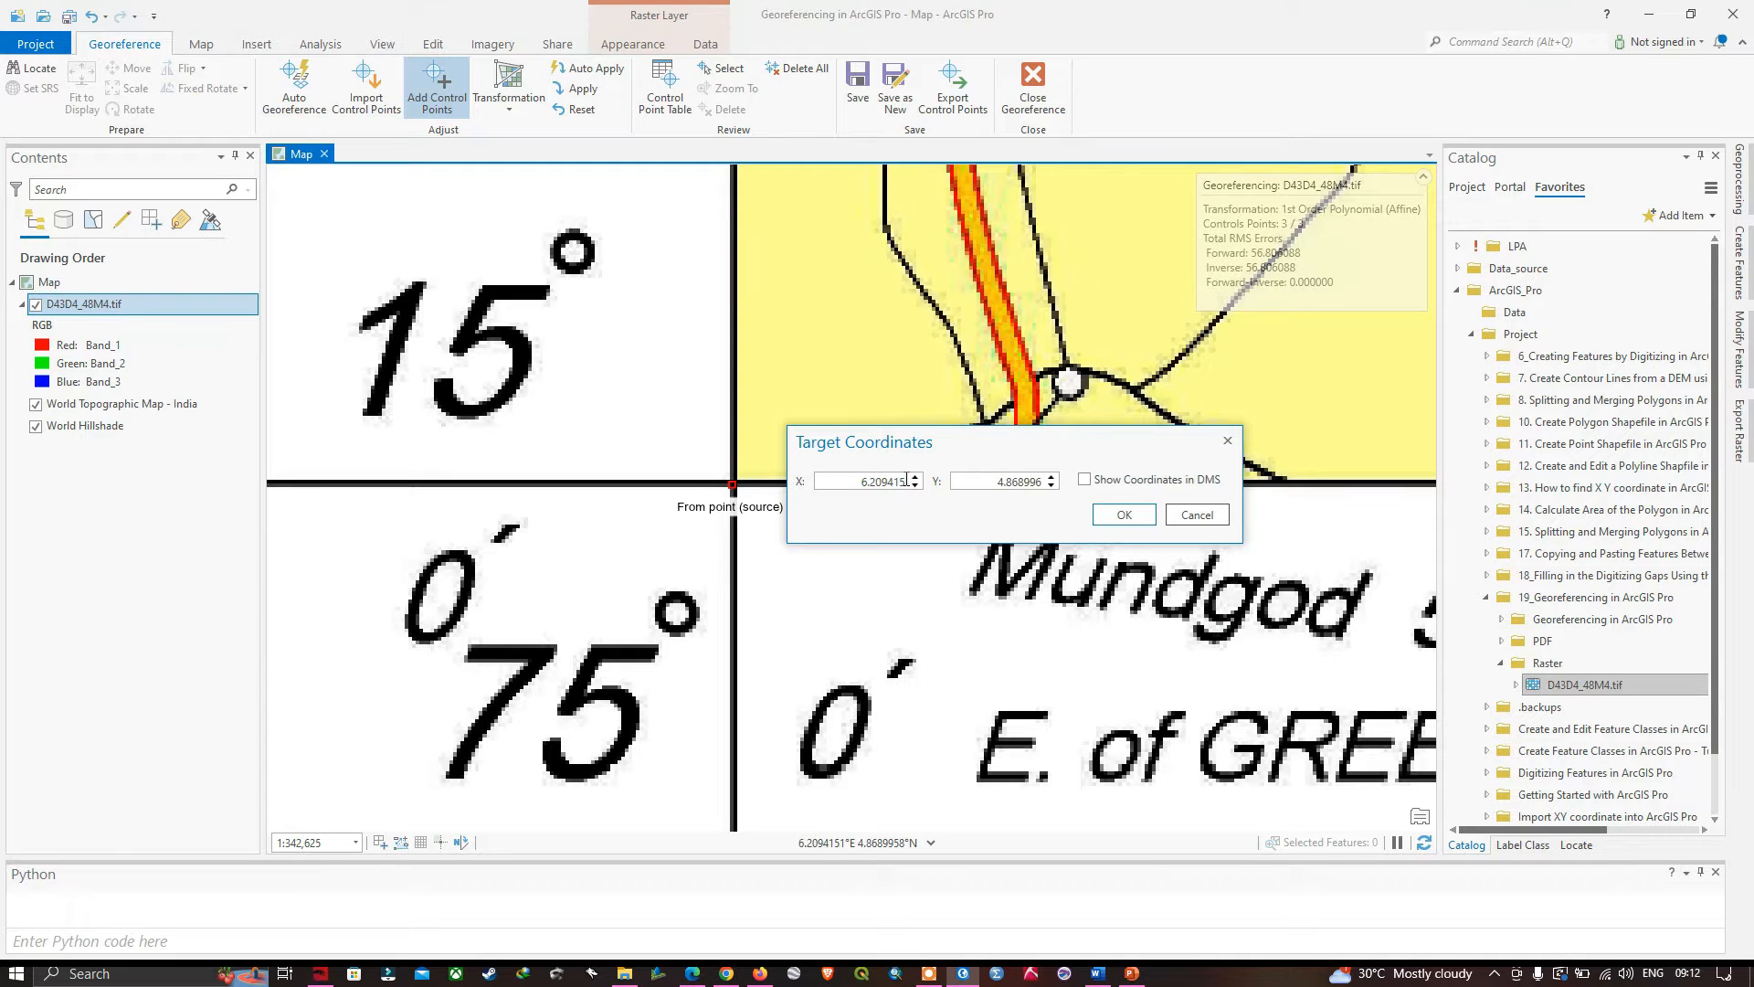
- Set the lower-left control point's target coordinates to X 75.0 and Y 15.0, and accept them
{"action": "left_click_drag", "start_coordinate": [907, 481], "coordinate": [837, 491]}
{"action": "key", "text": "BackSpace"}
{"action": "left_click", "coordinate": [993, 480]}
{"action": "left_click_drag", "start_coordinate": [1039, 482], "coordinate": [937, 522]}
{"action": "key", "text": "BackSpace"}
{"action": "left_click", "coordinate": [1123, 514]}
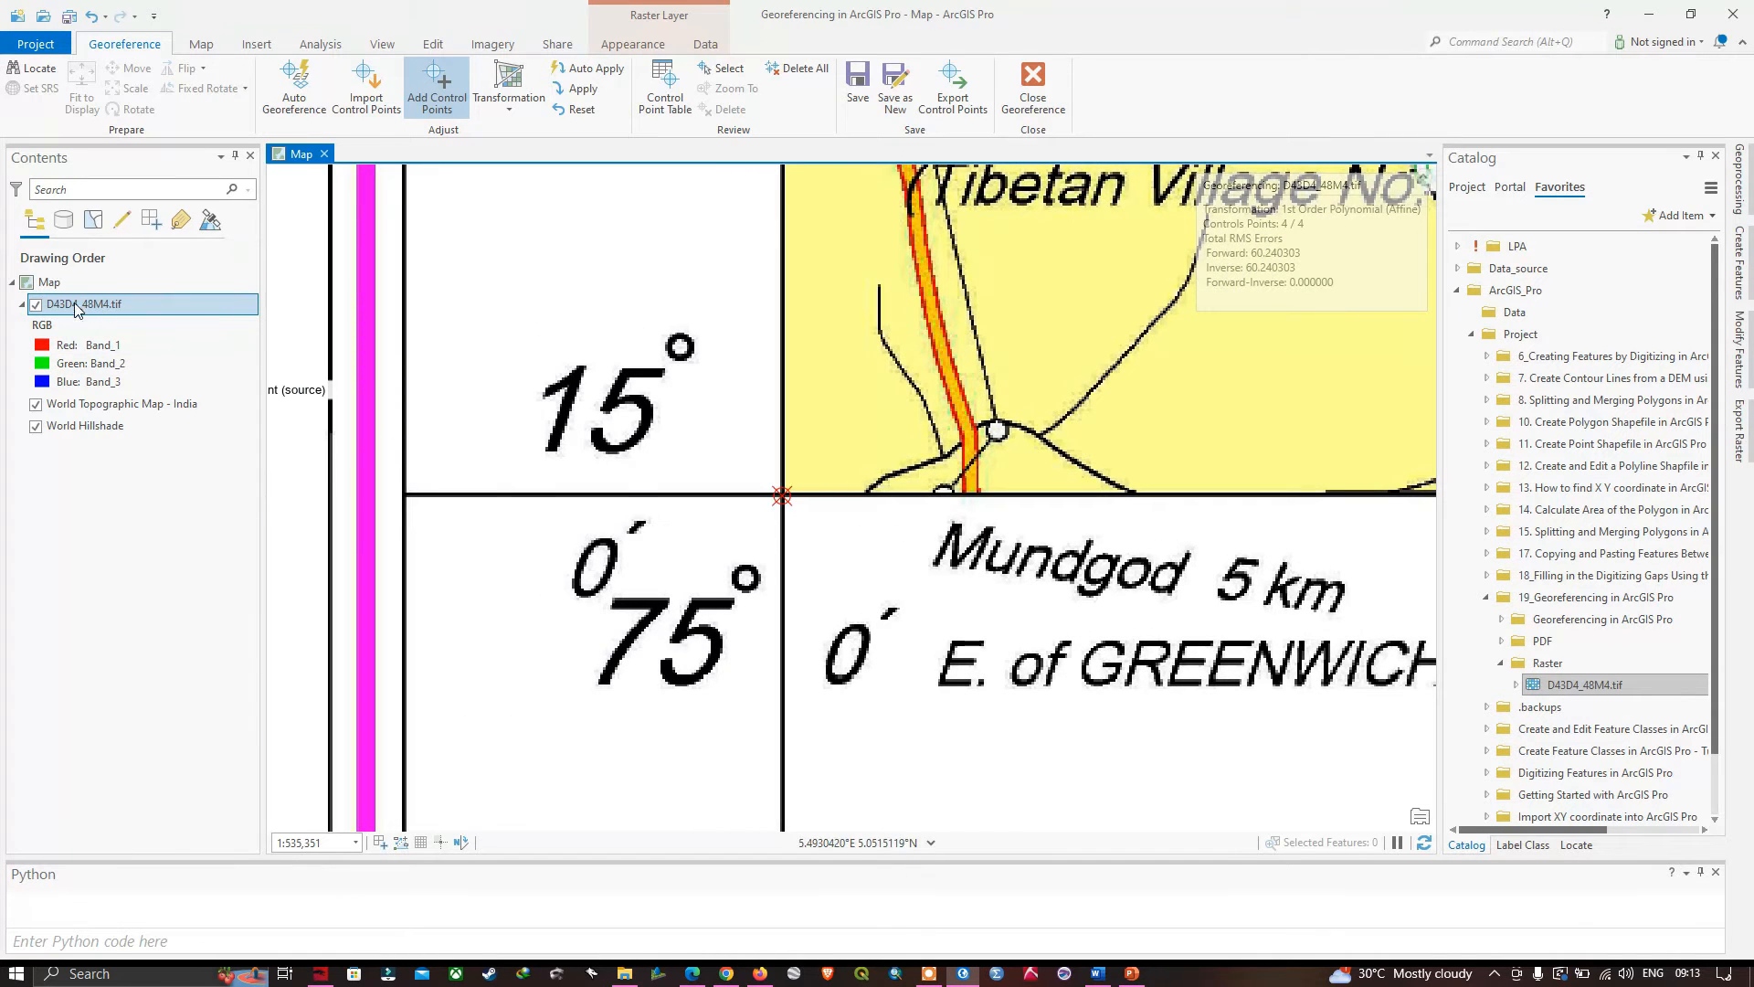
- Show the toposheet with all four control points, and review the degrees-minutes-seconds to decimal conversion formula in the Word document
{"action": "right_click", "coordinate": [77, 310]}
{"action": "left_click", "coordinate": [170, 315]}
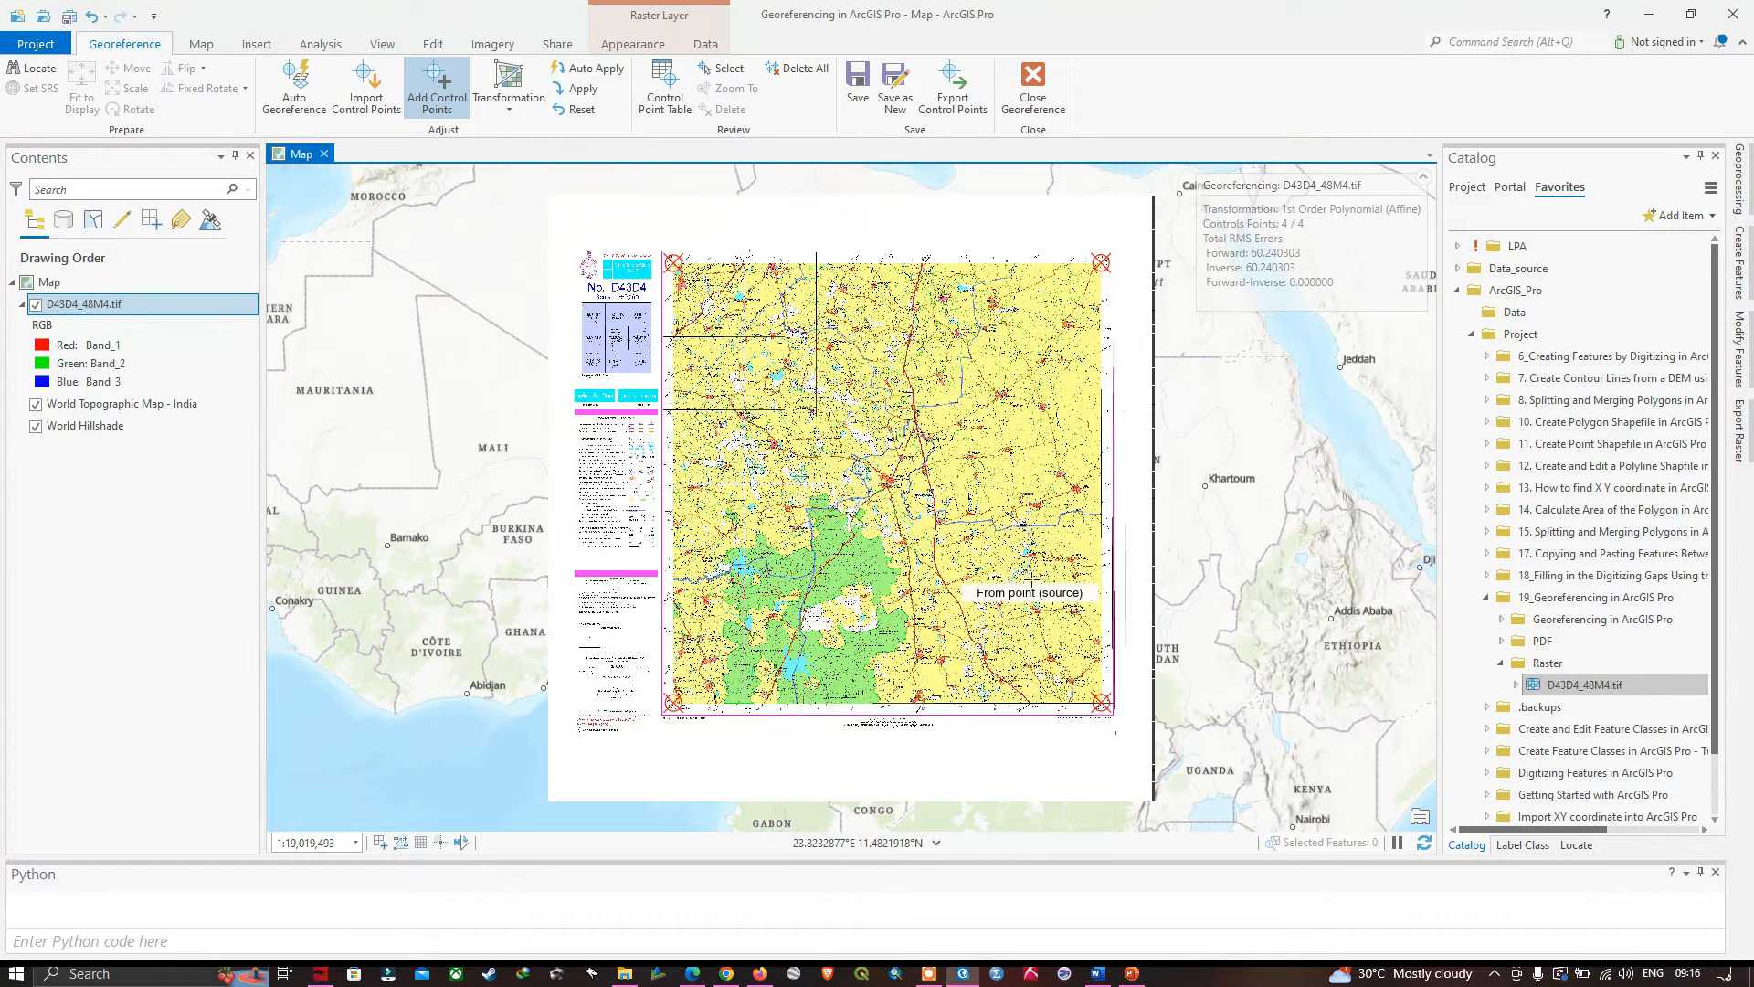
{"action": "left_click", "coordinate": [1097, 974]}
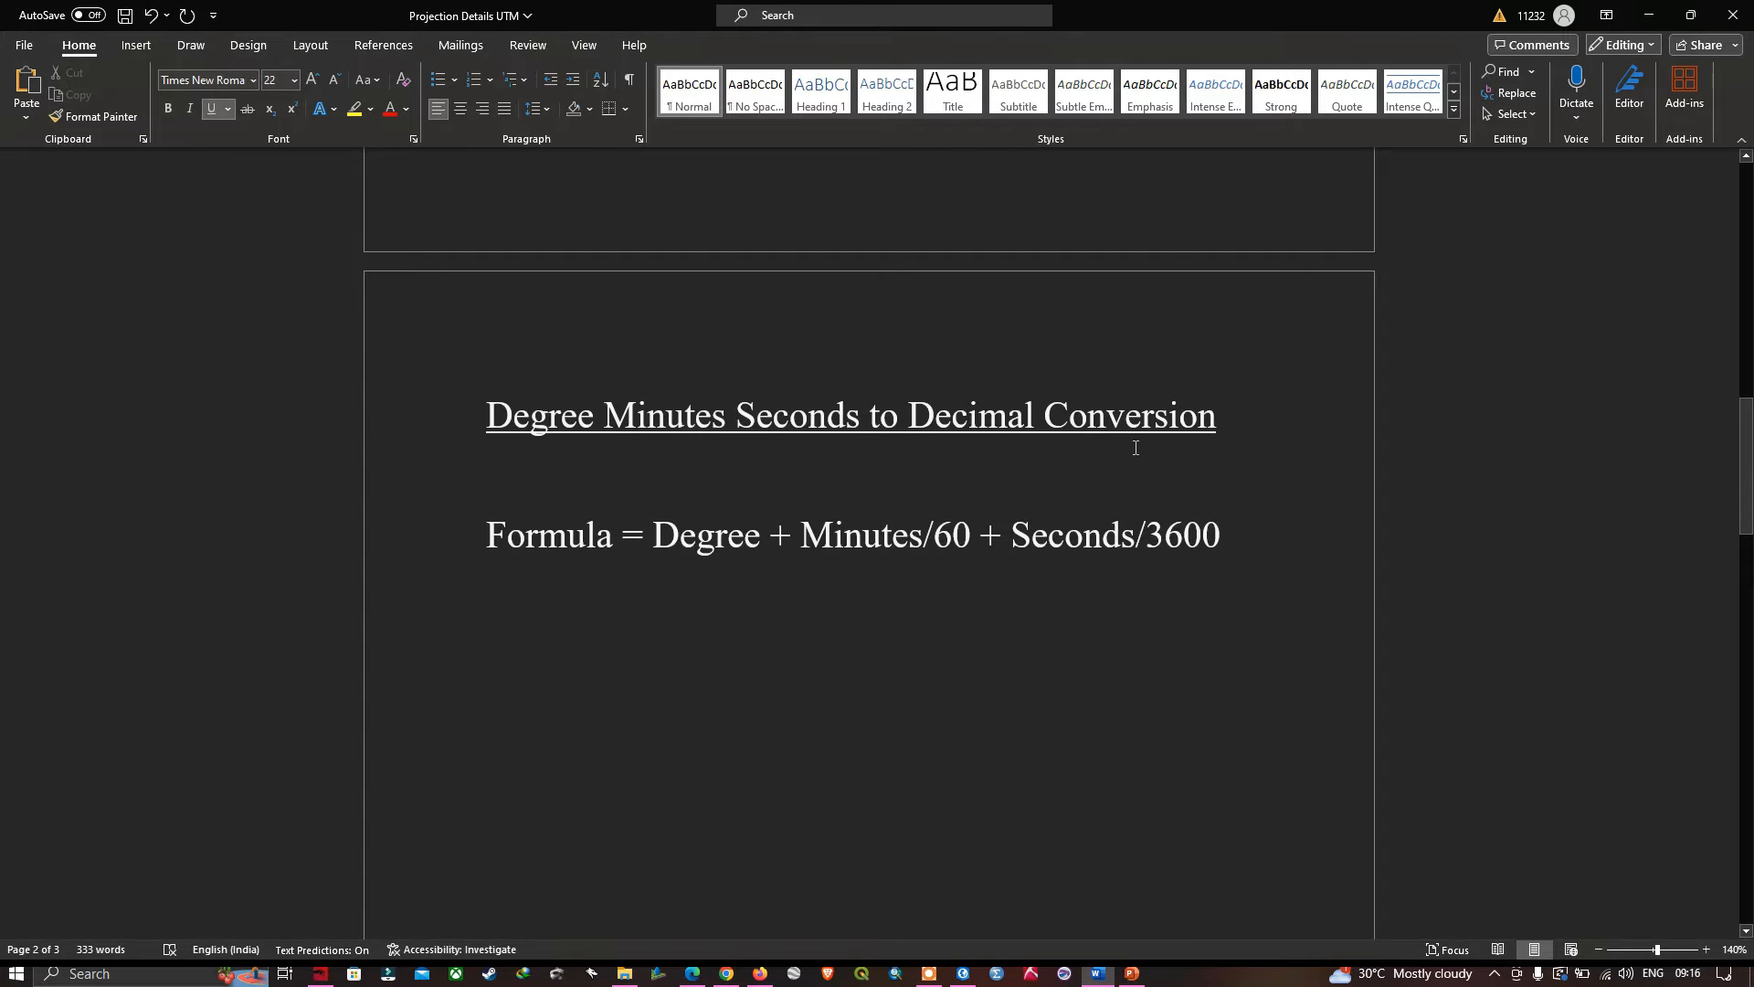
{"action": "left_click", "coordinate": [1089, 711]}
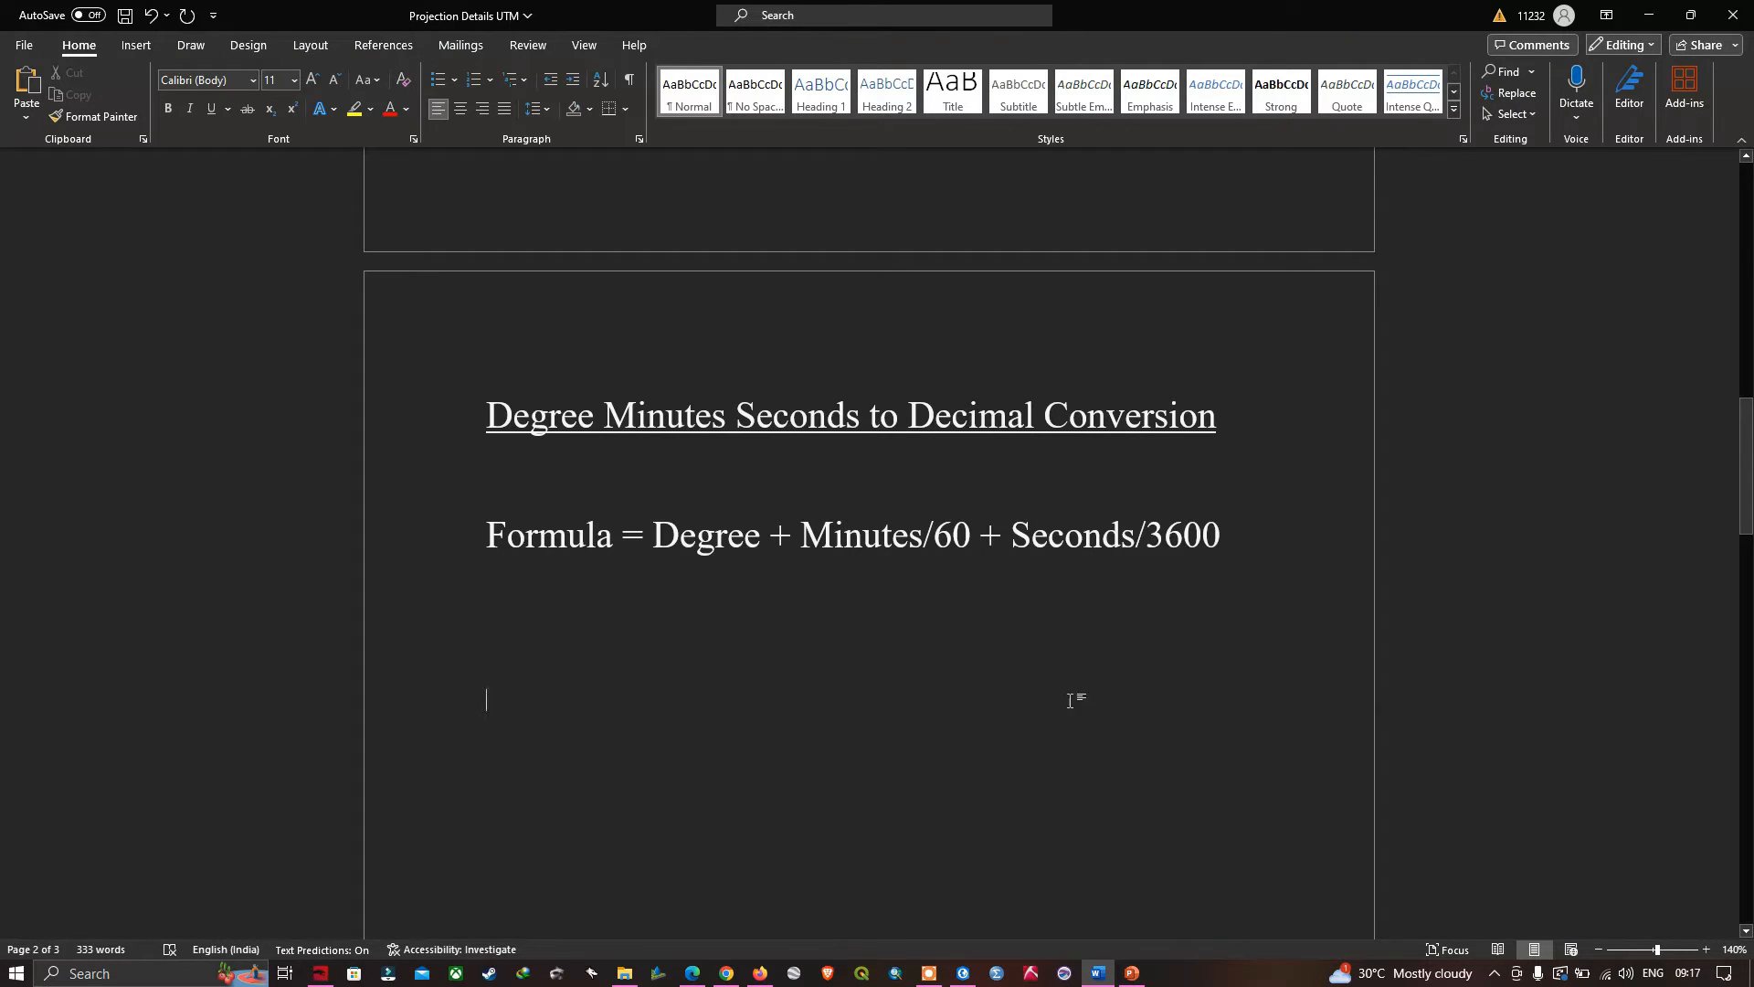
- In ArcGIS Pro, apply the four control points to transform the toposheet and zoom to its new extent
{"action": "left_click", "coordinate": [960, 972]}
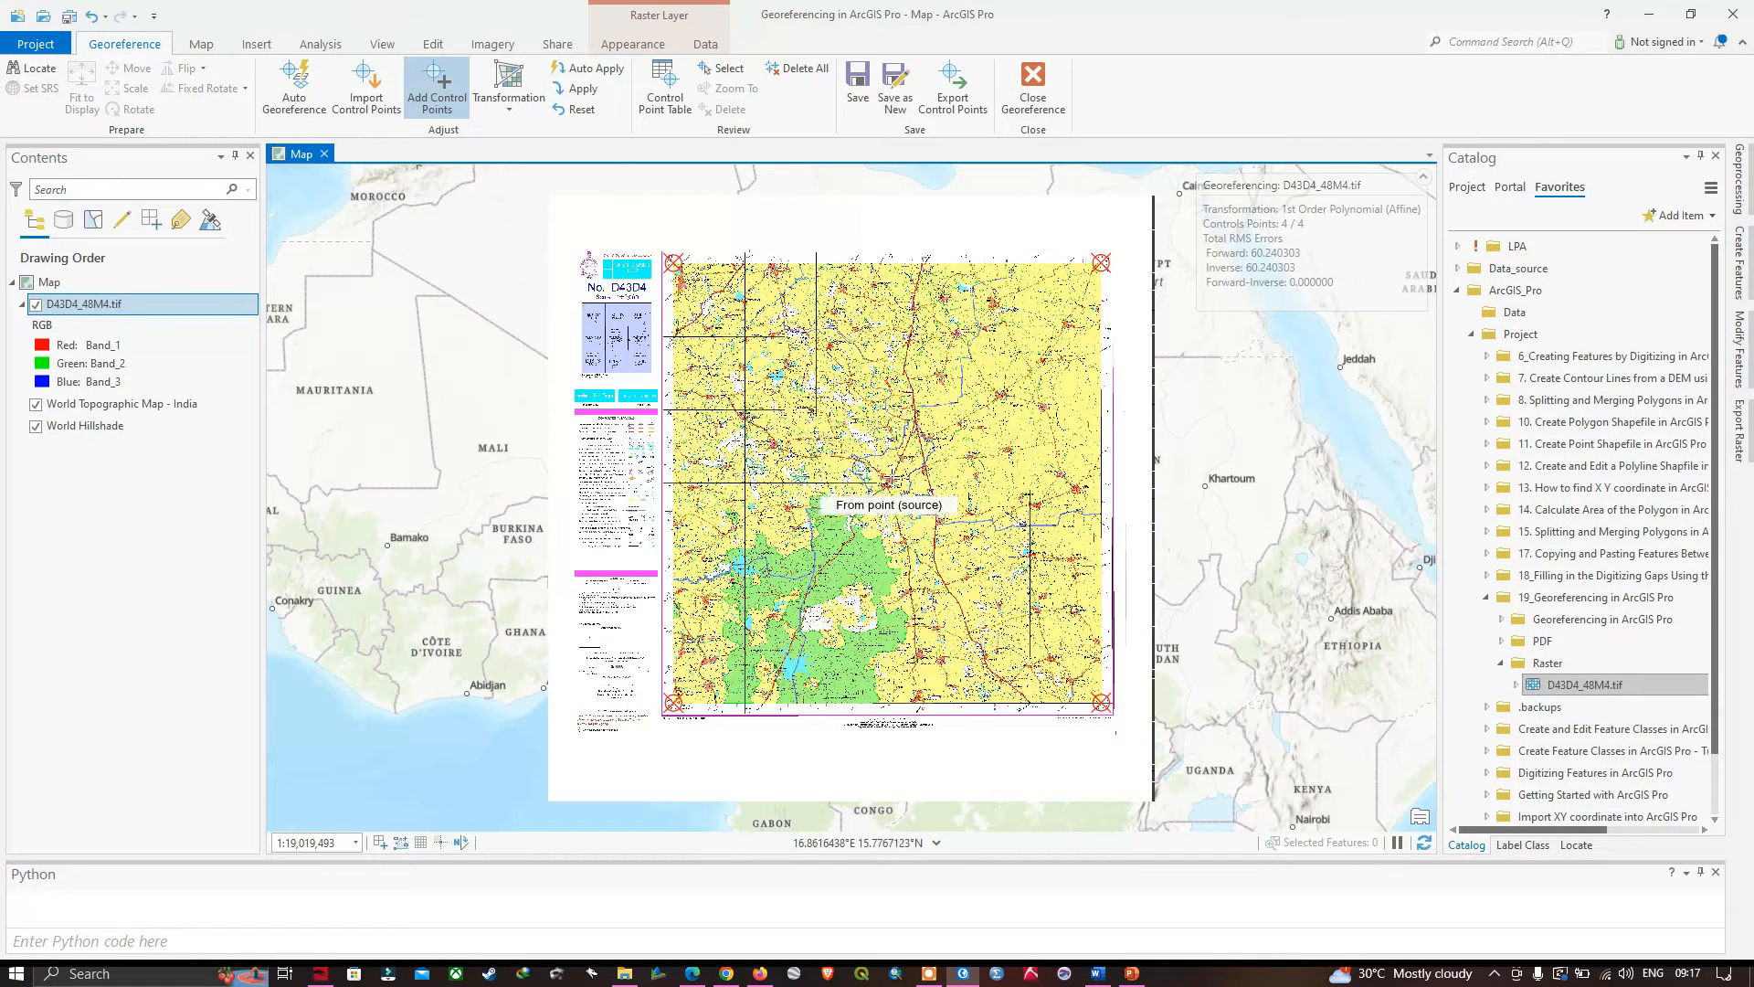
{"action": "left_click", "coordinate": [576, 95]}
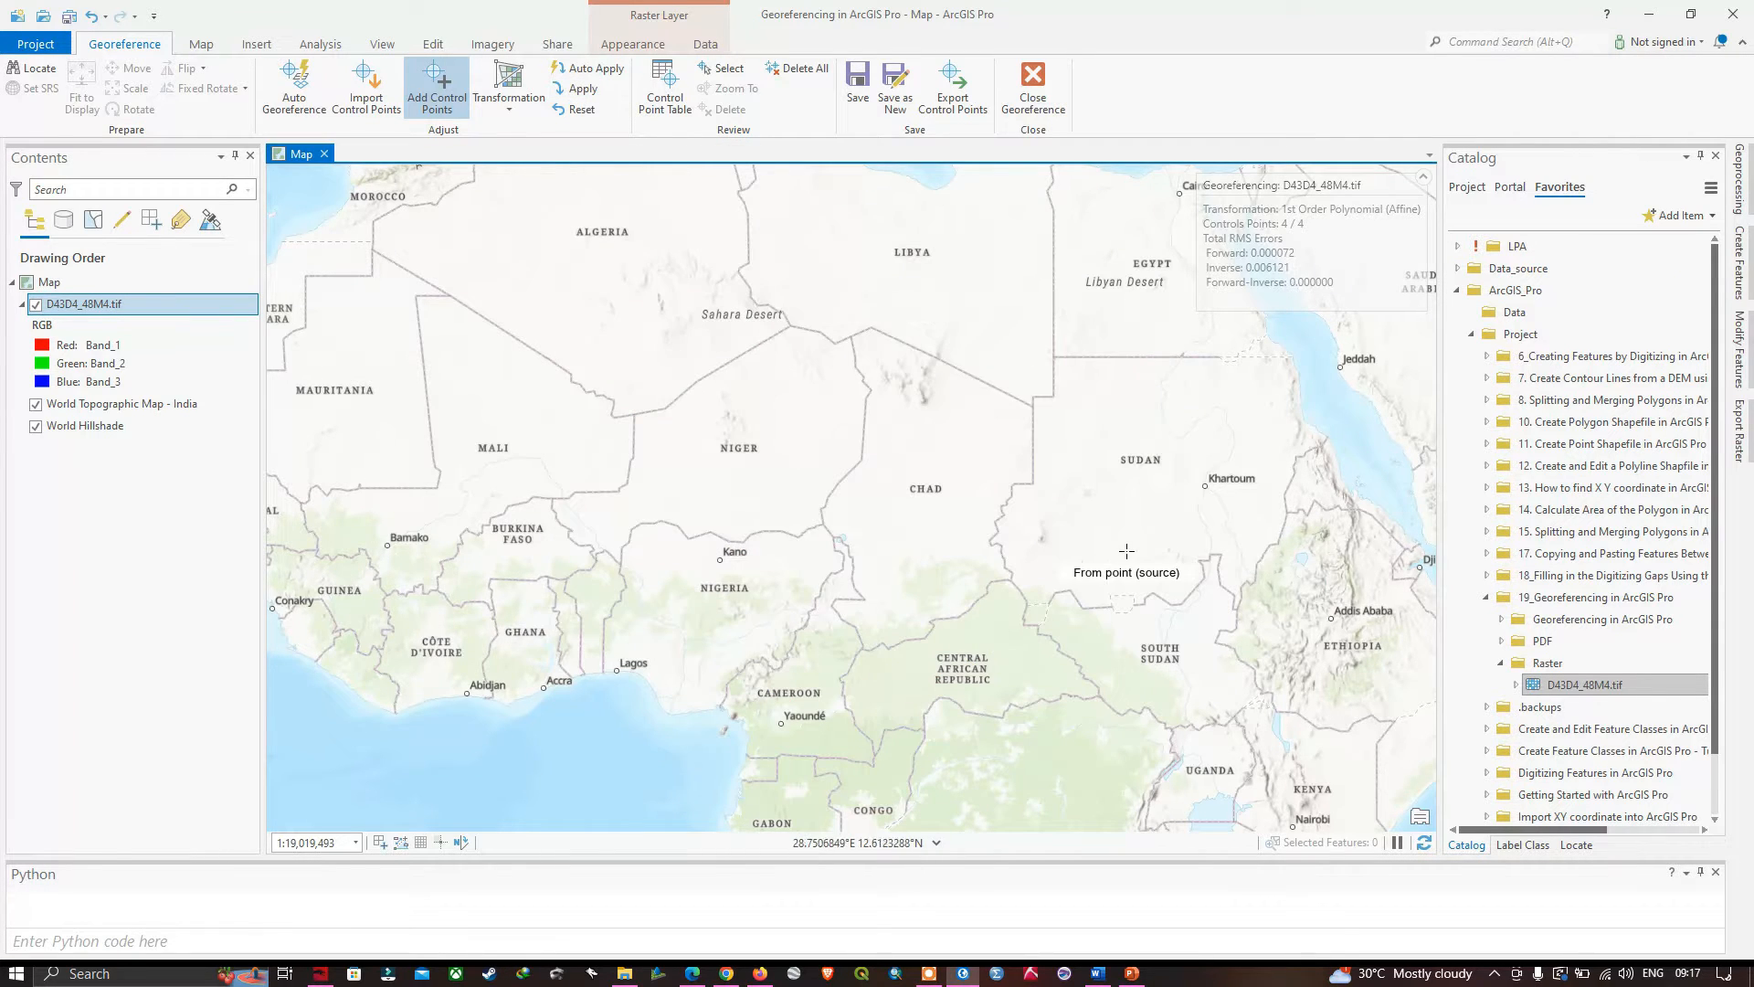
{"action": "scroll", "coordinate": [1127, 551], "scroll_direction": "down", "scroll_amount": 5}
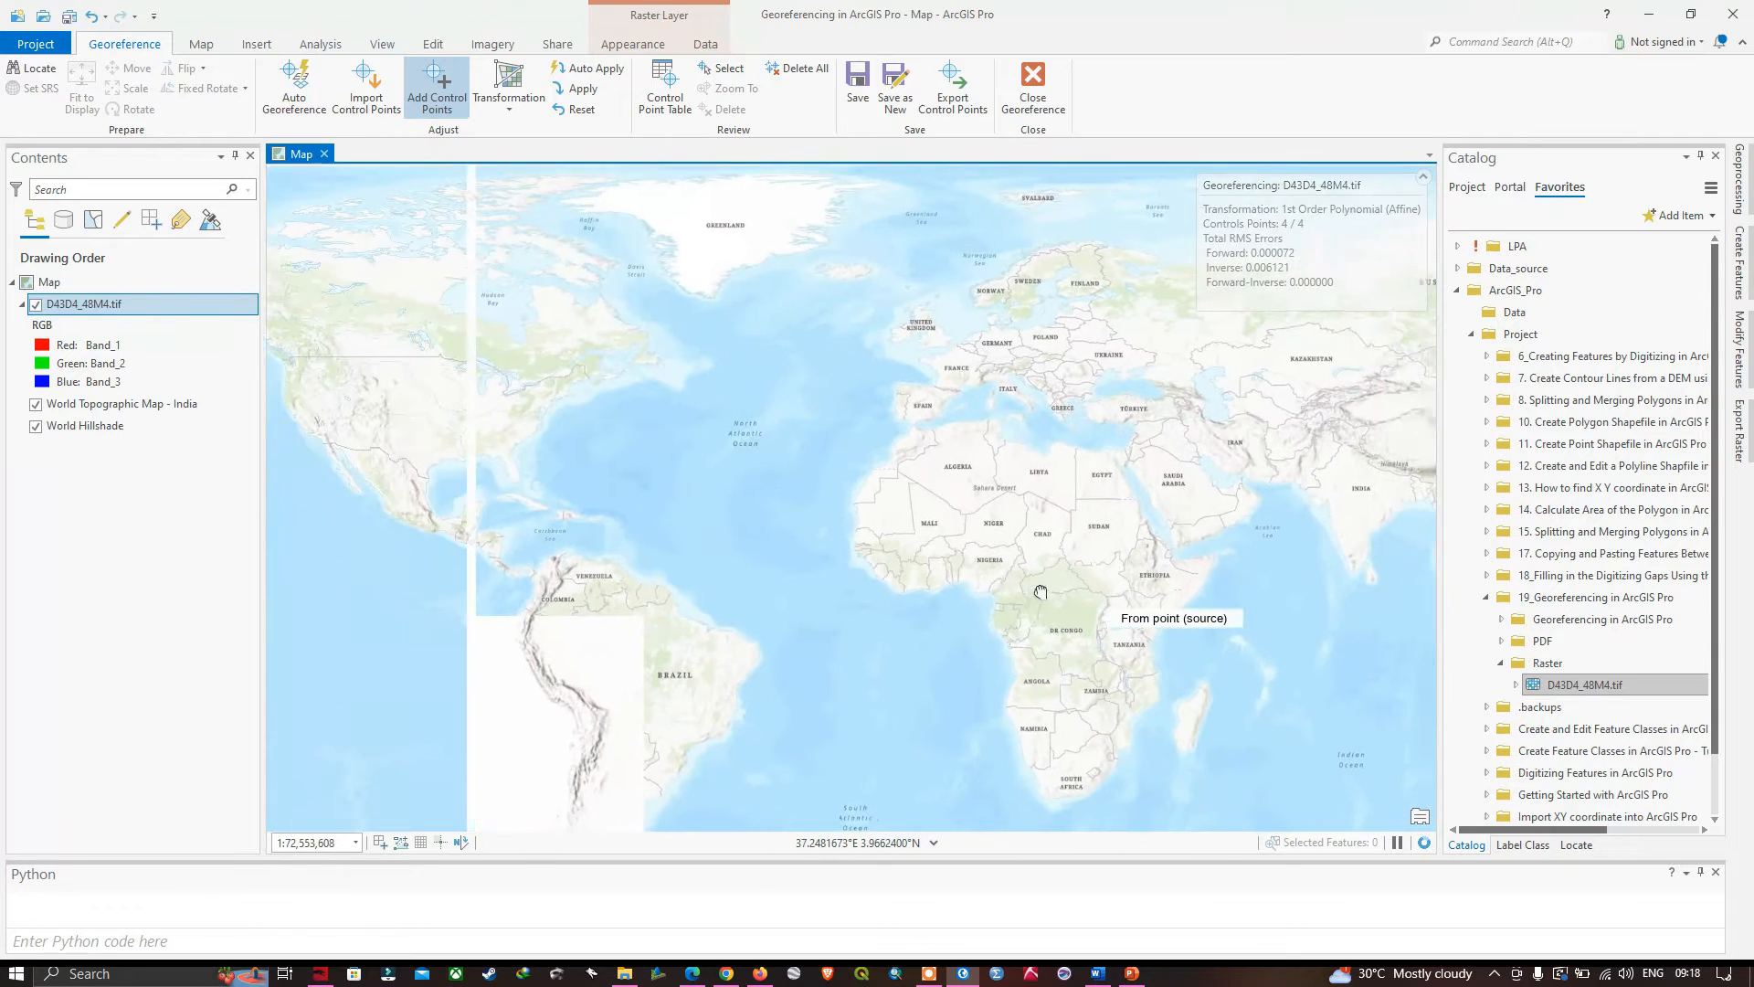
{"action": "left_click_drag", "start_coordinate": [1041, 592], "coordinate": [534, 586]}
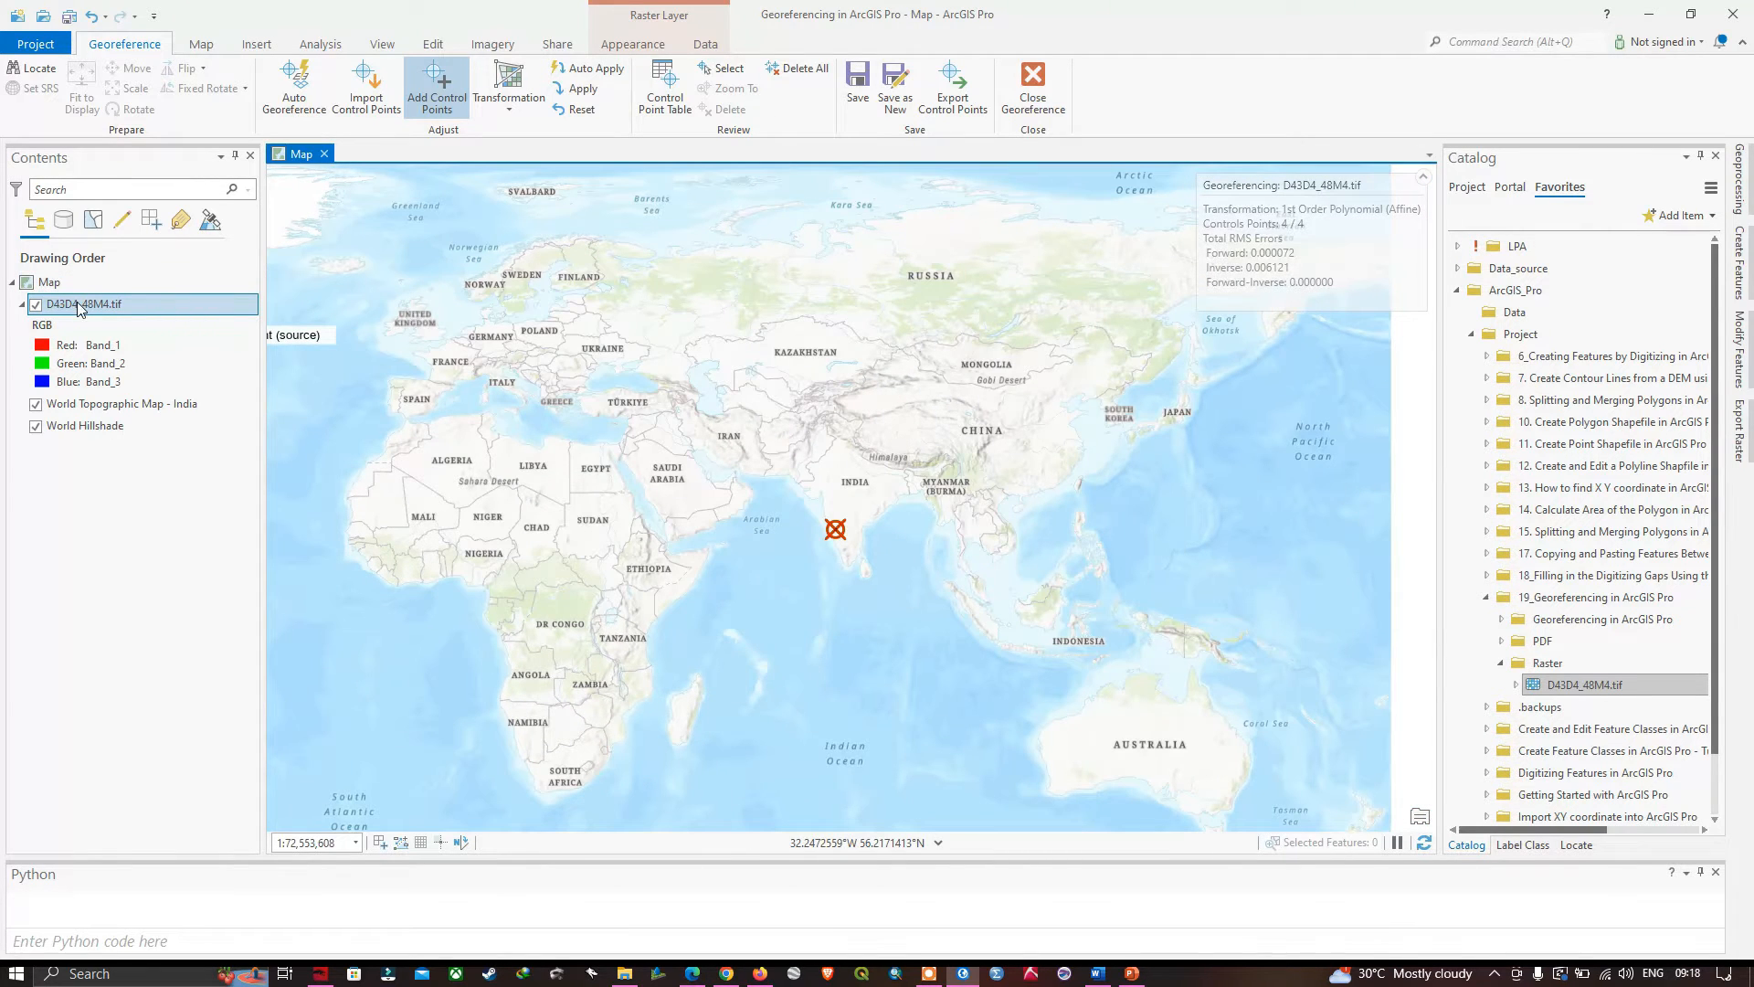
{"action": "right_click", "coordinate": [79, 310]}
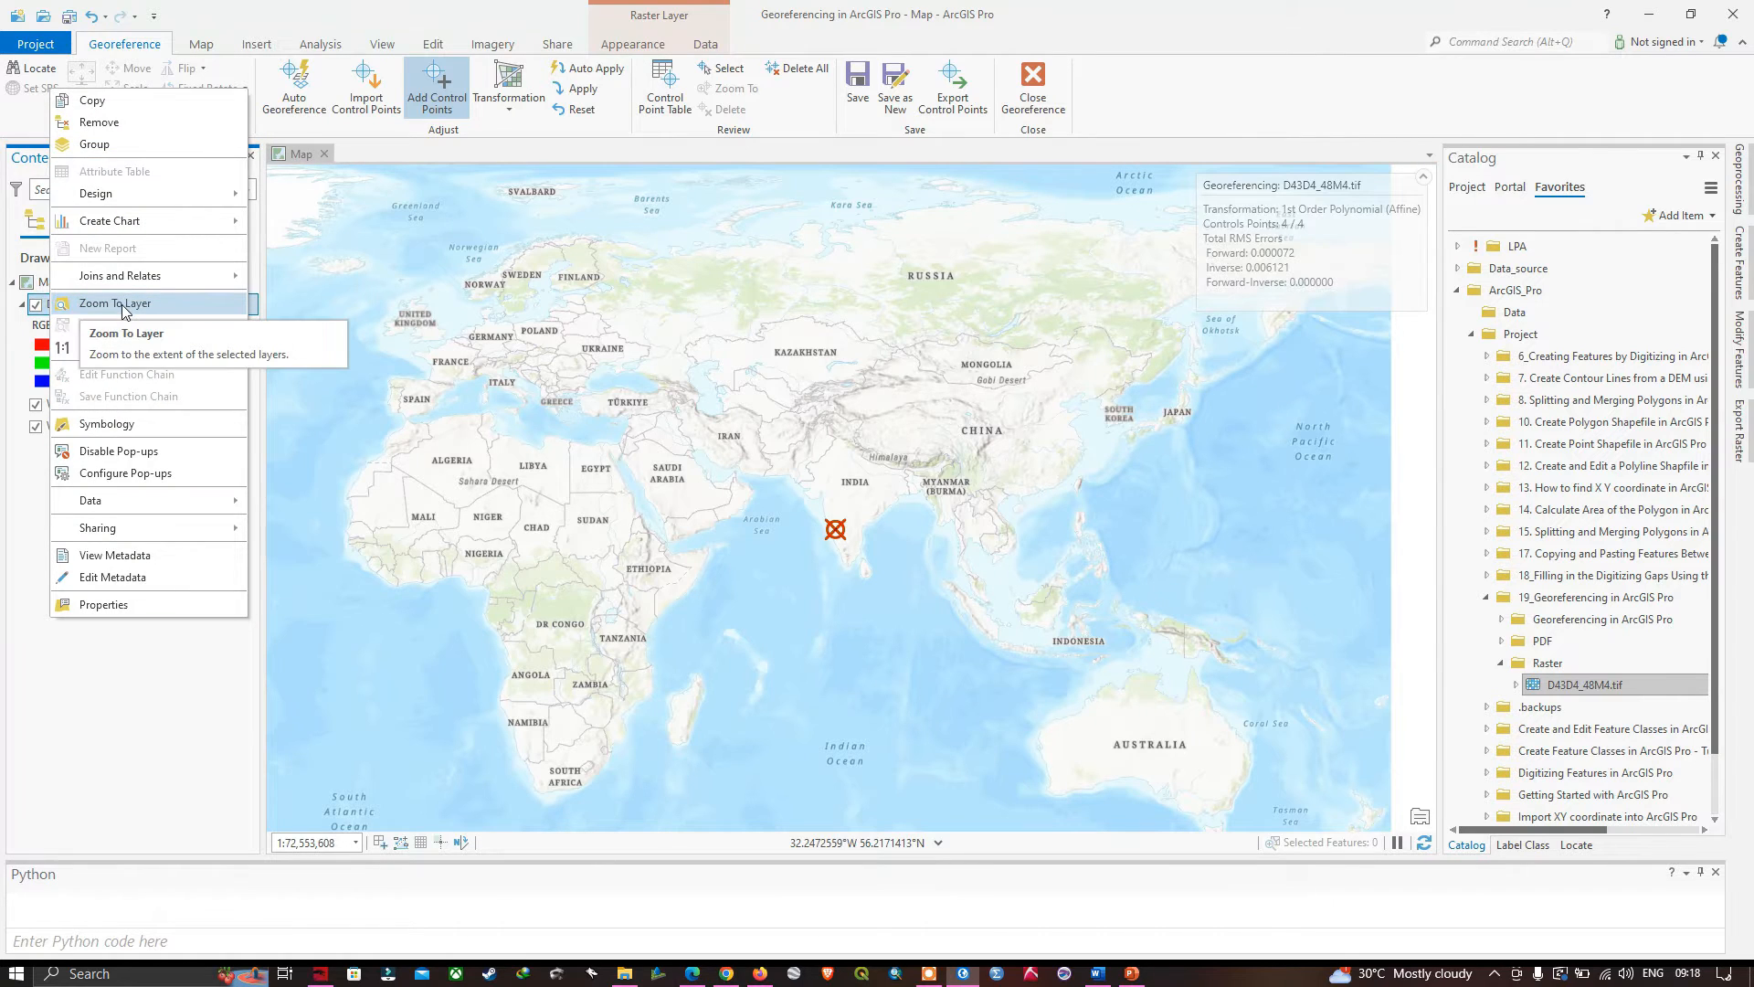
{"action": "left_click", "coordinate": [116, 303]}
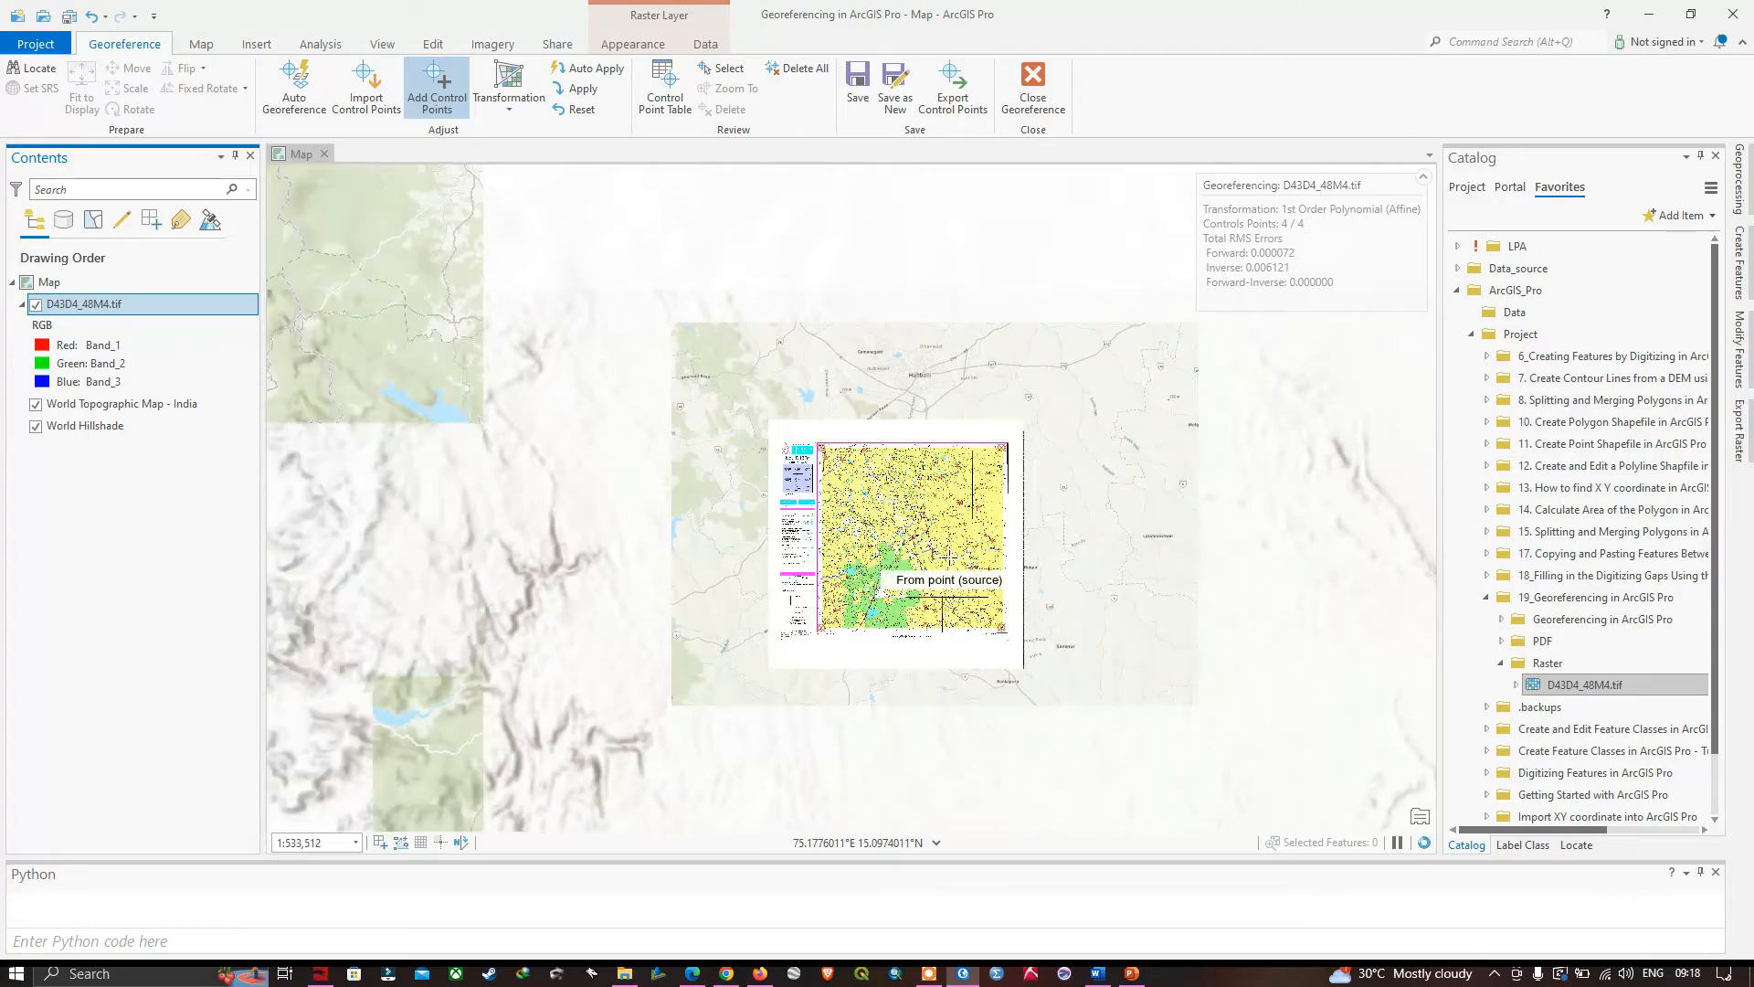
- Compare the toposheet with the basemap at the reservoir northwest of Jondlagatti by hiding and showing the toposheet layer
{"action": "scroll", "coordinate": [948, 559], "scroll_direction": "up", "scroll_amount": 2}
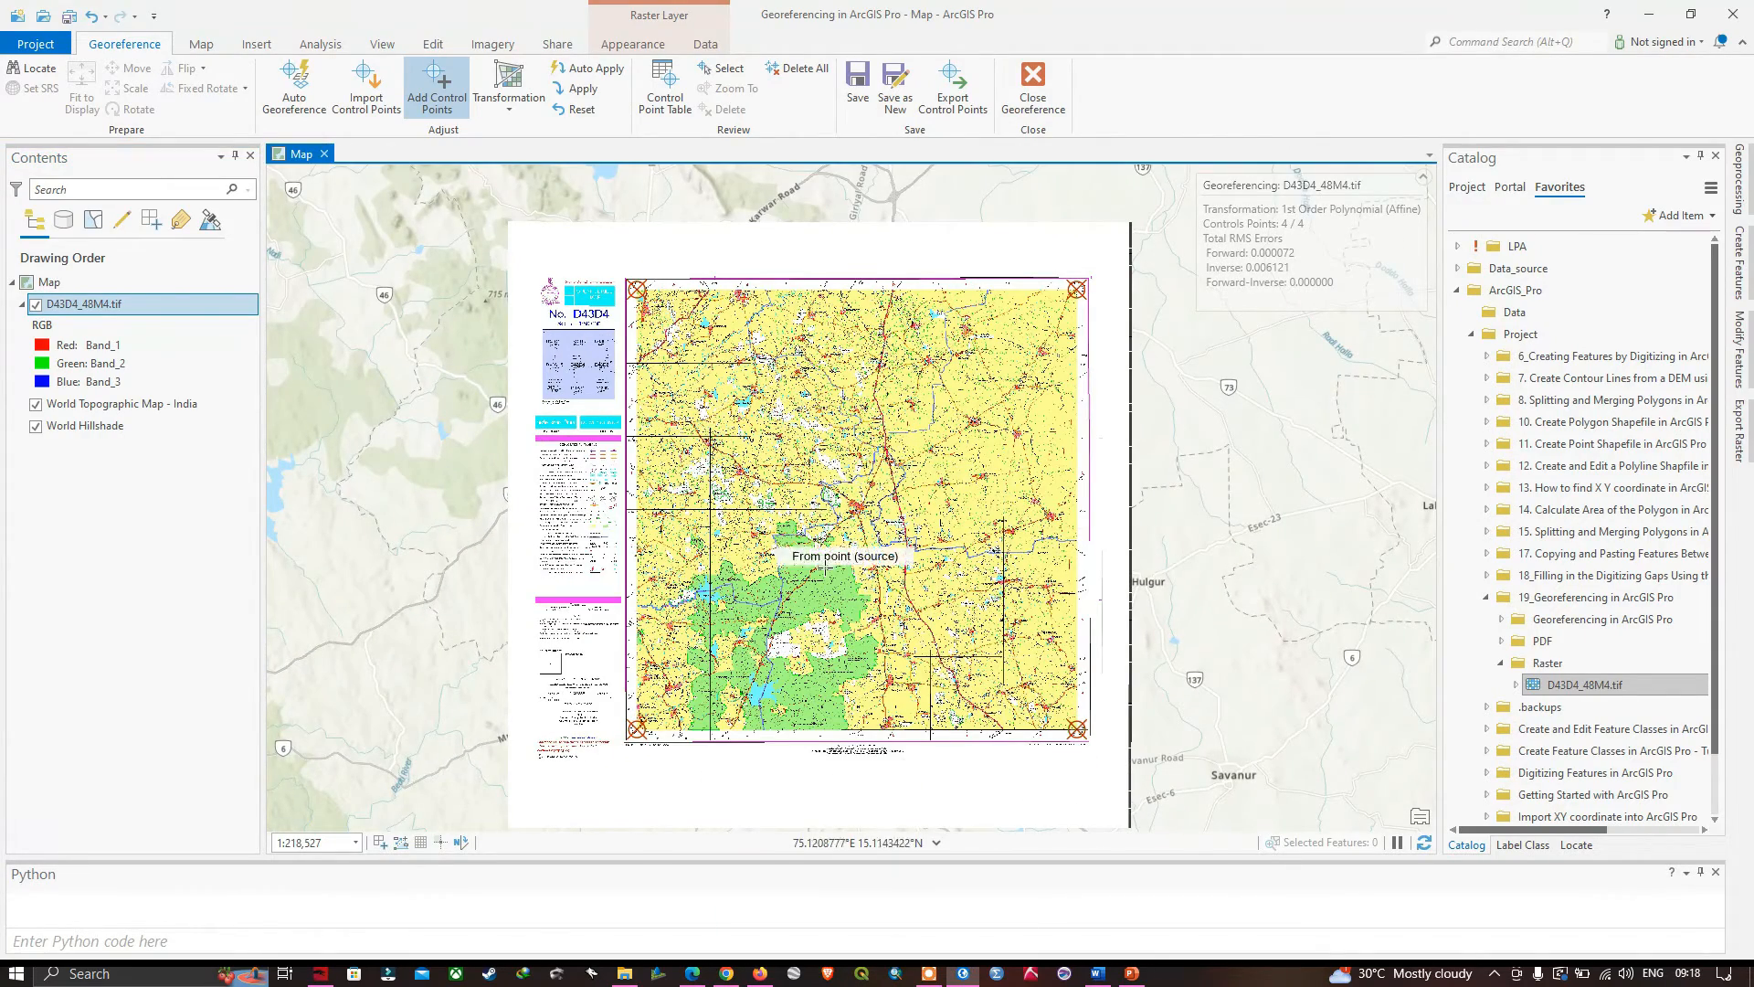
{"action": "scroll", "coordinate": [768, 717], "scroll_direction": "up", "scroll_amount": 5}
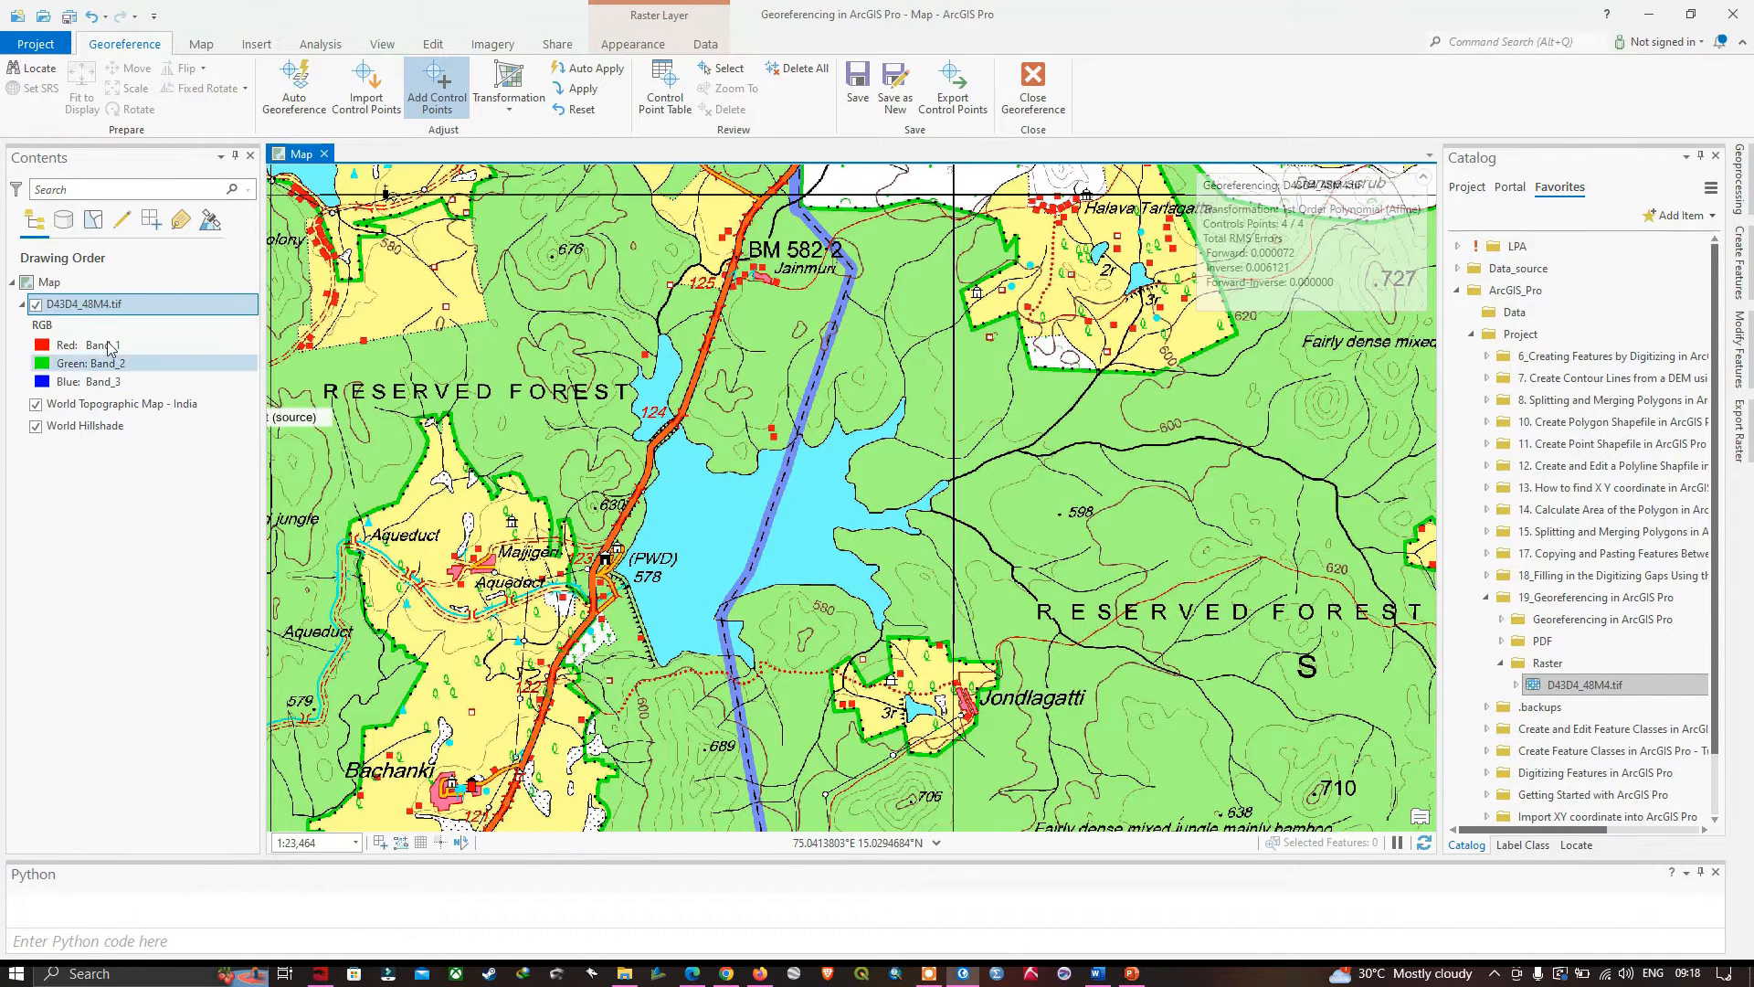
{"action": "left_click", "coordinate": [36, 305]}
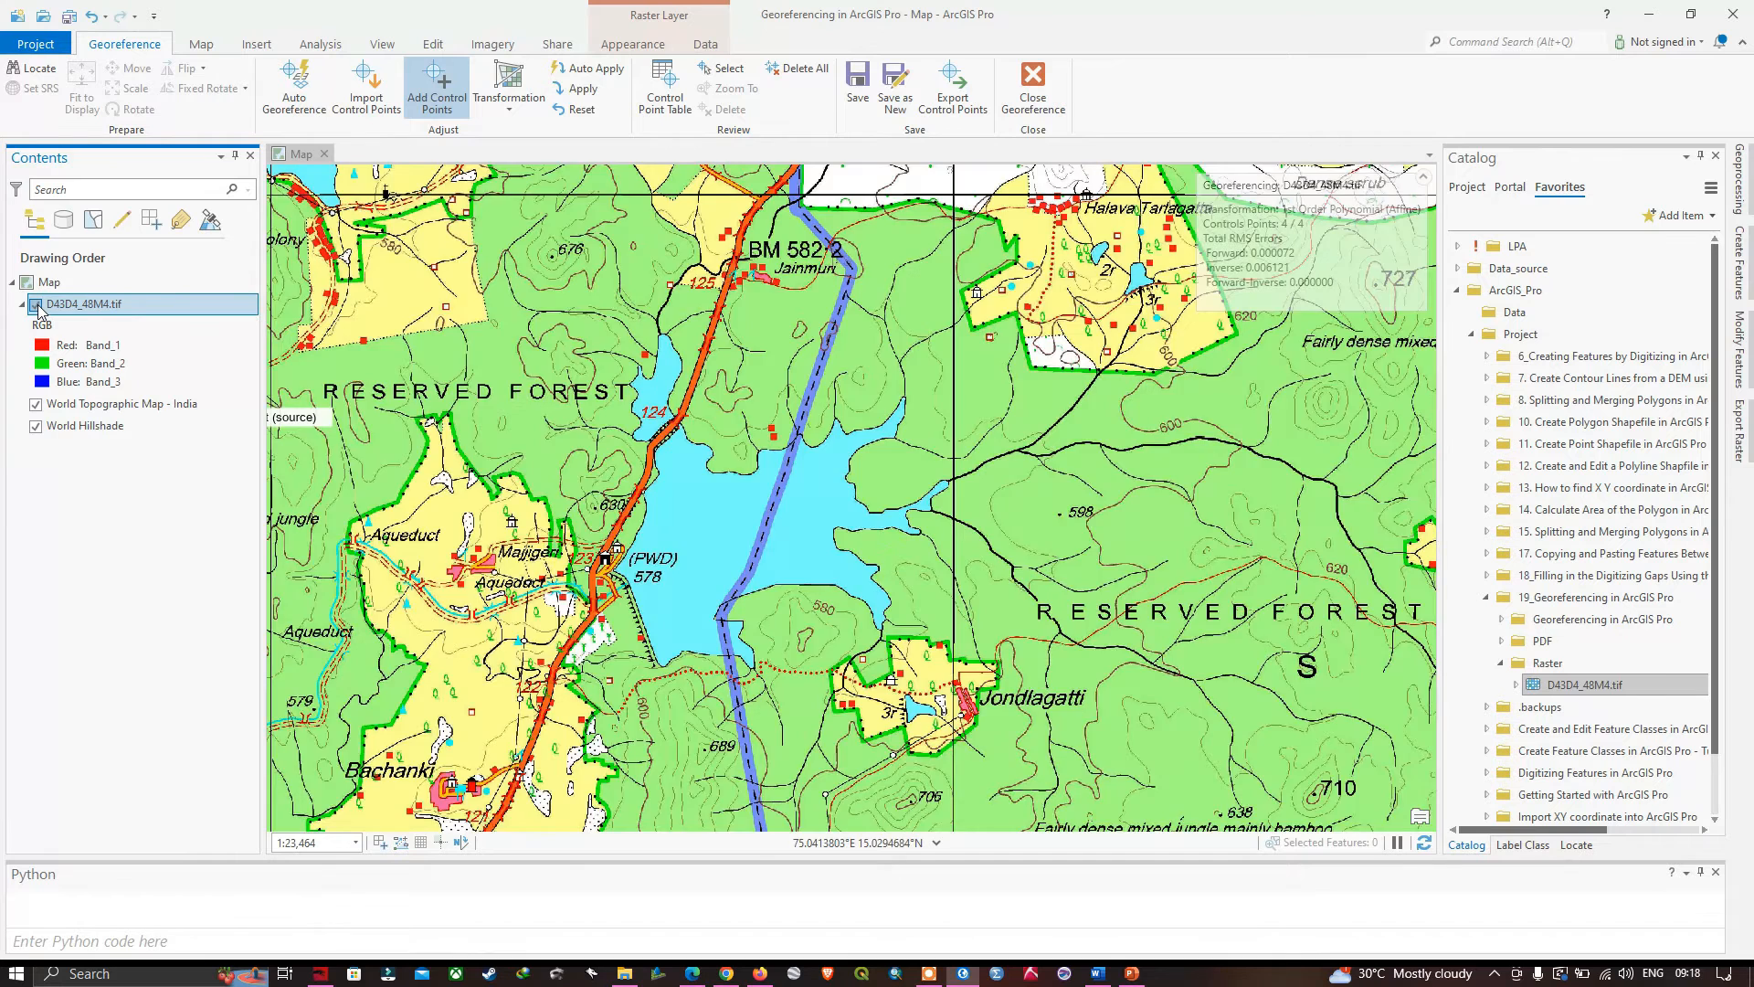
{"action": "left_click", "coordinate": [37, 305]}
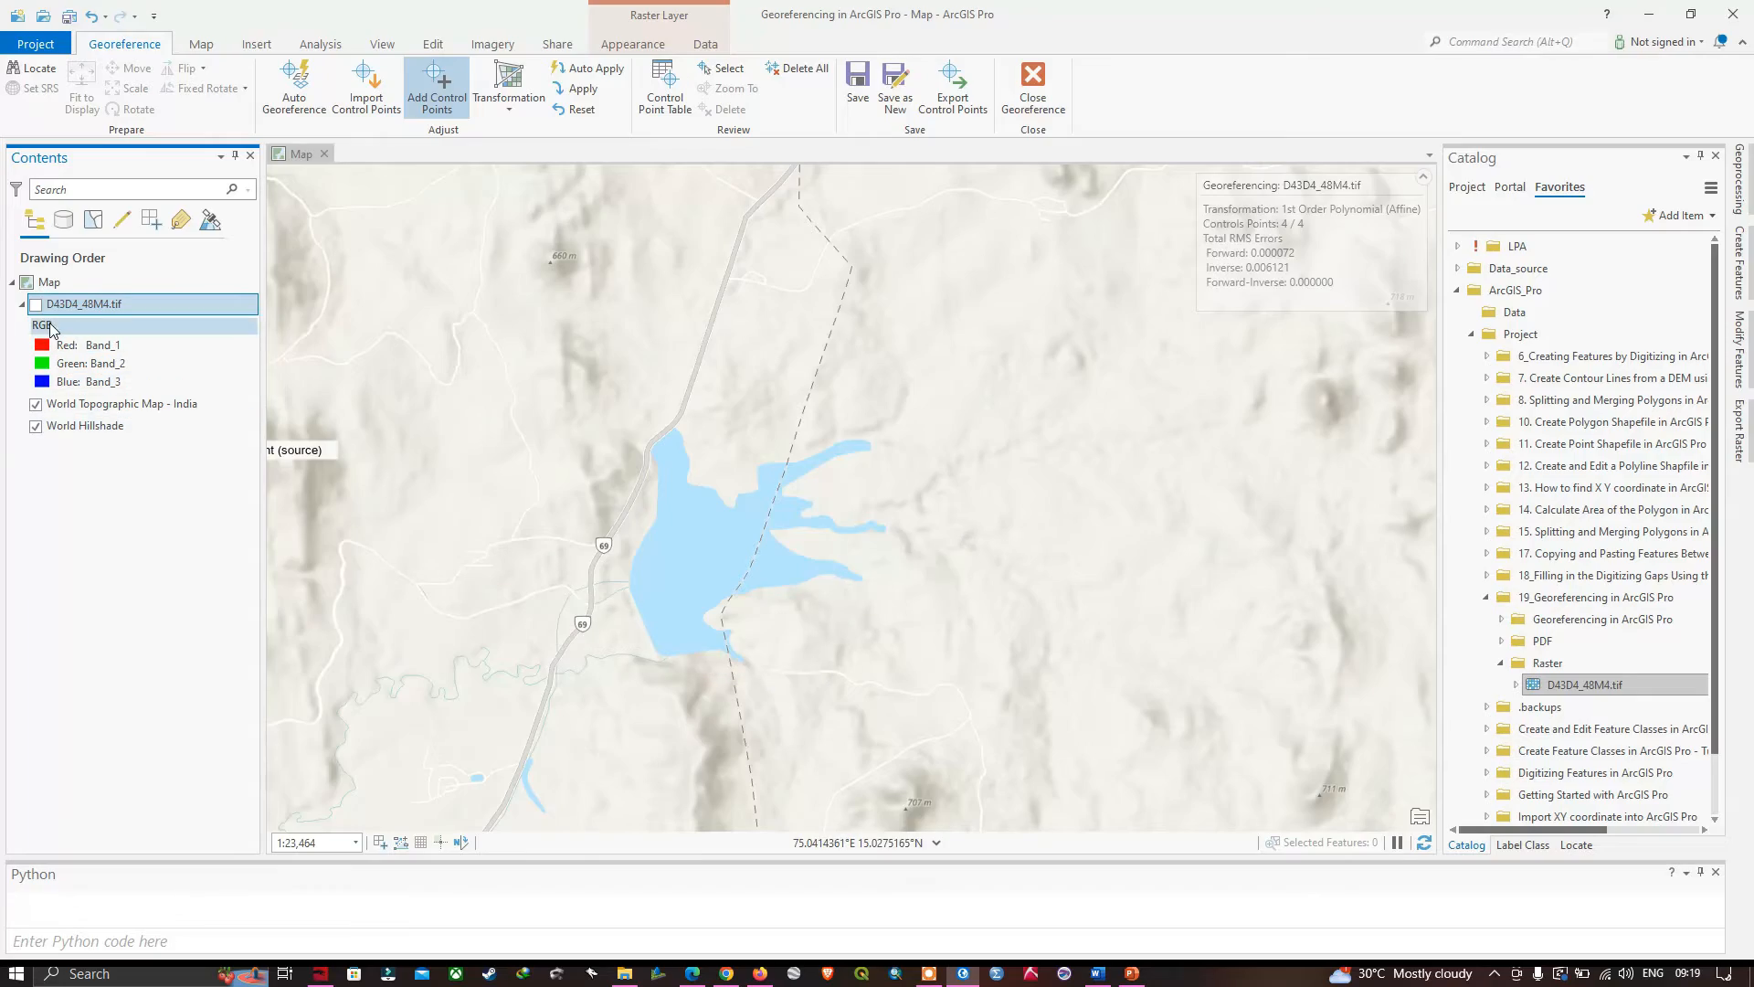
{"action": "left_click", "coordinate": [37, 305]}
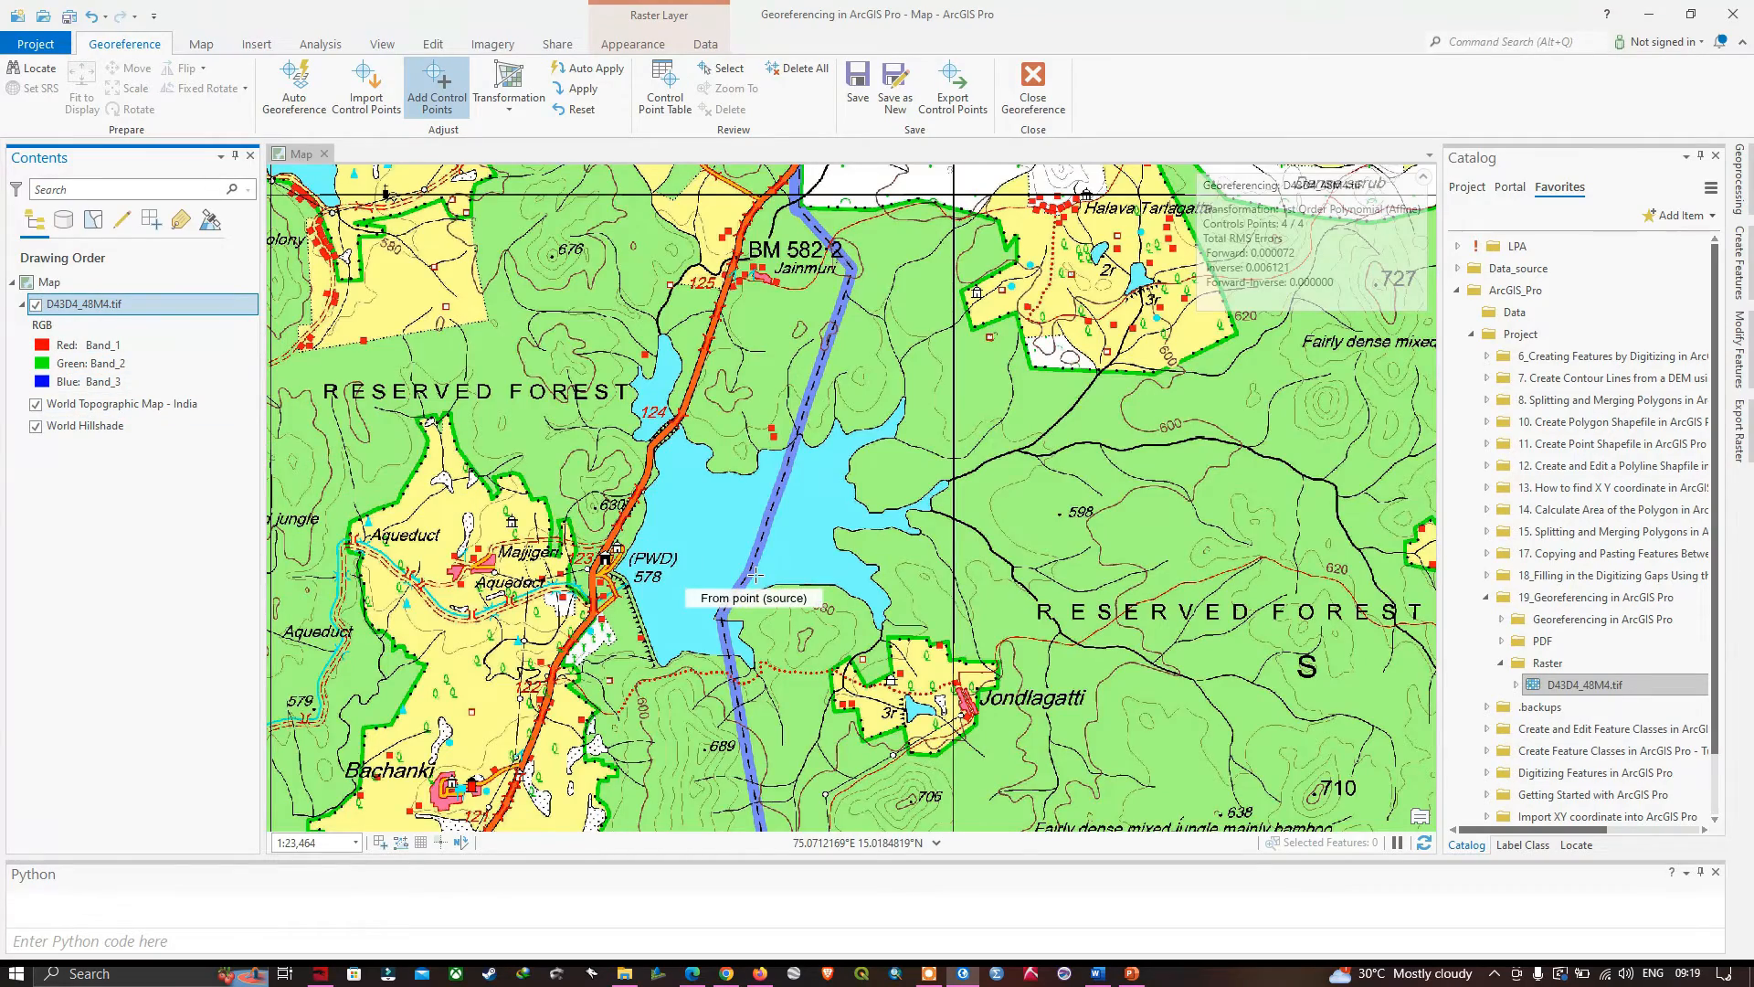
- Check the alignment of the Attiveri Kere lake against the basemap by repeatedly hiding and showing the toposheet layer
{"action": "scroll", "coordinate": [754, 575], "scroll_direction": "down", "scroll_amount": 2}
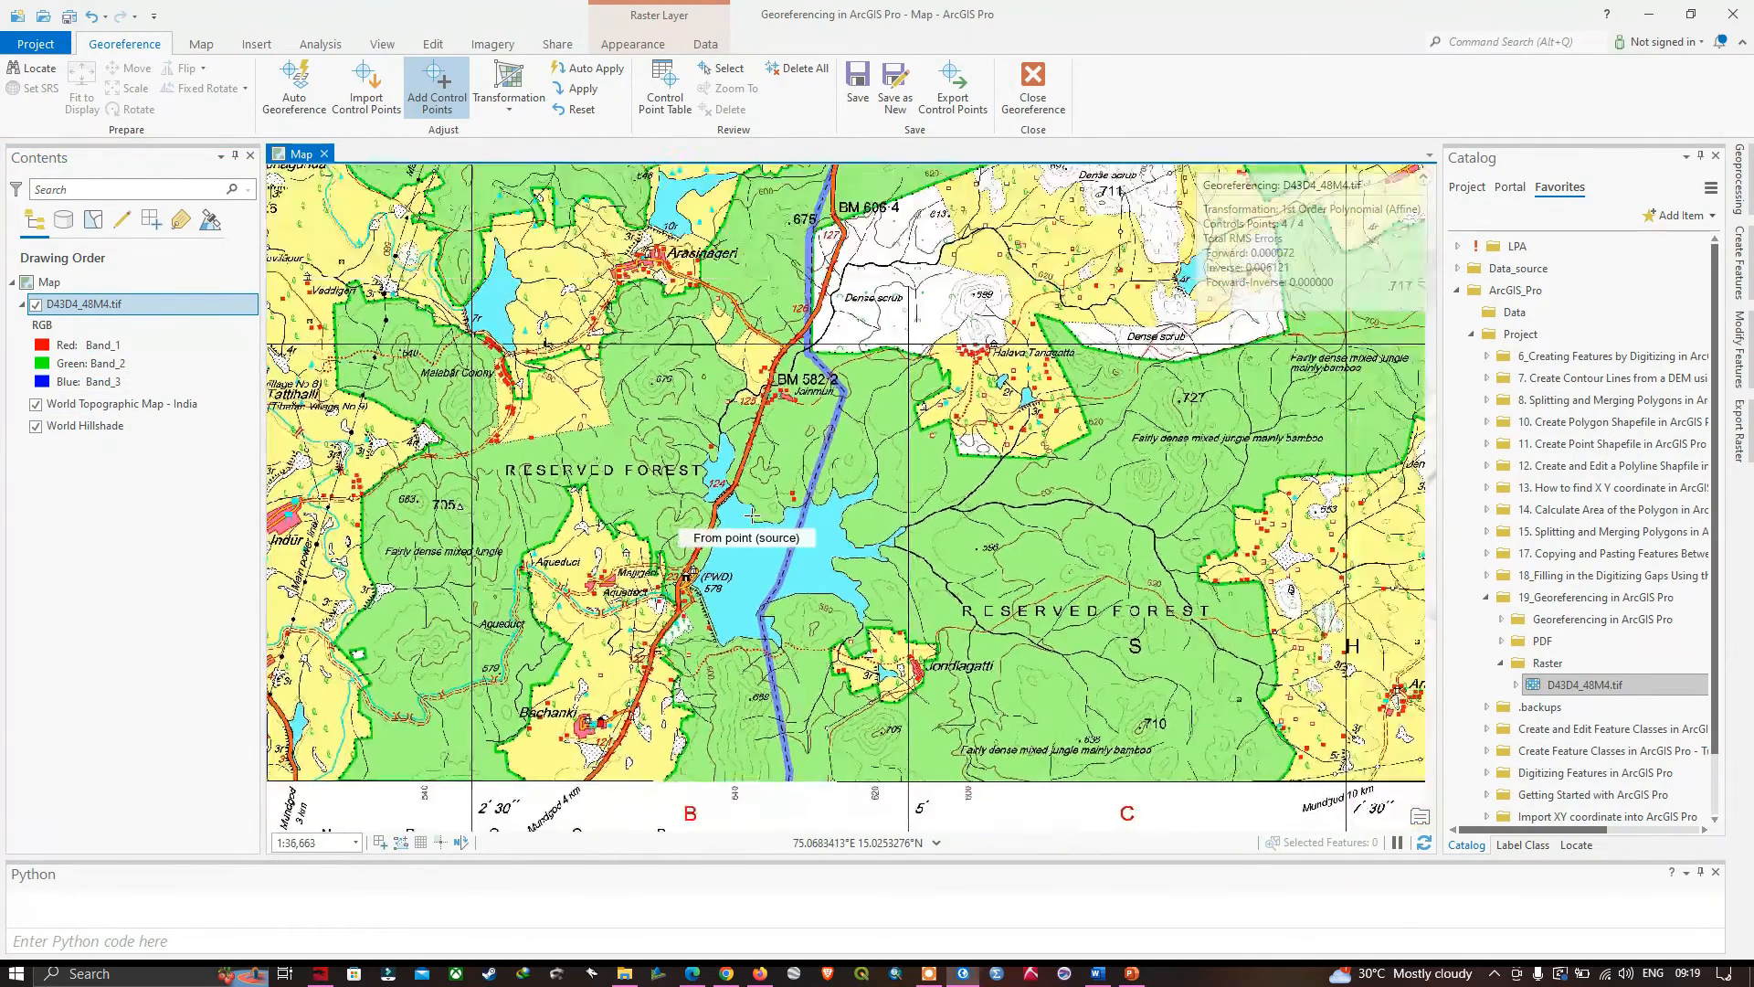
{"action": "scroll", "coordinate": [752, 516], "scroll_direction": "down", "scroll_amount": 2}
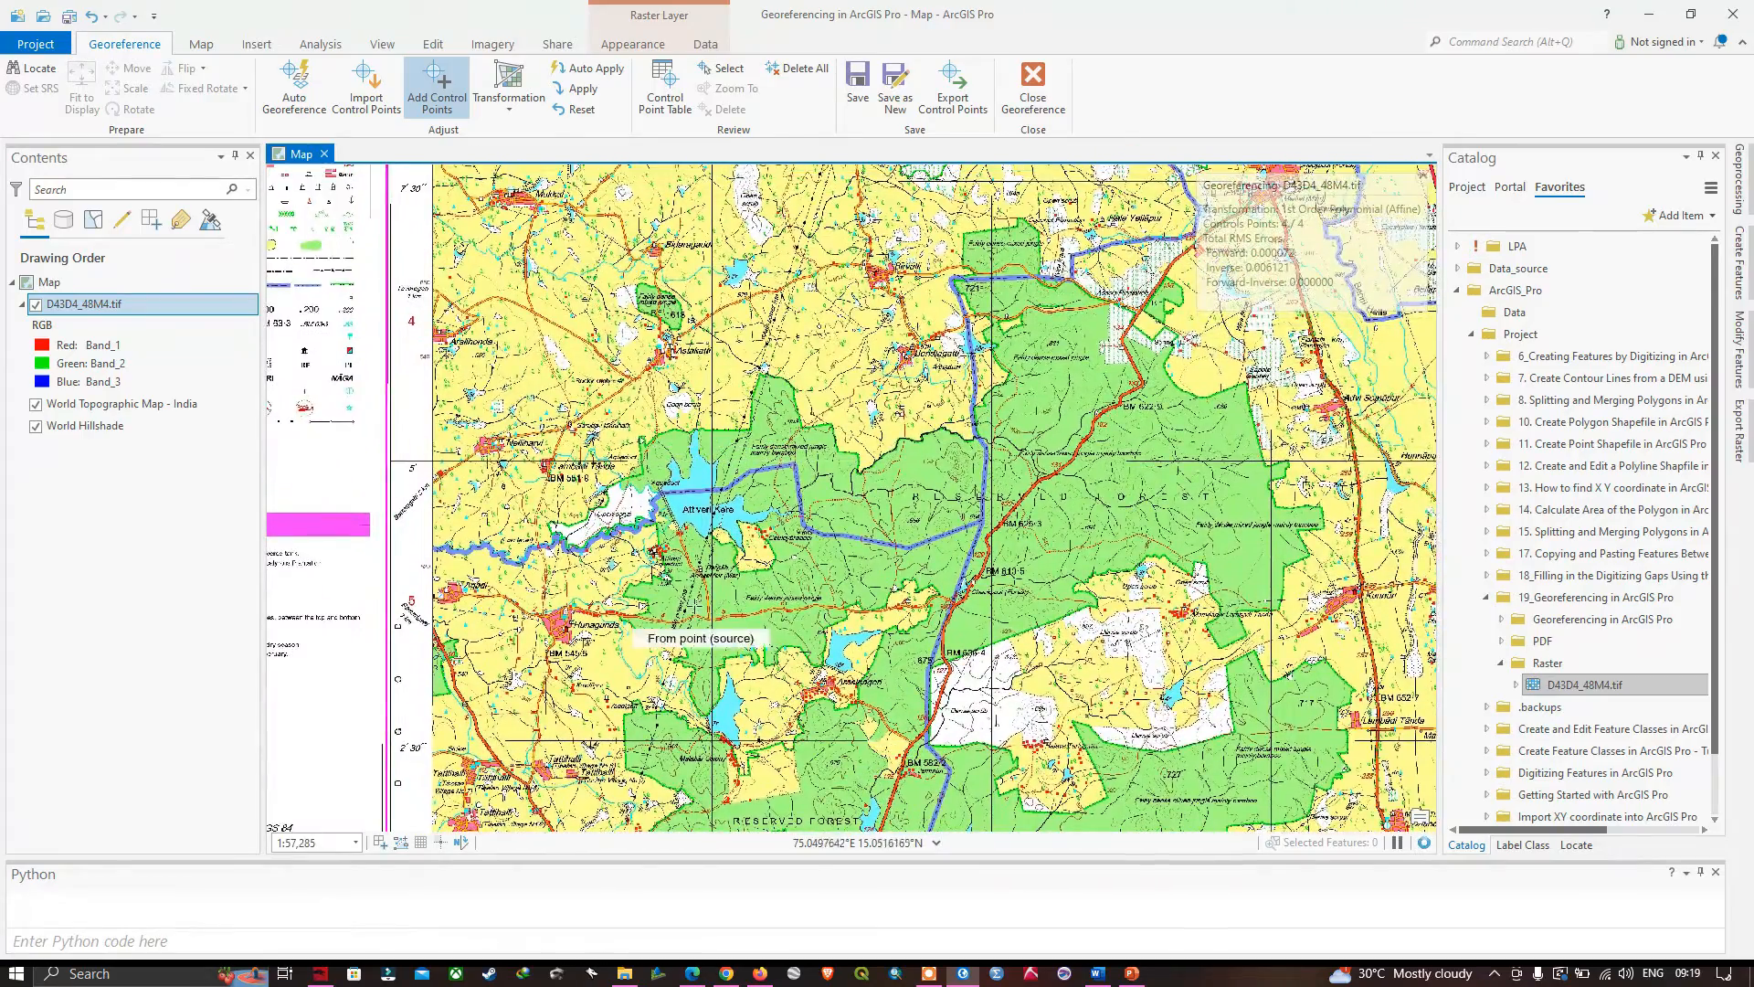
{"action": "scroll", "coordinate": [701, 619], "scroll_direction": "up", "scroll_amount": 4}
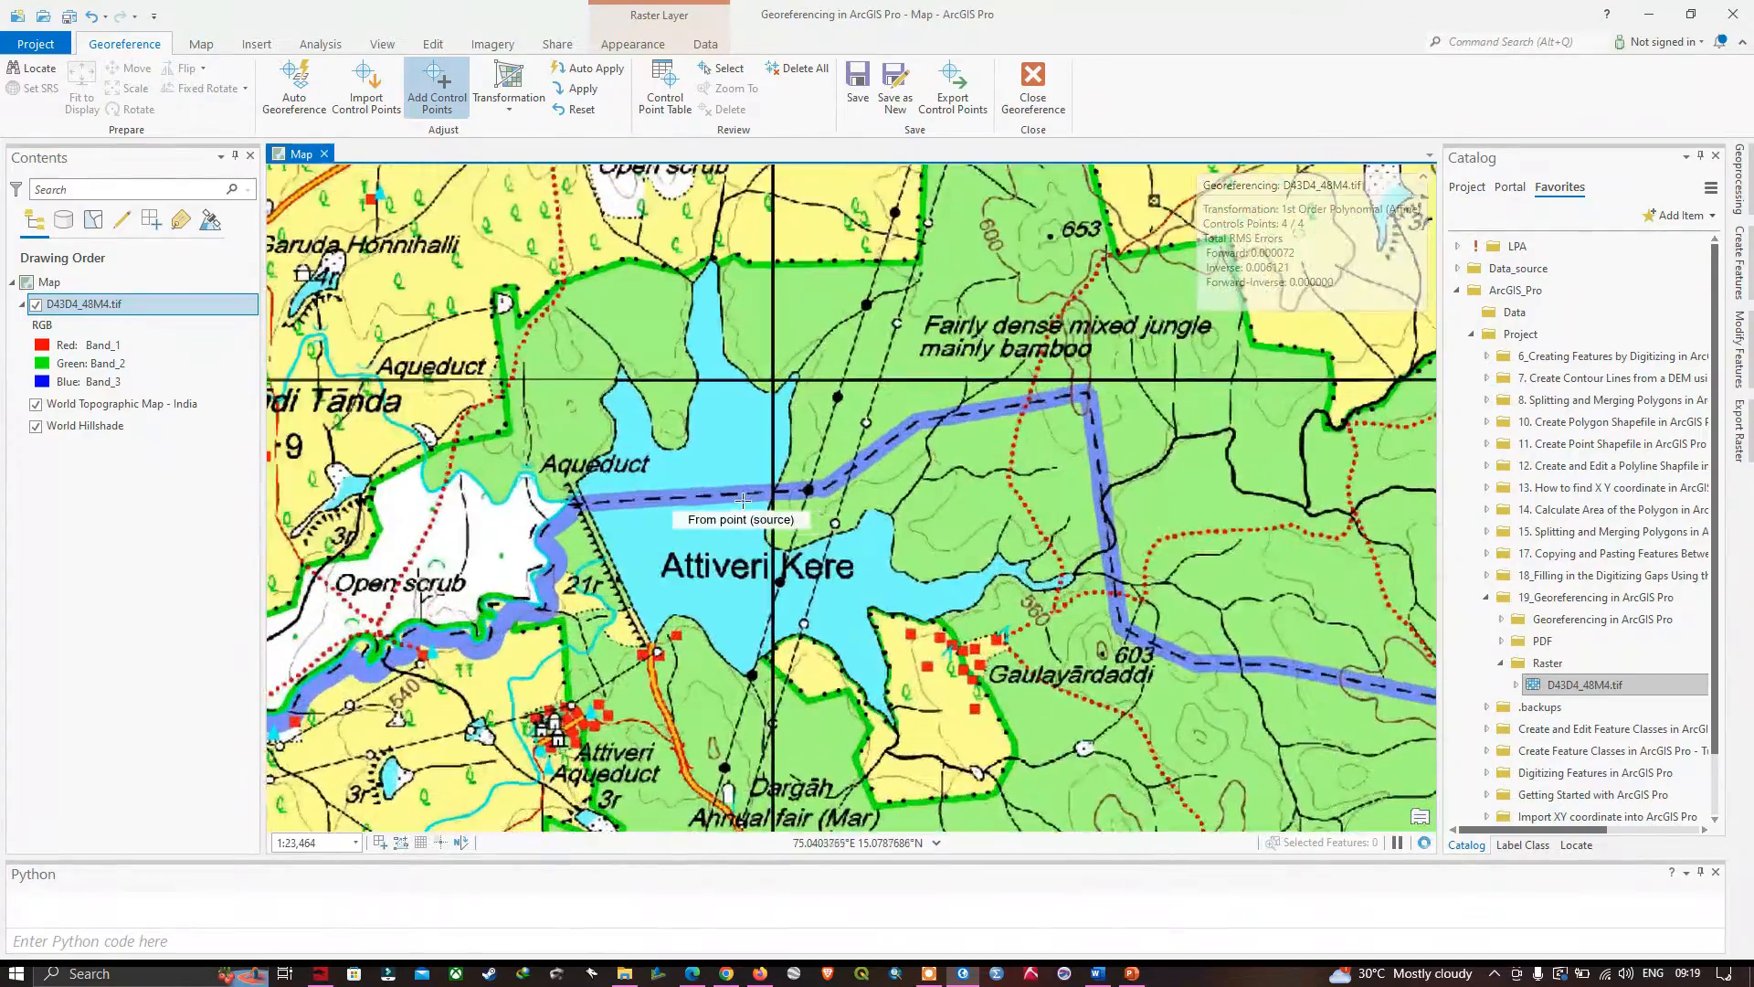
{"action": "scroll", "coordinate": [749, 507], "scroll_direction": "up", "scroll_amount": 2}
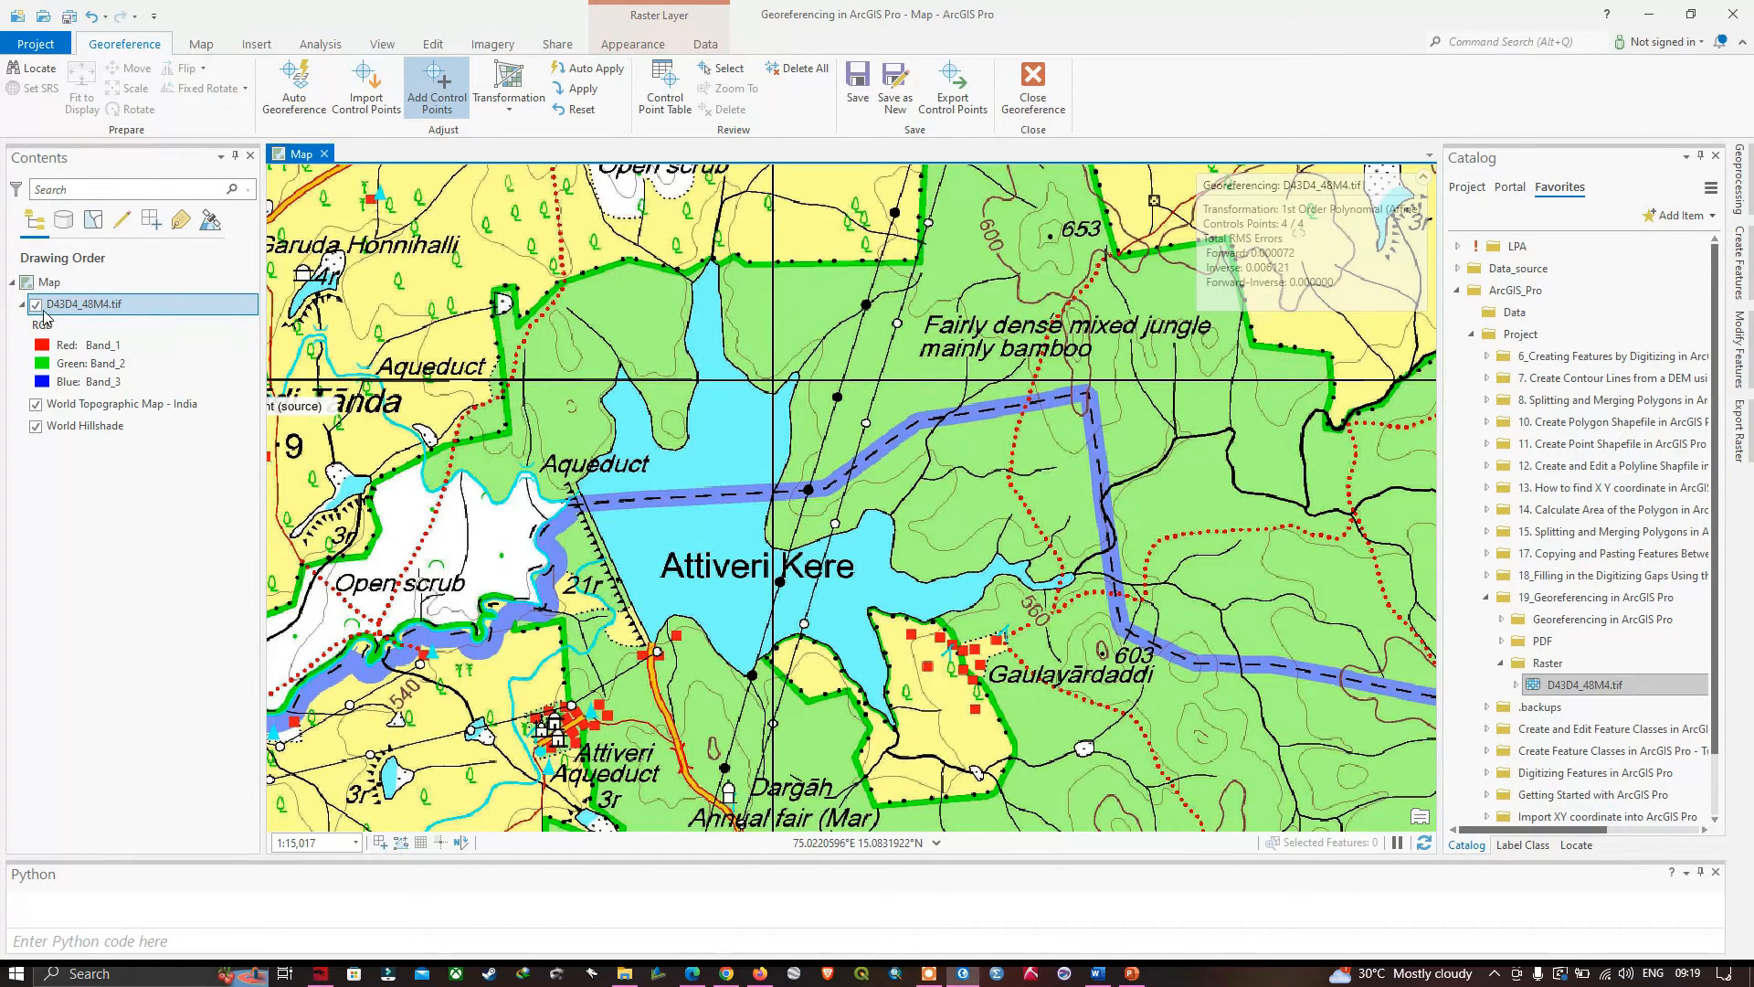
{"action": "left_click", "coordinate": [36, 305]}
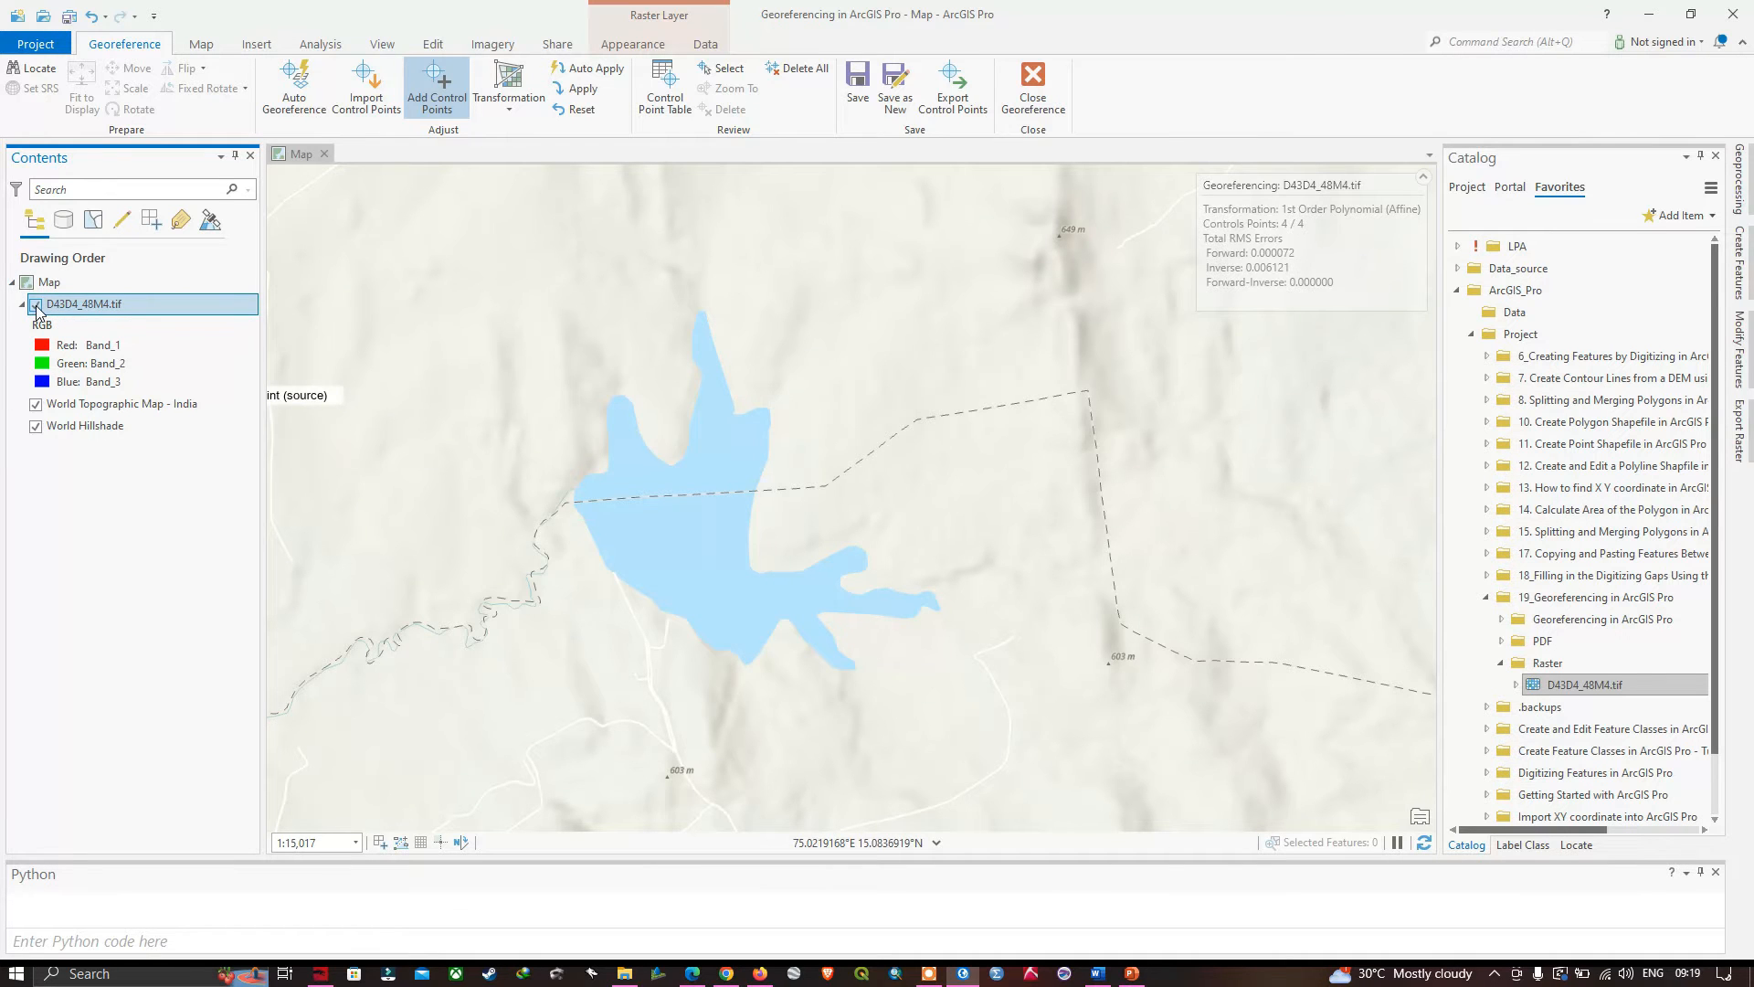
{"action": "left_click", "coordinate": [36, 305]}
{"action": "left_click", "coordinate": [36, 305]}
{"action": "left_click", "coordinate": [37, 305]}
{"action": "left_click", "coordinate": [36, 305]}
{"action": "left_click", "coordinate": [36, 305]}
{"action": "left_click", "coordinate": [37, 305]}
{"action": "left_click", "coordinate": [36, 306]}
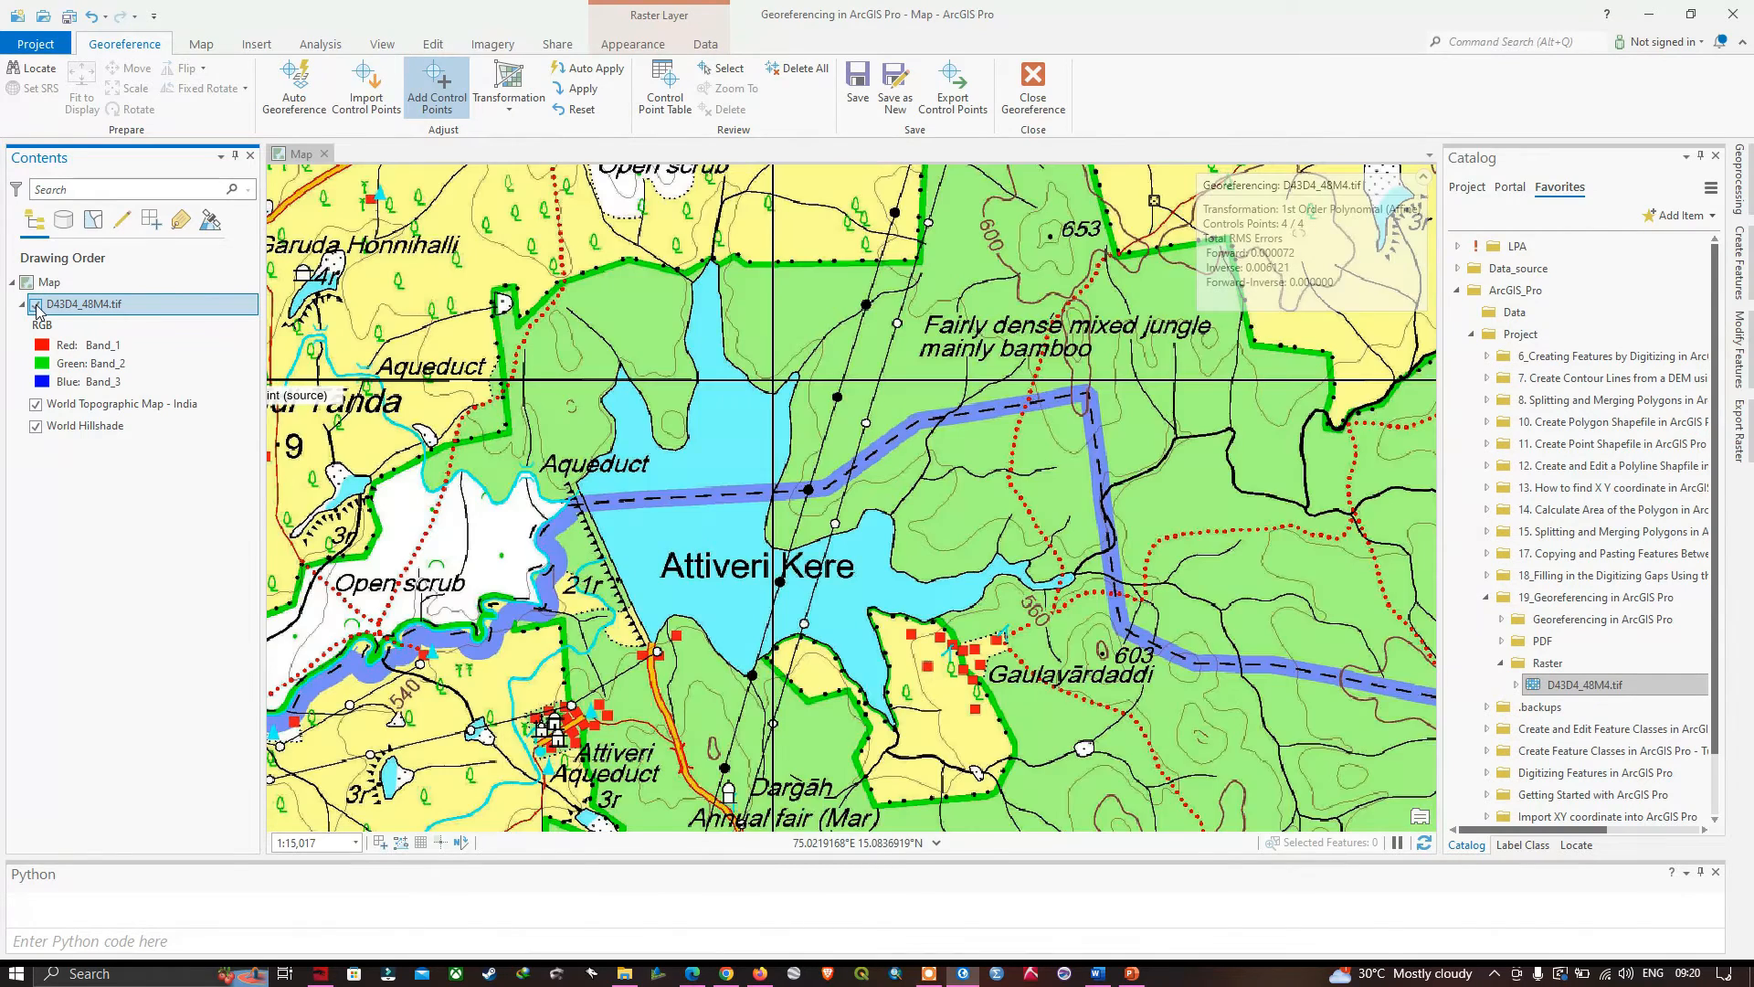
- Examine the links' coordinates and residuals in the control point table, and close the table
{"action": "scroll", "coordinate": [809, 655], "scroll_direction": "down", "scroll_amount": 2}
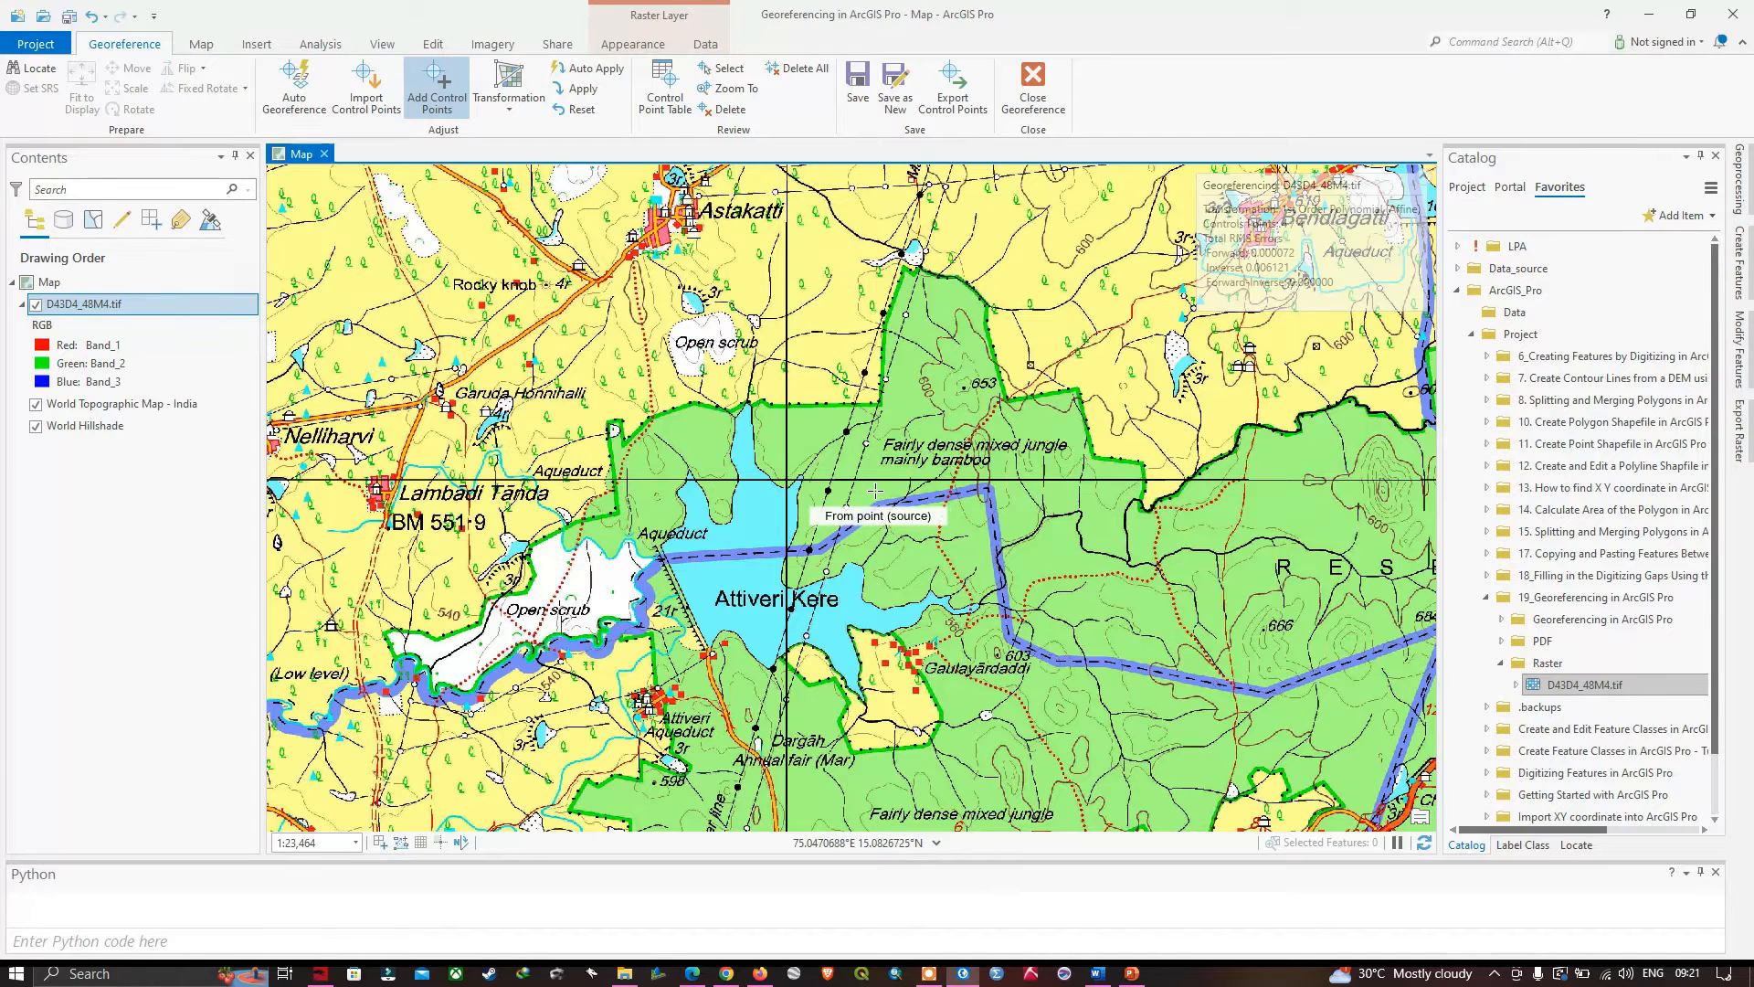
{"action": "left_click", "coordinate": [674, 108]}
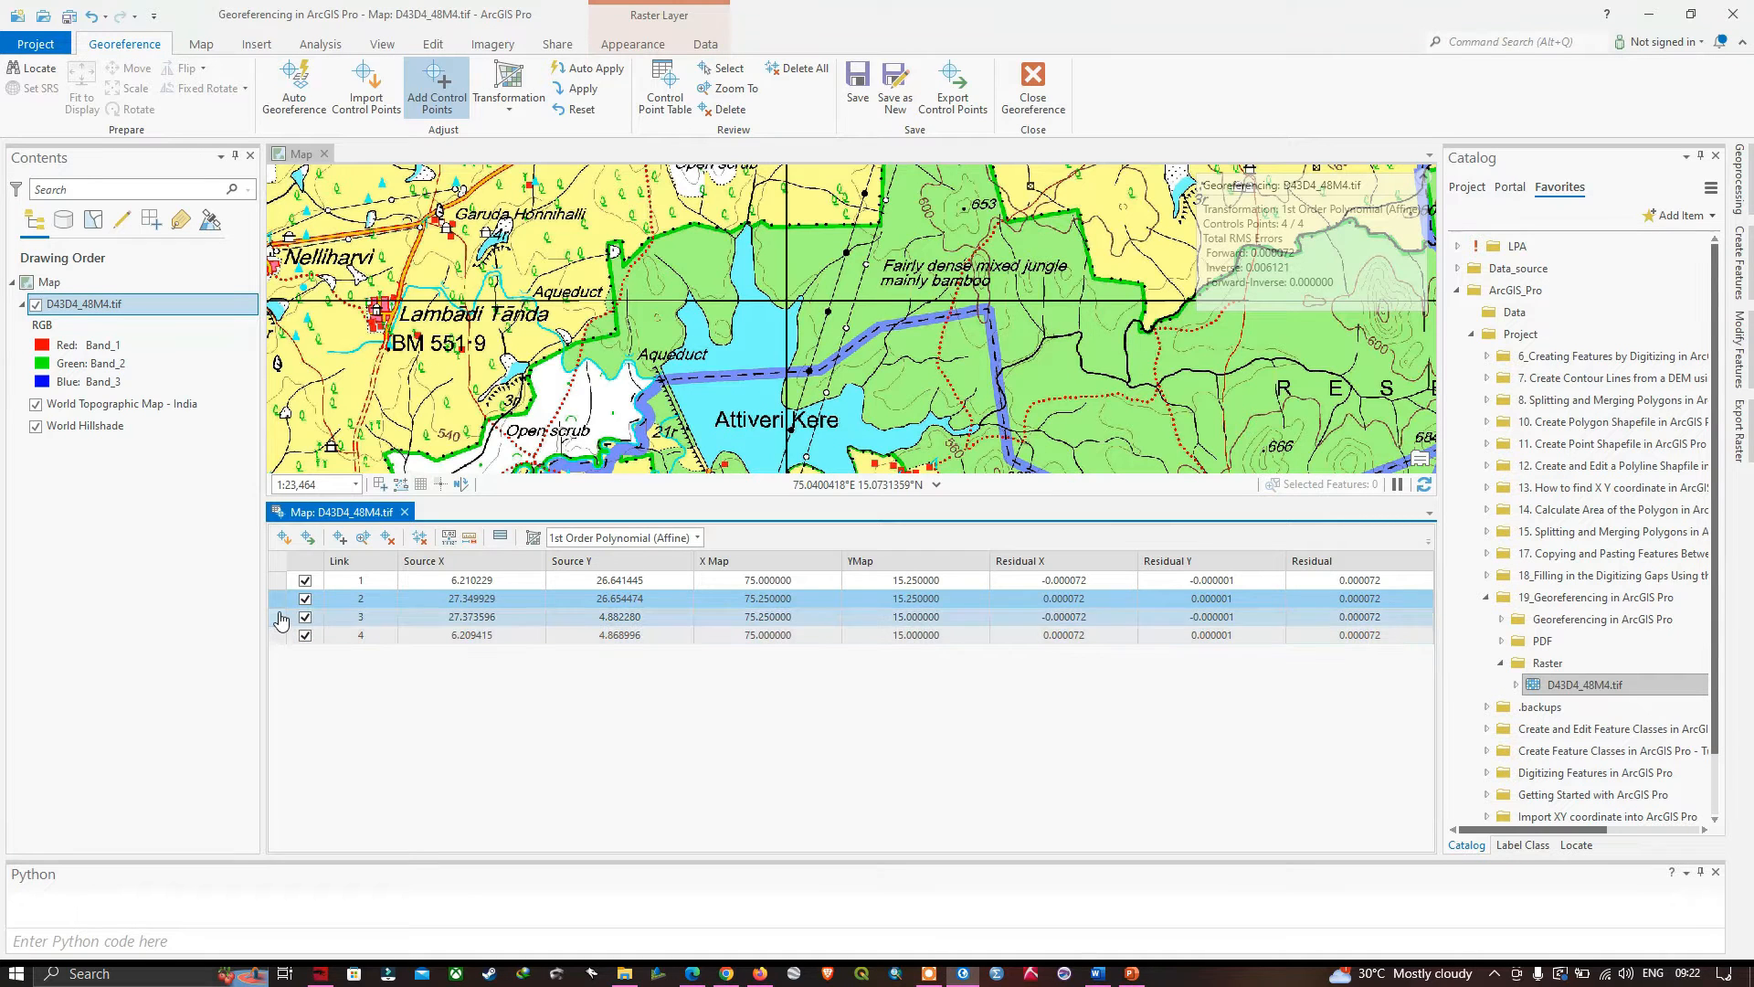
{"action": "left_click", "coordinate": [364, 622]}
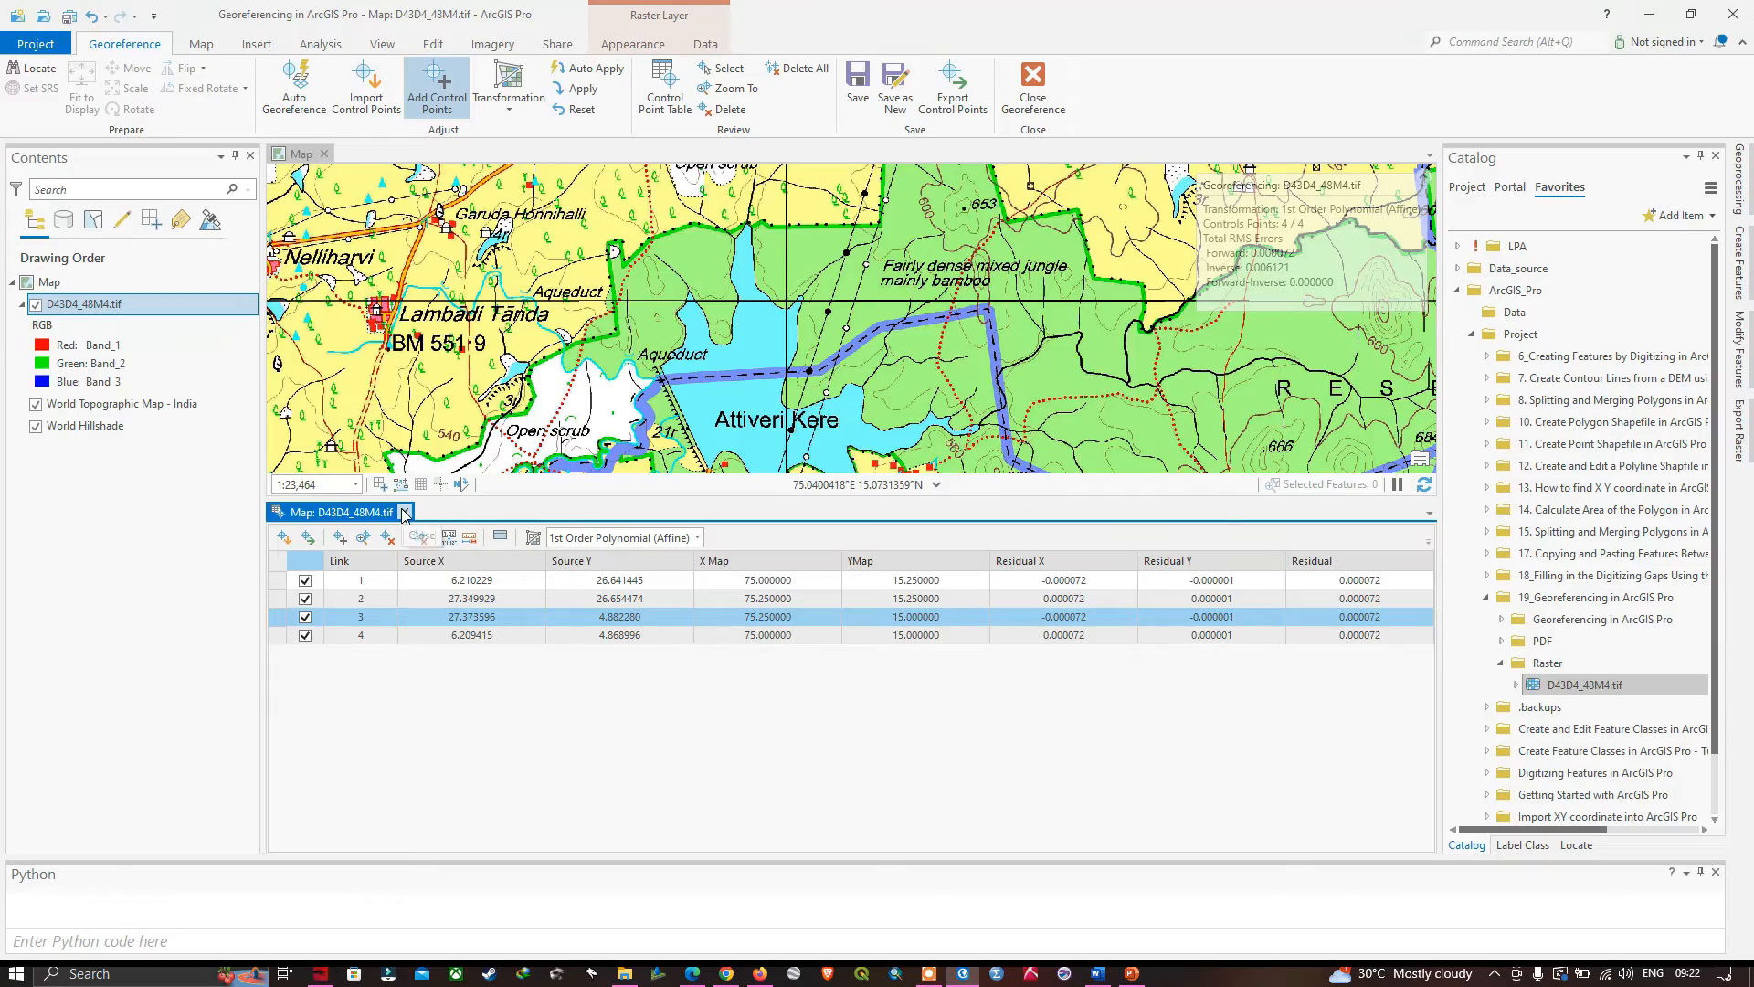
{"action": "left_click", "coordinate": [404, 512]}
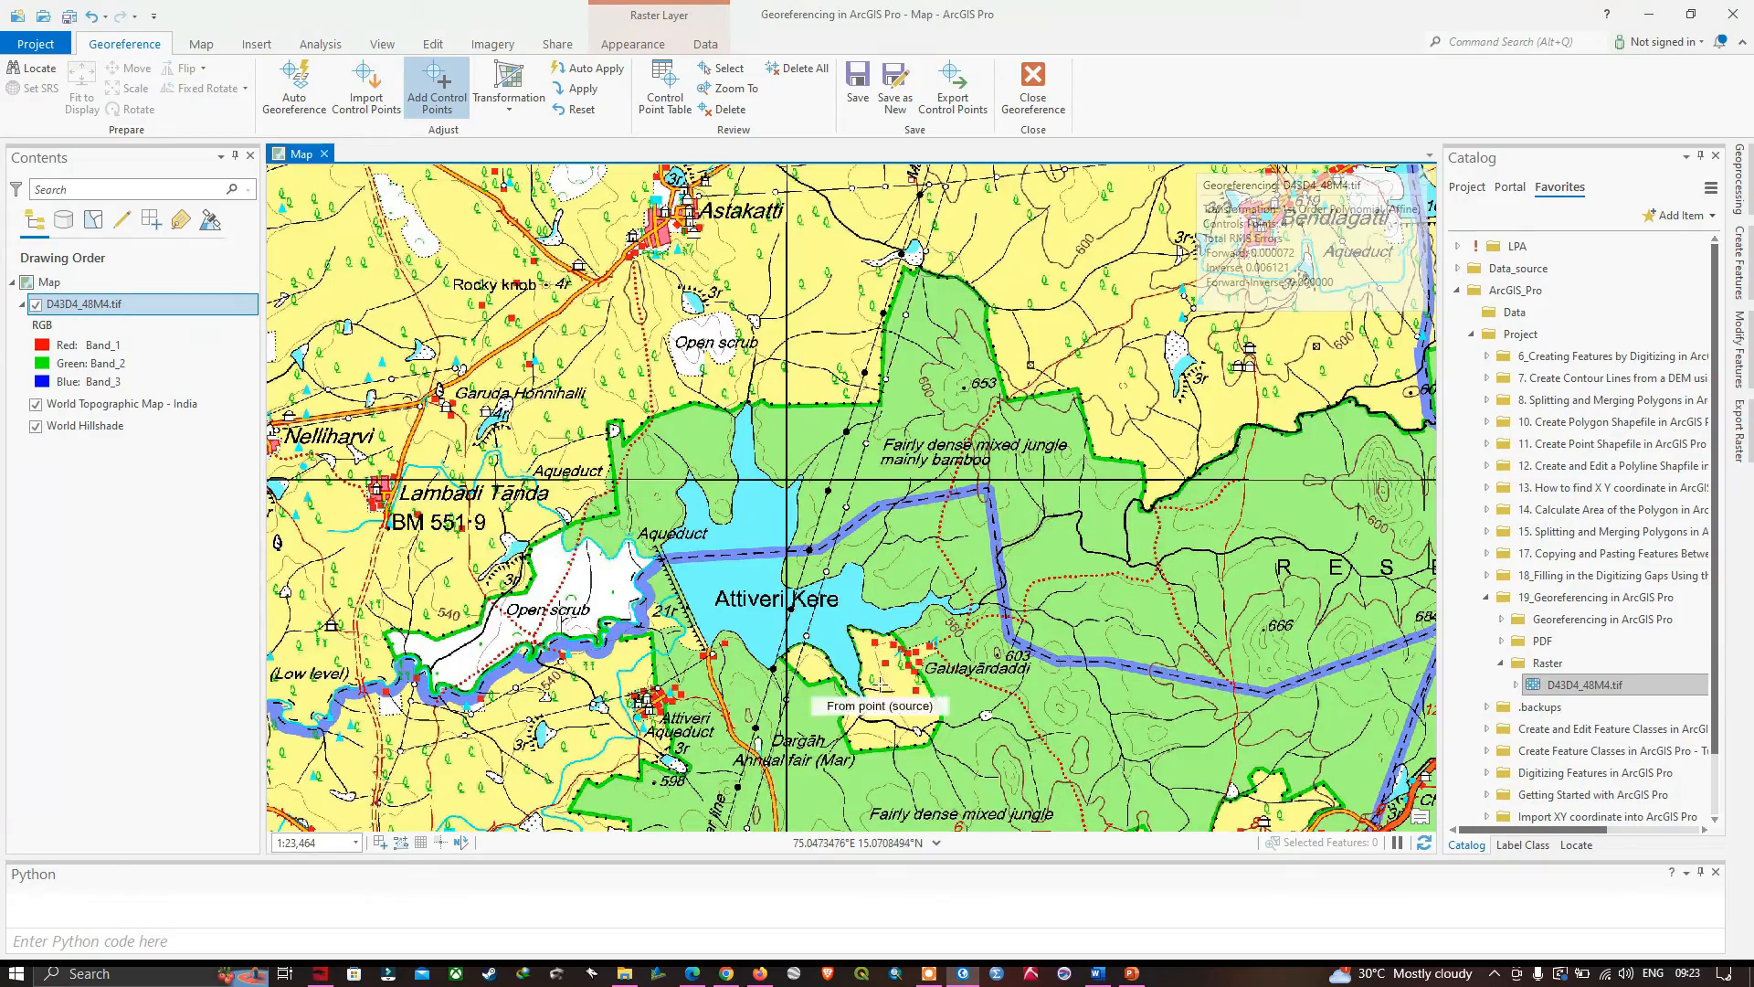
- Start saving the georeferenced toposheet as a new raster, with the output named georefer_topo in the ArcGIS_Pro Shapefiles folder
{"action": "scroll", "coordinate": [900, 650], "scroll_direction": "down", "scroll_amount": 3}
{"action": "scroll", "coordinate": [900, 651], "scroll_direction": "down", "scroll_amount": 5}
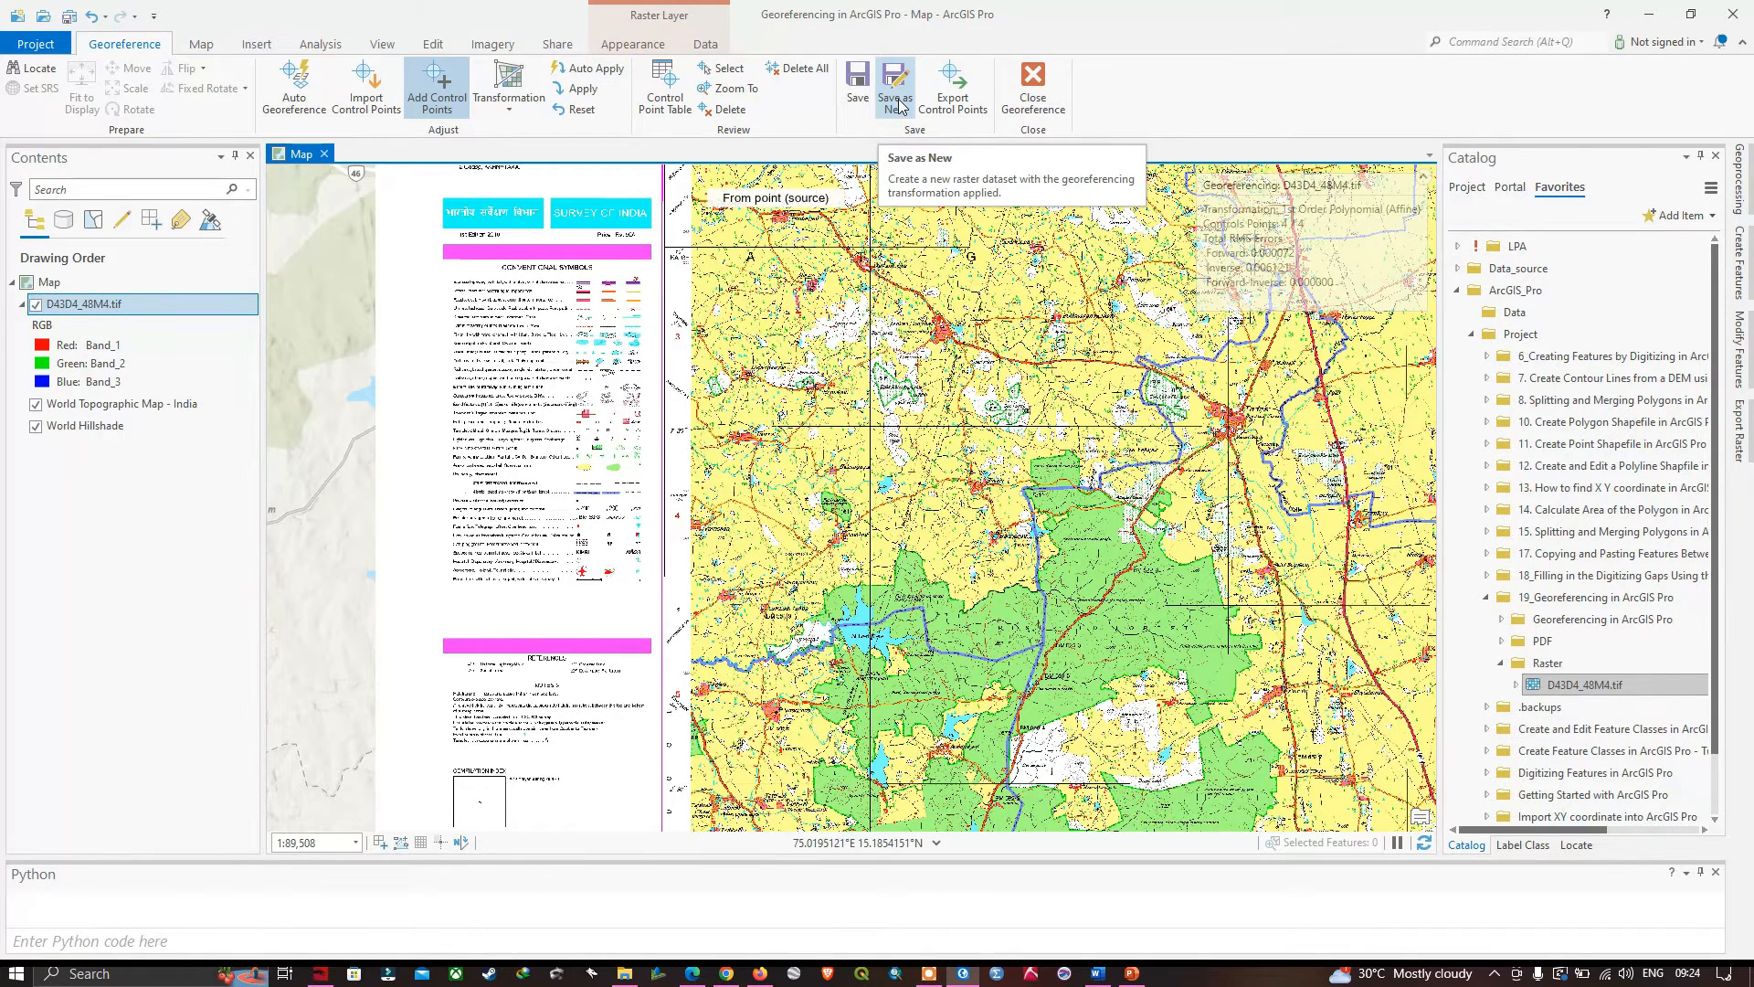
{"action": "left_click", "coordinate": [896, 98]}
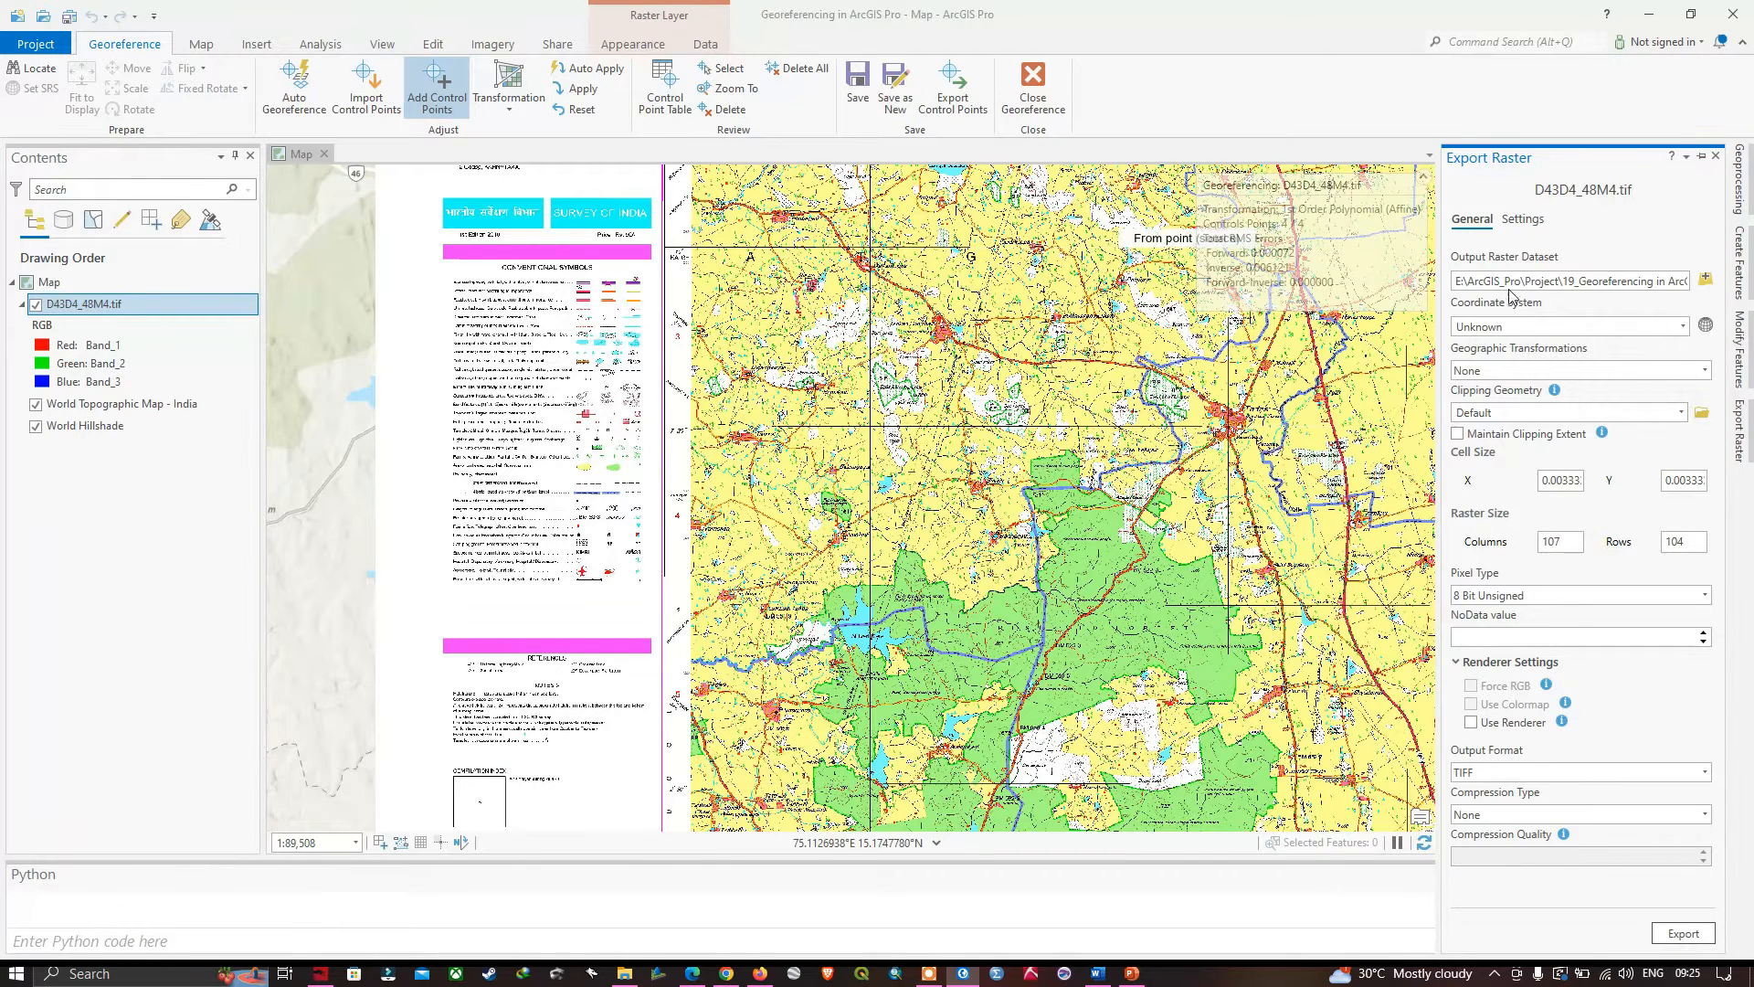
{"action": "left_click", "coordinate": [1707, 280]}
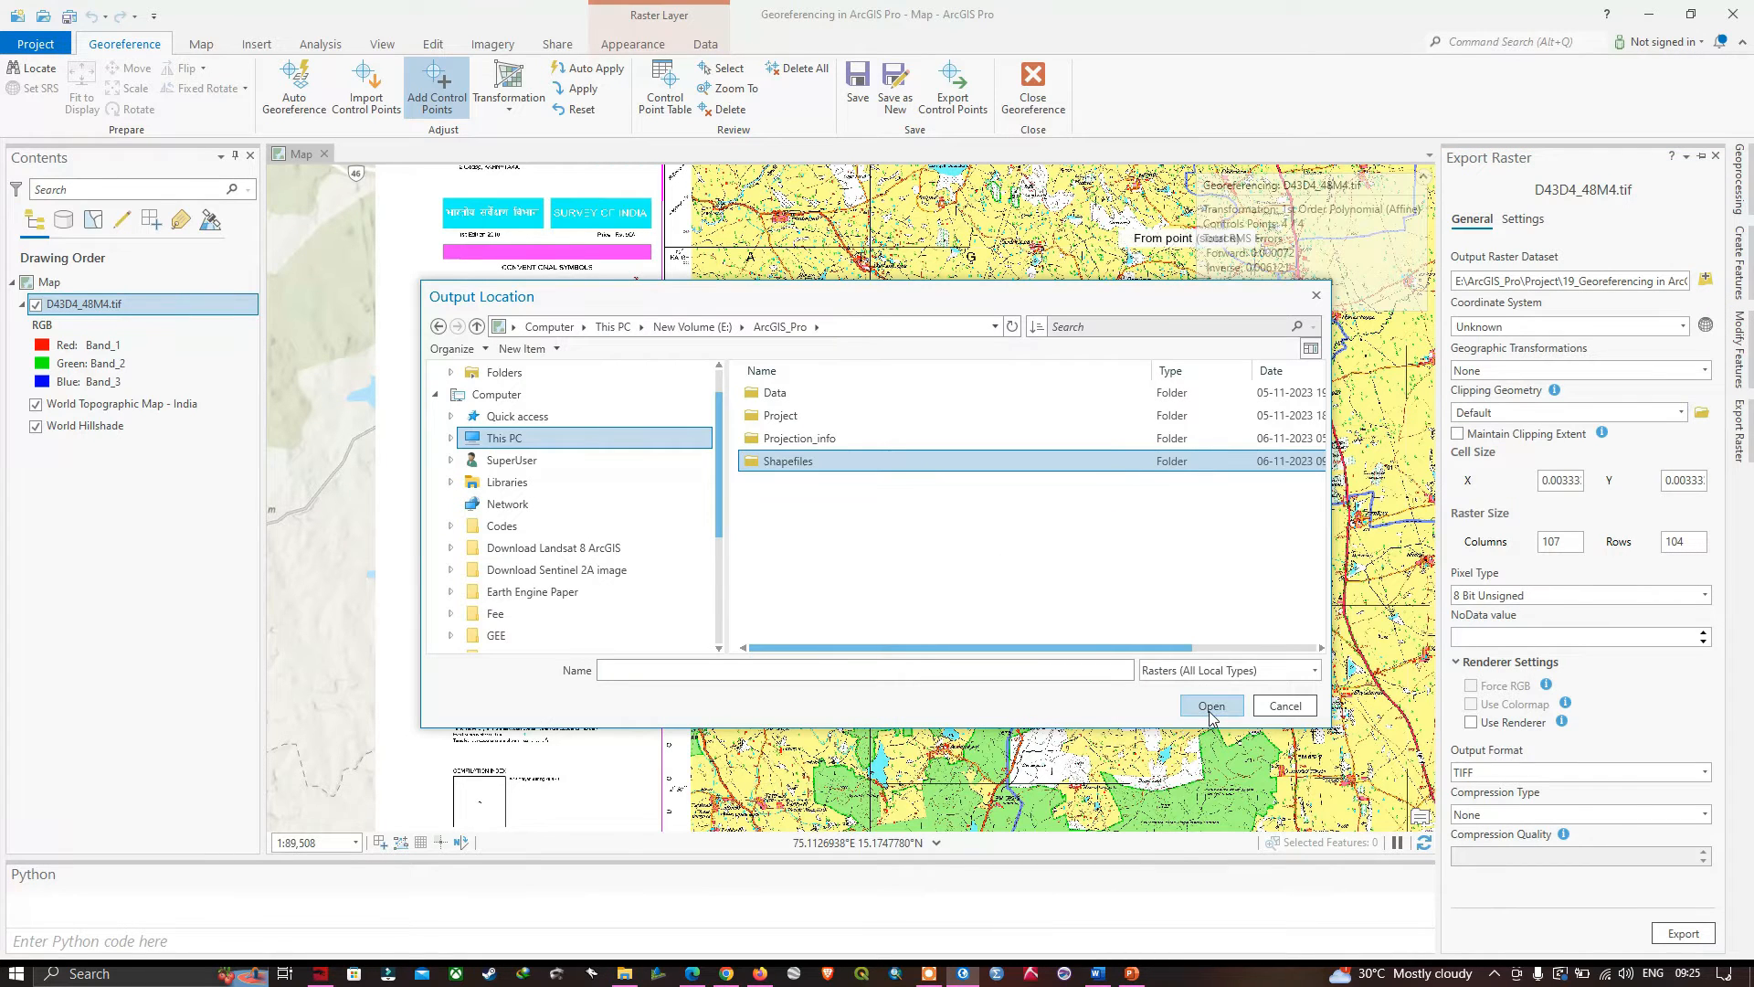
{"action": "left_click", "coordinate": [1212, 706]}
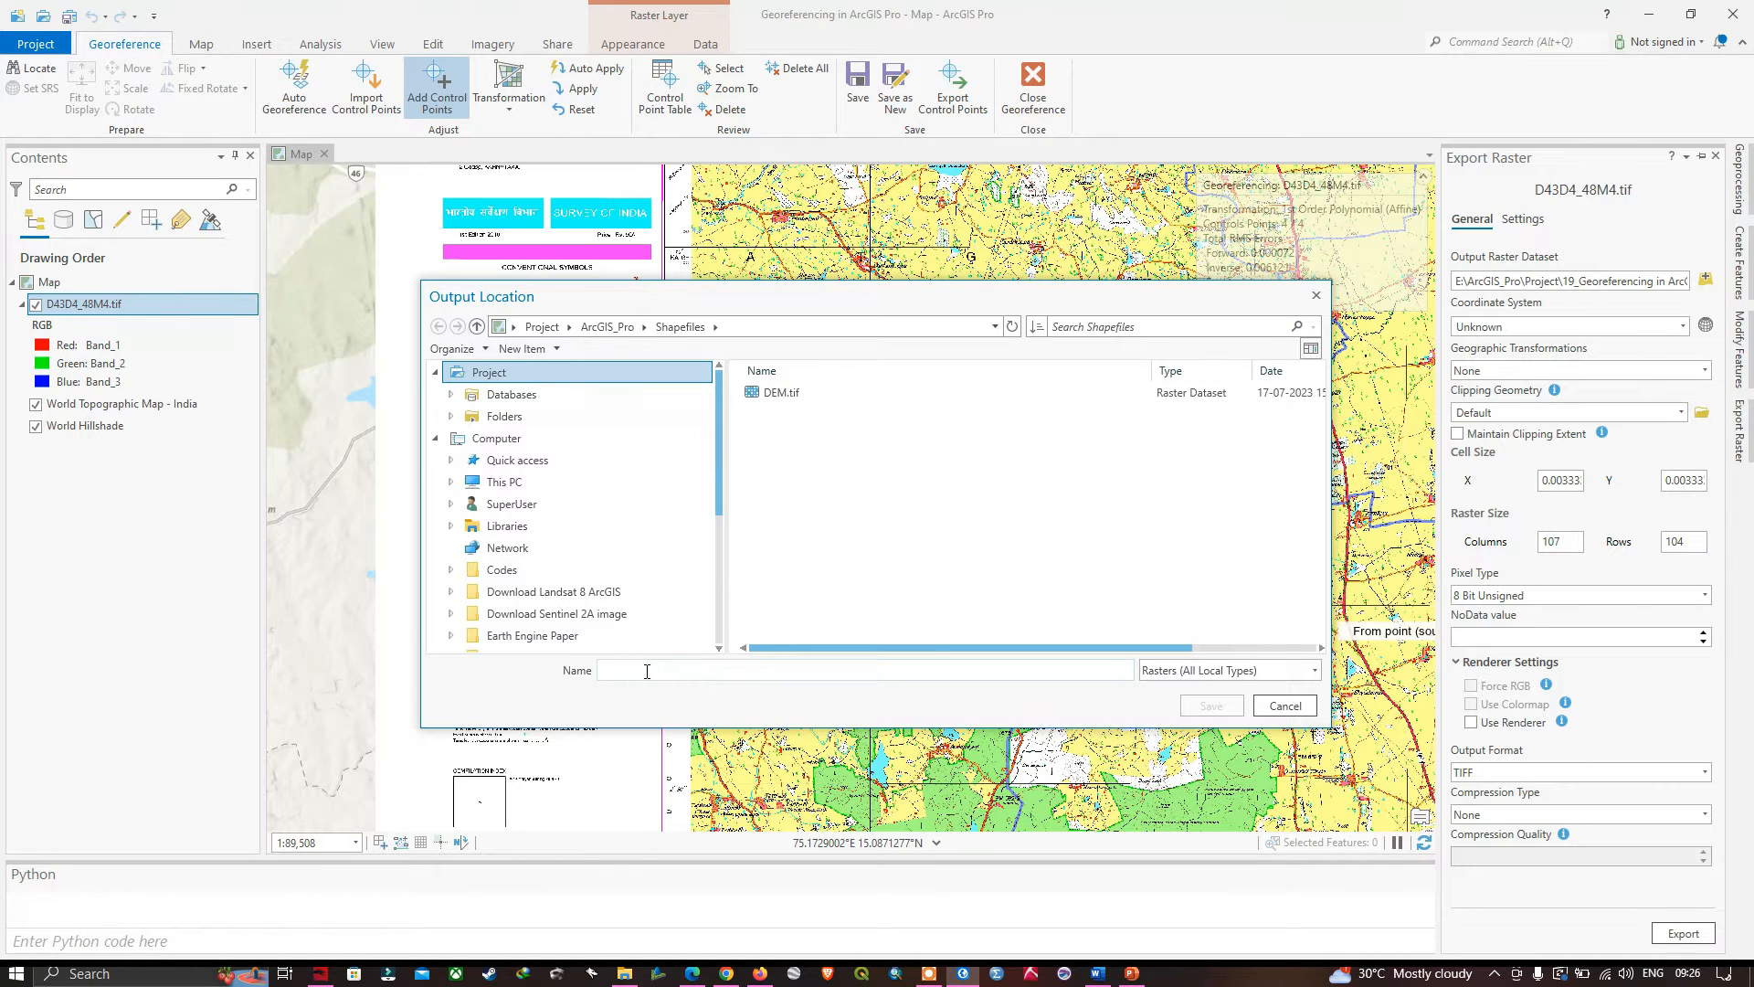
{"action": "type", "text": "georefer_topo"}
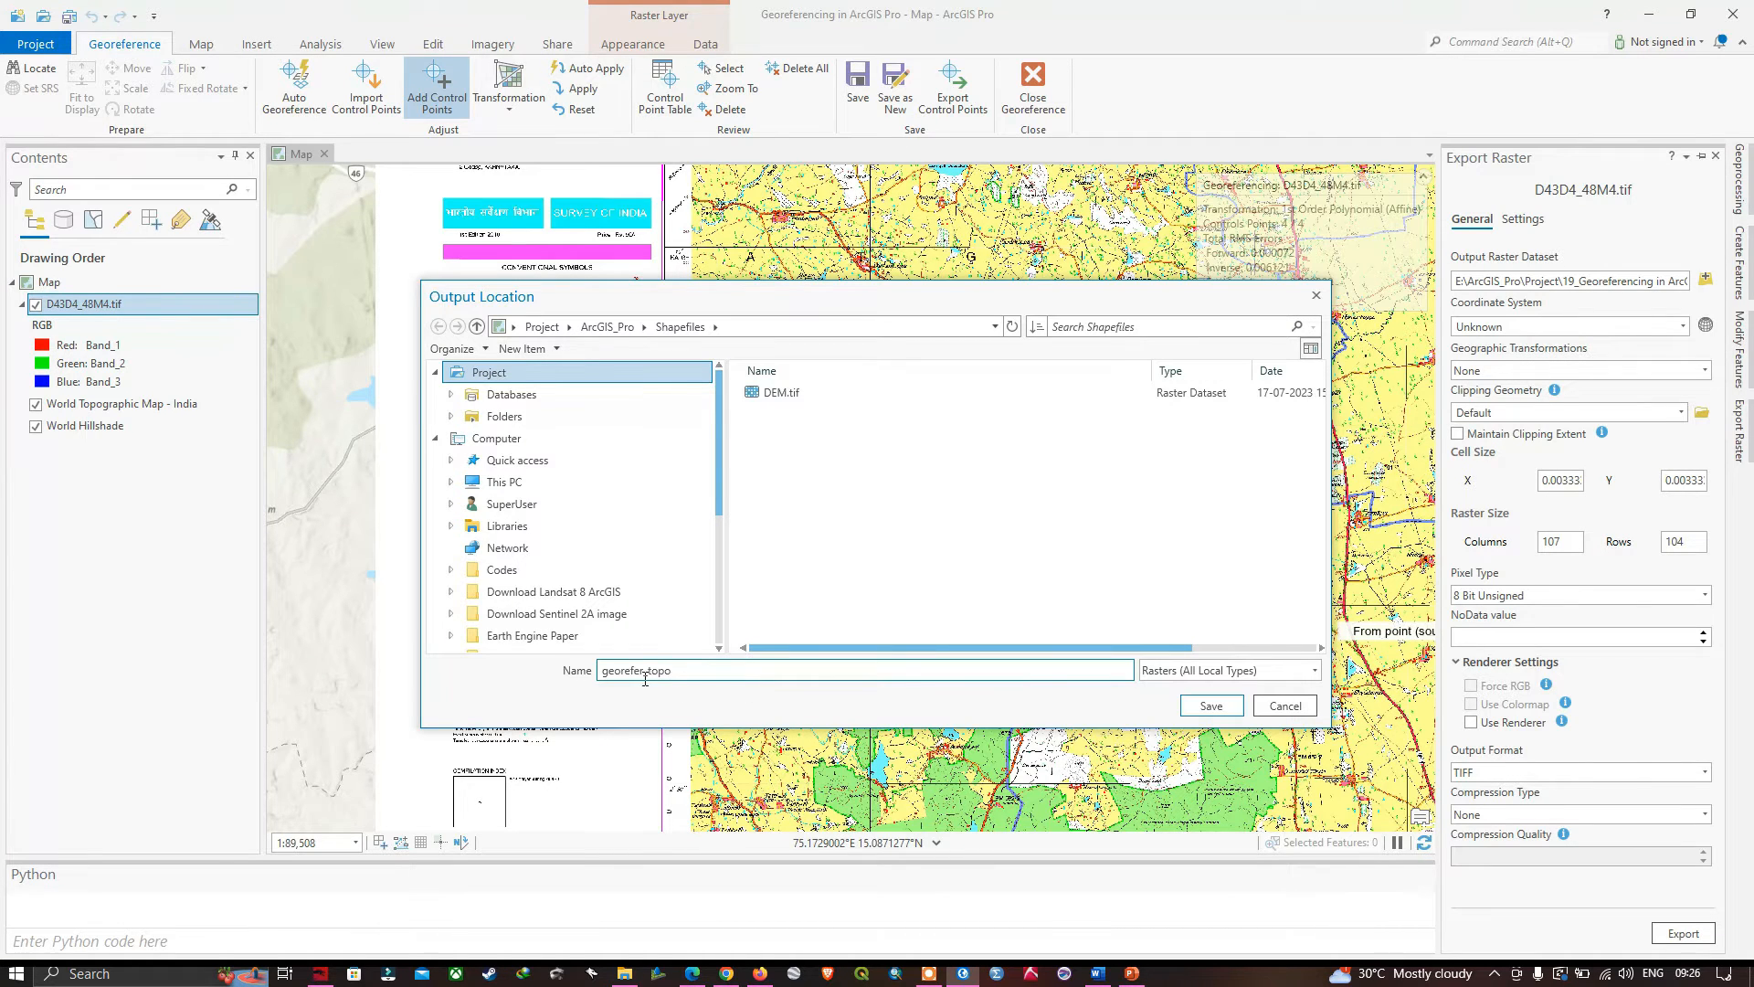
{"action": "left_click", "coordinate": [1206, 709]}
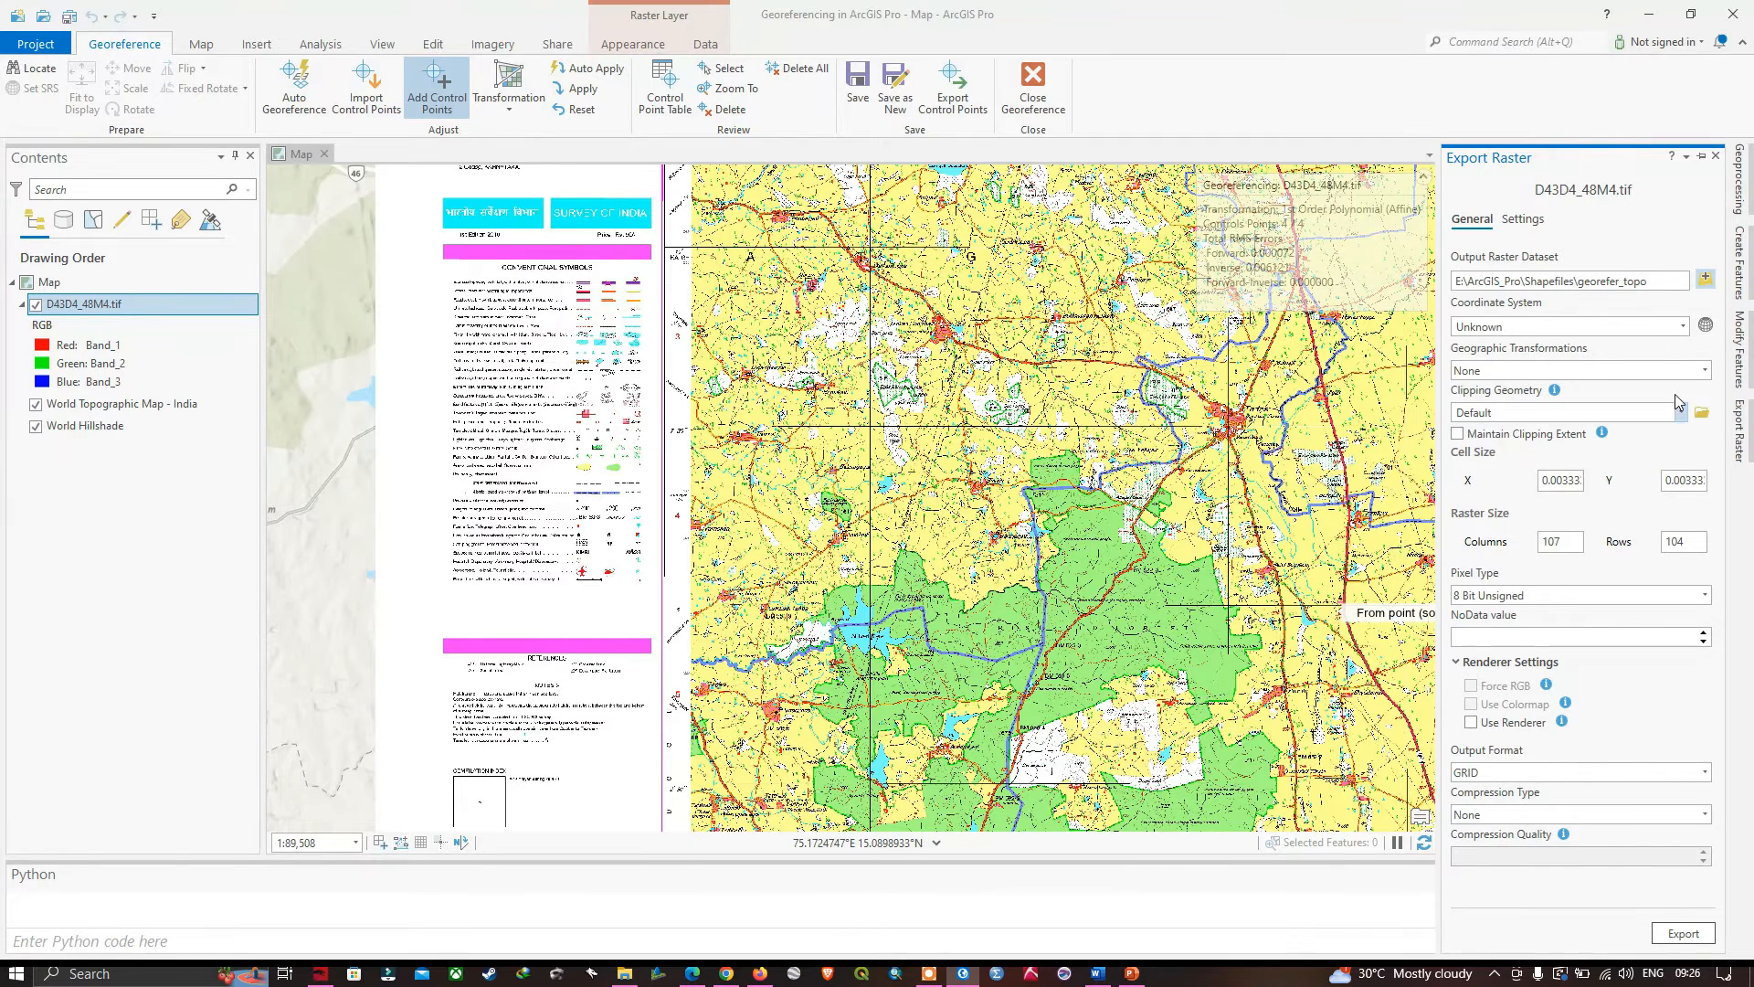
- Set the exported raster's coordinate system to the geographic World system WGS 1984
{"action": "left_click", "coordinate": [1705, 326]}
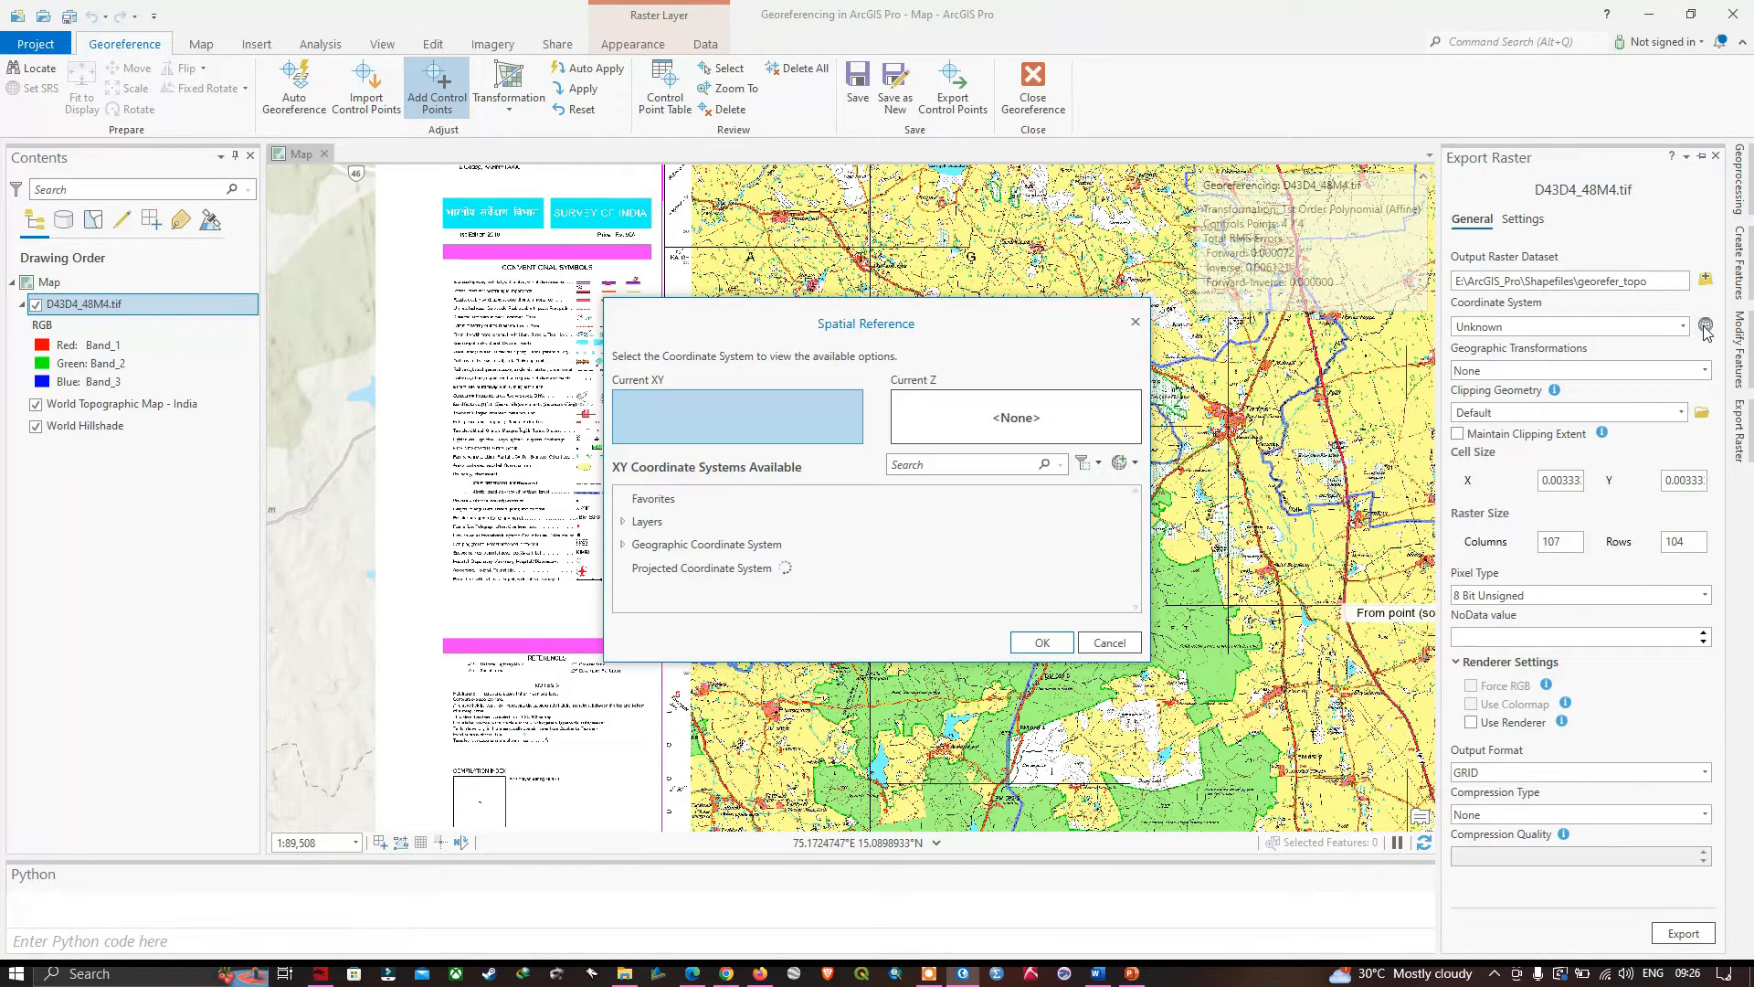
{"action": "left_click", "coordinate": [624, 545]}
{"action": "scroll", "coordinate": [701, 565], "scroll_direction": "down", "scroll_amount": 1}
{"action": "scroll", "coordinate": [717, 547], "scroll_direction": "down", "scroll_amount": 5}
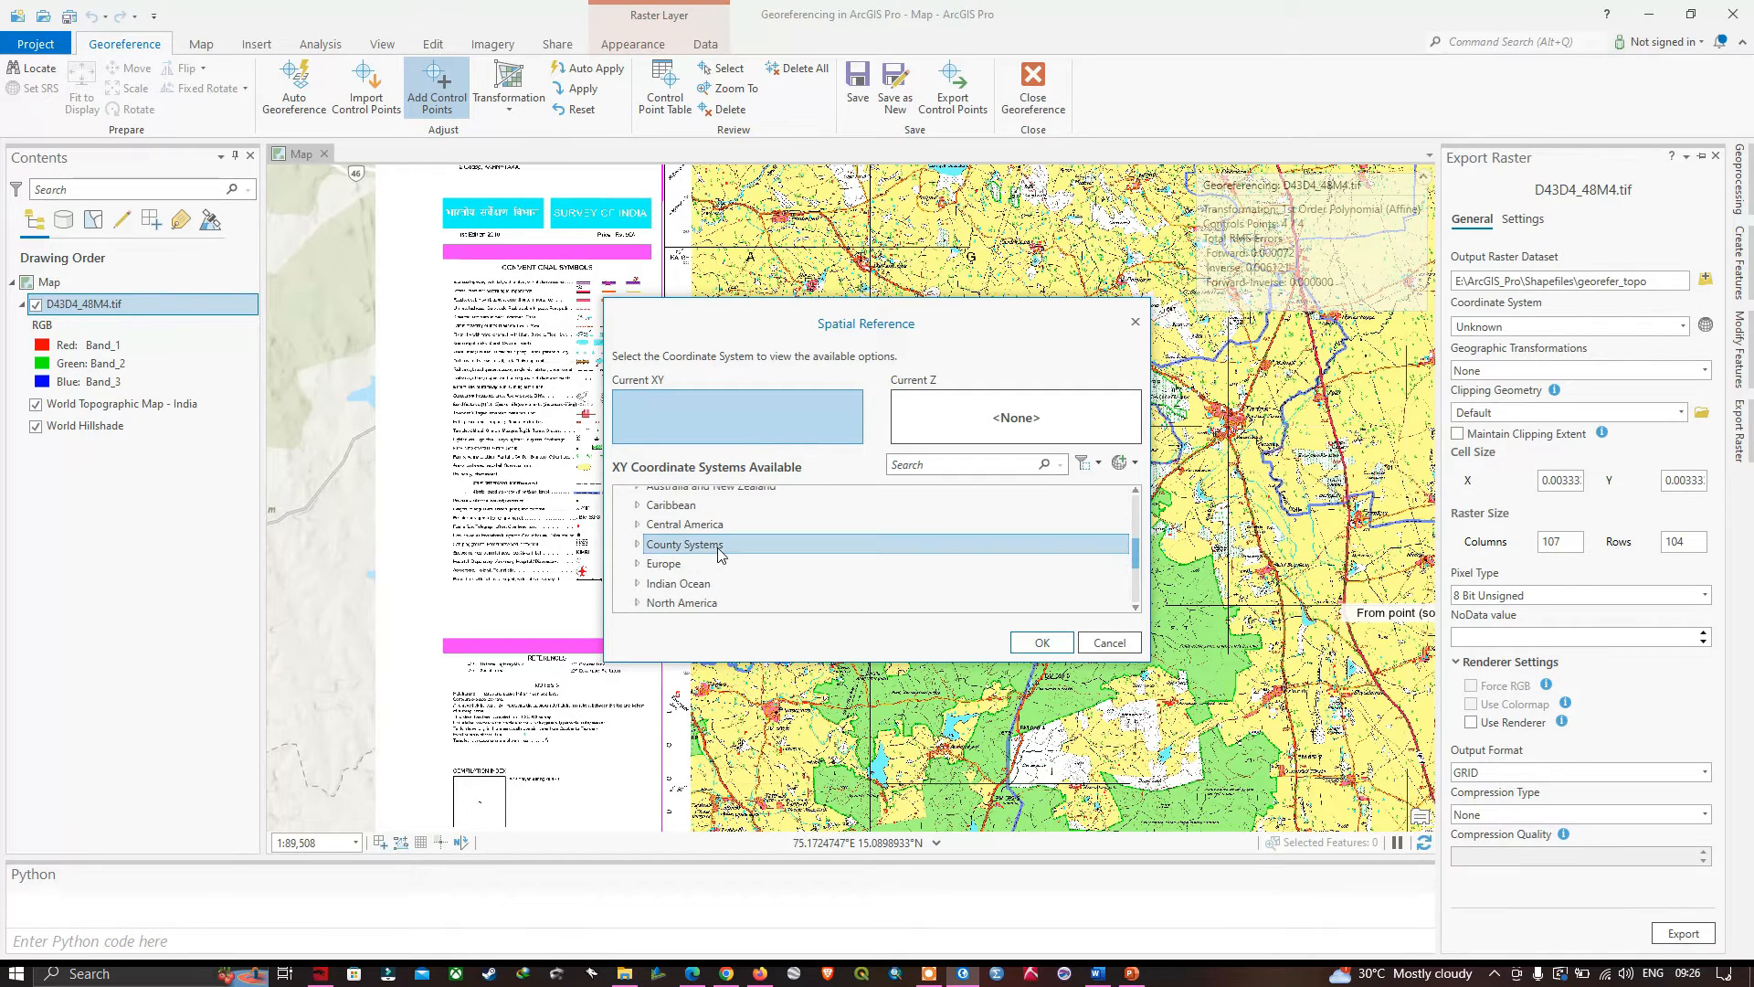
{"action": "left_click", "coordinate": [638, 579]}
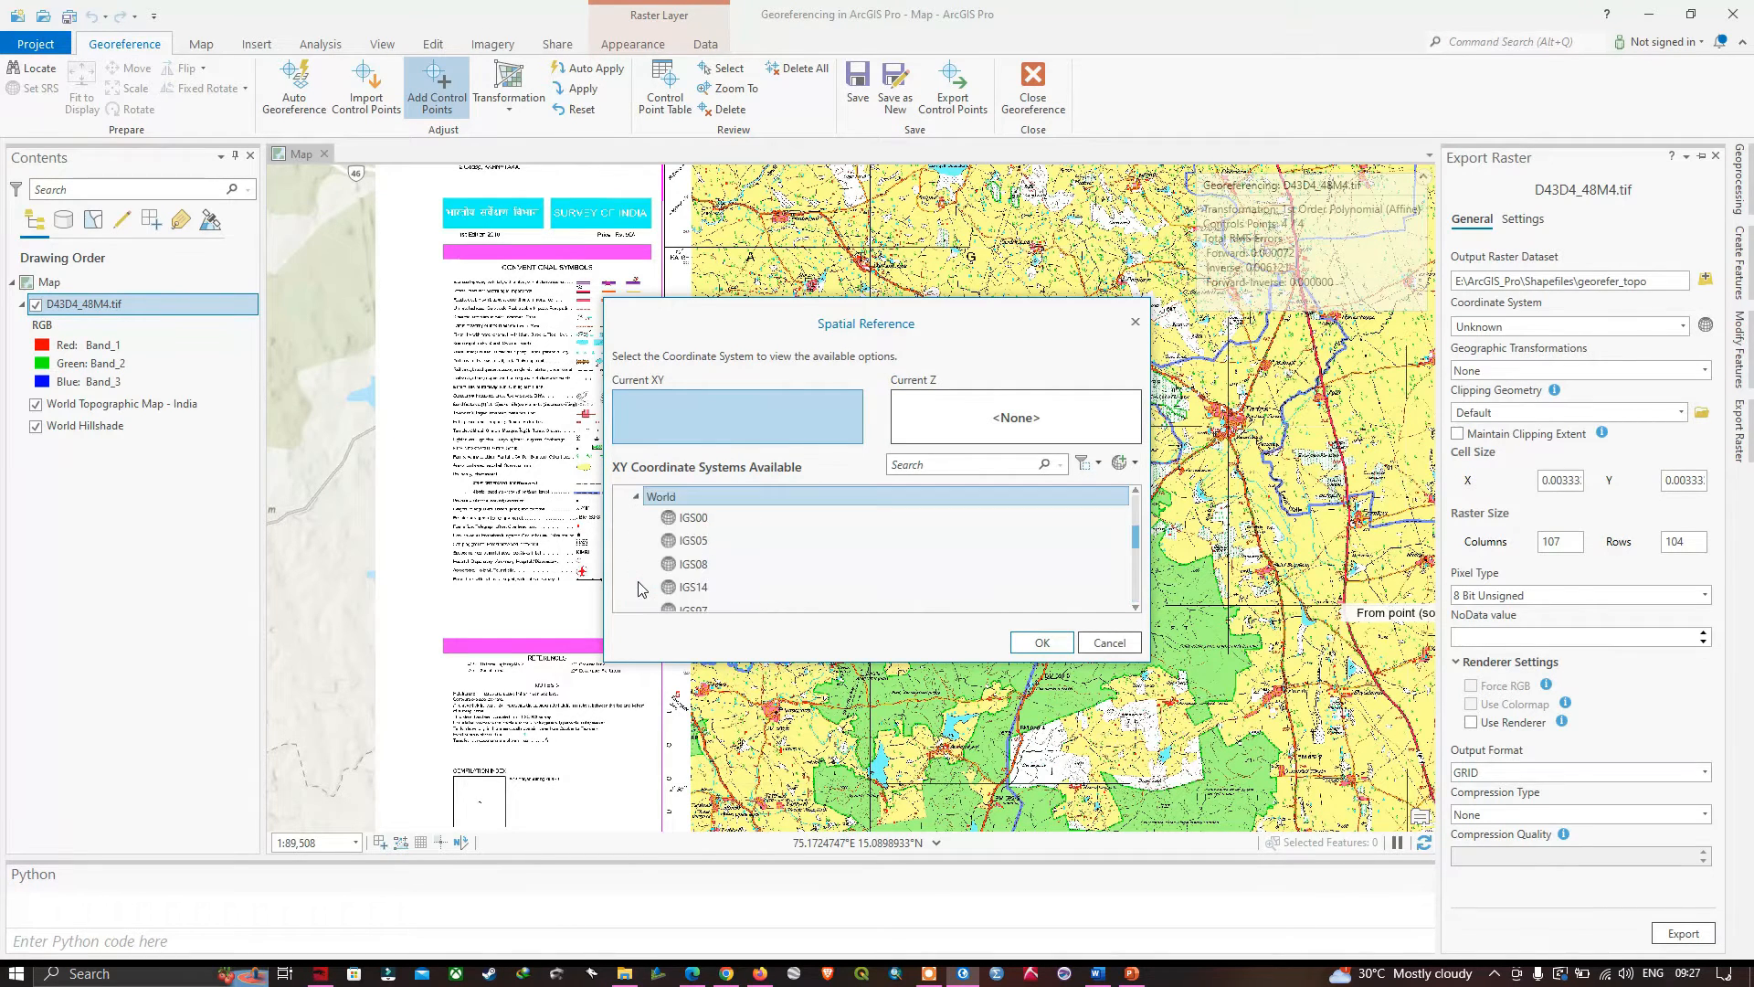
{"action": "scroll", "coordinate": [676, 566], "scroll_direction": "down", "scroll_amount": 3}
{"action": "left_click", "coordinate": [695, 585]}
{"action": "scroll", "coordinate": [694, 590], "scroll_direction": "down", "scroll_amount": 4}
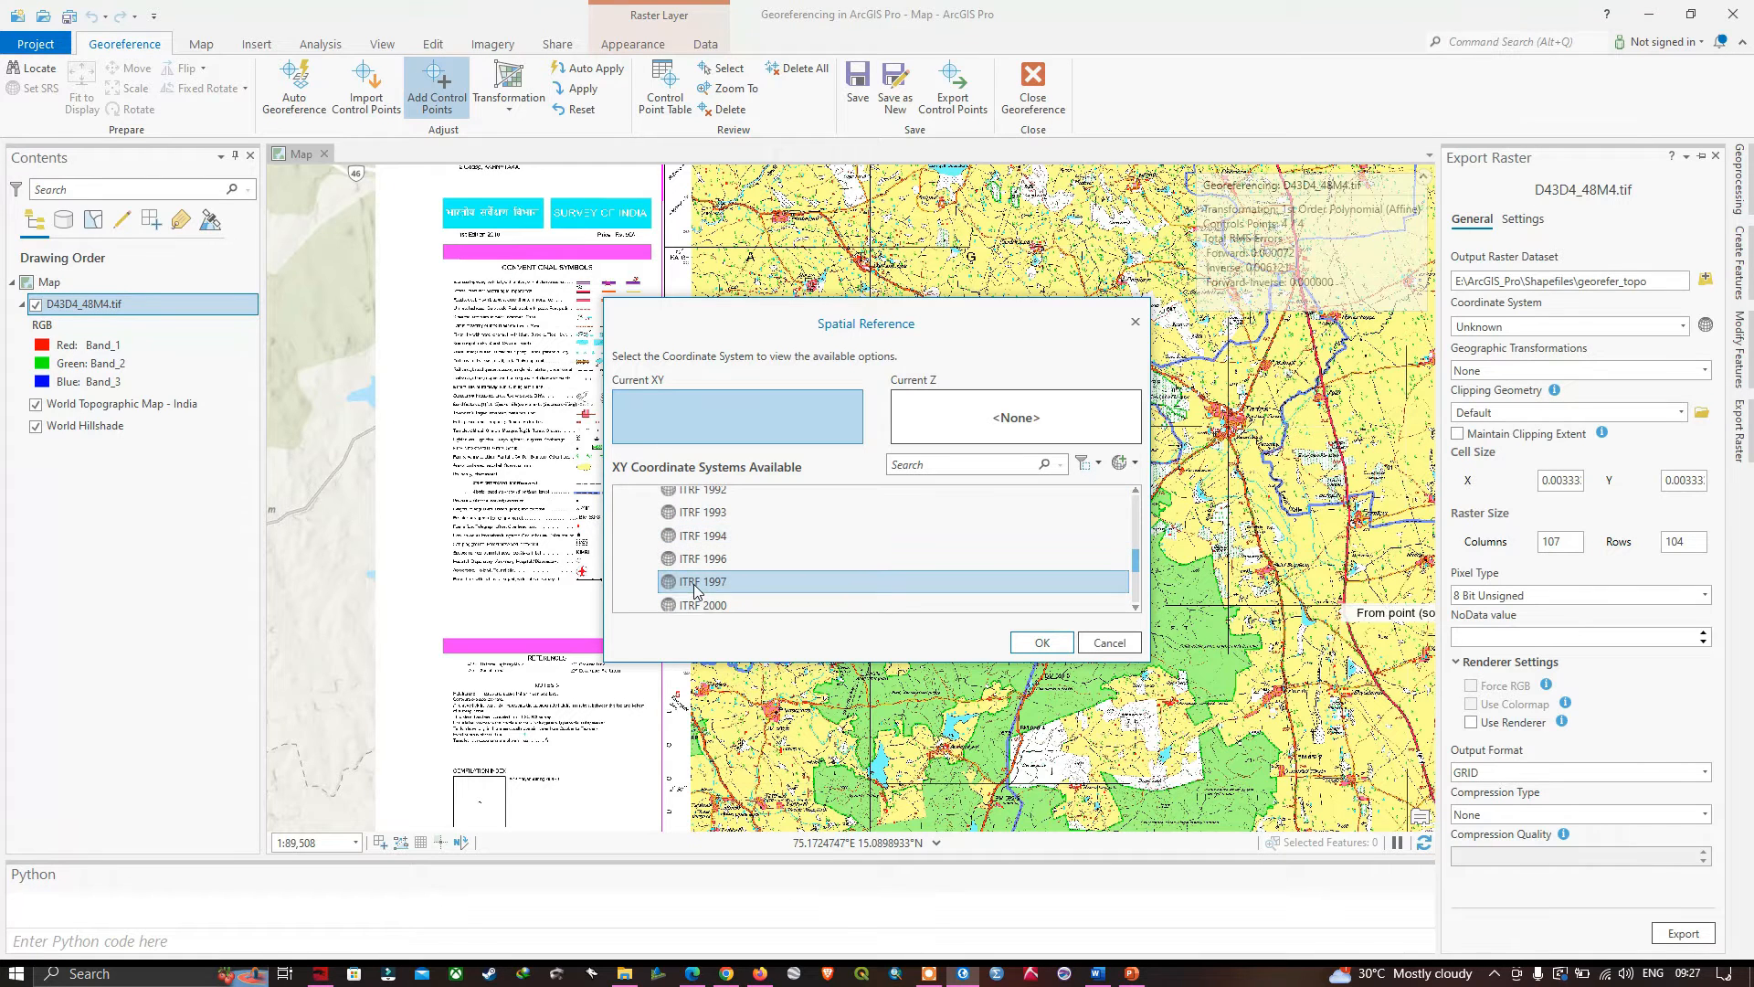
{"action": "scroll", "coordinate": [695, 589], "scroll_direction": "down", "scroll_amount": 1}
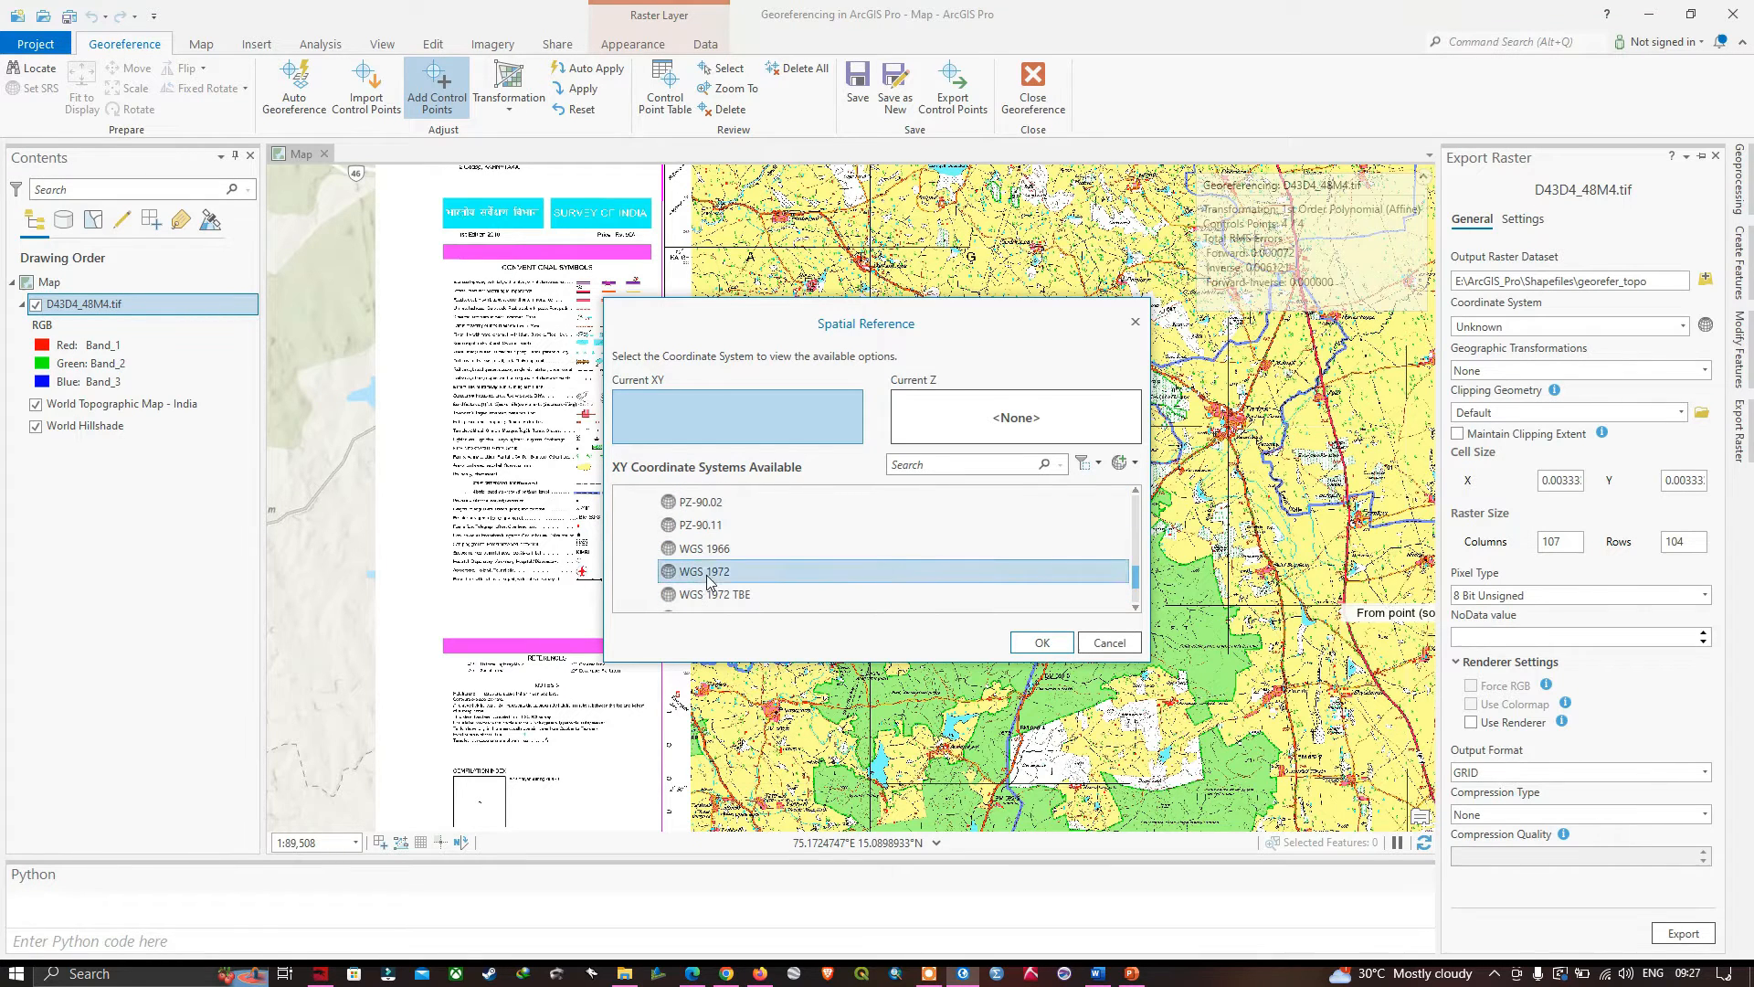
{"action": "left_click", "coordinate": [711, 574]}
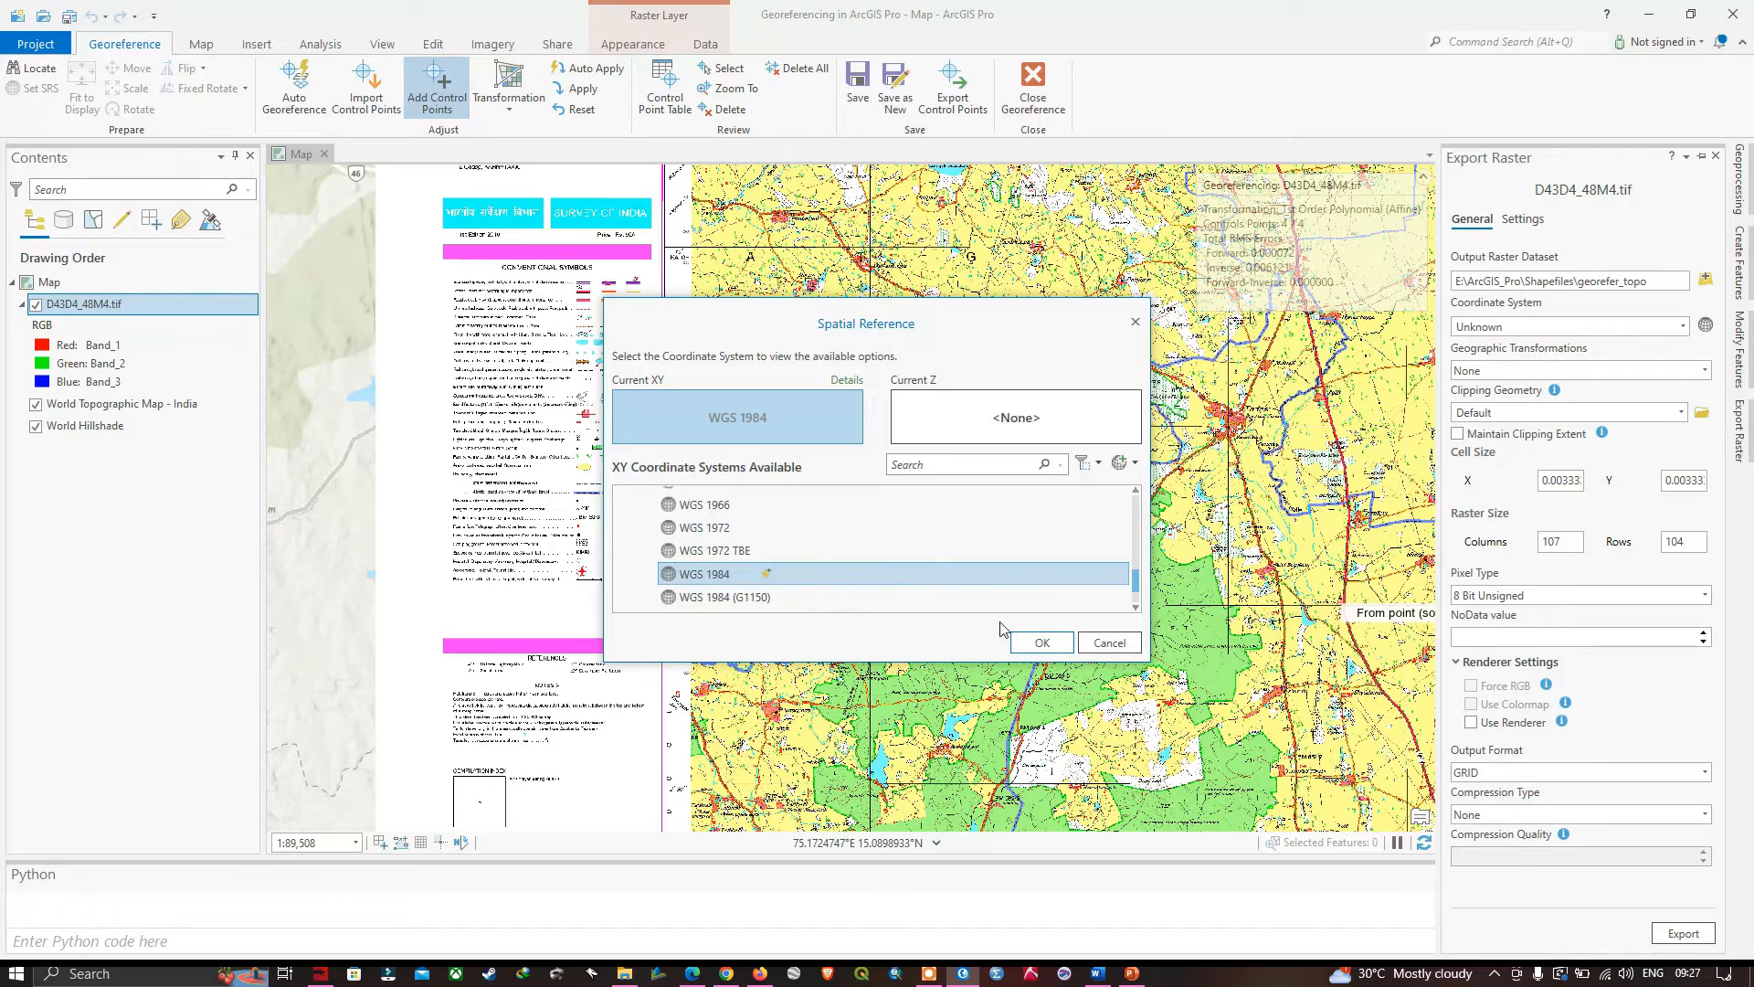
{"action": "left_click", "coordinate": [1040, 642]}
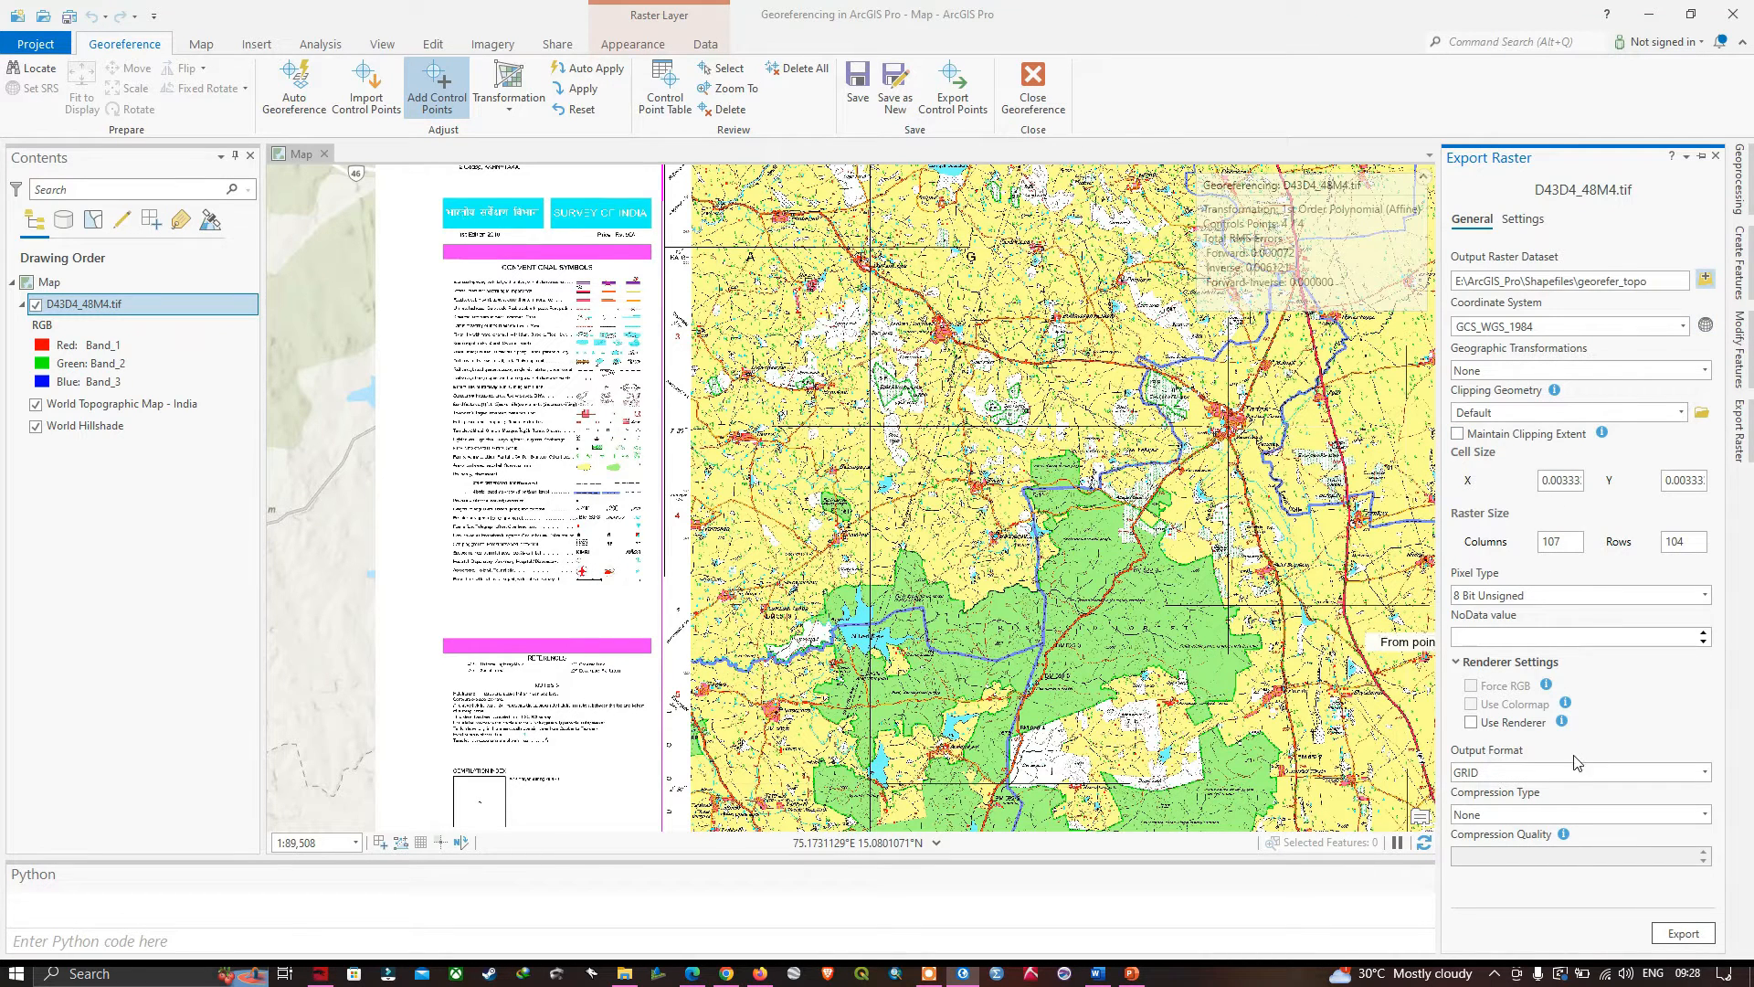
- Set the output format to TIFF and export the raster
{"action": "left_click", "coordinate": [1705, 774]}
{"action": "left_click", "coordinate": [1473, 718]}
{"action": "left_click", "coordinate": [1684, 934]}
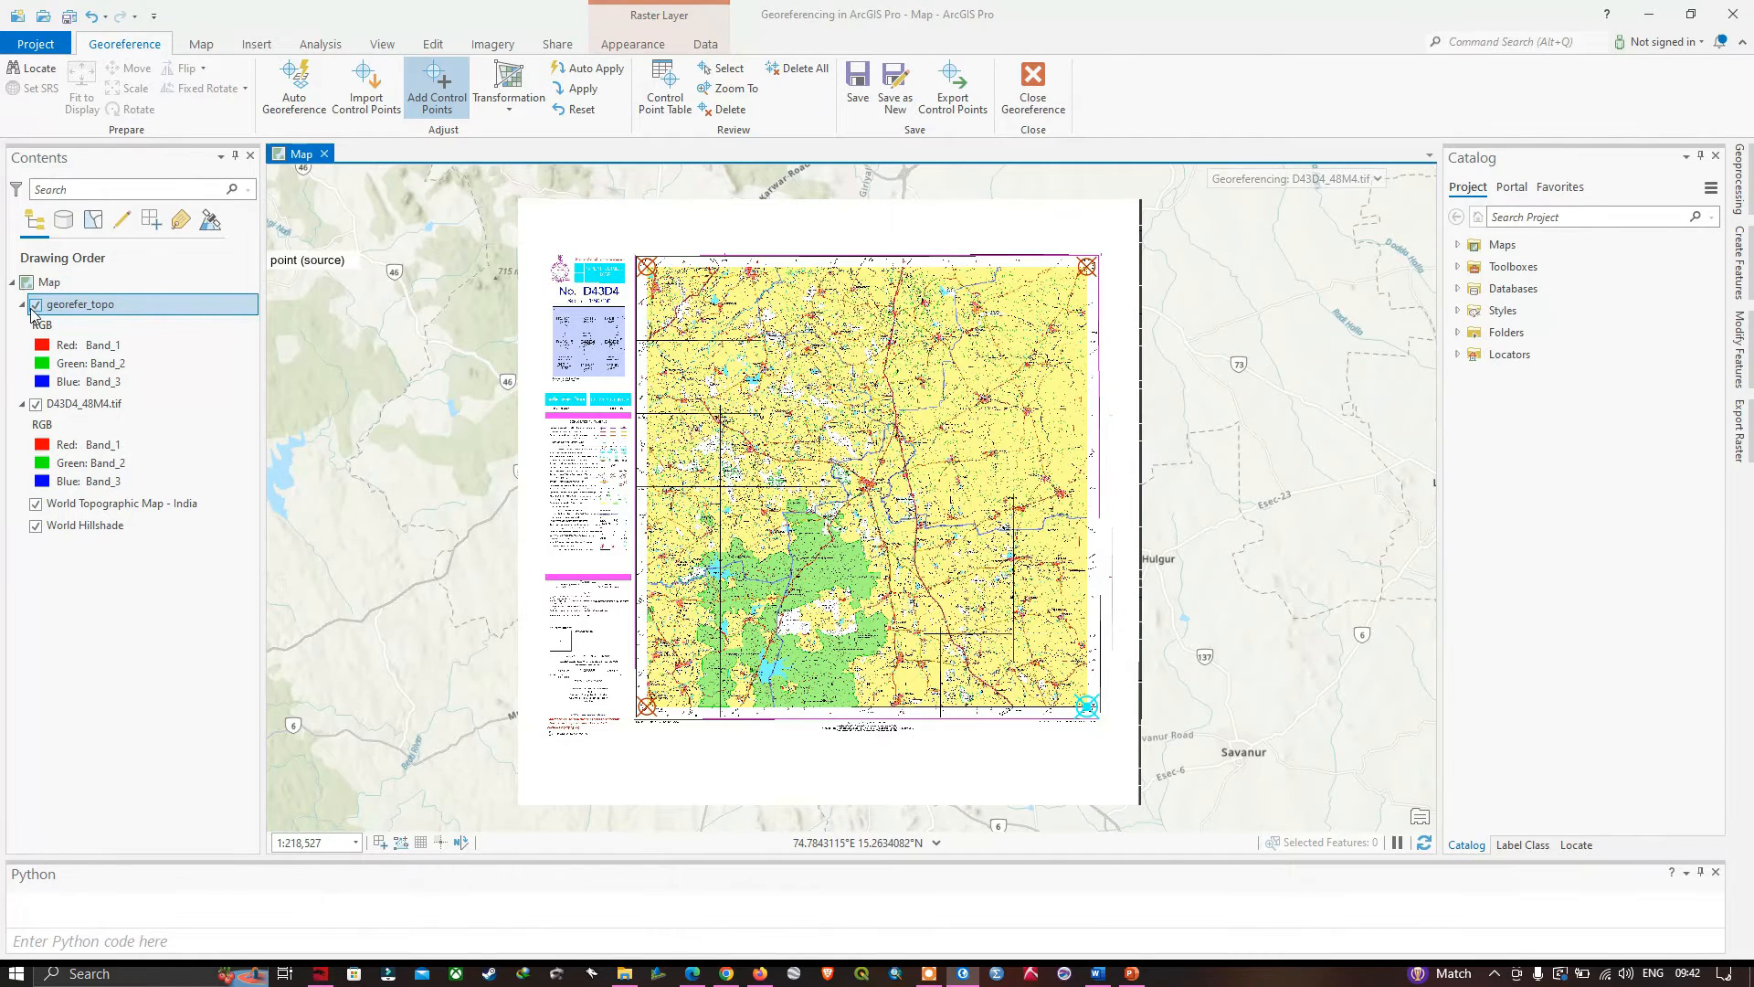
- Hide the exported georefer_topo layer and save the georeferencing transformation to the source raster D43D4_48M4.tif
{"action": "left_click", "coordinate": [37, 308]}
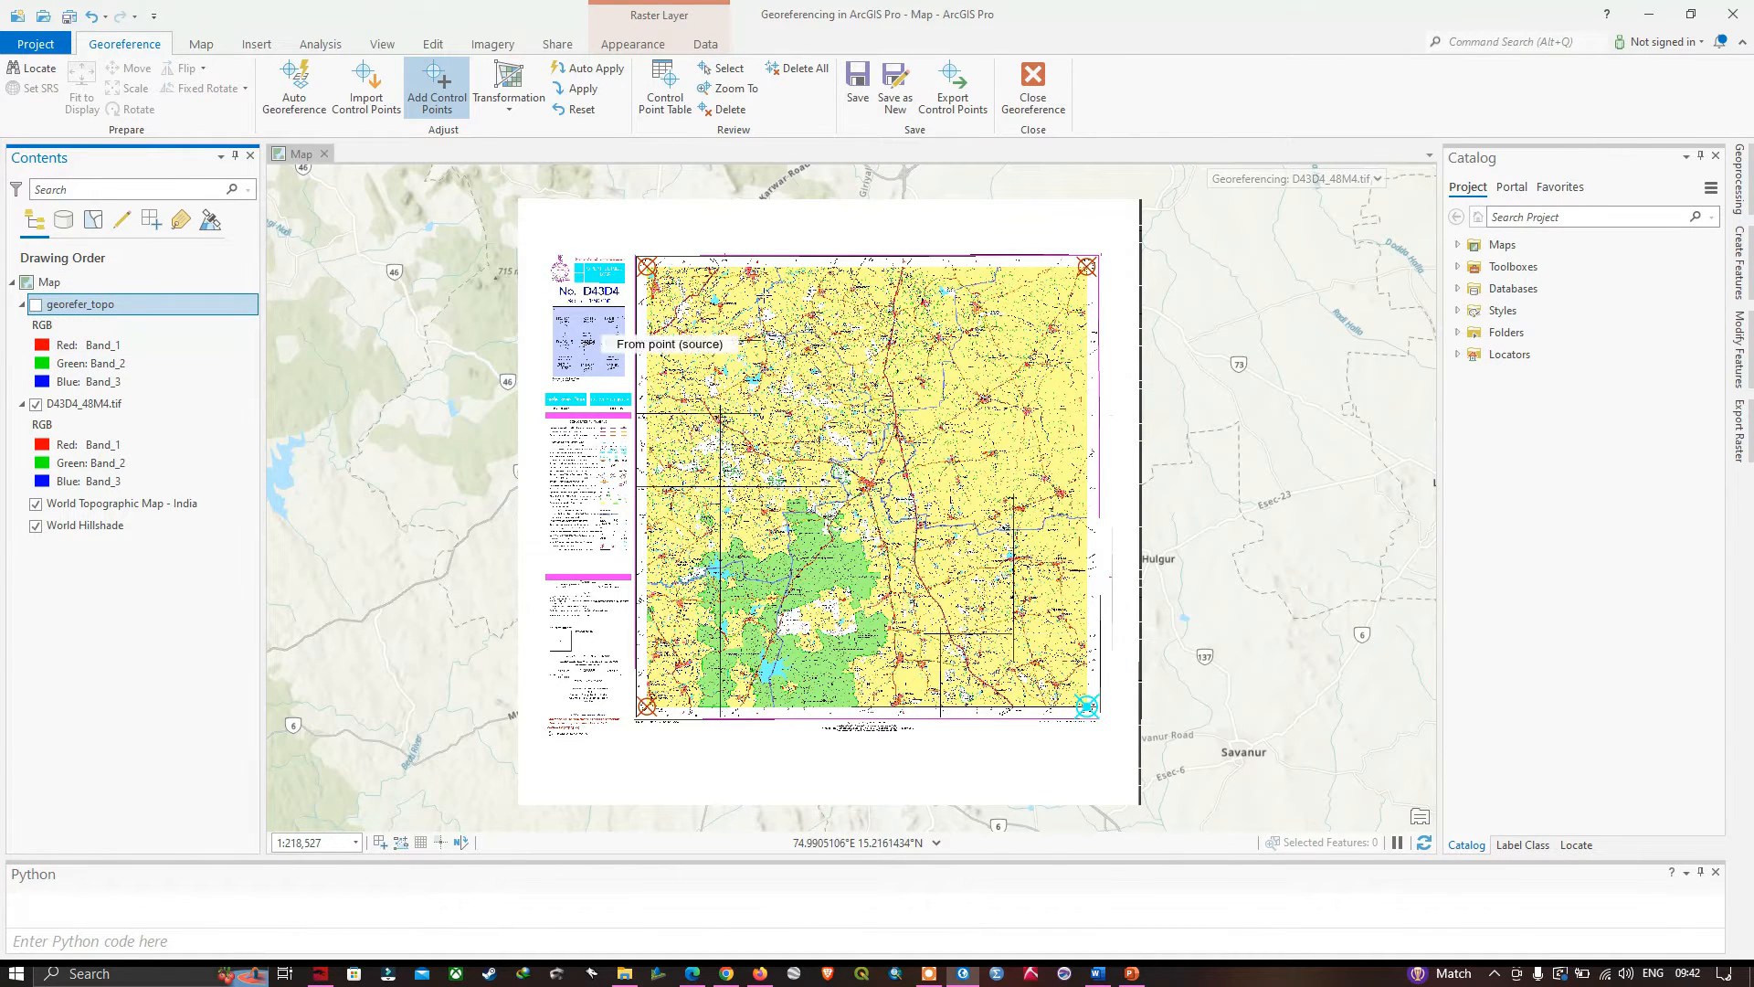
{"action": "left_click", "coordinate": [859, 95]}
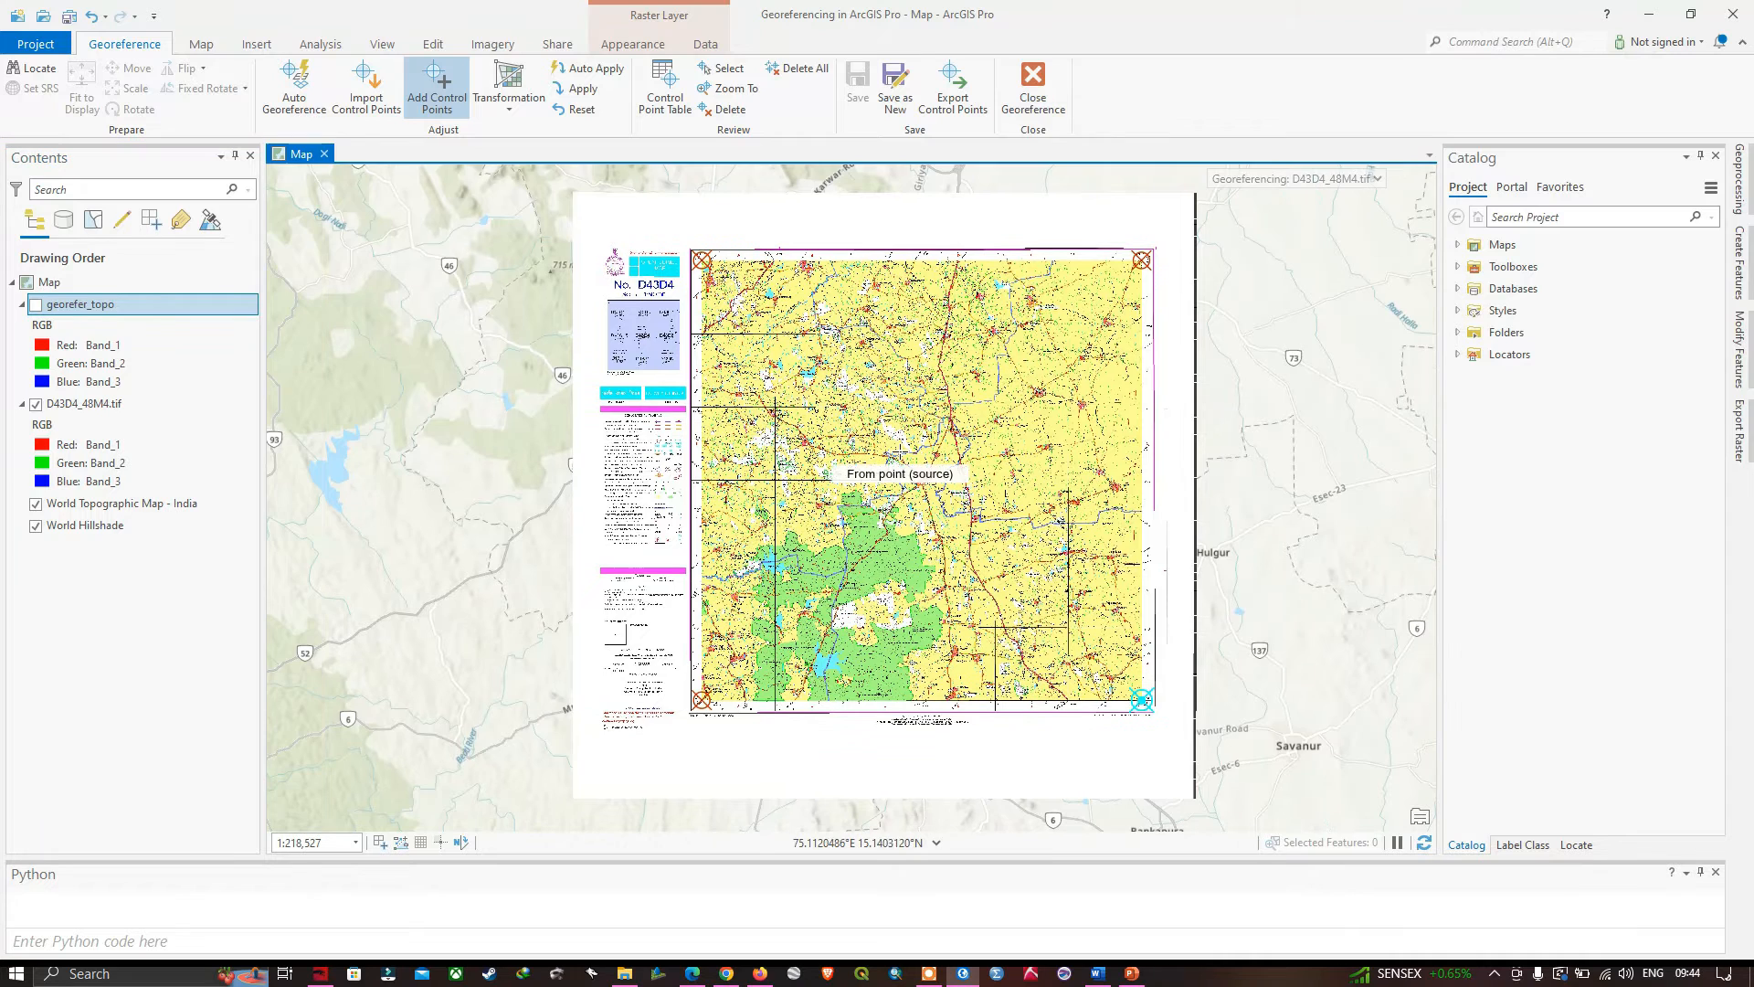
- Show georefer_topo, hide D43D4_48M4.tif, and inspect the exported sheet around Harlikatti and the Ganjigatti Doddakere lake
{"action": "left_click_drag", "start_coordinate": [938, 371], "coordinate": [855, 400]}
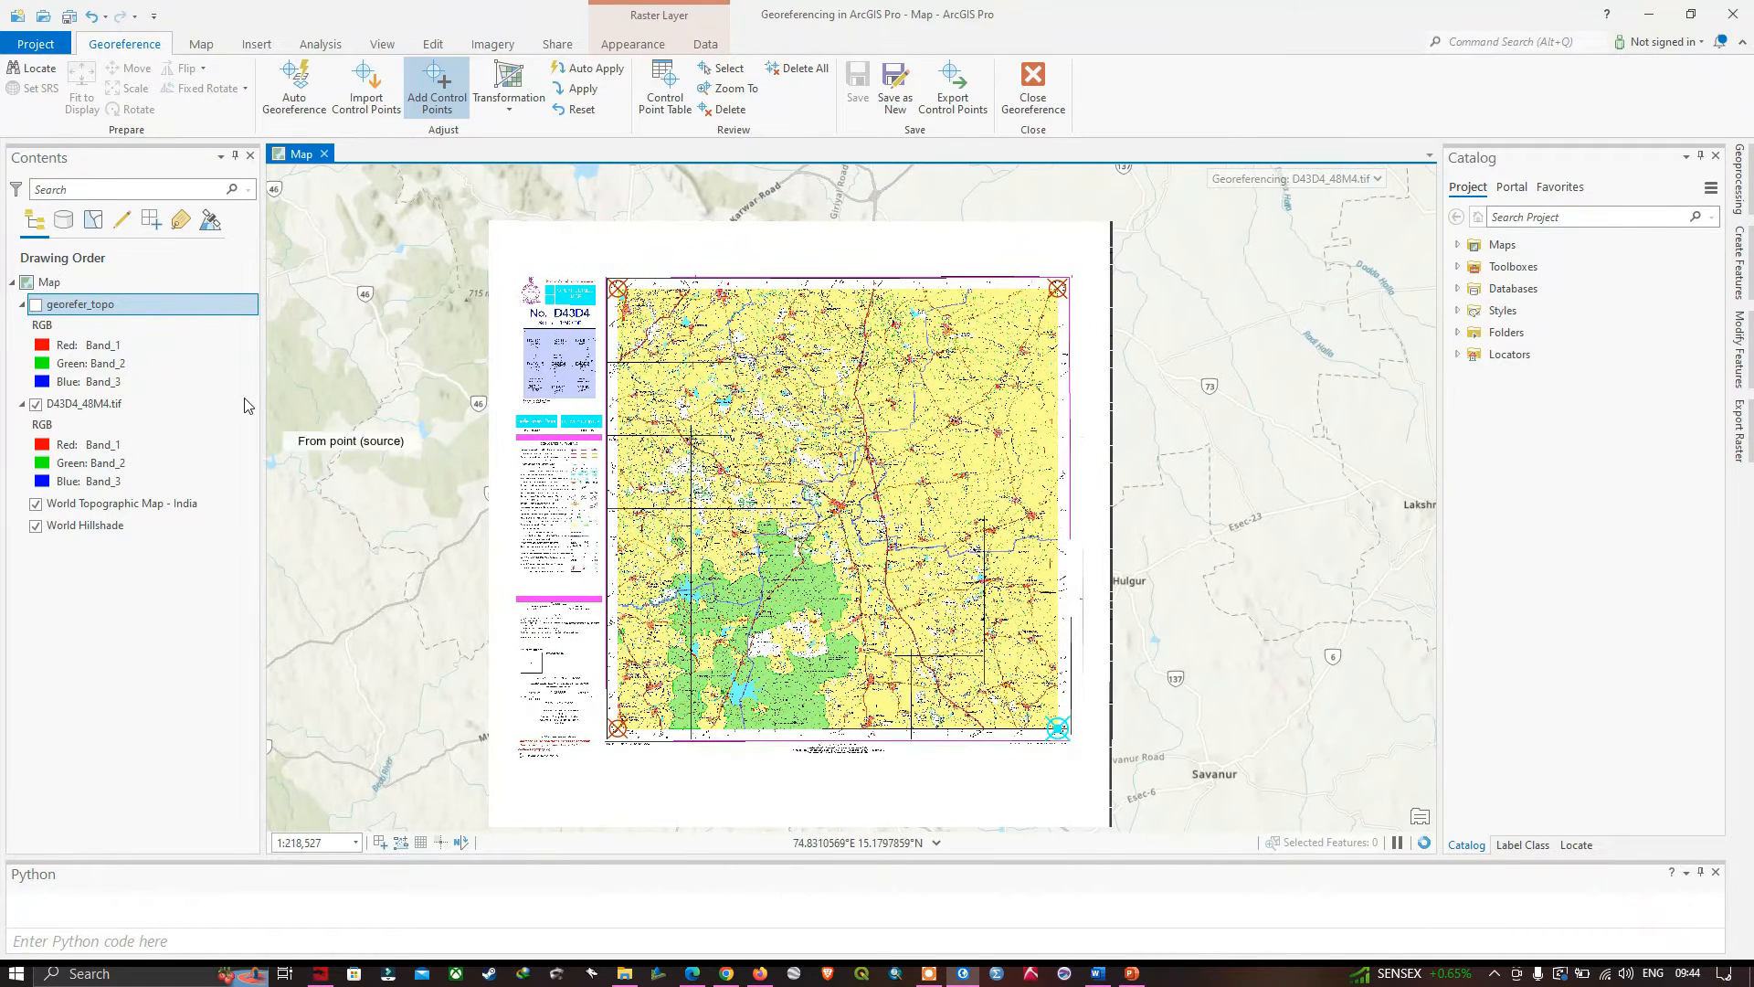
{"action": "left_click", "coordinate": [36, 304]}
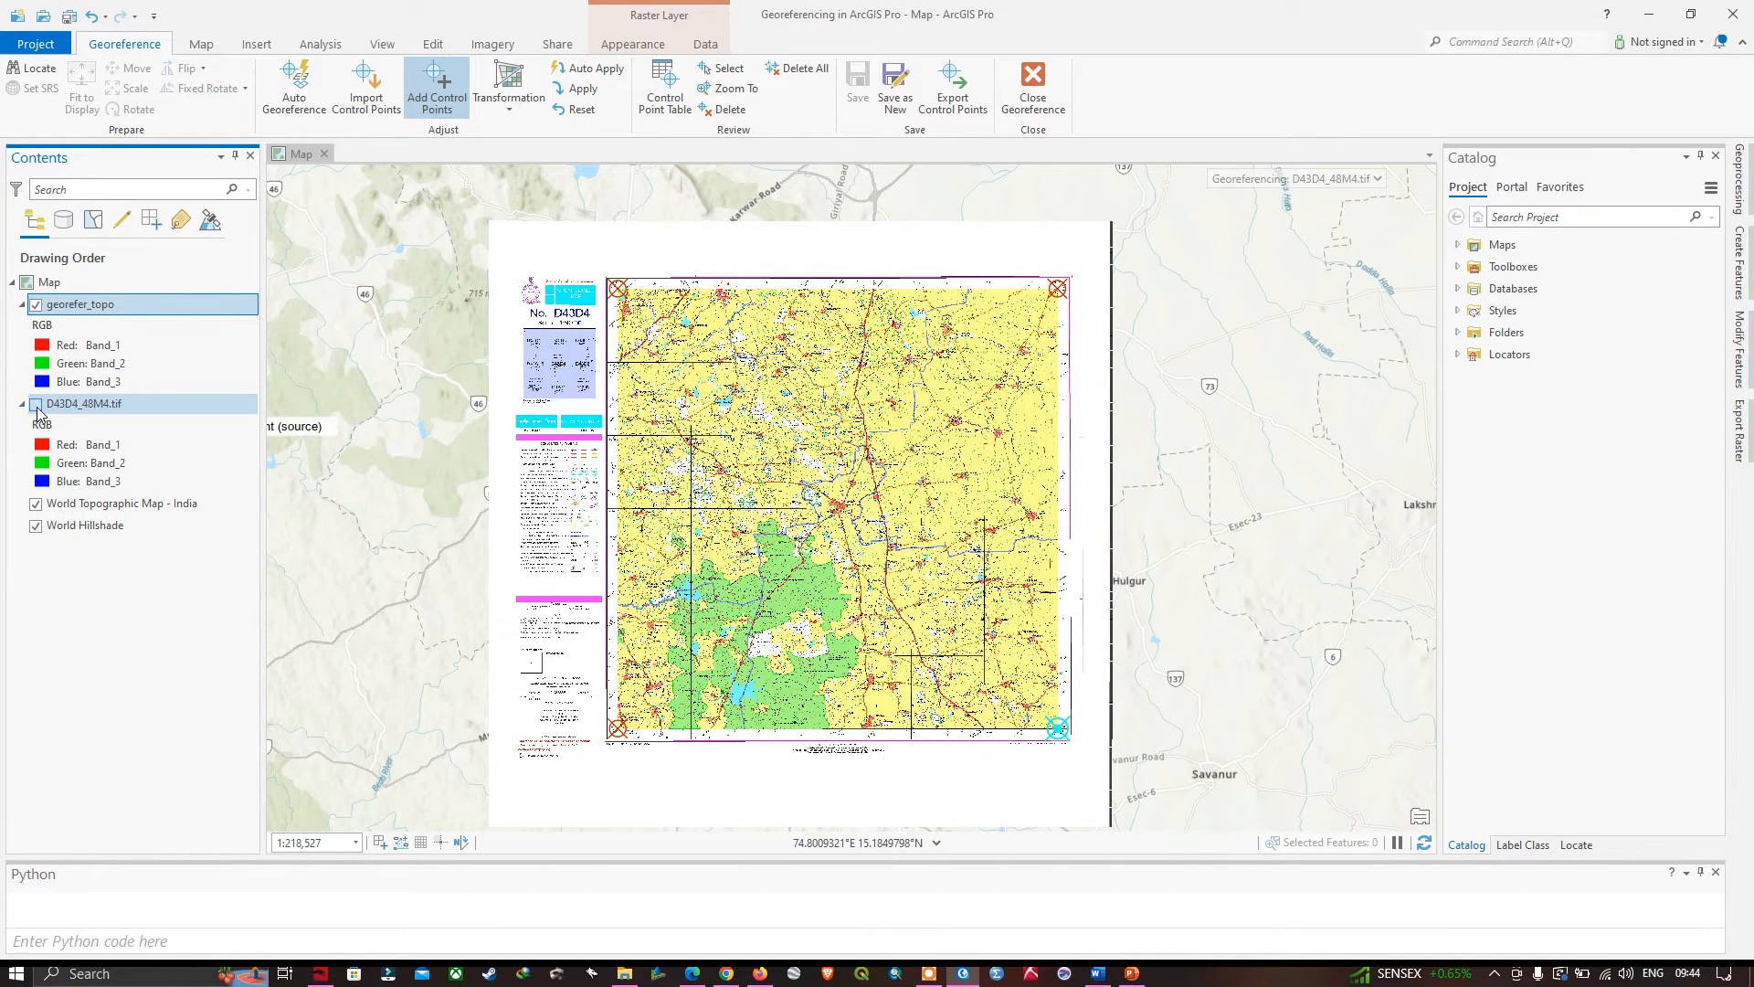
{"action": "scroll", "coordinate": [912, 361], "scroll_direction": "up", "scroll_amount": 4}
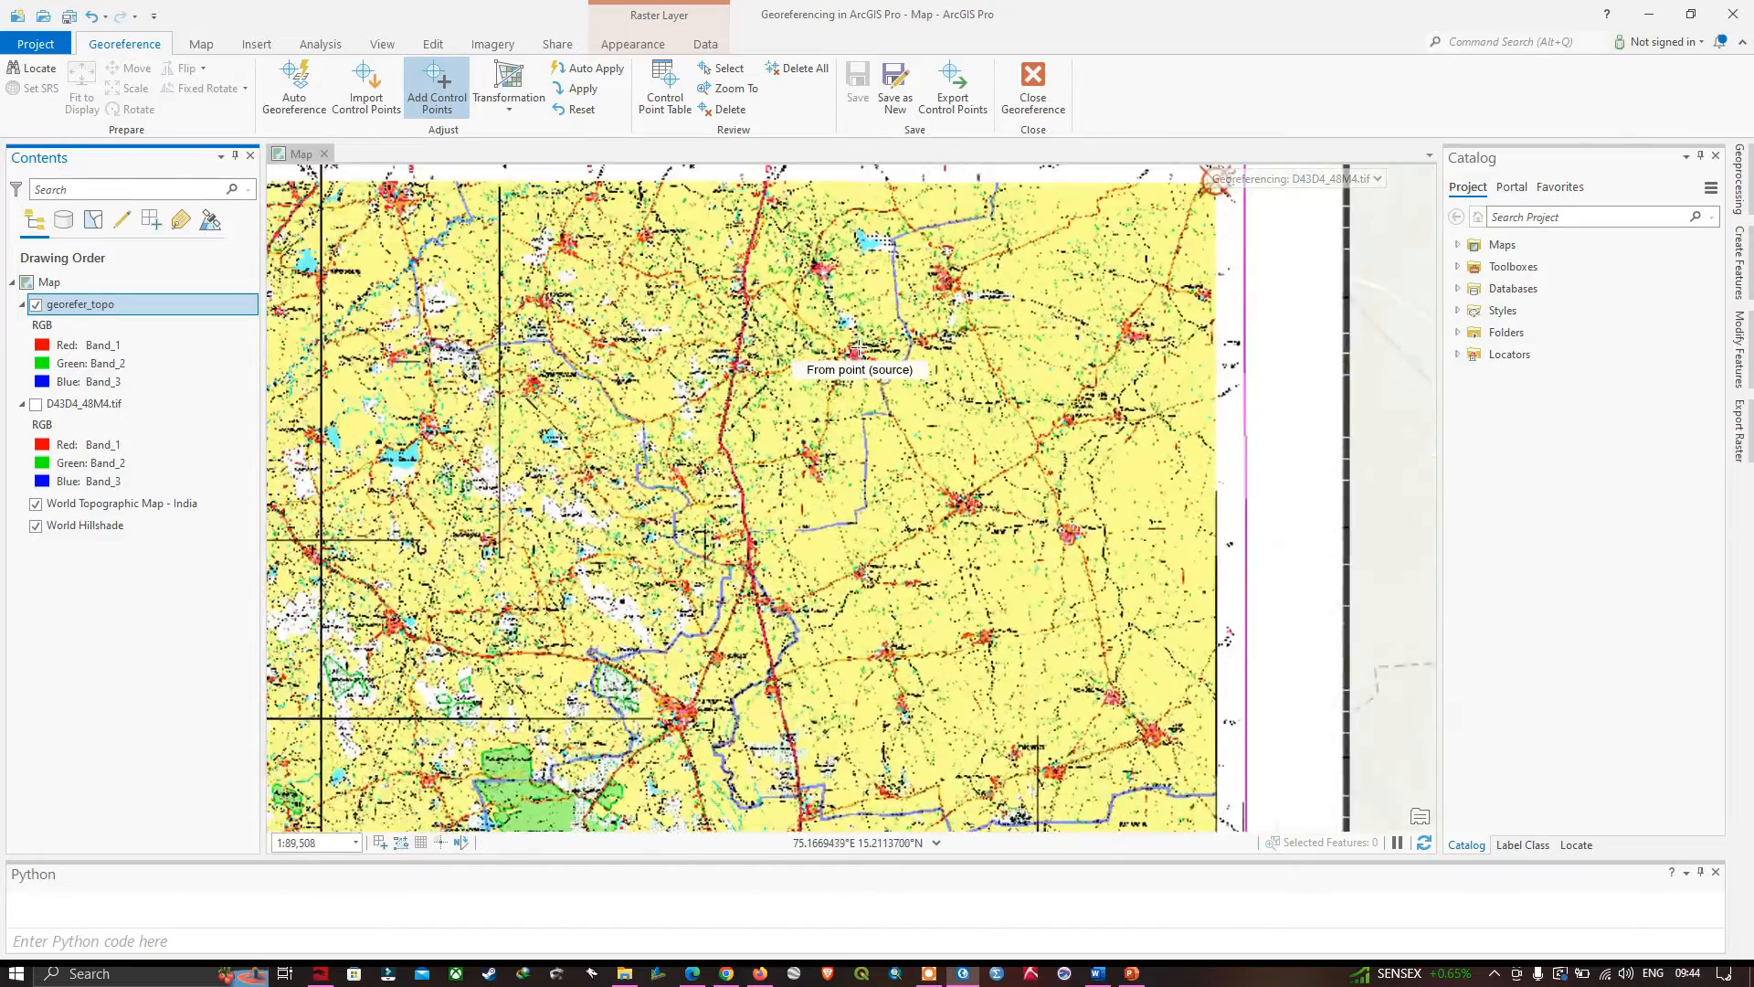
{"action": "scroll", "coordinate": [858, 350], "scroll_direction": "up", "scroll_amount": 5}
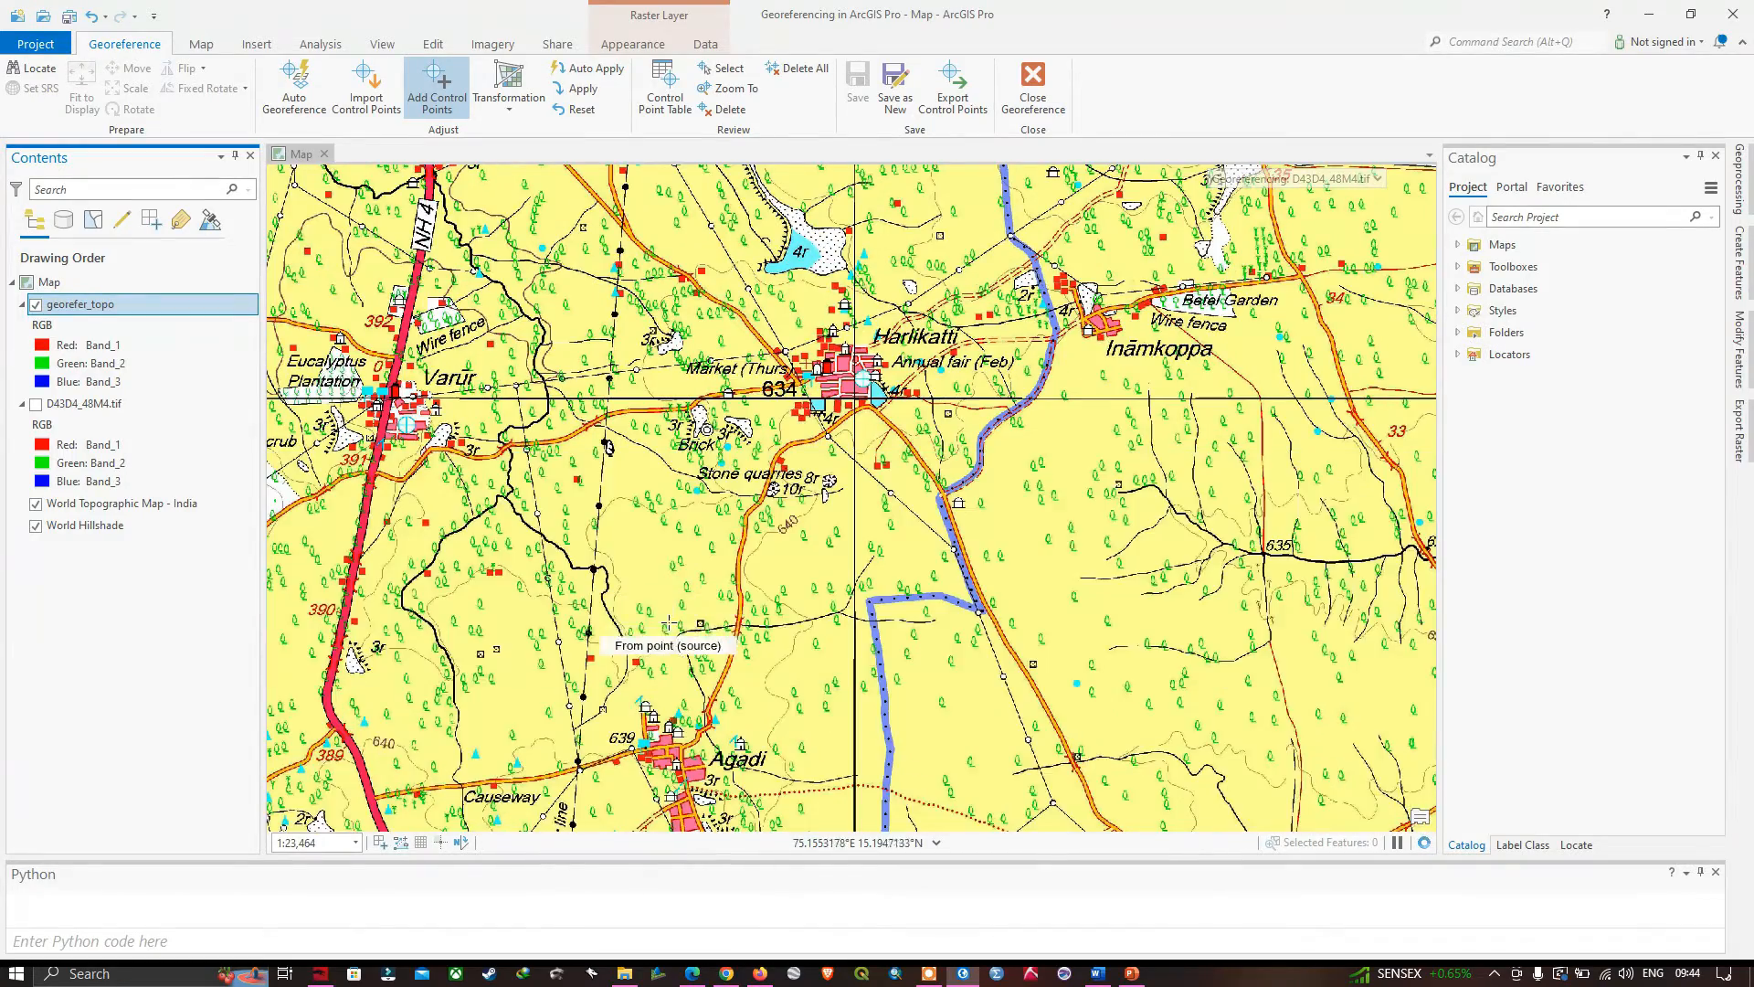
{"action": "left_click_drag", "start_coordinate": [688, 624], "coordinate": [1057, 435]}
{"action": "scroll", "coordinate": [1056, 439], "scroll_direction": "down", "scroll_amount": 4}
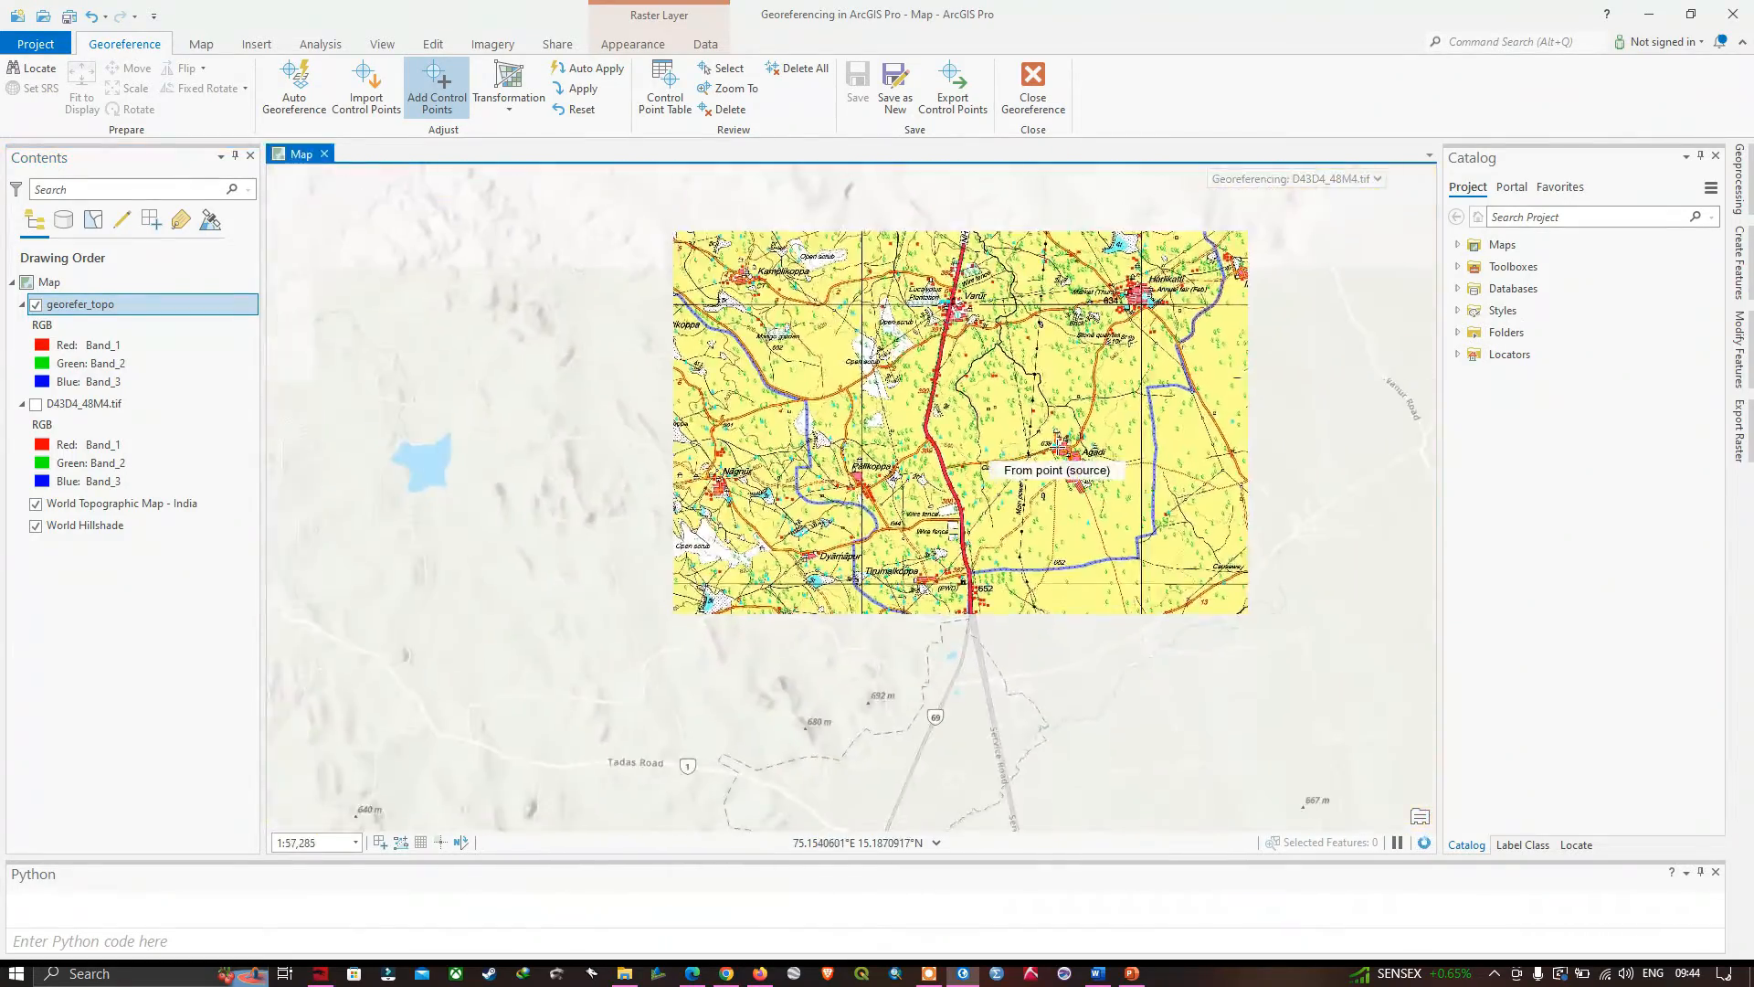
{"action": "scroll", "coordinate": [1057, 448], "scroll_direction": "down", "scroll_amount": 2}
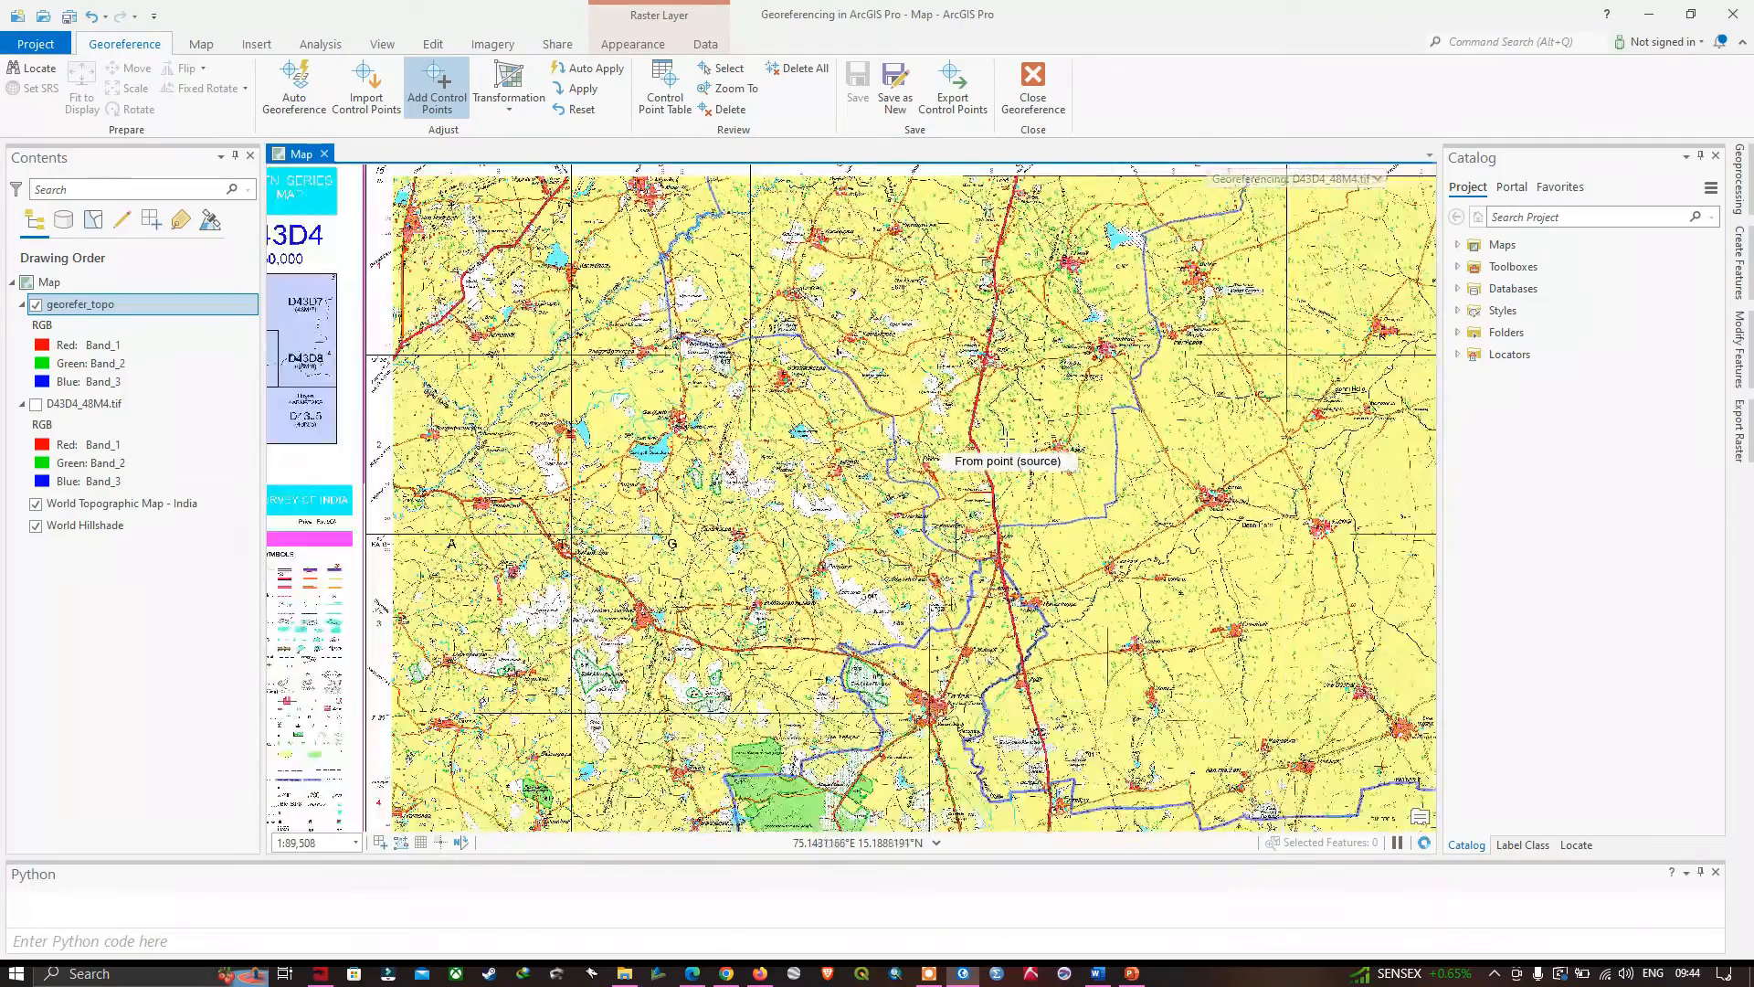
{"action": "scroll", "coordinate": [850, 604], "scroll_direction": "down", "scroll_amount": 2}
{"action": "scroll", "coordinate": [855, 631], "scroll_direction": "up", "scroll_amount": 5}
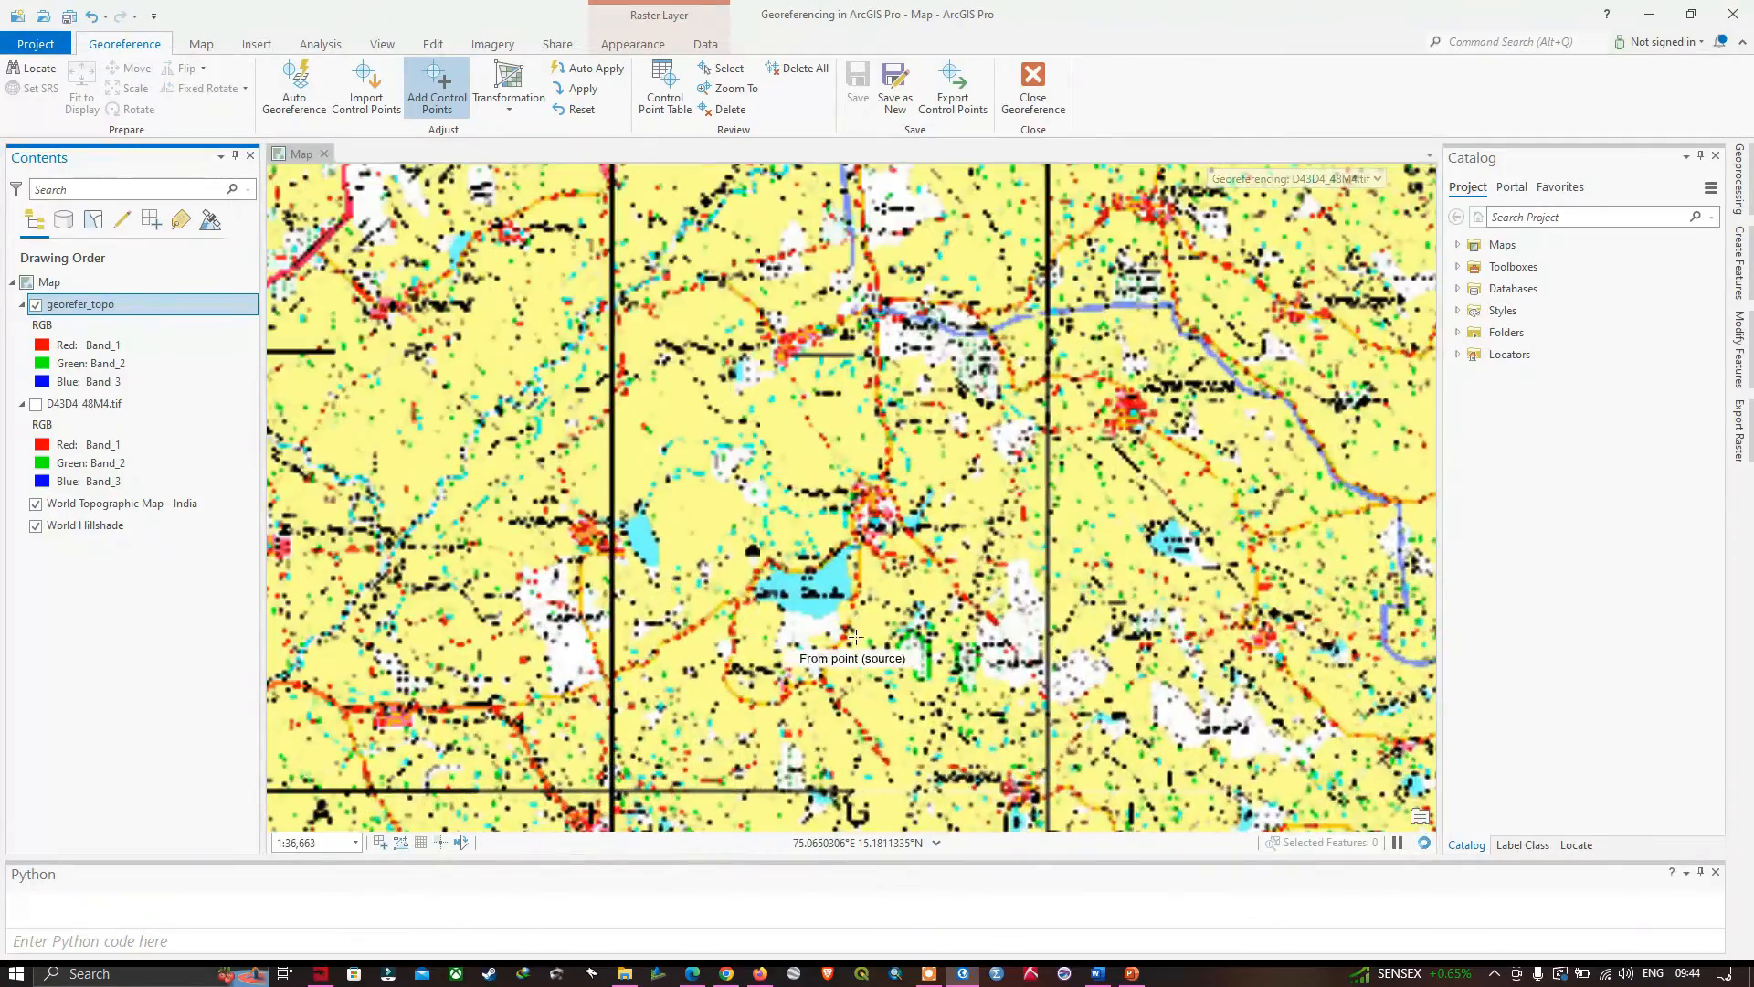
{"action": "scroll", "coordinate": [854, 636], "scroll_direction": "up", "scroll_amount": 4}
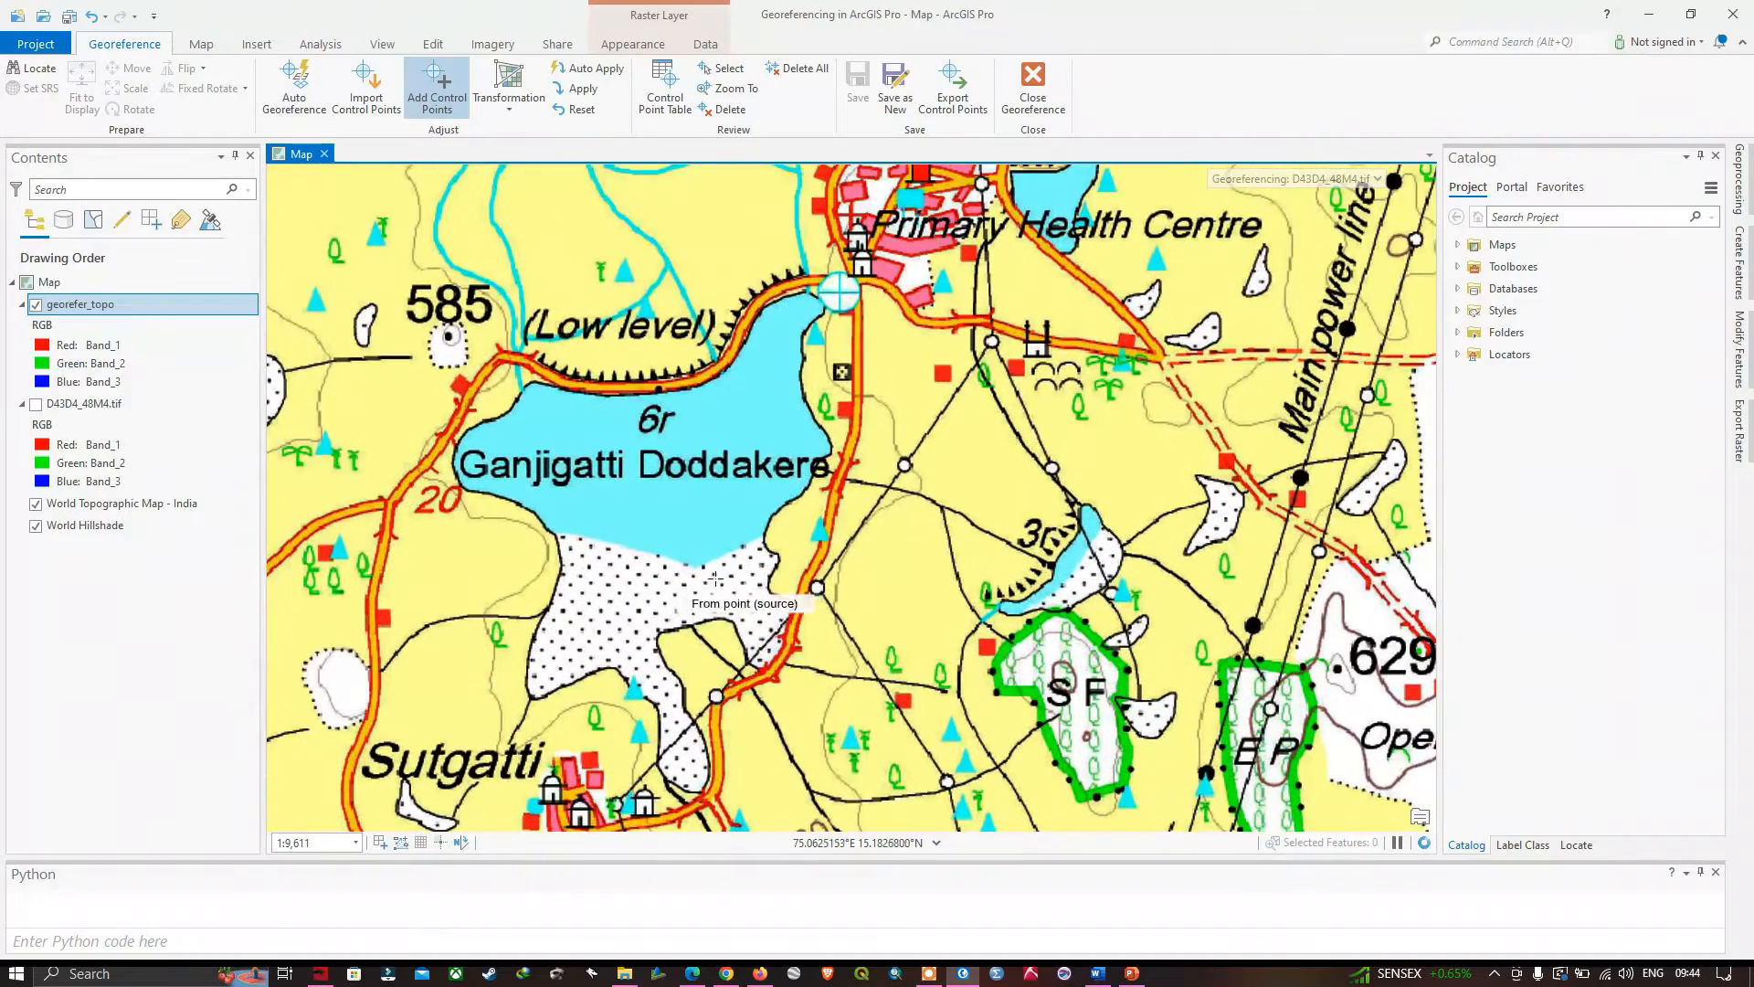
- Compare the Ganjigatti Doddakere lake with the basemap by repeatedly hiding and showing the georefer_topo layer
{"action": "left_click", "coordinate": [35, 305]}
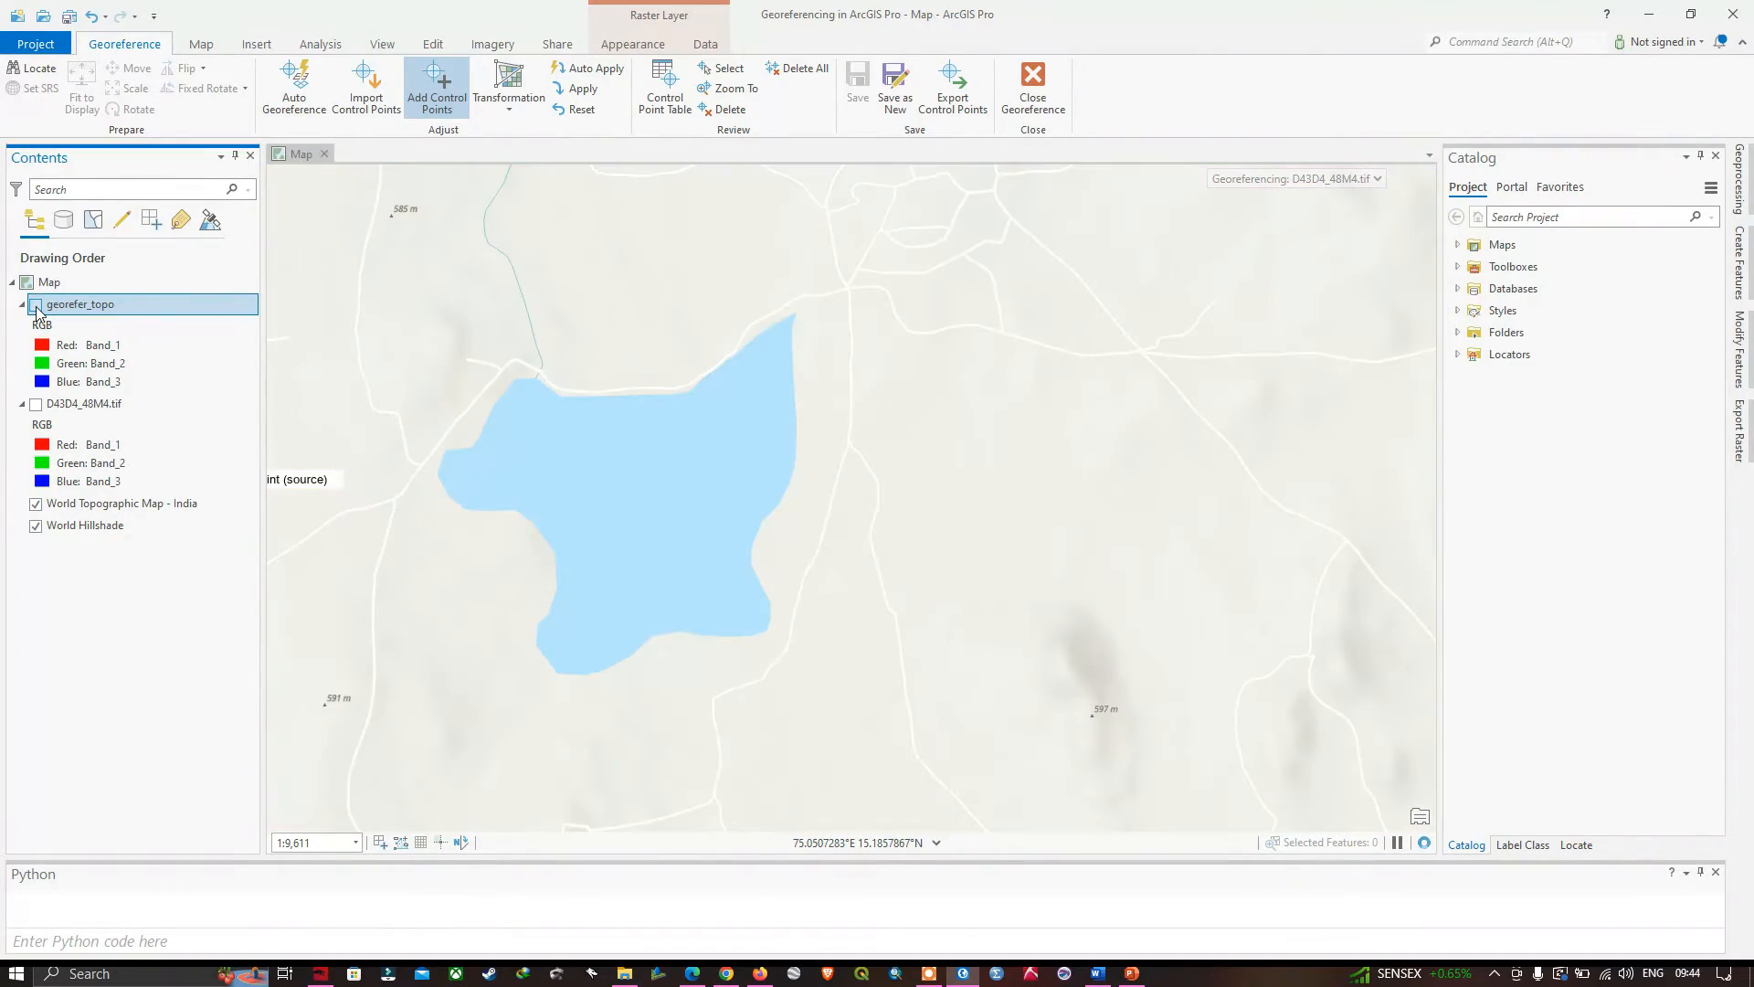
{"action": "left_click", "coordinate": [36, 305]}
{"action": "left_click", "coordinate": [36, 305]}
{"action": "left_click", "coordinate": [36, 305]}
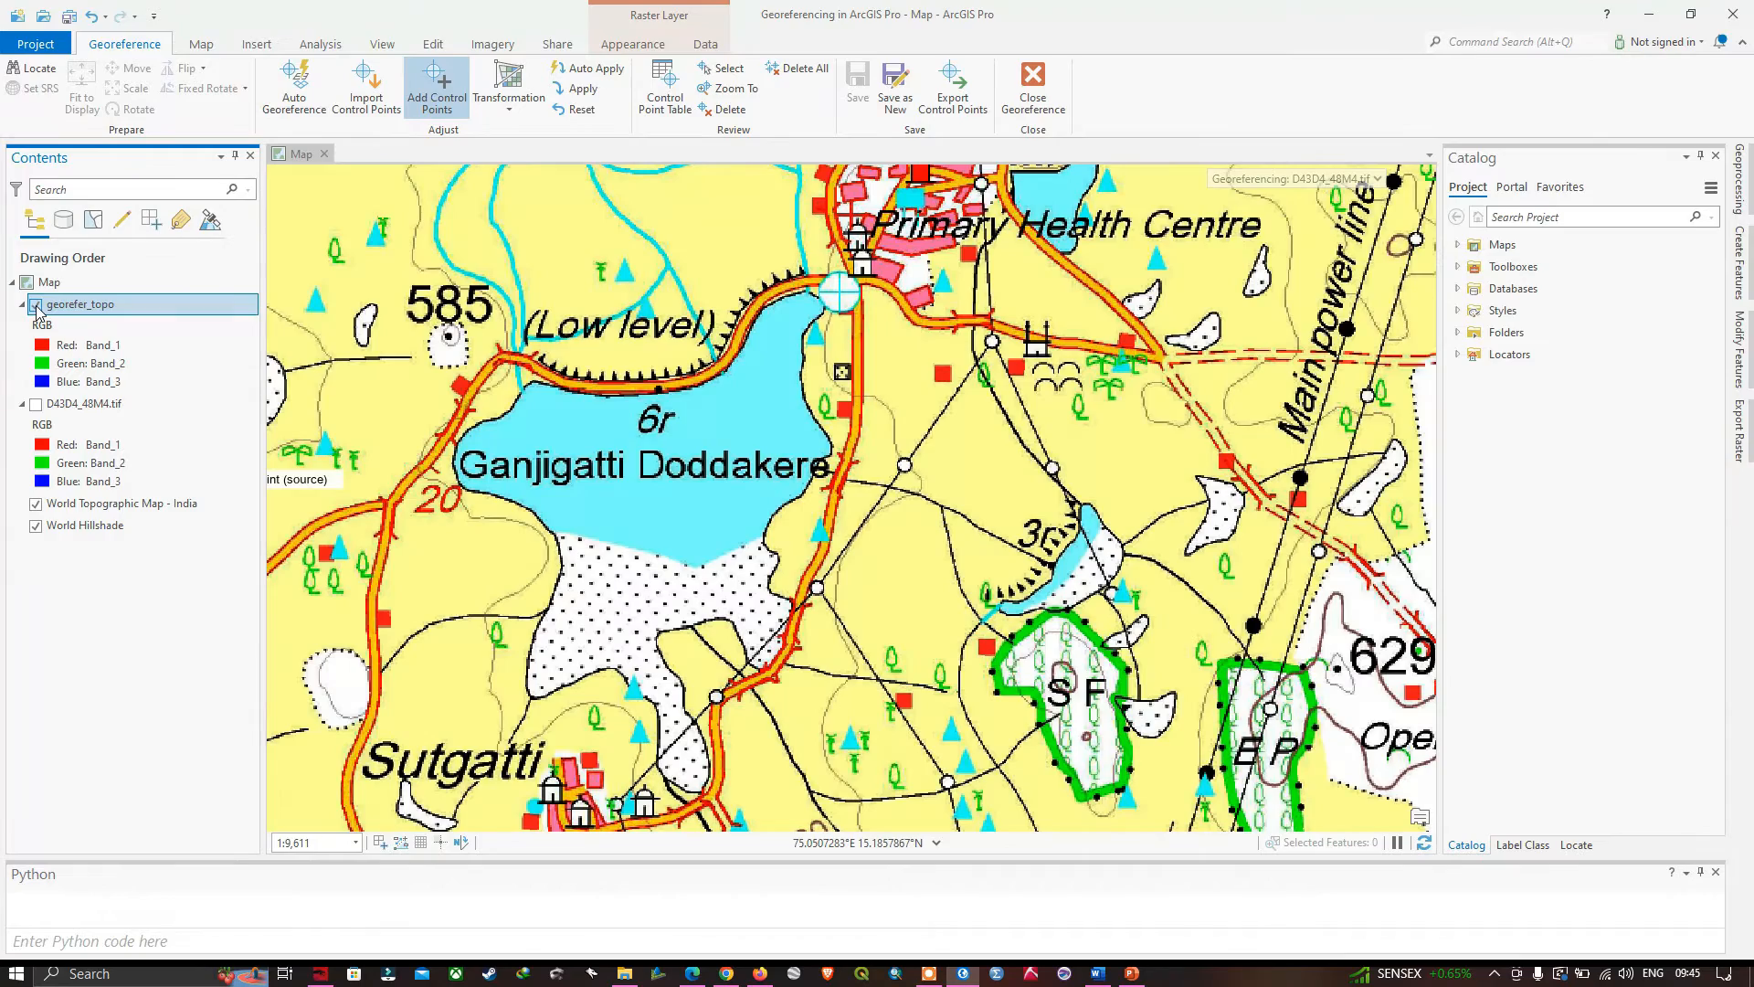
{"action": "left_click", "coordinate": [36, 306]}
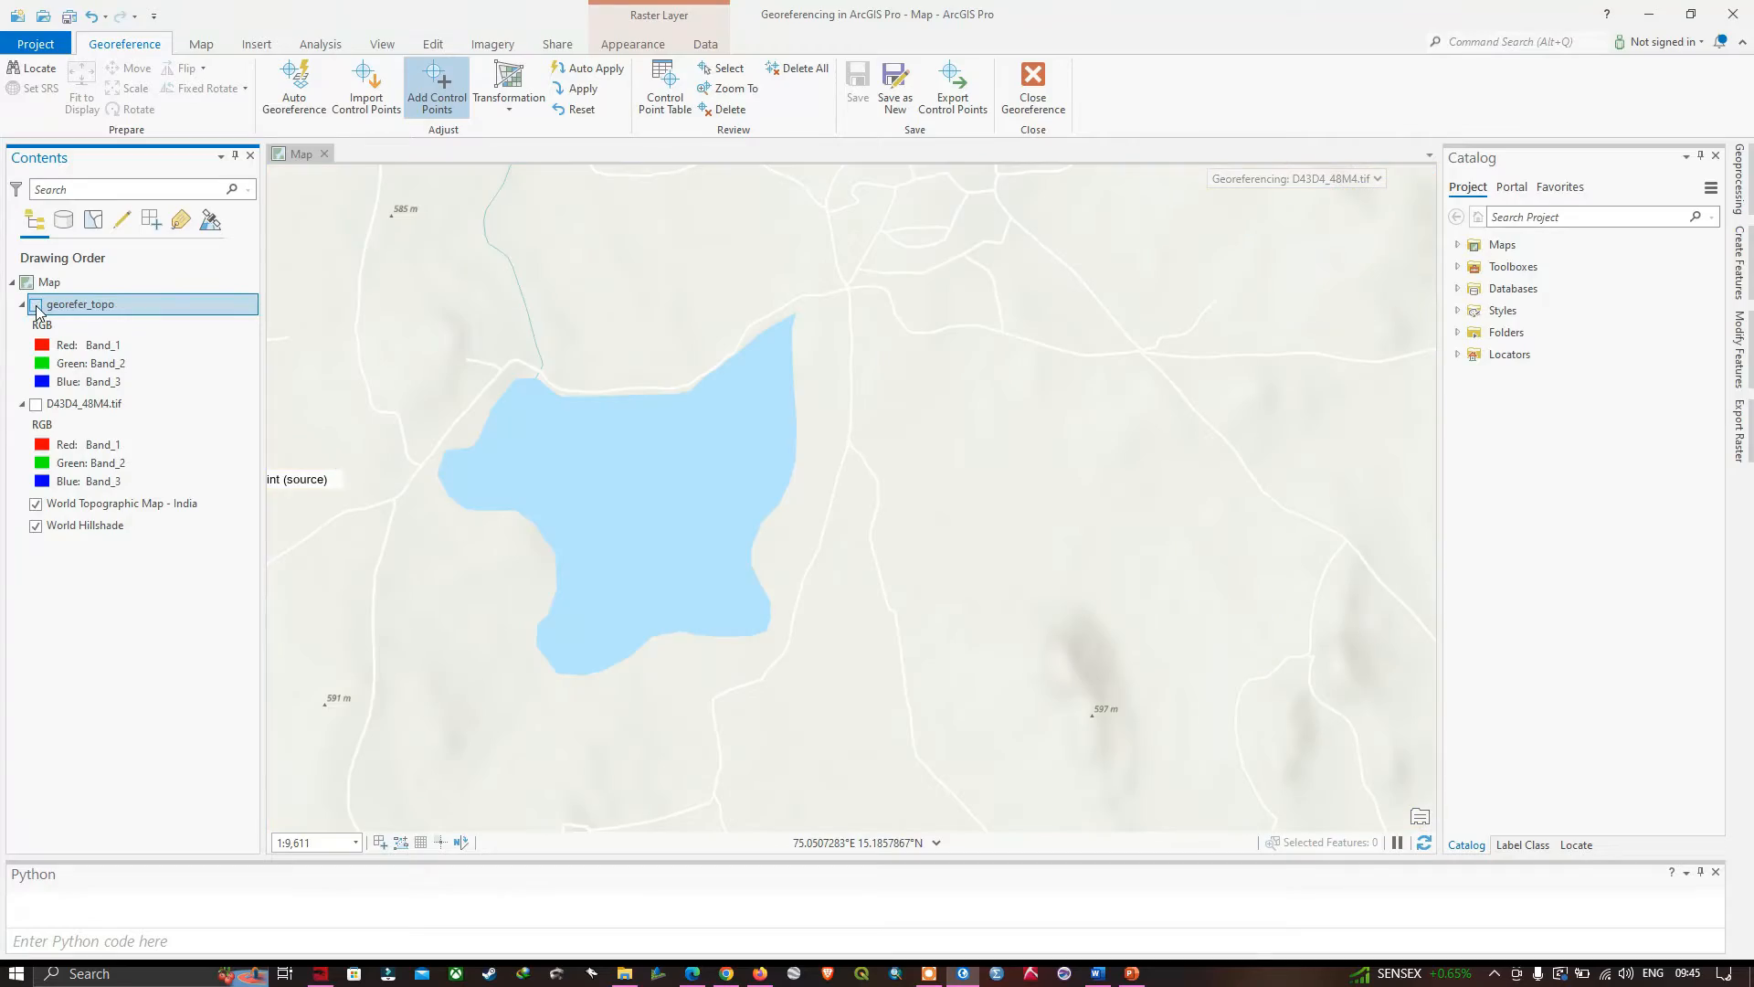
{"action": "left_click", "coordinate": [35, 306]}
- Check the exported raster's alignment at the Attiveri Kere lake by hiding and showing georefer_topo over the basemap
{"action": "scroll", "coordinate": [739, 484], "scroll_direction": "down", "scroll_amount": 5}
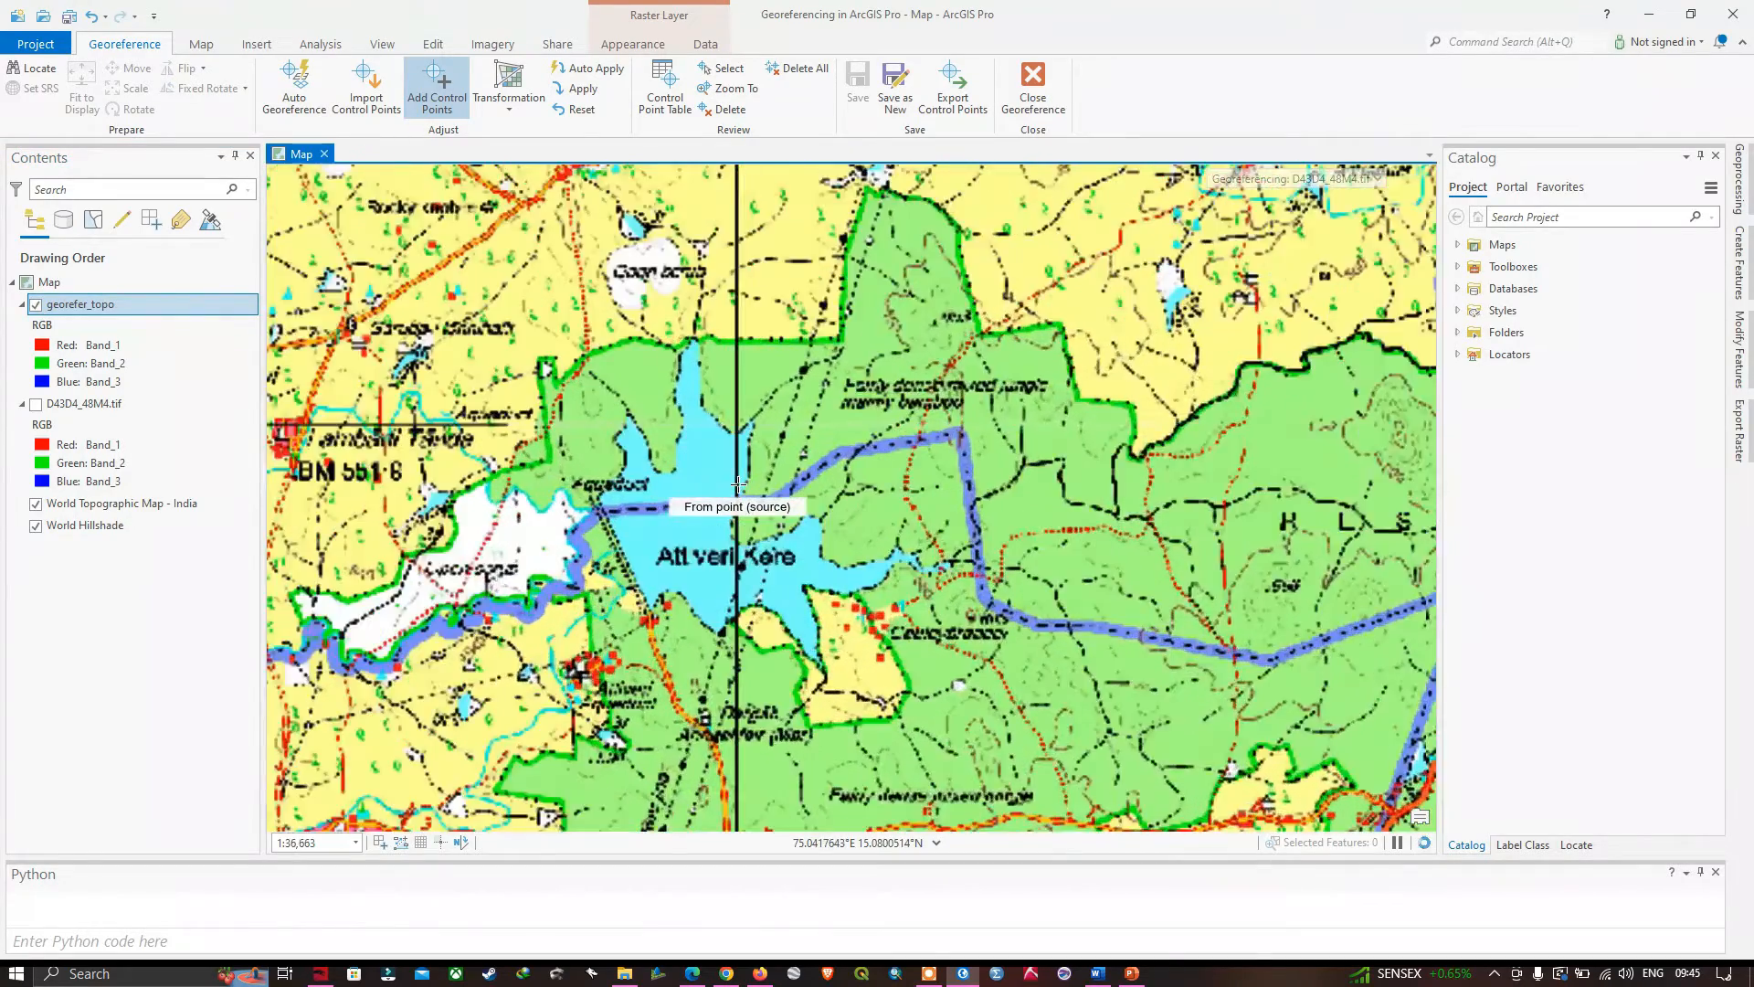
{"action": "scroll", "coordinate": [739, 484], "scroll_direction": "up", "scroll_amount": 3}
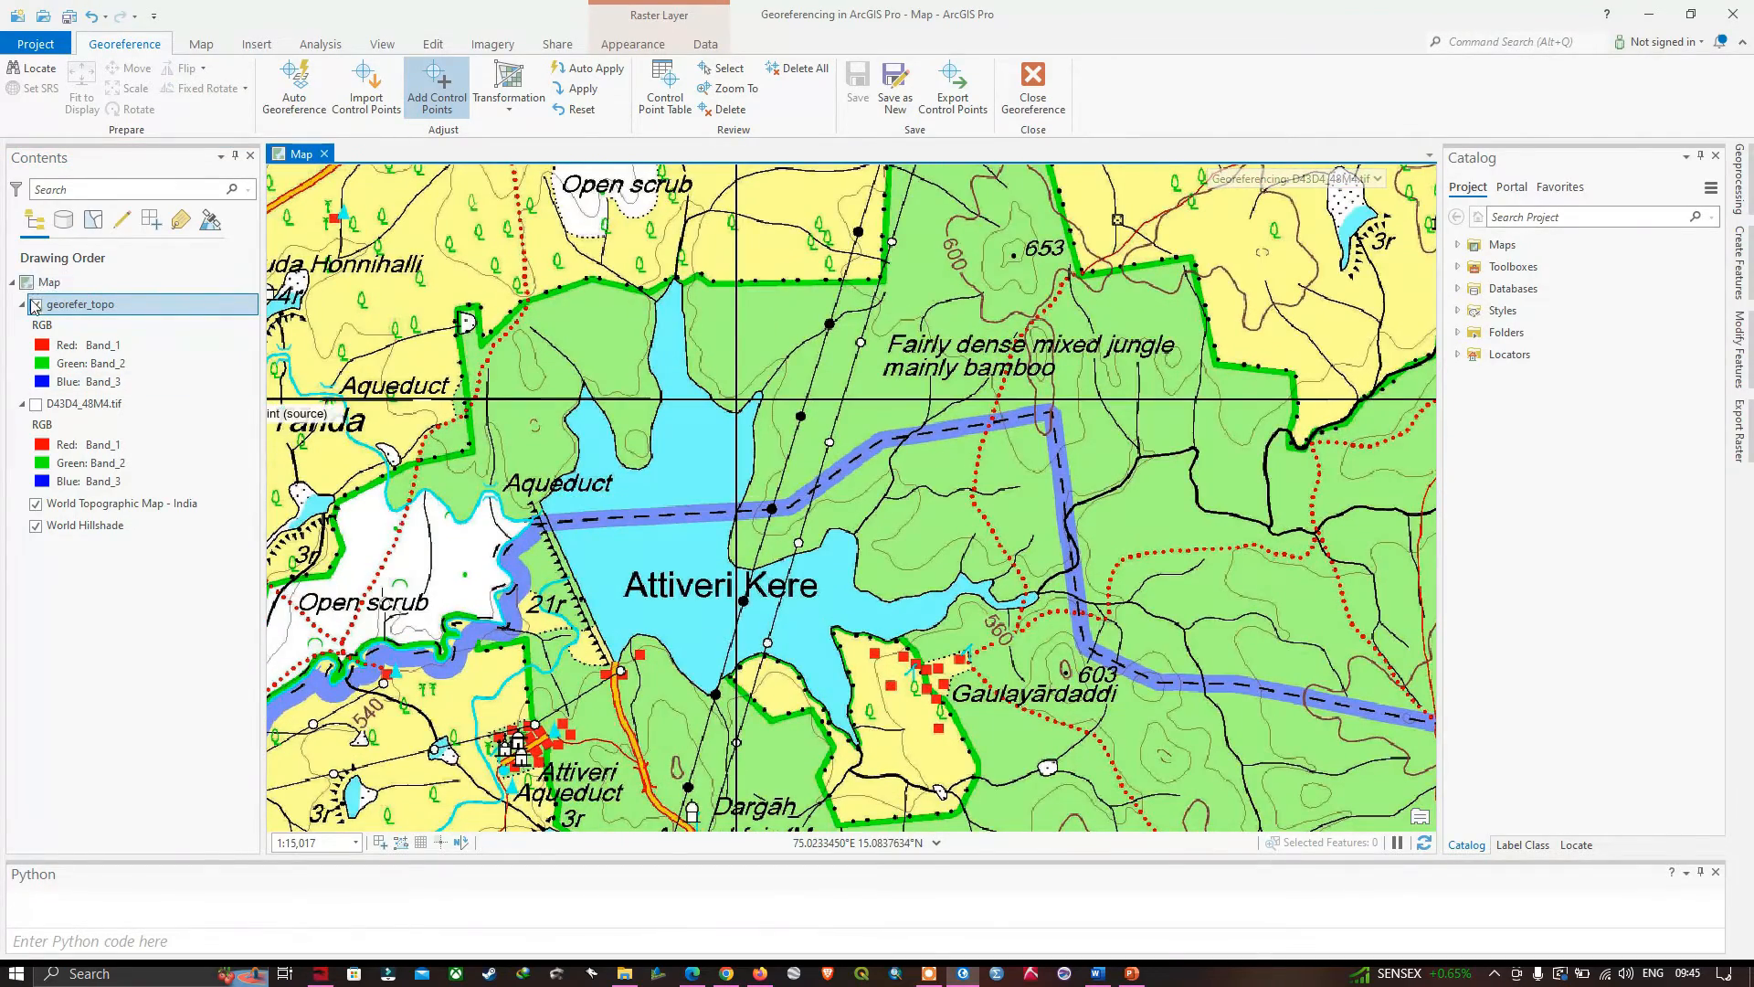
{"action": "left_click", "coordinate": [35, 305]}
{"action": "left_click", "coordinate": [35, 305]}
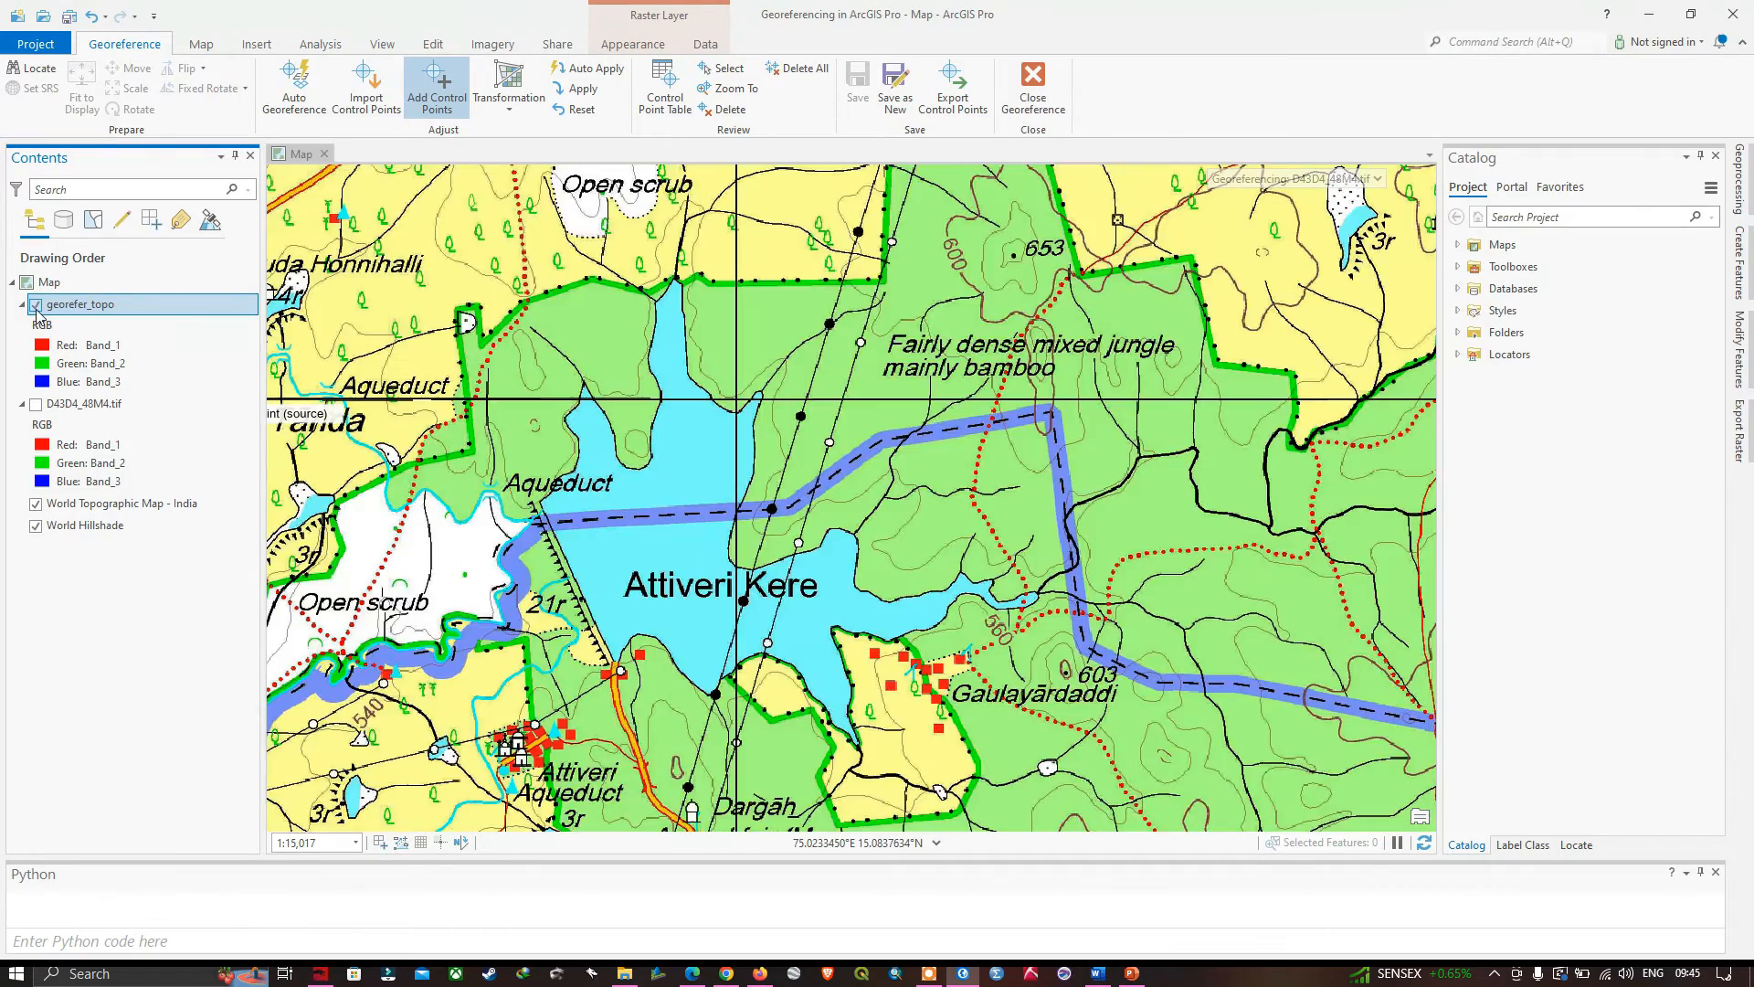
{"action": "left_click", "coordinate": [36, 305]}
{"action": "left_click", "coordinate": [35, 307]}
{"action": "scroll", "coordinate": [880, 407], "scroll_direction": "down", "scroll_amount": 10}
{"action": "scroll", "coordinate": [901, 503], "scroll_direction": "down", "scroll_amount": 4}
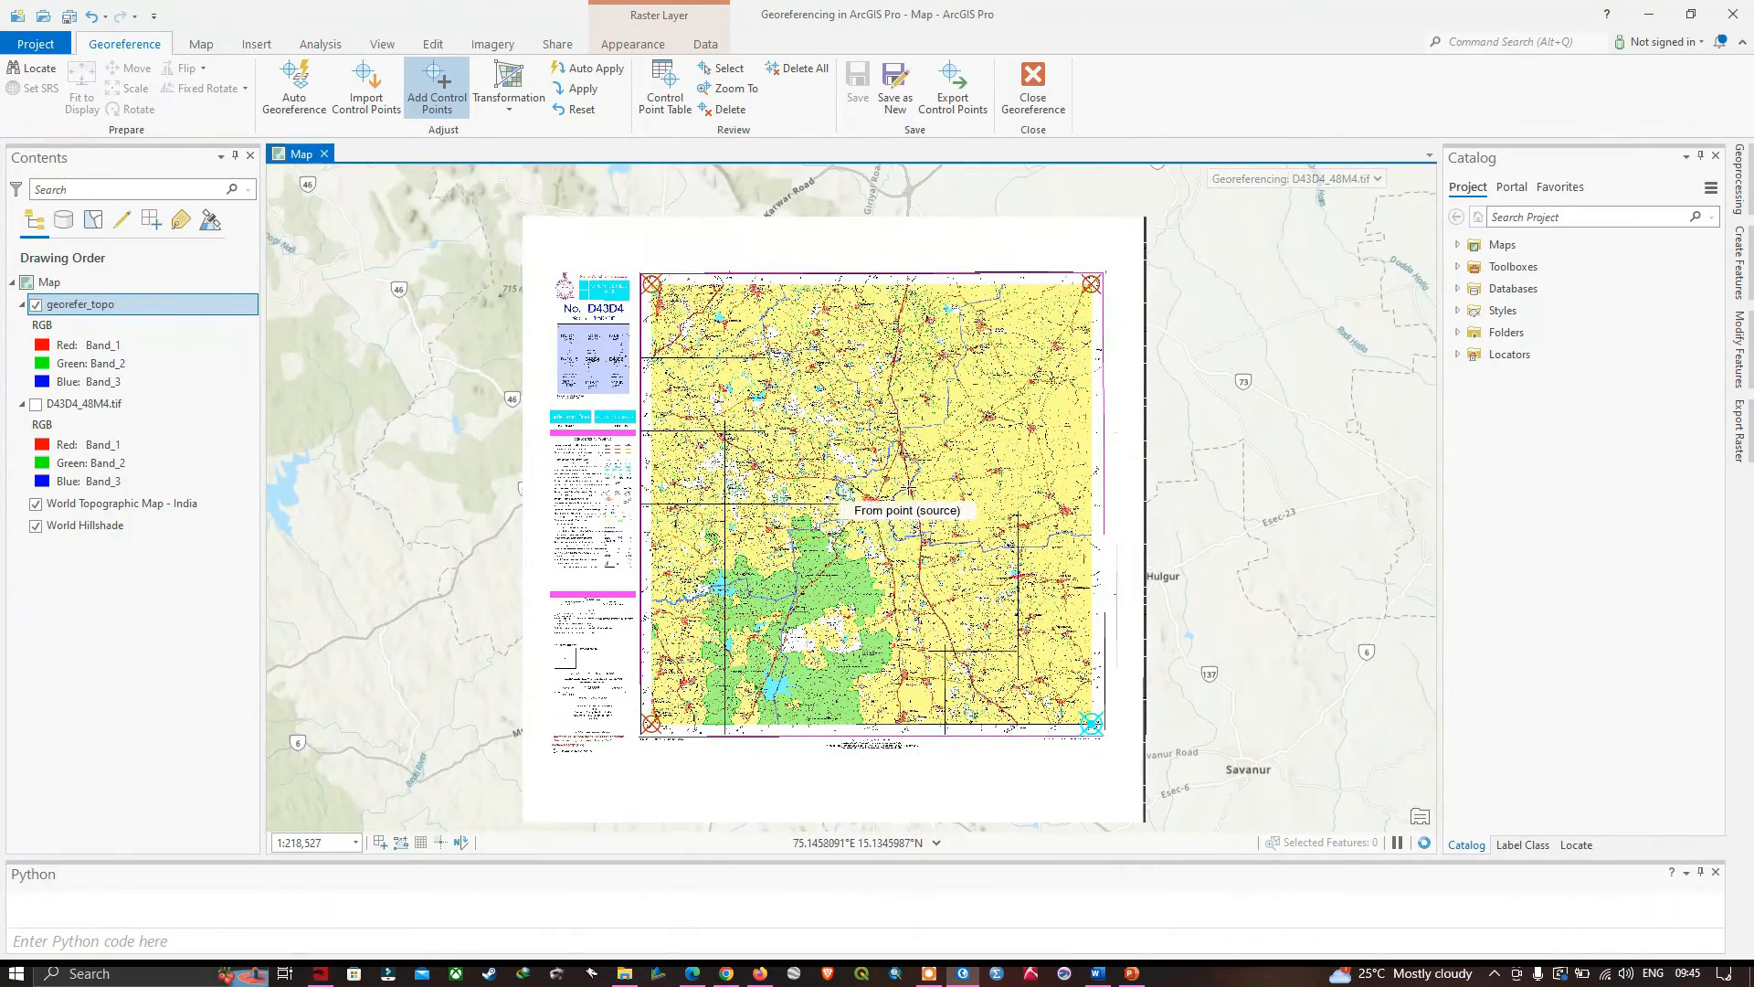
{"action": "scroll", "coordinate": [901, 504], "scroll_direction": "up", "scroll_amount": 4}
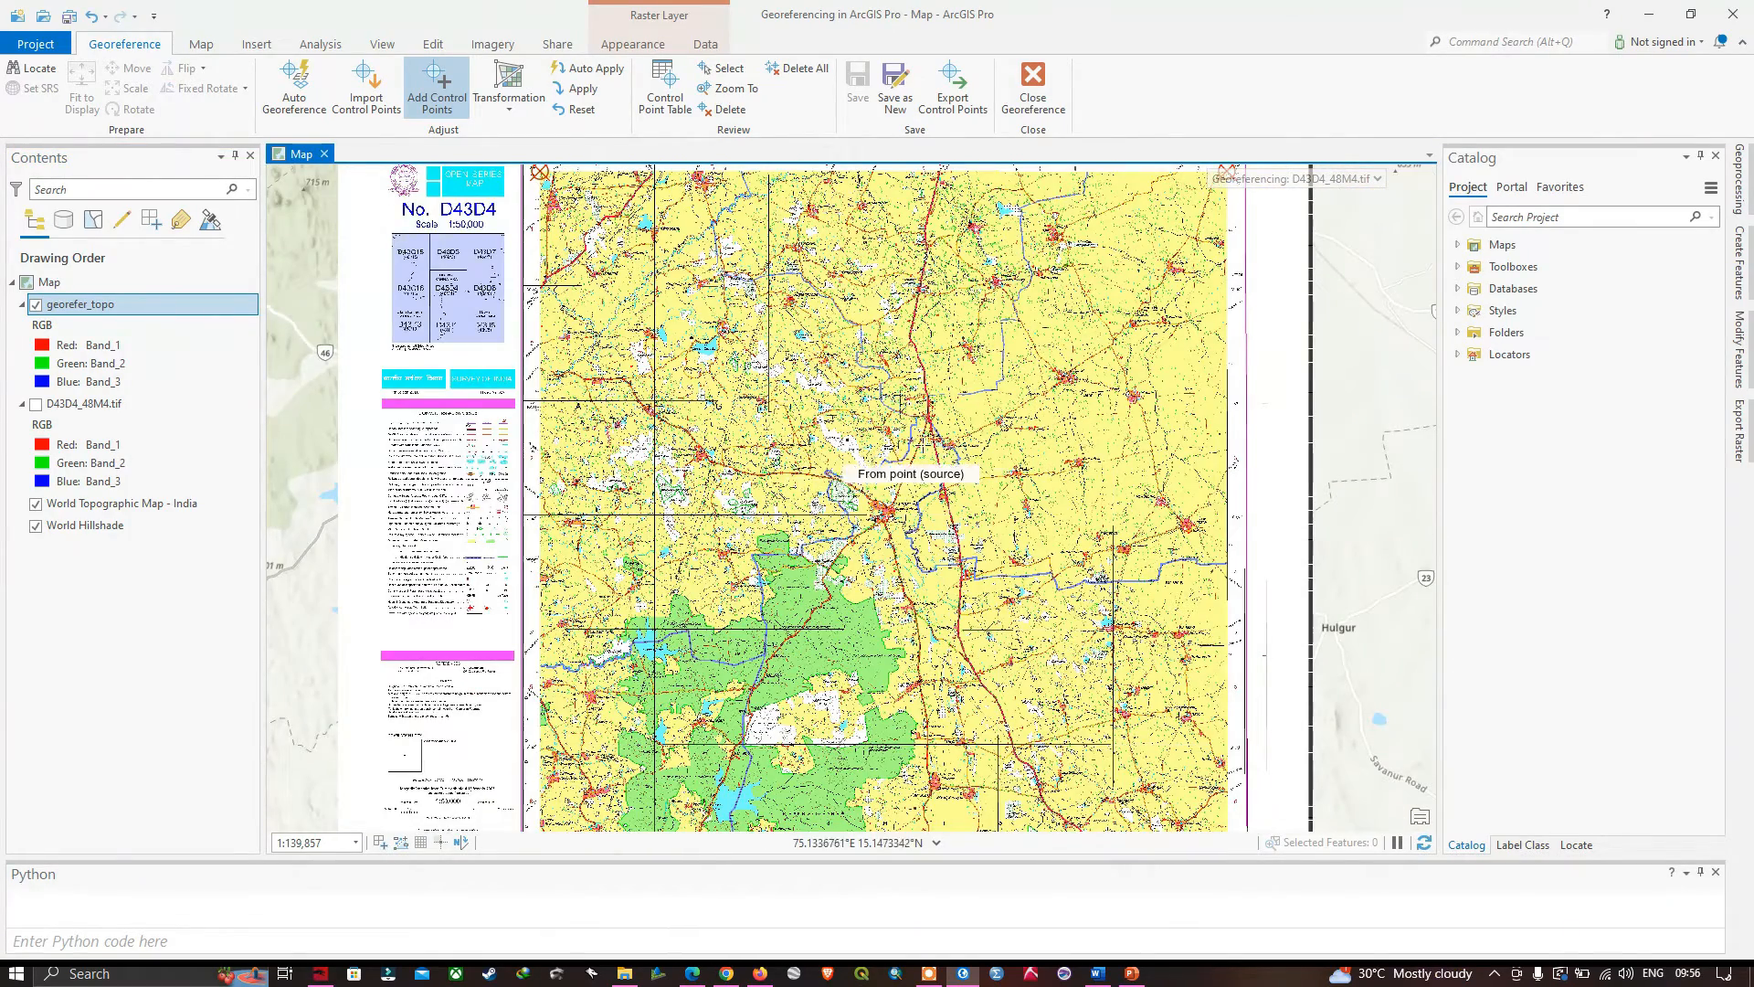
{"action": "scroll", "coordinate": [937, 430], "scroll_direction": "down", "scroll_amount": 4}
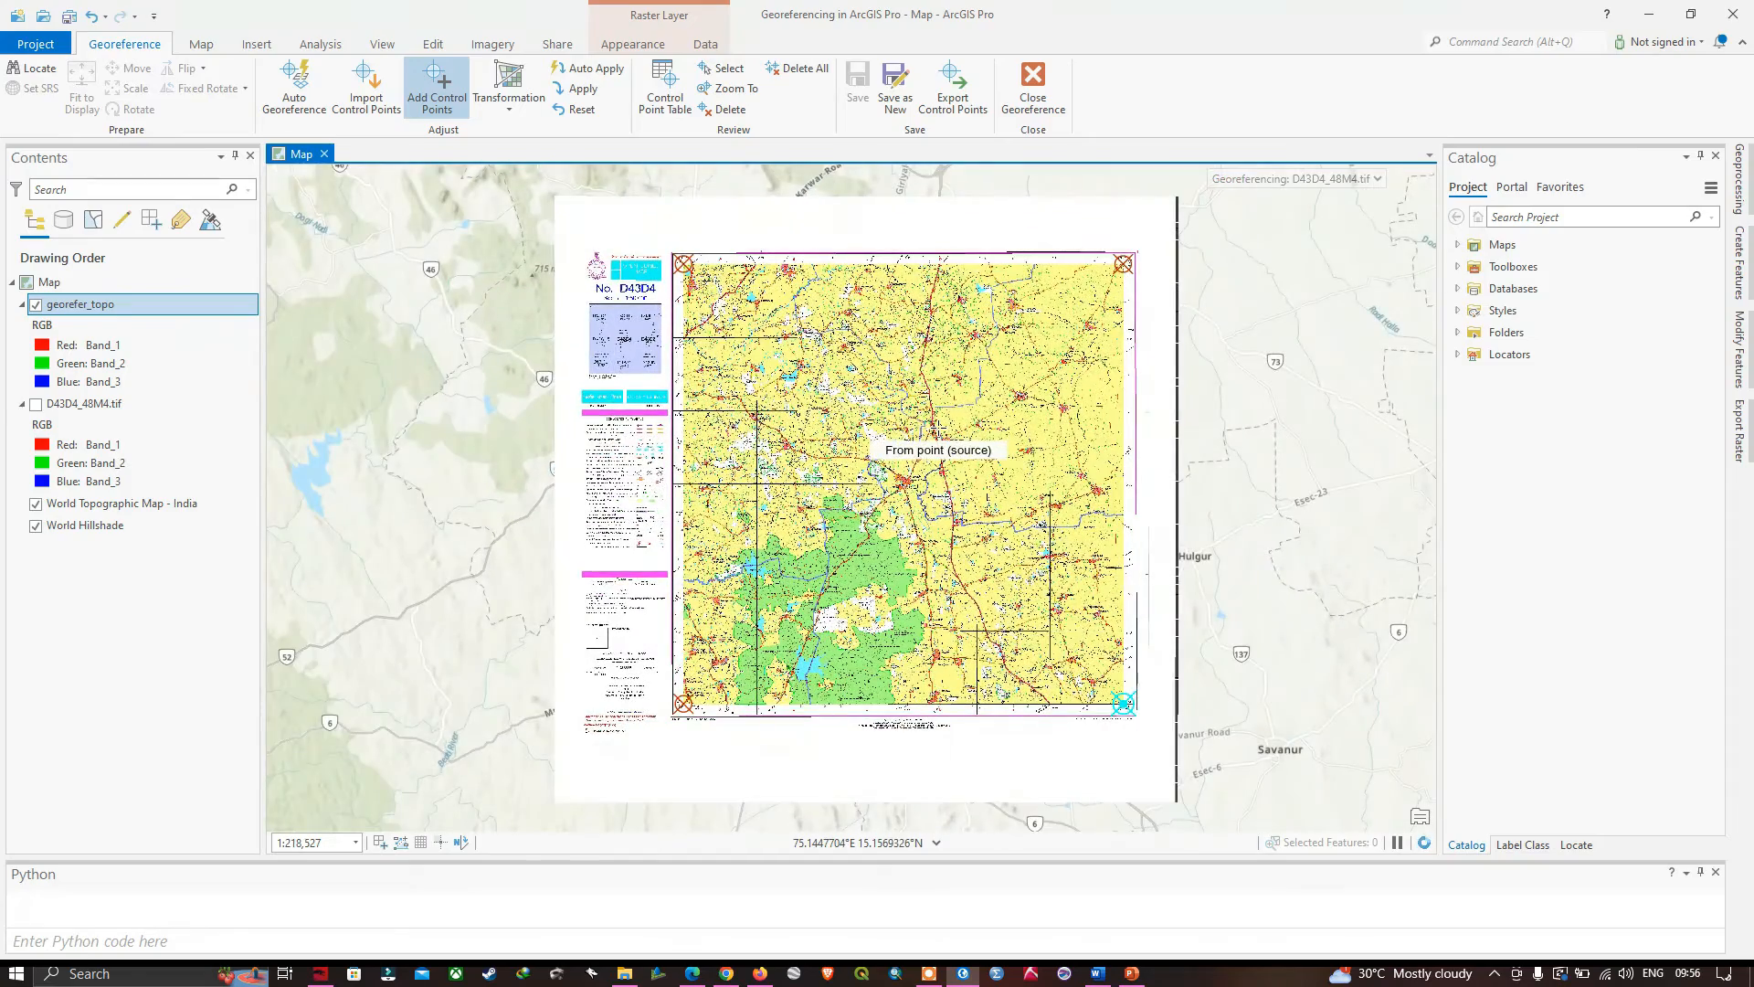
{"action": "scroll", "coordinate": [939, 428], "scroll_direction": "up", "scroll_amount": 4}
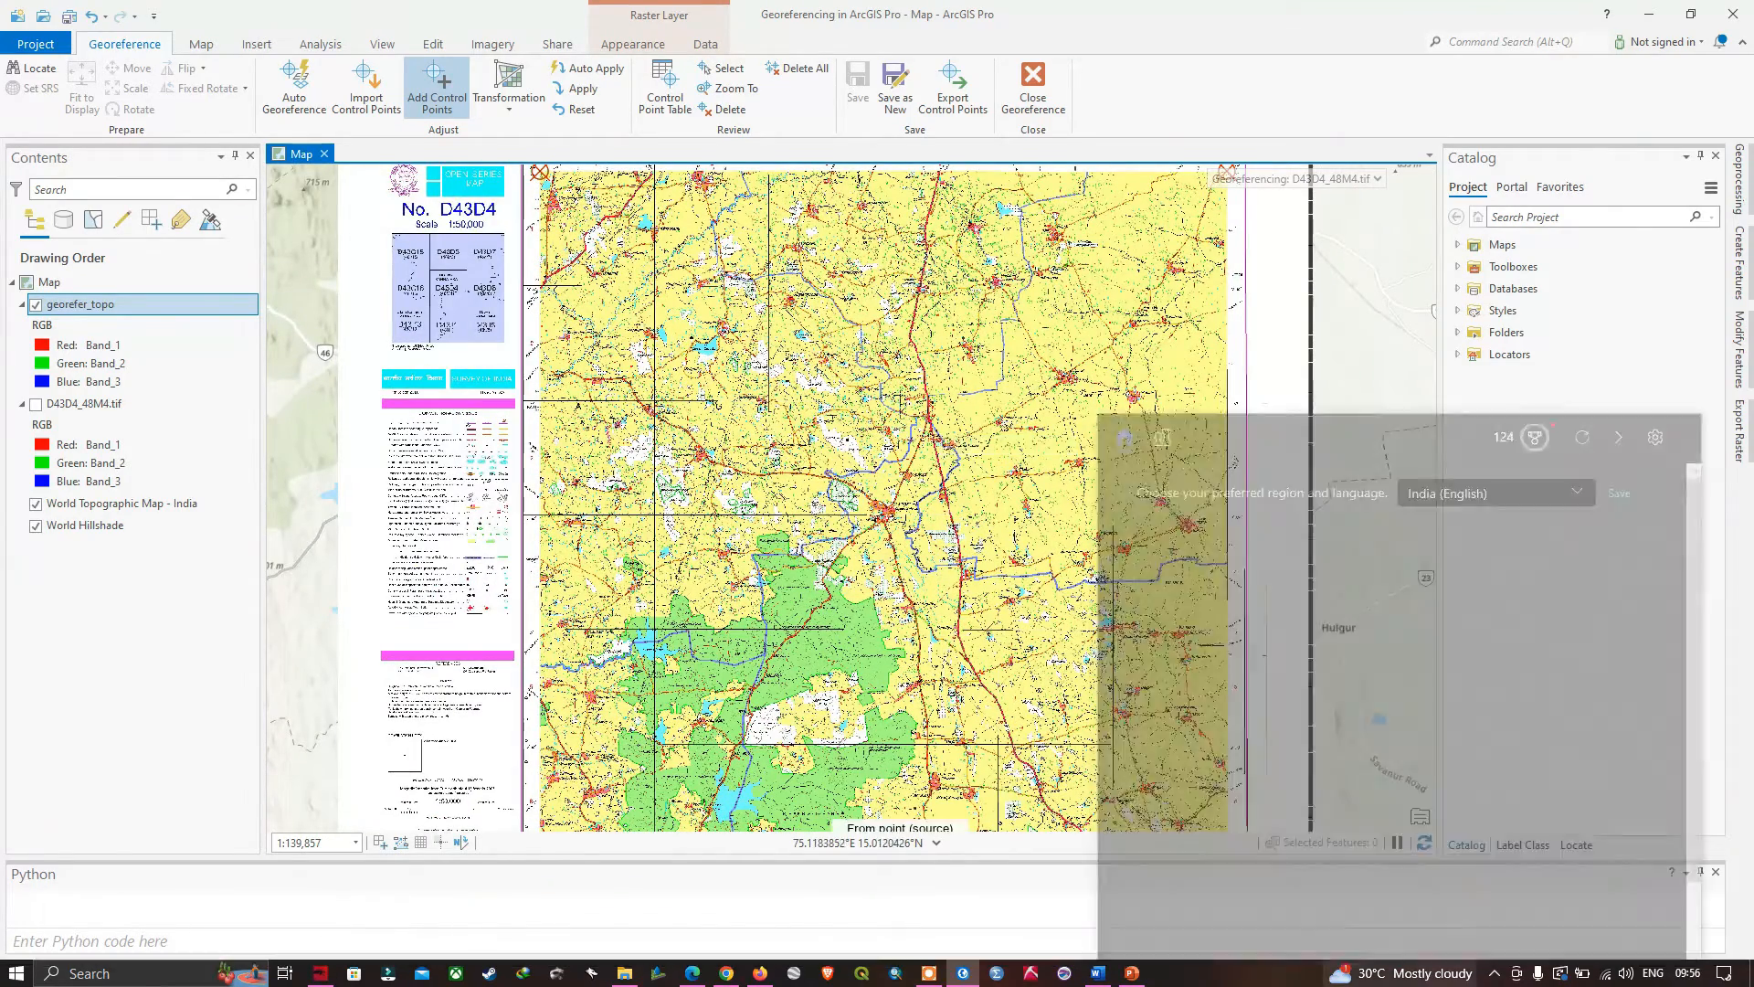
- Close the georeferencing session and inspect the georefer_topo sheet around the Attiveri Kere lake and the reserved forest
{"action": "left_click", "coordinate": [964, 701]}
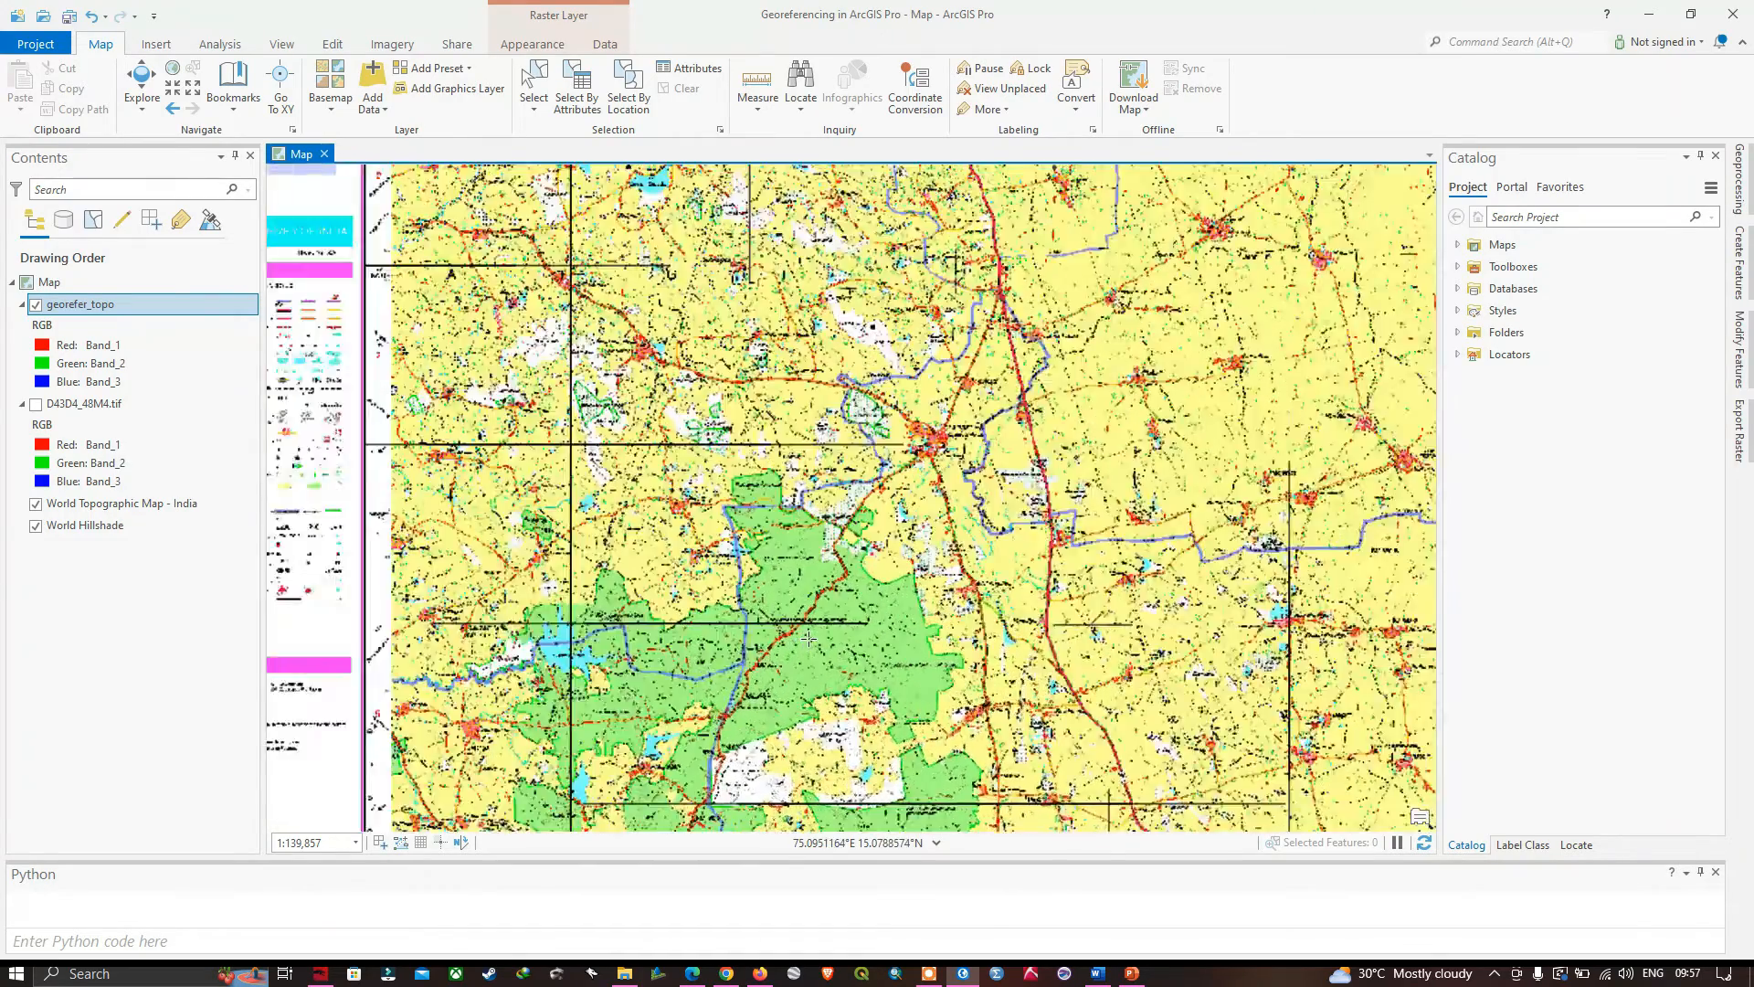
{"action": "scroll", "coordinate": [767, 651], "scroll_direction": "up", "scroll_amount": 4}
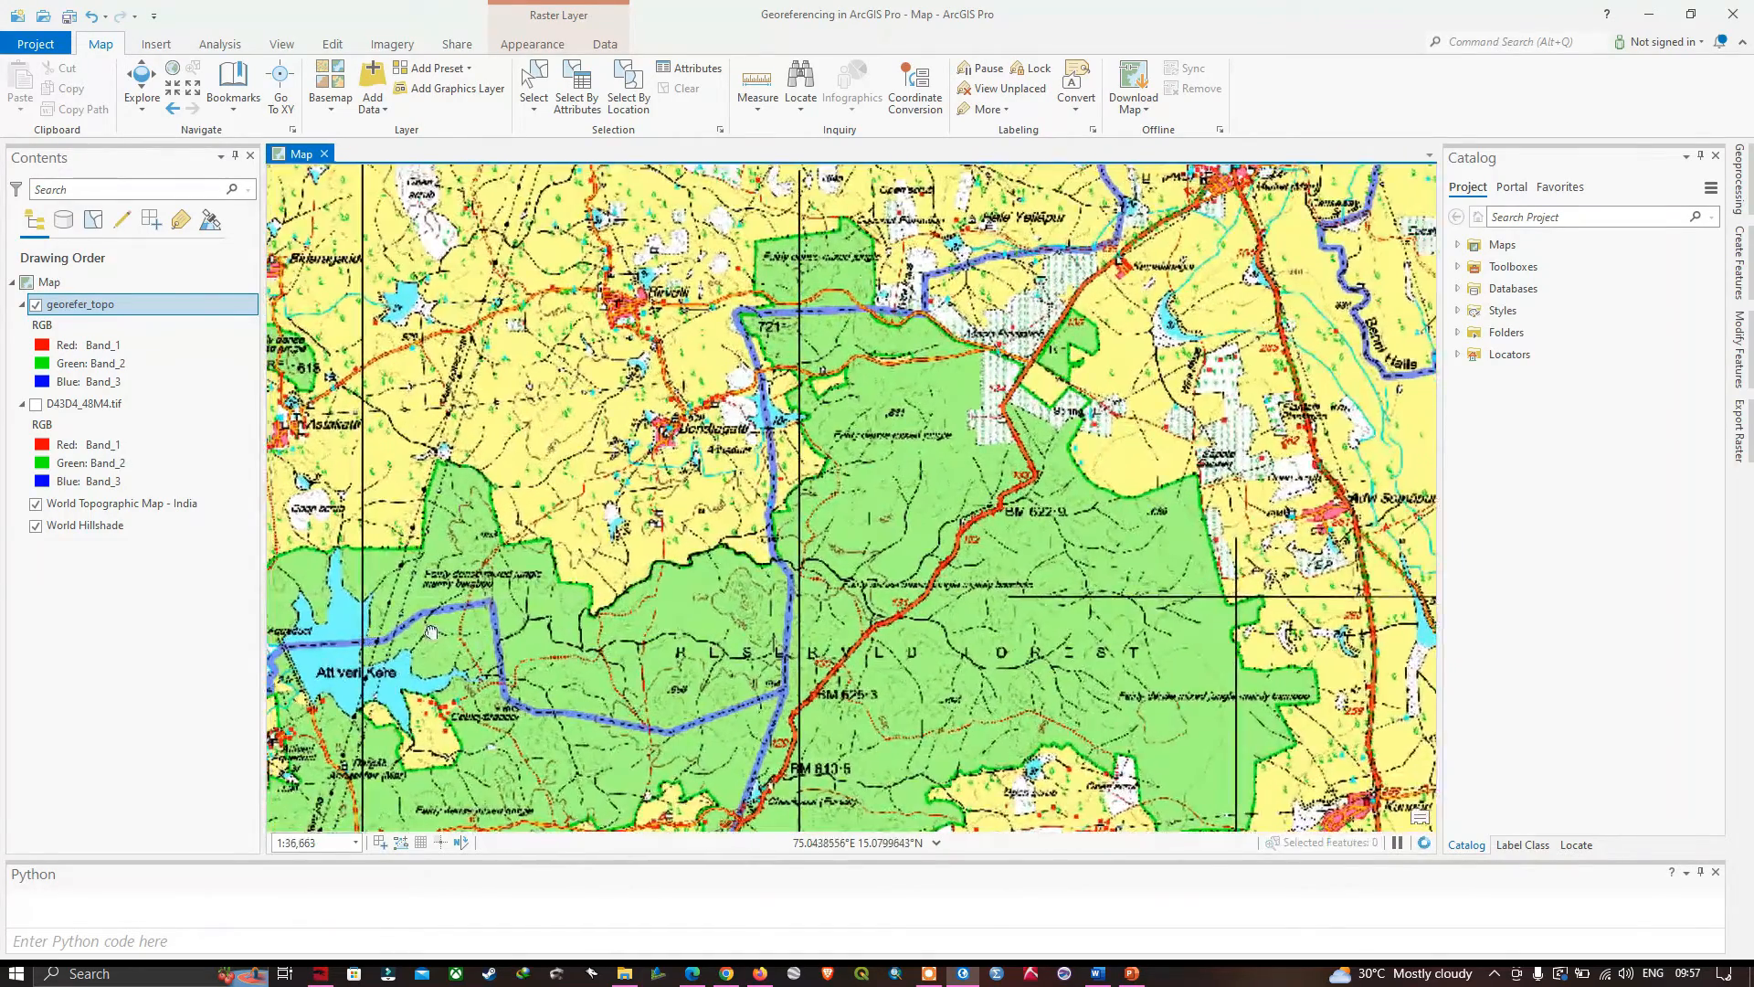
{"action": "left_click_drag", "start_coordinate": [431, 632], "coordinate": [743, 608]}
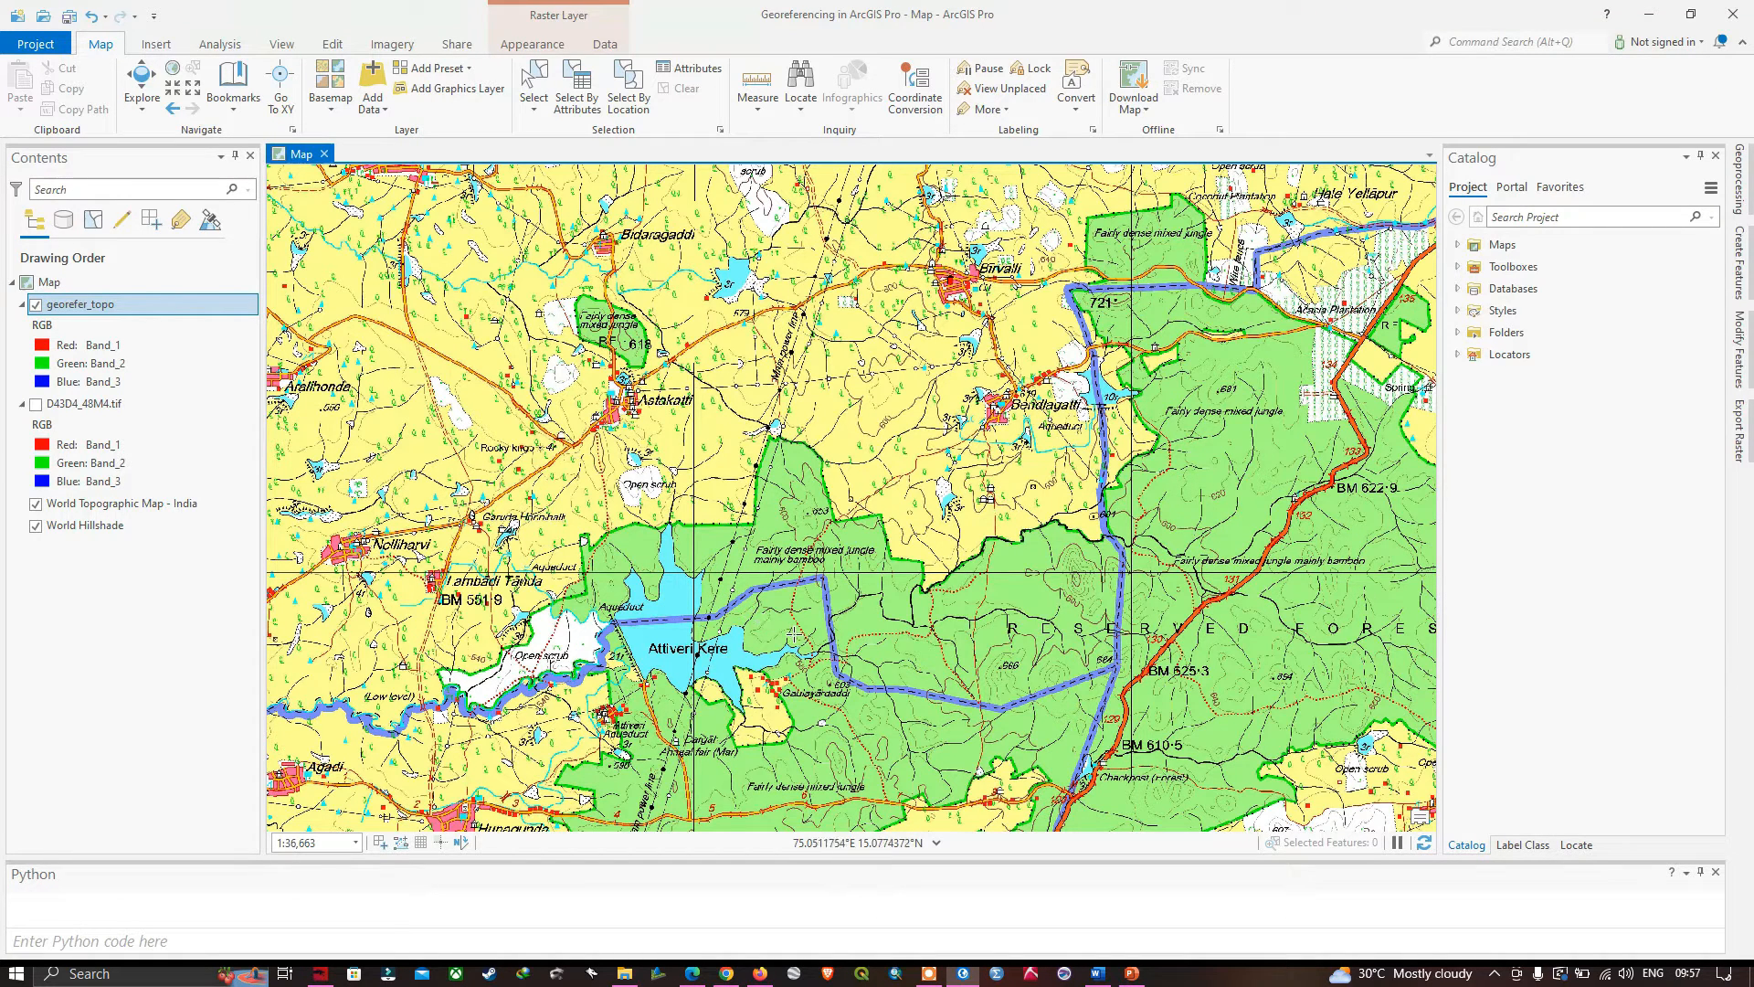
{"action": "scroll", "coordinate": [815, 644], "scroll_direction": "down", "scroll_amount": 5}
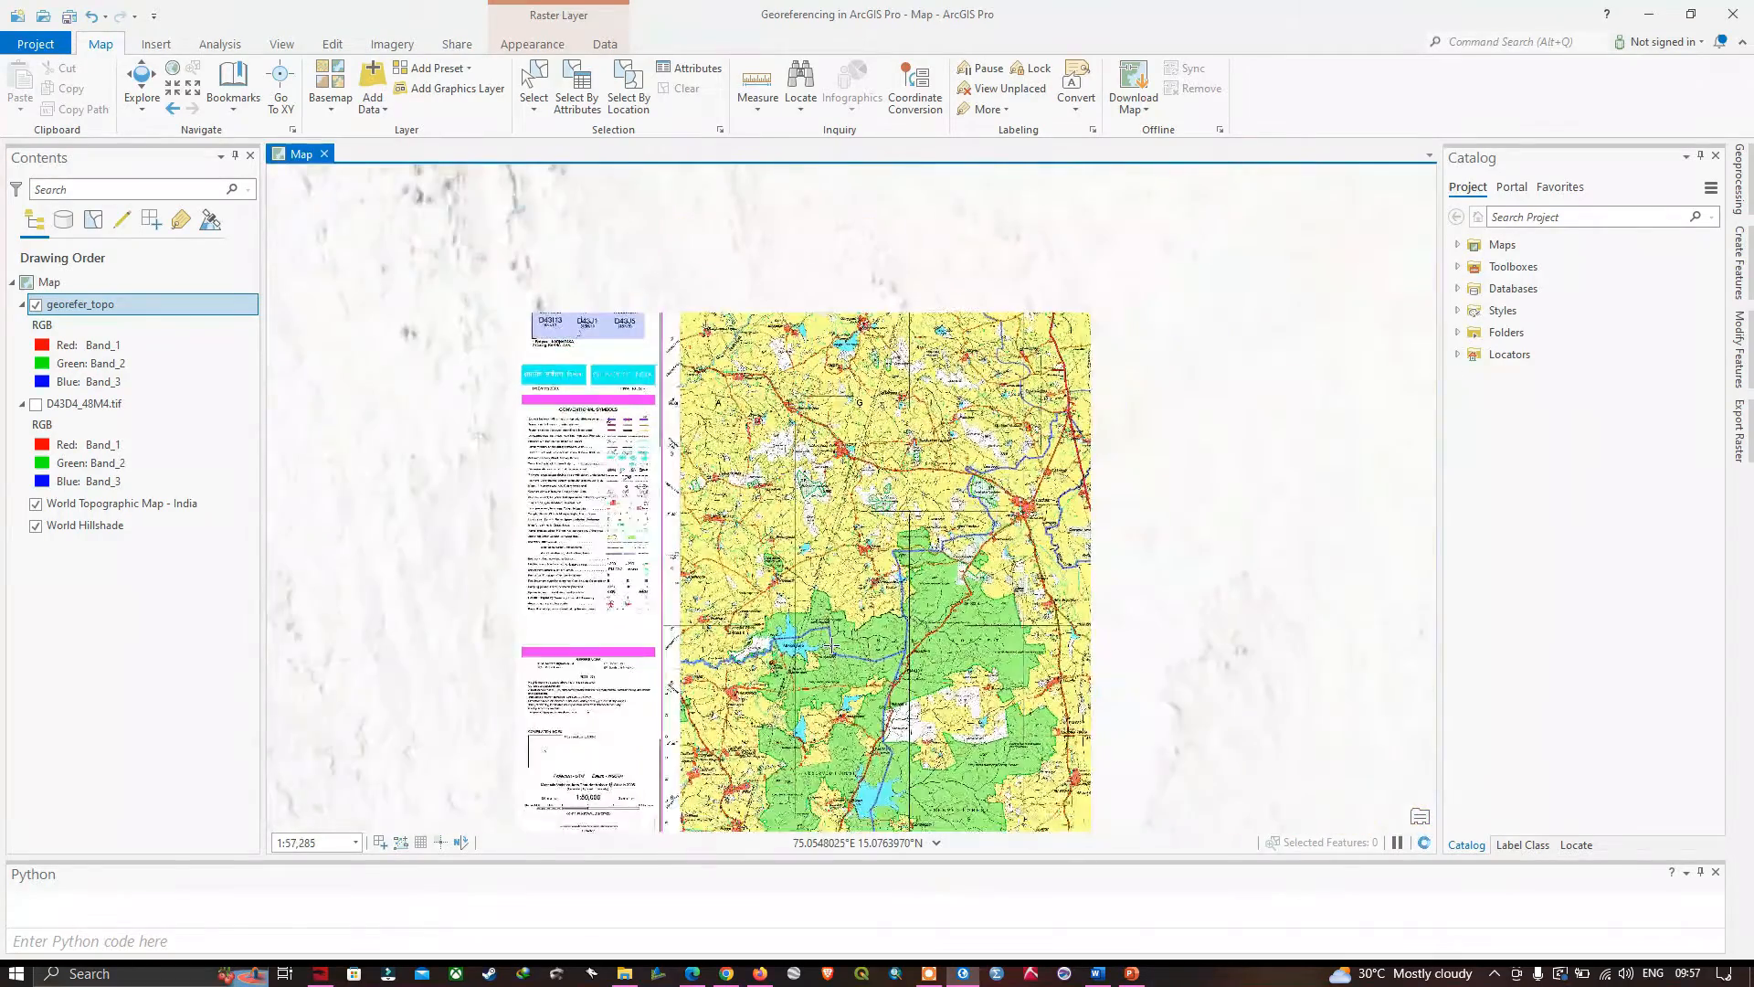
{"action": "left_click_drag", "start_coordinate": [782, 418], "coordinate": [880, 450]}
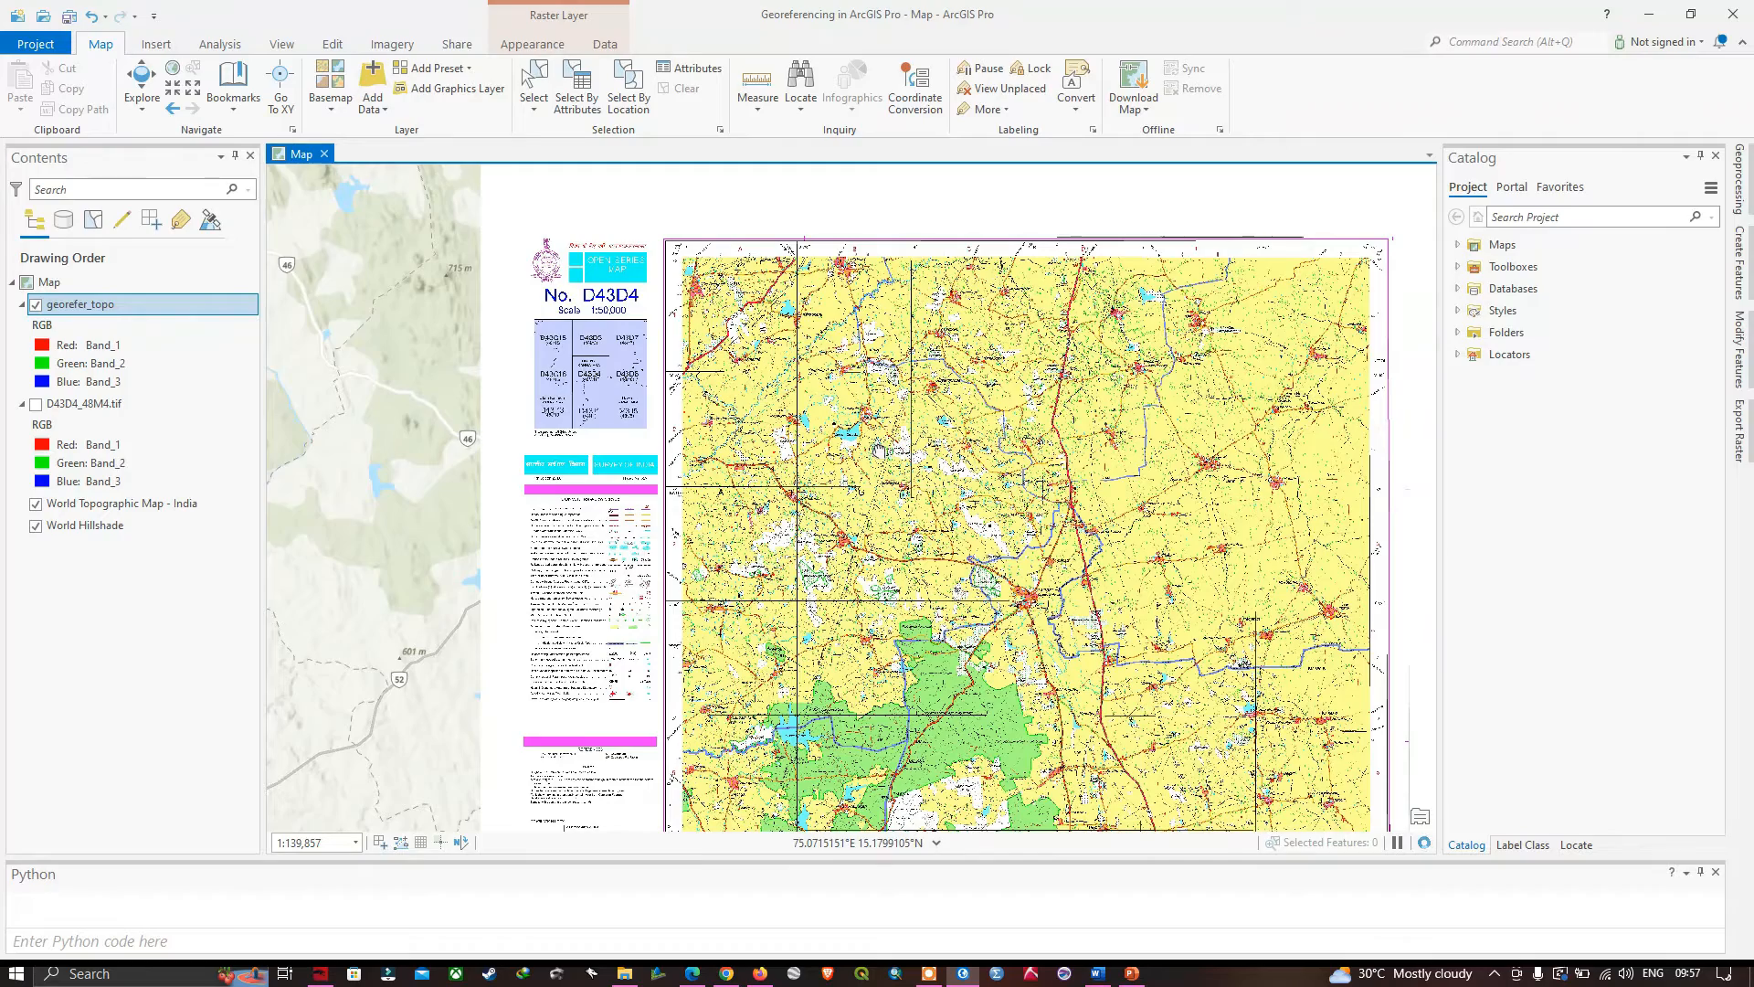
- Examine the toposheet's title block and the index of adjoining sheets around D43D4 (48M/4)
{"action": "scroll", "coordinate": [642, 369], "scroll_direction": "up", "scroll_amount": 3}
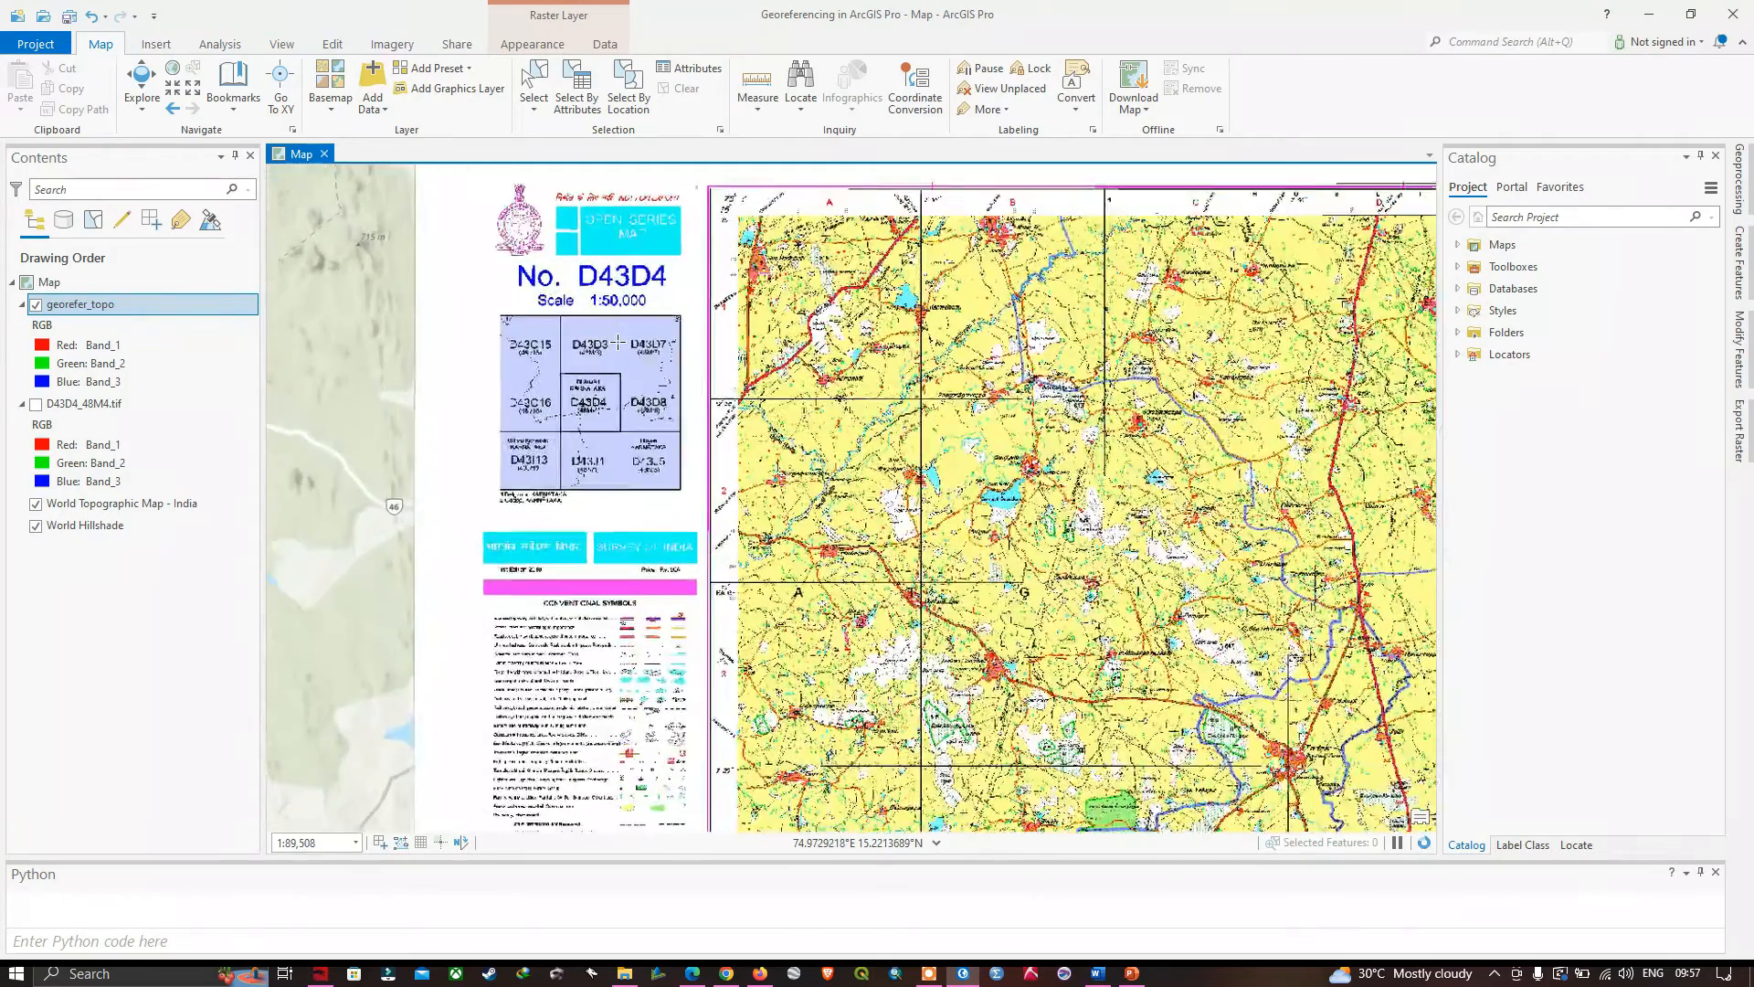
{"action": "scroll", "coordinate": [645, 430], "scroll_direction": "up", "scroll_amount": 3}
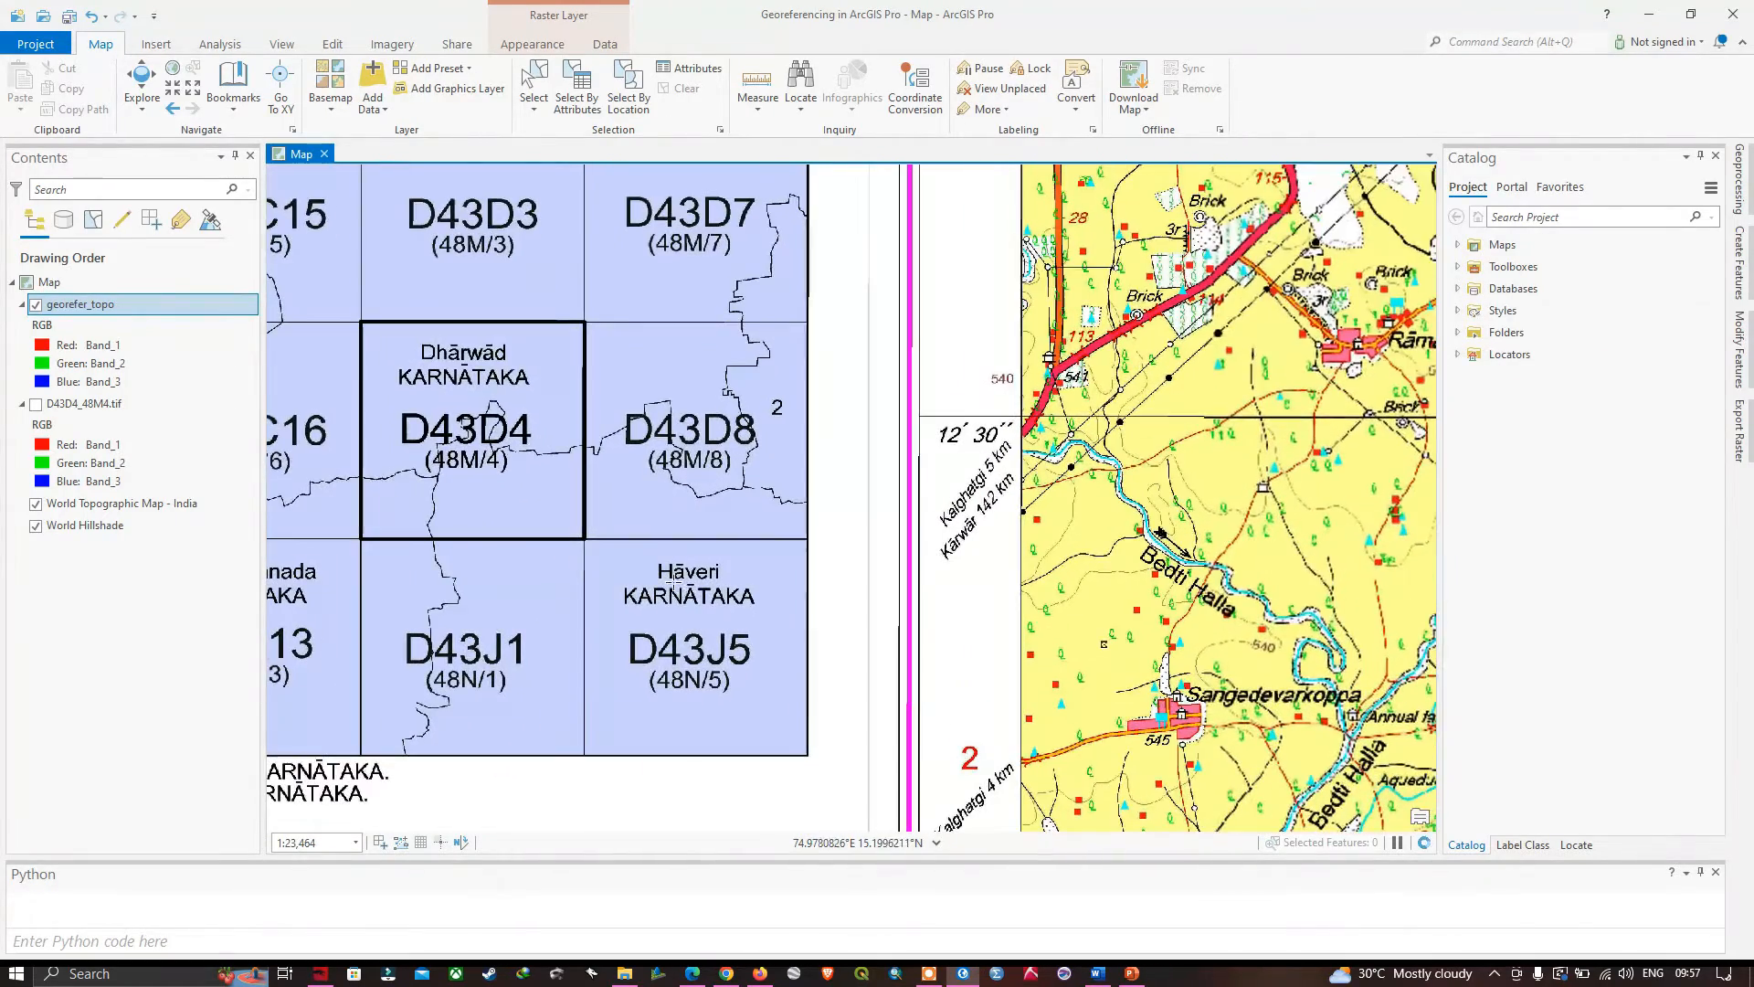
{"action": "scroll", "coordinate": [690, 610], "scroll_direction": "down", "scroll_amount": 2}
{"action": "scroll", "coordinate": [690, 610], "scroll_direction": "up", "scroll_amount": 2}
{"action": "scroll", "coordinate": [690, 609], "scroll_direction": "down", "scroll_amount": 2}
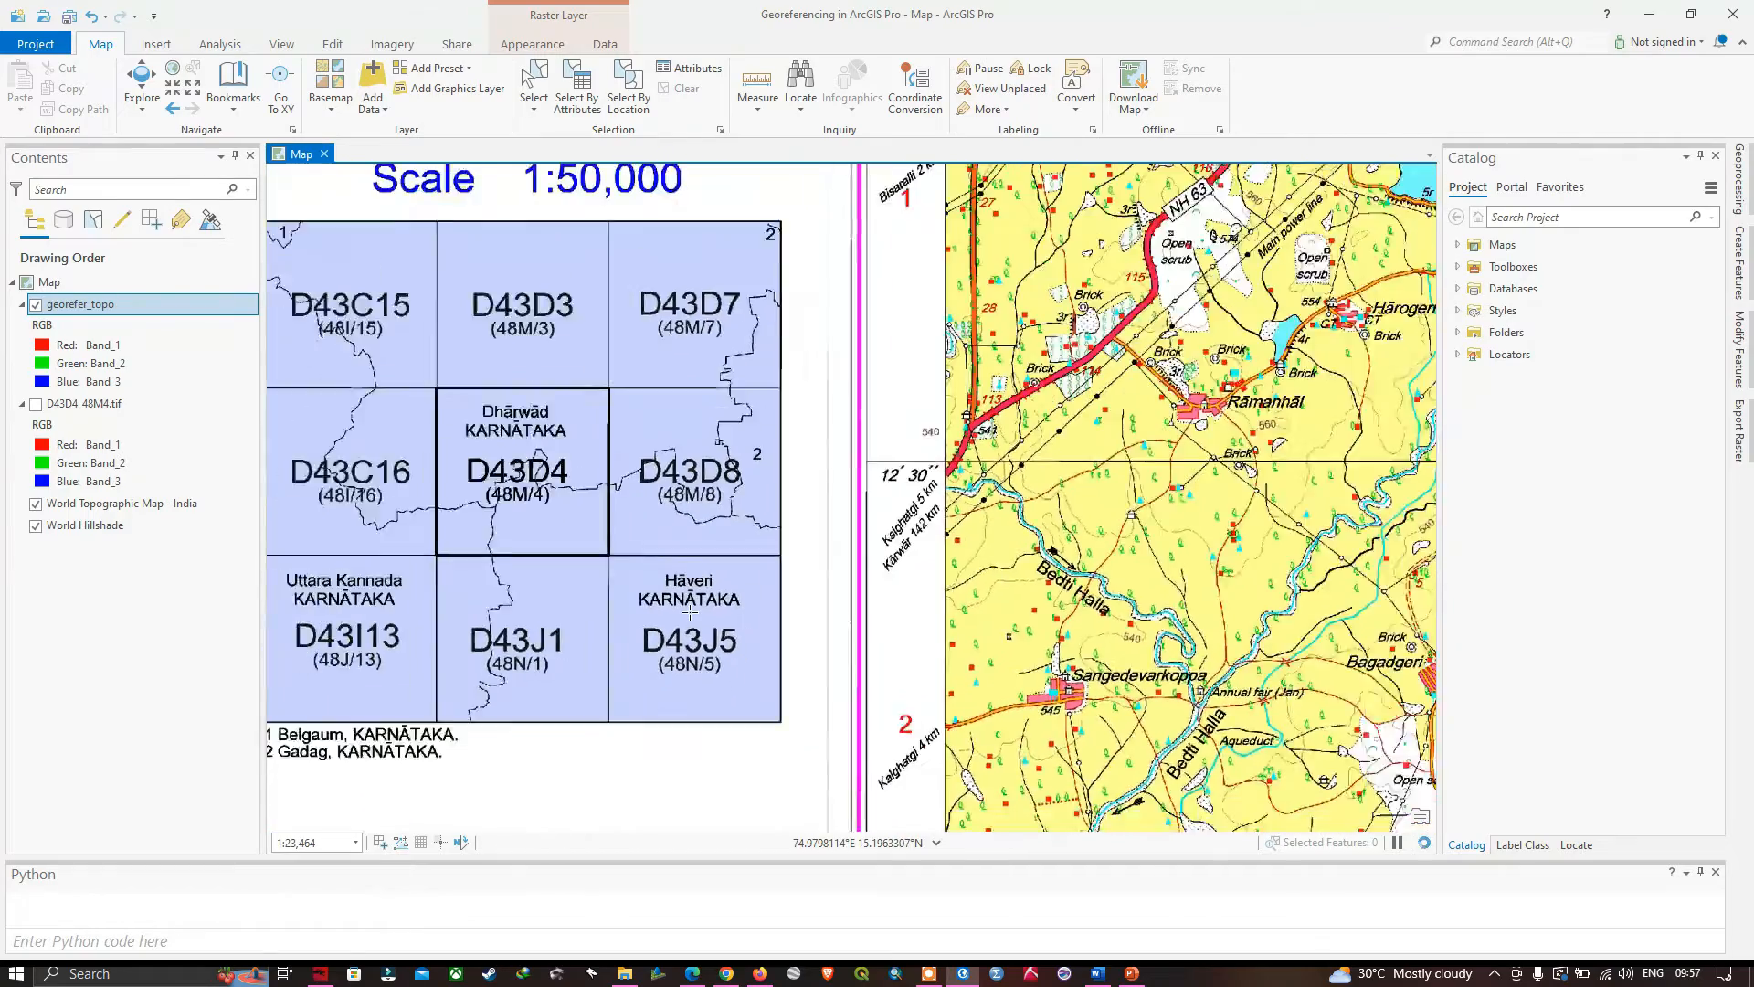
{"action": "scroll", "coordinate": [678, 639], "scroll_direction": "down", "scroll_amount": 4}
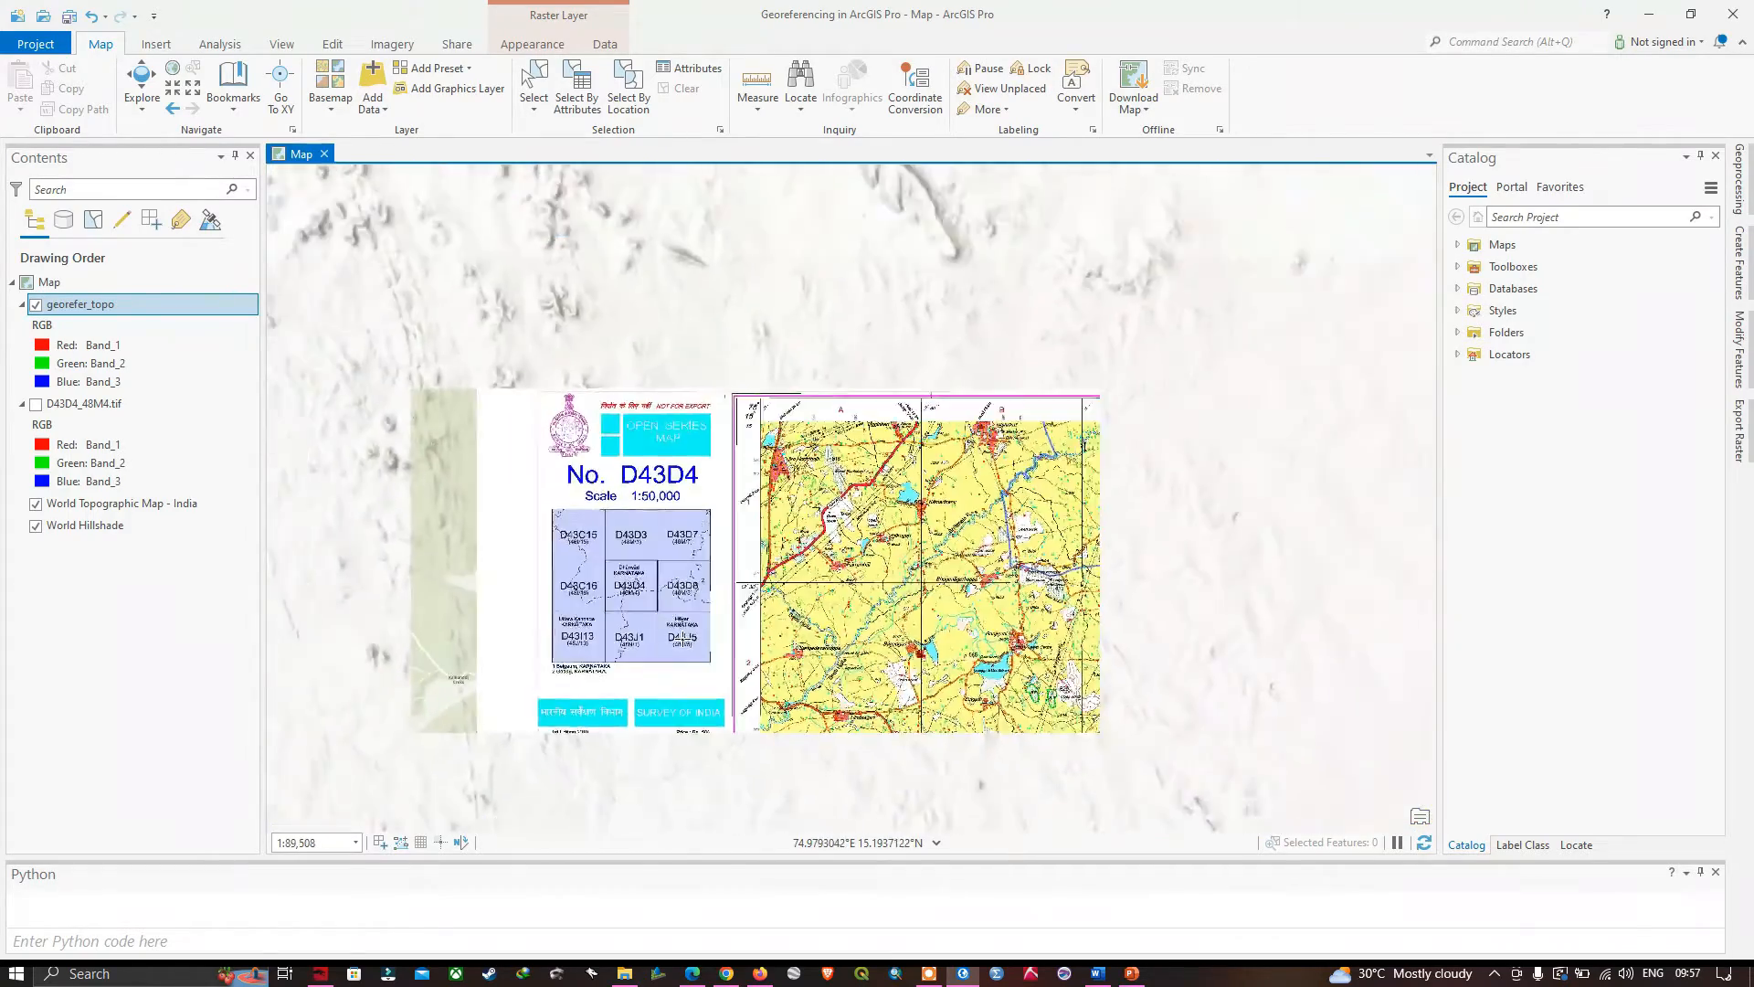
{"action": "left_click_drag", "start_coordinate": [839, 640], "coordinate": [657, 431]}
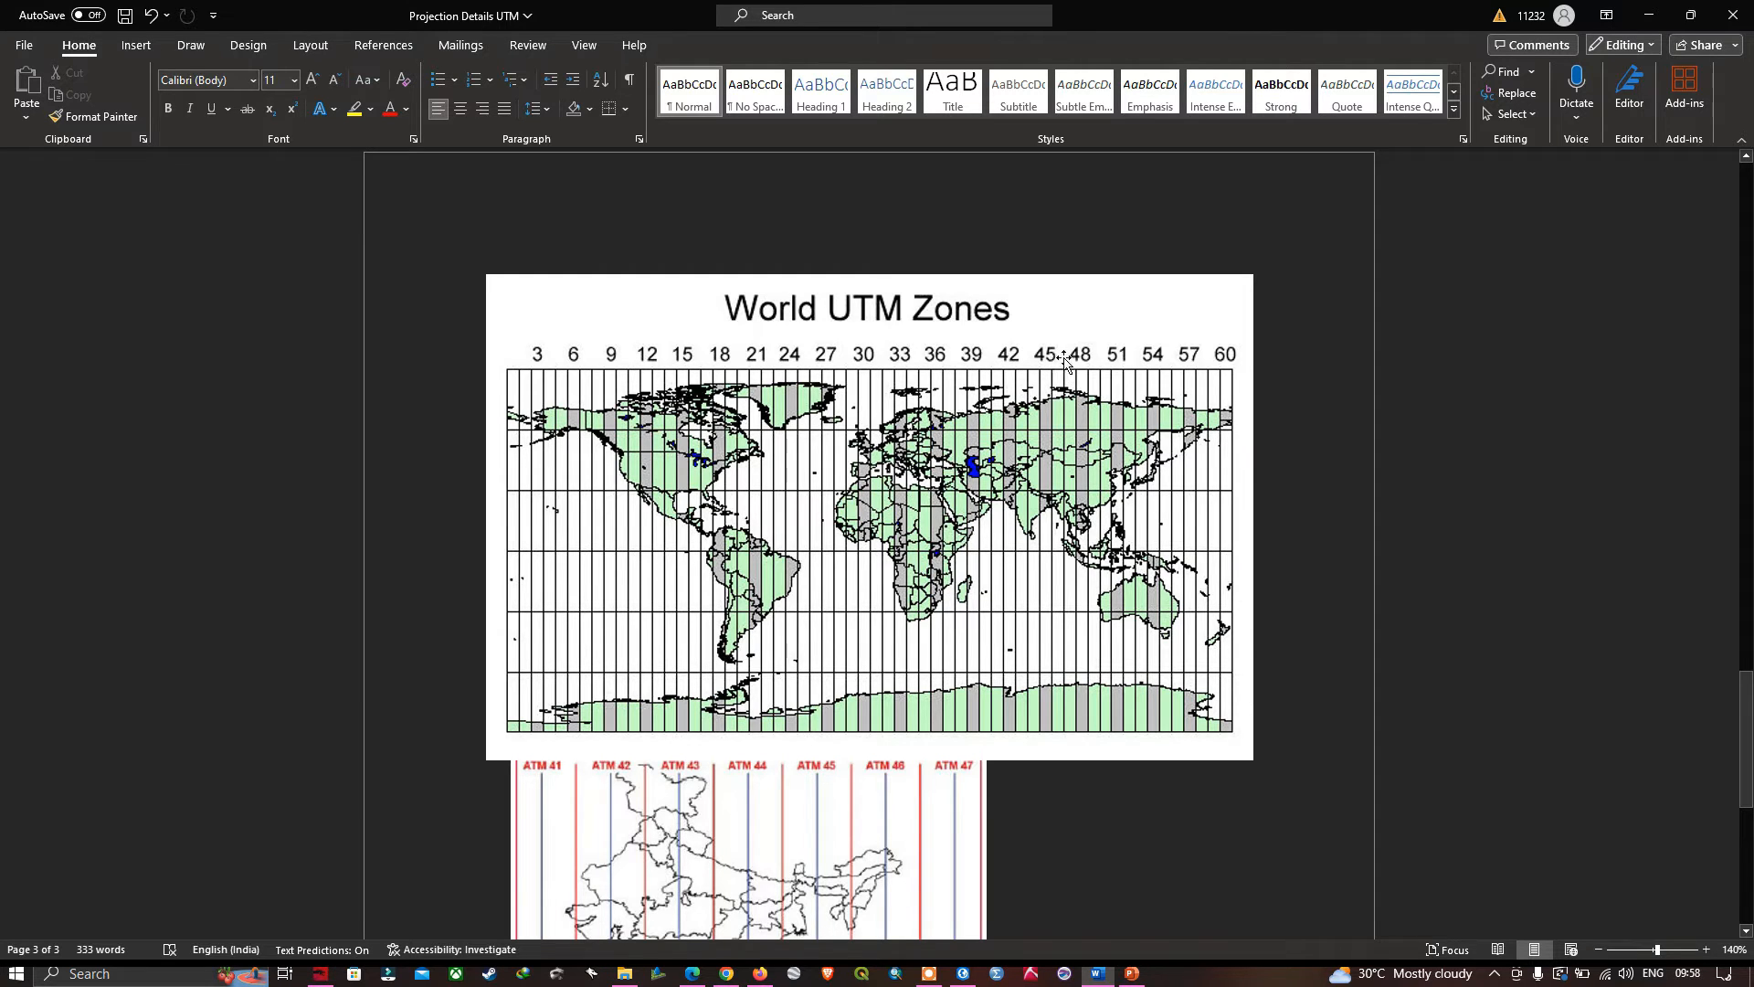
- Switch to Word and consult the World UTM Zones map and the India zone map in the Projection Details UTM document
{"action": "scroll", "coordinate": [1000, 596], "scroll_direction": "down", "scroll_amount": 3}
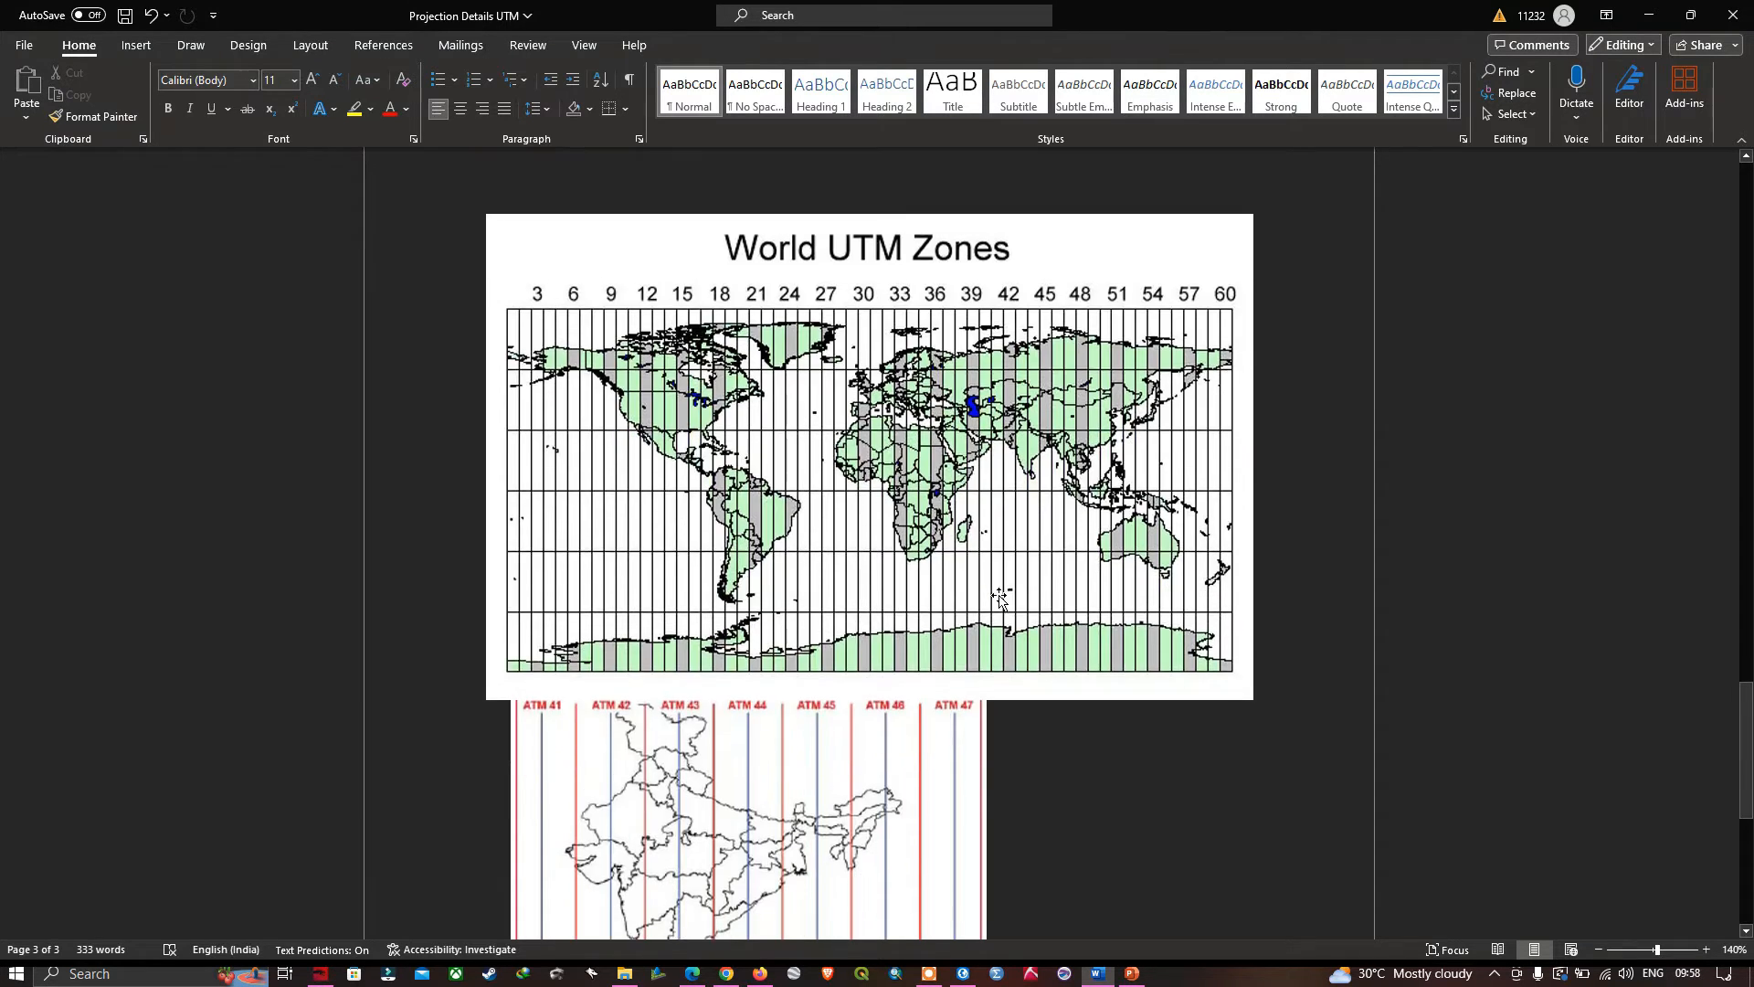
{"action": "scroll", "coordinate": [1000, 596], "scroll_direction": "down", "scroll_amount": 2}
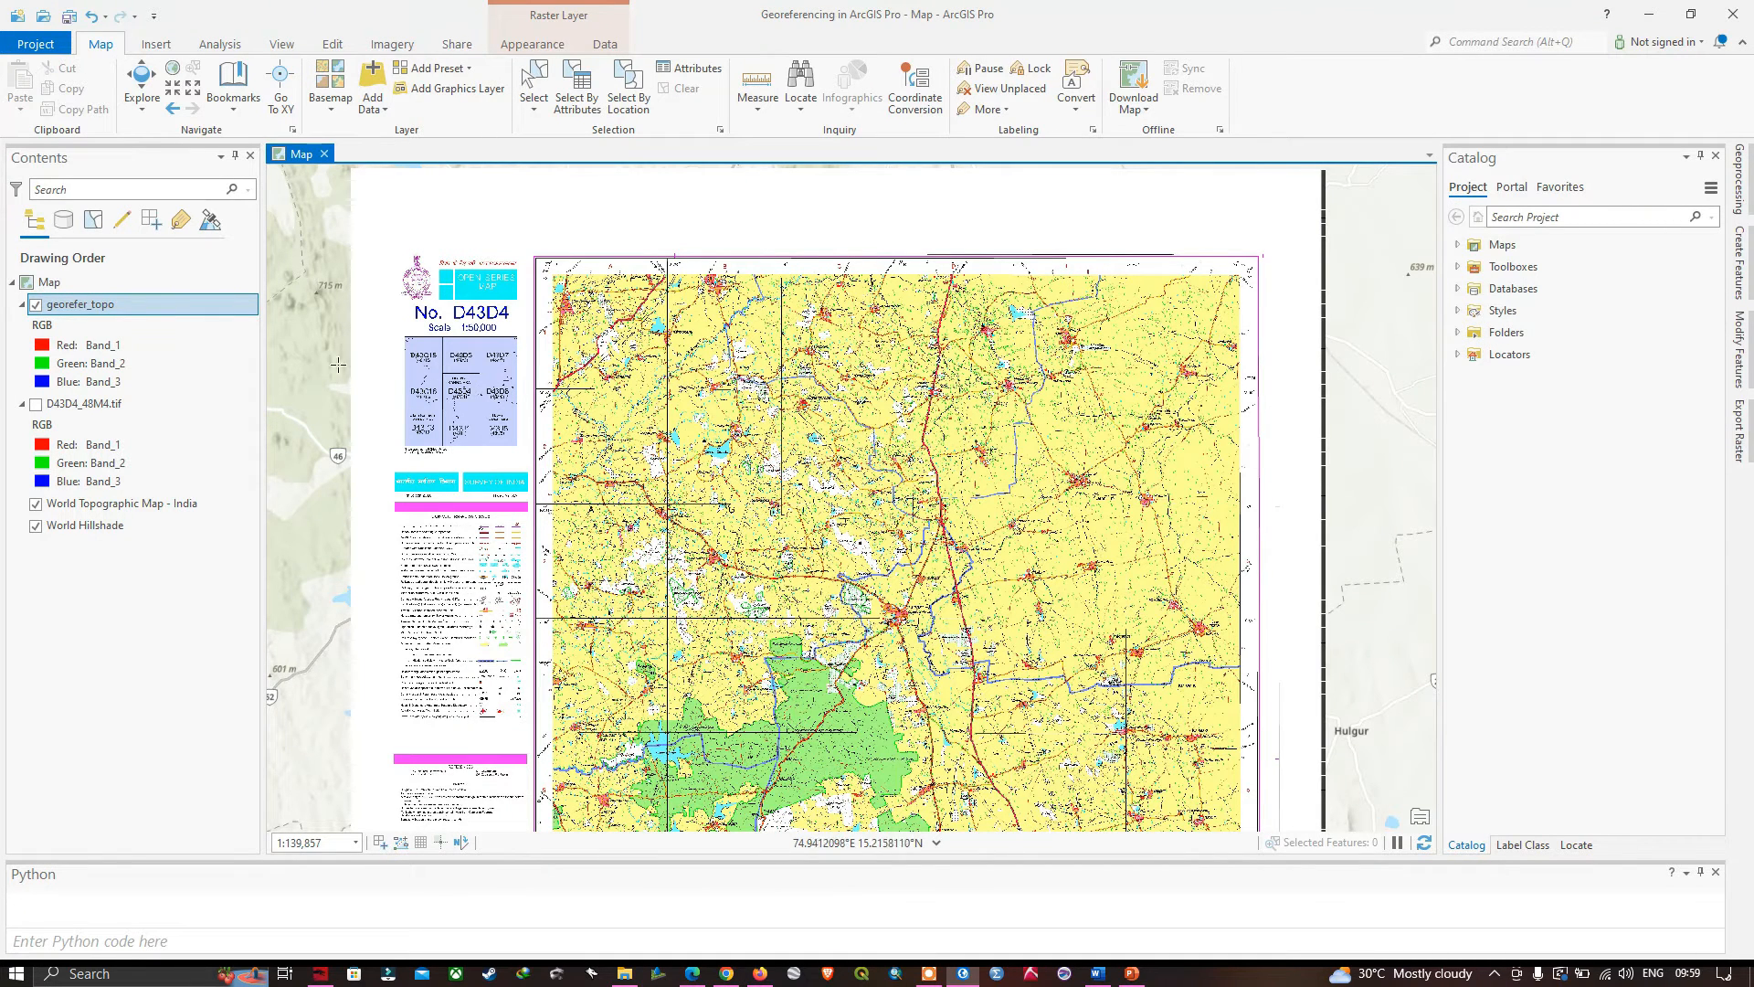
- Start a raster export of the georefer_topo layer in ArcGIS Pro, with output georefer_topo_PCS in E:\Terra_spatial\scrap
{"action": "right_click", "coordinate": [97, 311]}
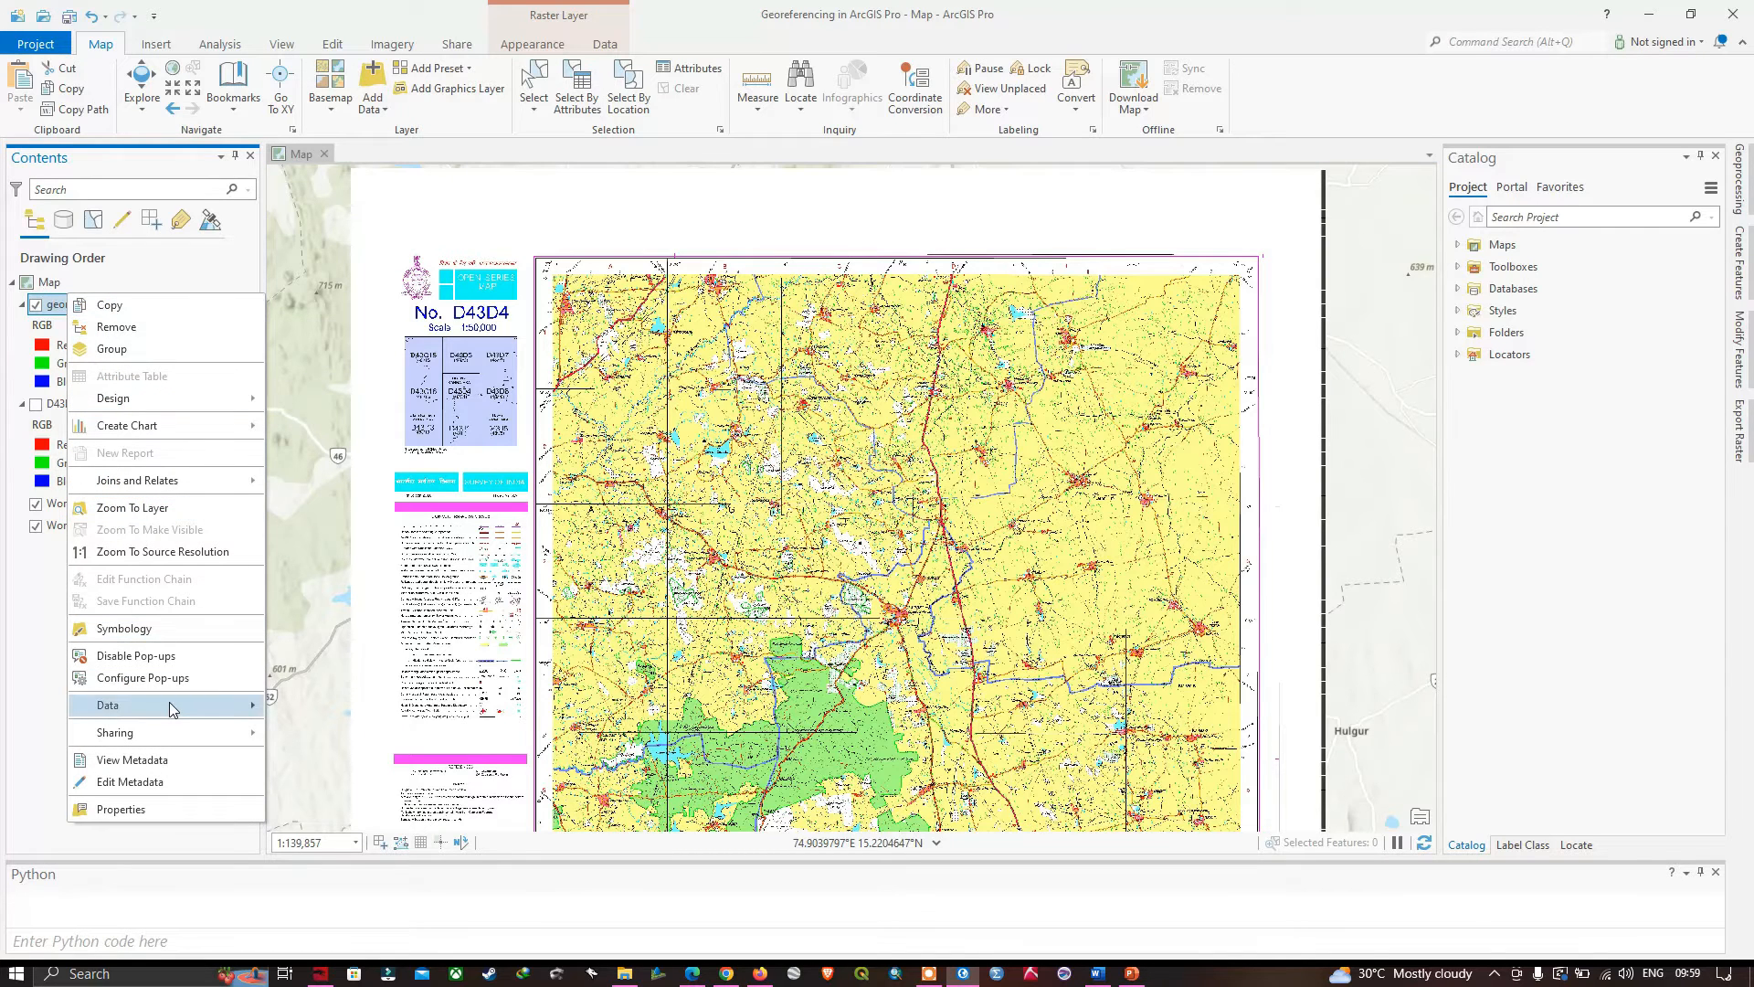
{"action": "mouse_move", "coordinate": [173, 708]}
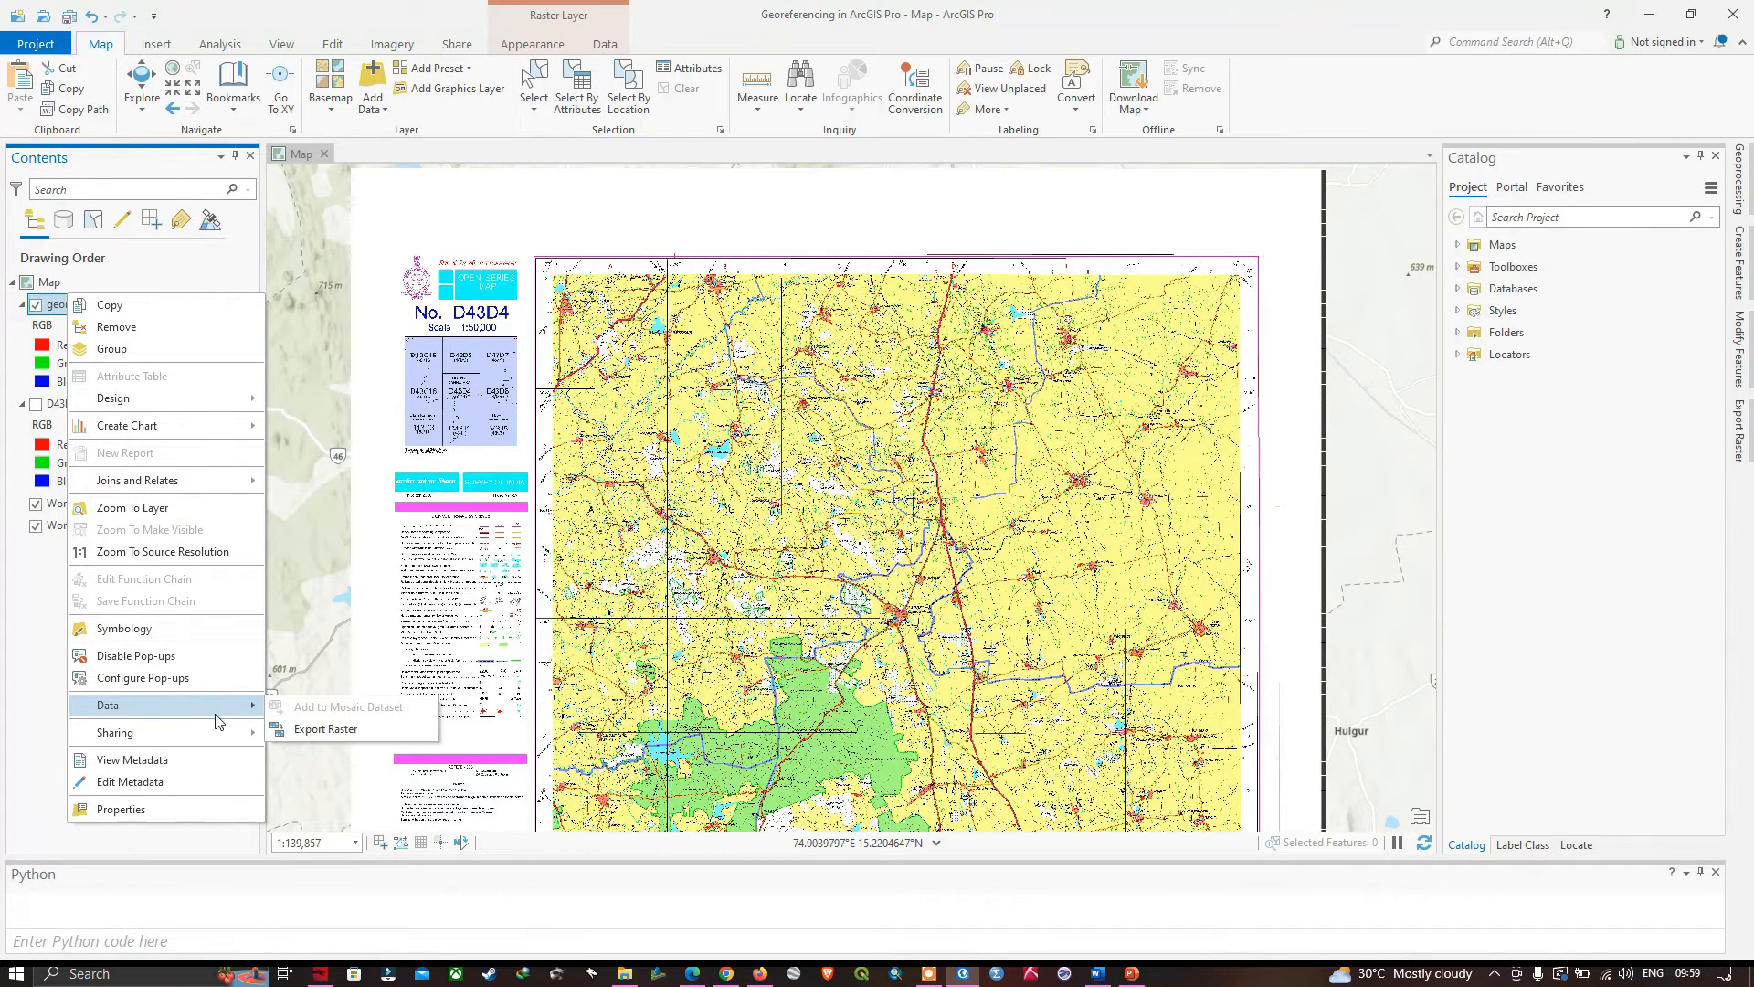
{"action": "left_click", "coordinate": [310, 730]}
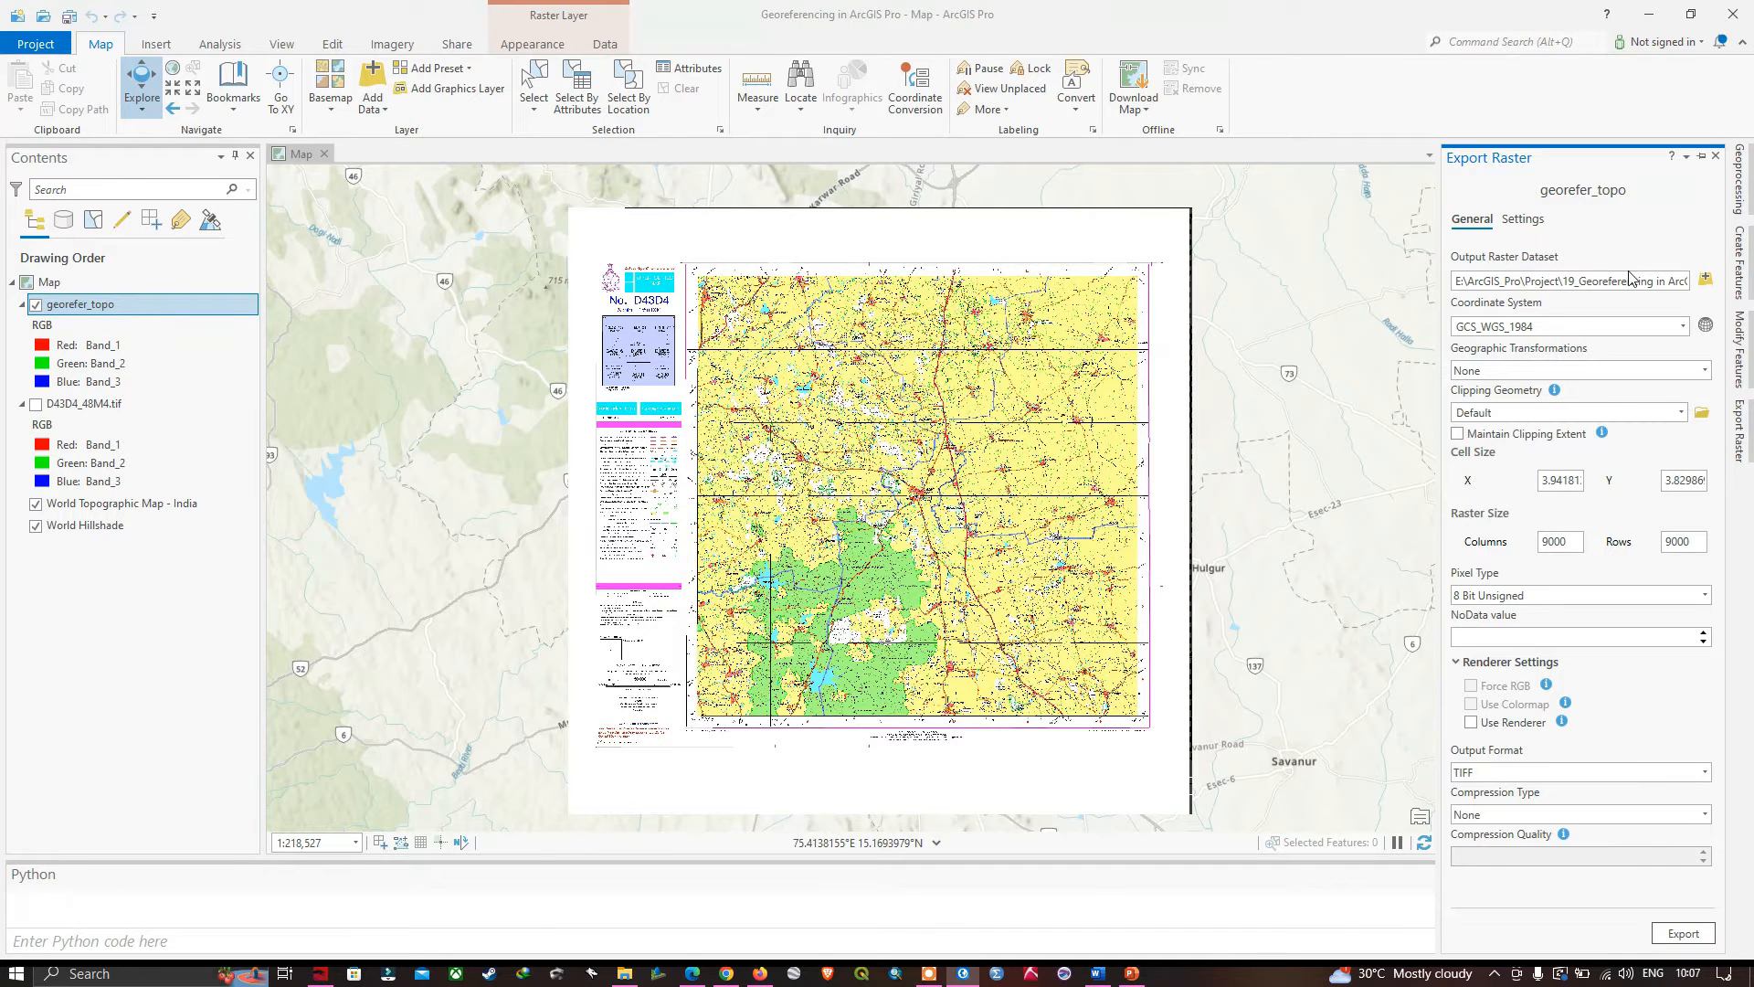
{"action": "left_click", "coordinate": [1702, 283]}
{"action": "type", "text": "georefer_topo_PCS"}
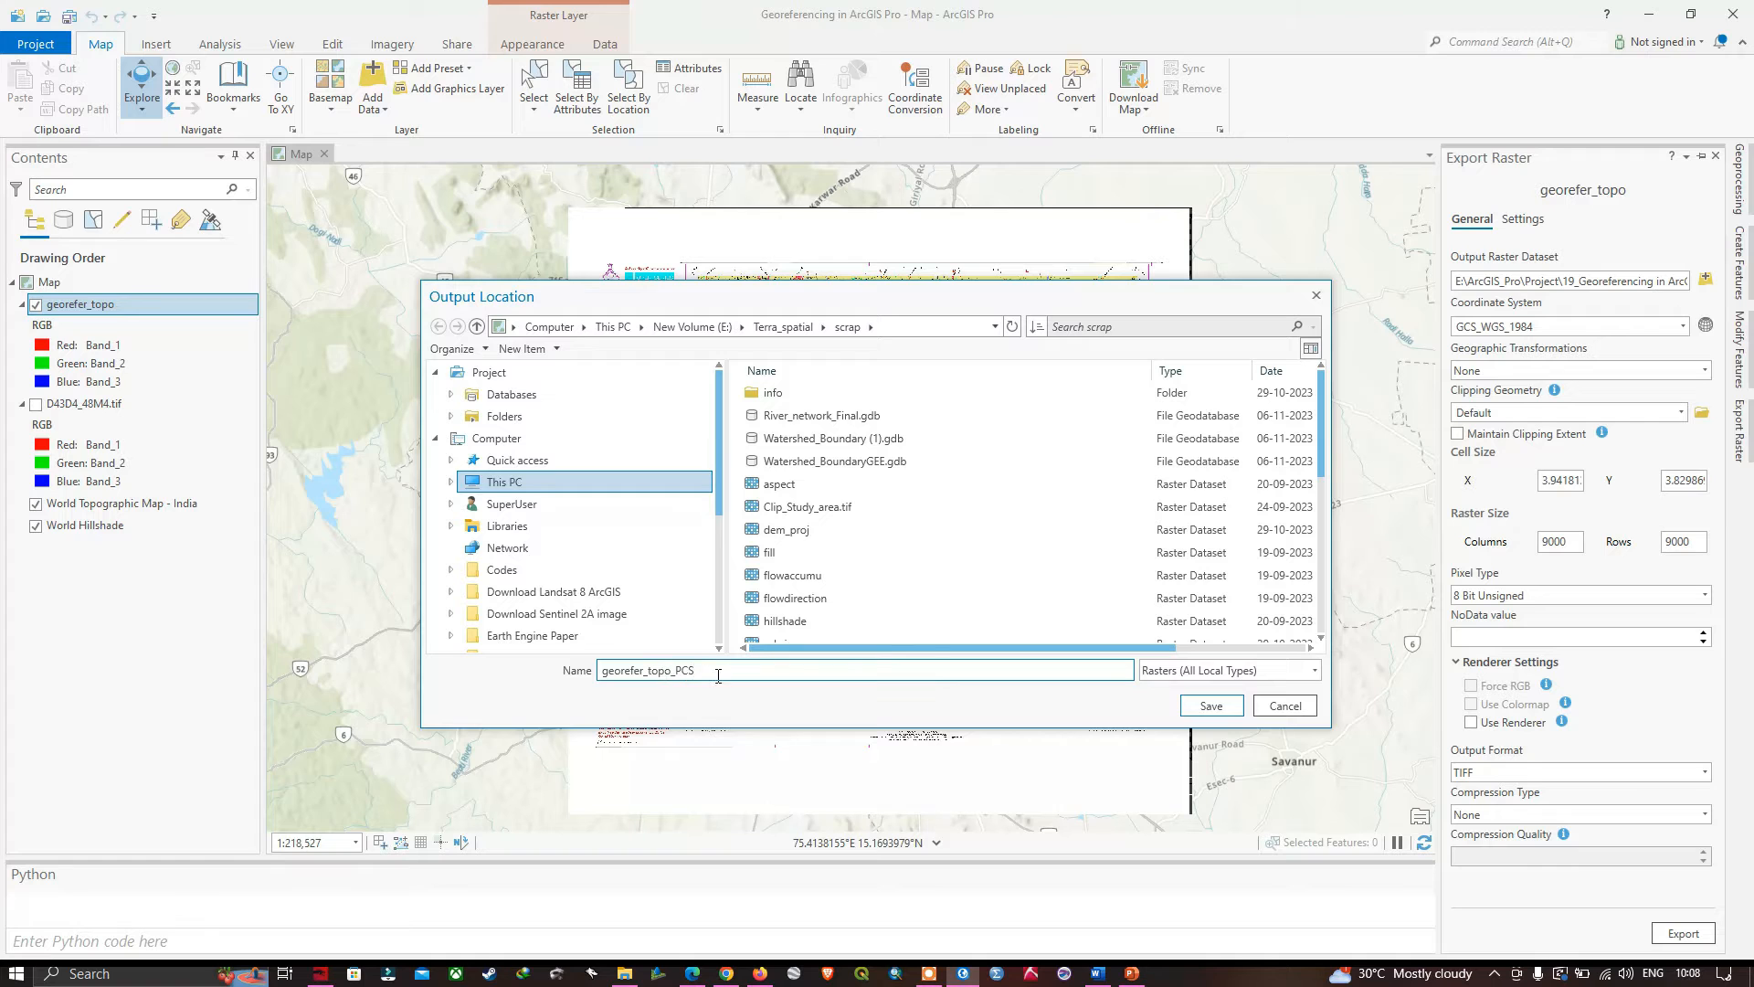
{"action": "left_click", "coordinate": [1210, 705]}
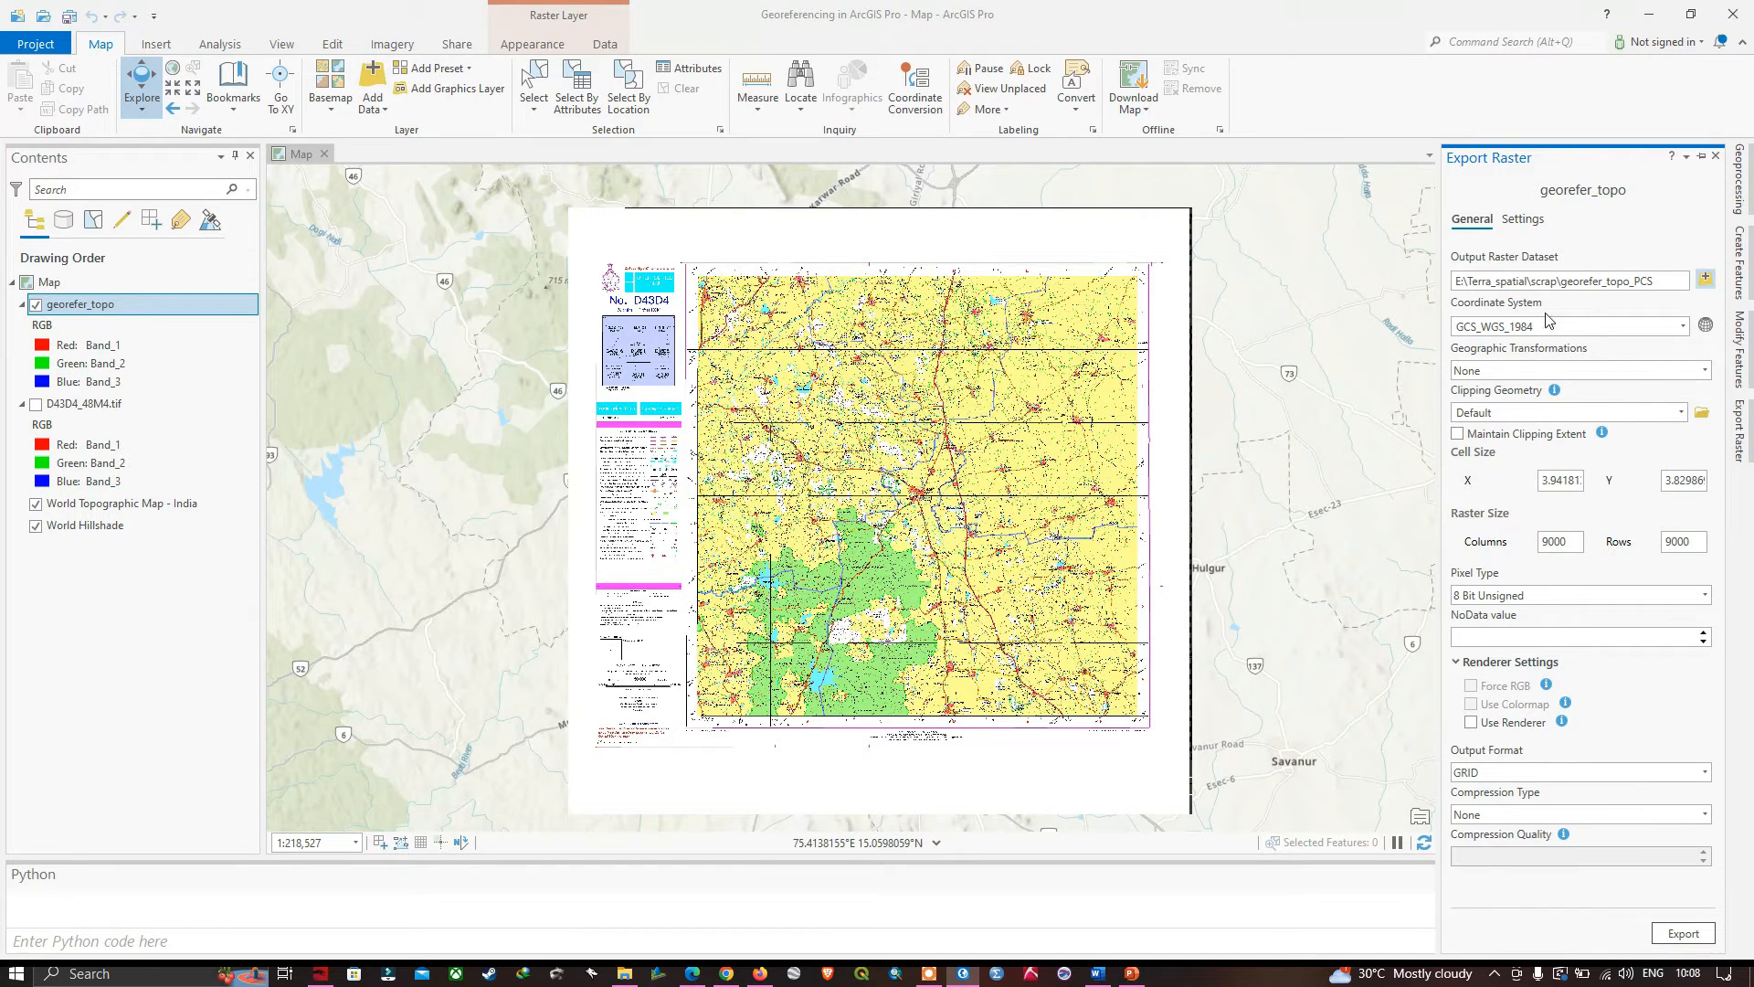
- Set the export's coordinate system to the projected WGS 1984 UTM Zone 43N from the WGS 1984 Northern Hemisphere group
{"action": "left_click", "coordinate": [1705, 326]}
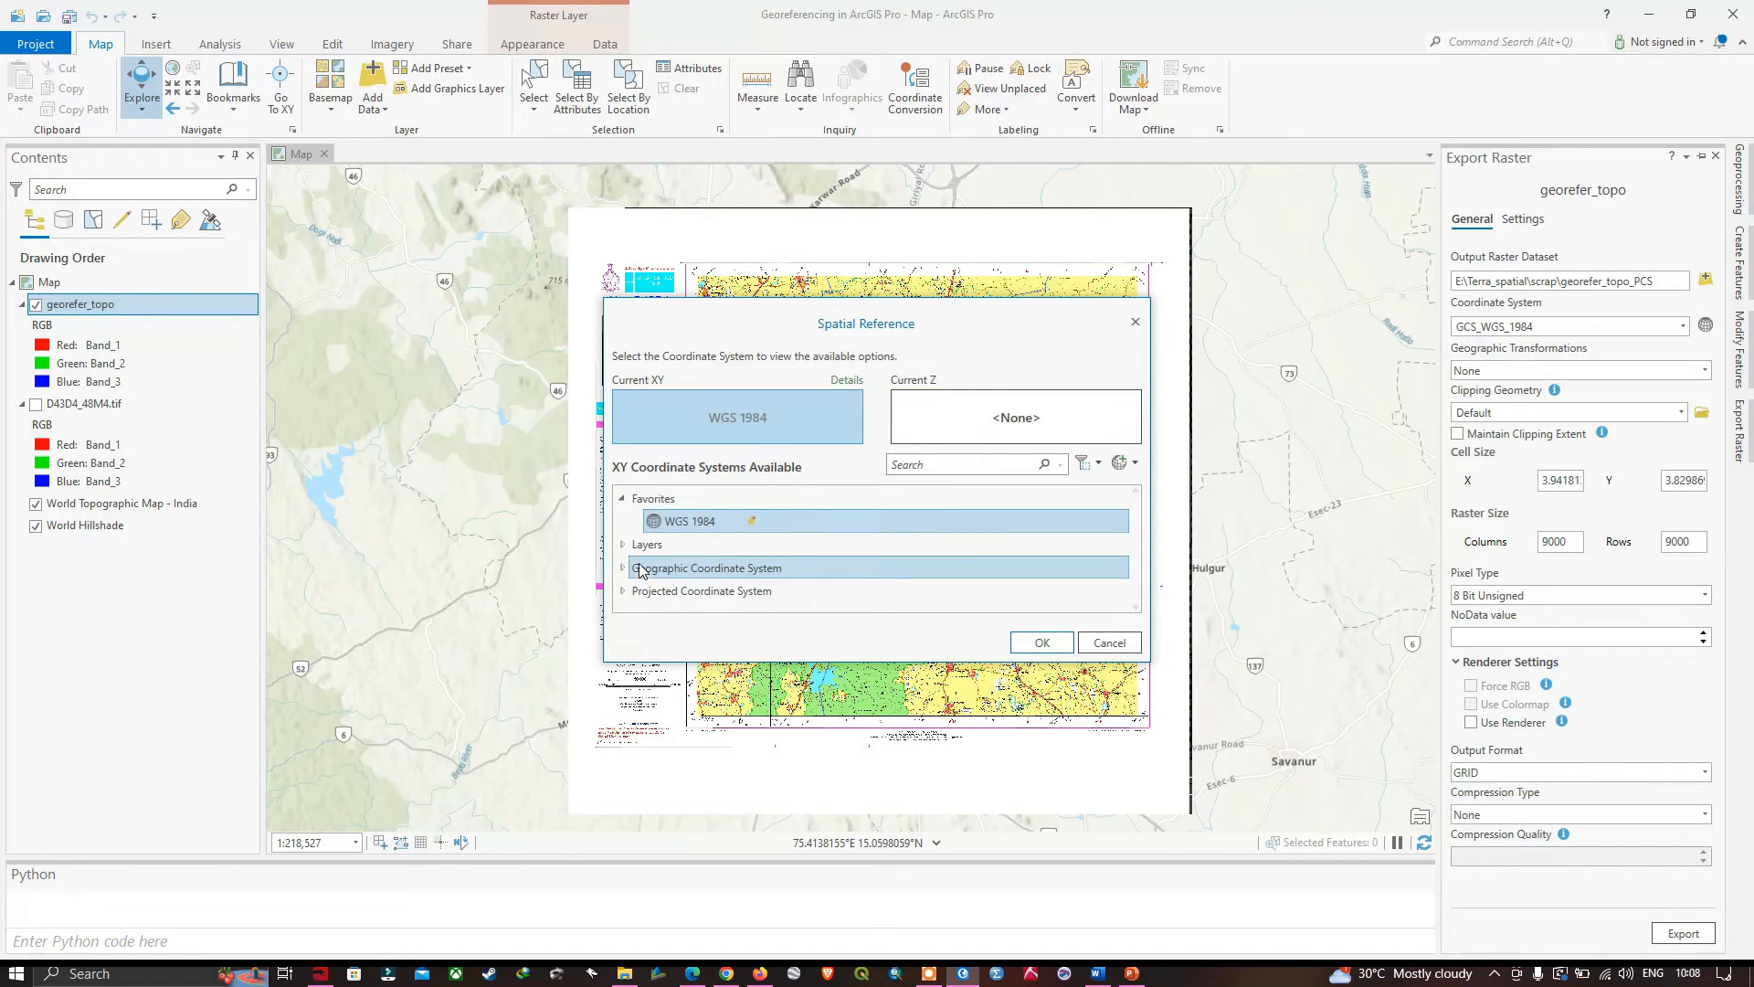
{"action": "double_click", "coordinate": [651, 592]}
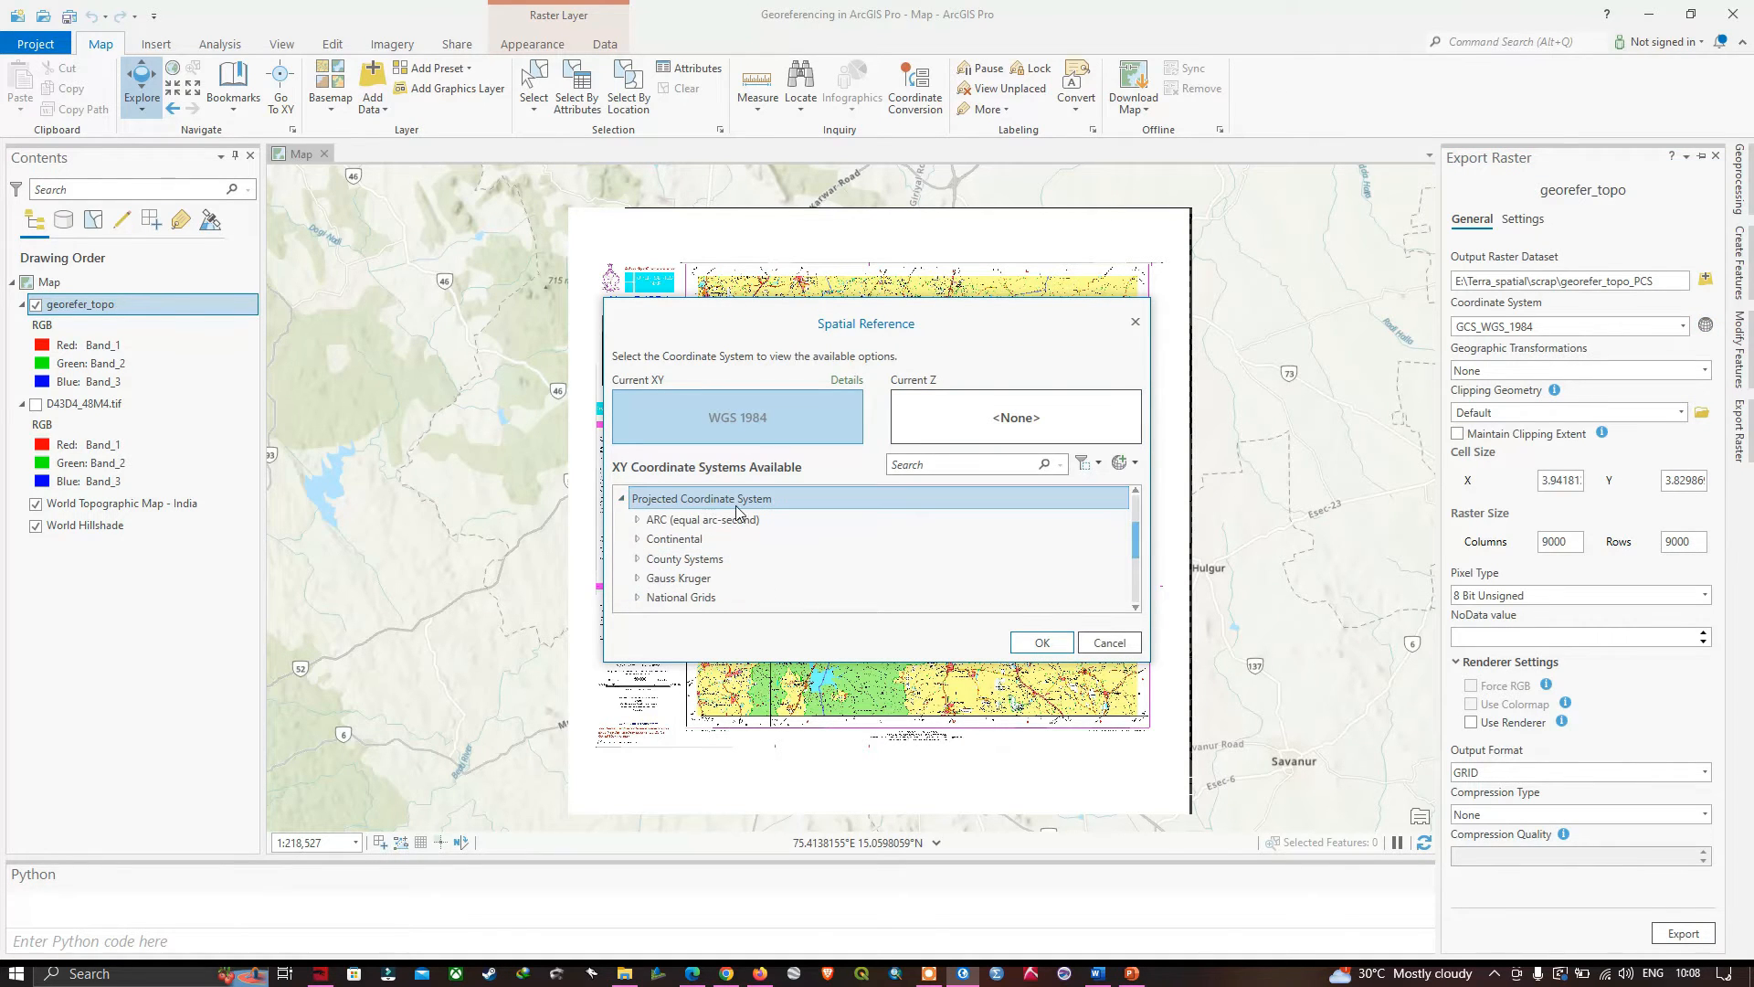
{"action": "scroll", "coordinate": [656, 555], "scroll_direction": "down", "scroll_amount": 5}
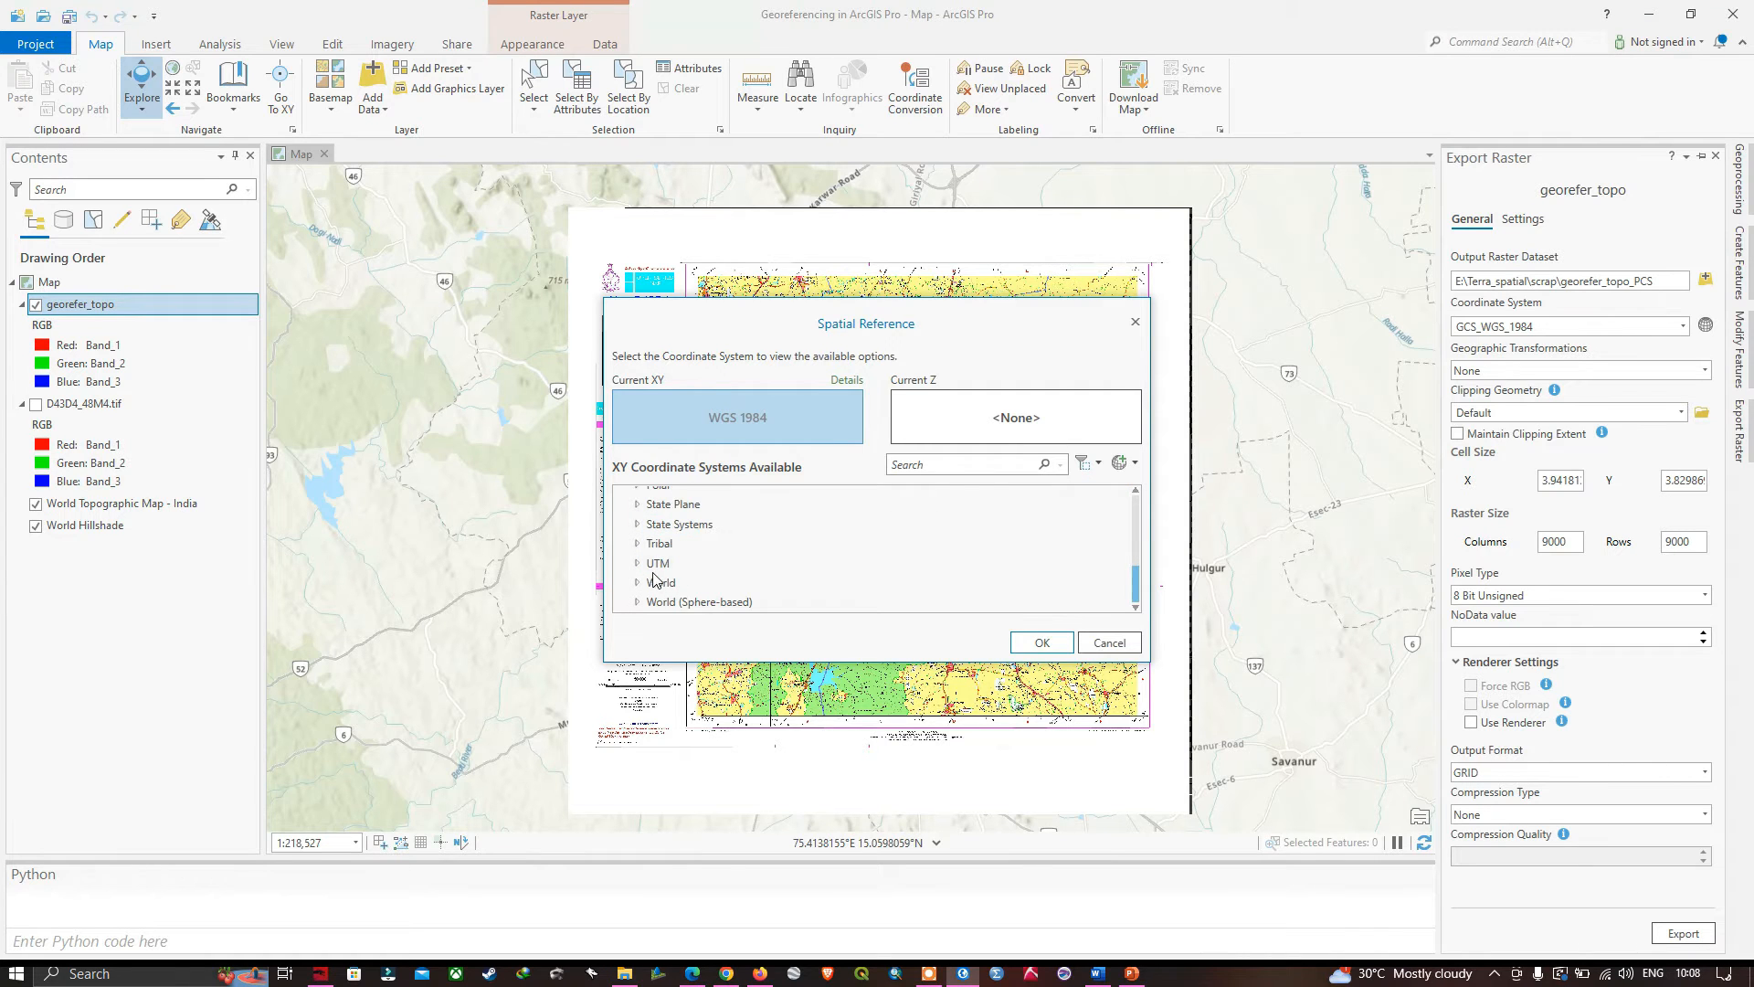
{"action": "left_click", "coordinate": [638, 564]}
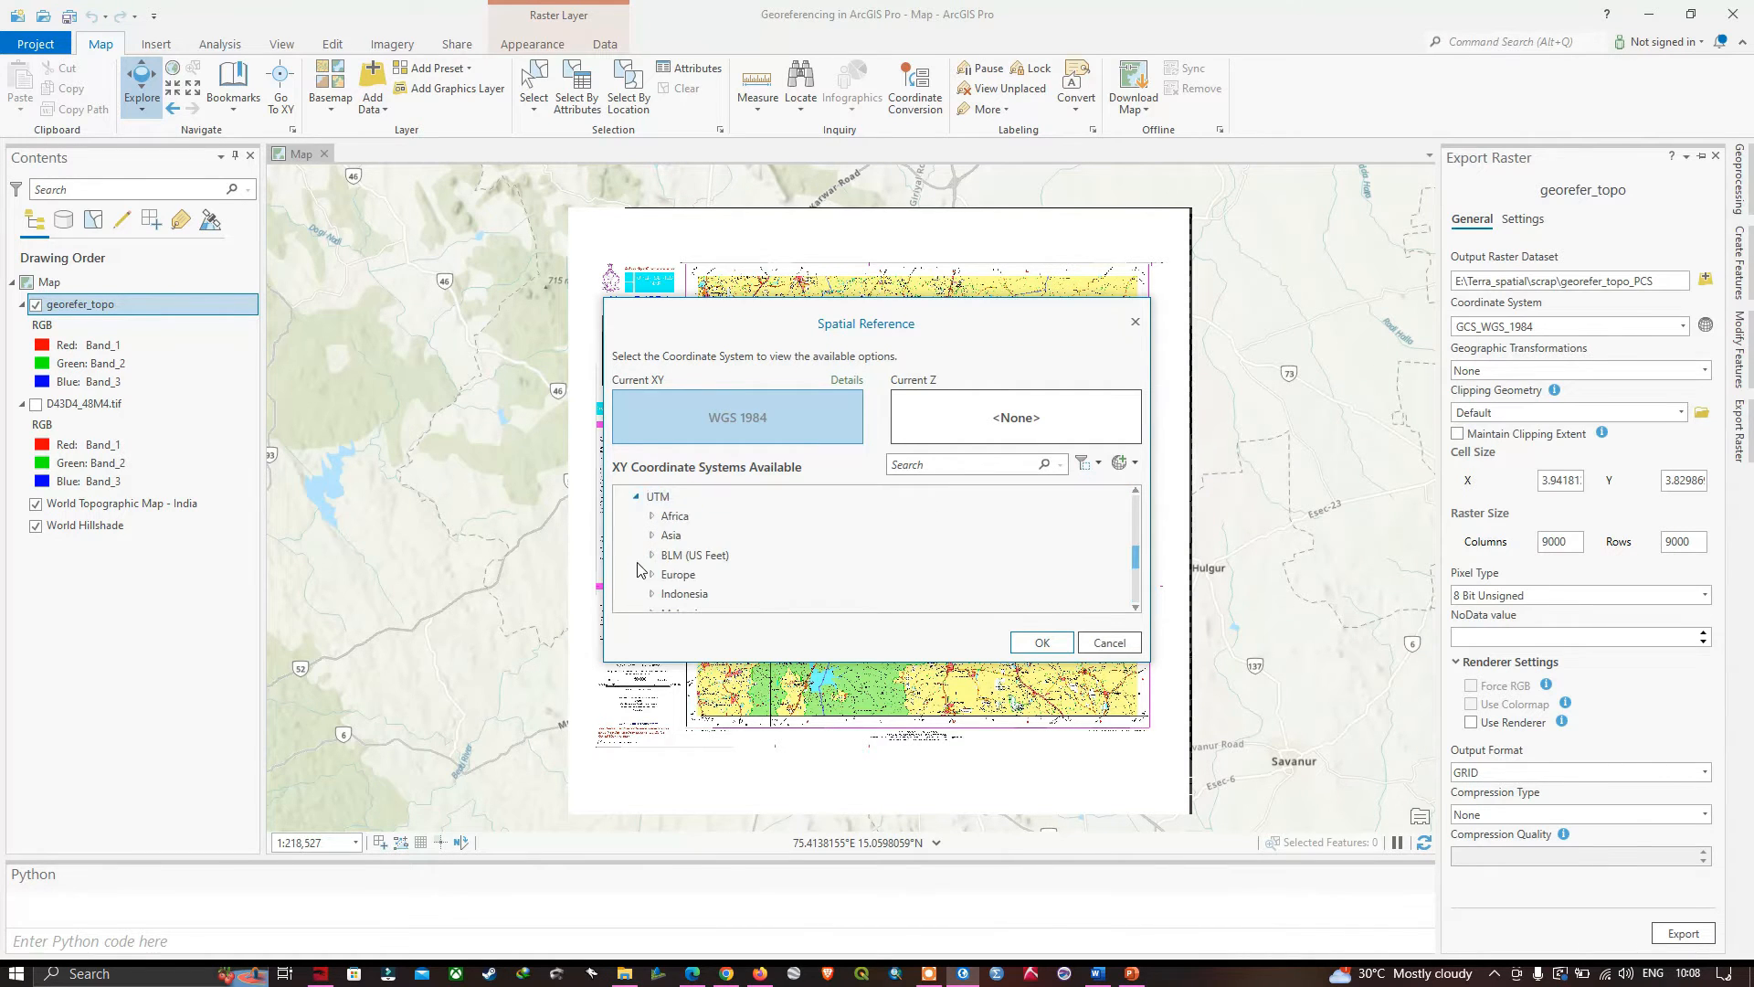
{"action": "scroll", "coordinate": [697, 570], "scroll_direction": "down", "scroll_amount": 4}
{"action": "left_click", "coordinate": [698, 569]}
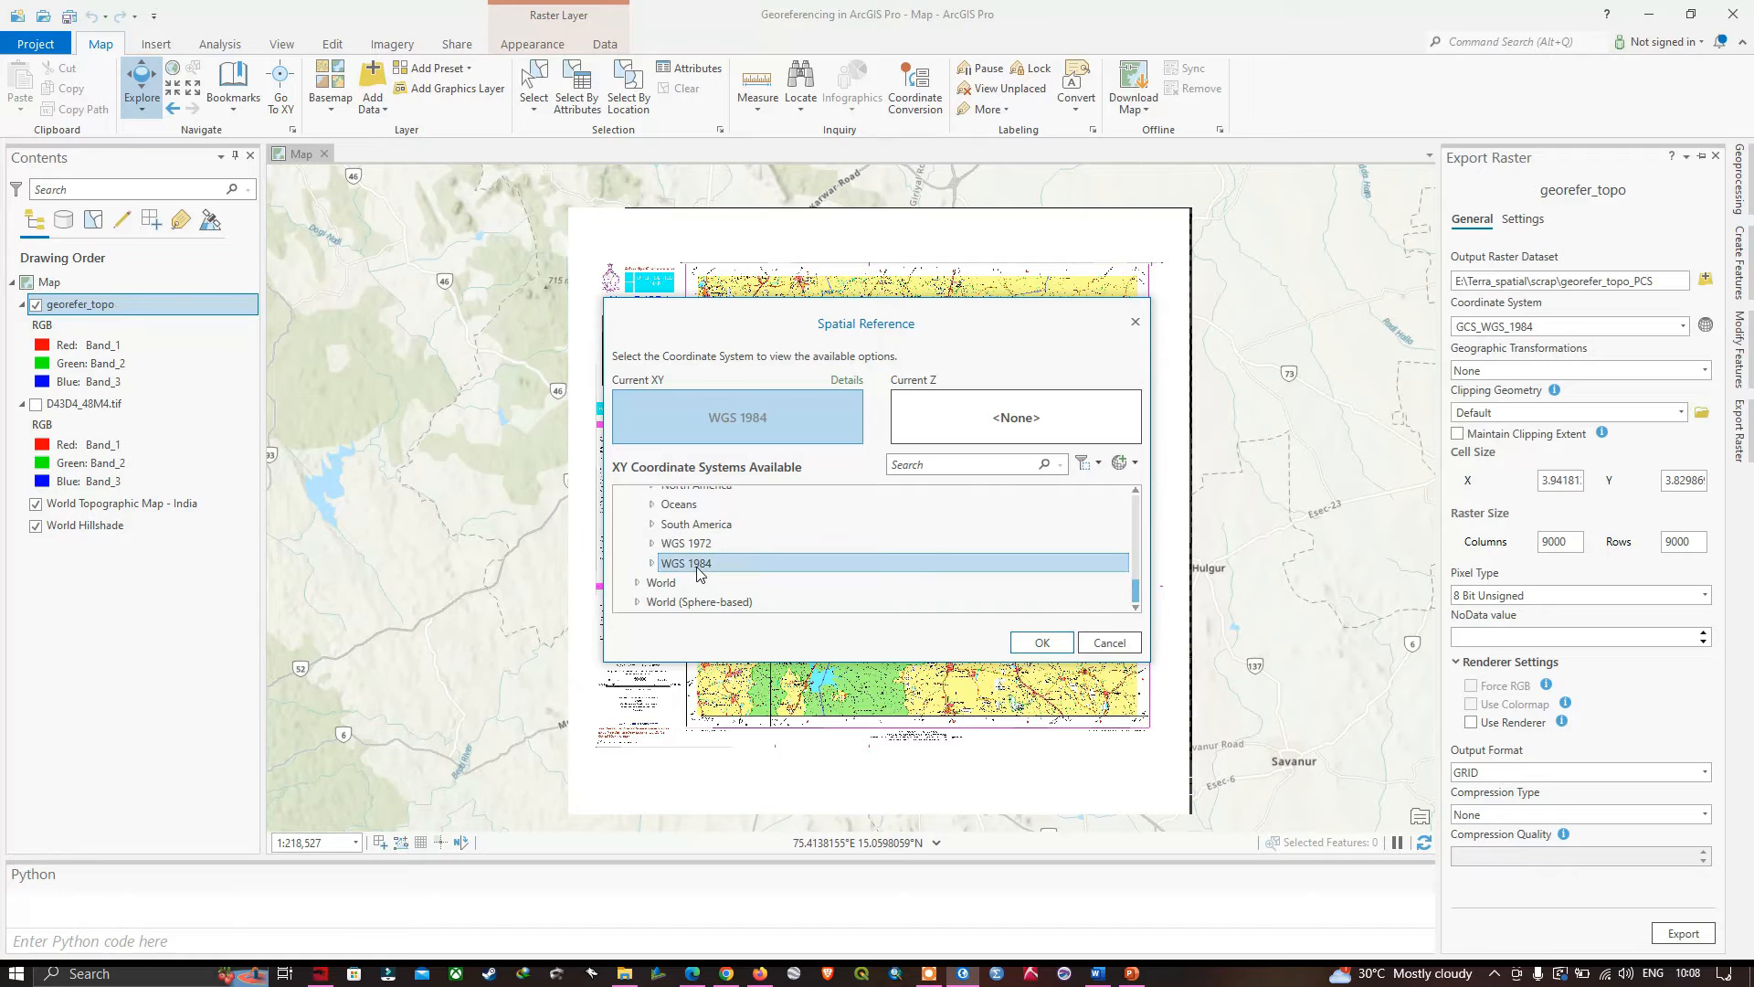
{"action": "left_click", "coordinate": [654, 564]}
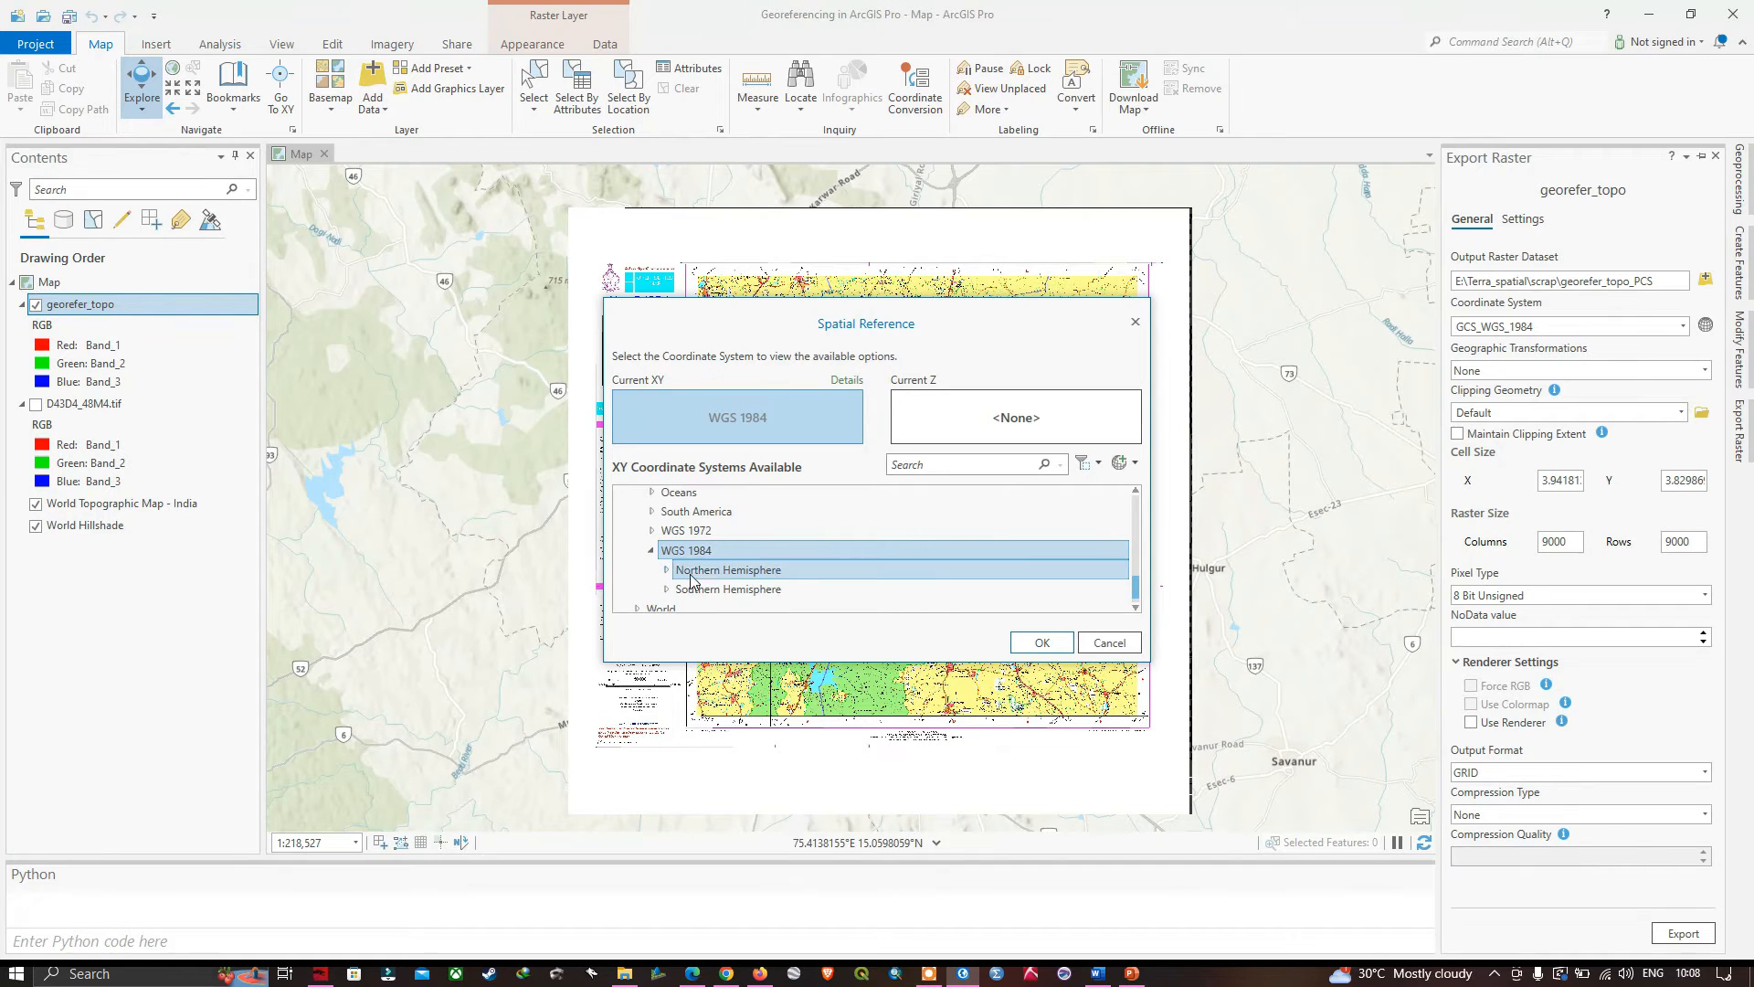
{"action": "double_click", "coordinate": [761, 574]}
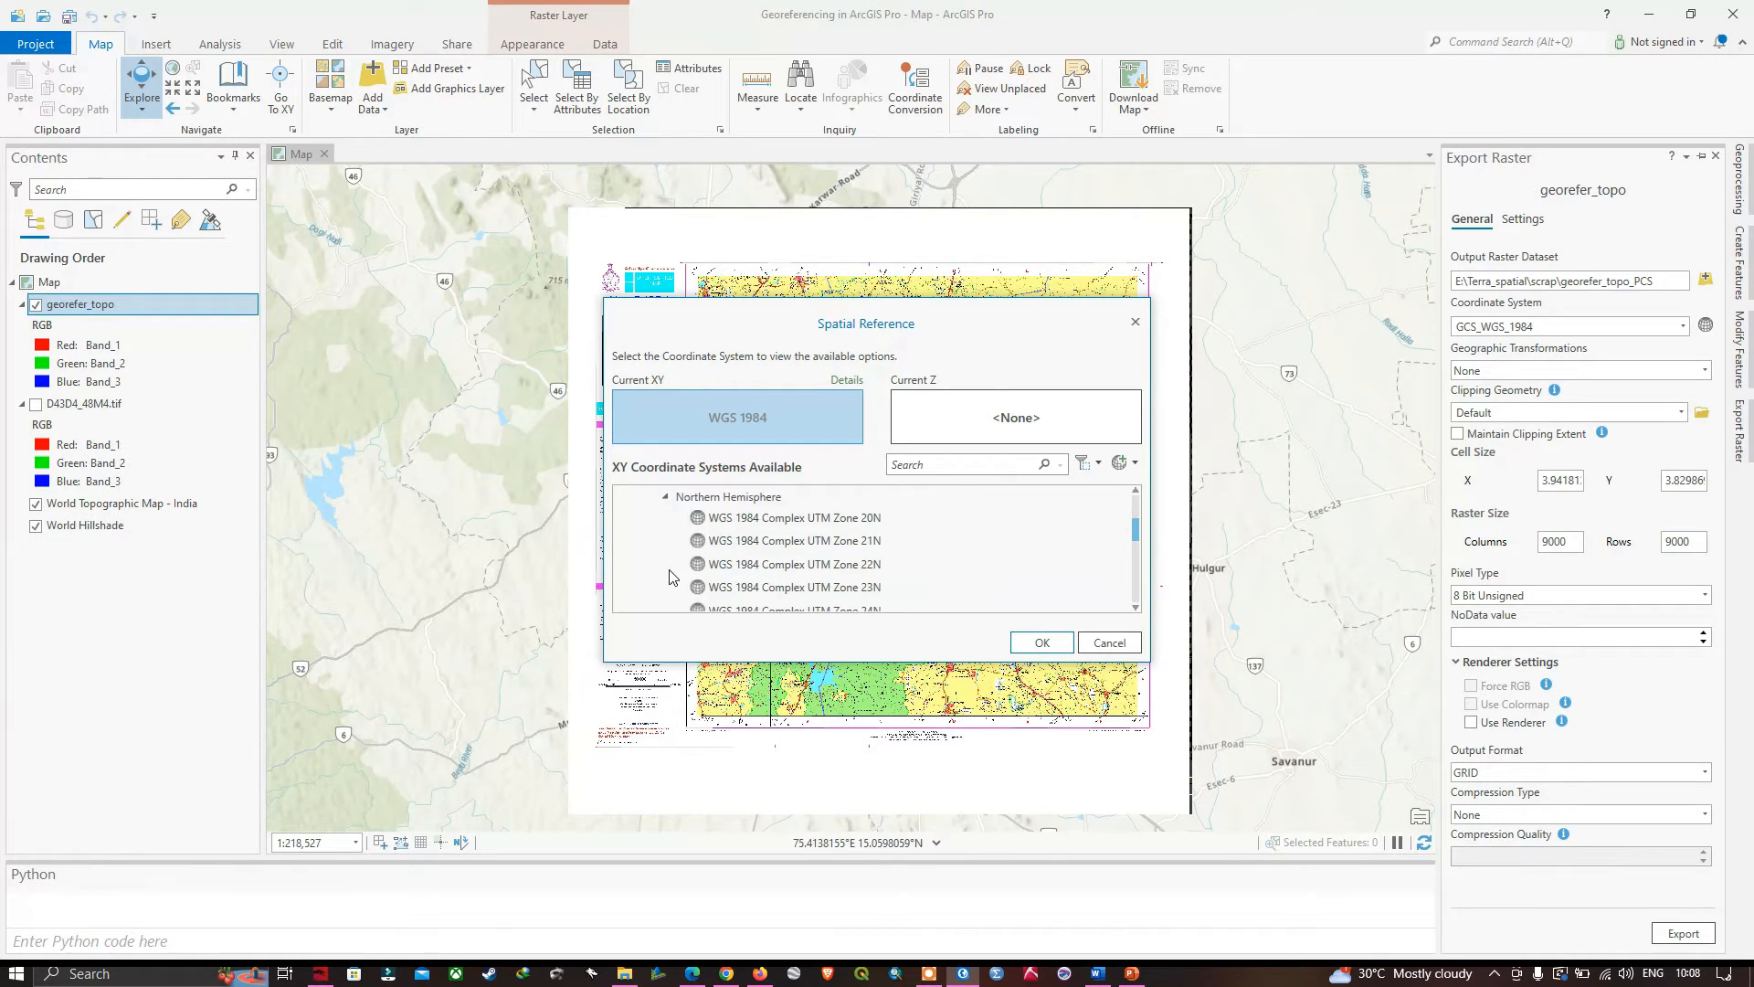
{"action": "scroll", "coordinate": [774, 583], "scroll_direction": "down", "scroll_amount": 7}
{"action": "scroll", "coordinate": [786, 583], "scroll_direction": "down", "scroll_amount": 3}
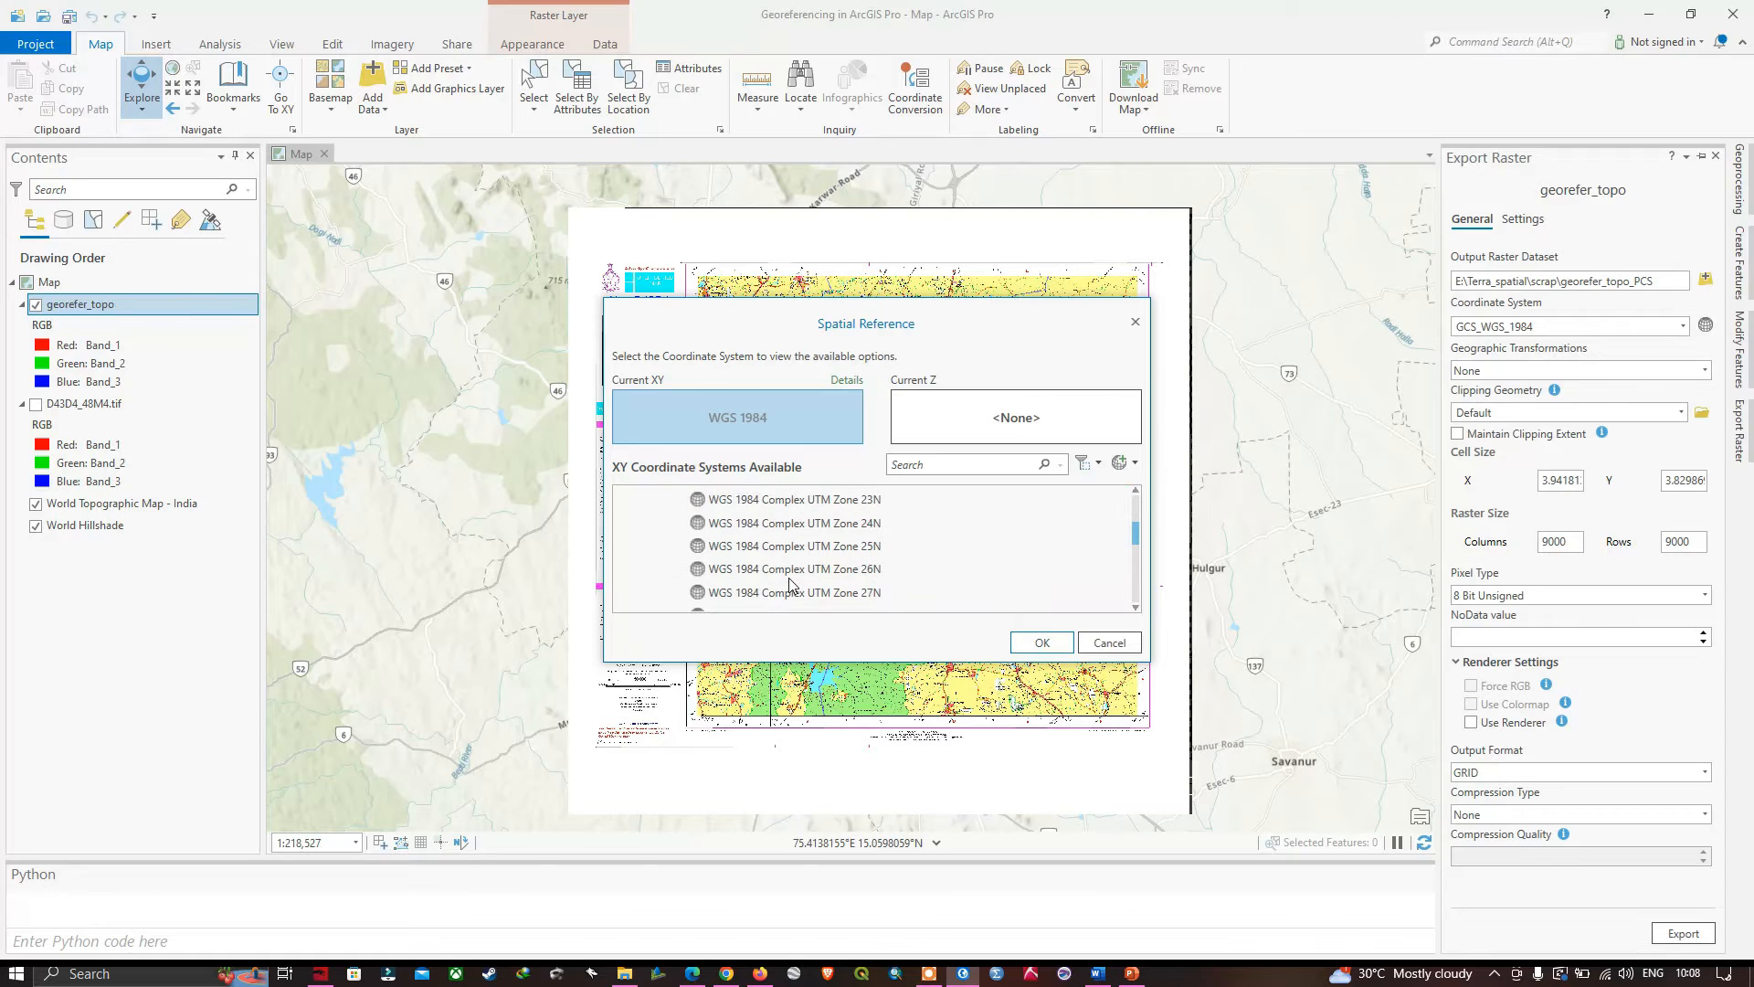
{"action": "scroll", "coordinate": [795, 583], "scroll_direction": "down", "scroll_amount": 5}
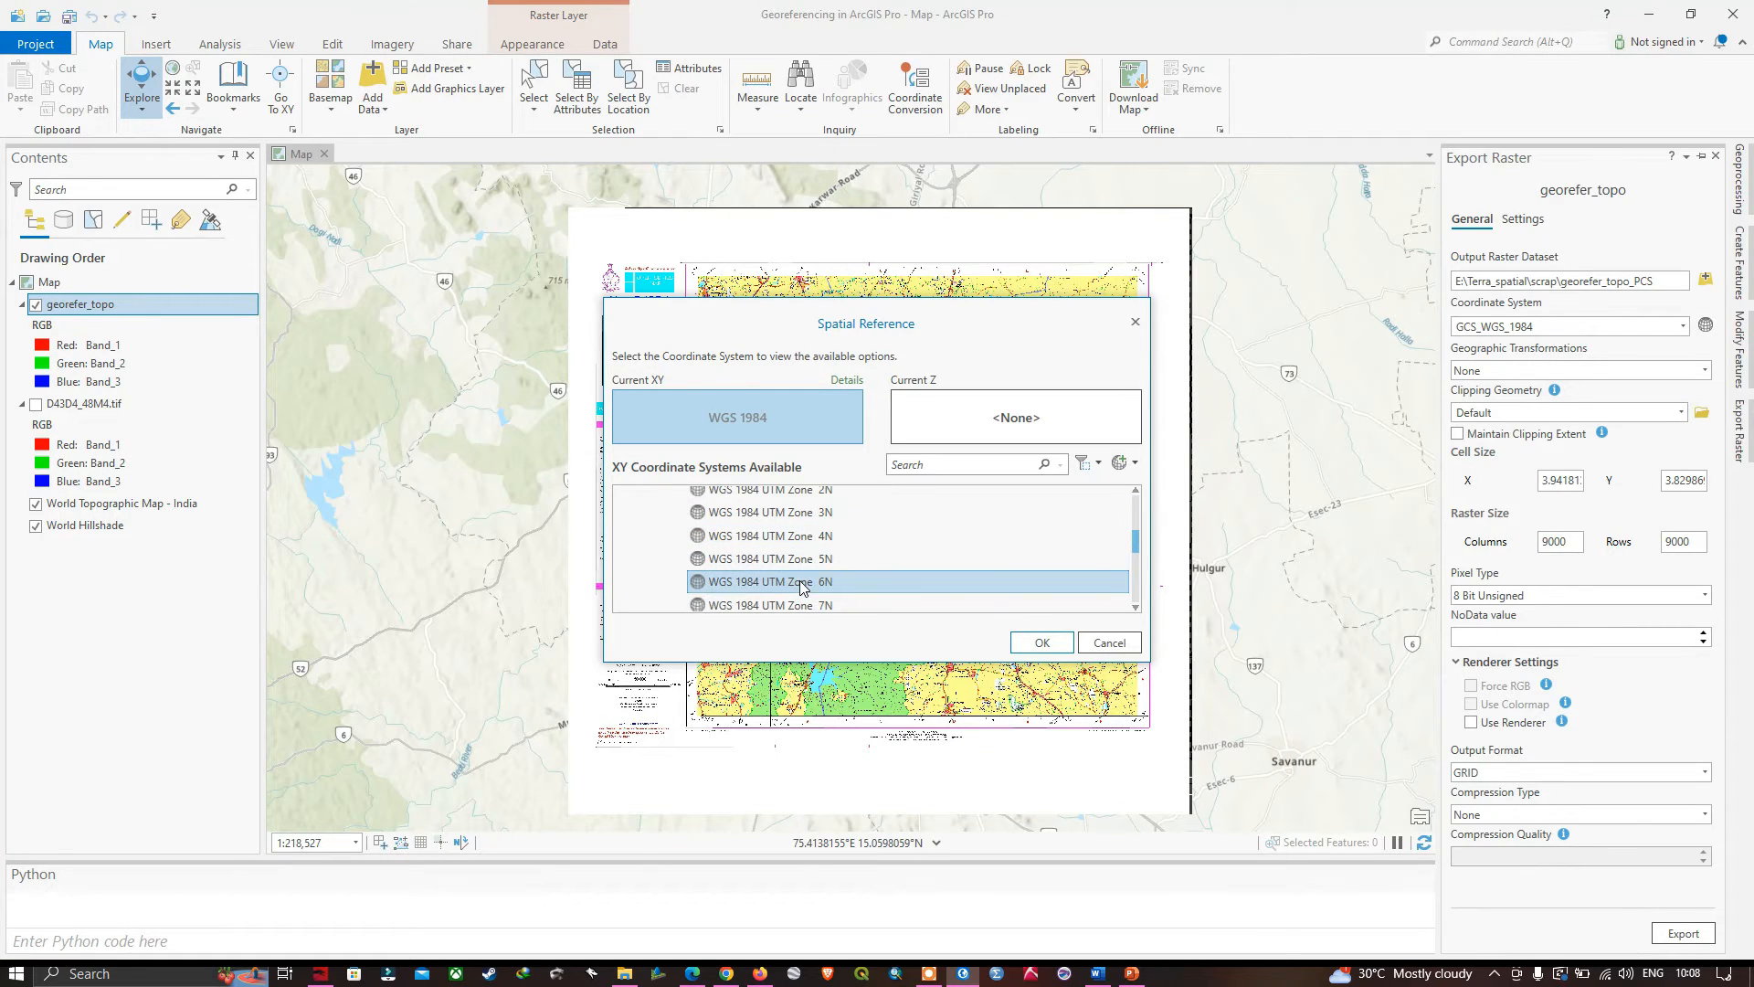
{"action": "scroll", "coordinate": [802, 588], "scroll_direction": "down", "scroll_amount": 2}
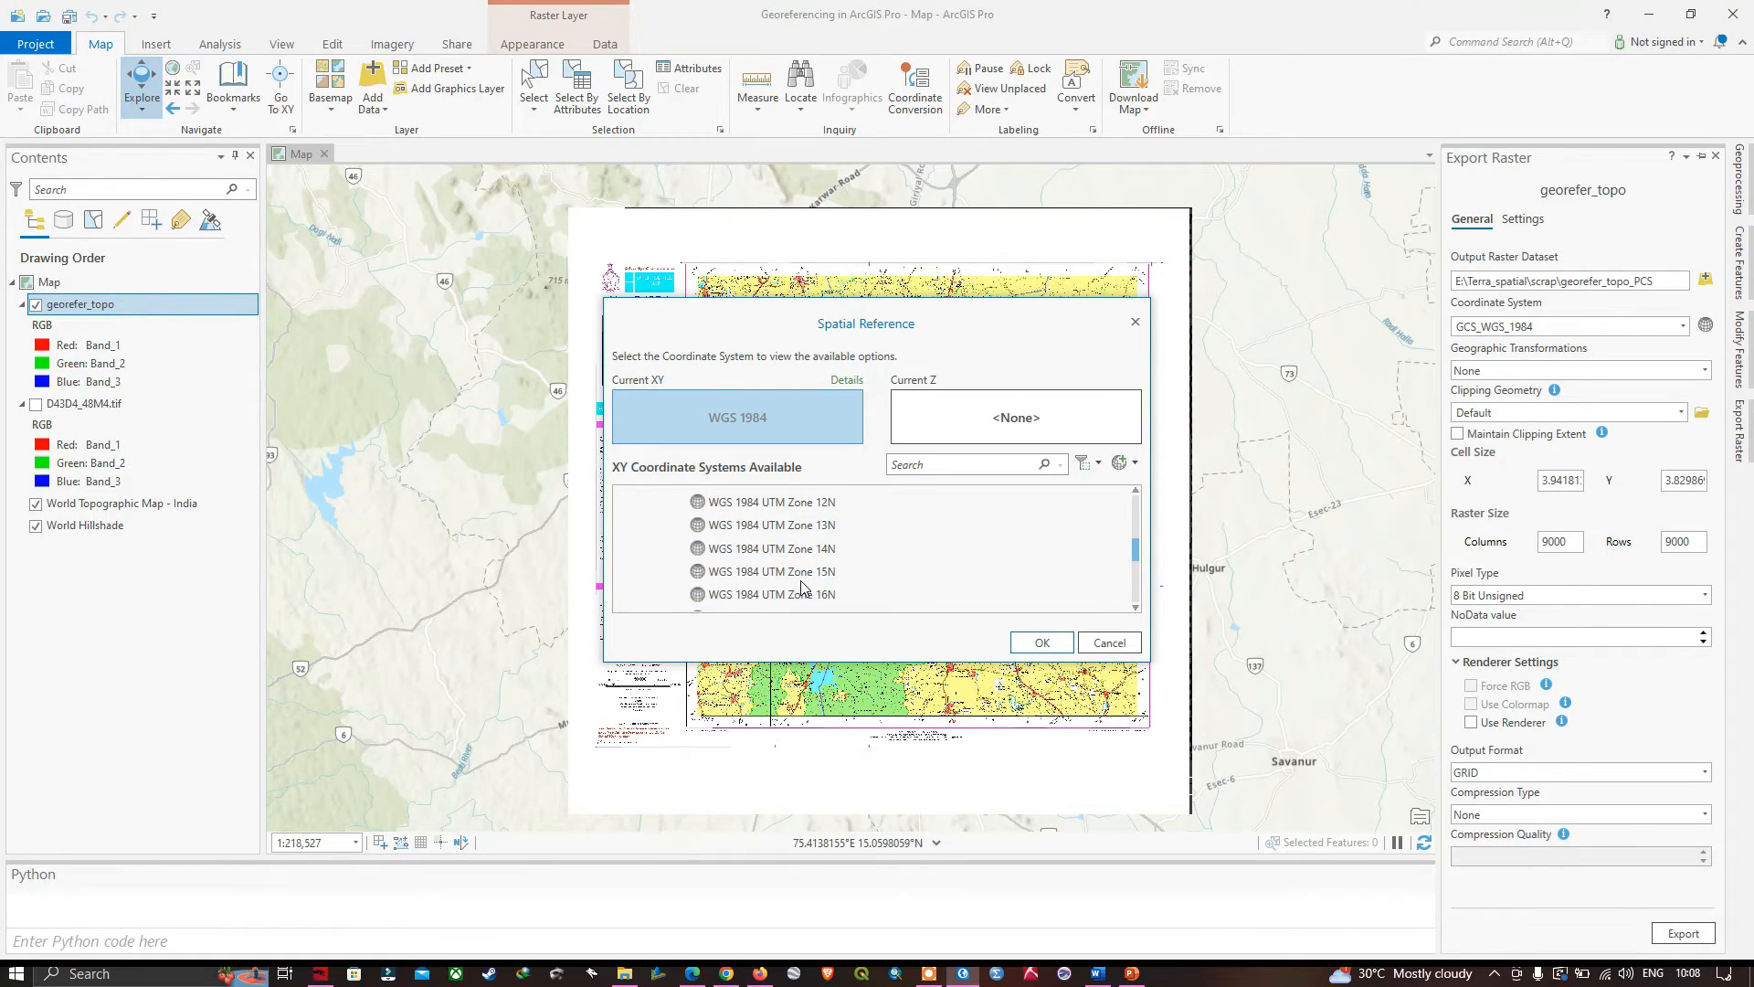
{"action": "scroll", "coordinate": [803, 588], "scroll_direction": "down", "scroll_amount": 6}
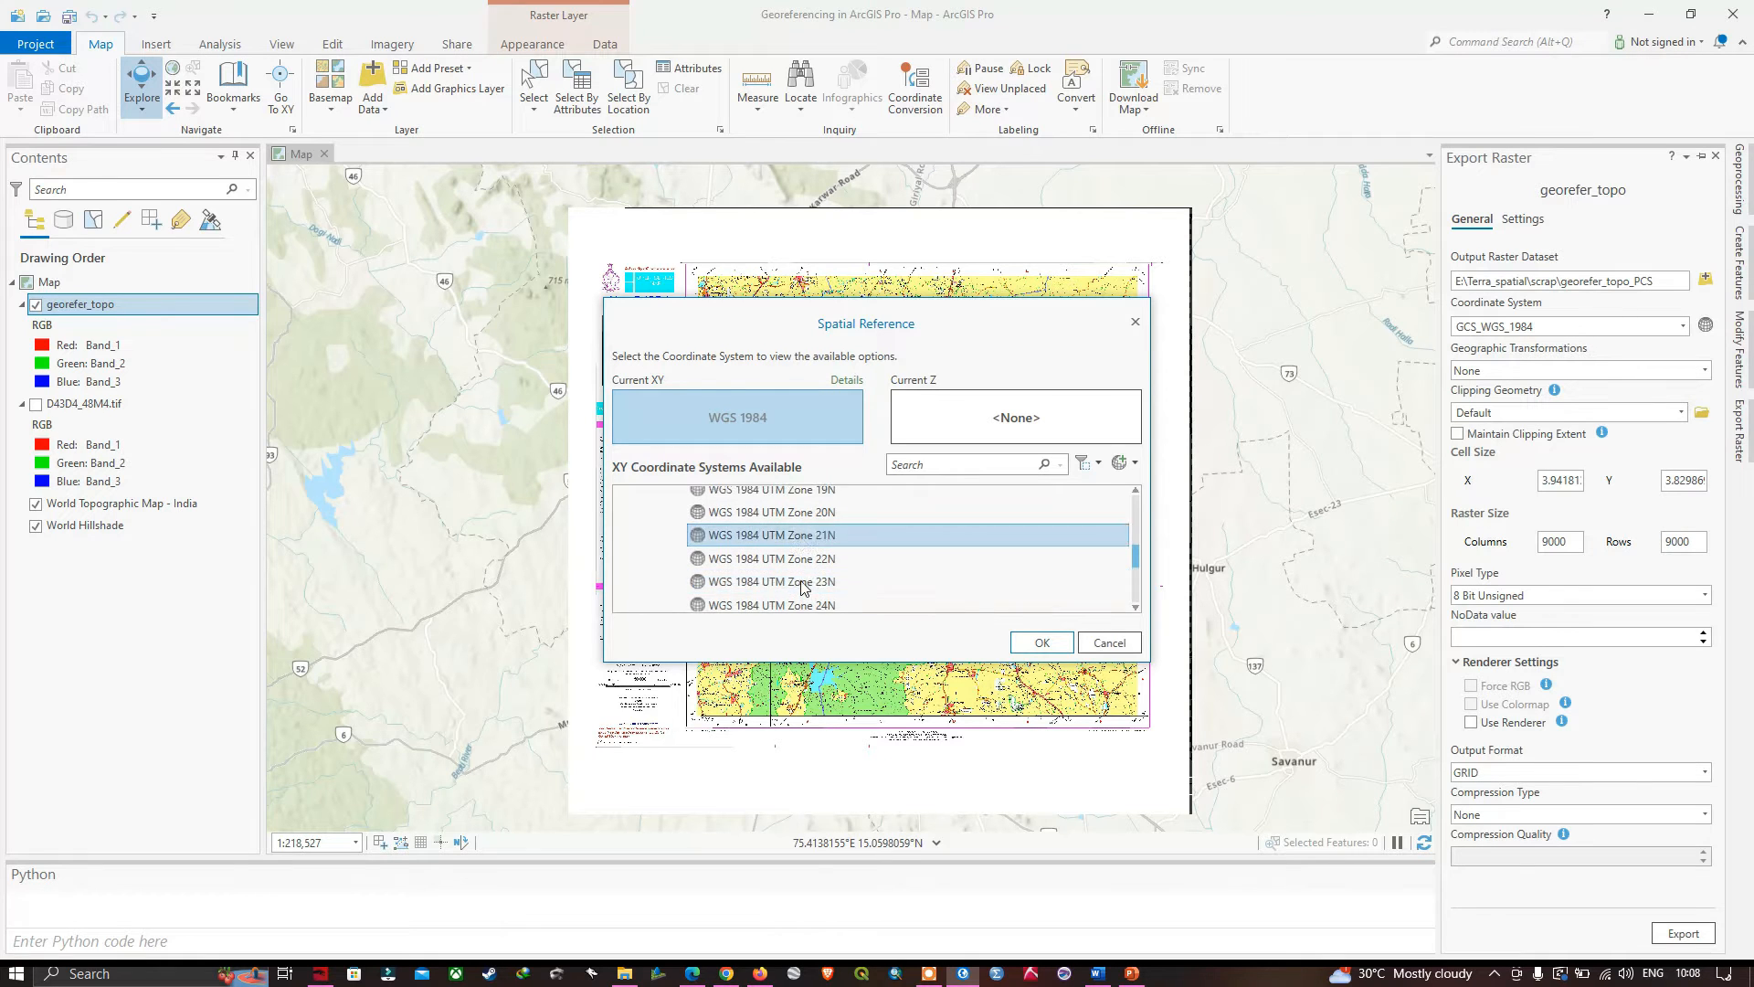
{"action": "scroll", "coordinate": [803, 588], "scroll_direction": "down", "scroll_amount": 5}
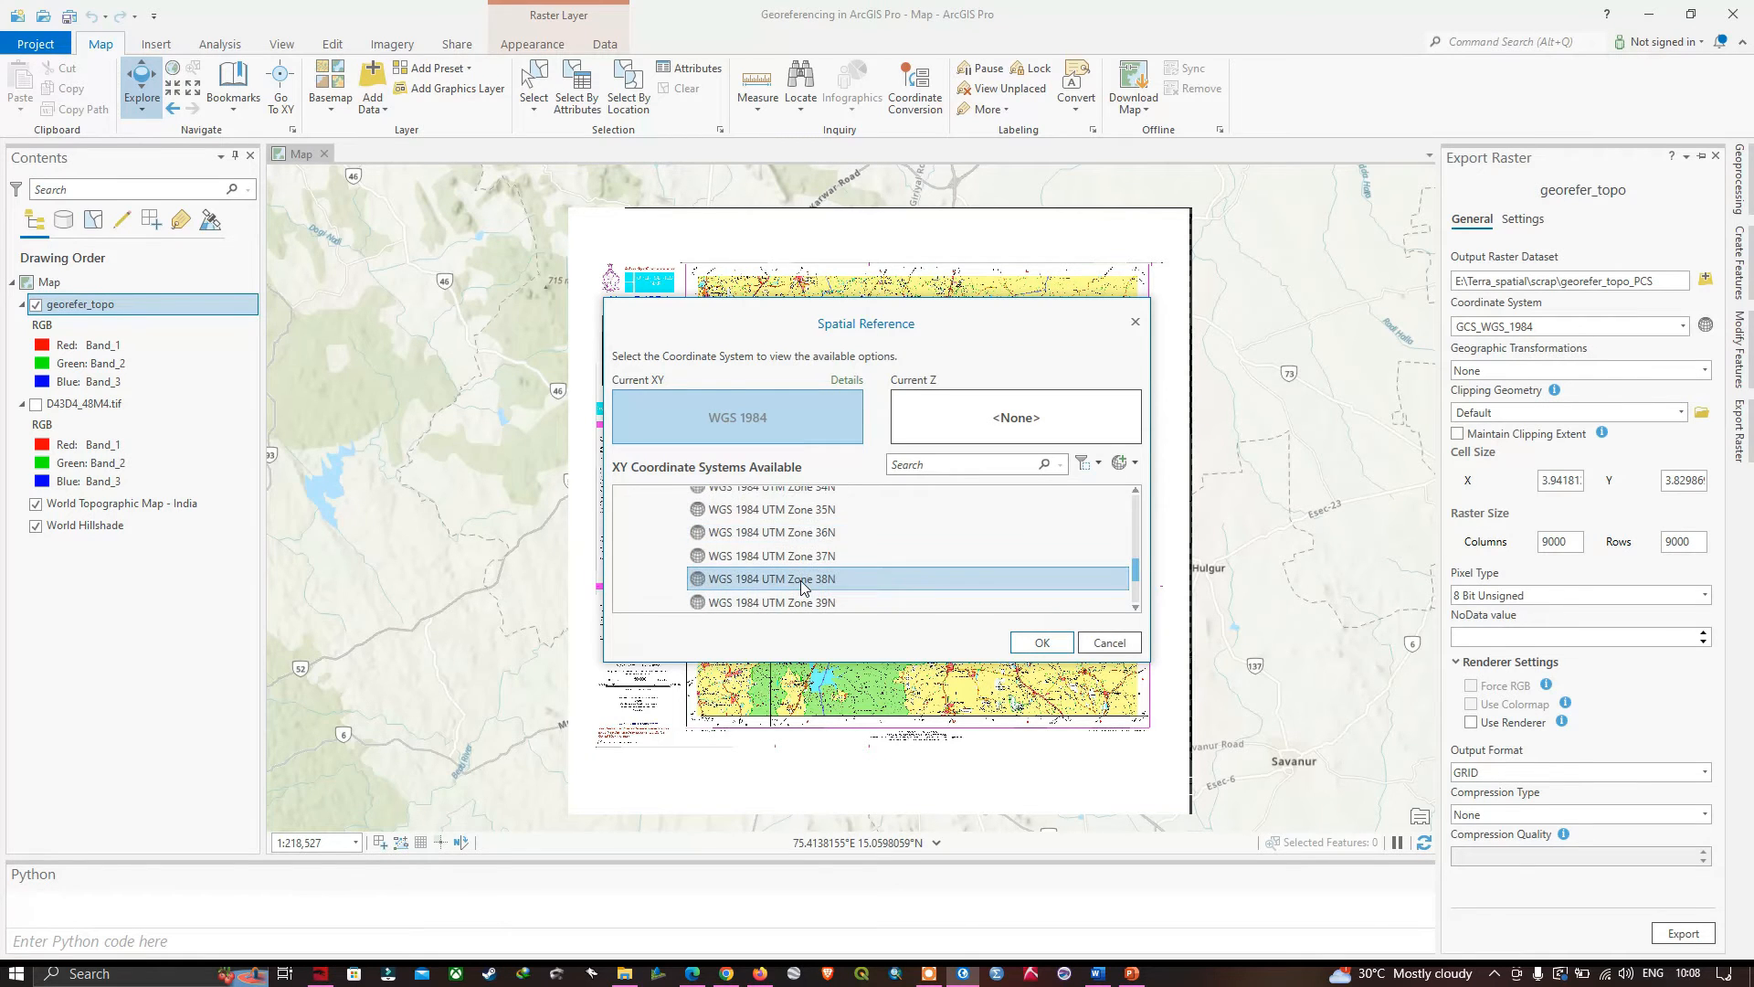
{"action": "left_click", "coordinate": [795, 565]}
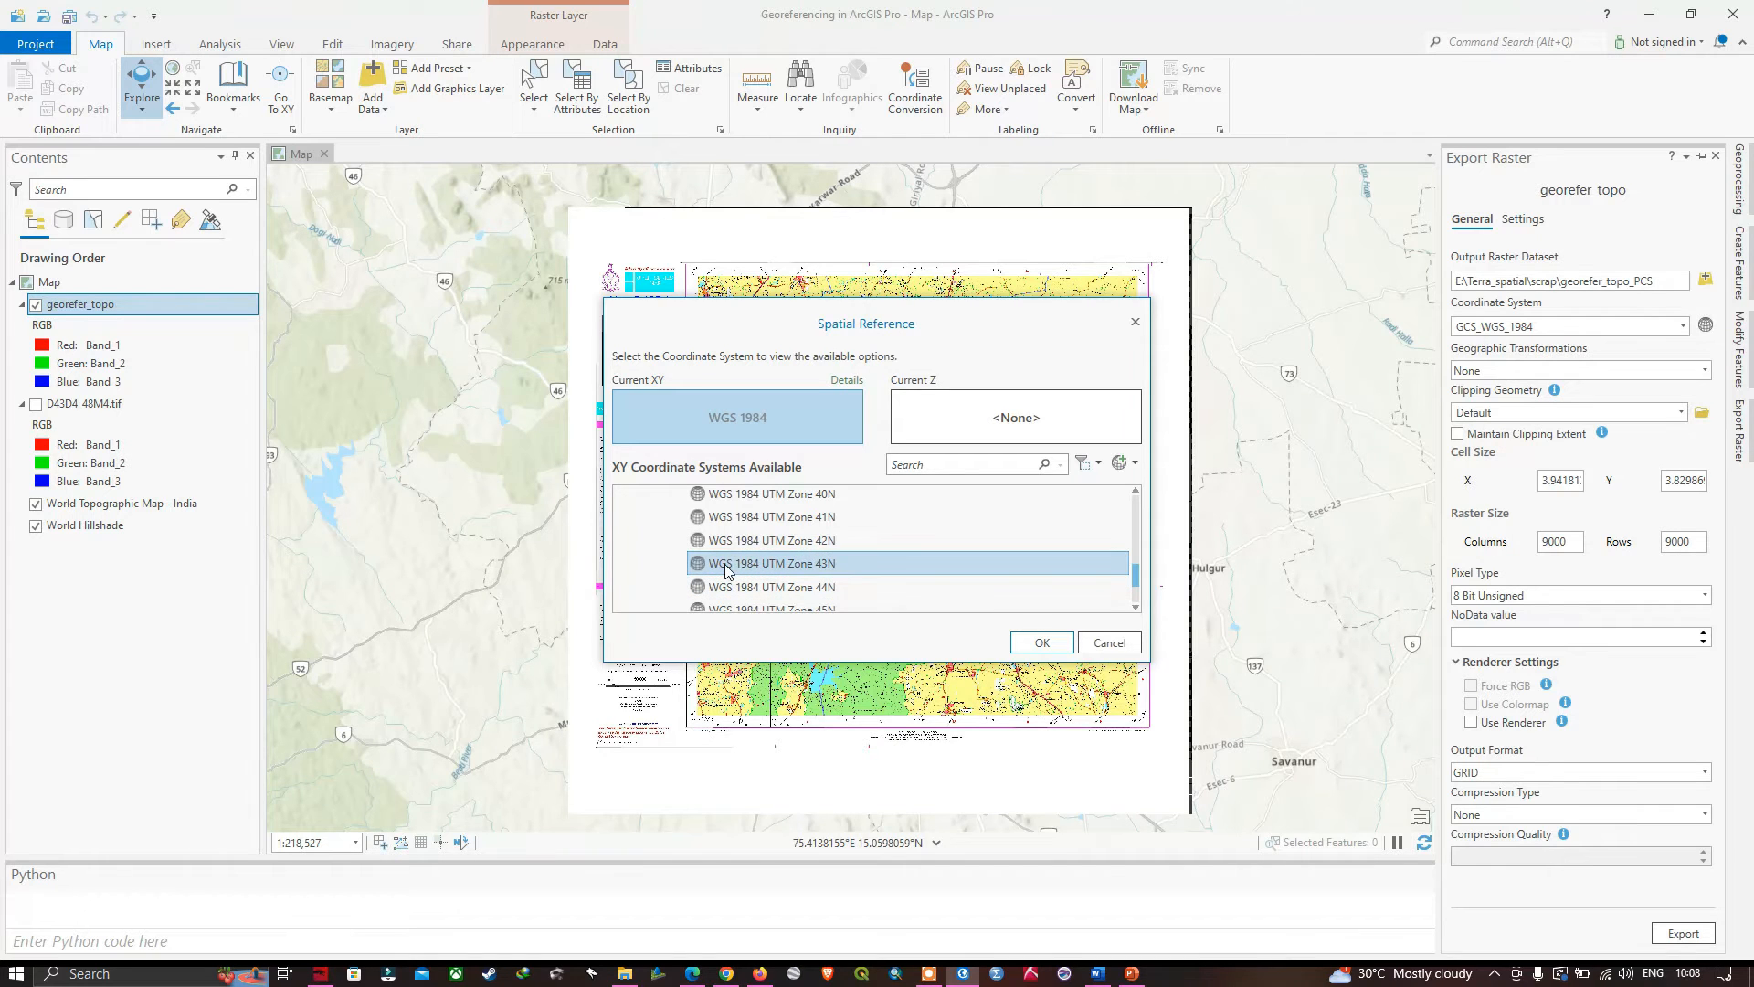
{"action": "left_click", "coordinate": [816, 566]}
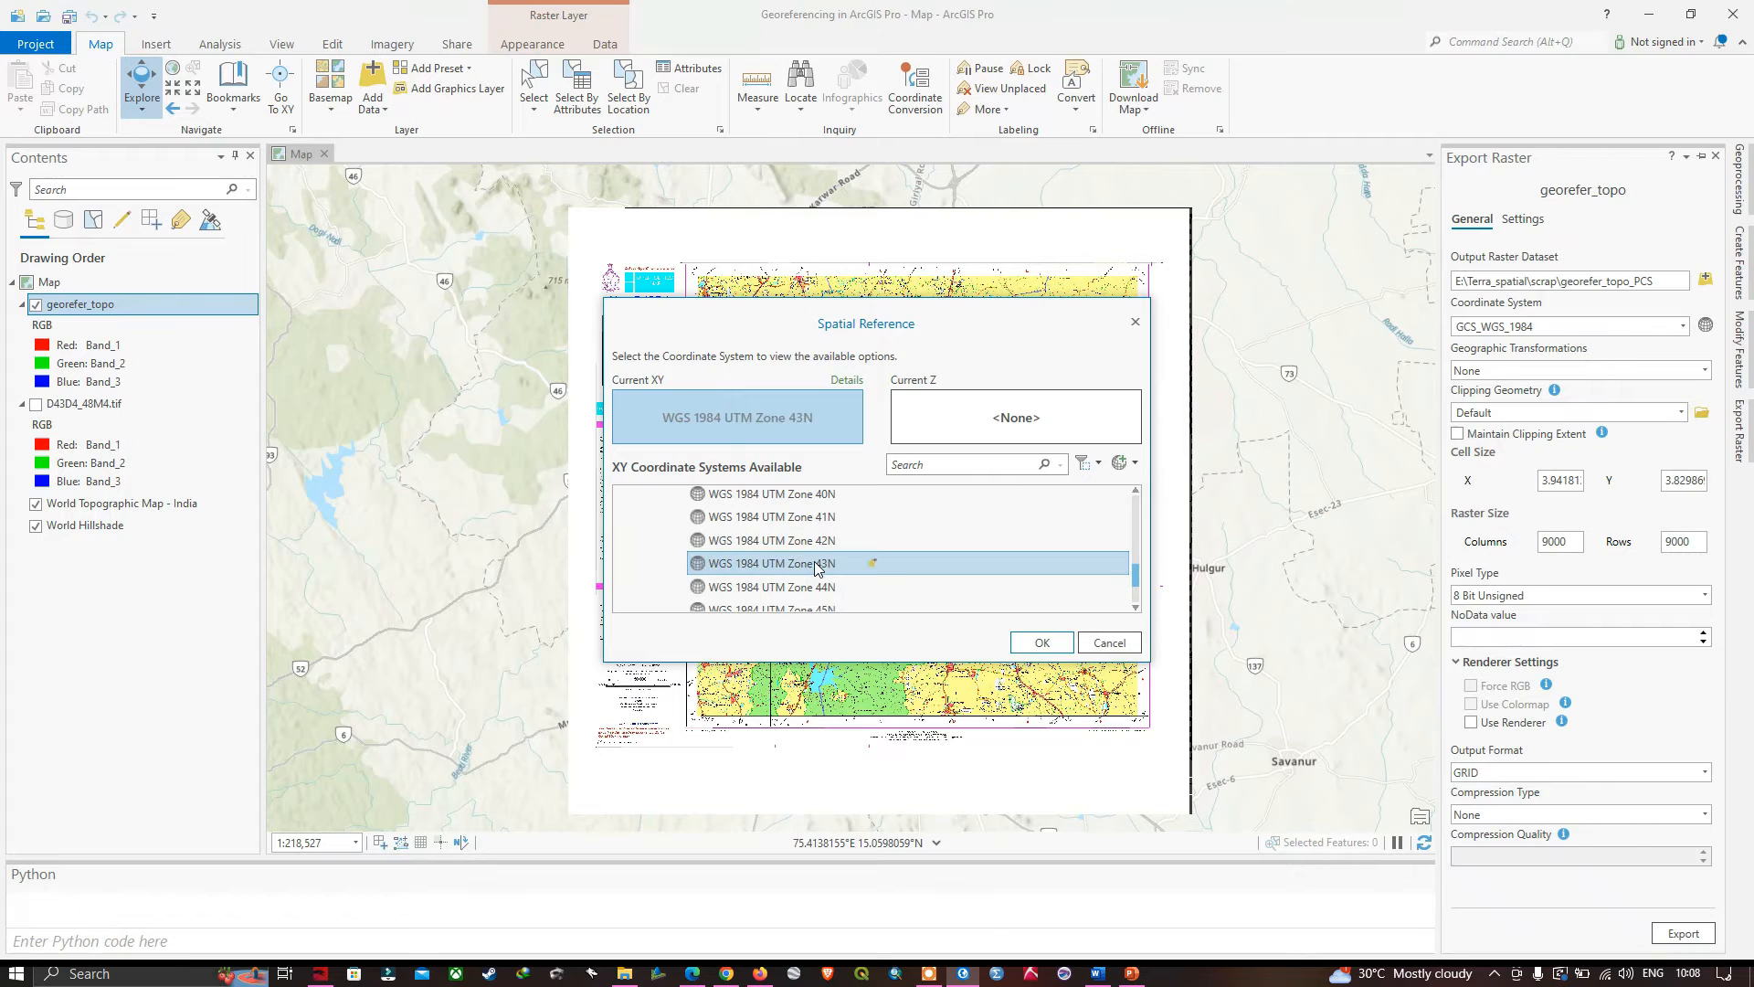
{"action": "left_click", "coordinate": [1040, 642]}
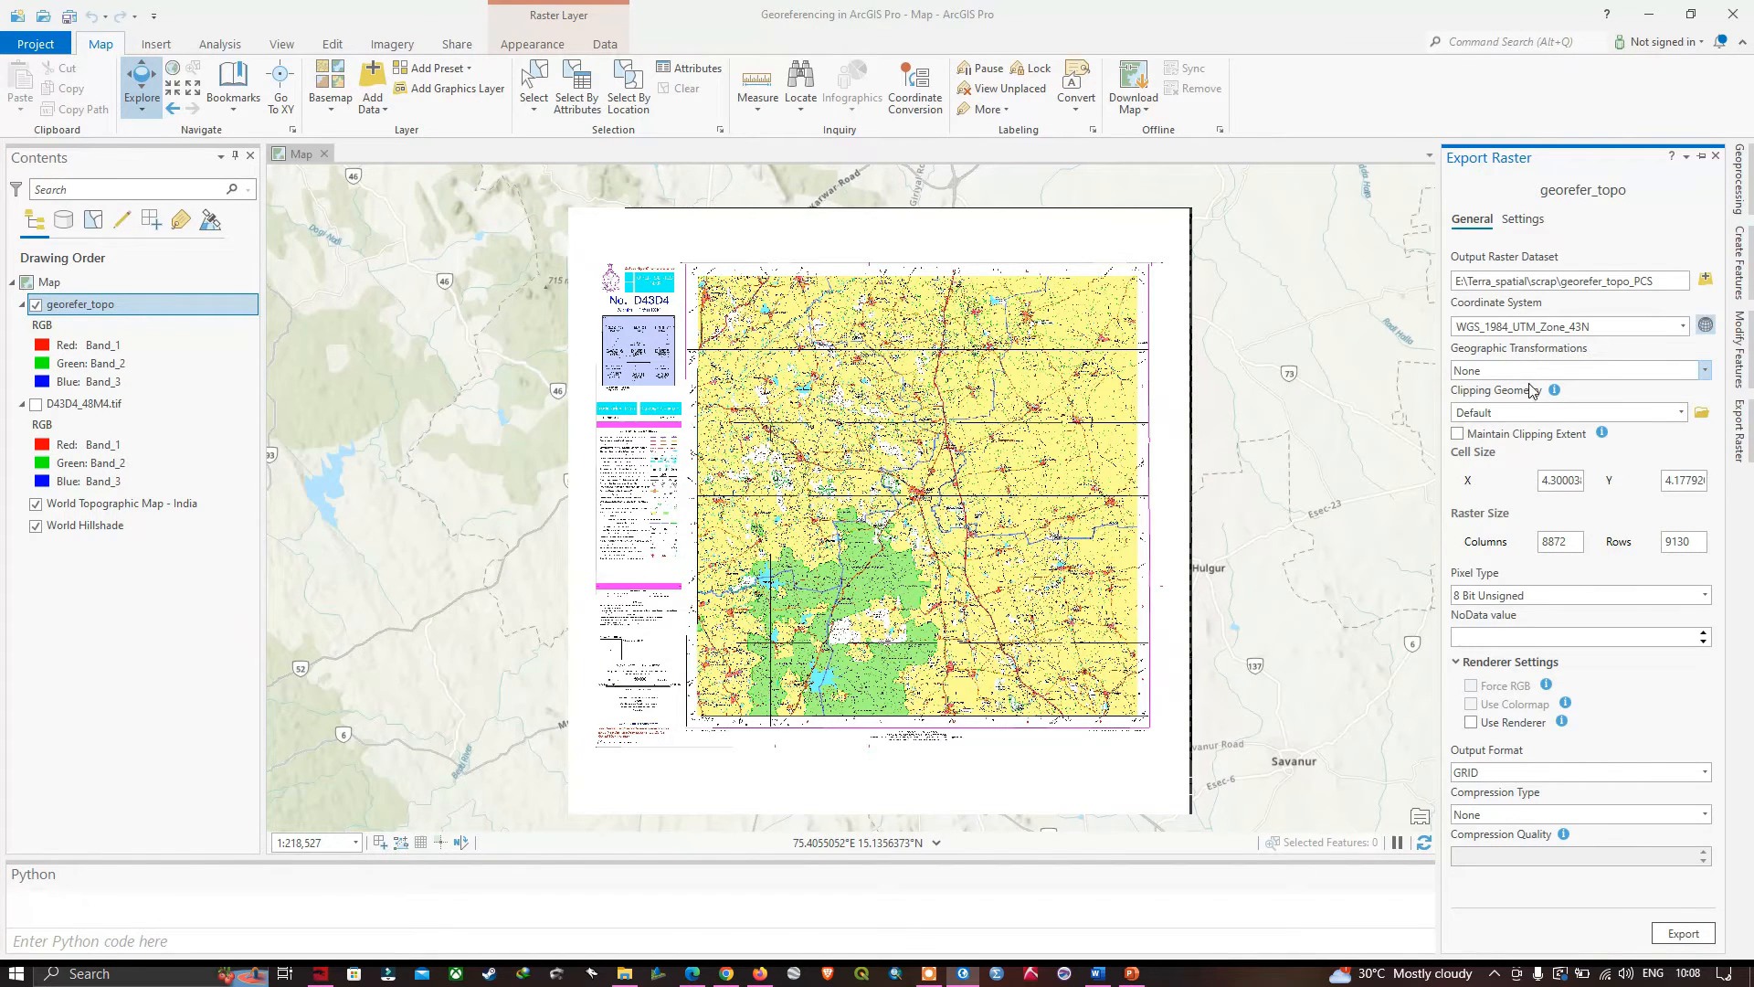
- Set the output format to TIFF and export the raster as georefer_topo_PCS.tif
{"action": "left_click", "coordinate": [1558, 776]}
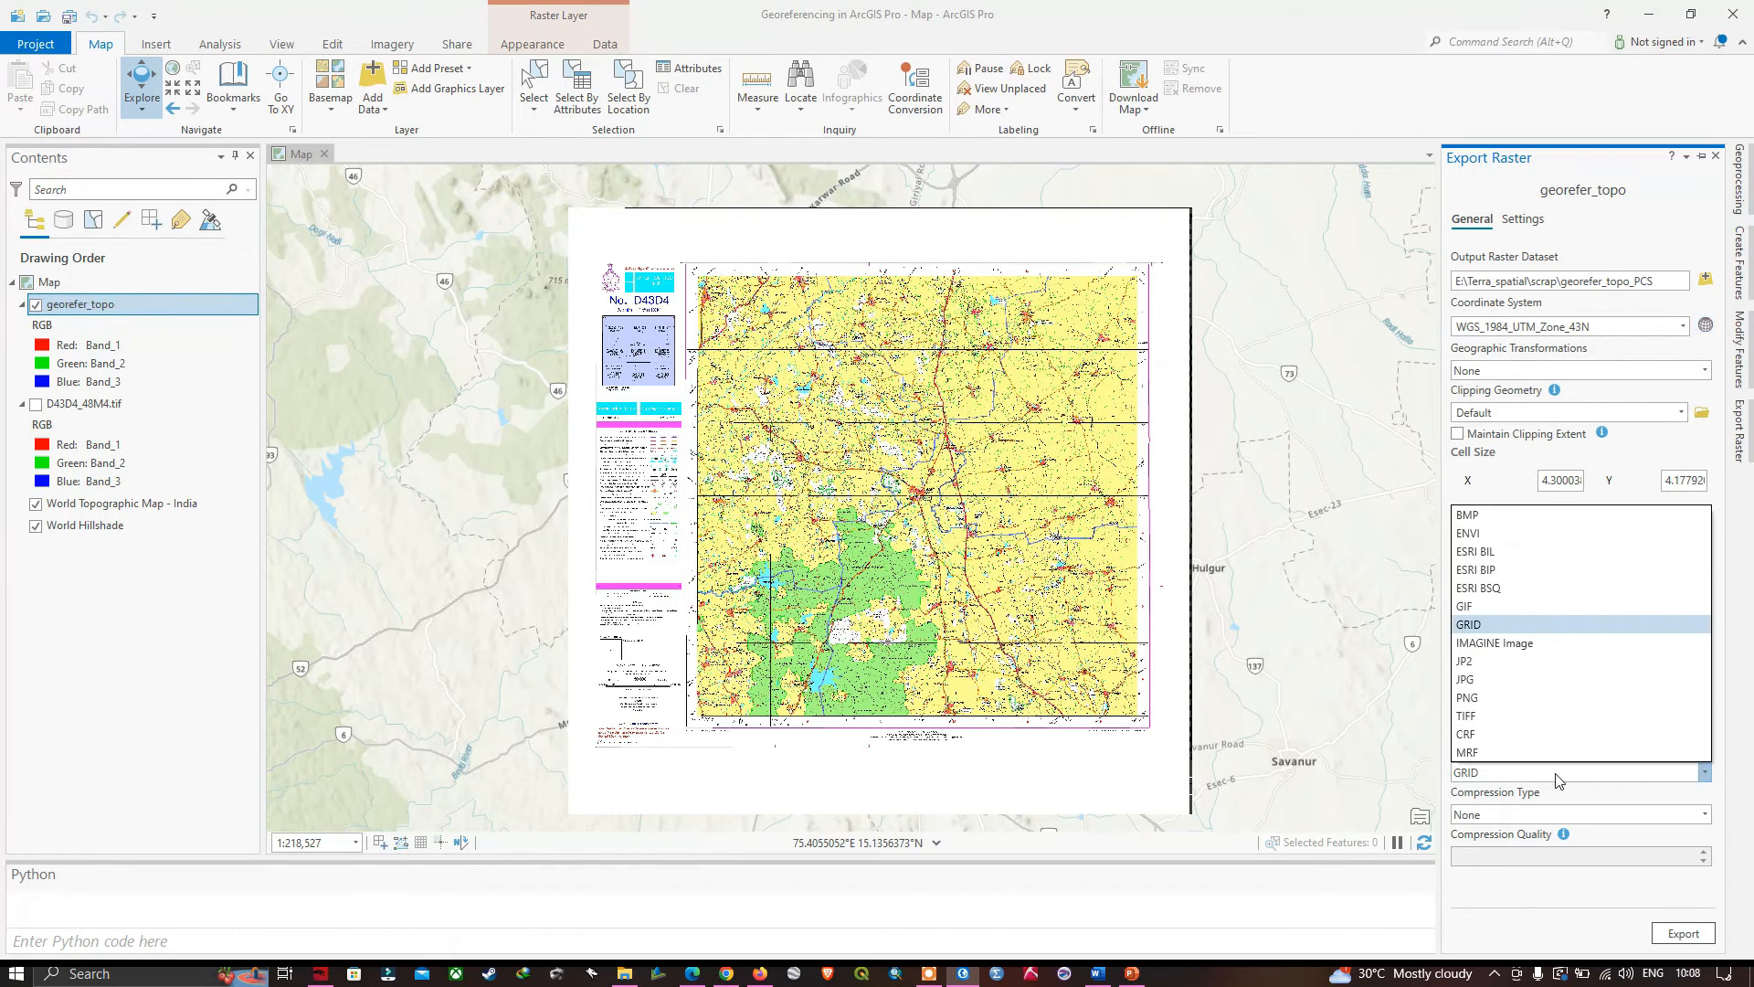
{"action": "left_click", "coordinate": [1483, 716]}
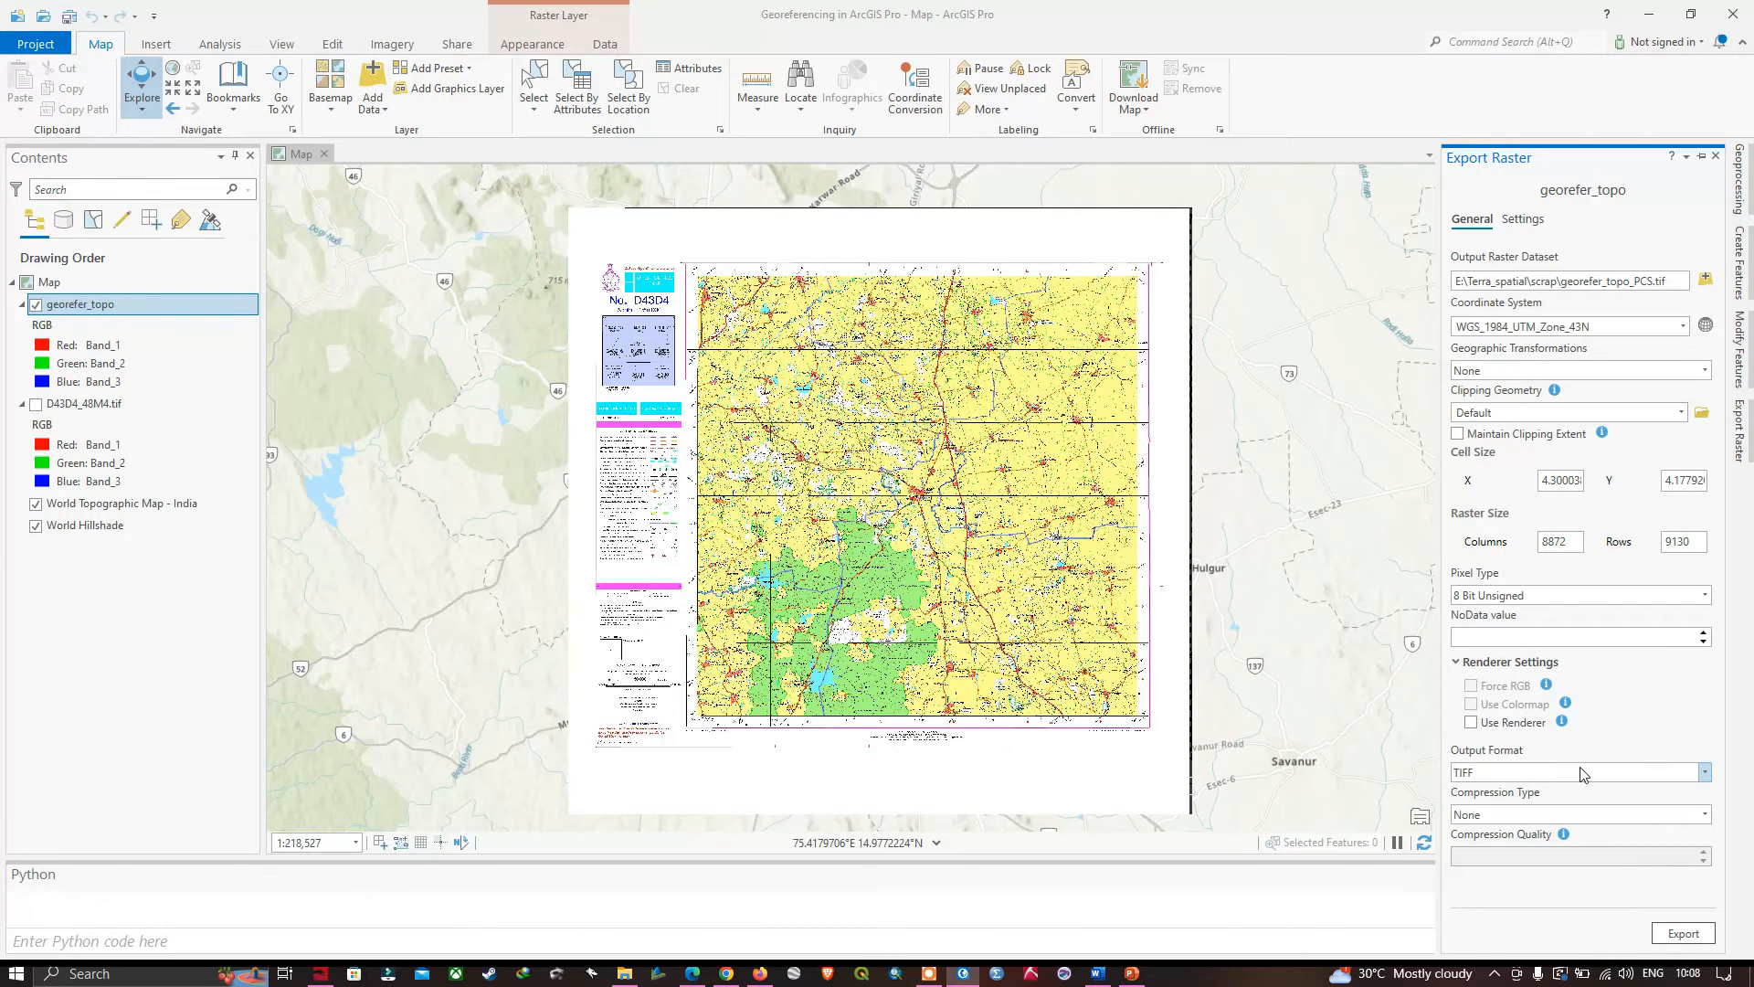
{"action": "left_click", "coordinate": [1682, 934]}
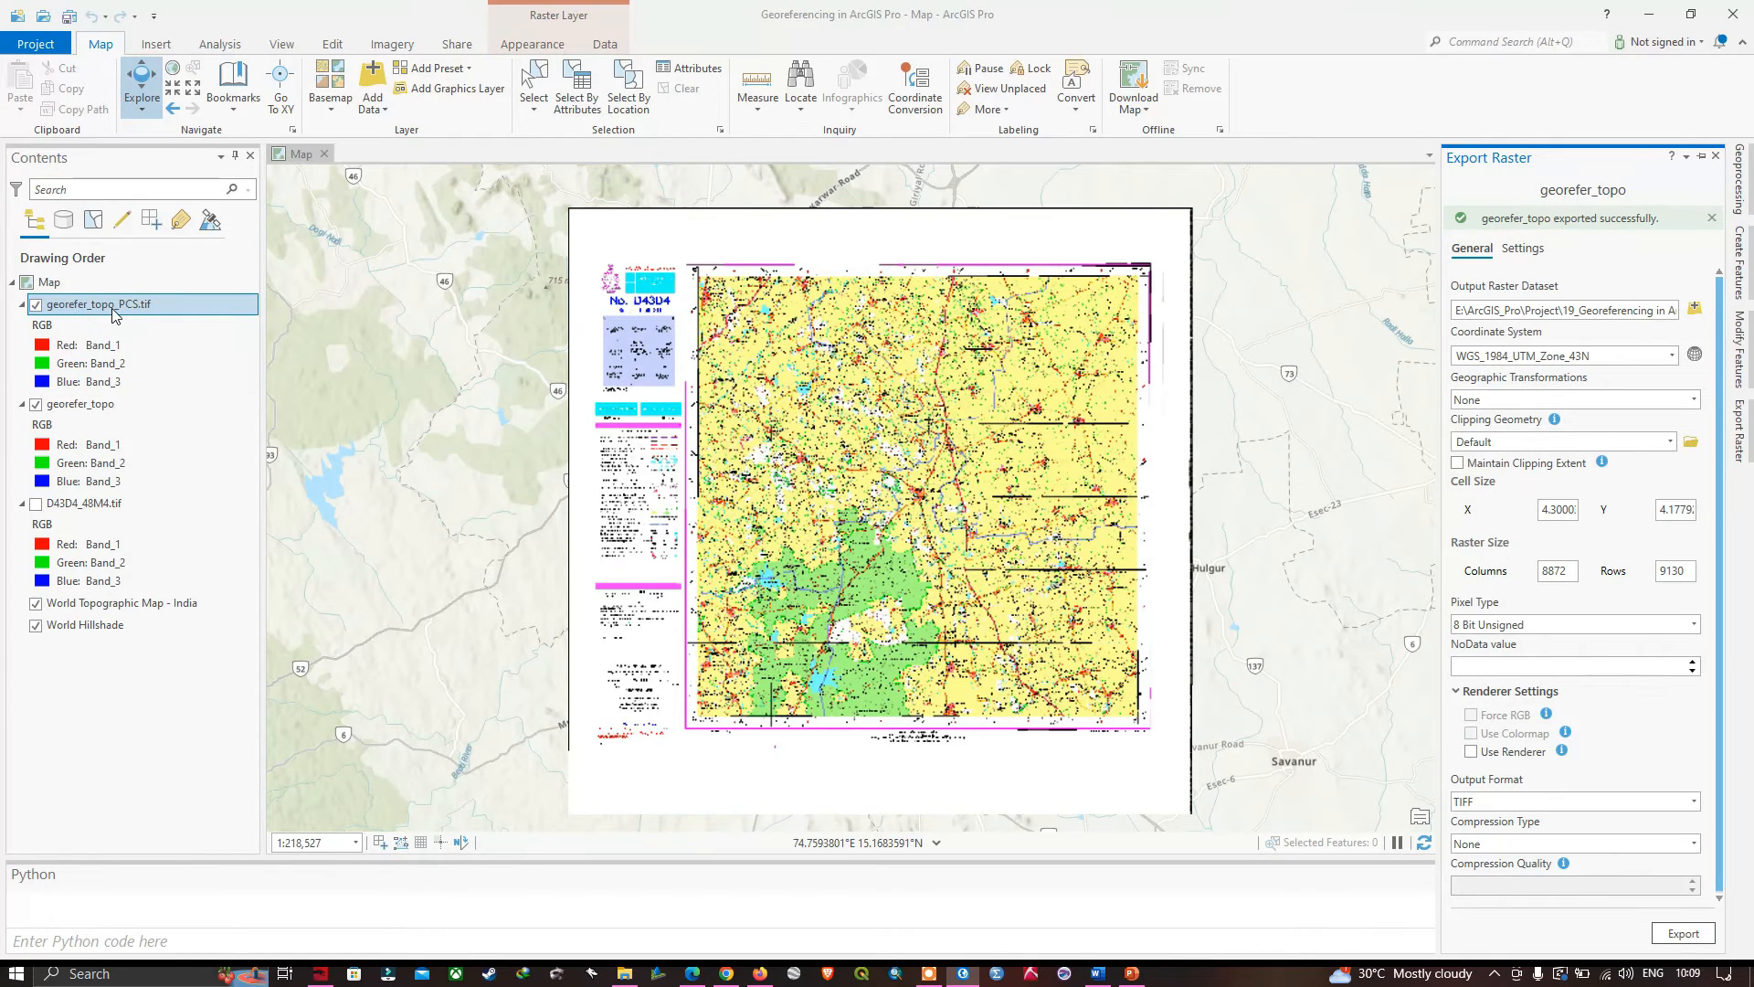
- Hide the georefer_topo layer and take a closer look at the projected georefer_topo_PCS.tif sheet
{"action": "left_click", "coordinate": [36, 403]}
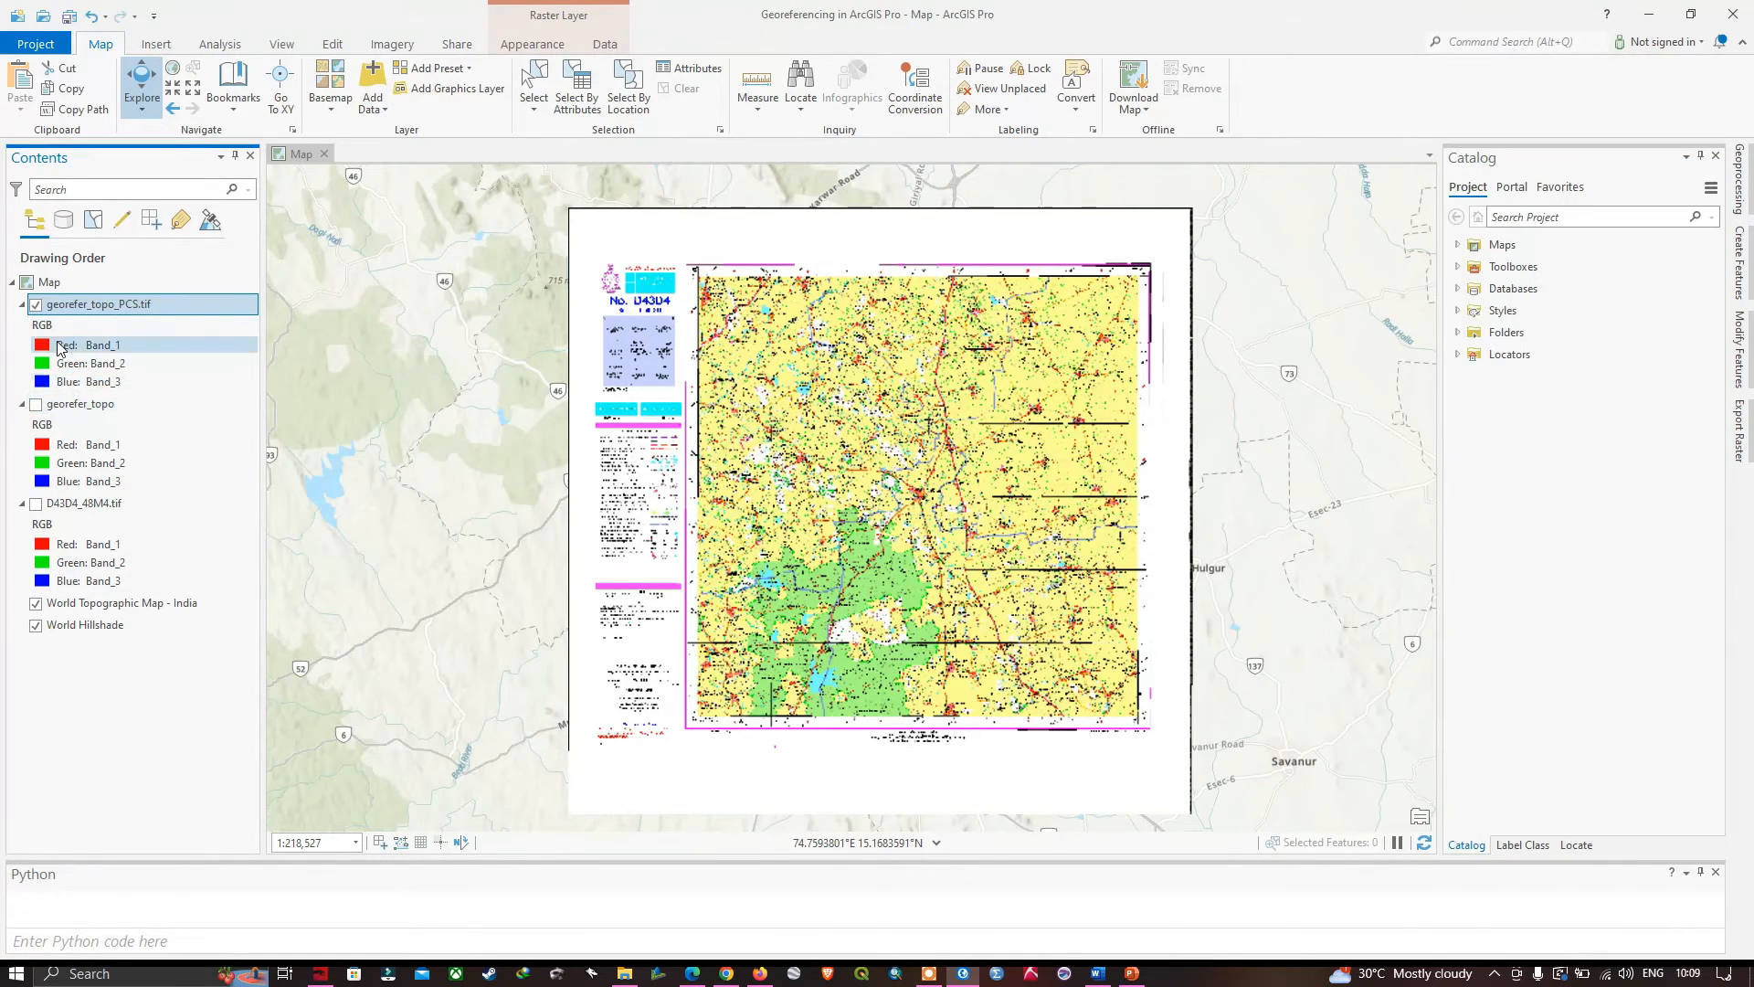
{"action": "scroll", "coordinate": [914, 459], "scroll_direction": "up", "scroll_amount": 6}
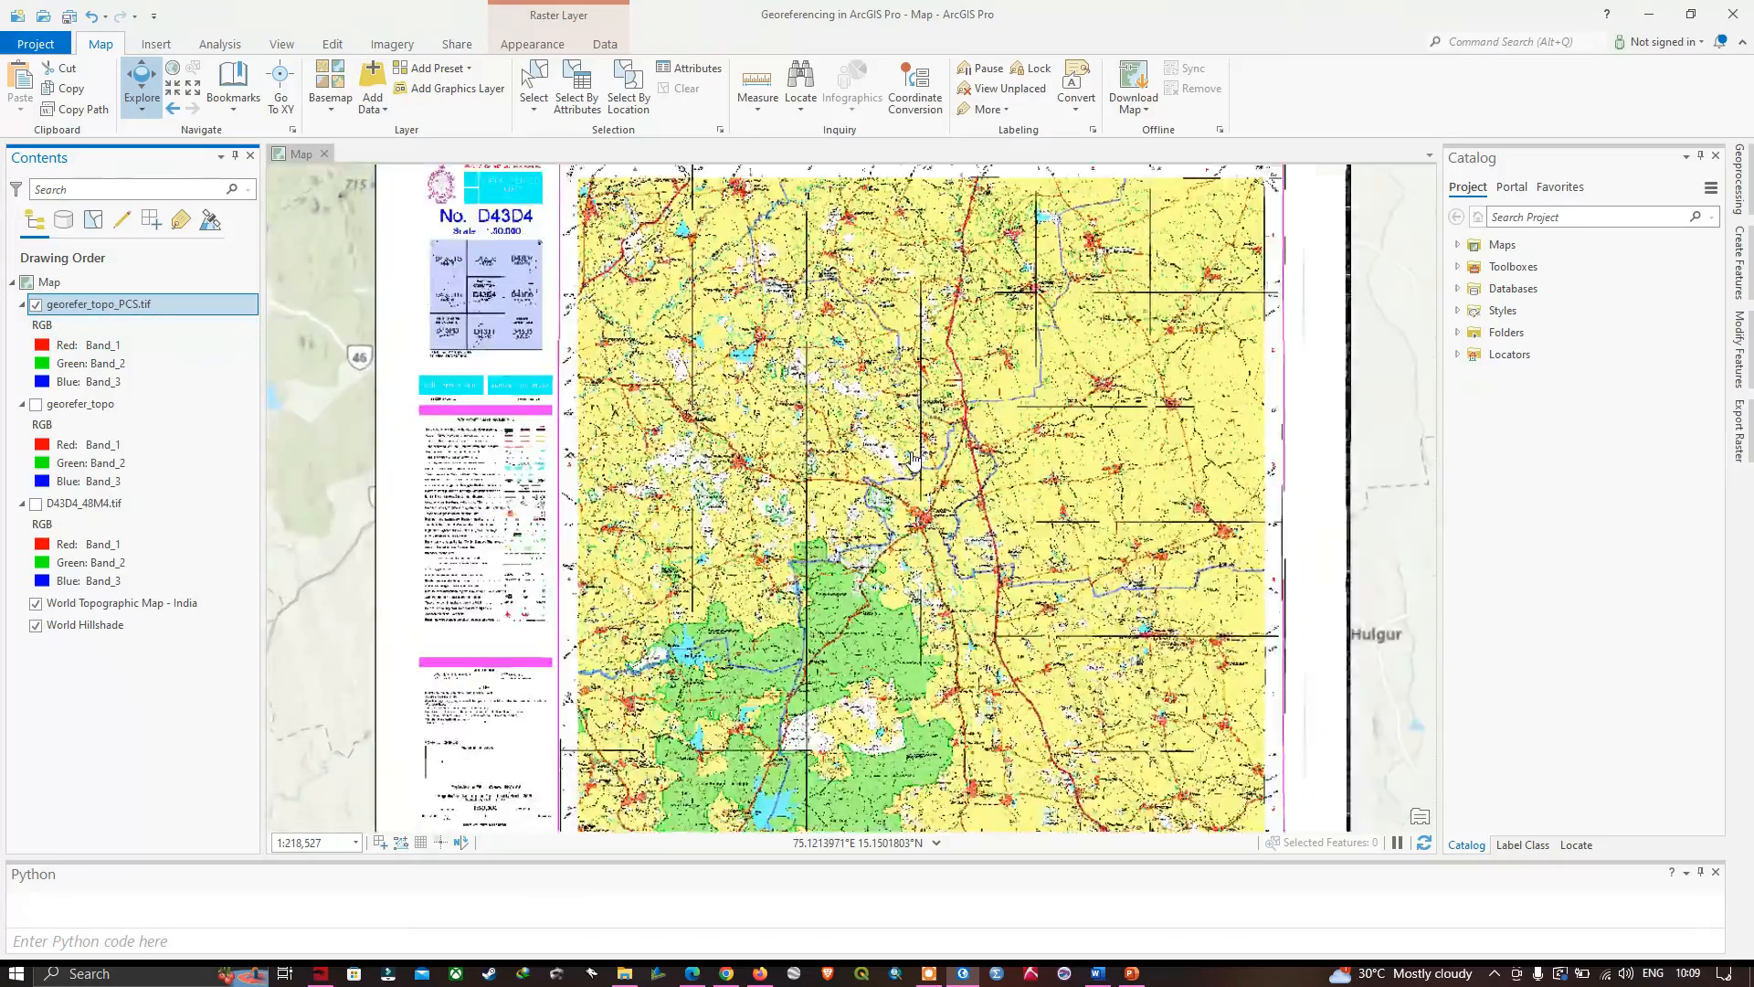
- Examine the projected georefer_topo_PCS.tif sheet in detail and in full against the surrounding basemap
{"action": "scroll", "coordinate": [914, 460], "scroll_direction": "down", "scroll_amount": 4}
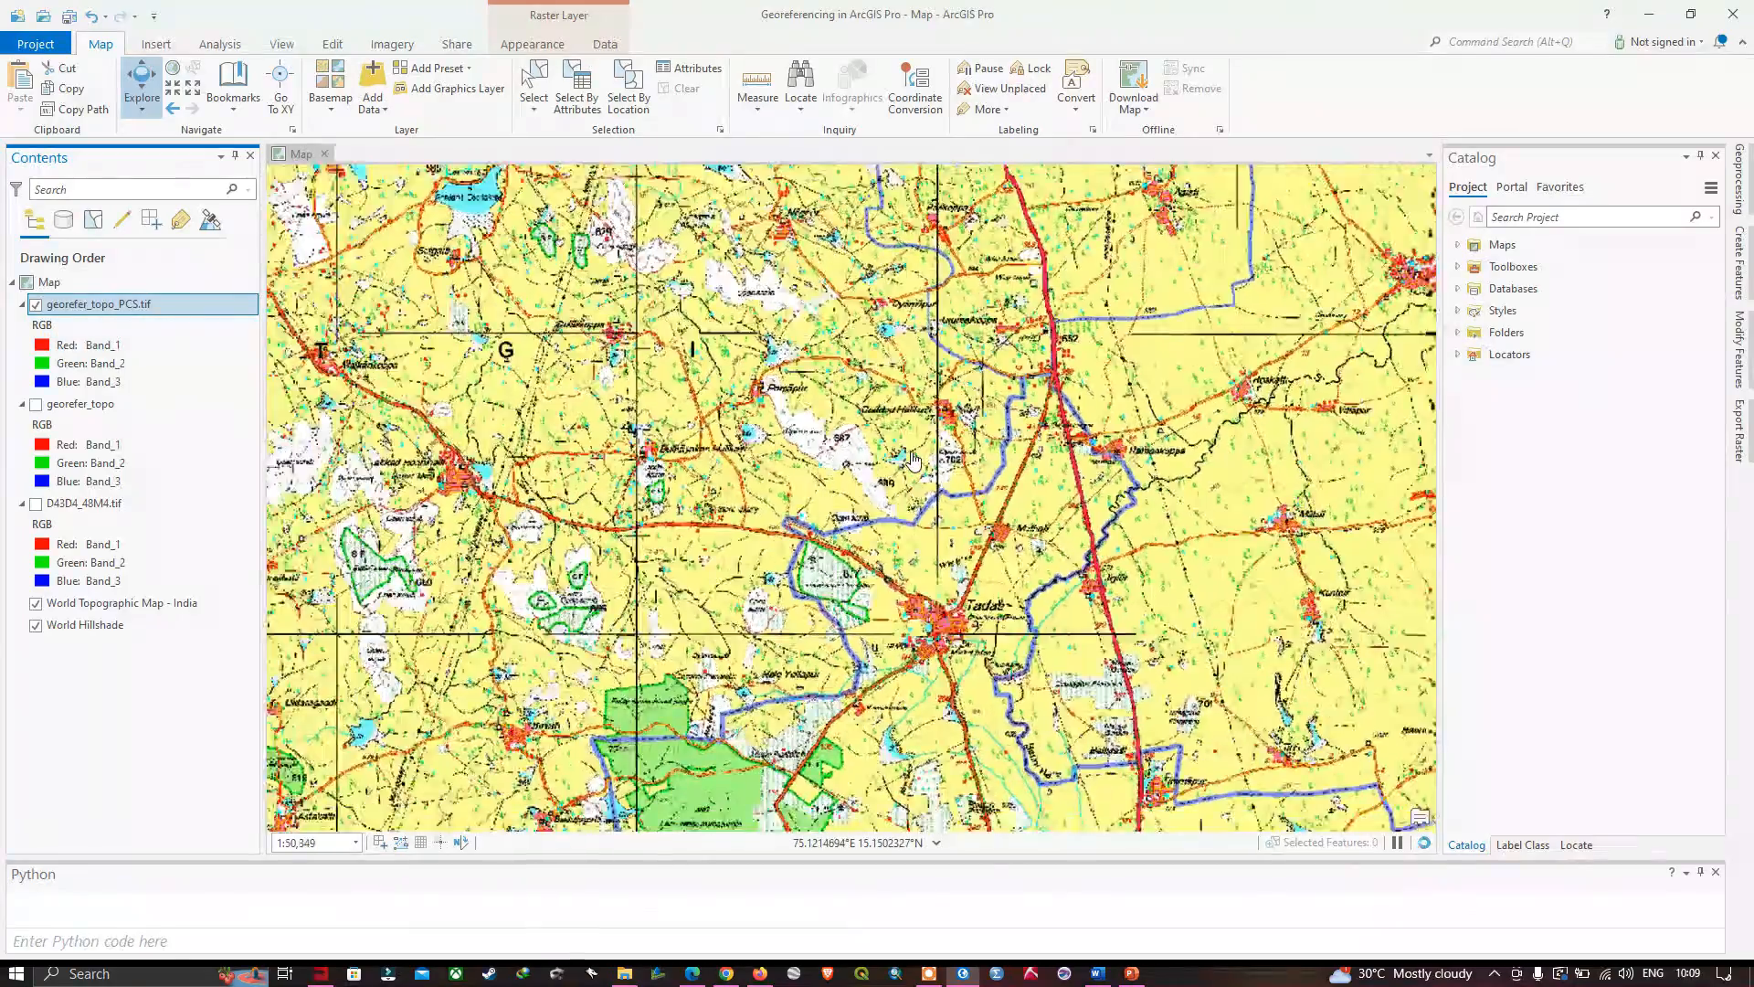
{"action": "scroll", "coordinate": [920, 471], "scroll_direction": "down", "scroll_amount": 1}
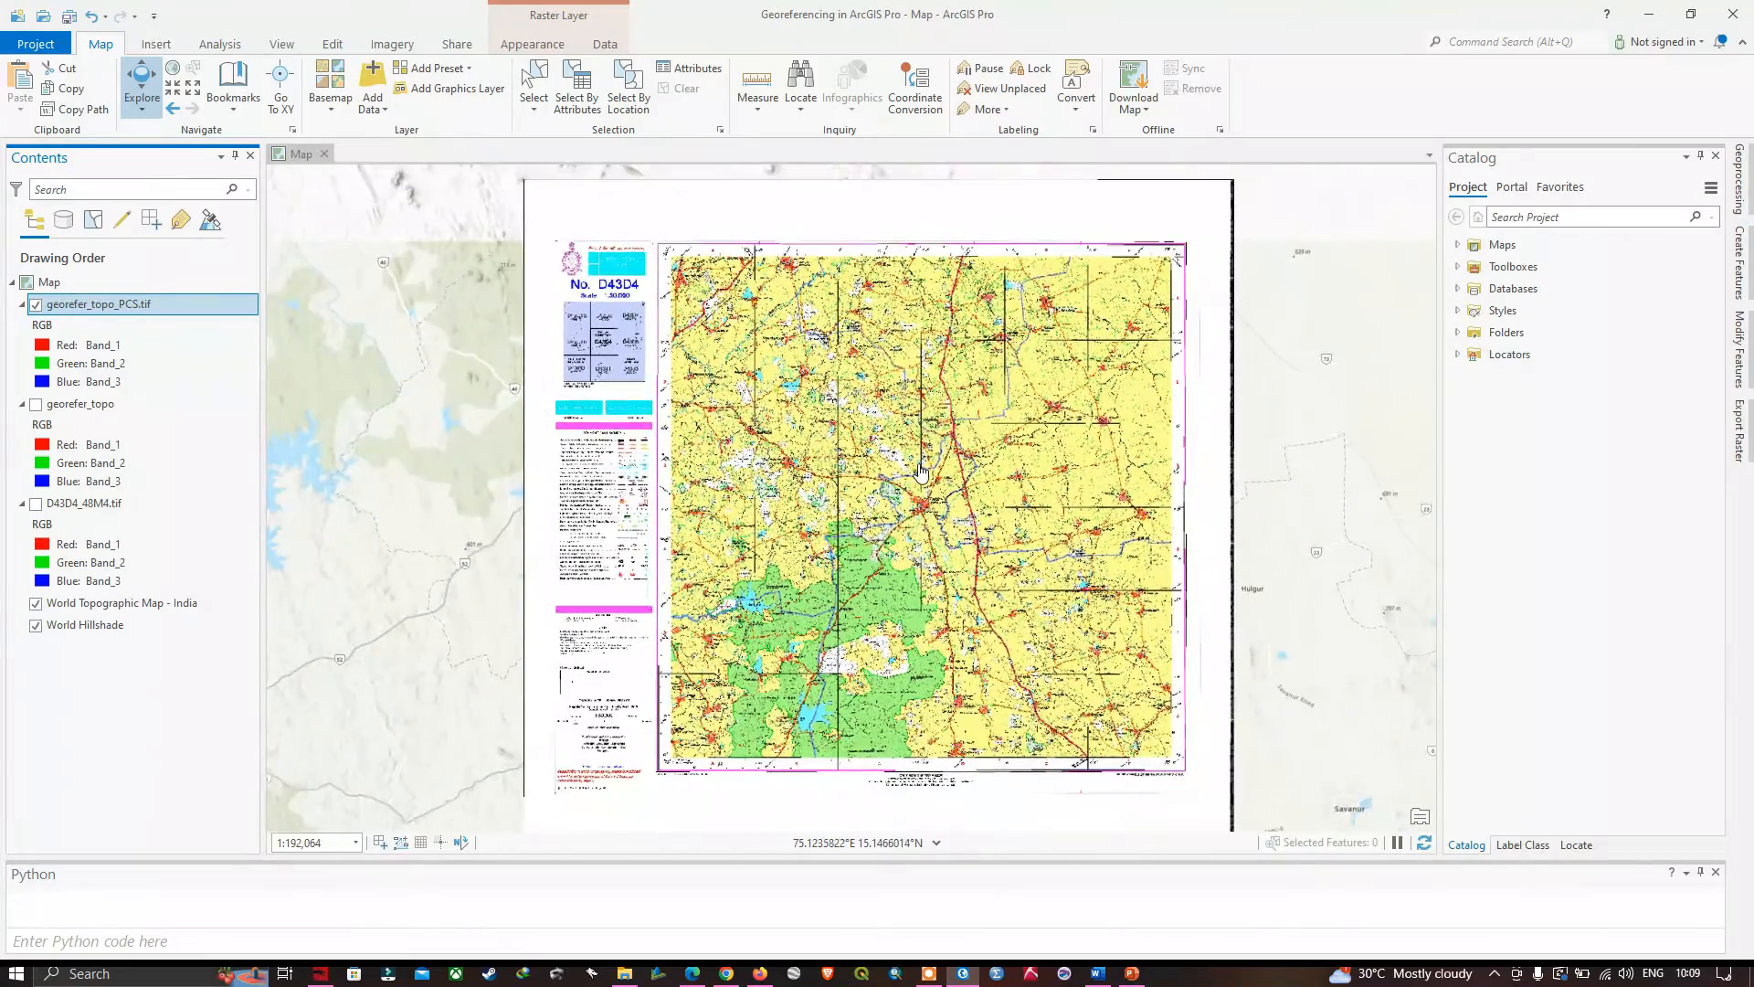
{"action": "scroll", "coordinate": [914, 473], "scroll_direction": "up", "scroll_amount": 1}
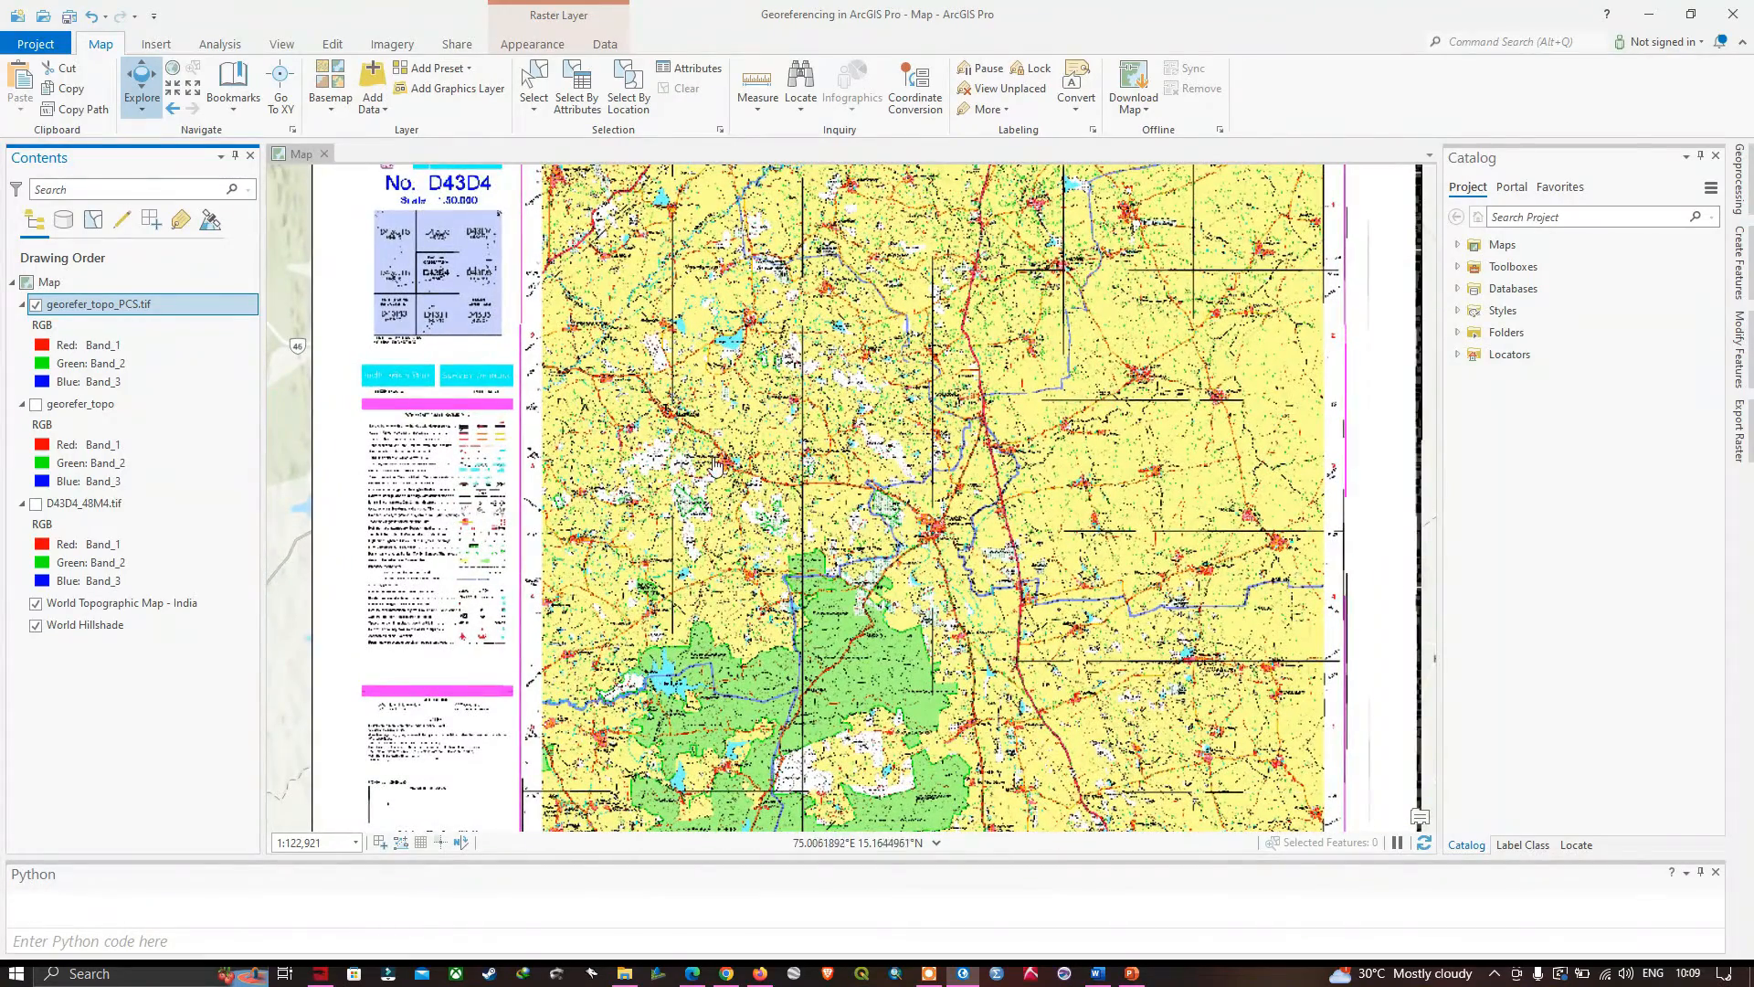
{"action": "scroll", "coordinate": [766, 493], "scroll_direction": "down", "scroll_amount": 1}
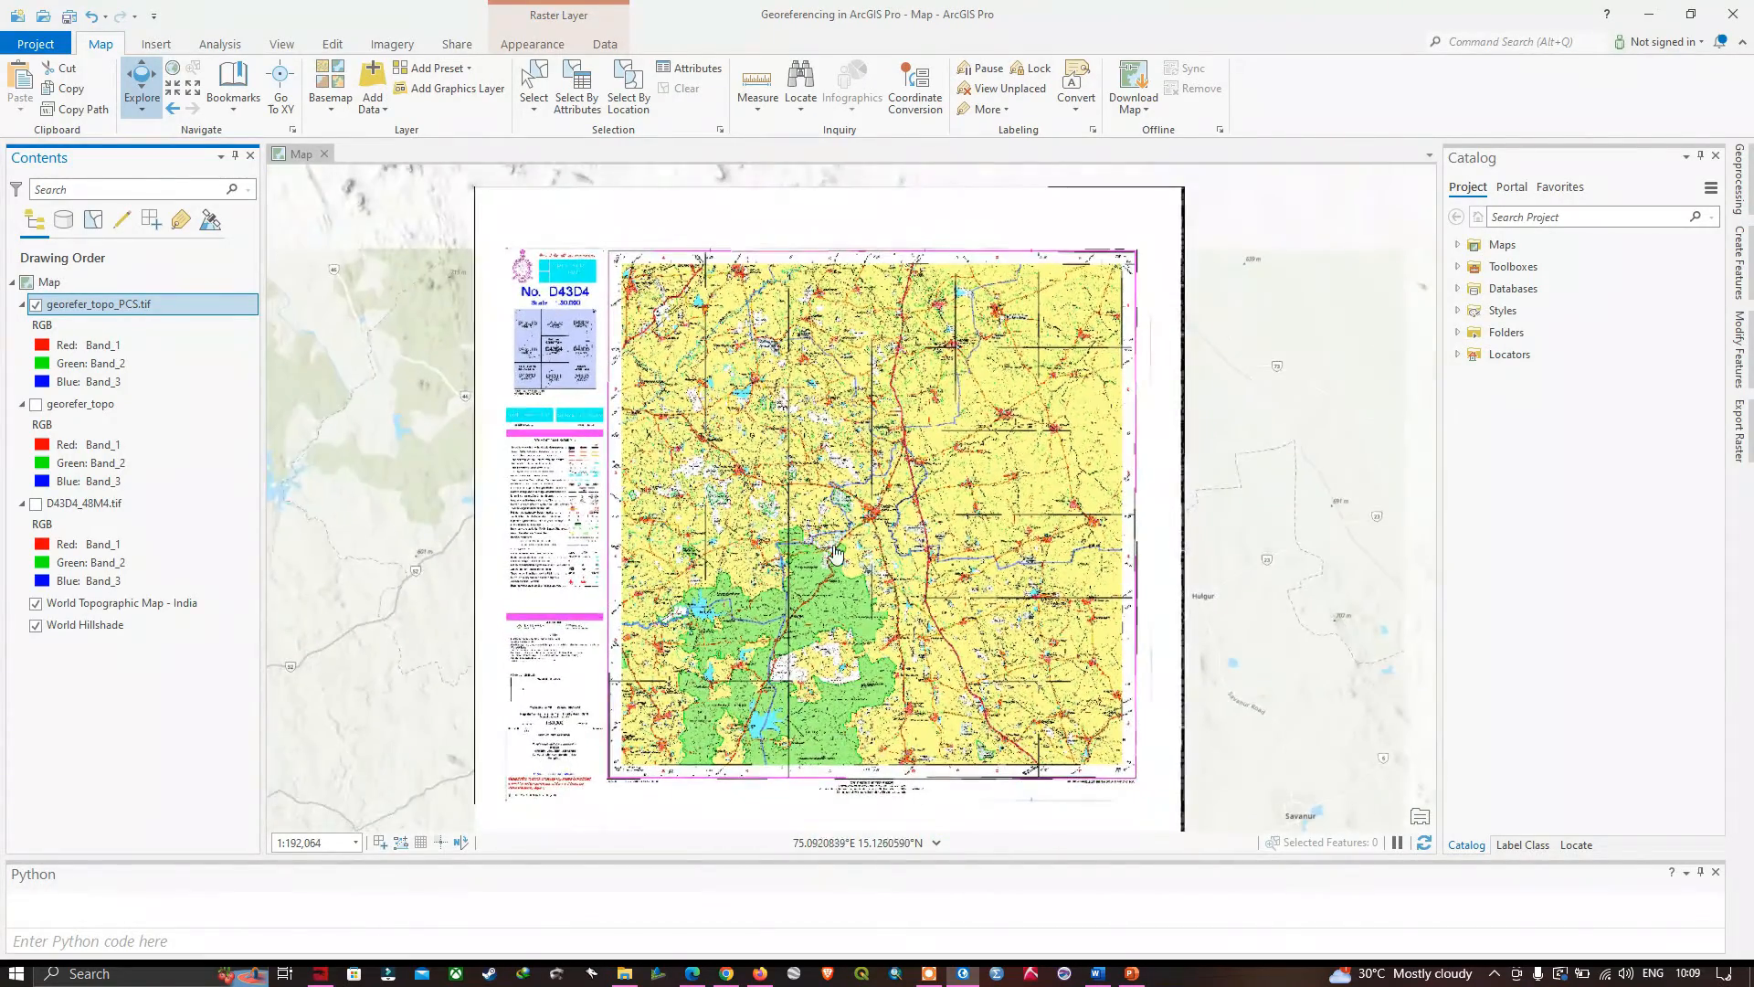
{"action": "left_click_drag", "start_coordinate": [861, 572], "coordinate": [862, 533]}
{"action": "scroll", "coordinate": [862, 533], "scroll_direction": "up", "scroll_amount": 1}
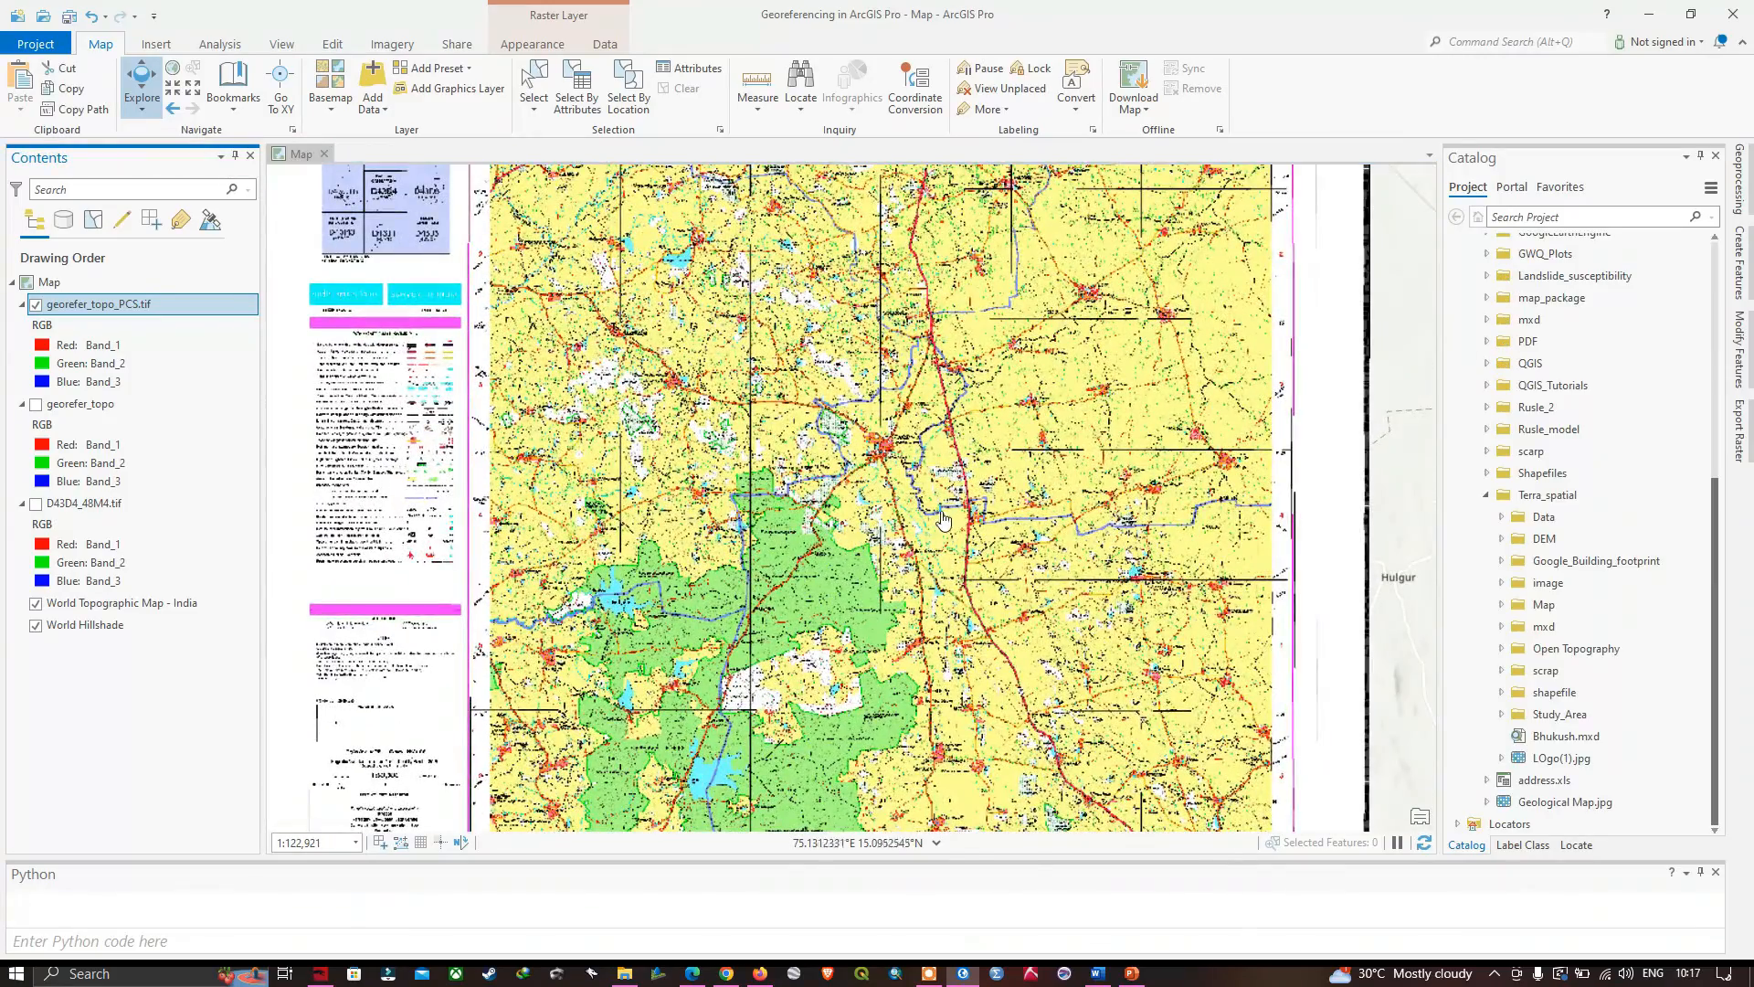
{"action": "scroll", "coordinate": [691, 607], "scroll_direction": "down", "scroll_amount": 1}
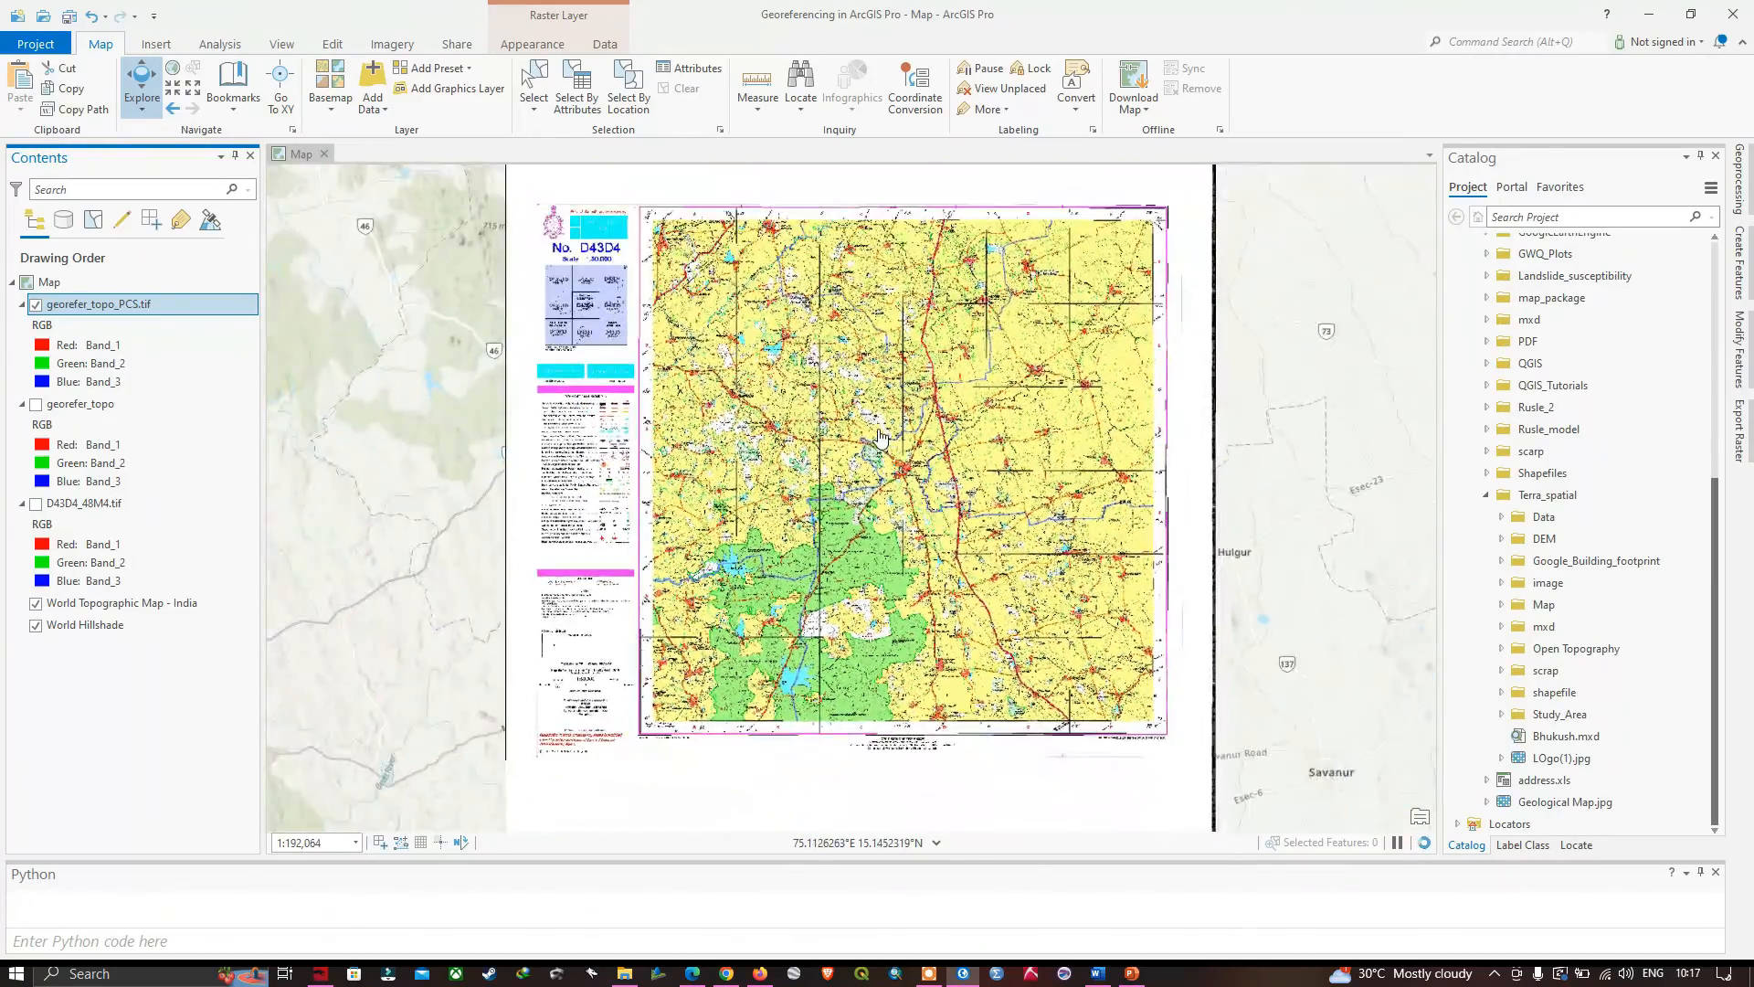
- Compare the projected sheet with the basemap around the Attiveri Kere lake by toggling georefer_topo_PCS.tif off and on
{"action": "scroll", "coordinate": [692, 608], "scroll_direction": "up", "scroll_amount": 1}
{"action": "scroll", "coordinate": [692, 607], "scroll_direction": "up", "scroll_amount": 5}
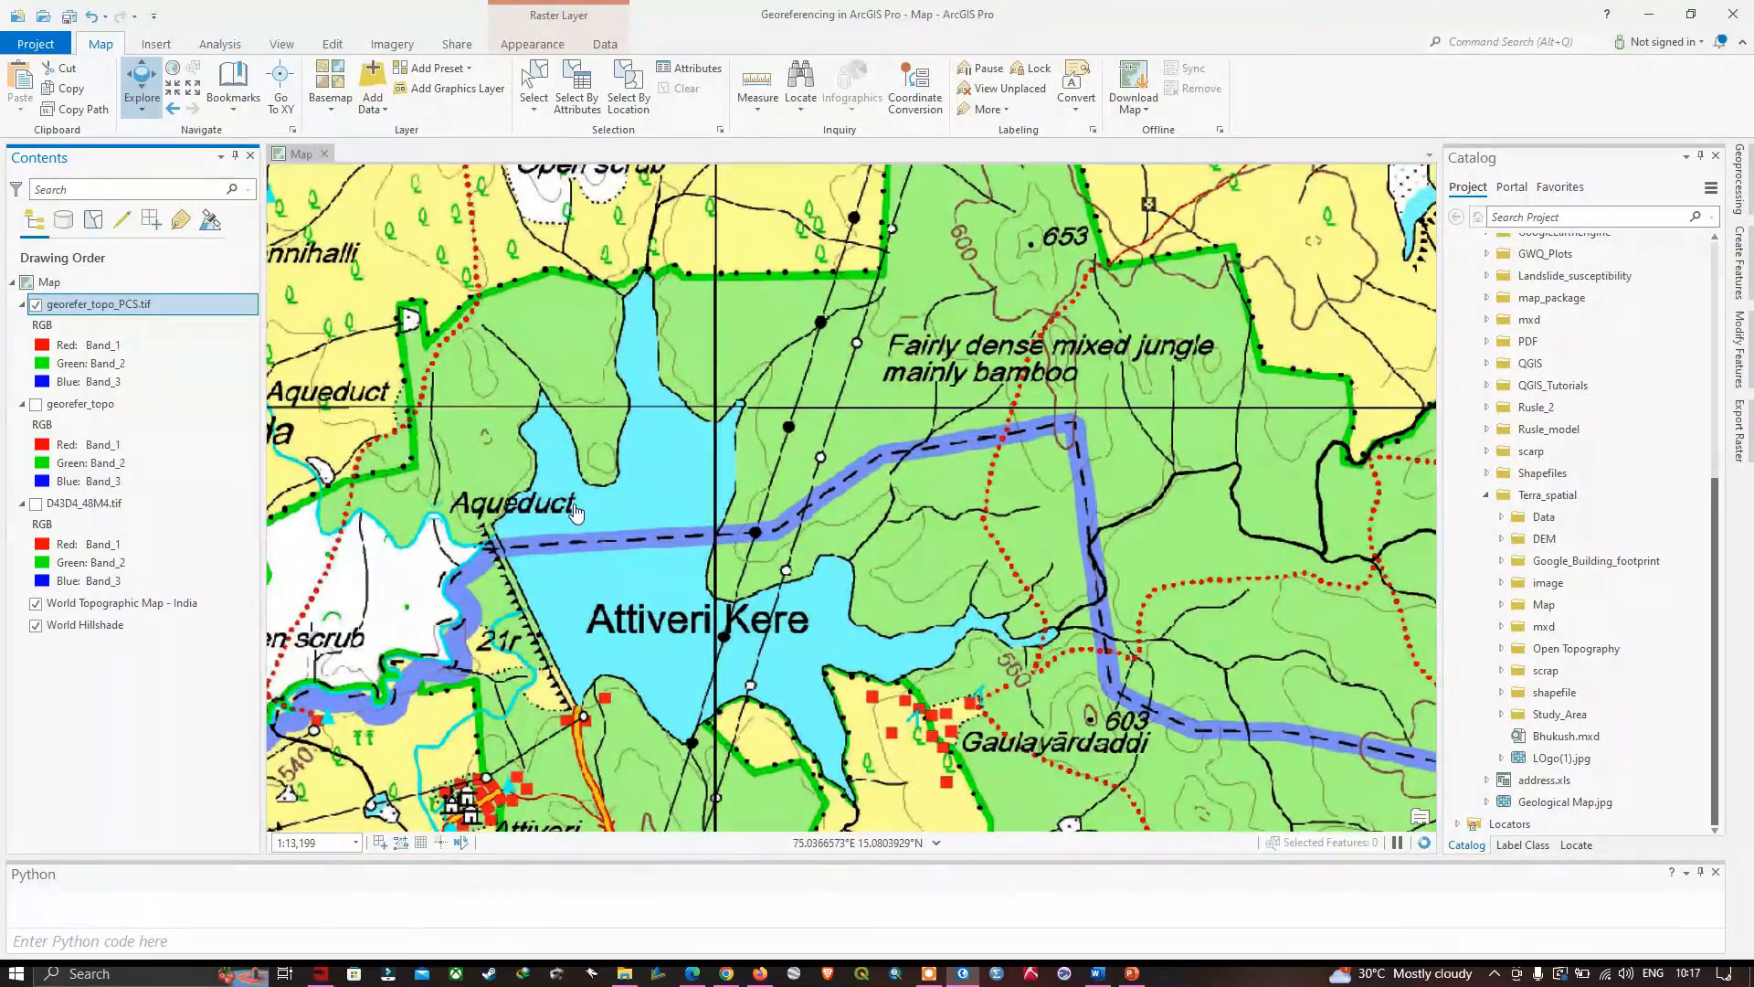
{"action": "left_click_drag", "start_coordinate": [637, 584], "coordinate": [713, 508]}
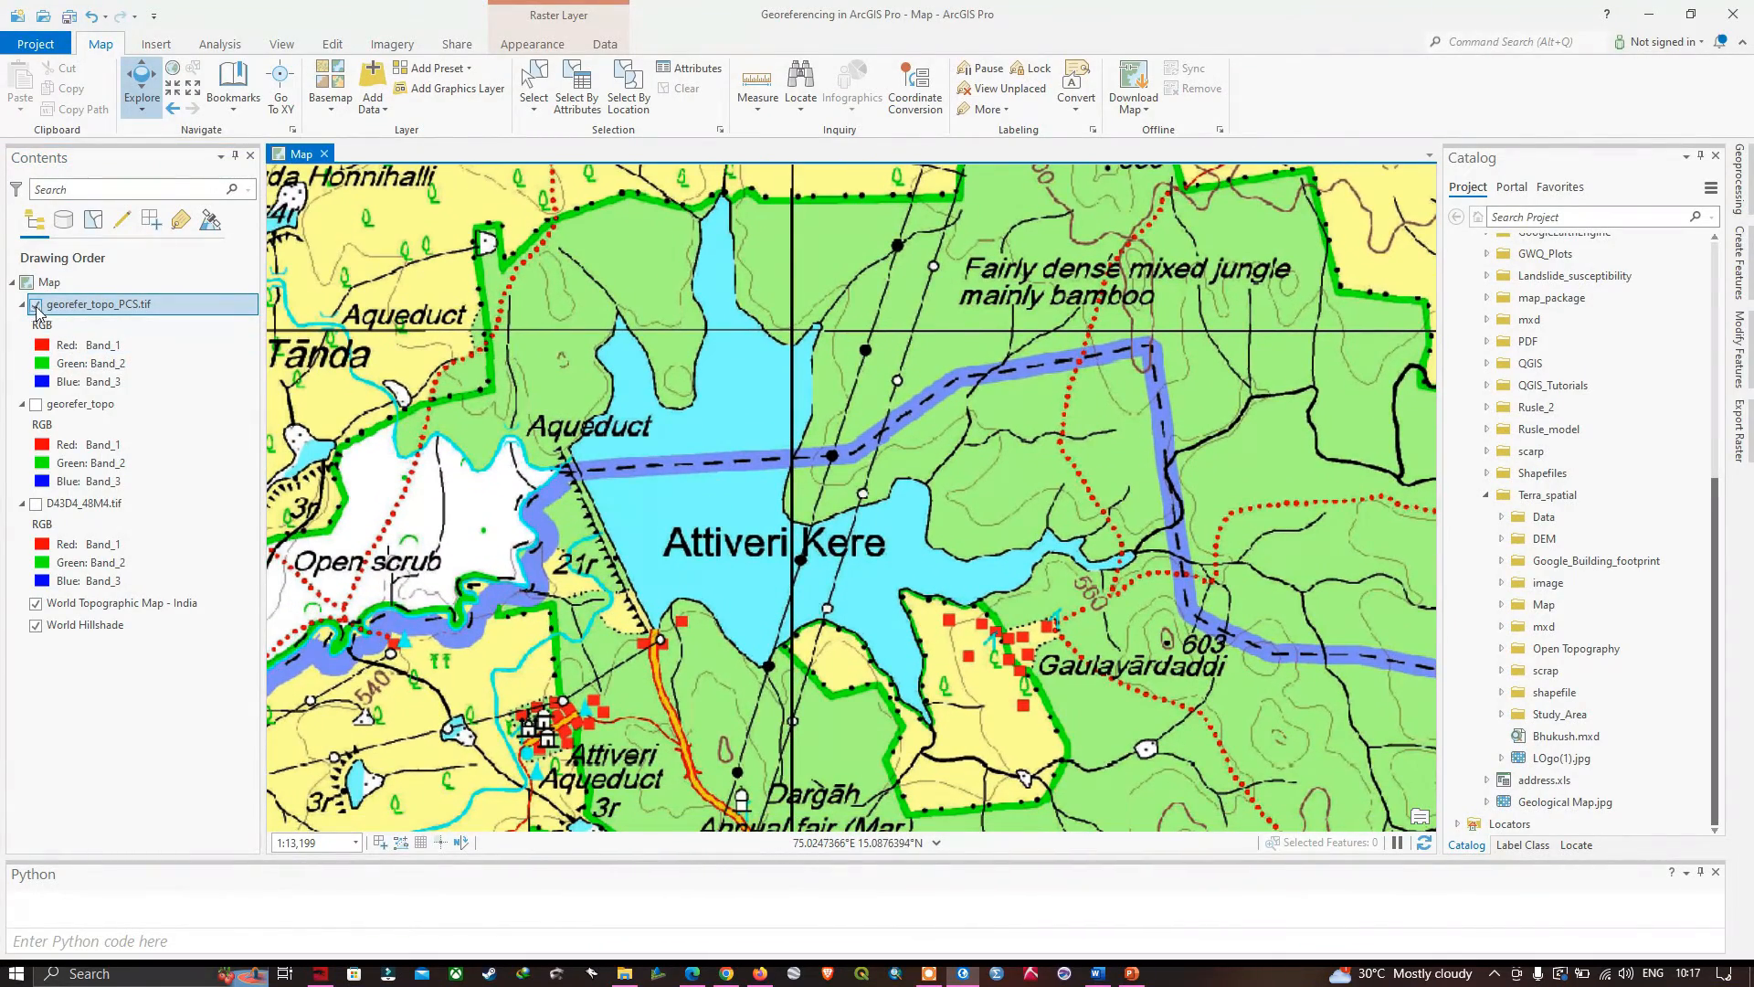
{"action": "left_click", "coordinate": [36, 305]}
{"action": "left_click", "coordinate": [36, 305]}
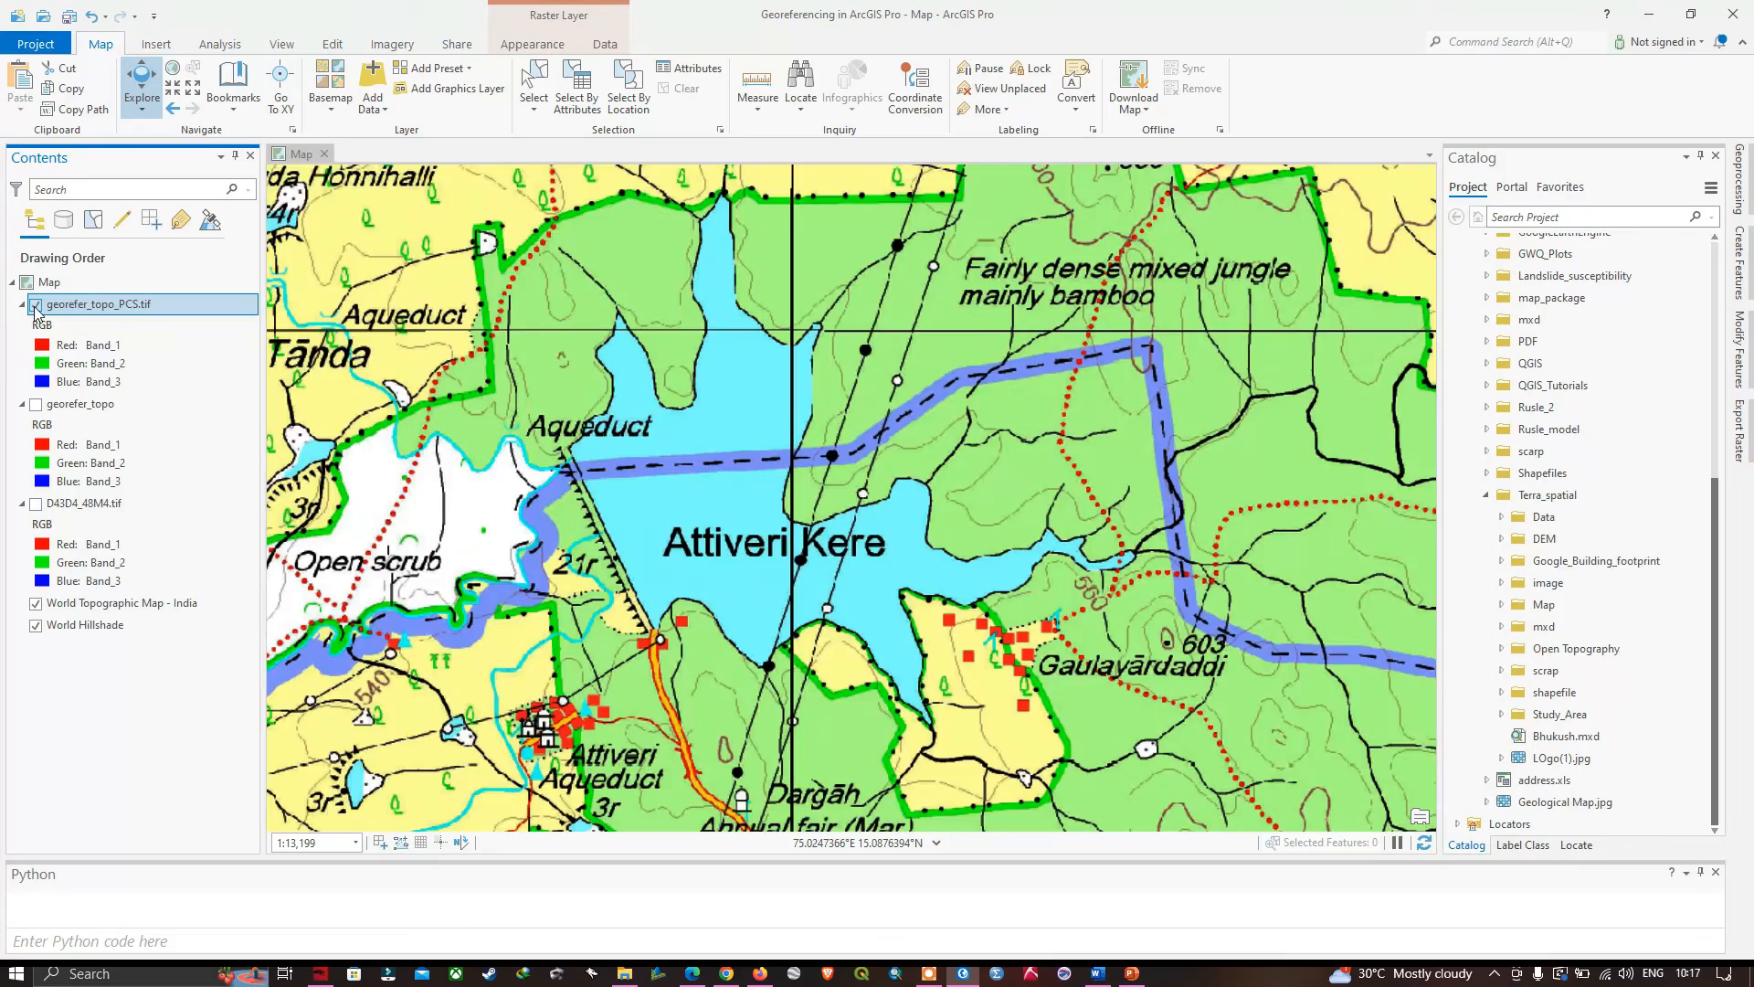
{"action": "left_click", "coordinate": [35, 305]}
{"action": "left_click", "coordinate": [36, 306]}
- Make the georefer_topo layer visible again
{"action": "scroll", "coordinate": [863, 512], "scroll_direction": "down", "scroll_amount": 5}
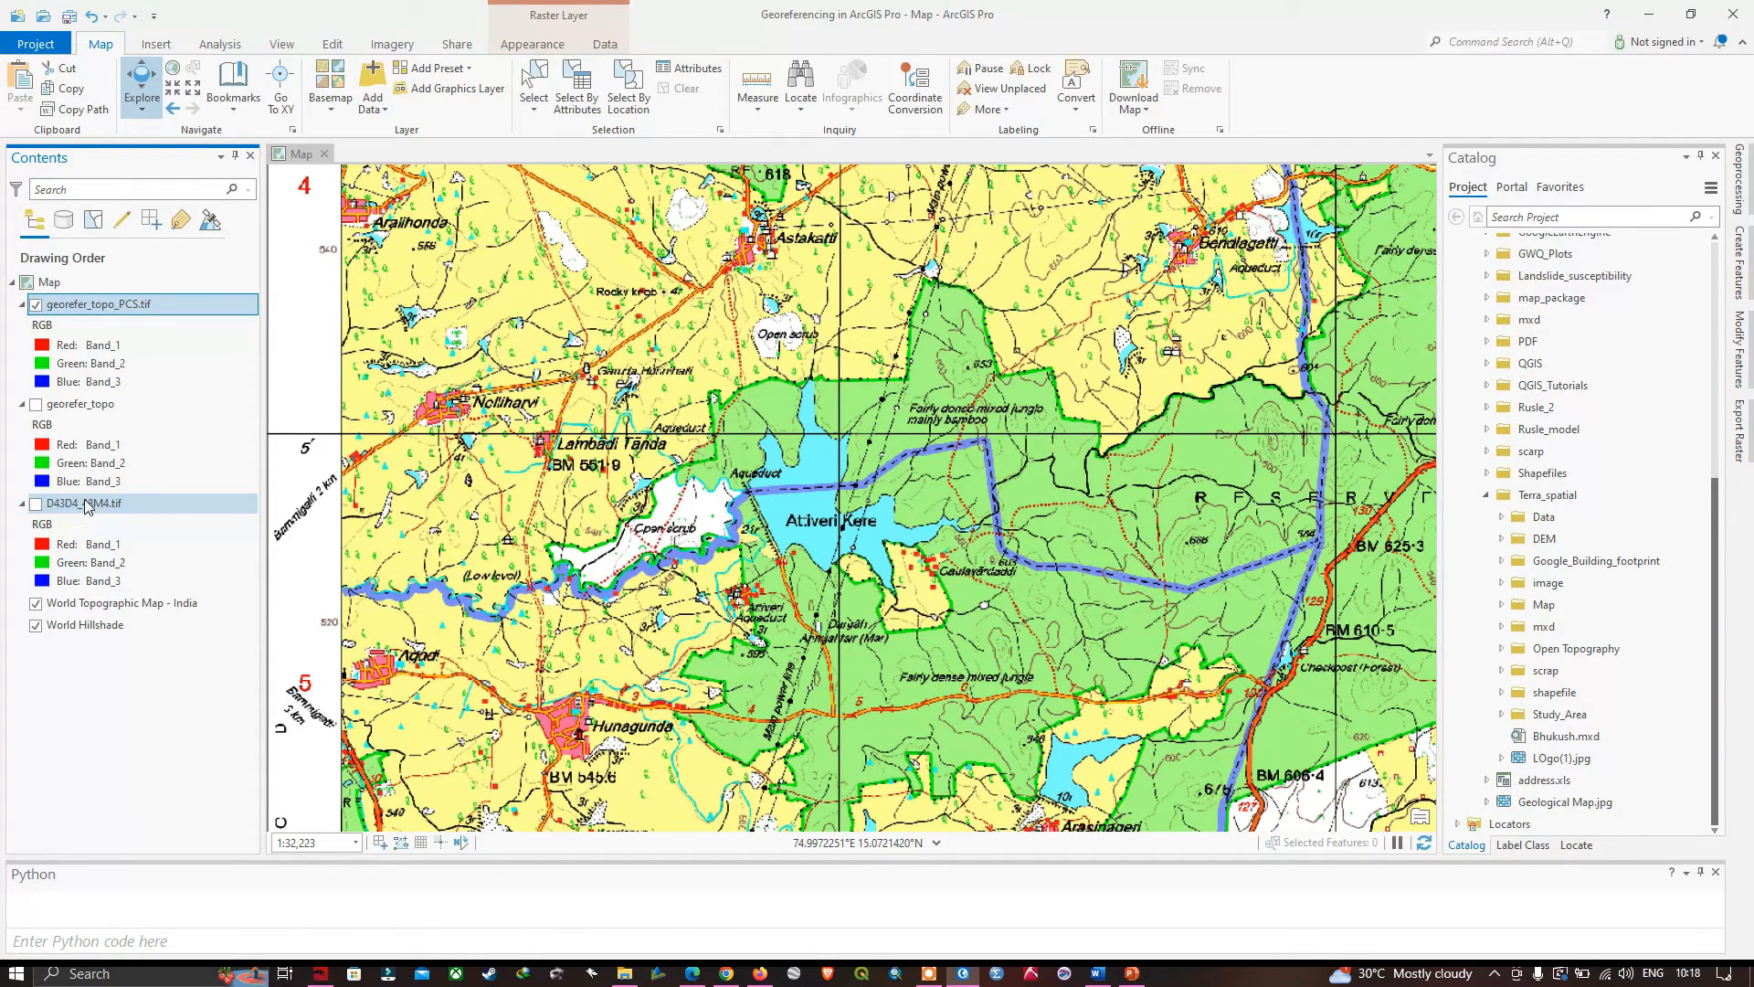
{"action": "left_click", "coordinate": [75, 412]}
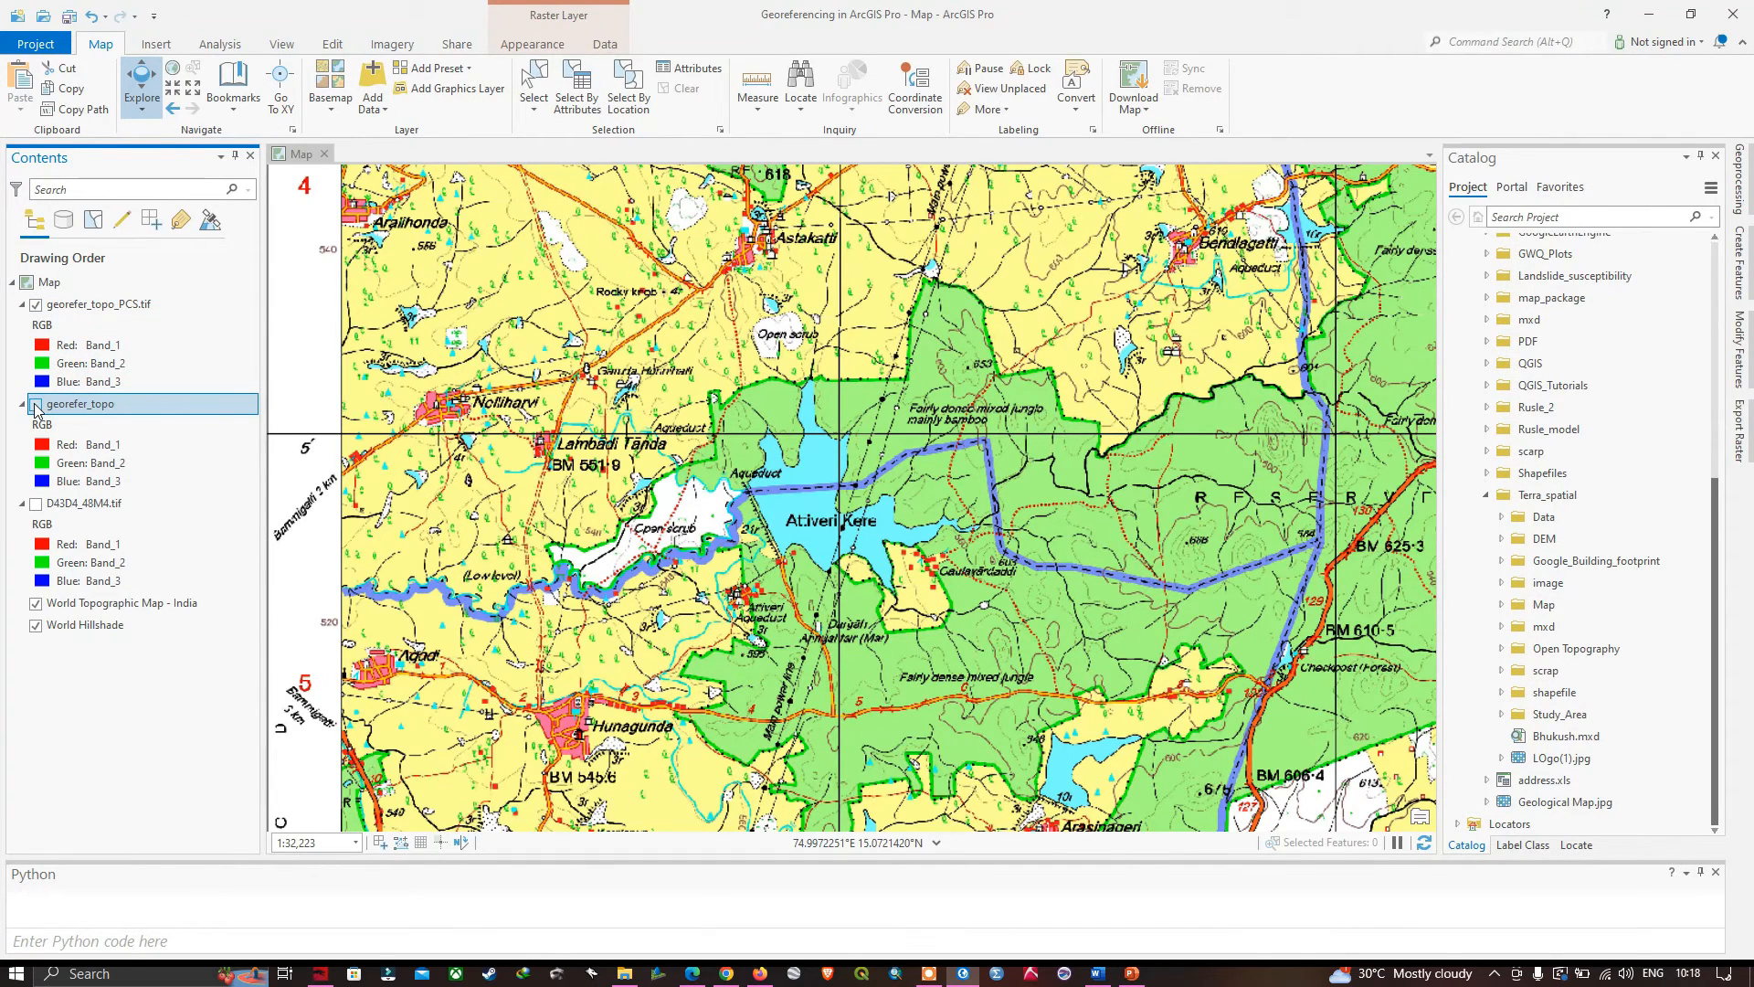
{"action": "left_click", "coordinate": [36, 406]}
- Check the spatial reference in the georefer_topo layer's source properties, reading its geographic coordinate system and angular unit
{"action": "right_click", "coordinate": [84, 406]}
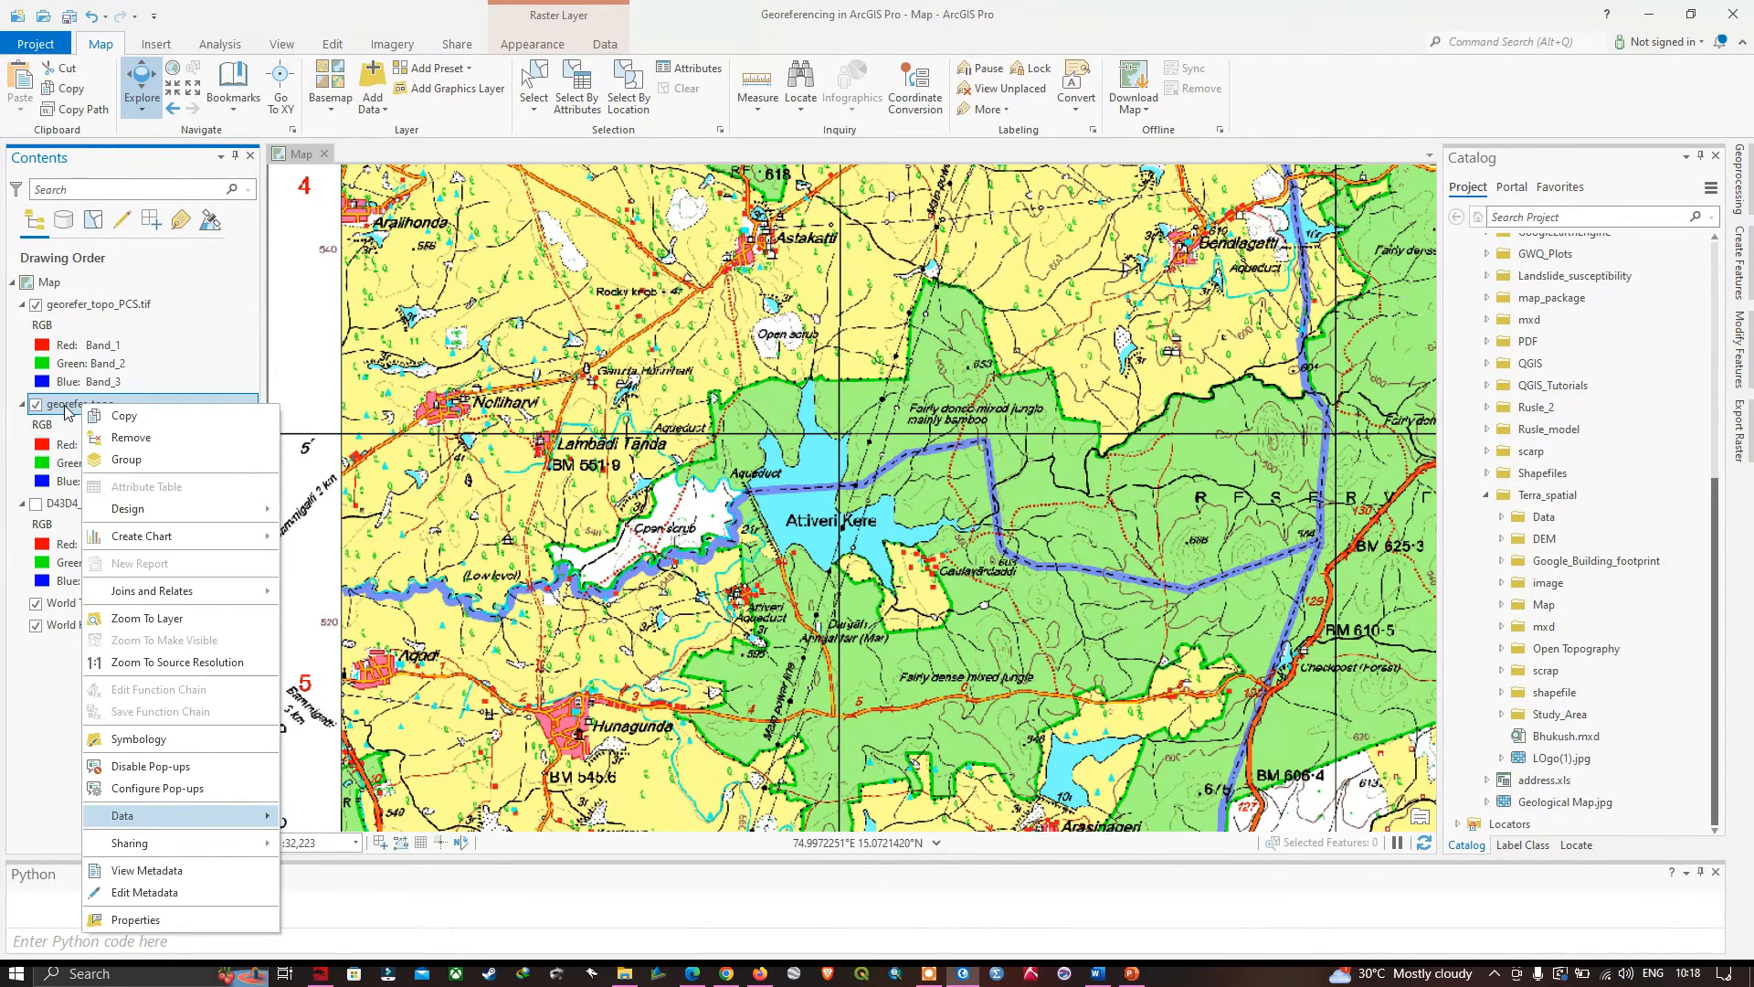
{"action": "left_click", "coordinate": [157, 916]}
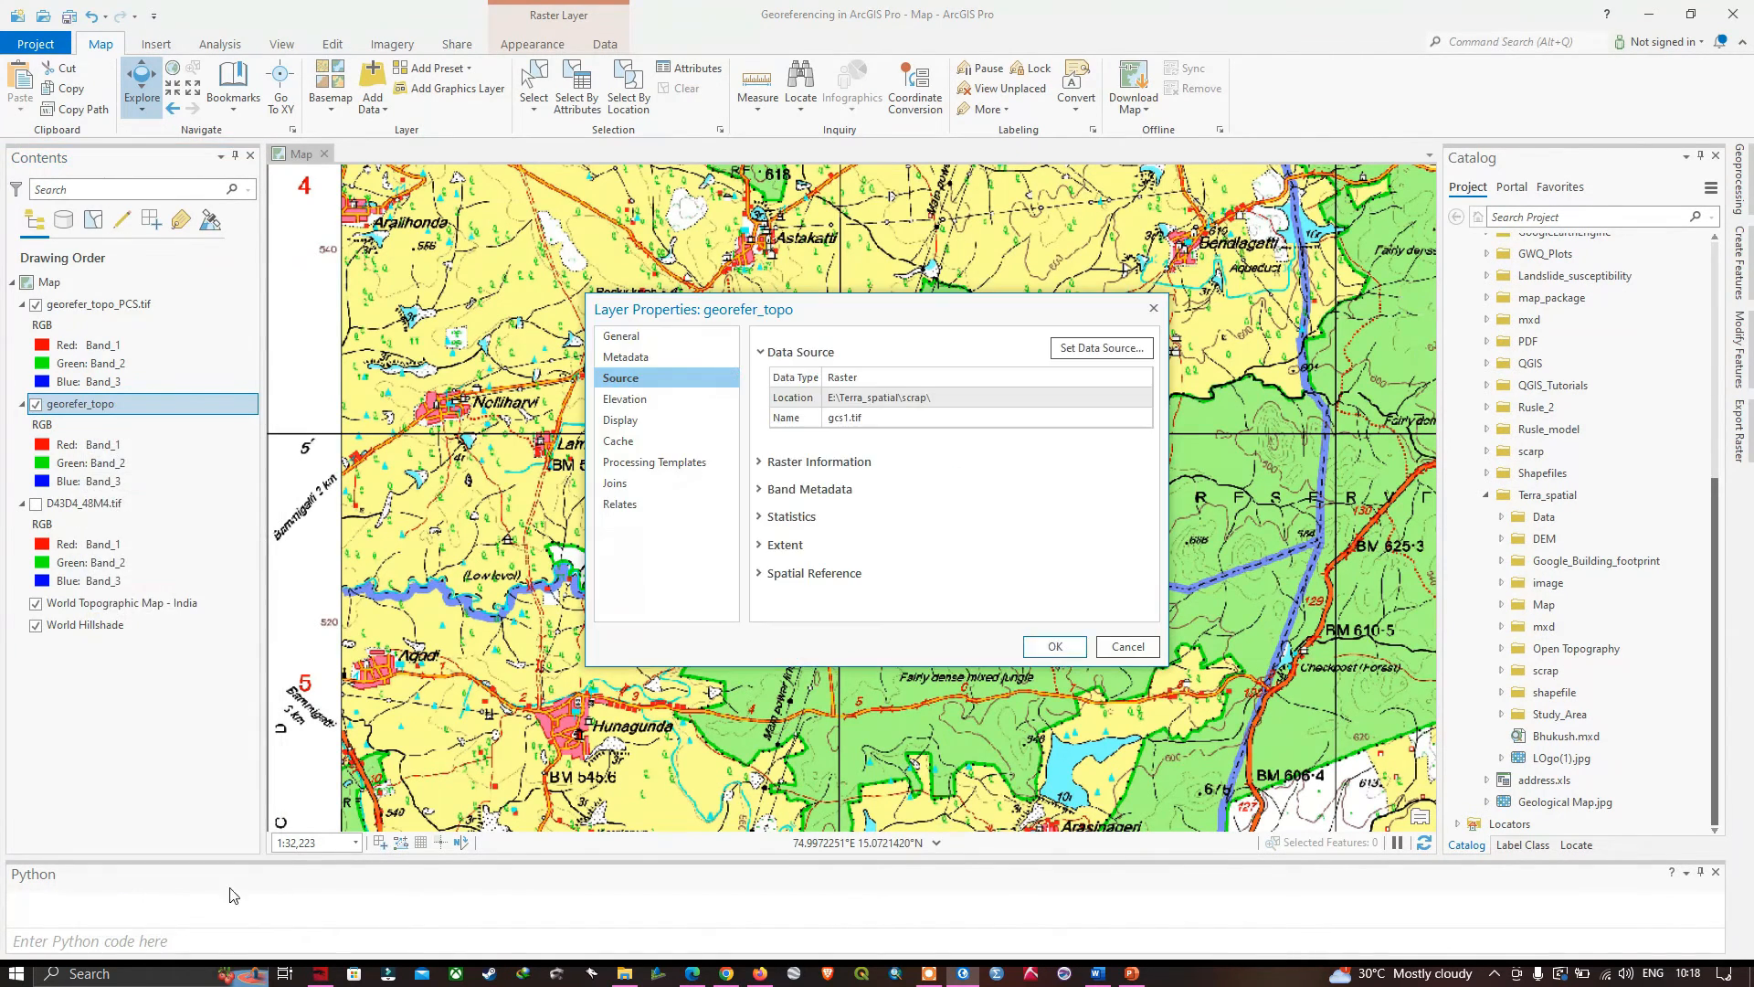
{"action": "left_click", "coordinate": [768, 574]}
{"action": "scroll", "coordinate": [903, 570], "scroll_direction": "down", "scroll_amount": 1}
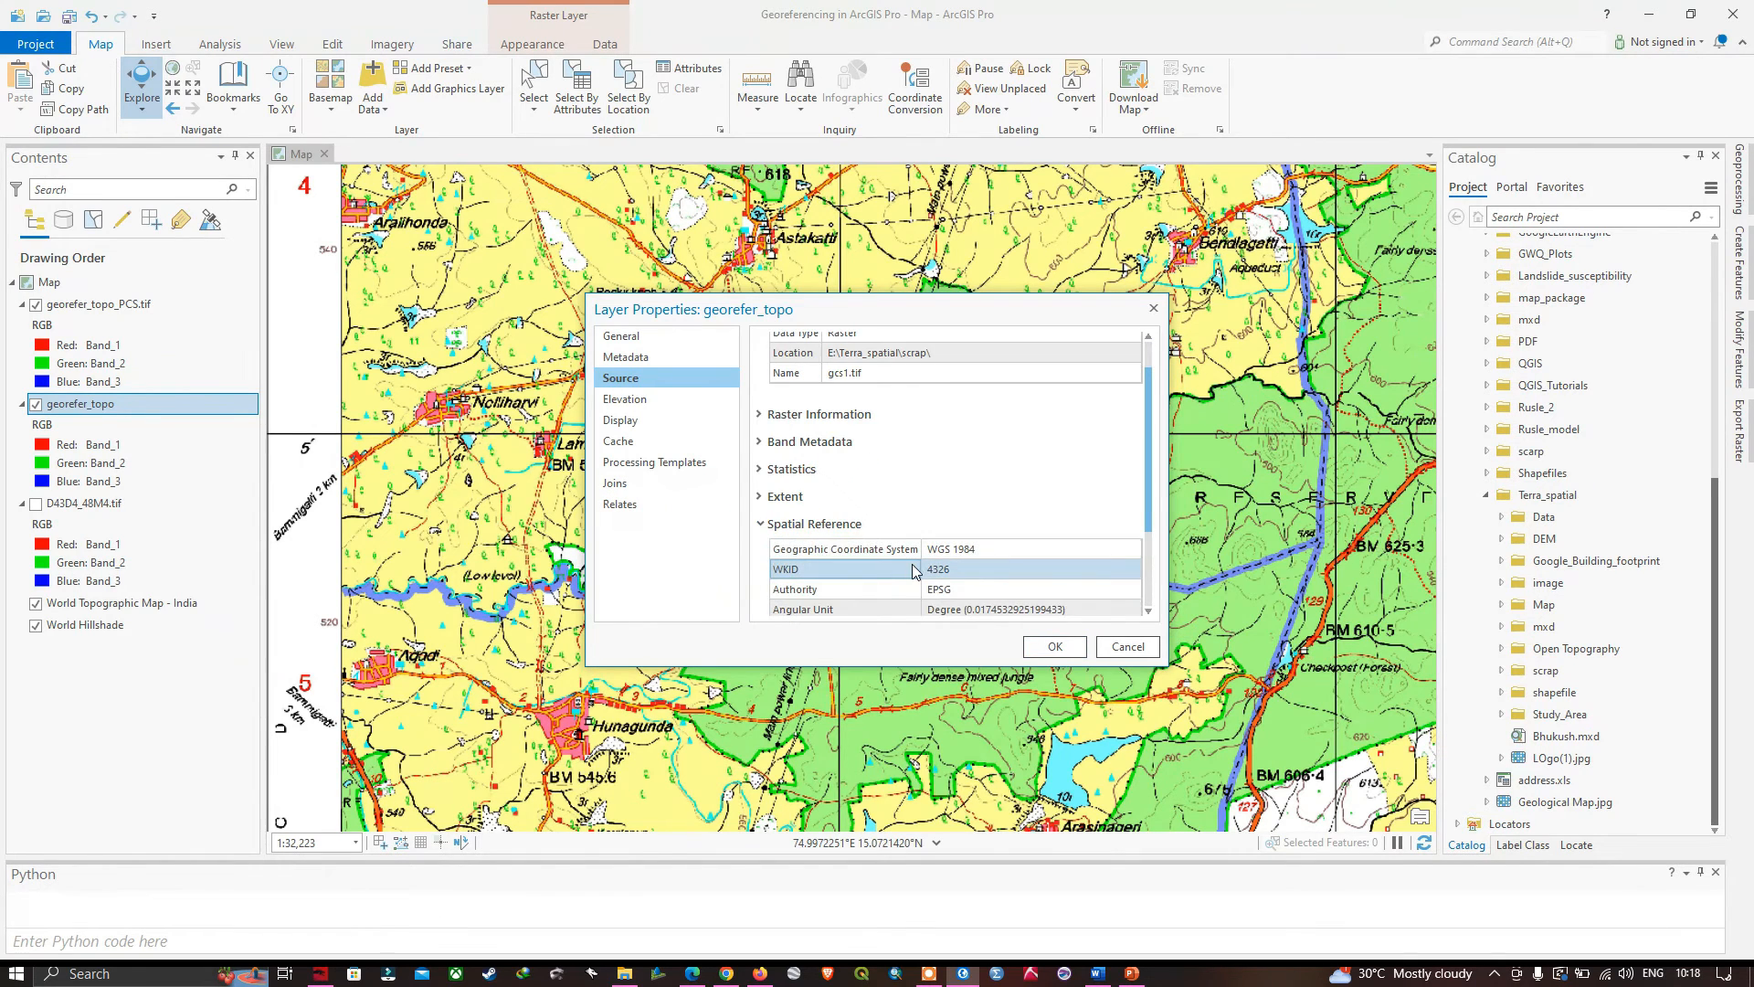
{"action": "left_click", "coordinate": [939, 555]}
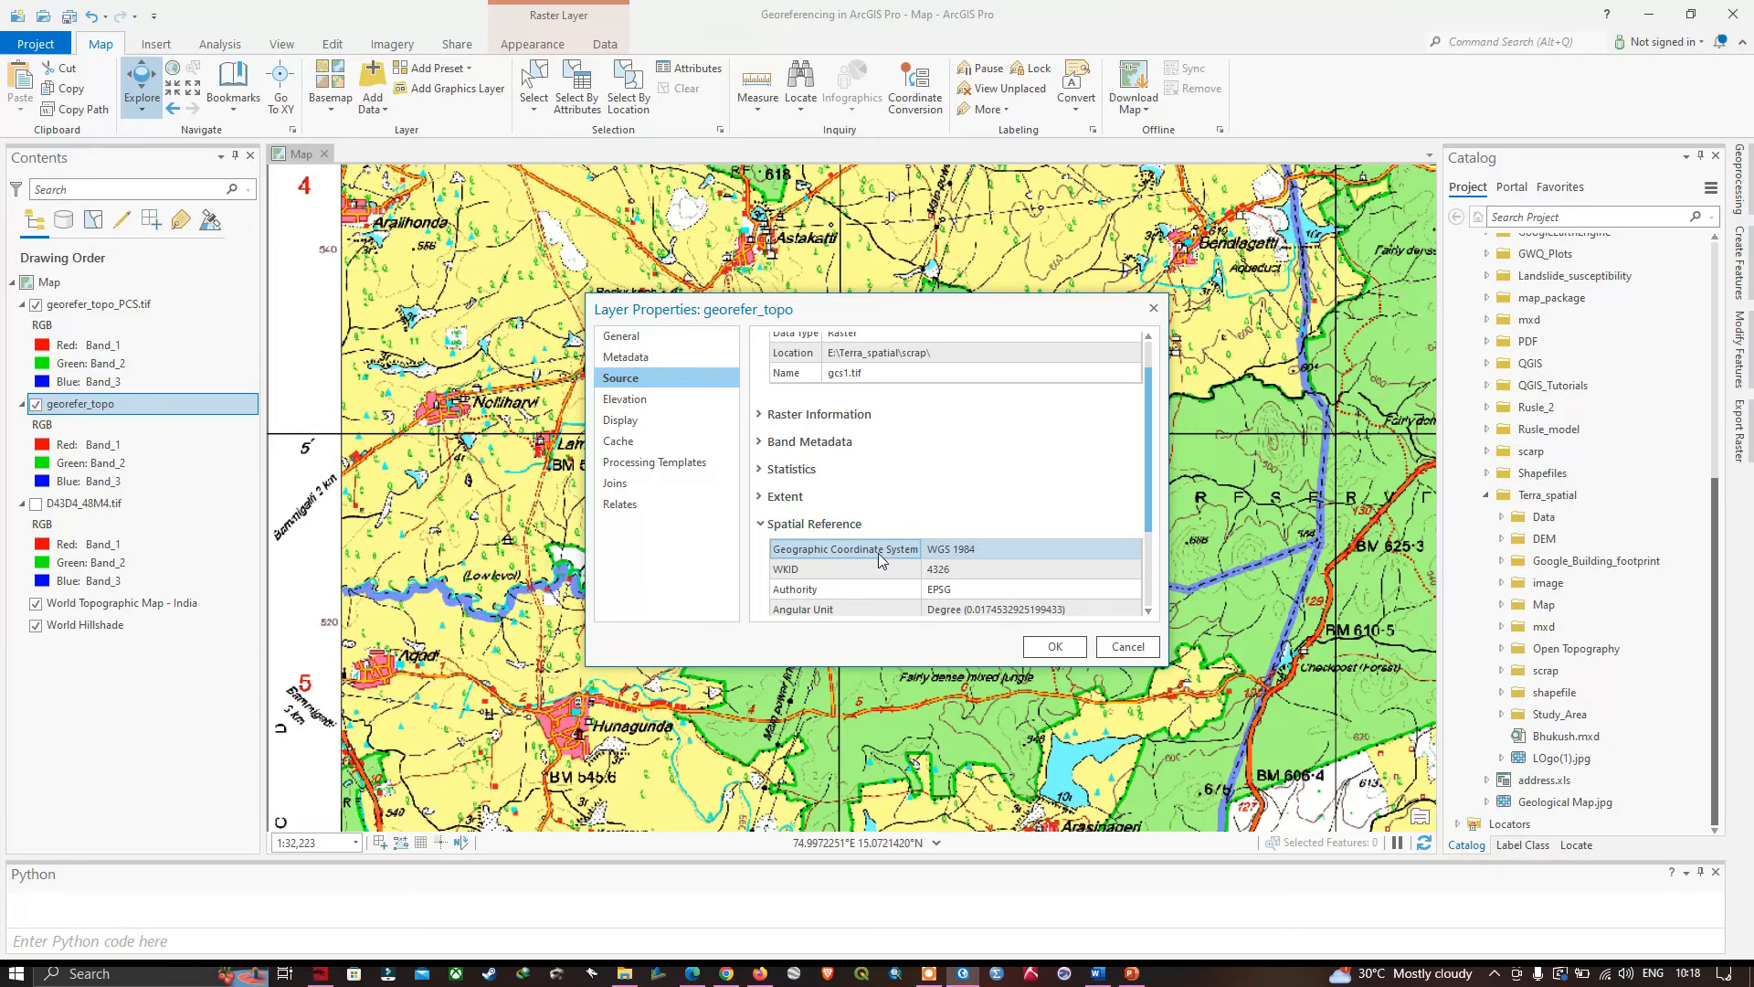
{"action": "scroll", "coordinate": [985, 562], "scroll_direction": "down", "scroll_amount": 3}
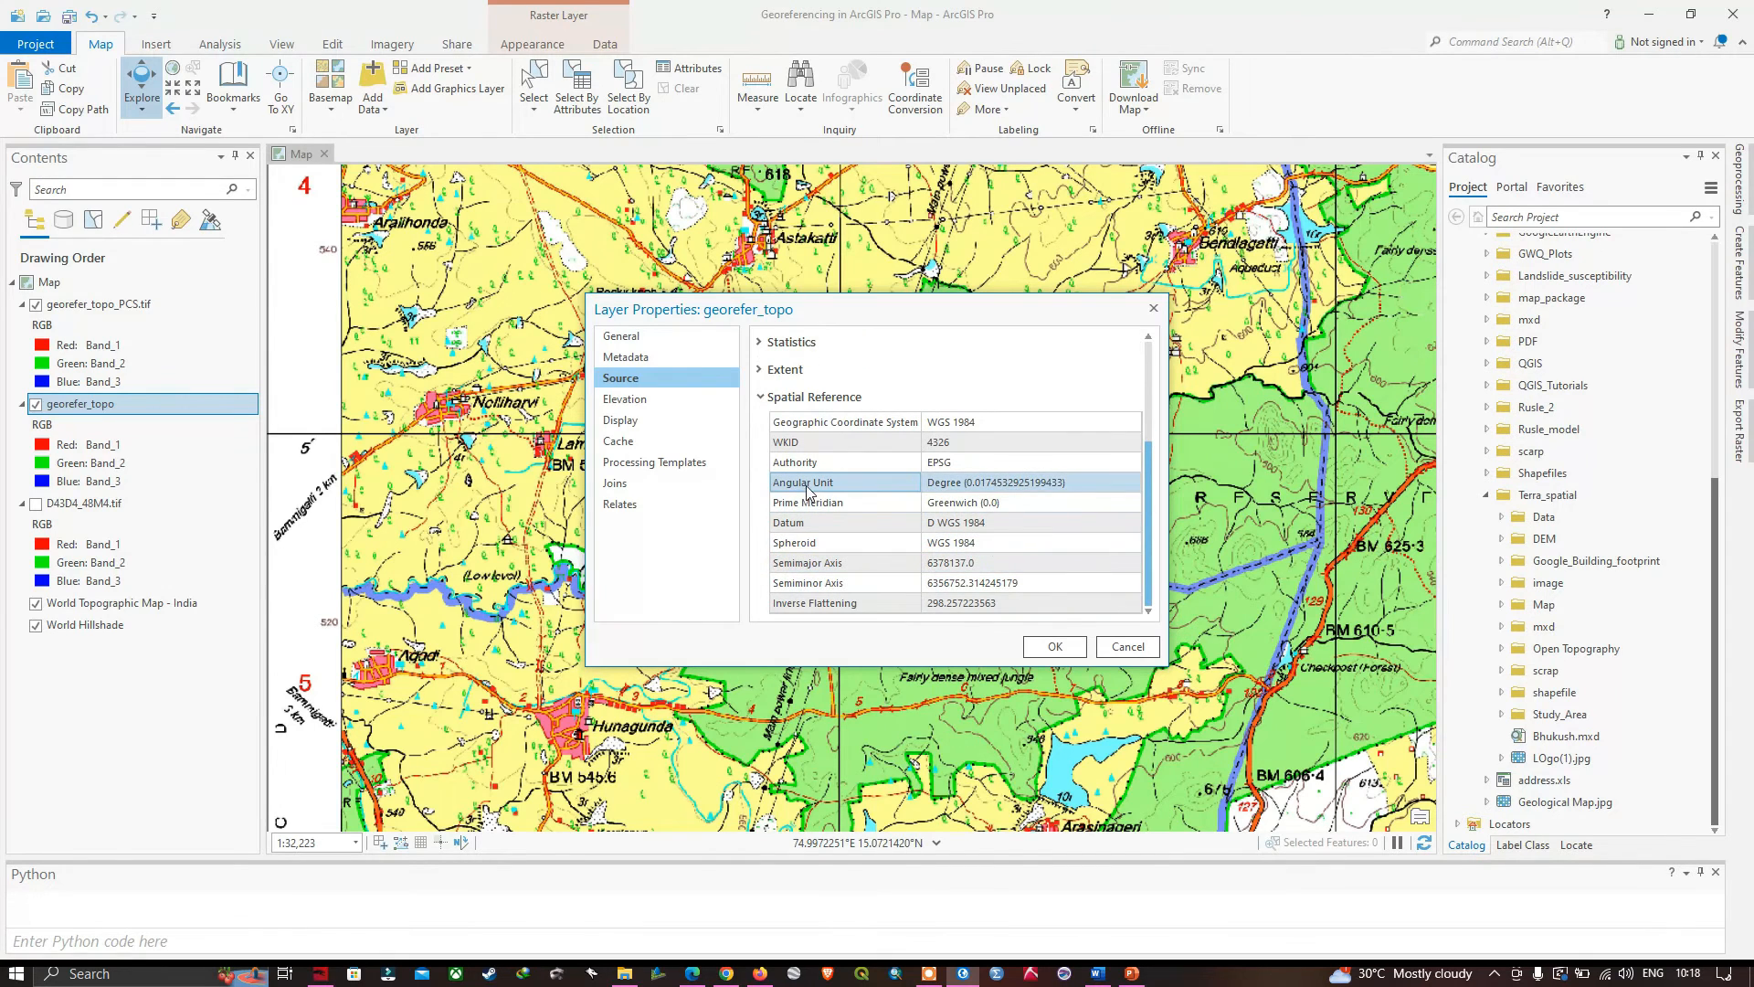
{"action": "left_click", "coordinate": [958, 484]}
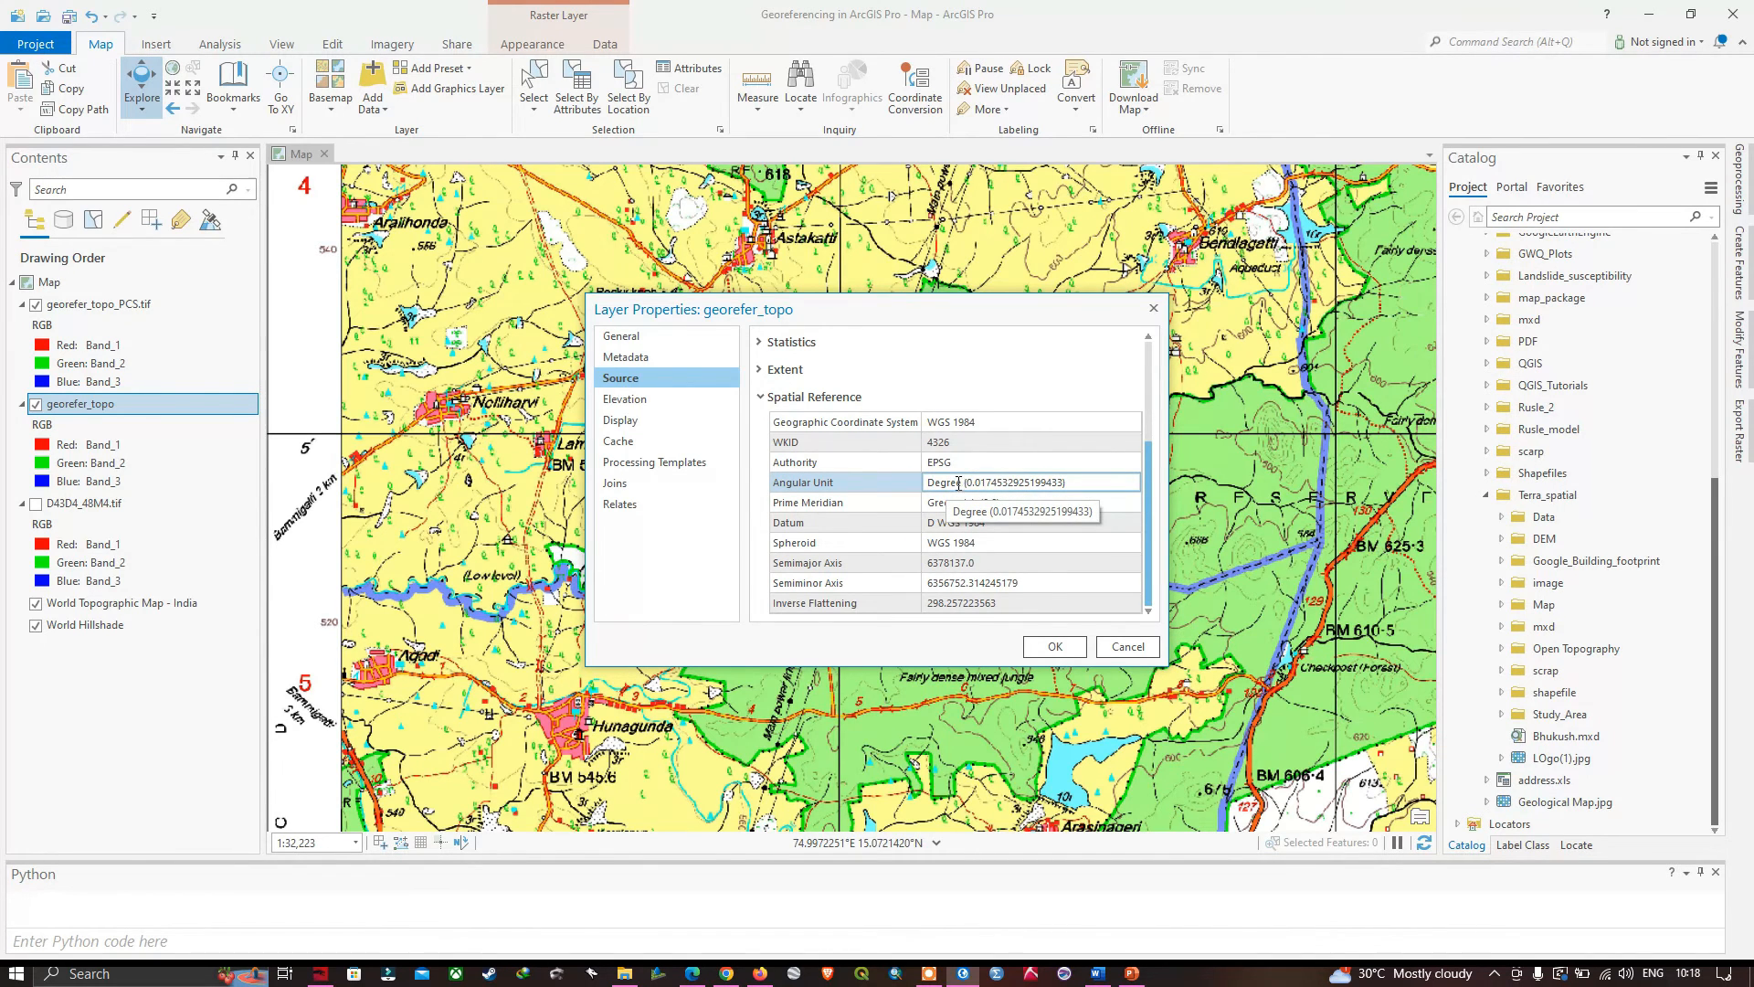
{"action": "left_click", "coordinate": [1127, 646]}
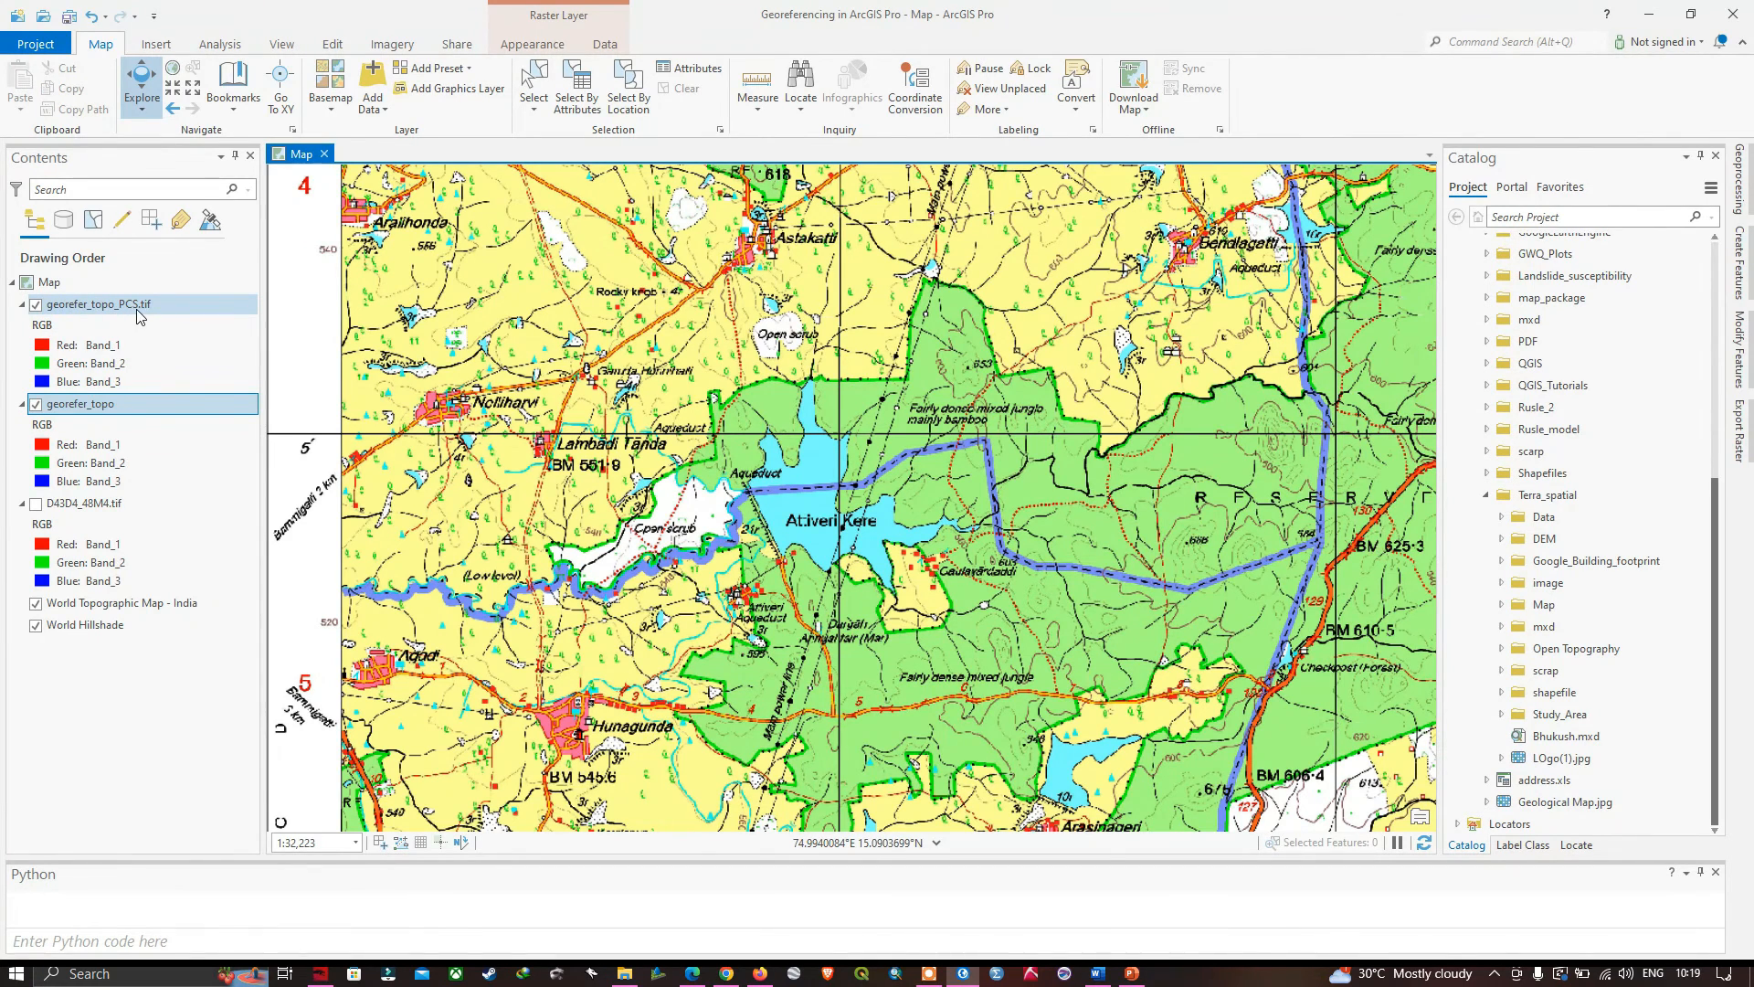
- Check the spatial reference in the georefer_topo_PCS.tif layer's source properties, reading its projected coordinate system and linear unit
{"action": "right_click", "coordinate": [85, 307]}
{"action": "left_click", "coordinate": [140, 815]}
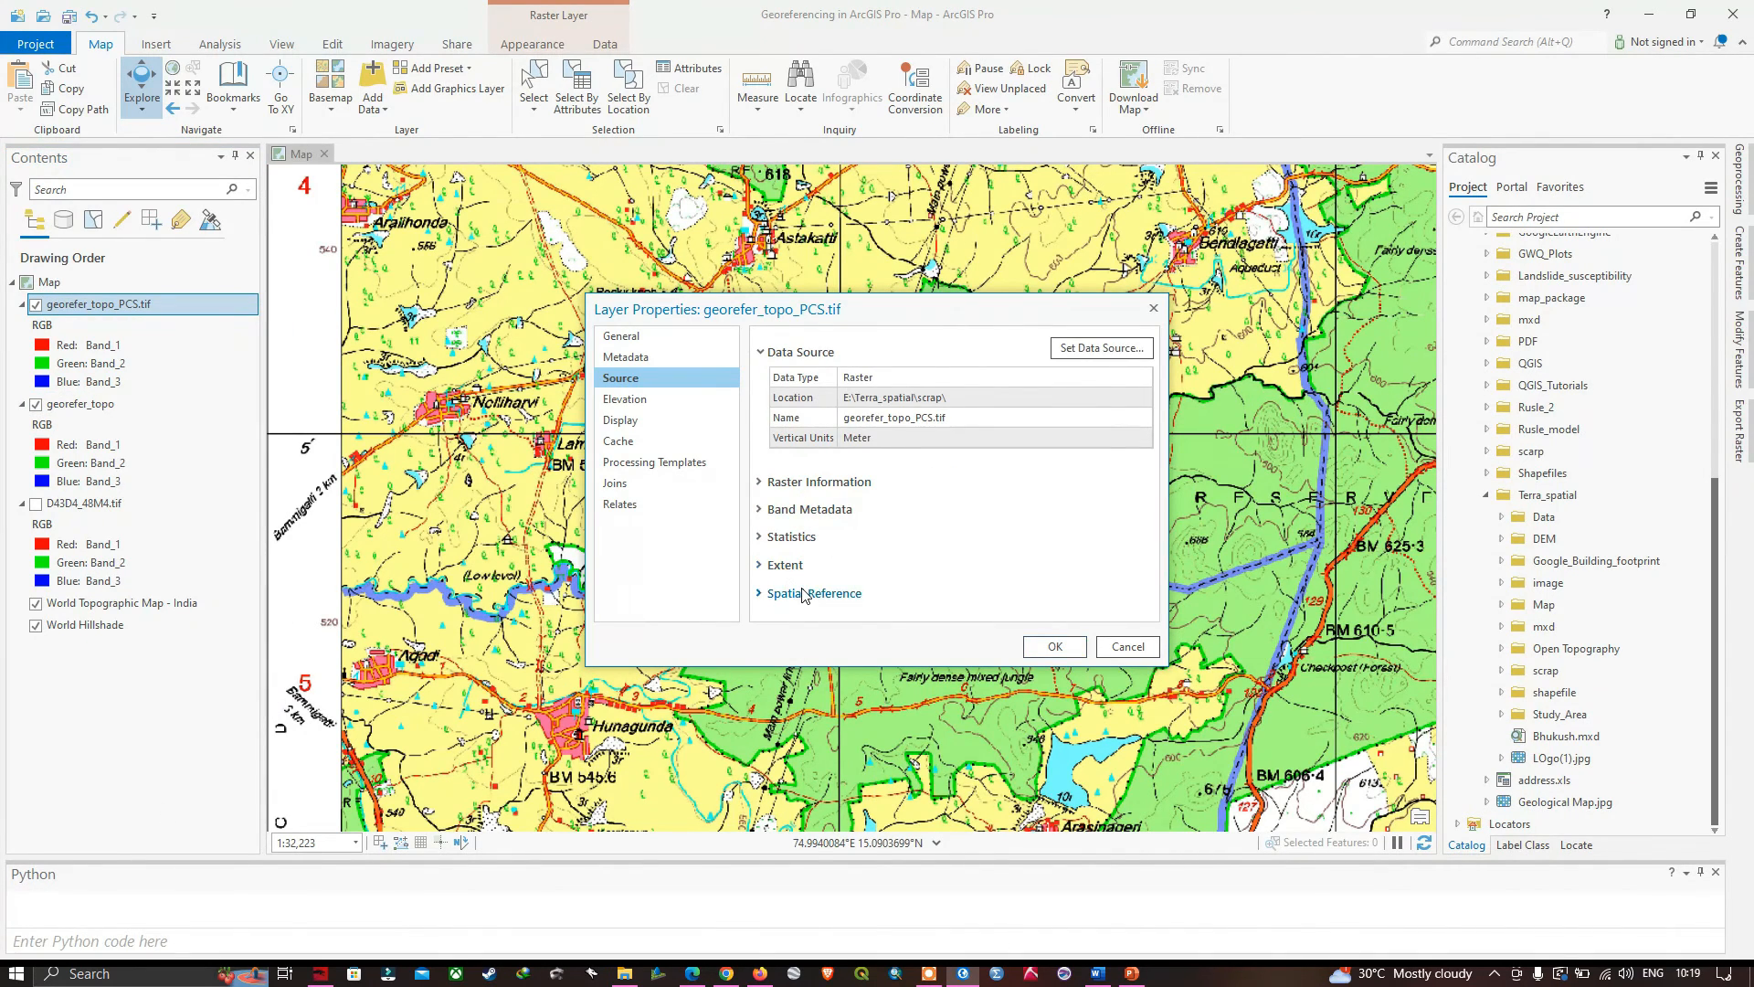
{"action": "left_click", "coordinate": [804, 594]}
{"action": "scroll", "coordinate": [848, 598], "scroll_direction": "down", "scroll_amount": 1}
{"action": "scroll", "coordinate": [893, 590], "scroll_direction": "down", "scroll_amount": 2}
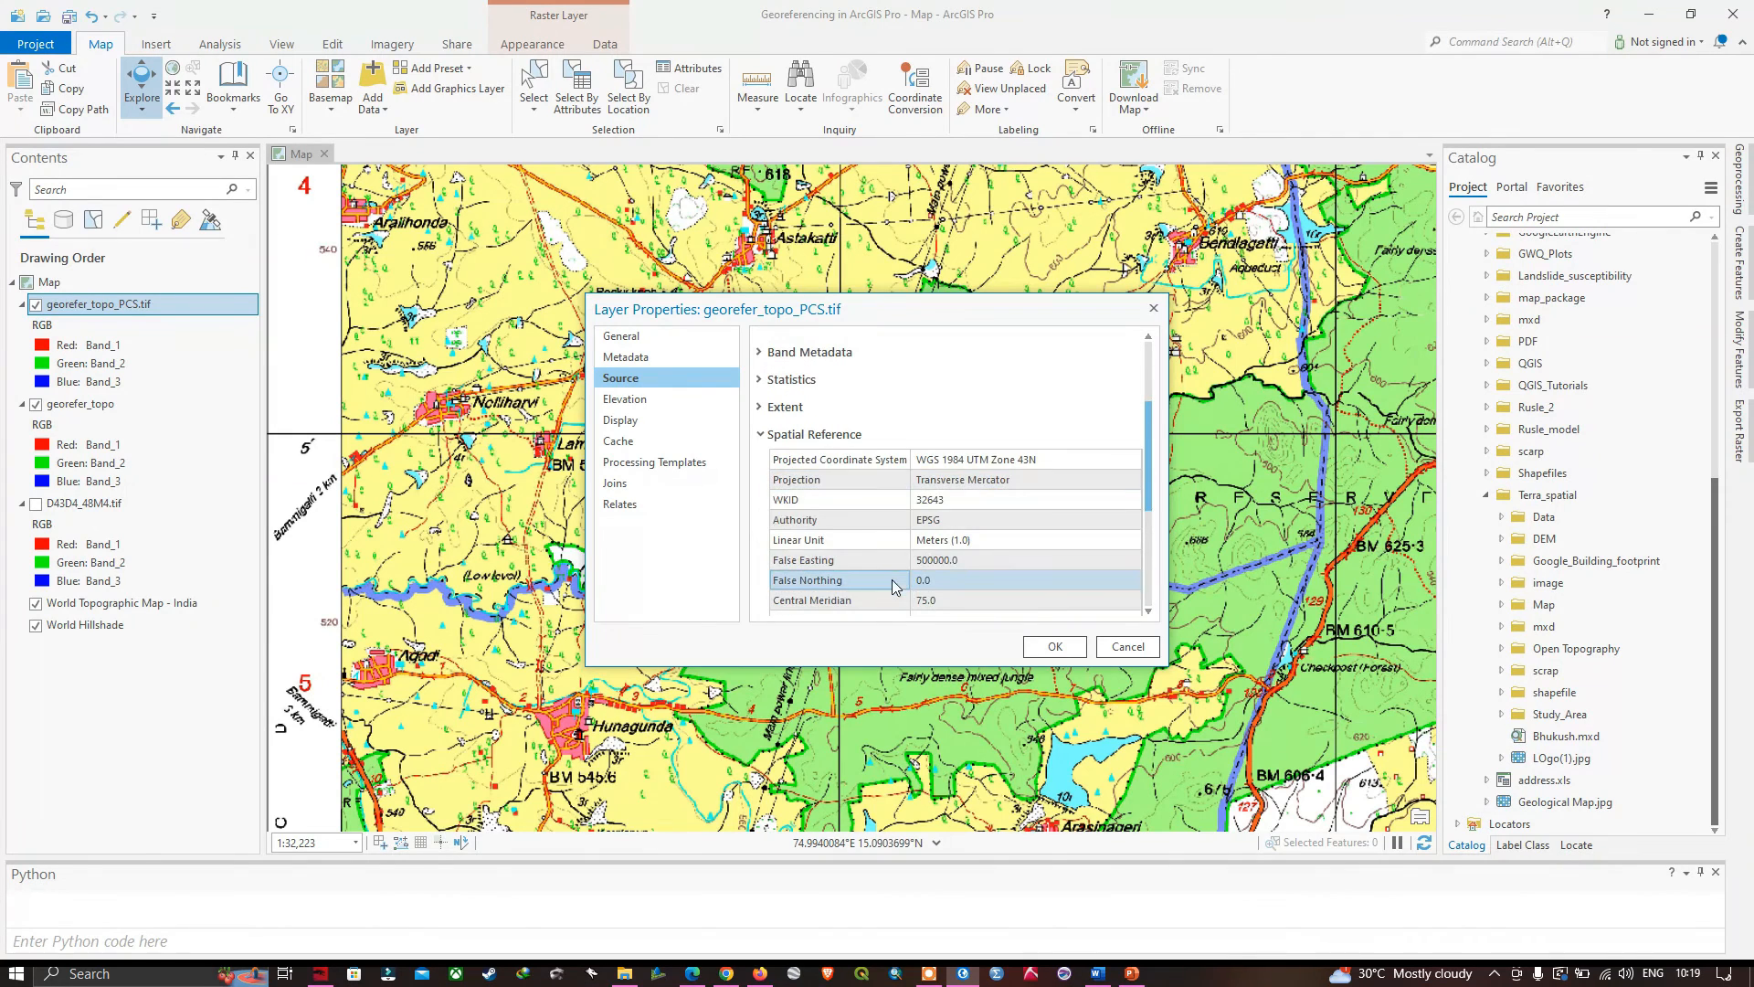
{"action": "left_click", "coordinate": [922, 459]}
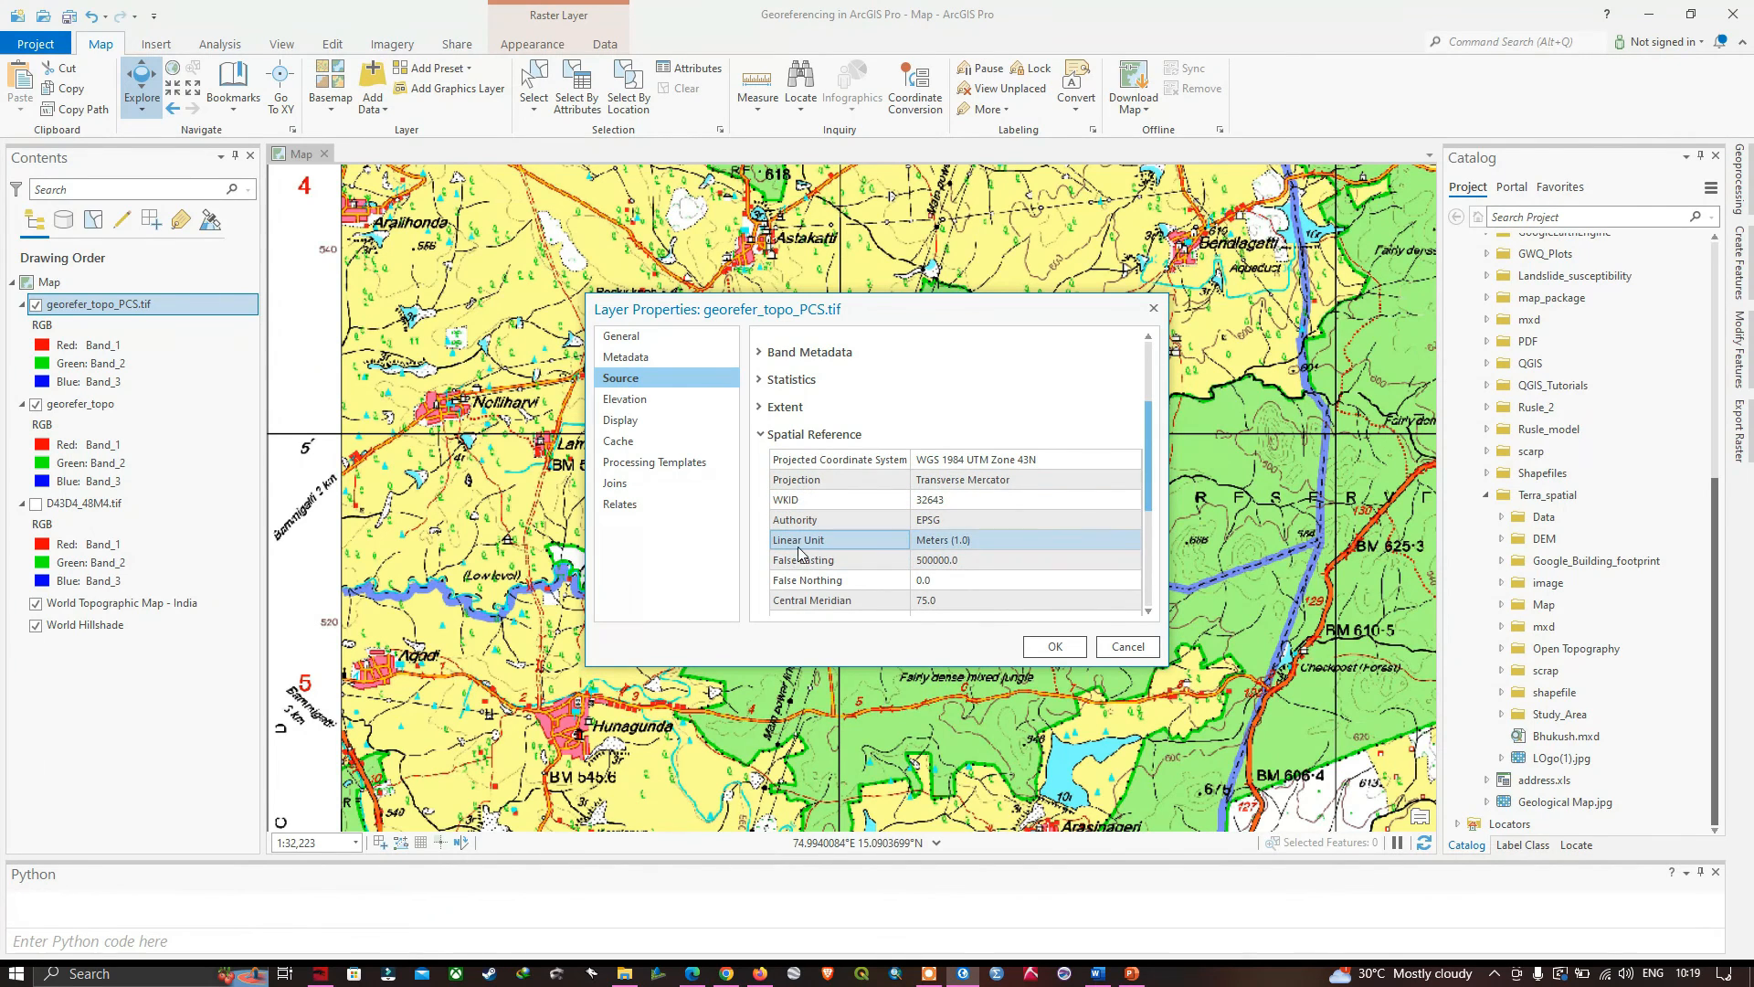
{"action": "left_click", "coordinate": [931, 543]}
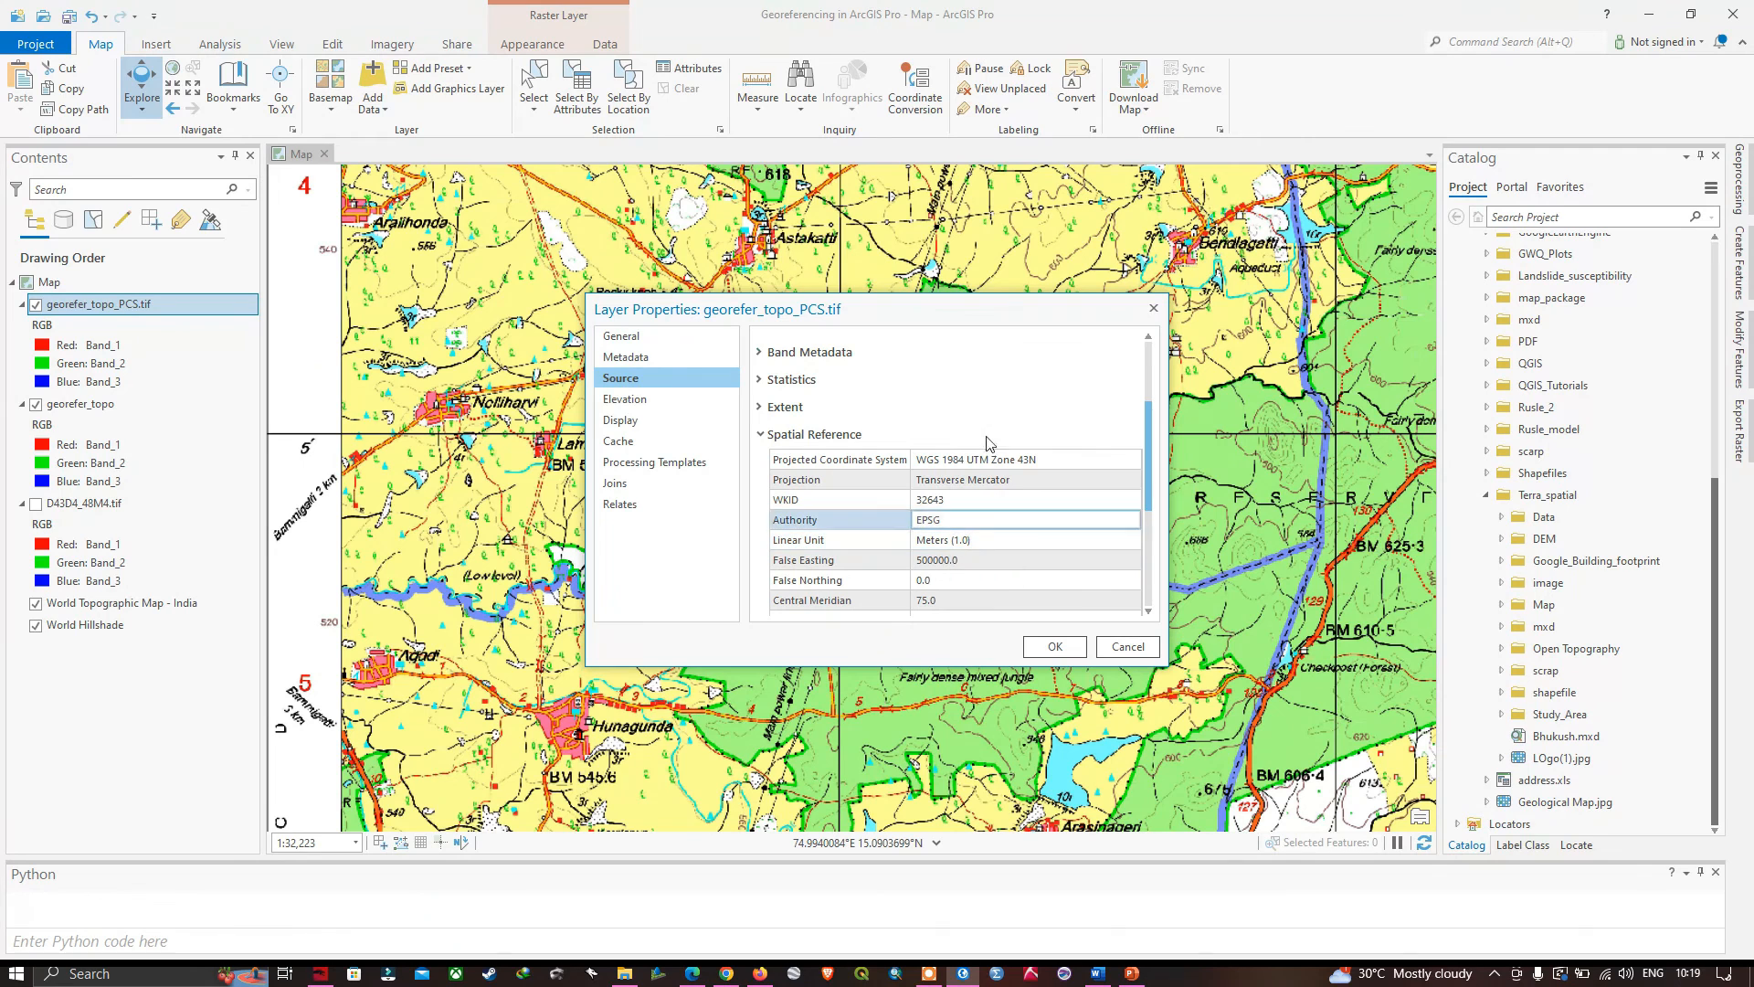
{"action": "left_click_drag", "start_coordinate": [1005, 311], "coordinate": [1046, 347]}
{"action": "left_click", "coordinate": [1163, 685]}
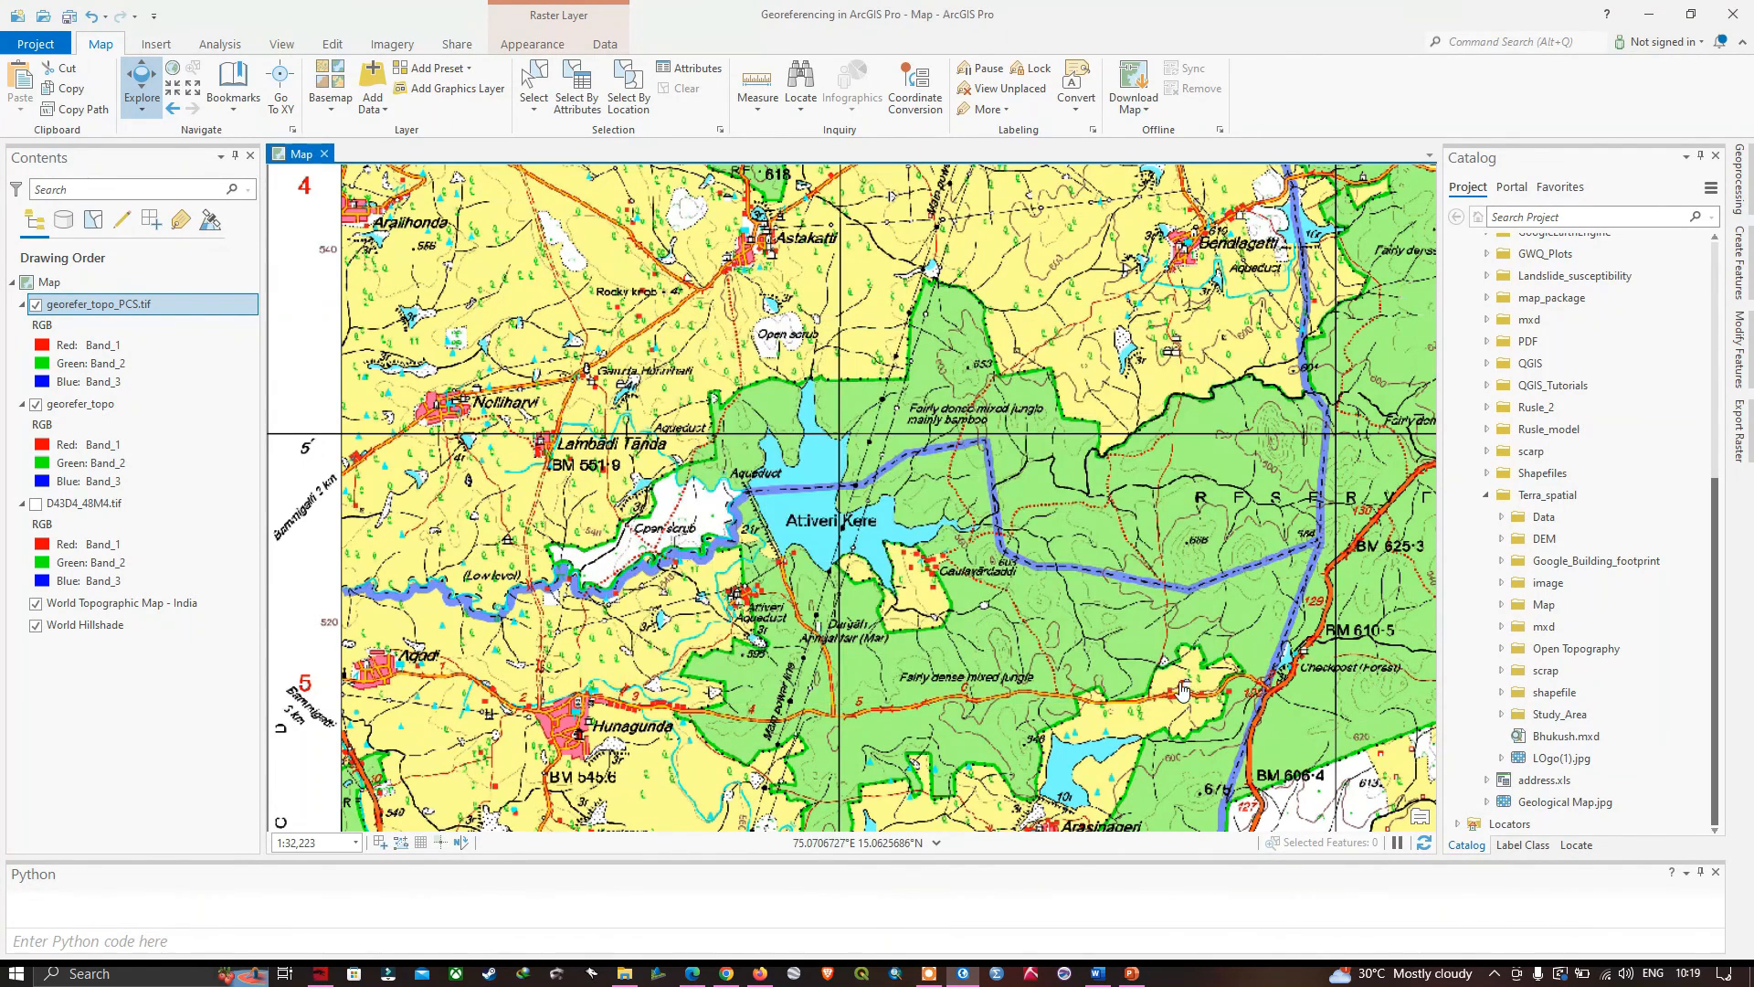
{"action": "scroll", "coordinate": [865, 652], "scroll_direction": "down", "scroll_amount": 4}
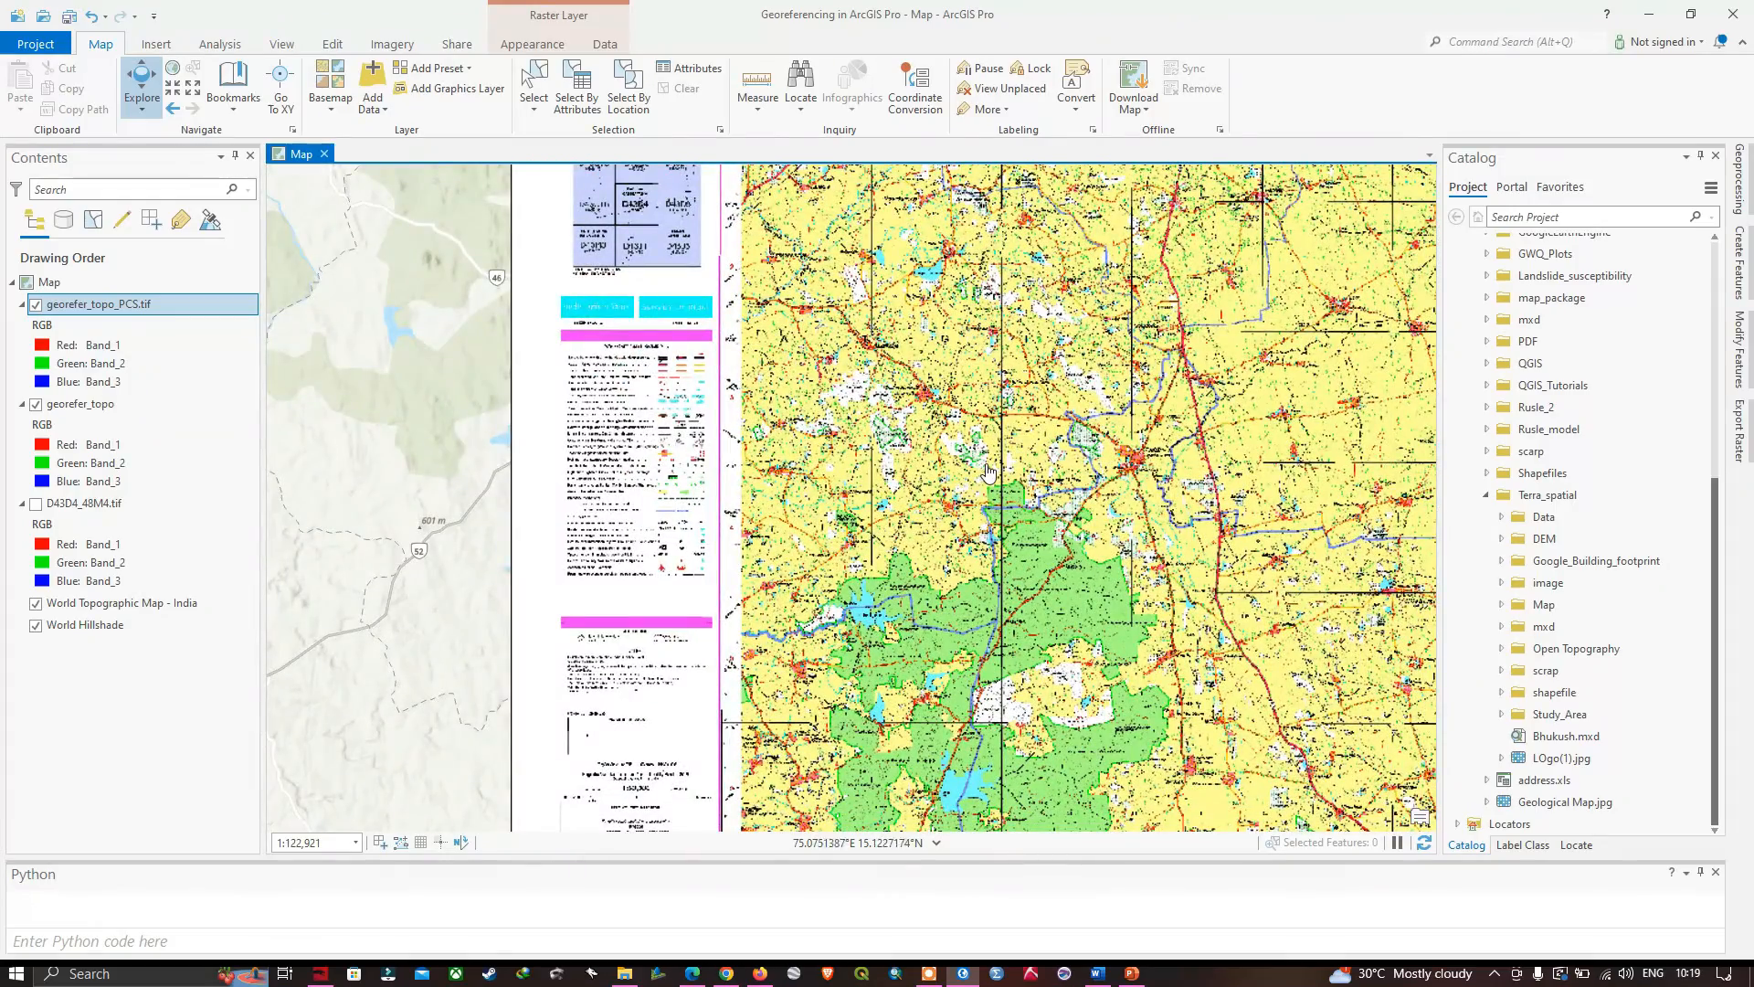
{"action": "scroll", "coordinate": [990, 472], "scroll_direction": "down", "scroll_amount": 1}
{"action": "scroll", "coordinate": [991, 472], "scroll_direction": "down", "scroll_amount": 2}
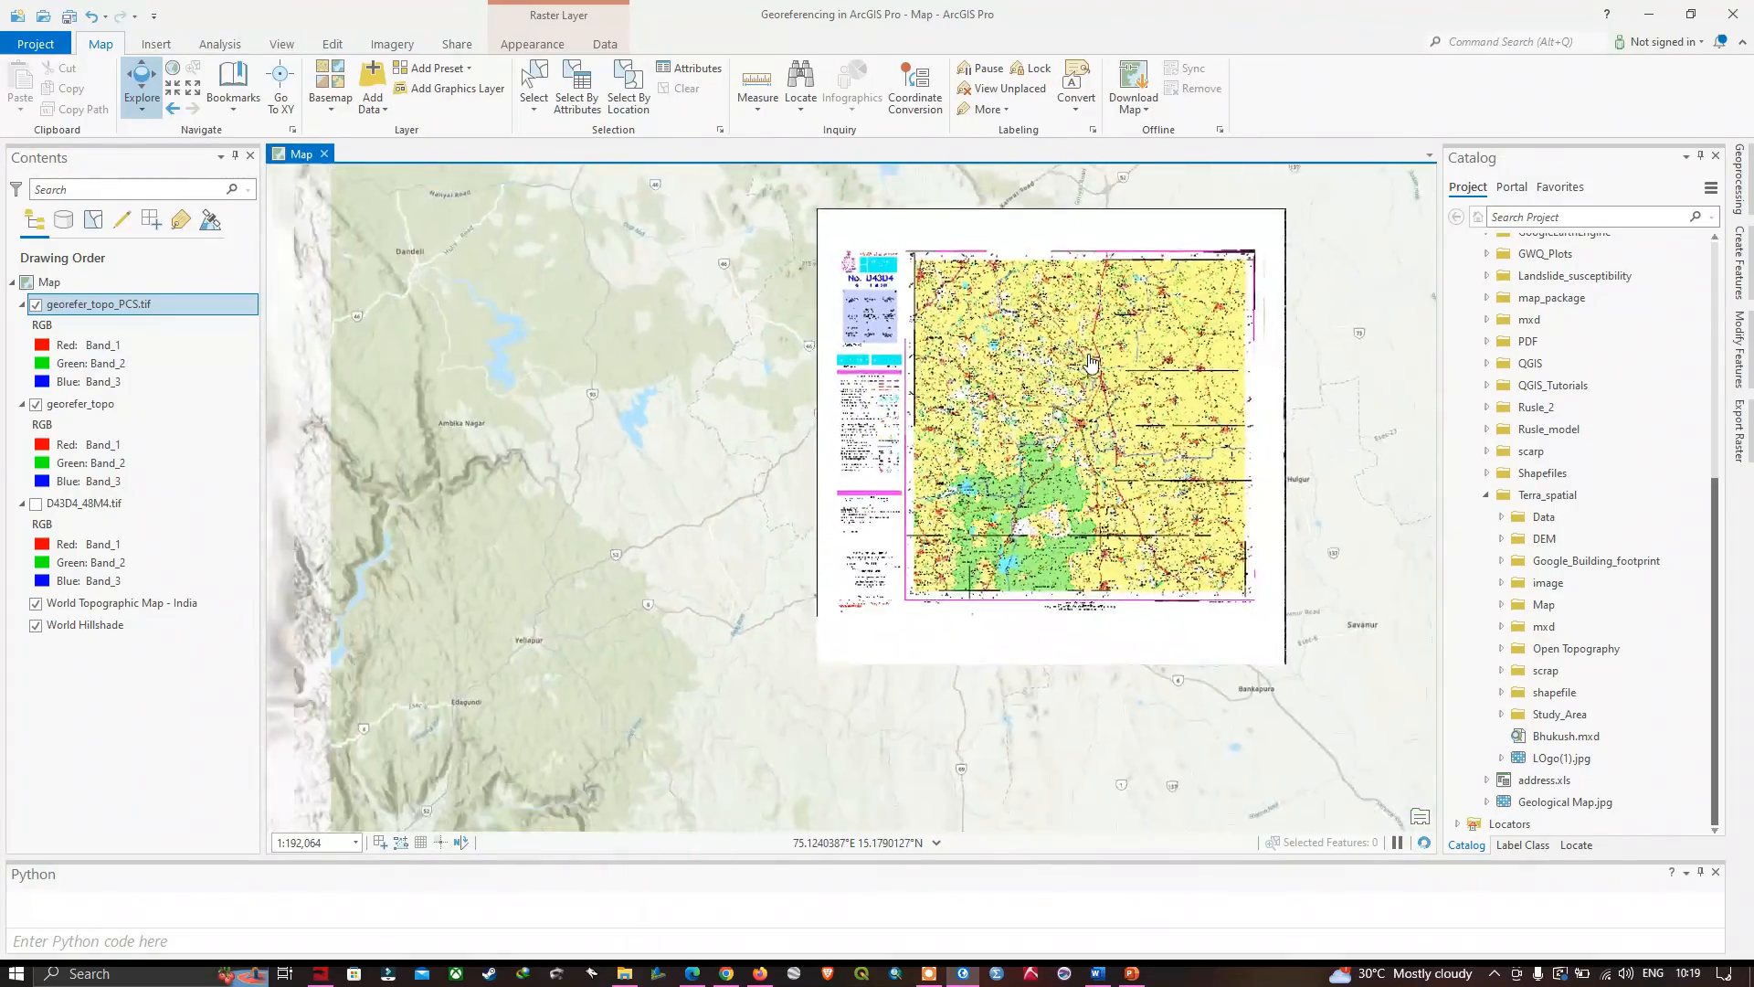
{"action": "left_click_drag", "start_coordinate": [986, 364], "coordinate": [772, 424]}
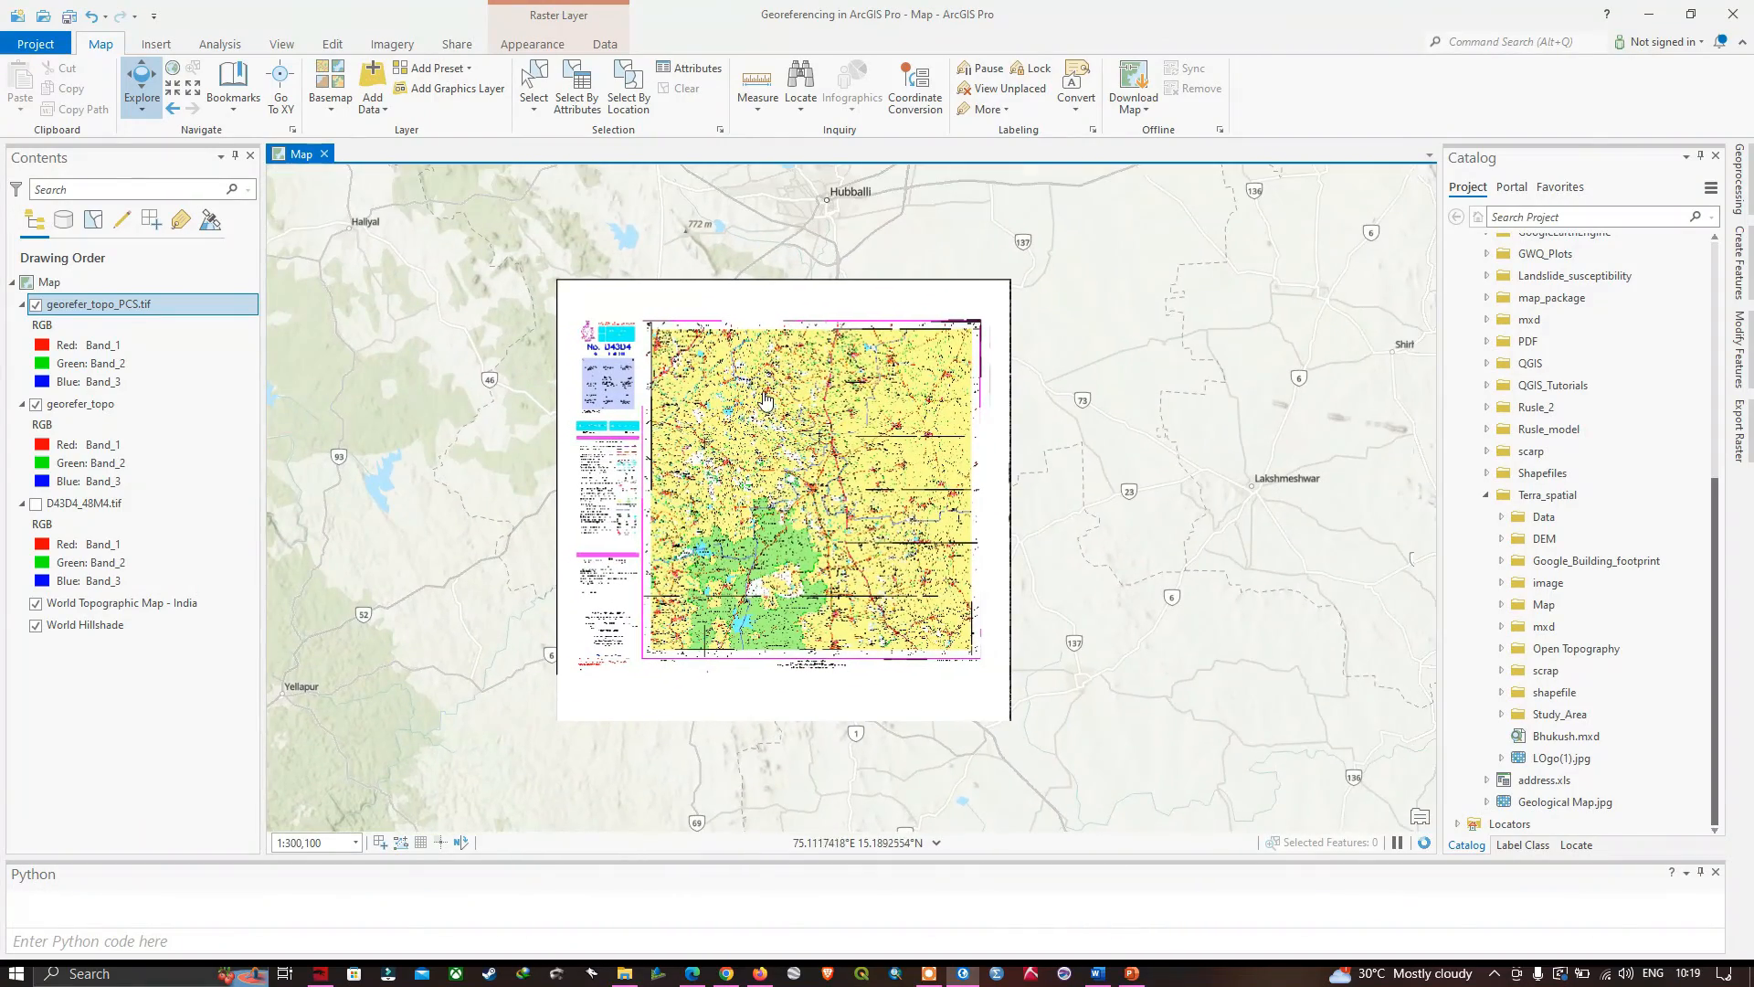
{"action": "scroll", "coordinate": [790, 400], "scroll_direction": "up", "scroll_amount": 2}
{"action": "scroll", "coordinate": [790, 400], "scroll_direction": "up", "scroll_amount": 2}
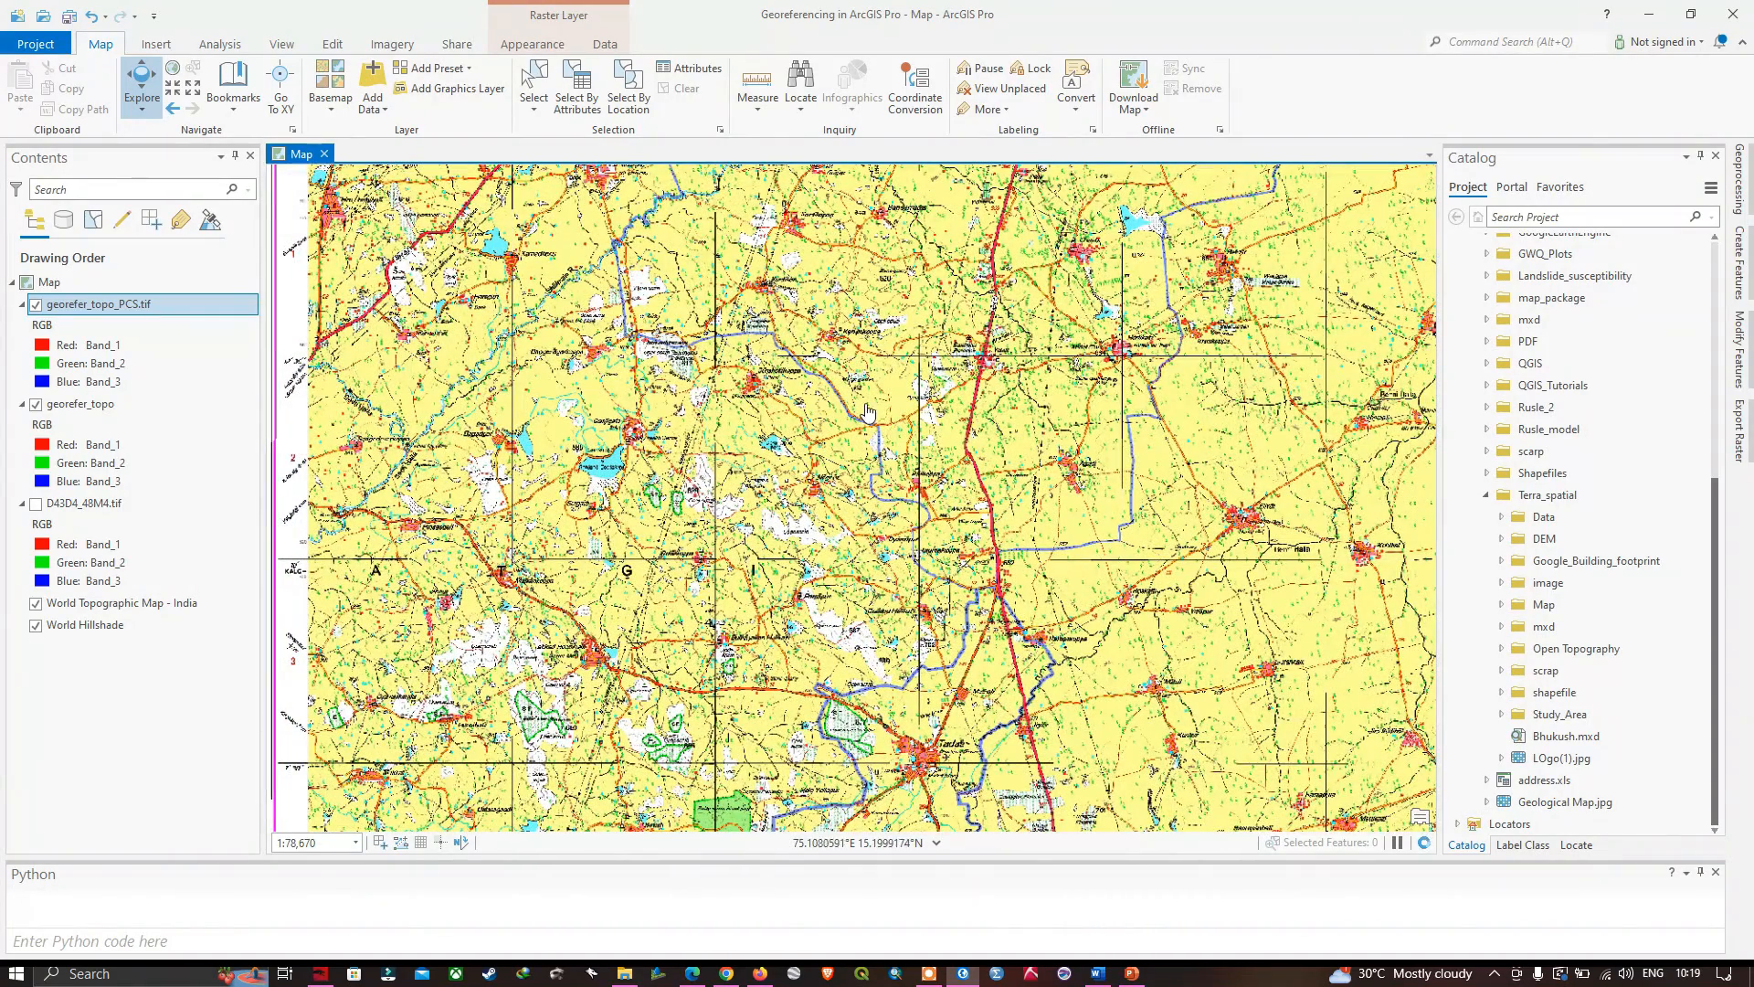